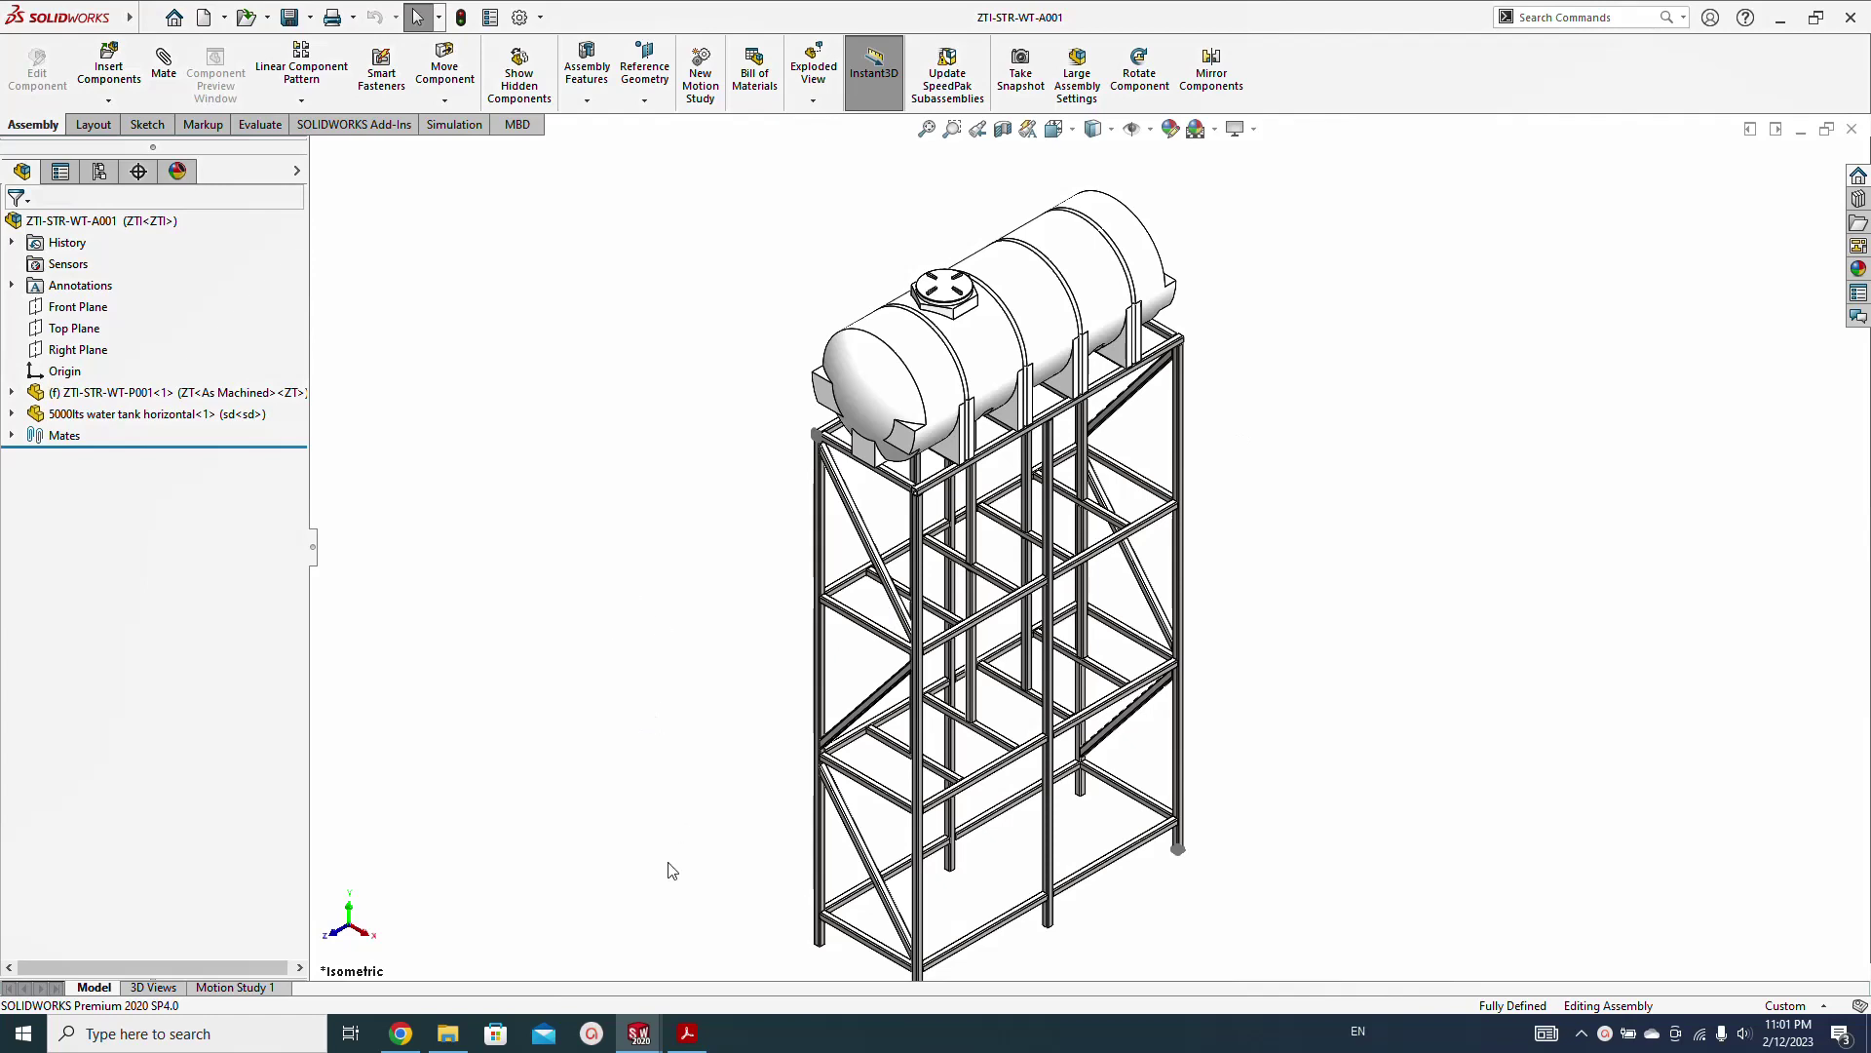
Check the water-tower drawing PDF, then return to the tower assembly and rotate it
left_click(687, 1035)
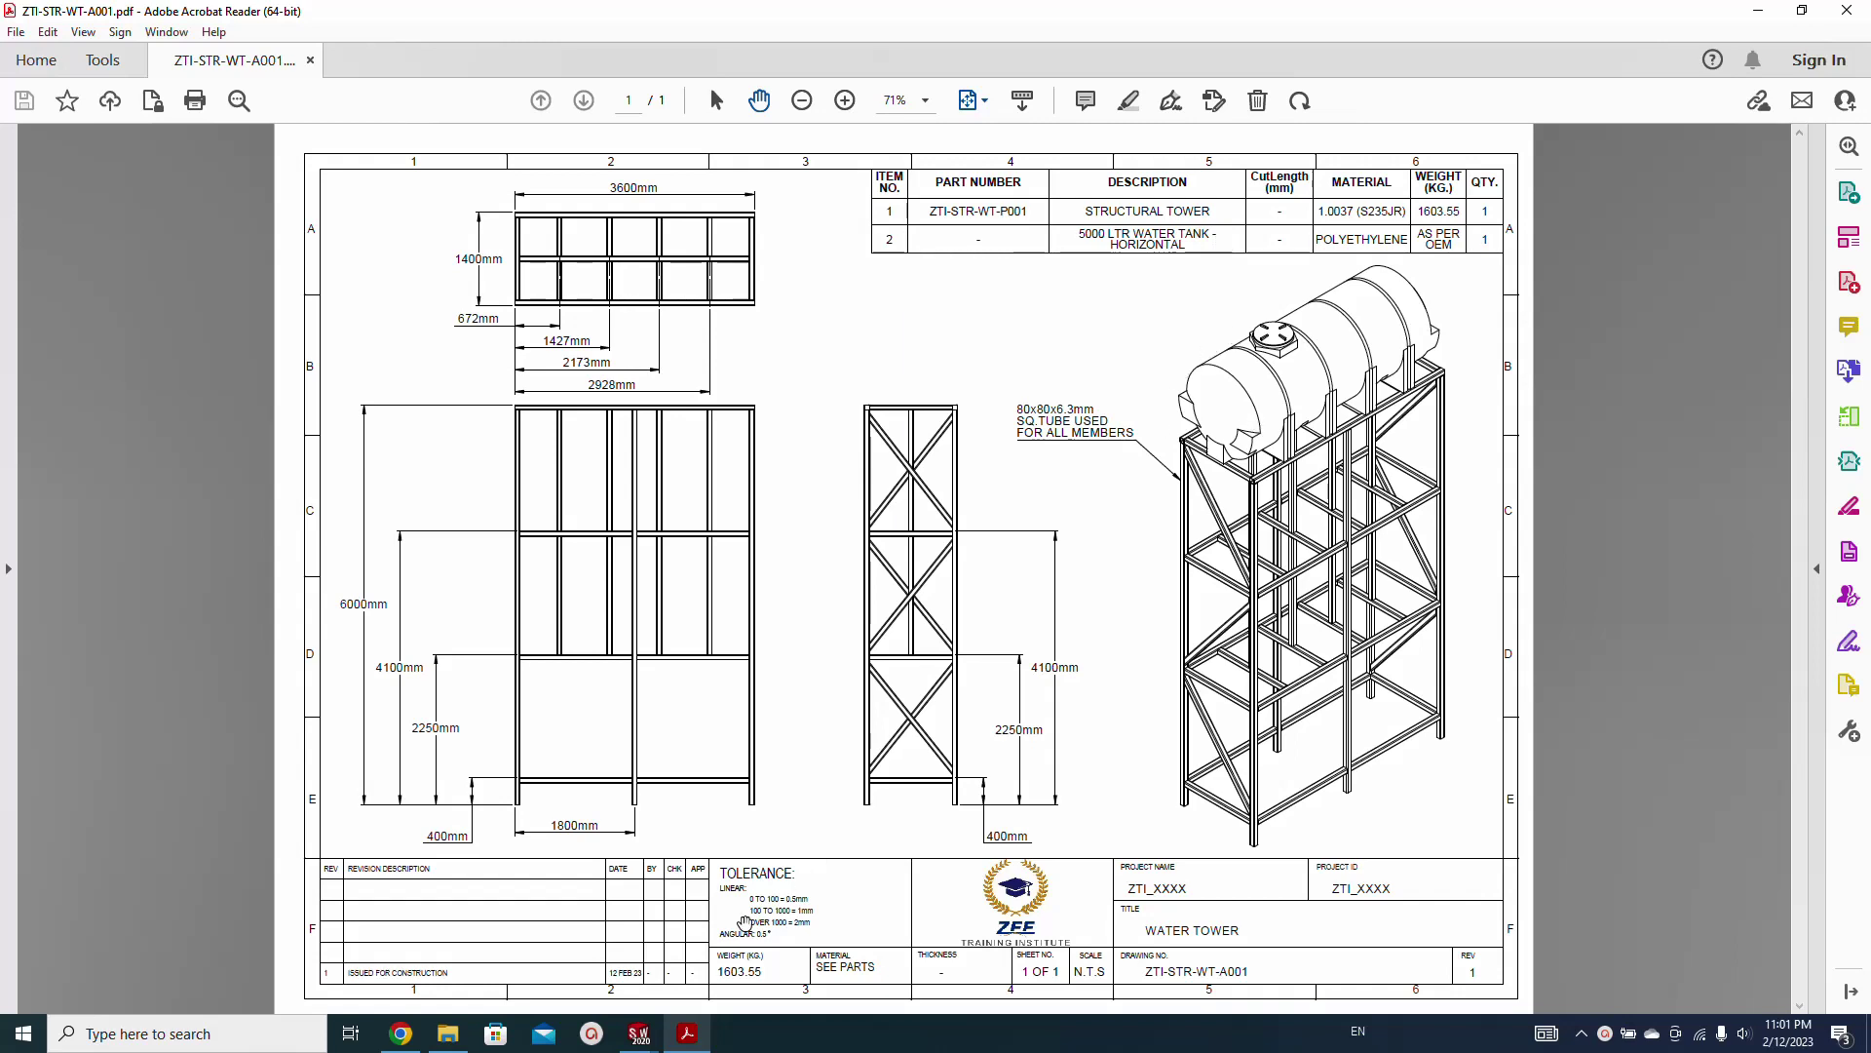
mouse_move(639, 1033)
left_click(733, 965)
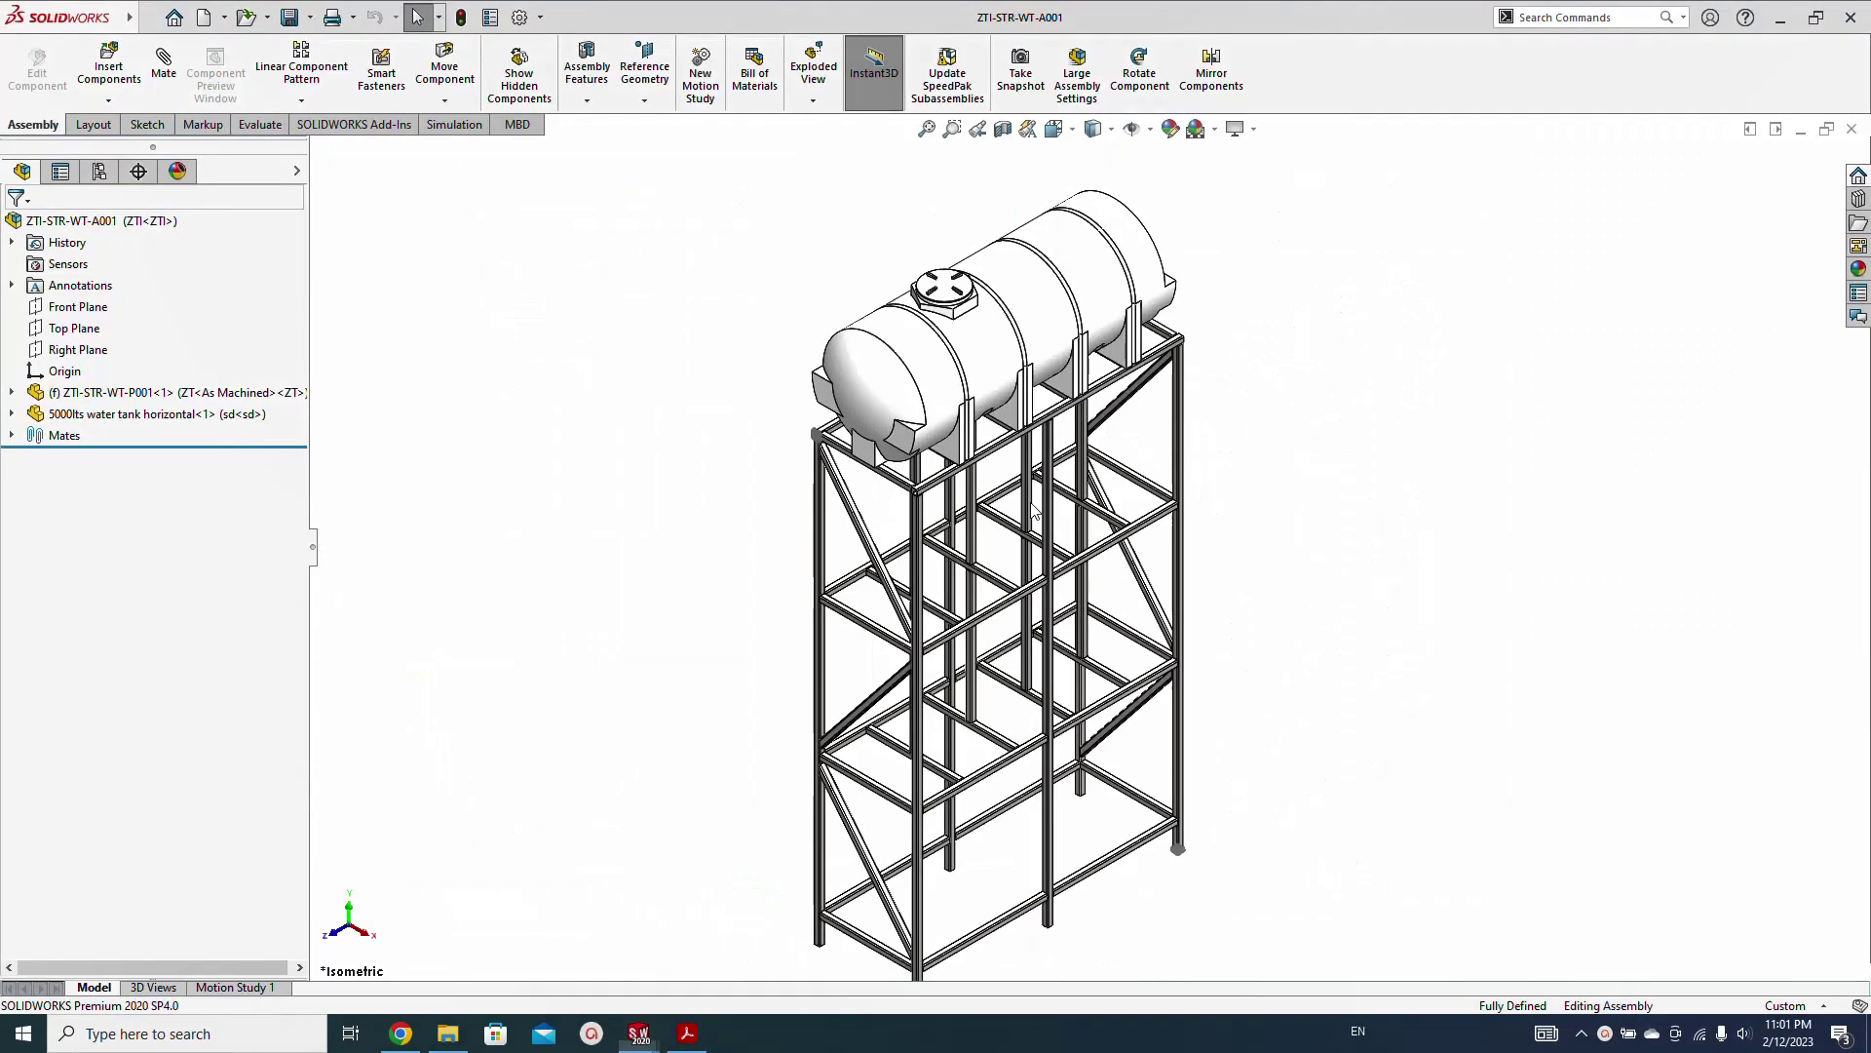
middle_click_drag(716, 508, 701, 551)
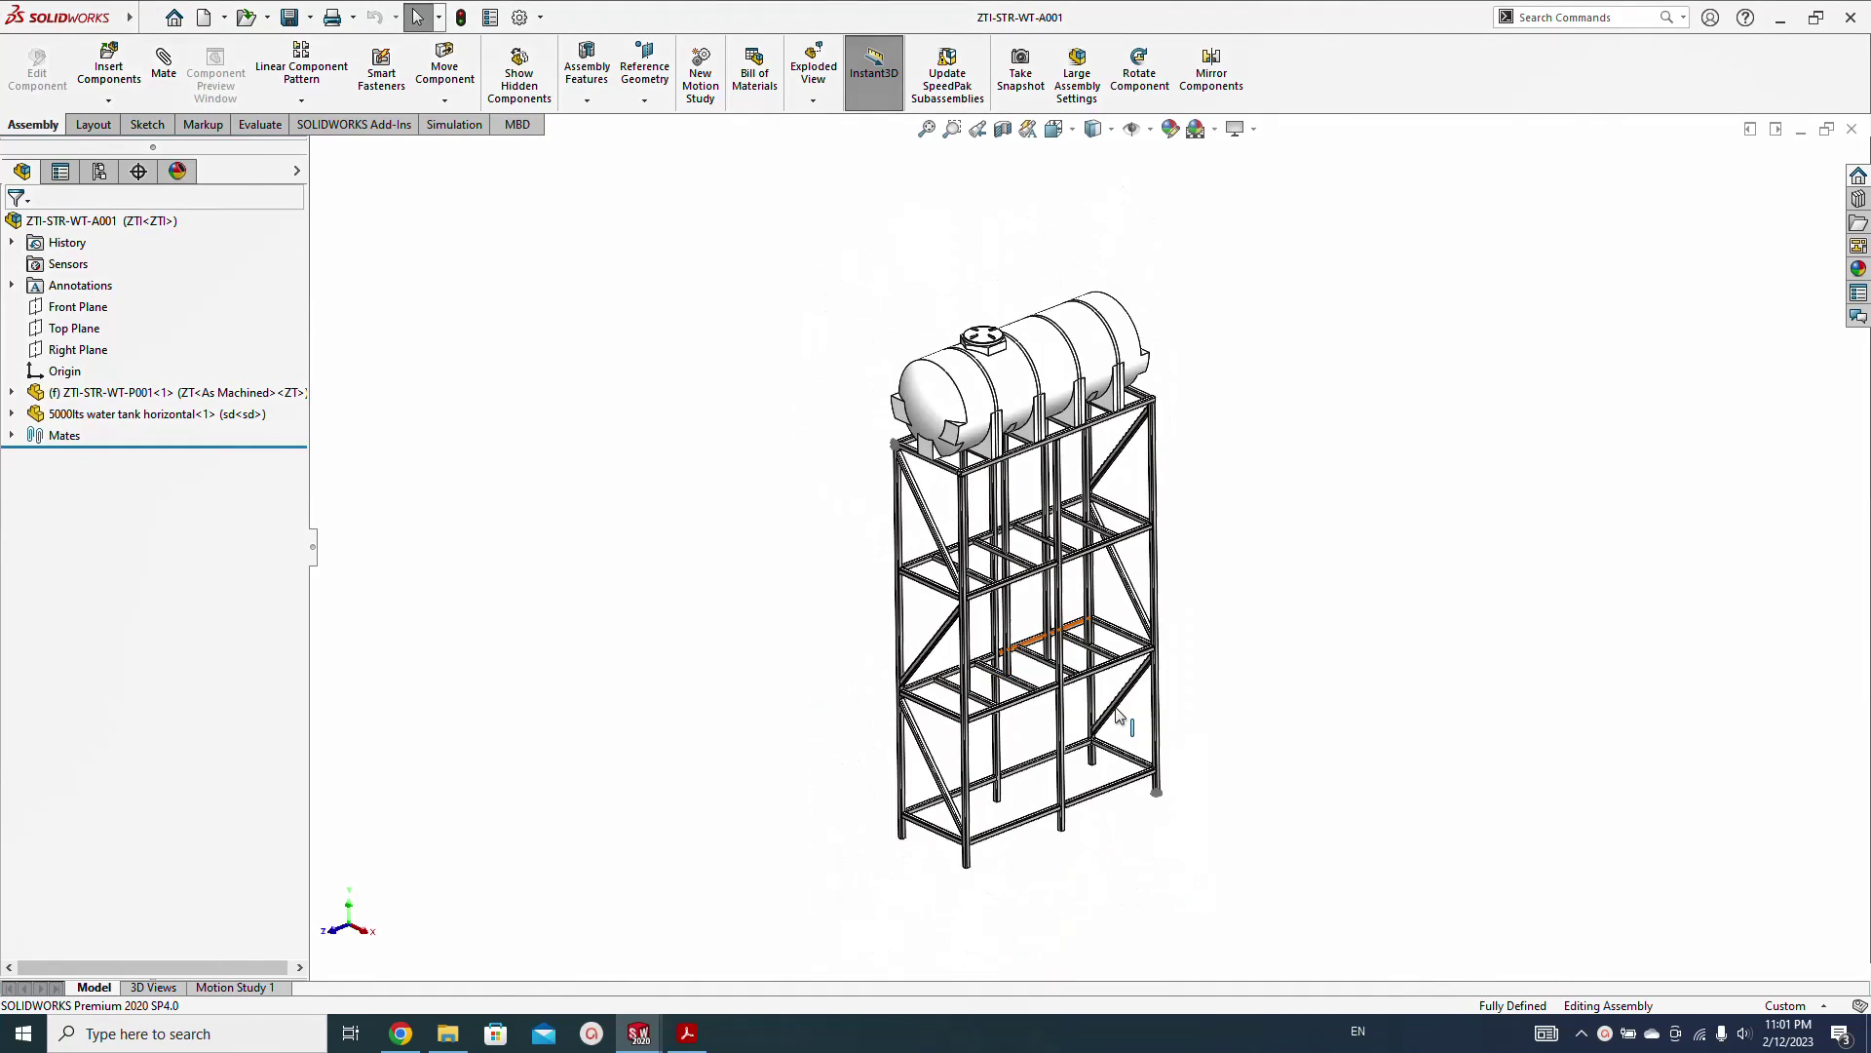
Open frame part ZTI-STR-WT-P001 on its own and orbit it to a 3-D view
left_click(195, 392)
left_click(190, 332)
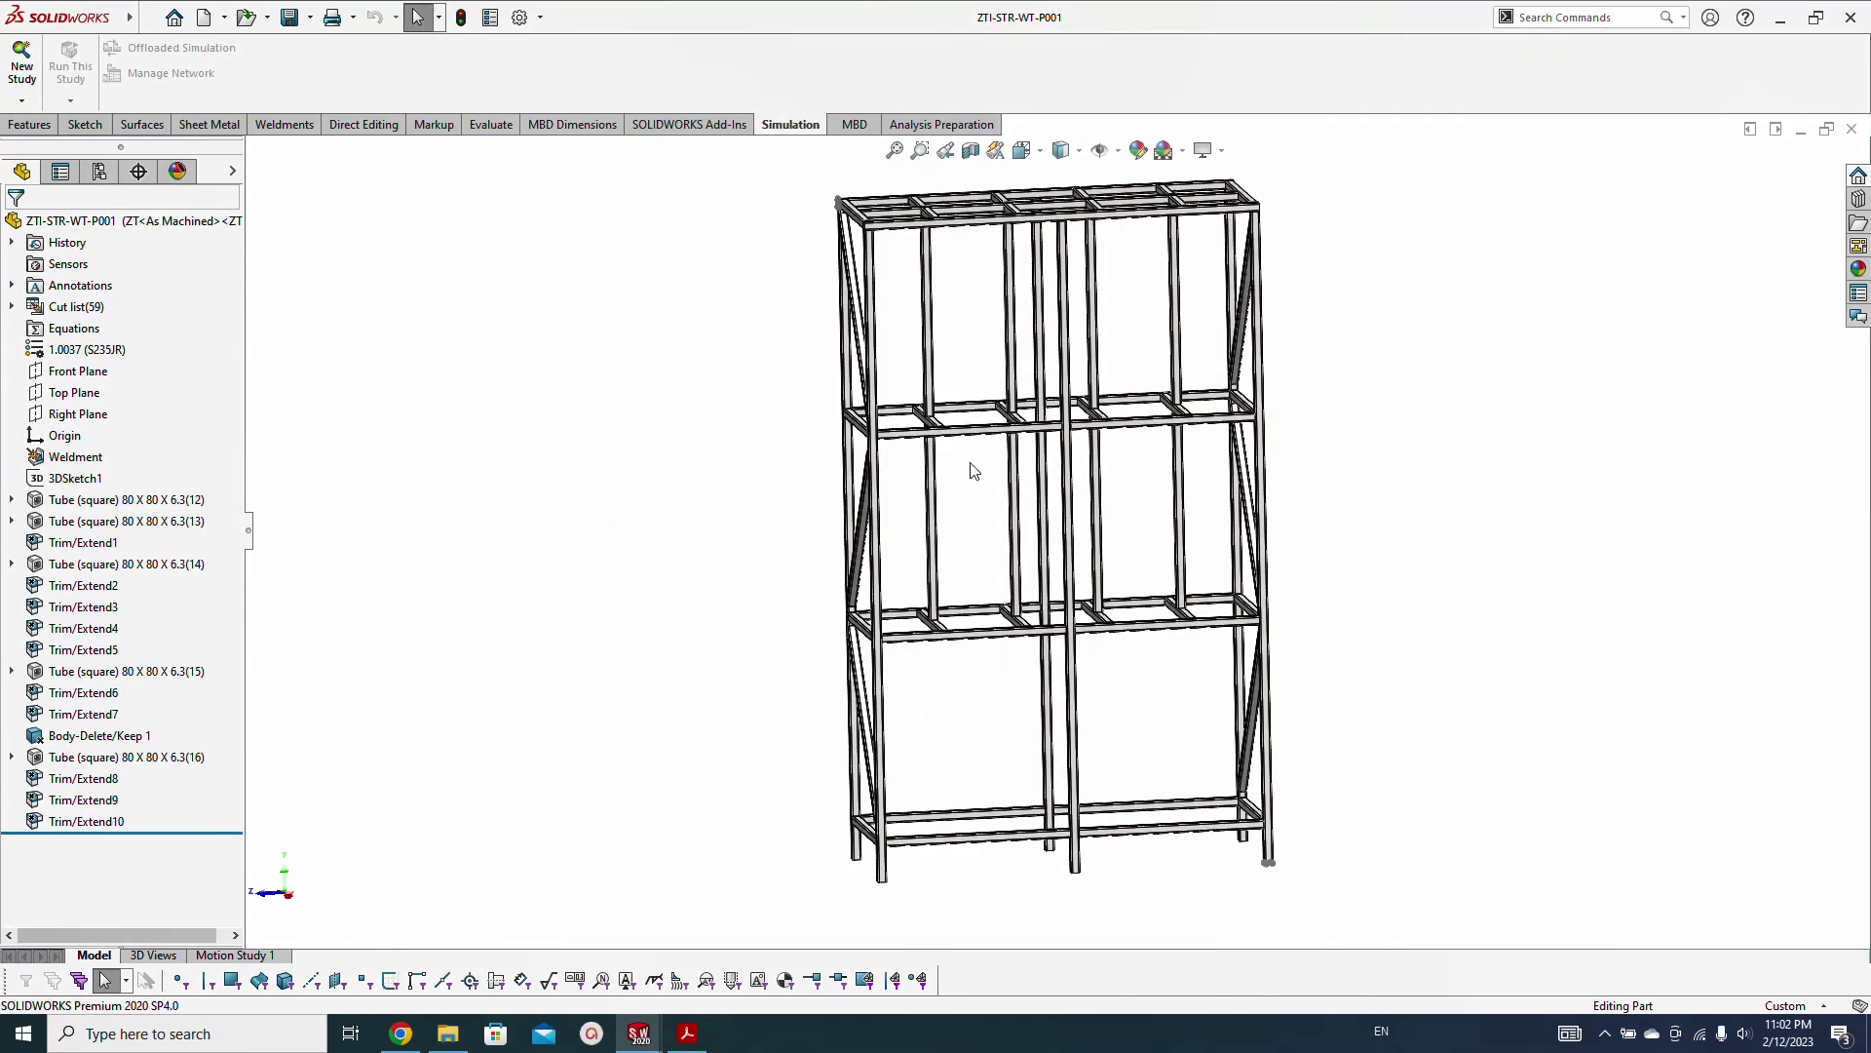
middle_click_drag(712, 527, 736, 491)
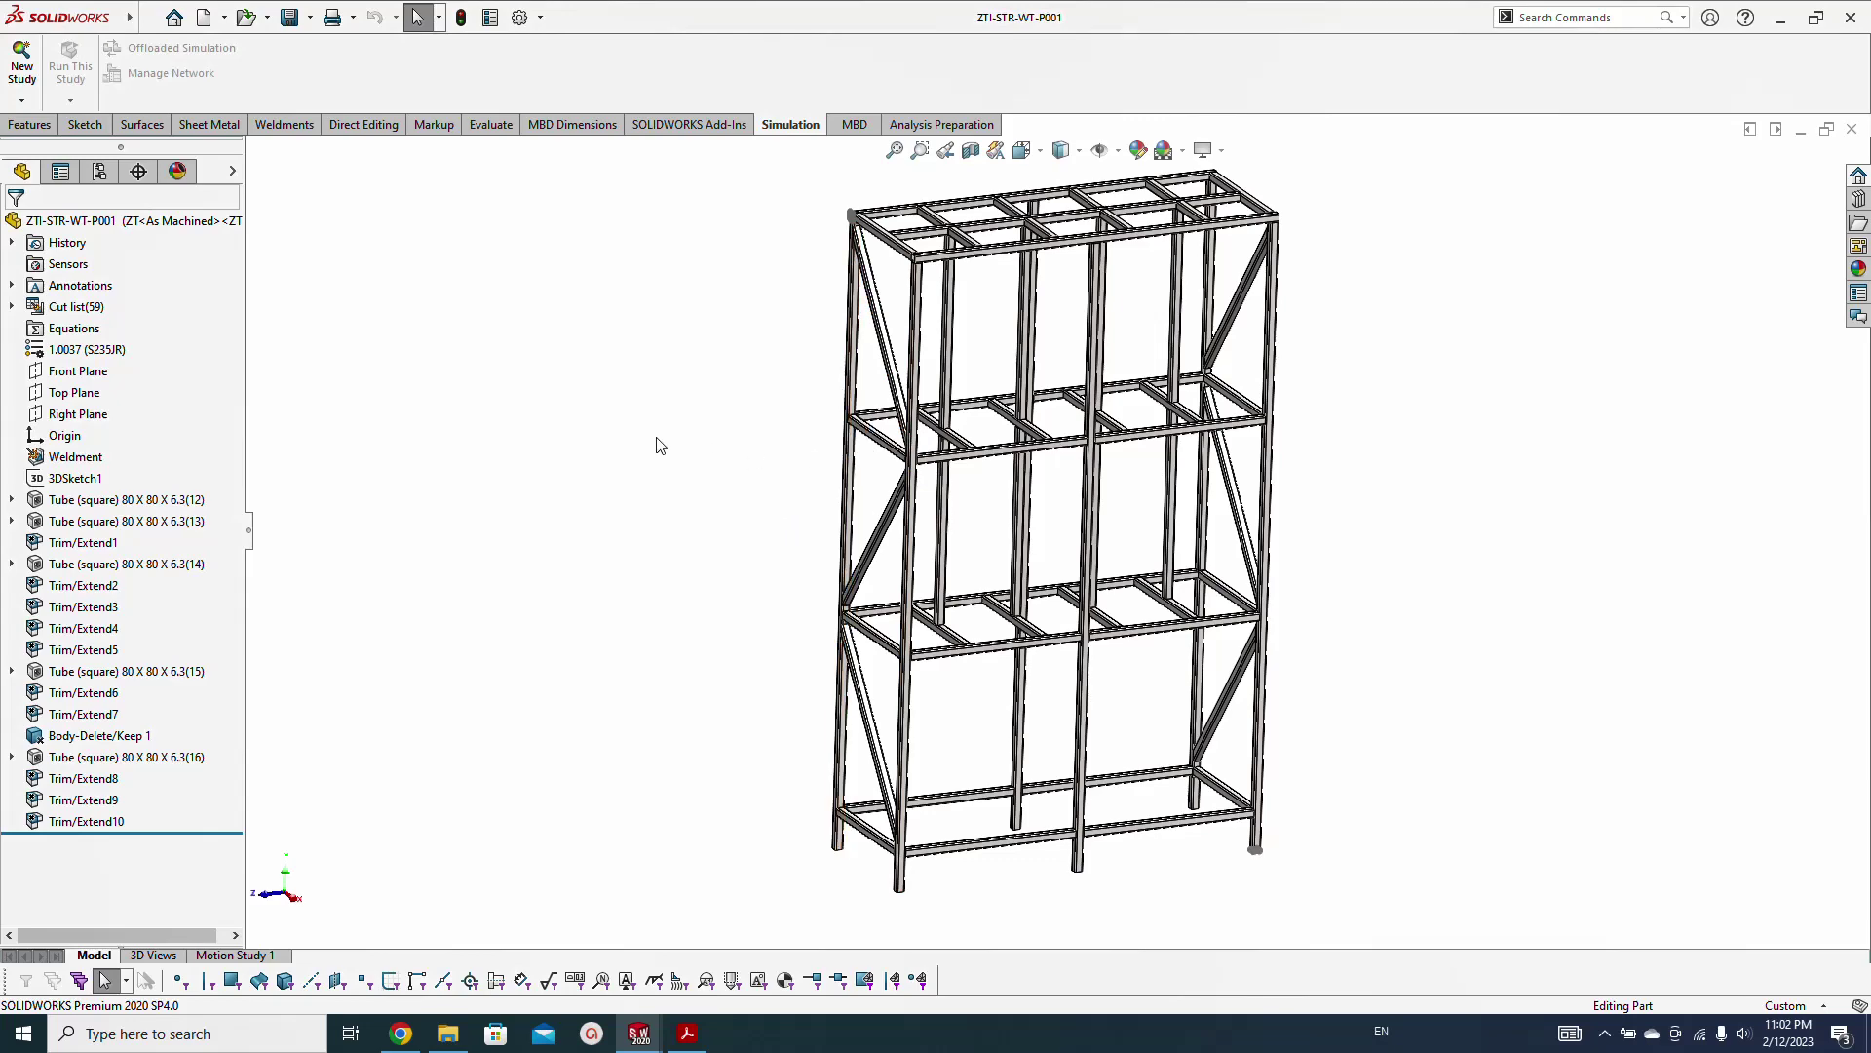
middle_click_drag(660, 445, 617, 490)
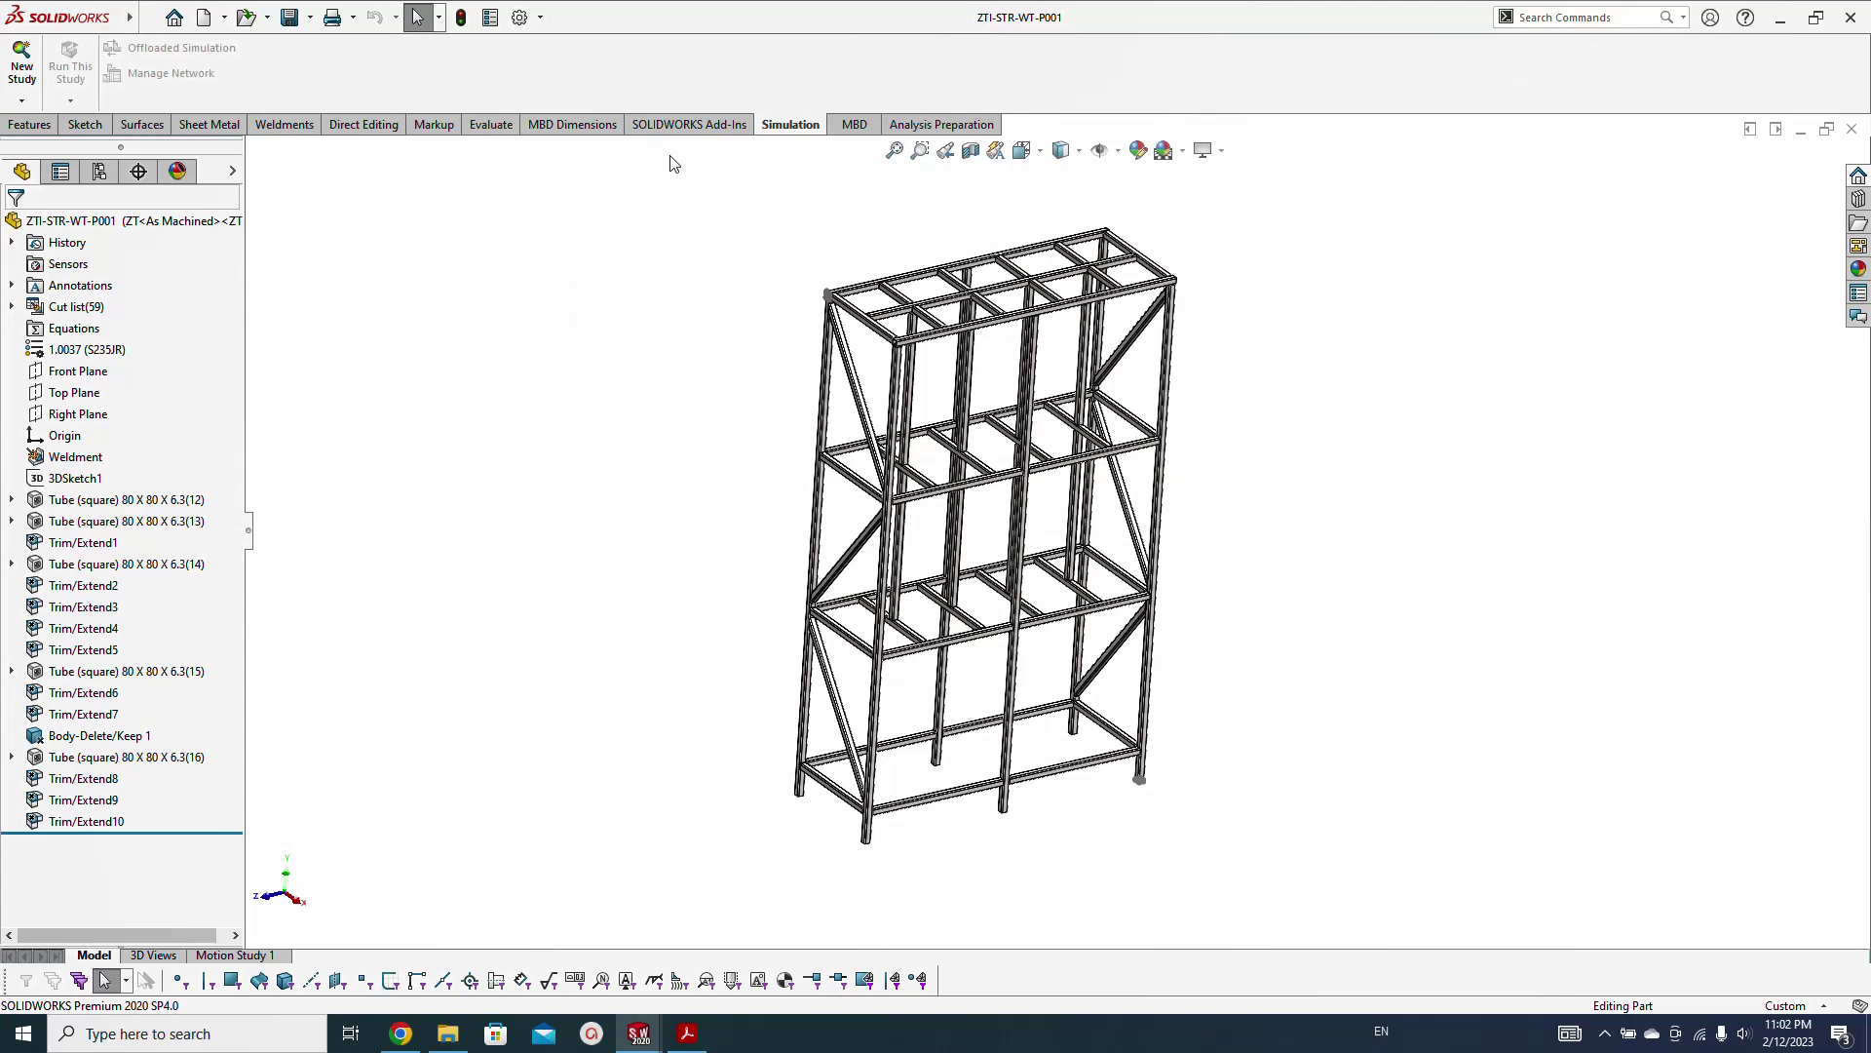
Start a new Static study for the frame and name it WELDMENTS
left_click(22, 66)
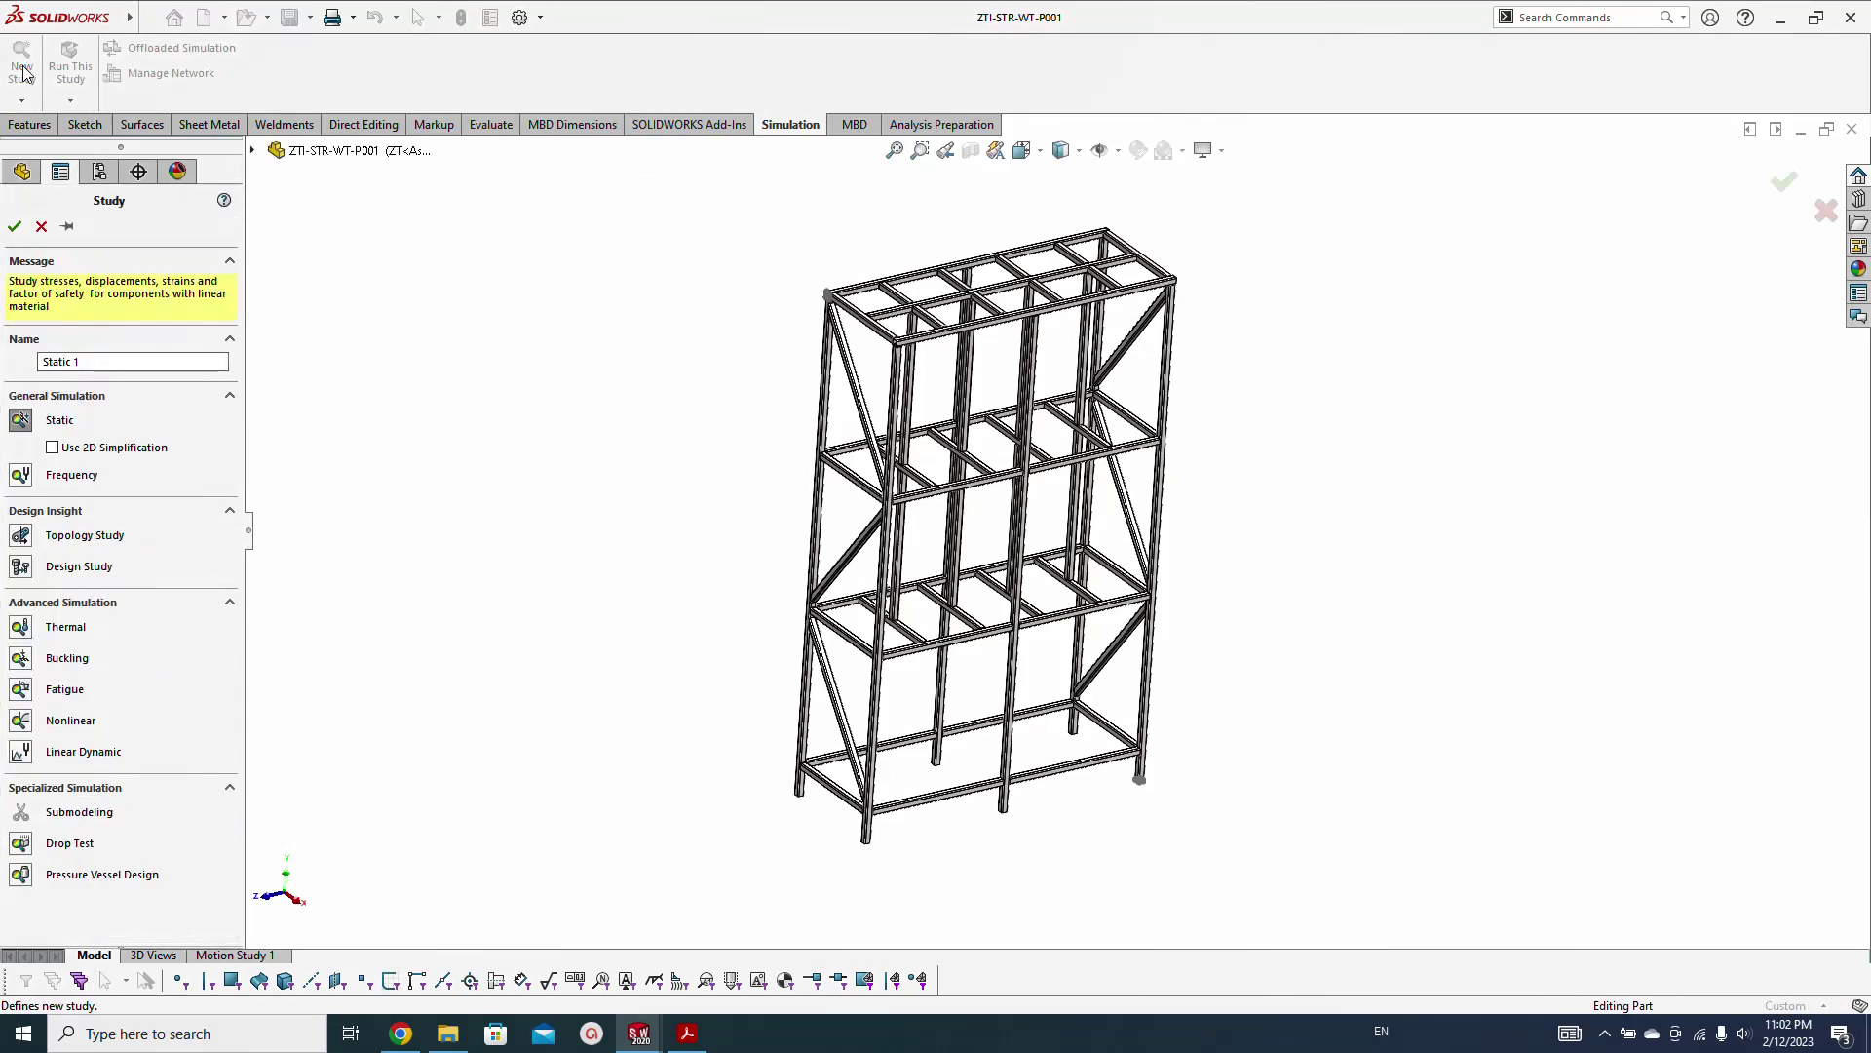
left_click_drag(82, 363, 32, 361)
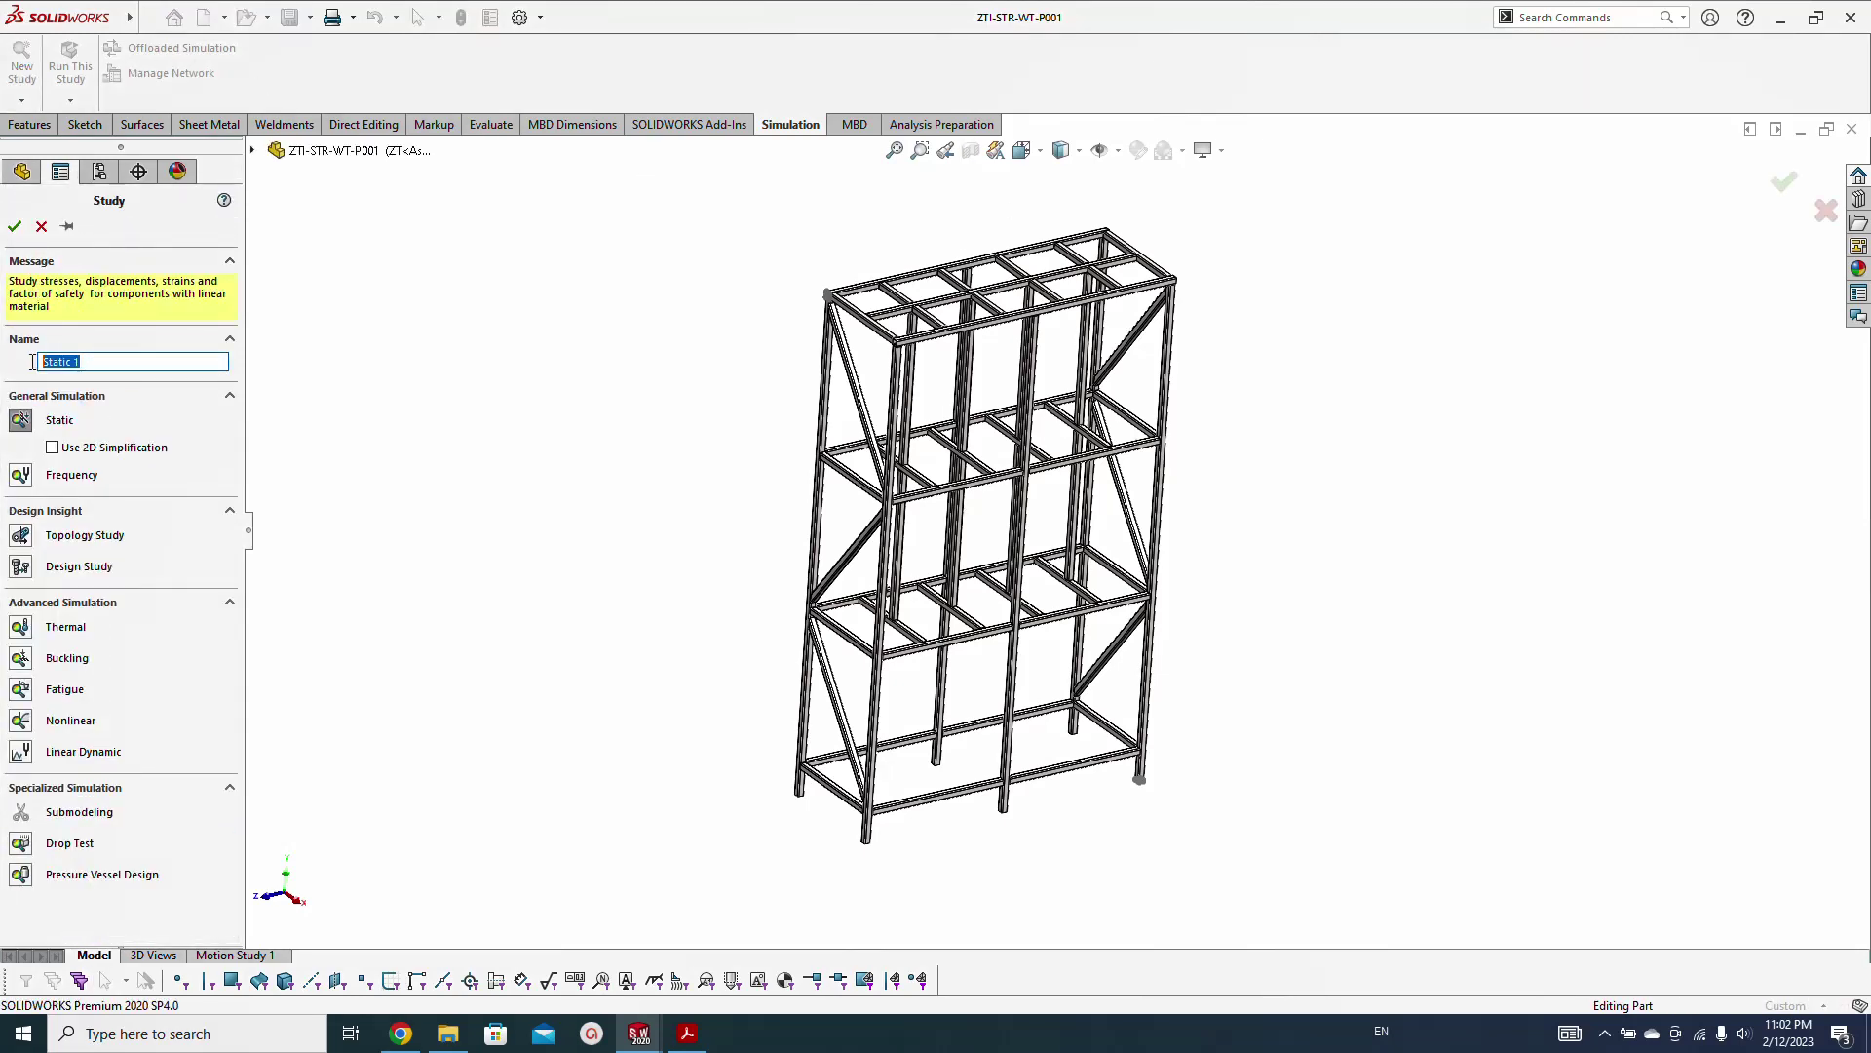
type("WELDMENTS")
left_click(14, 227)
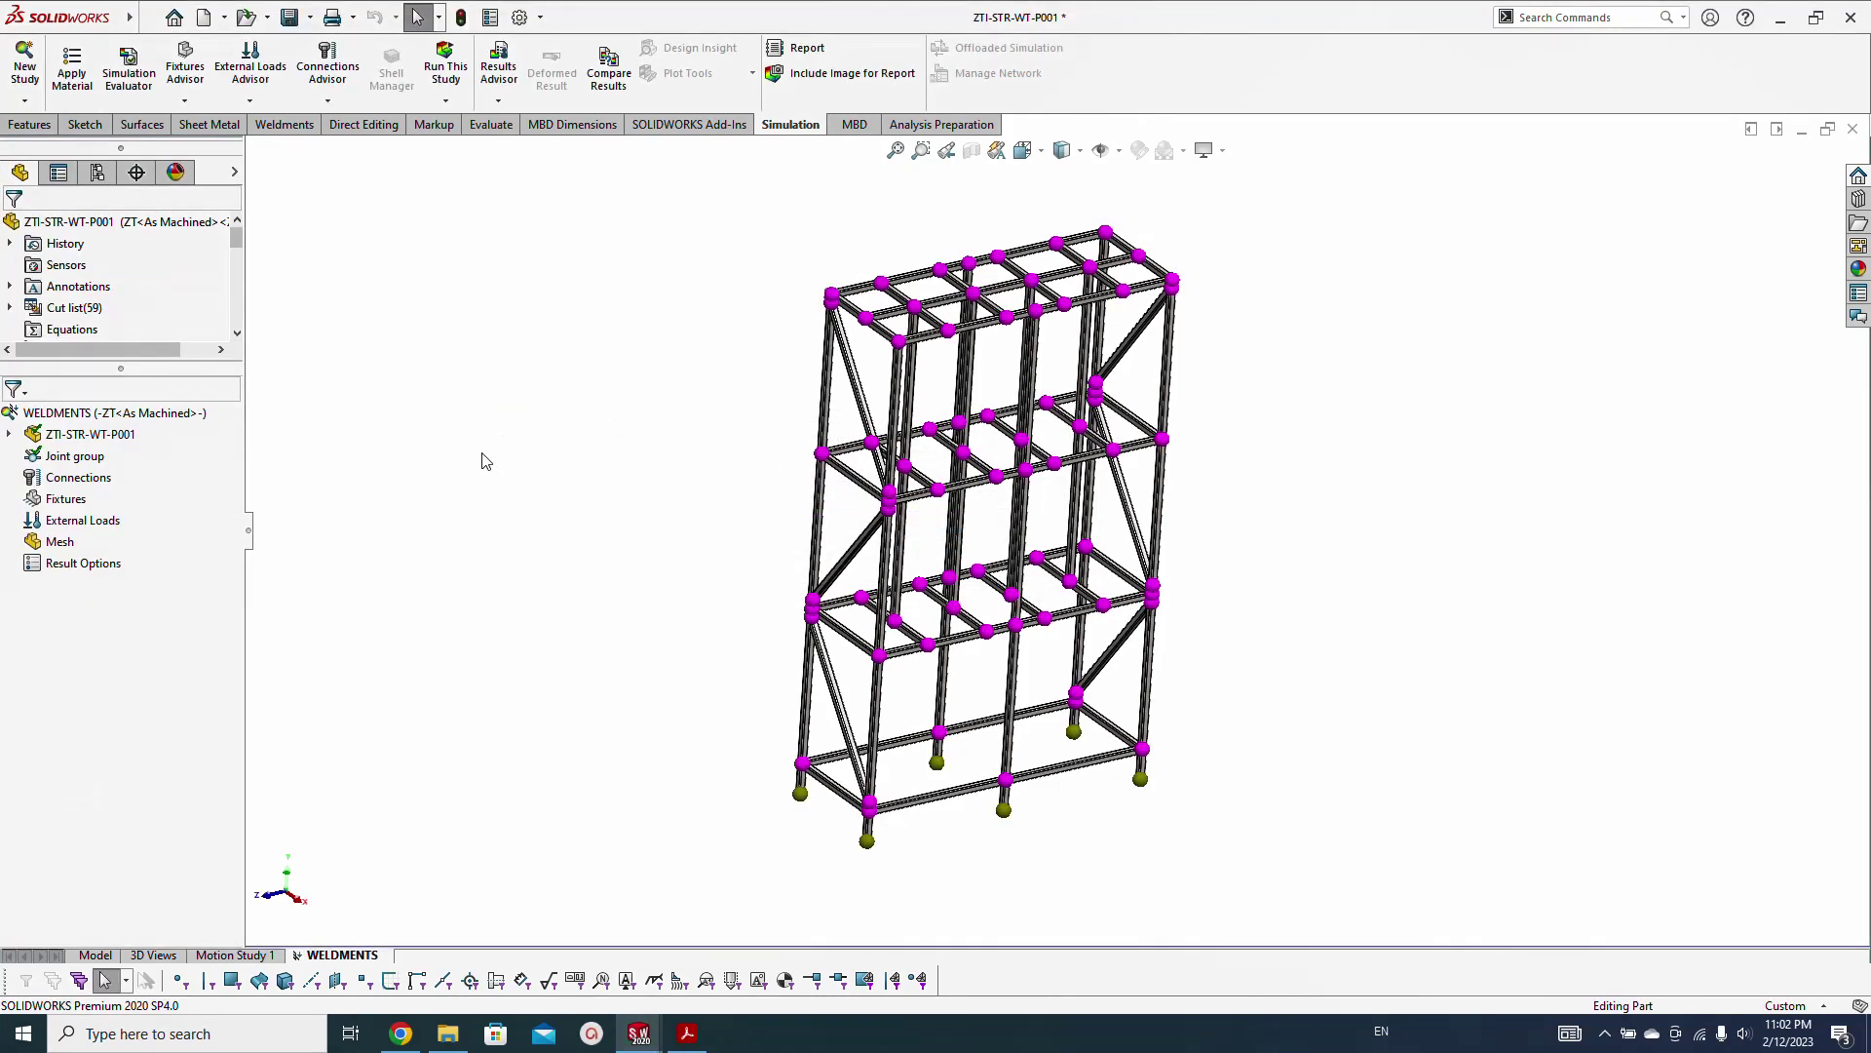
Add a Fixed Geometry fixture on the six bottom leg joints, then fit the frame in view
right_click(49, 499)
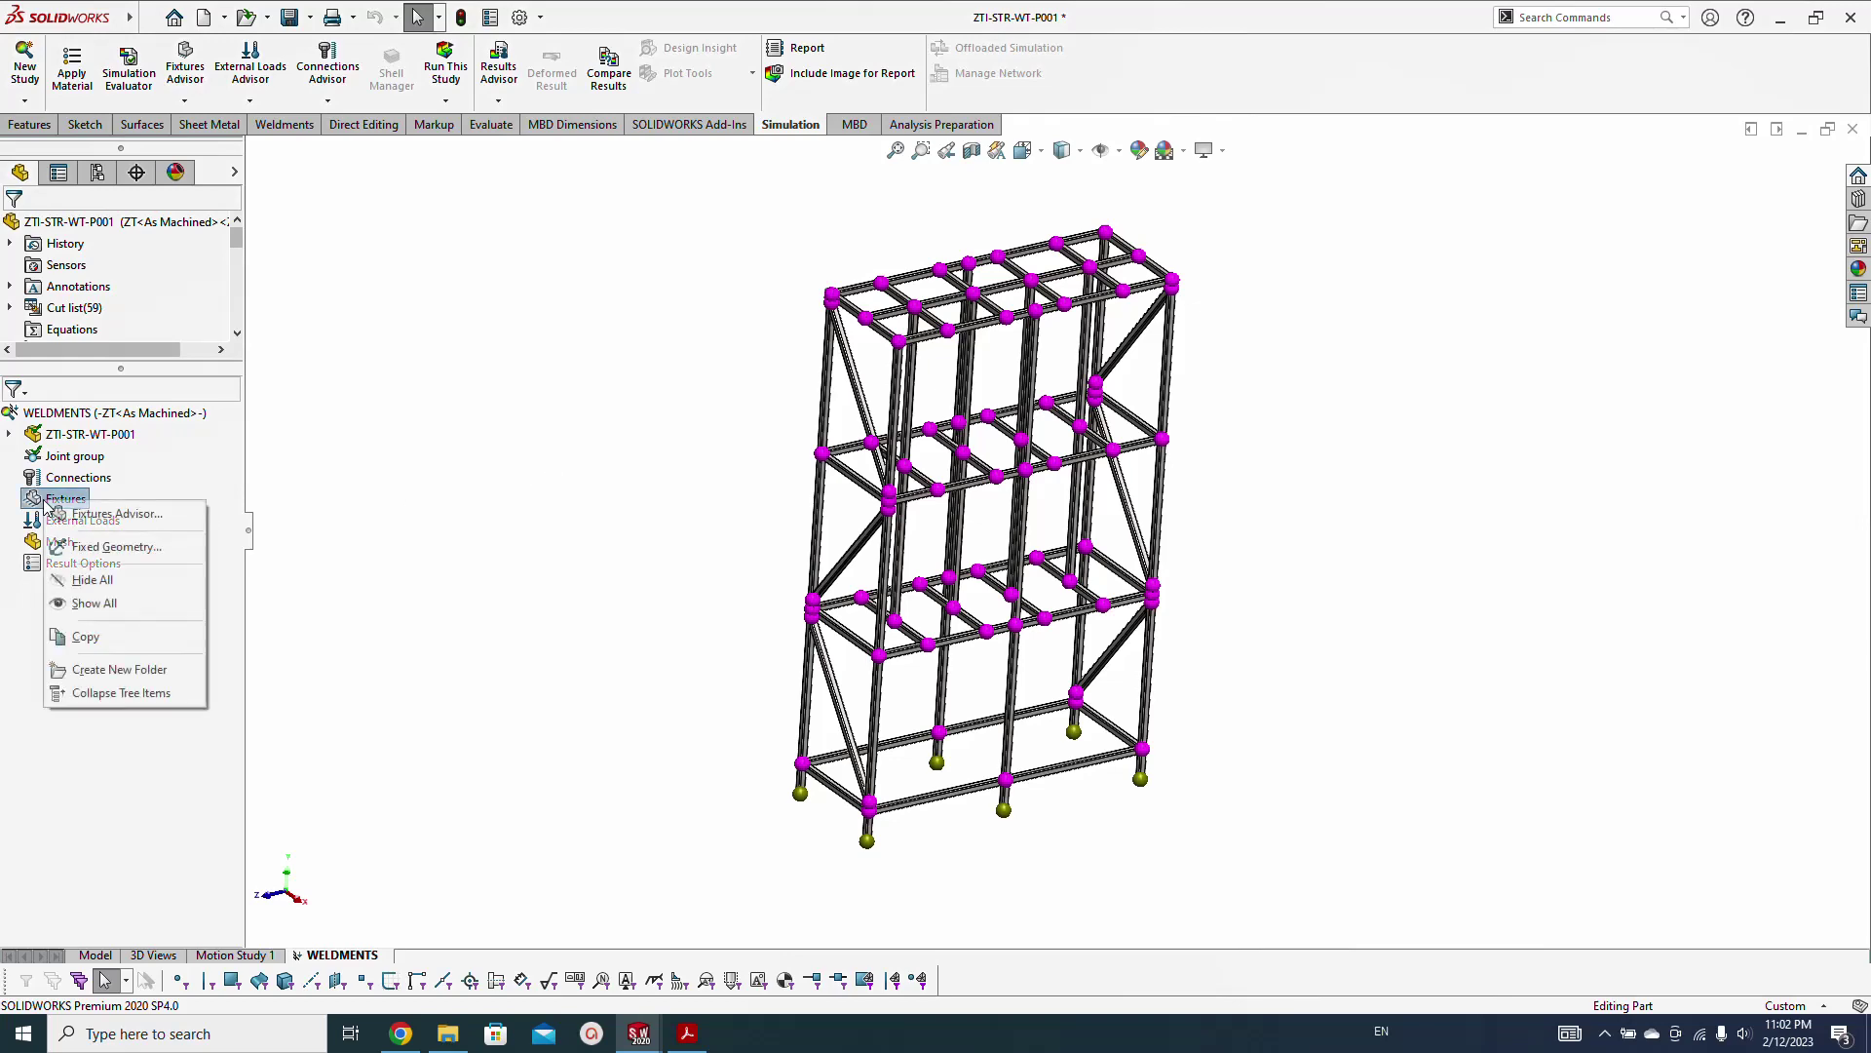
left_click(78, 547)
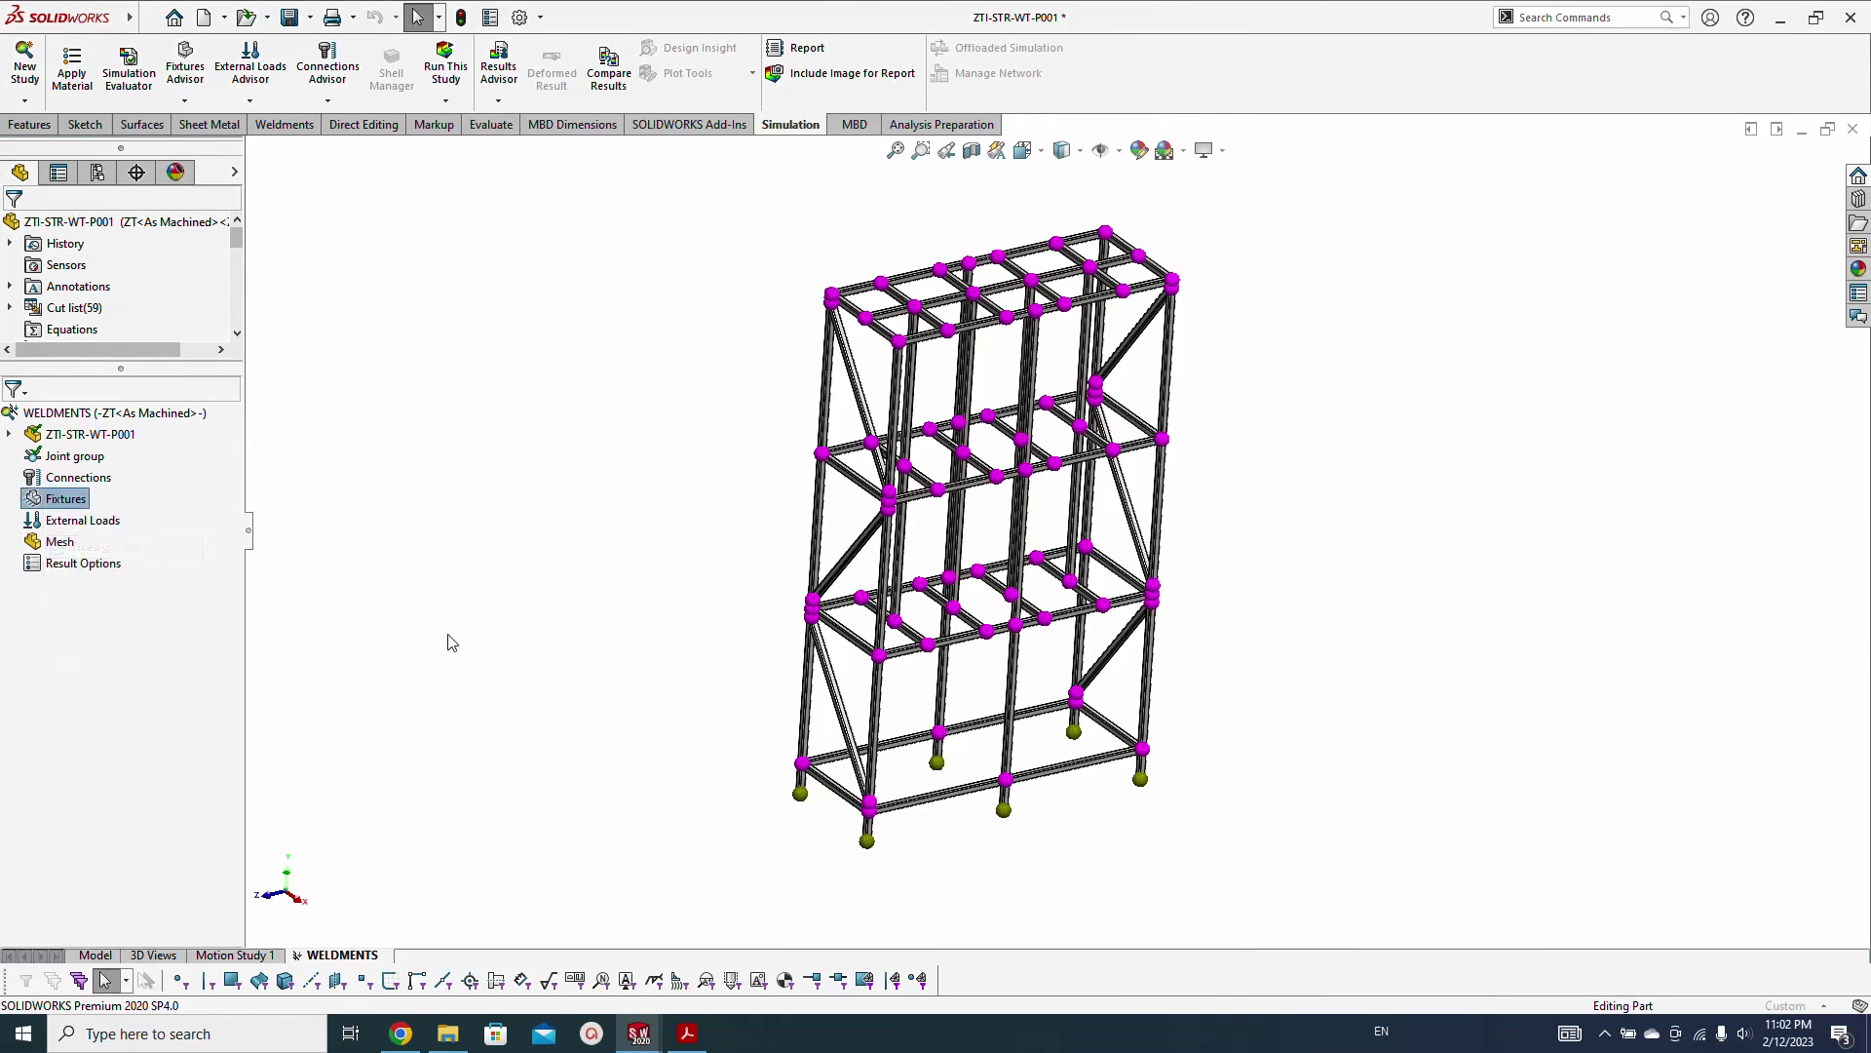
scroll(943, 799, "down", 3)
scroll(943, 799, "down", 2)
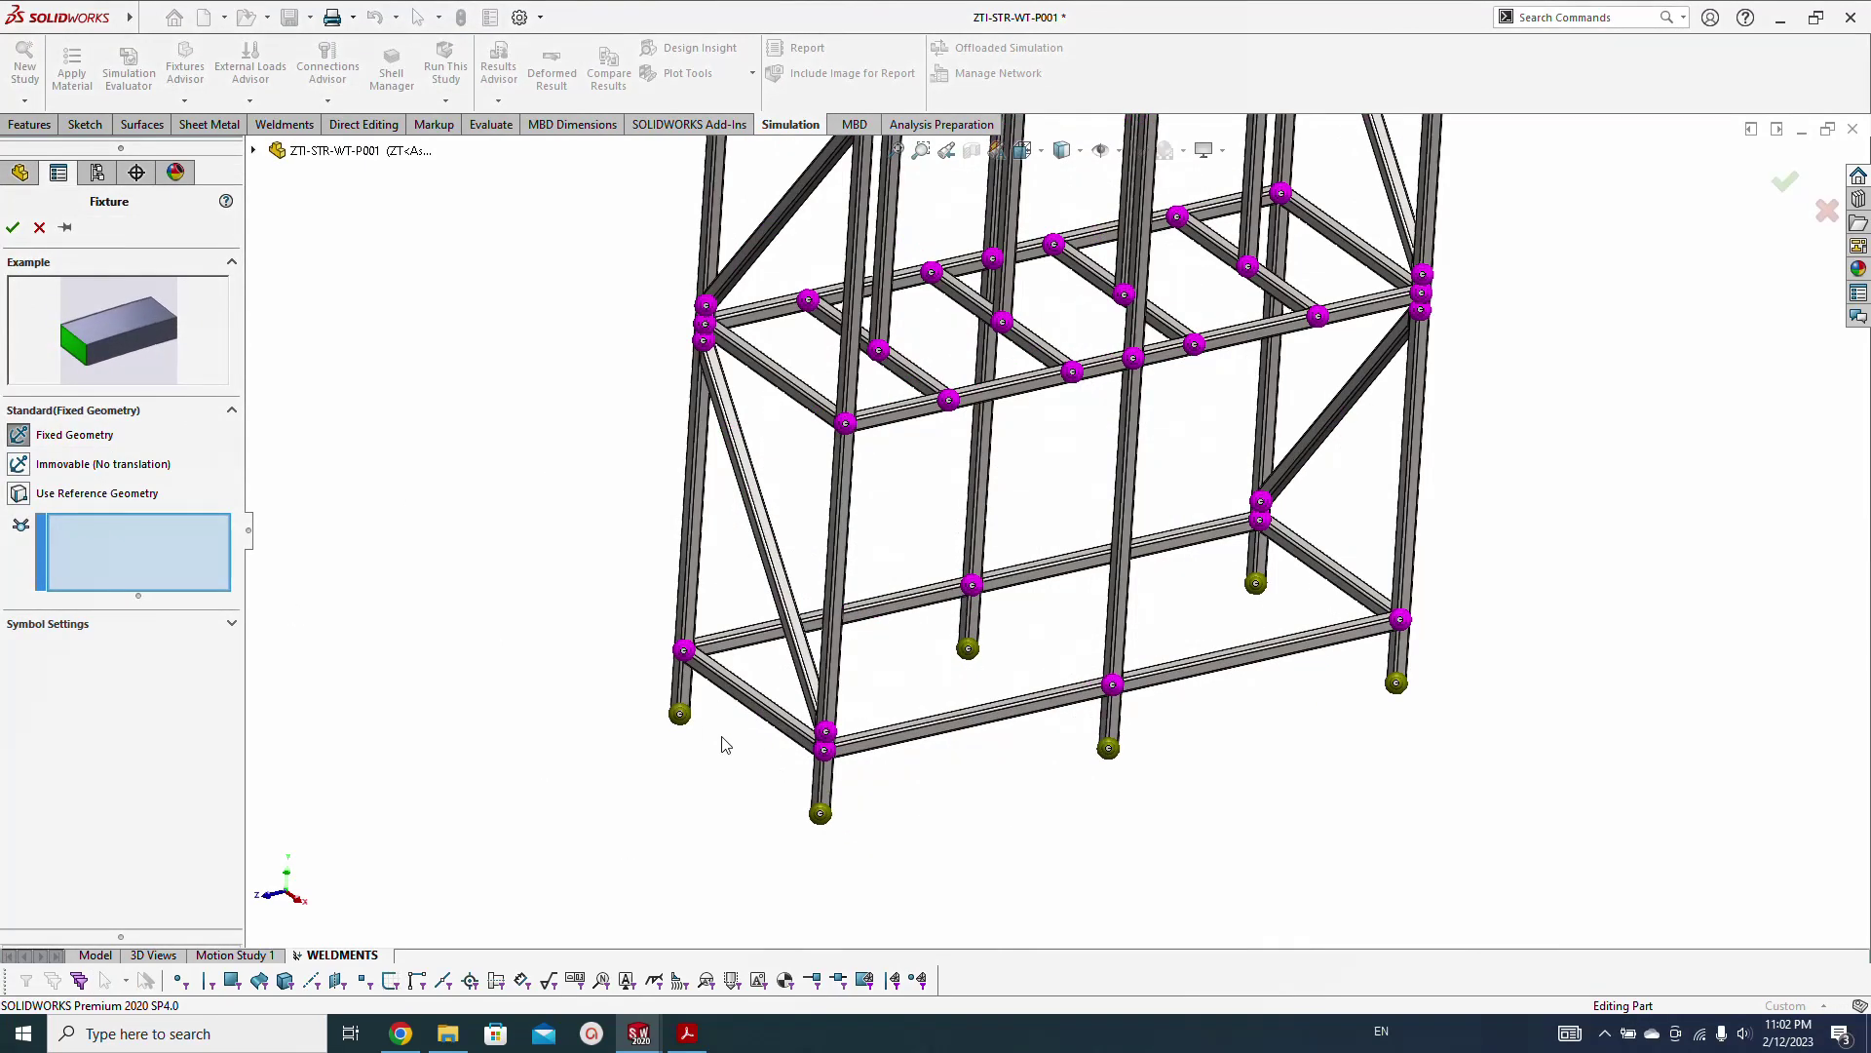
left_click(680, 712)
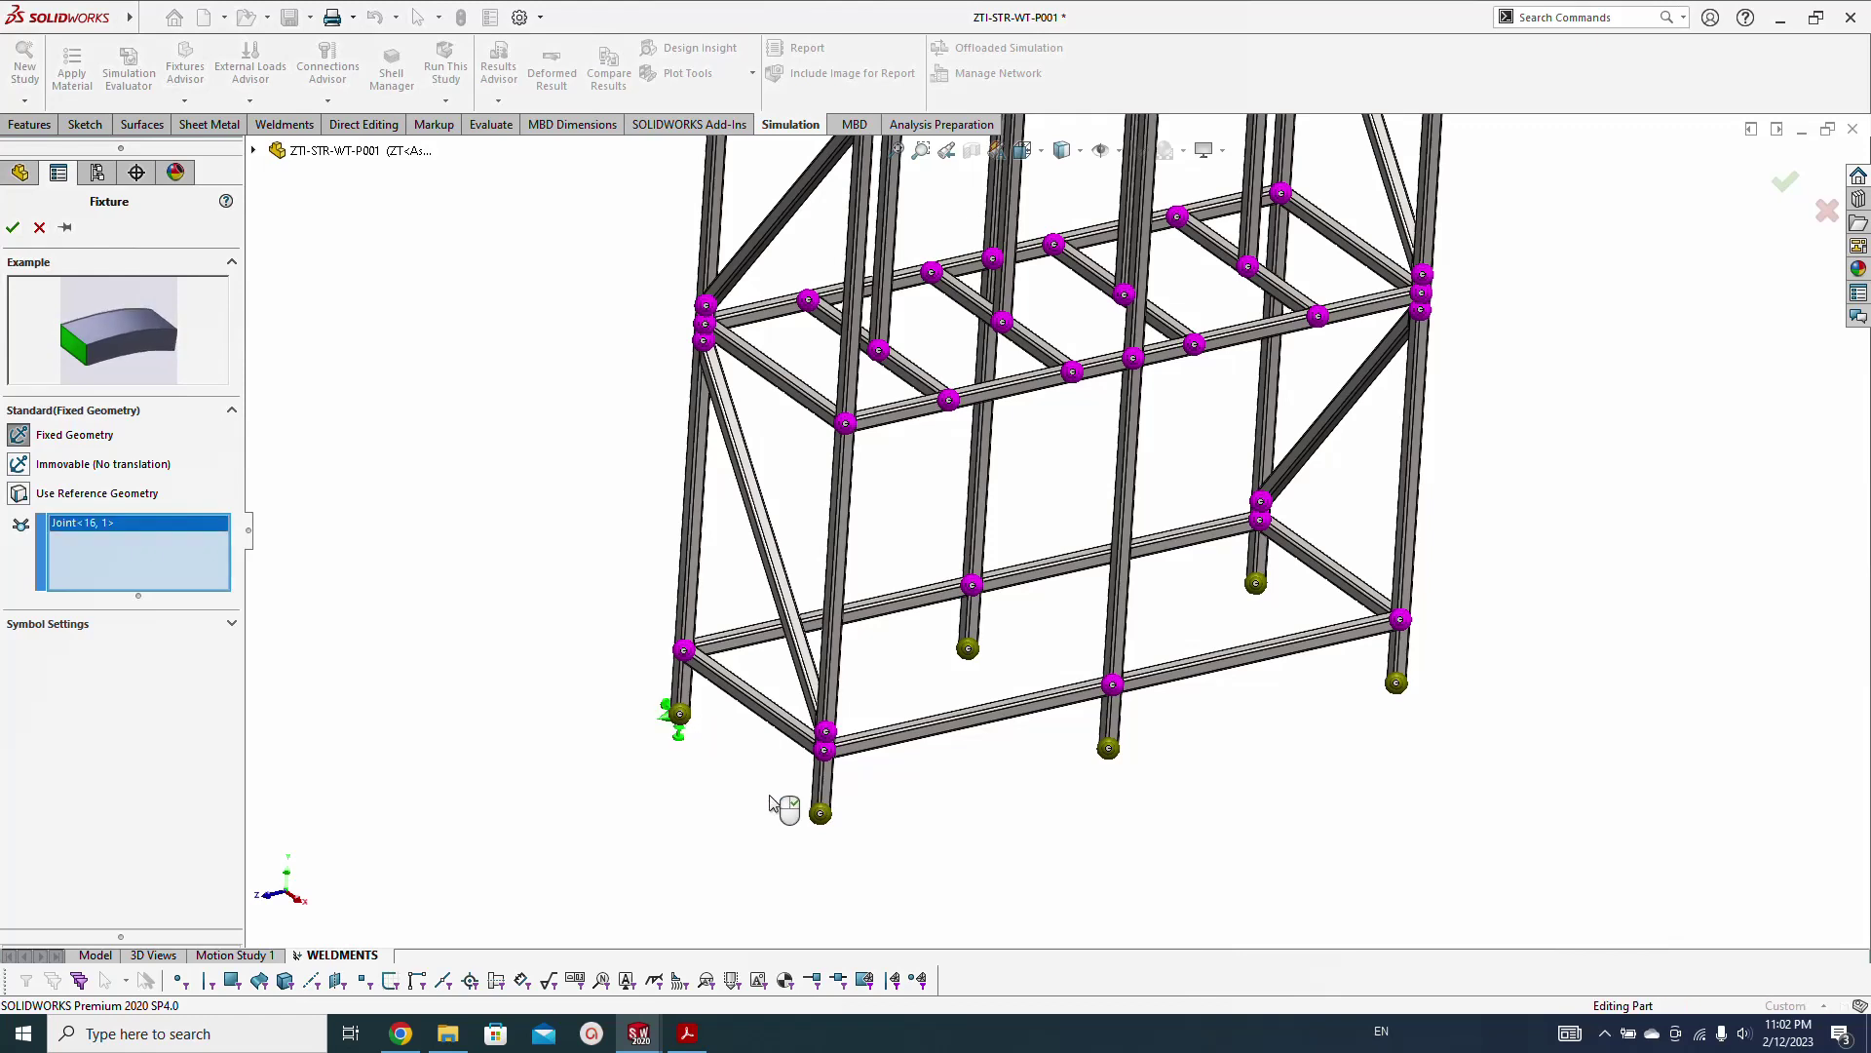
left_click(821, 814)
left_click(967, 648)
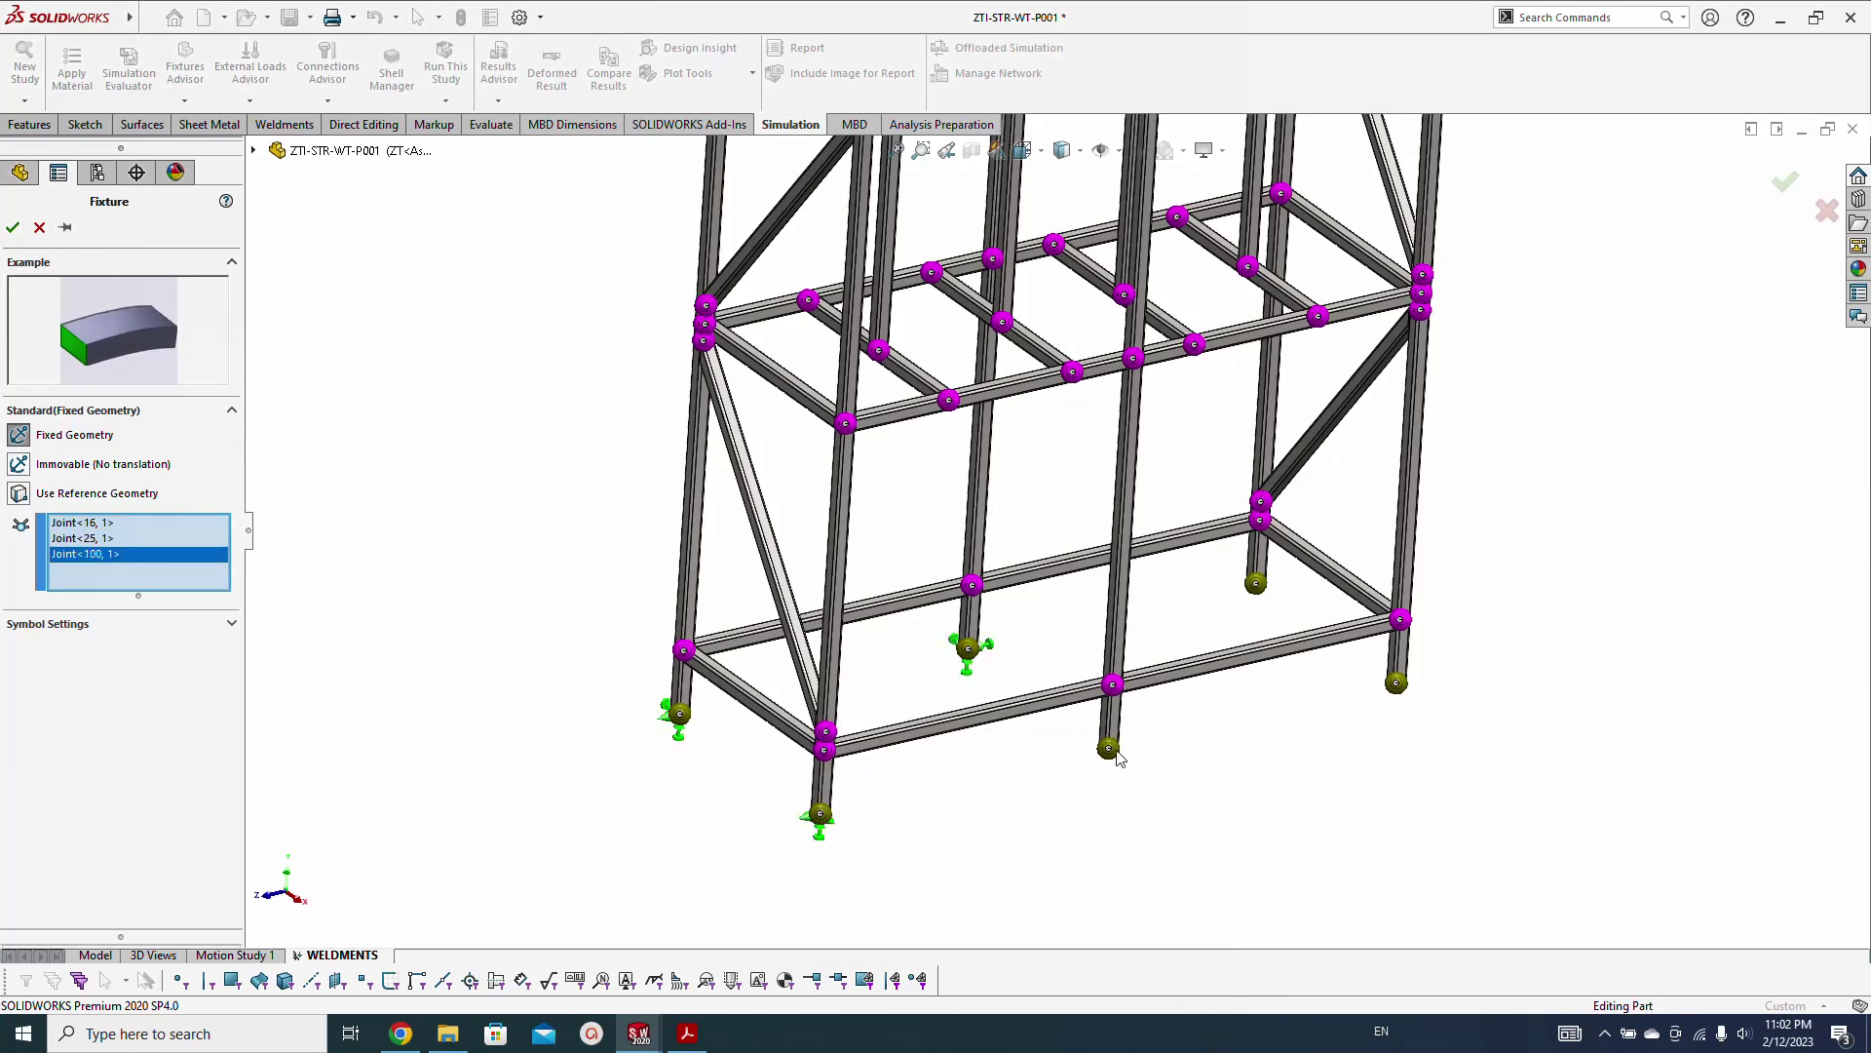
left_click(1112, 752)
left_click(1256, 582)
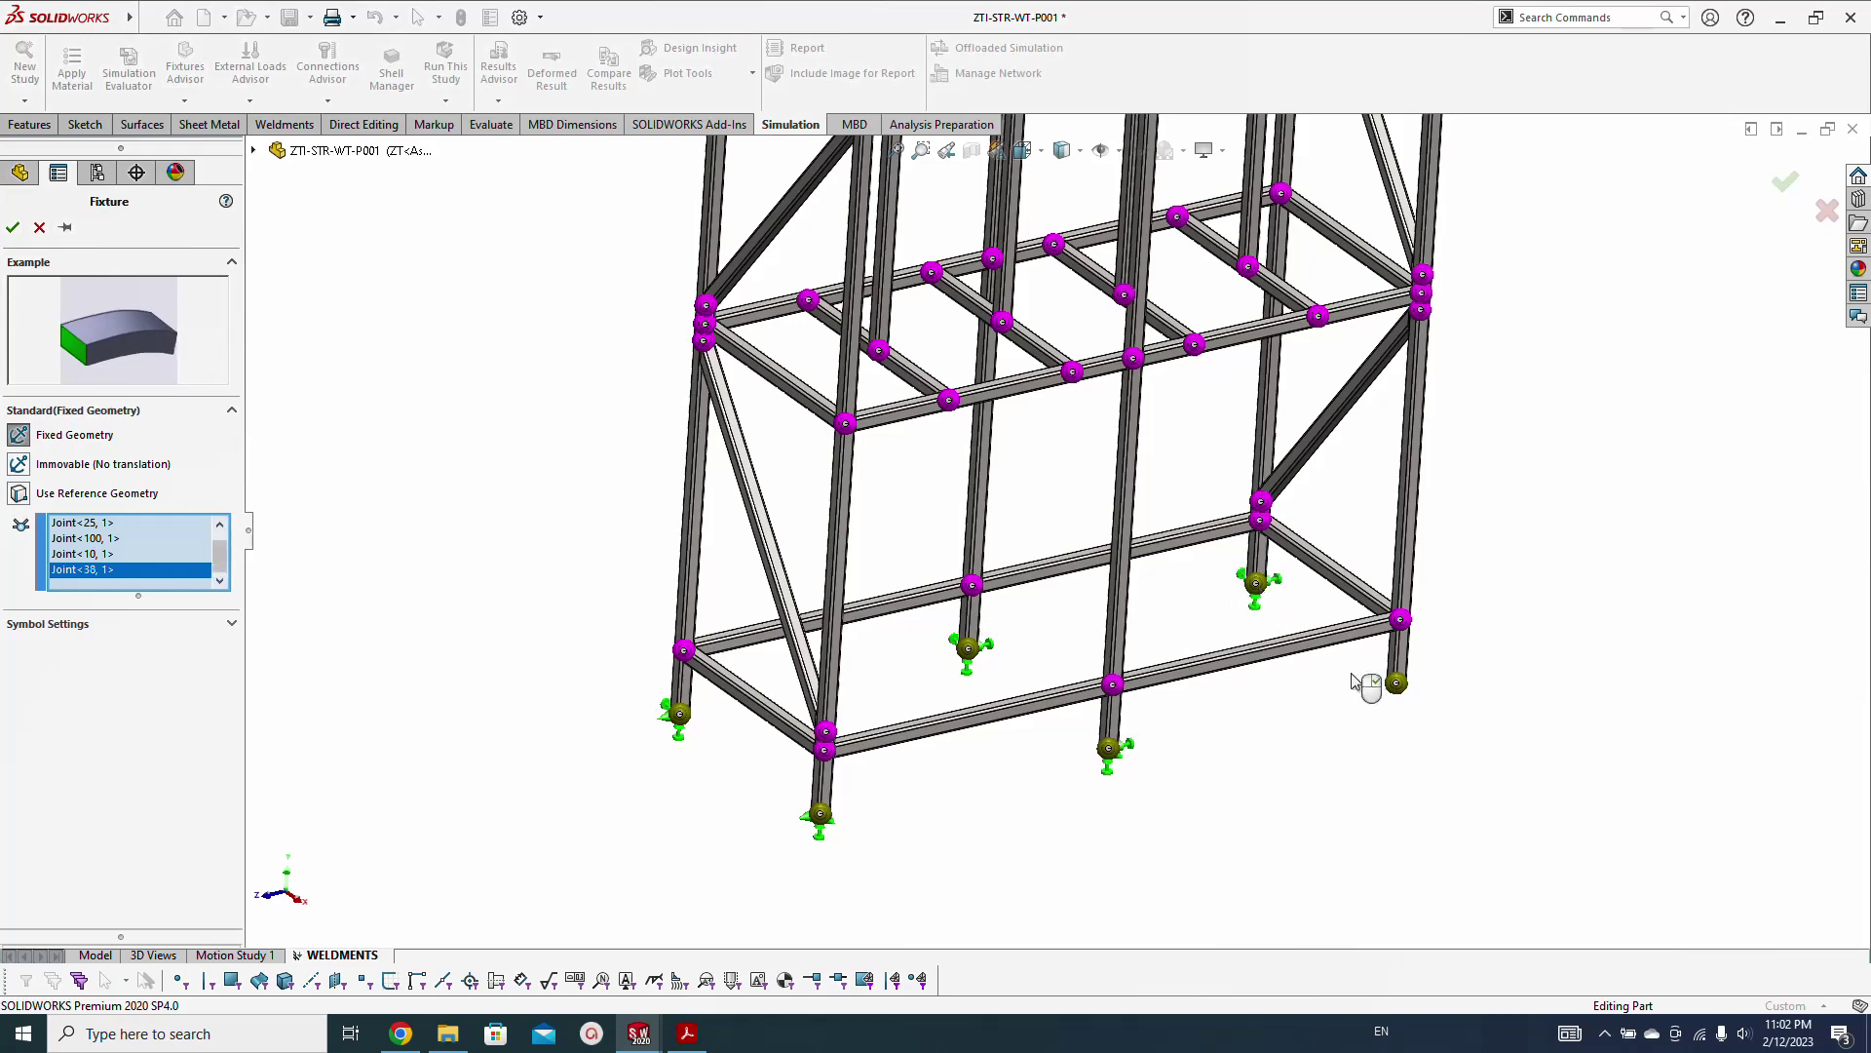
left_click(1395, 682)
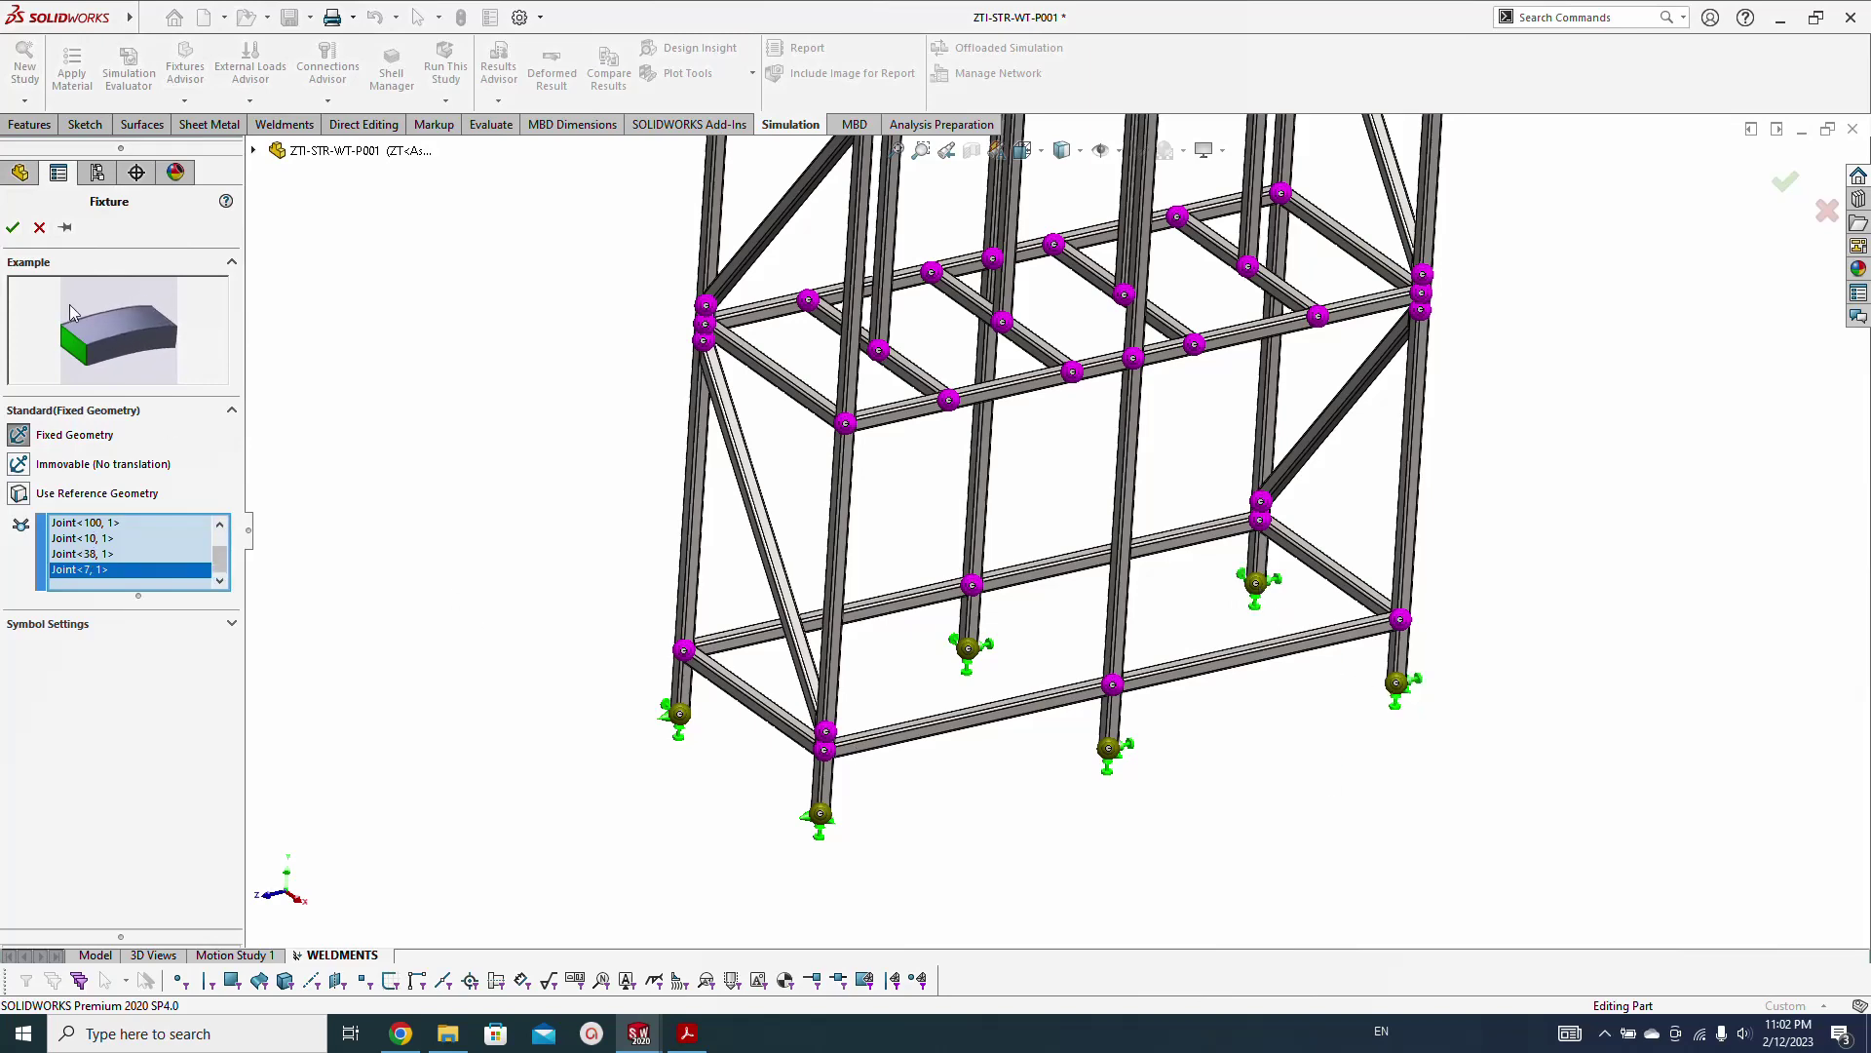
key("Return")
key("f")
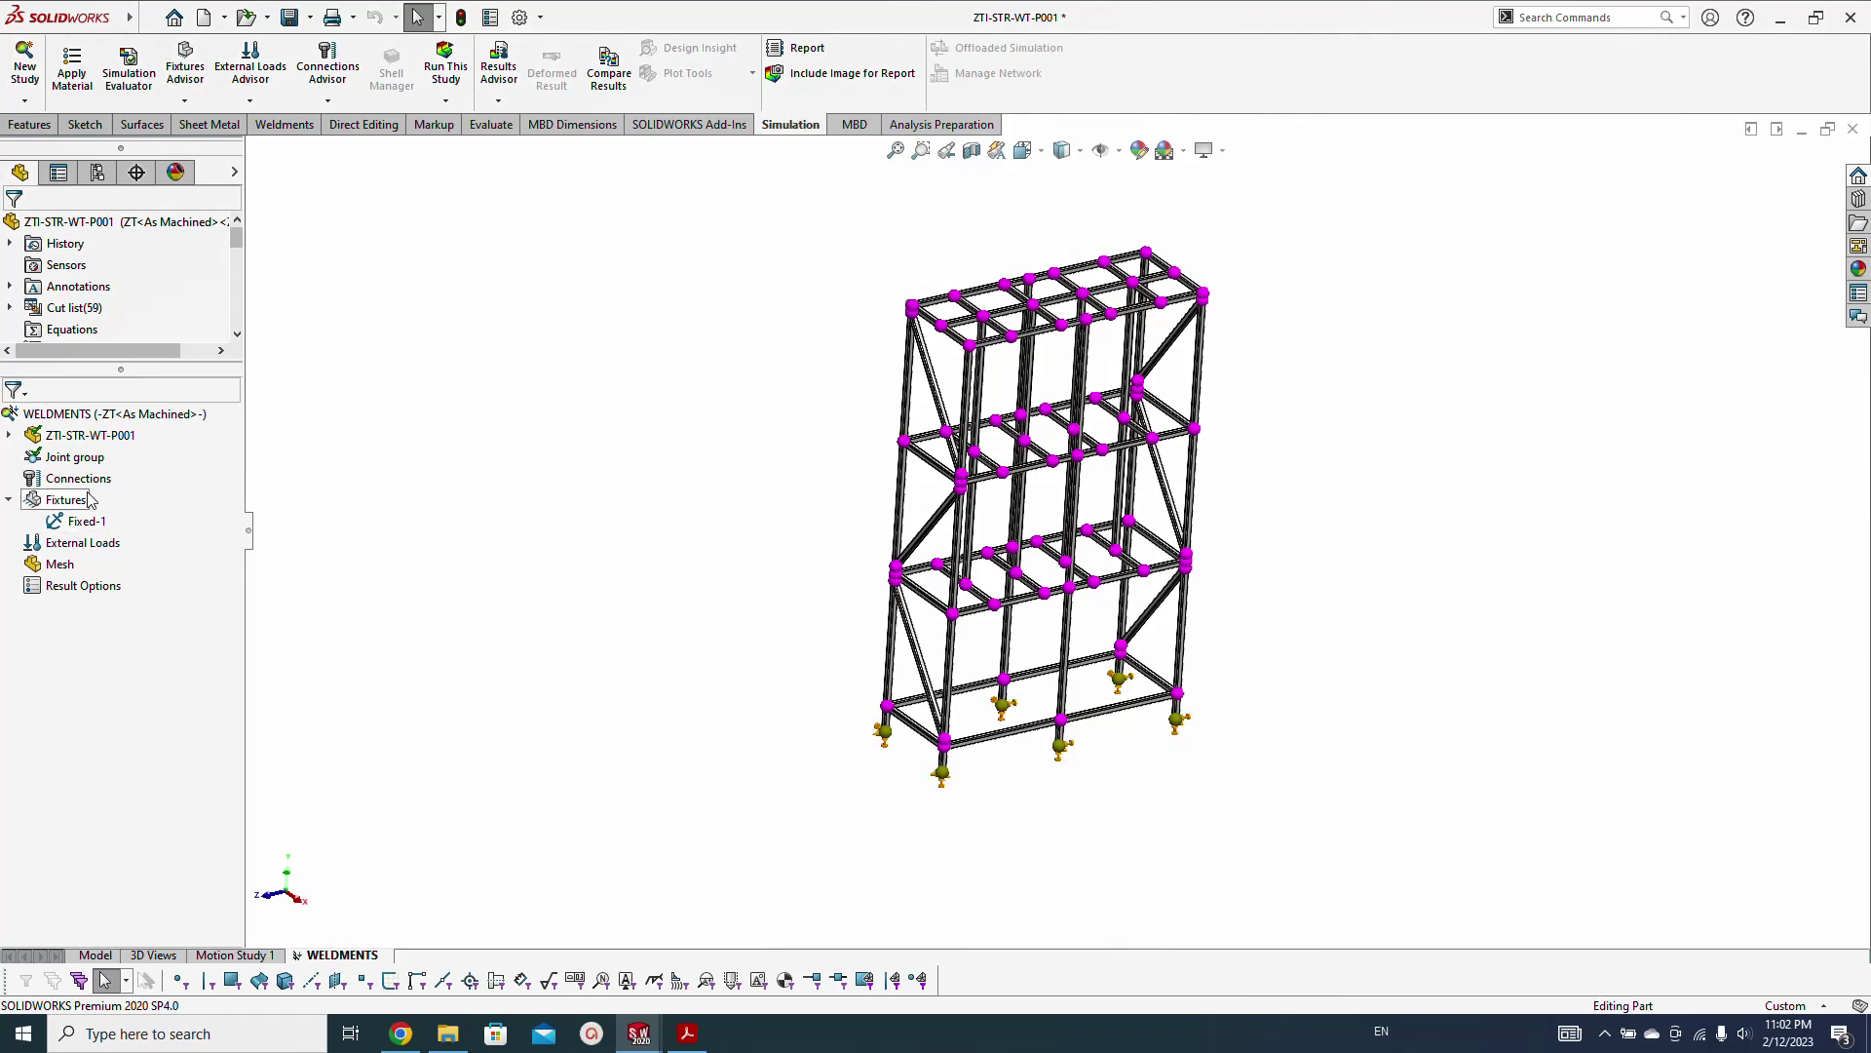
Add Gravity-1 at 9.81 m/s² normal to the Top Plane, reversed to point downward
right_click(82, 546)
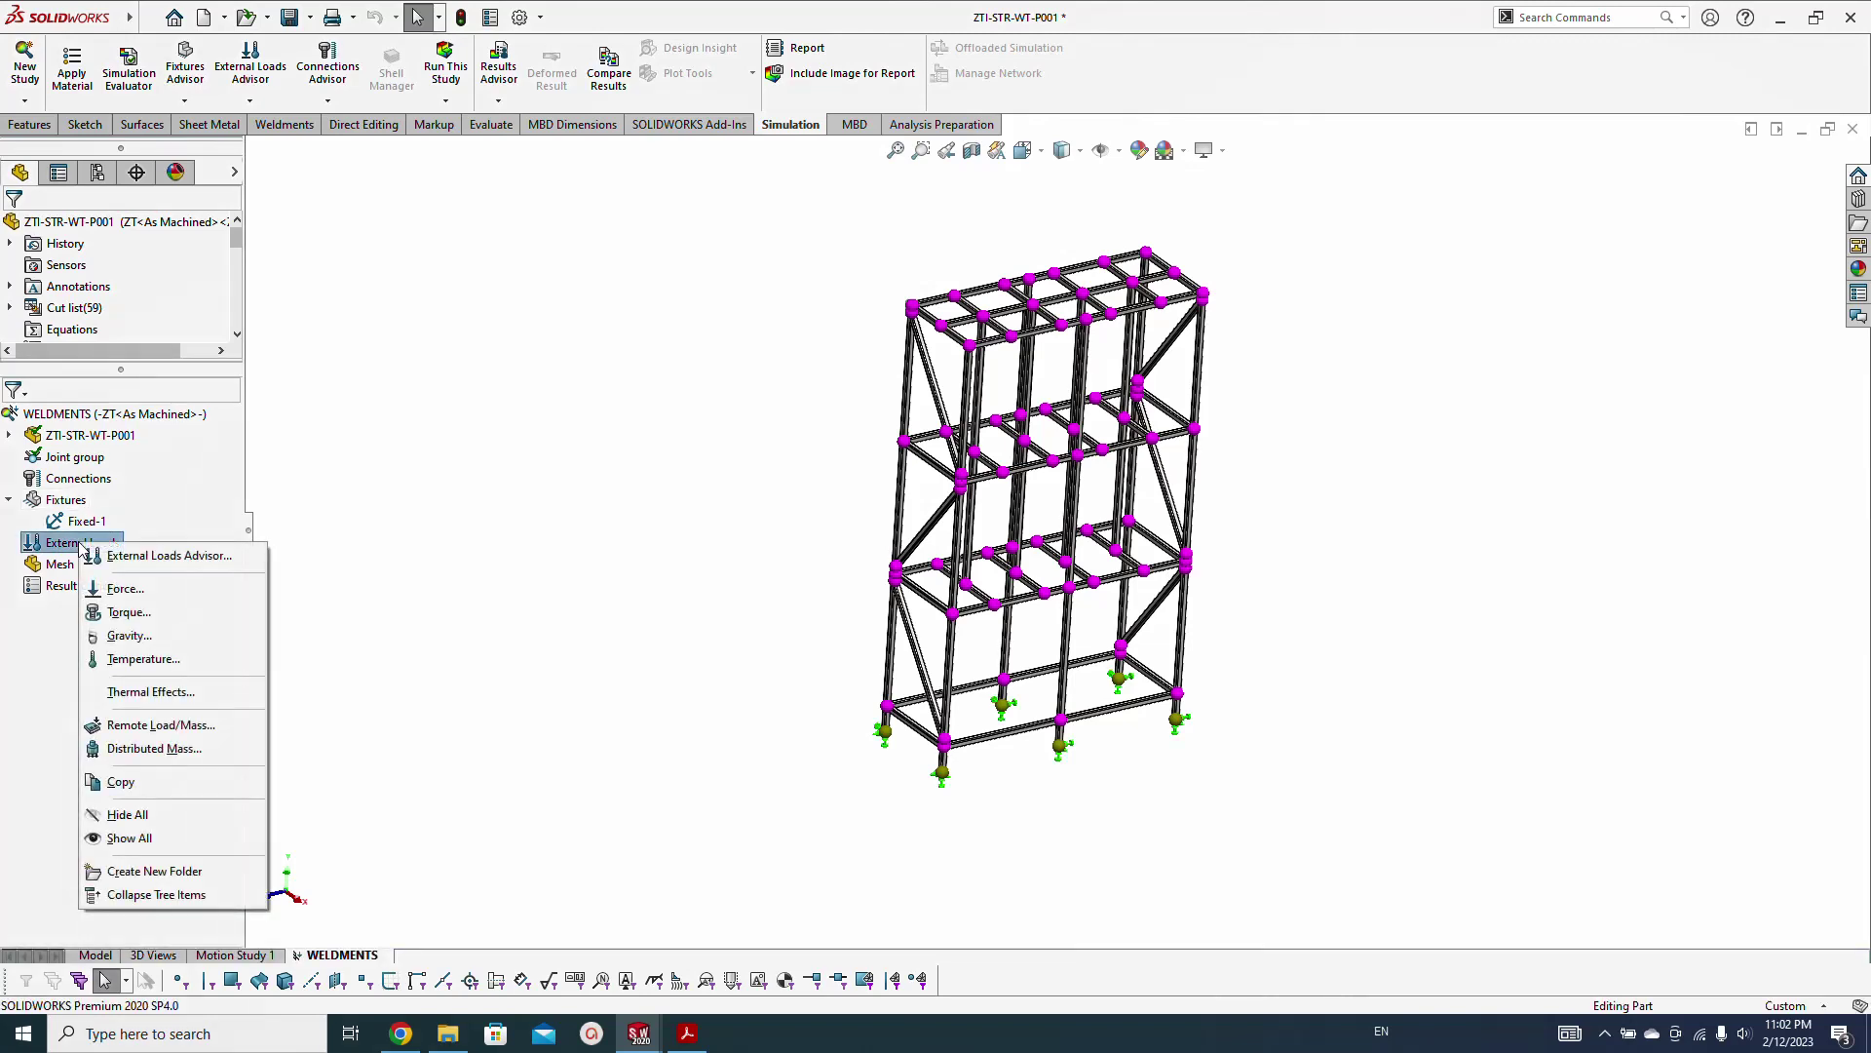
left_click(127, 635)
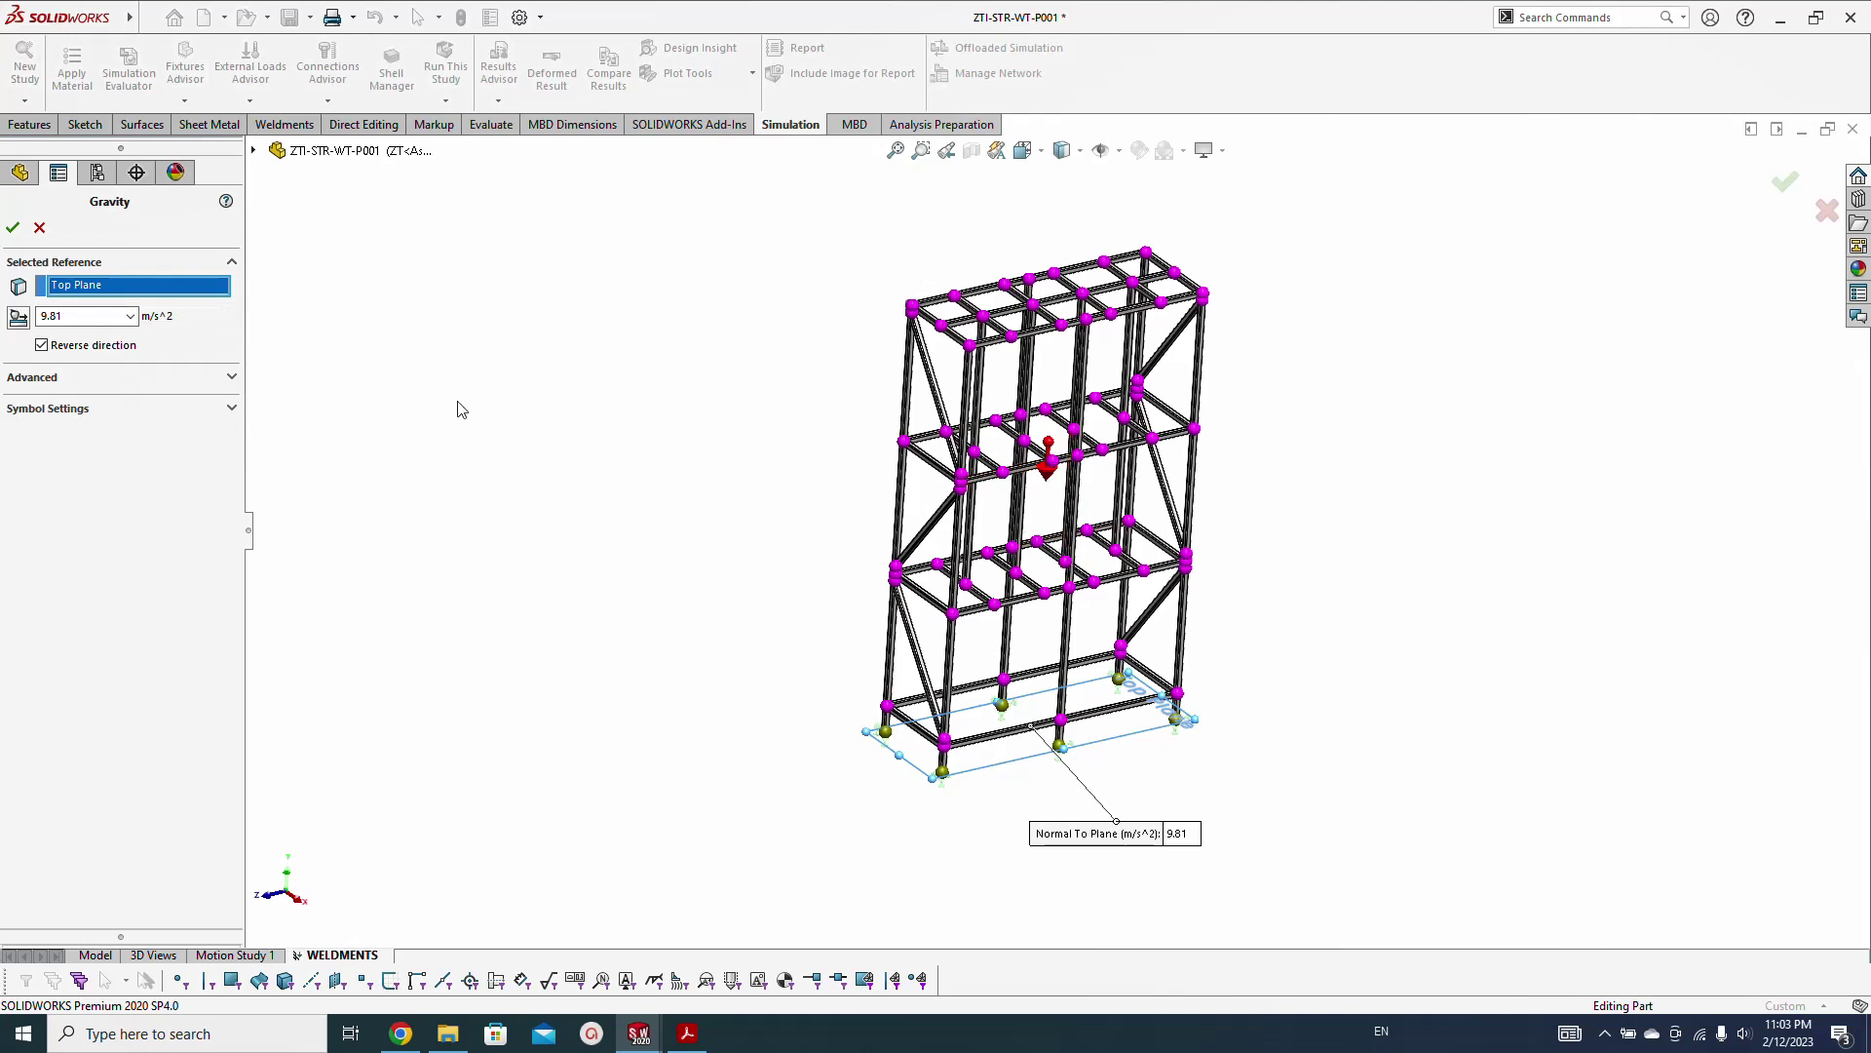
left_click(13, 227)
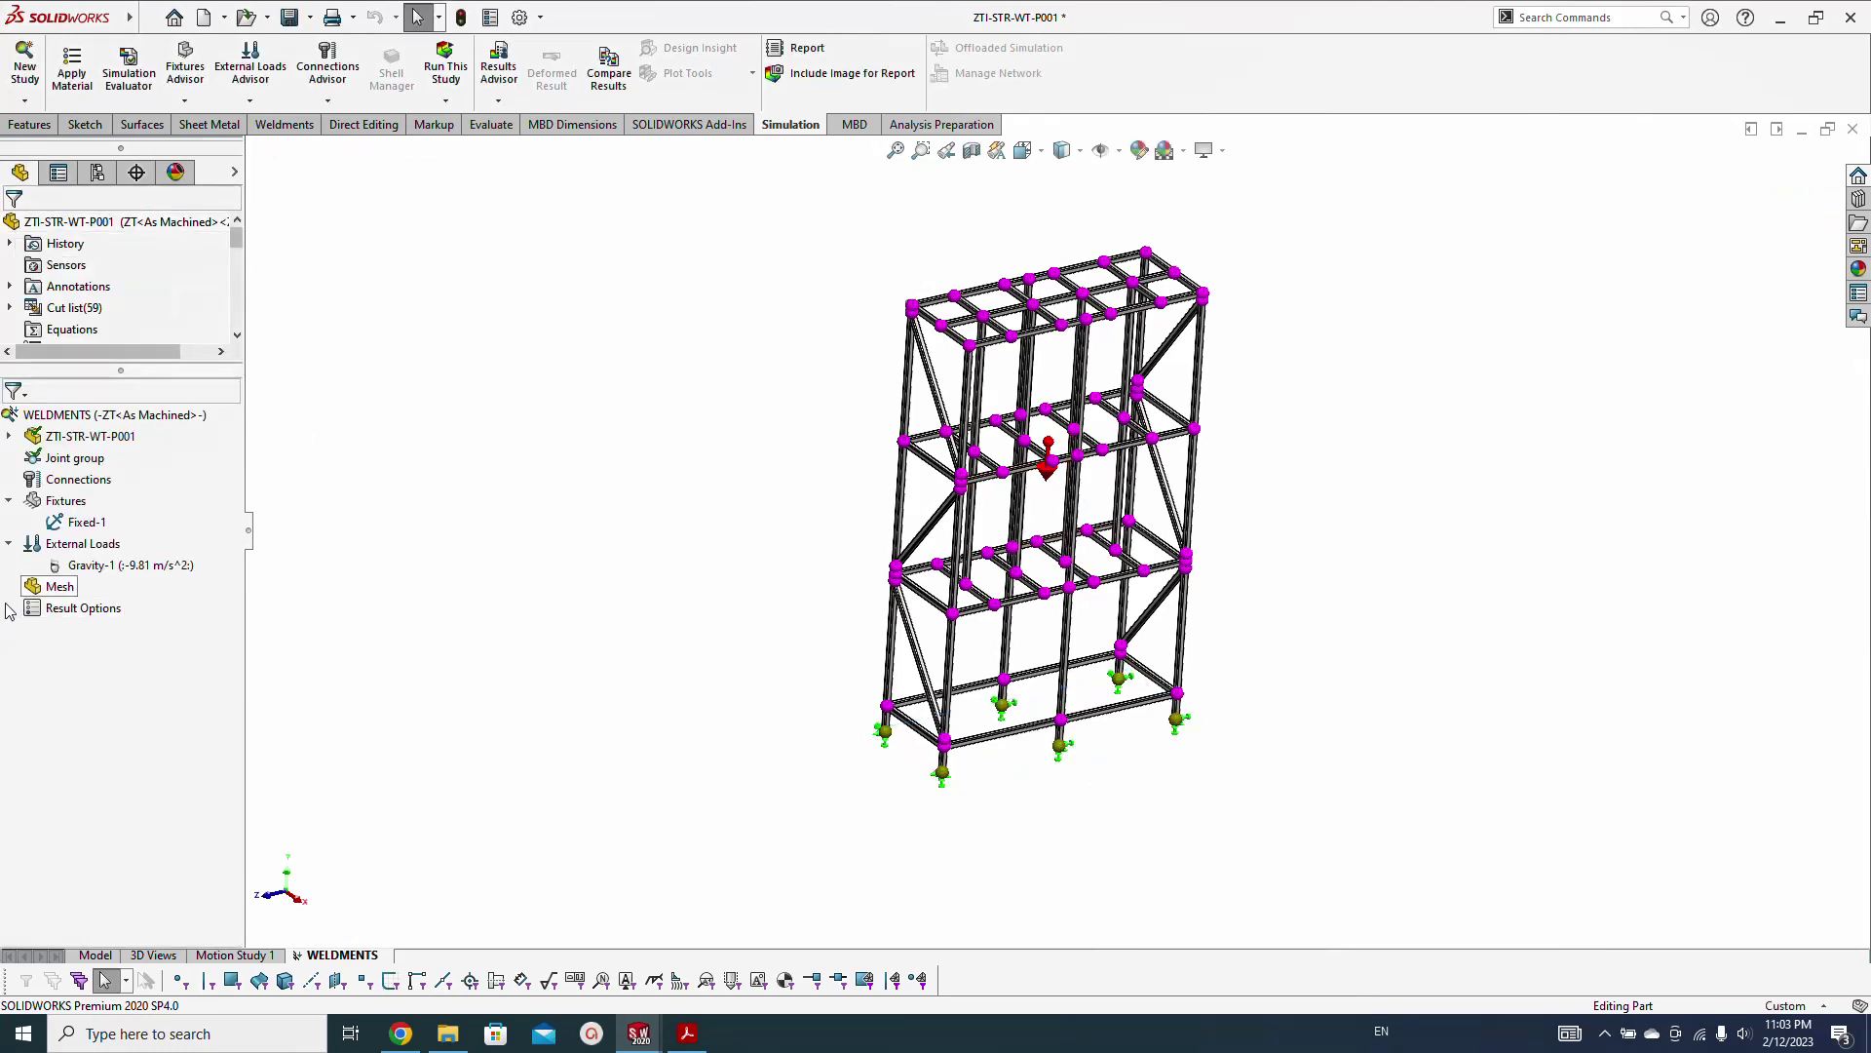
Start a Distributed Mass load and select the front and right top-deck beams
right_click(80, 548)
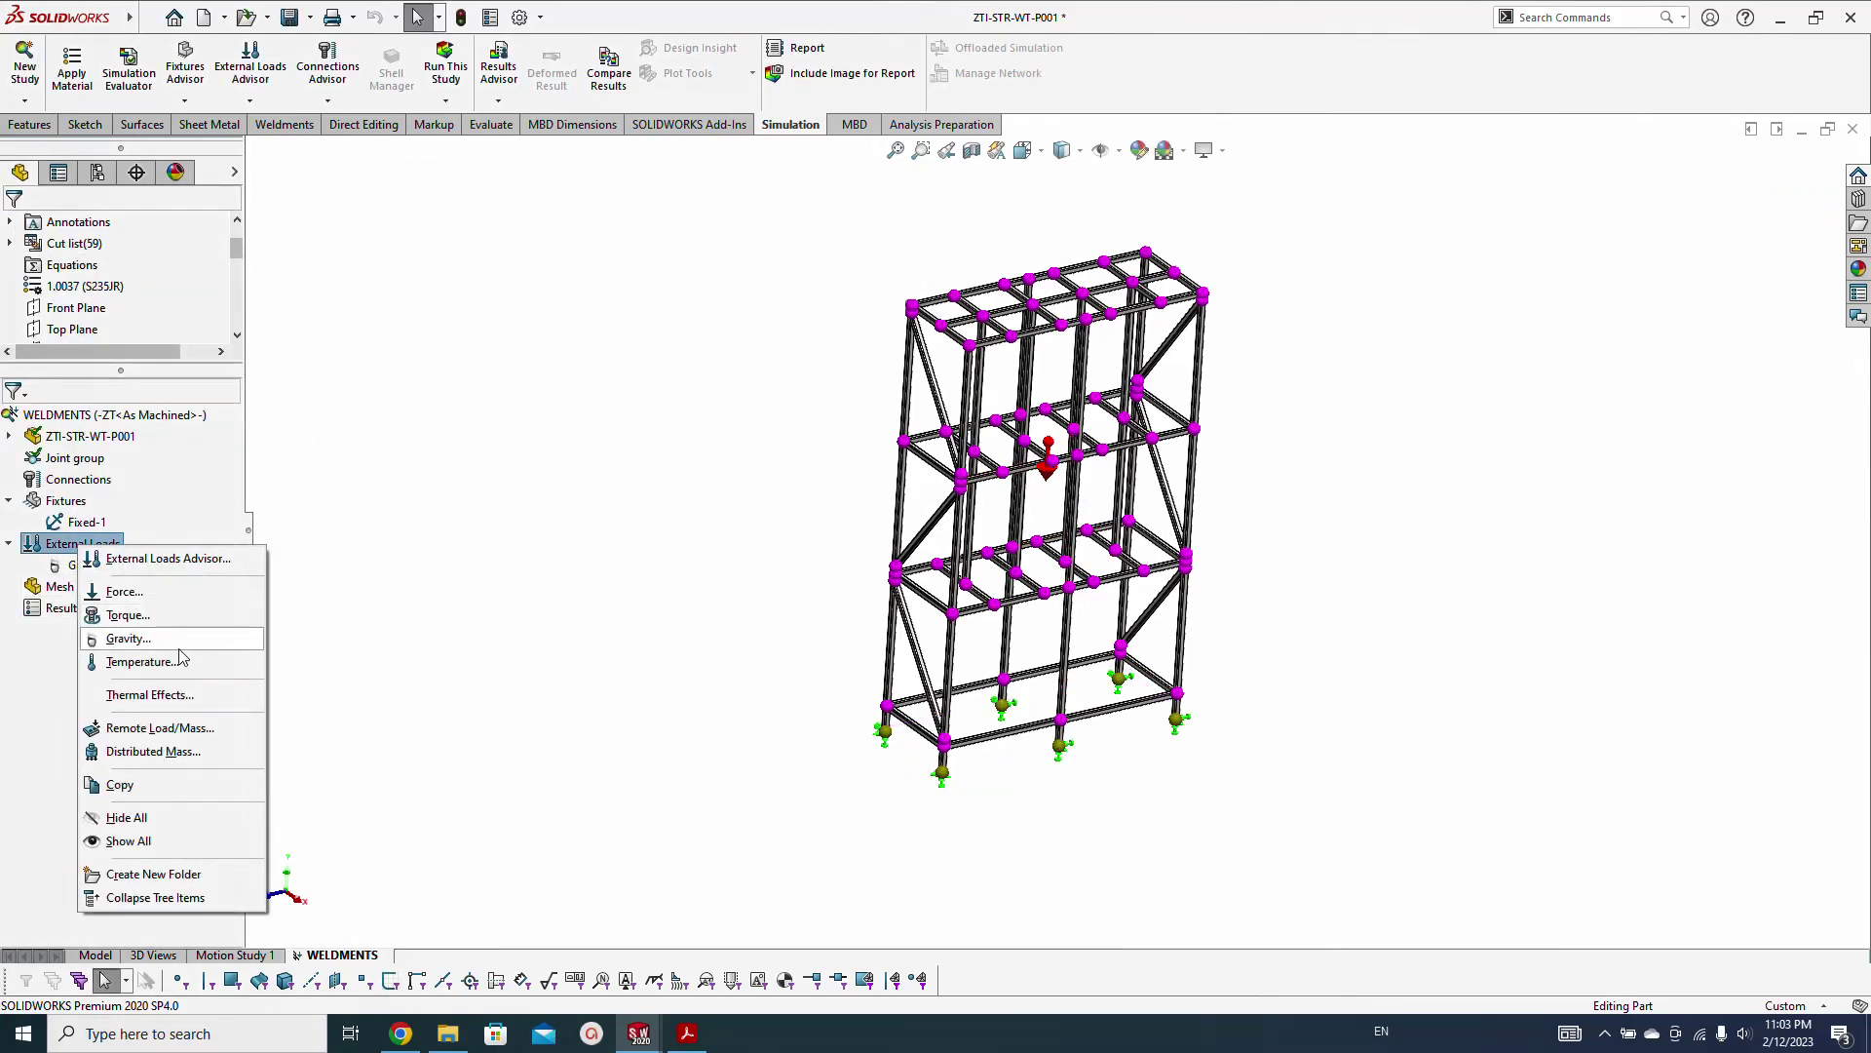
left_click(139, 751)
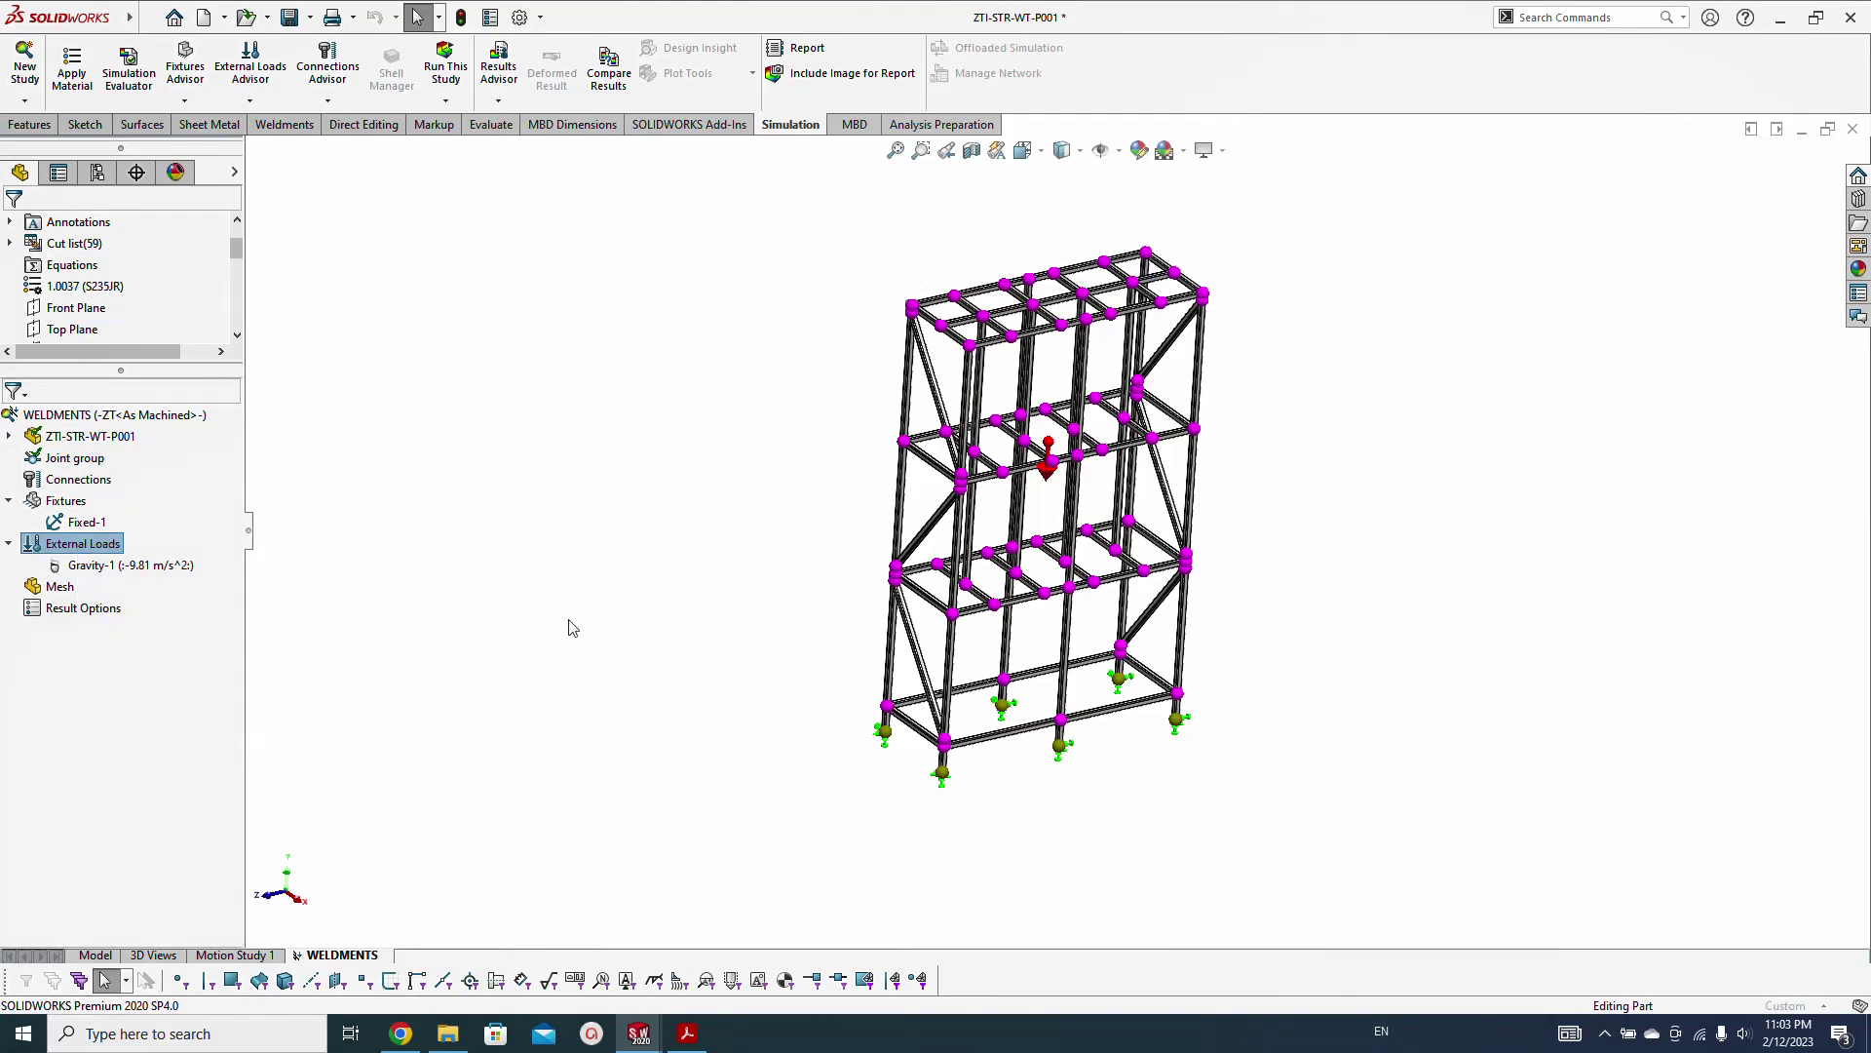
scroll(1042, 283, "down", 3)
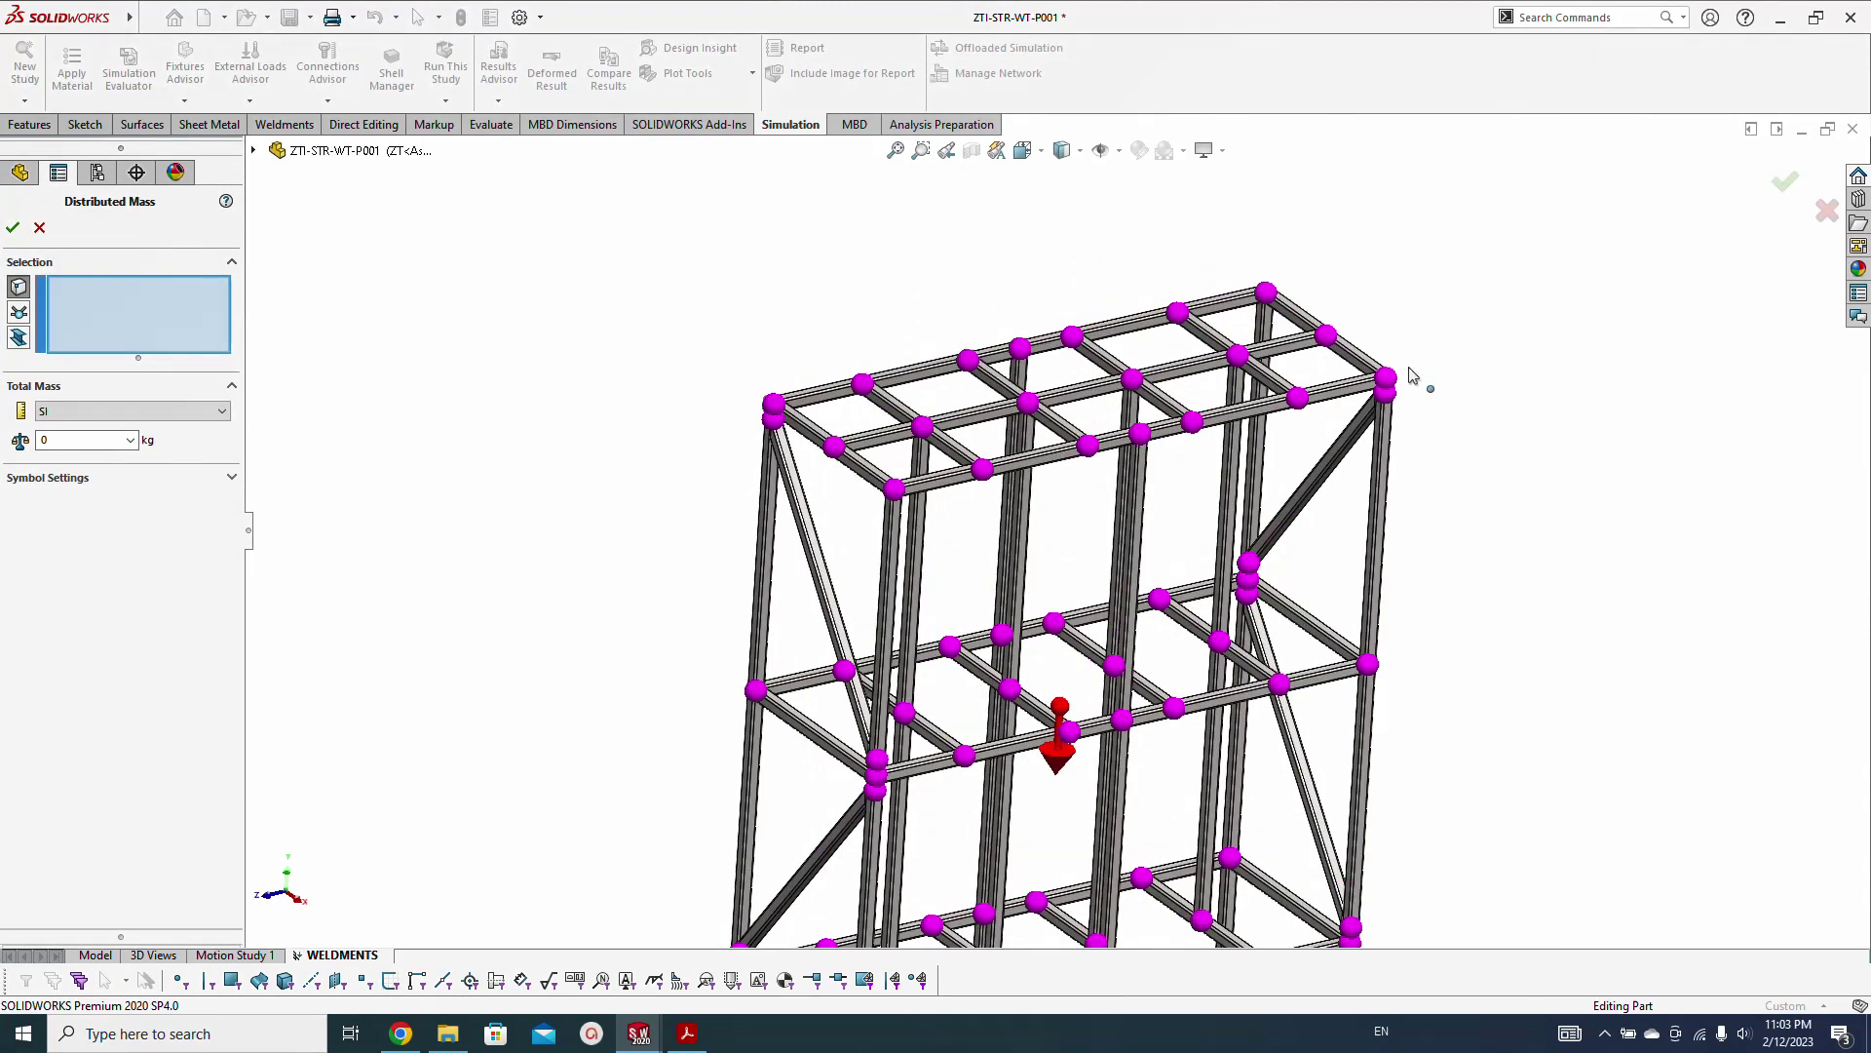
left_click(17, 337)
left_click(831, 386)
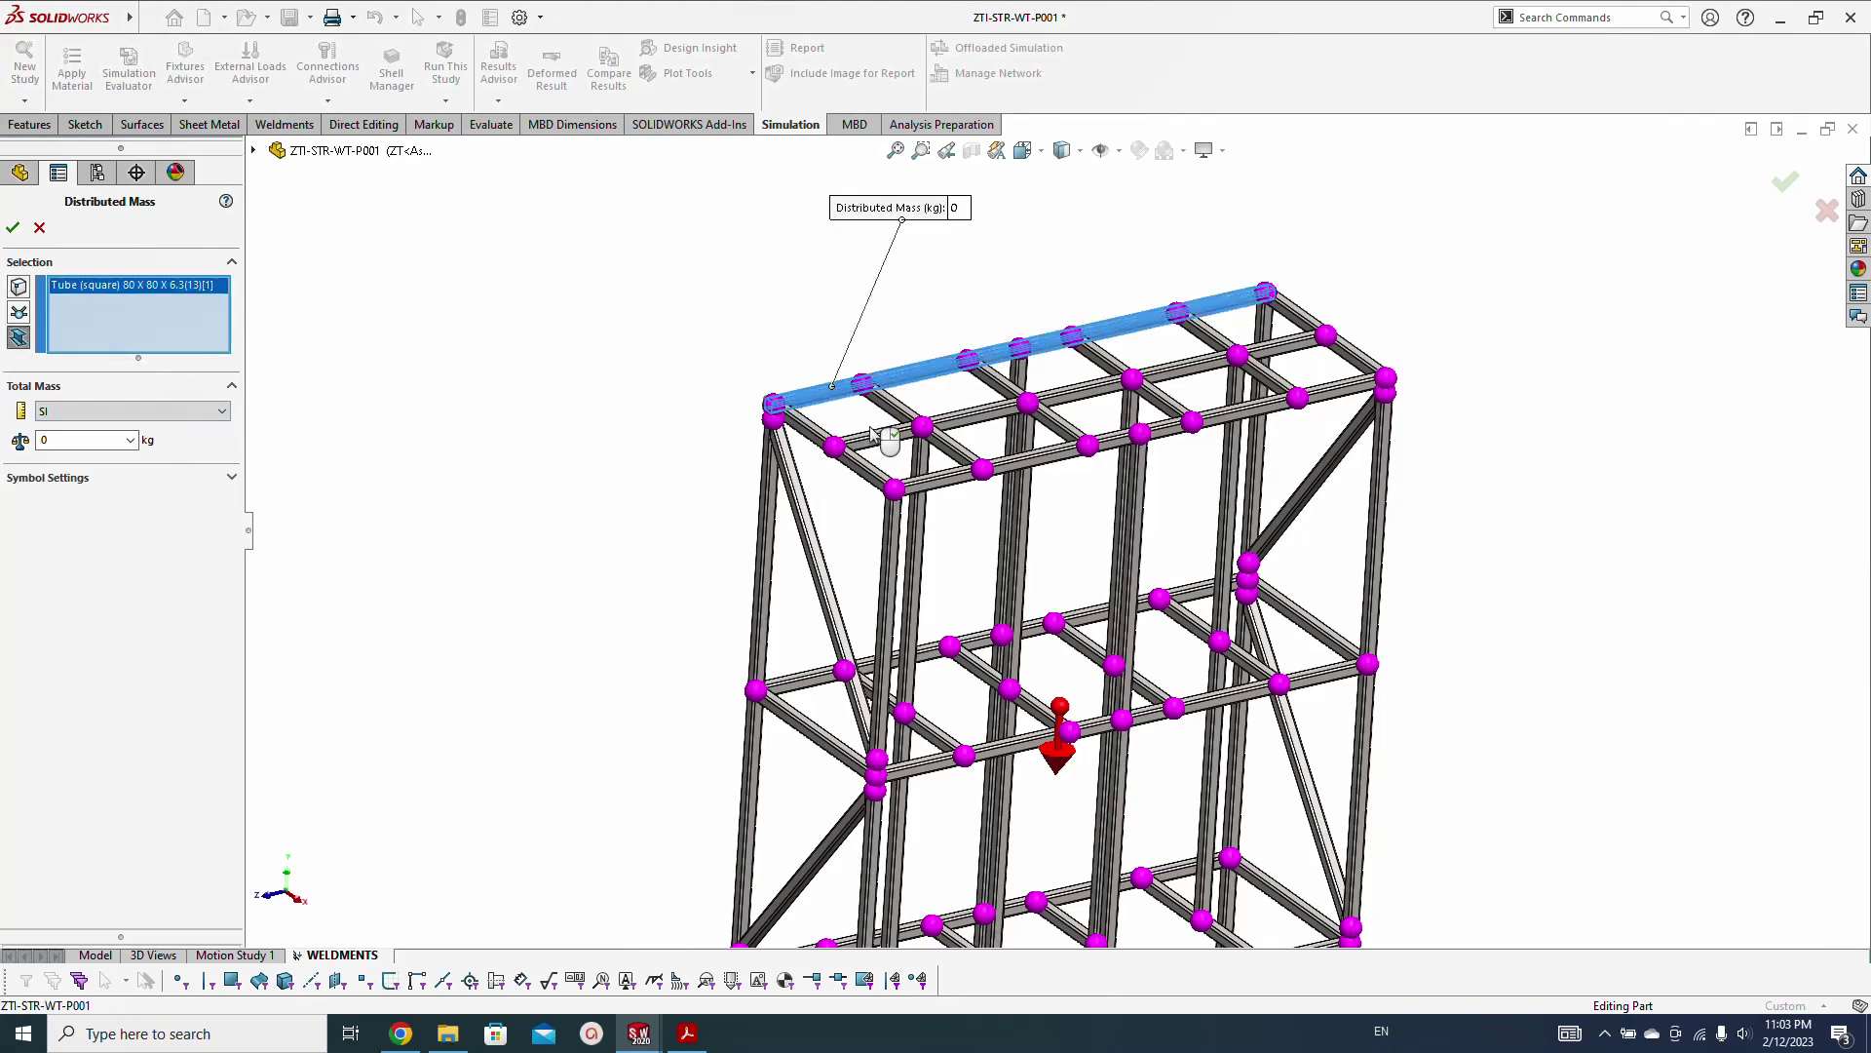
left_click(894, 446)
left_click(1062, 450)
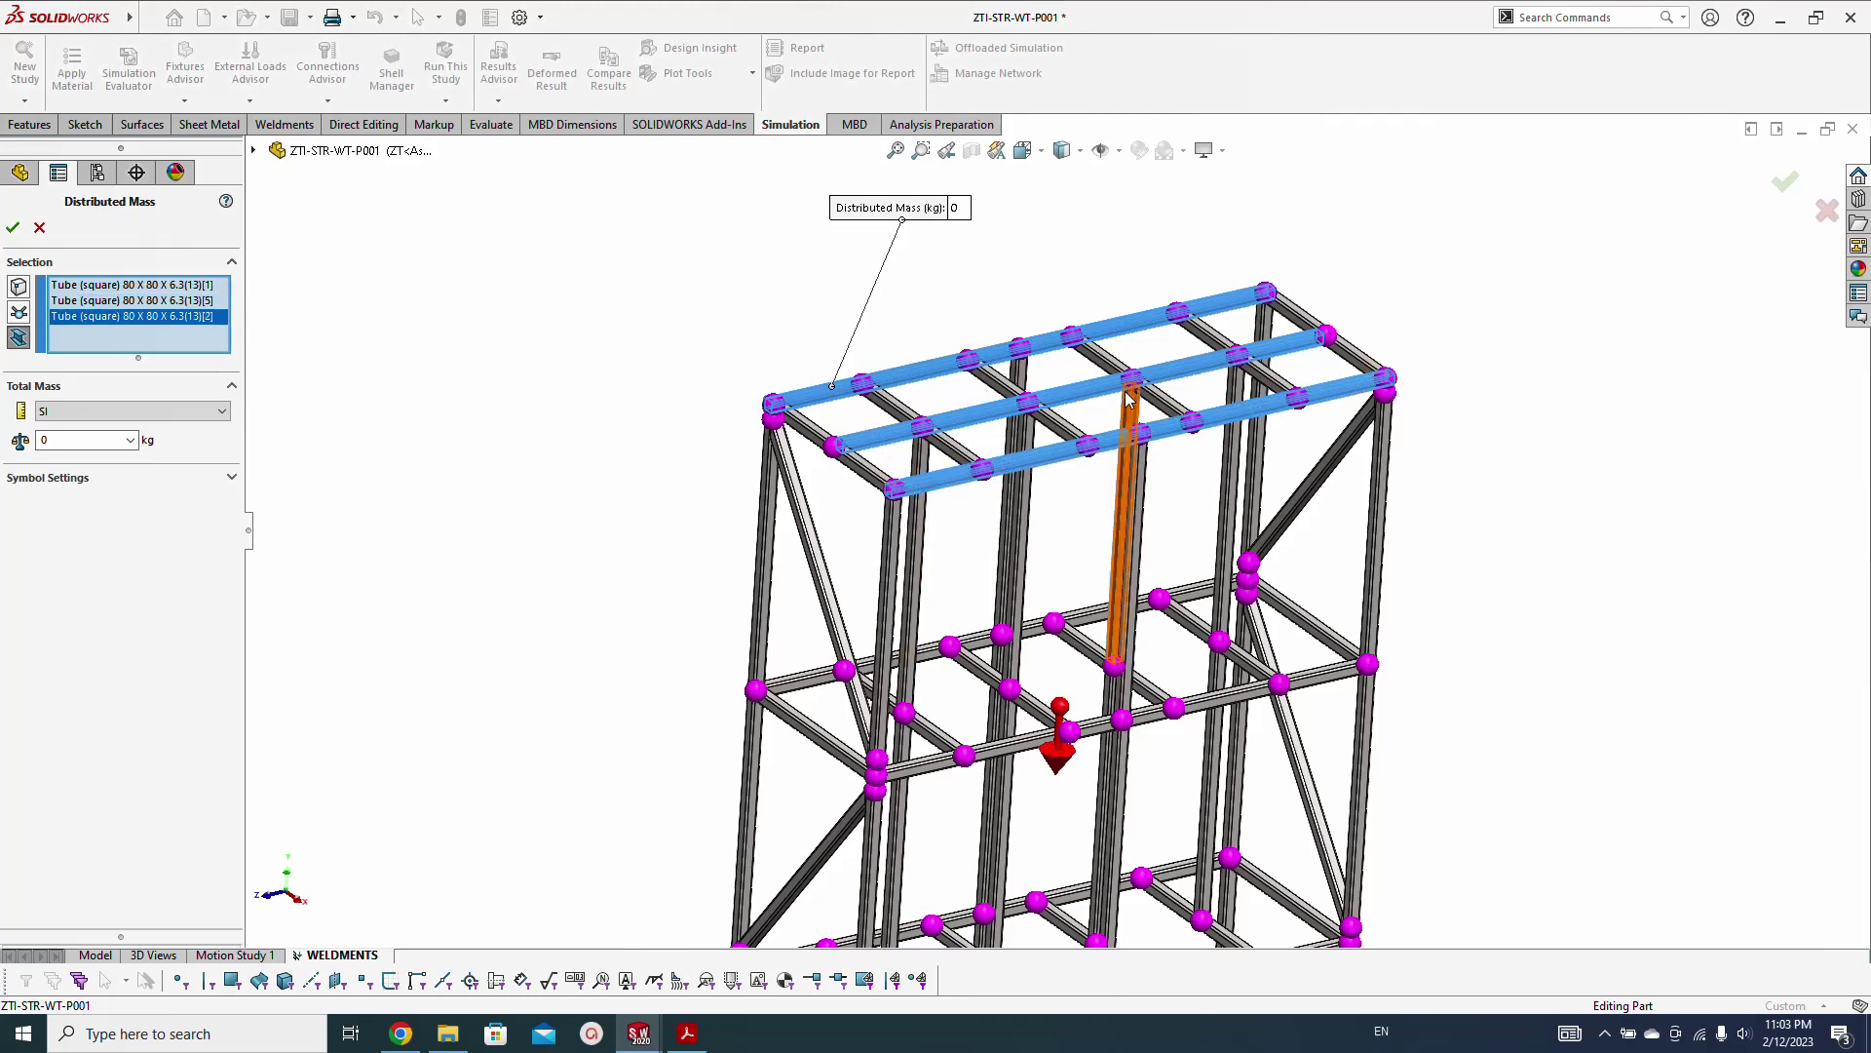
scroll(1140, 361, "down", 2)
left_click(1450, 355)
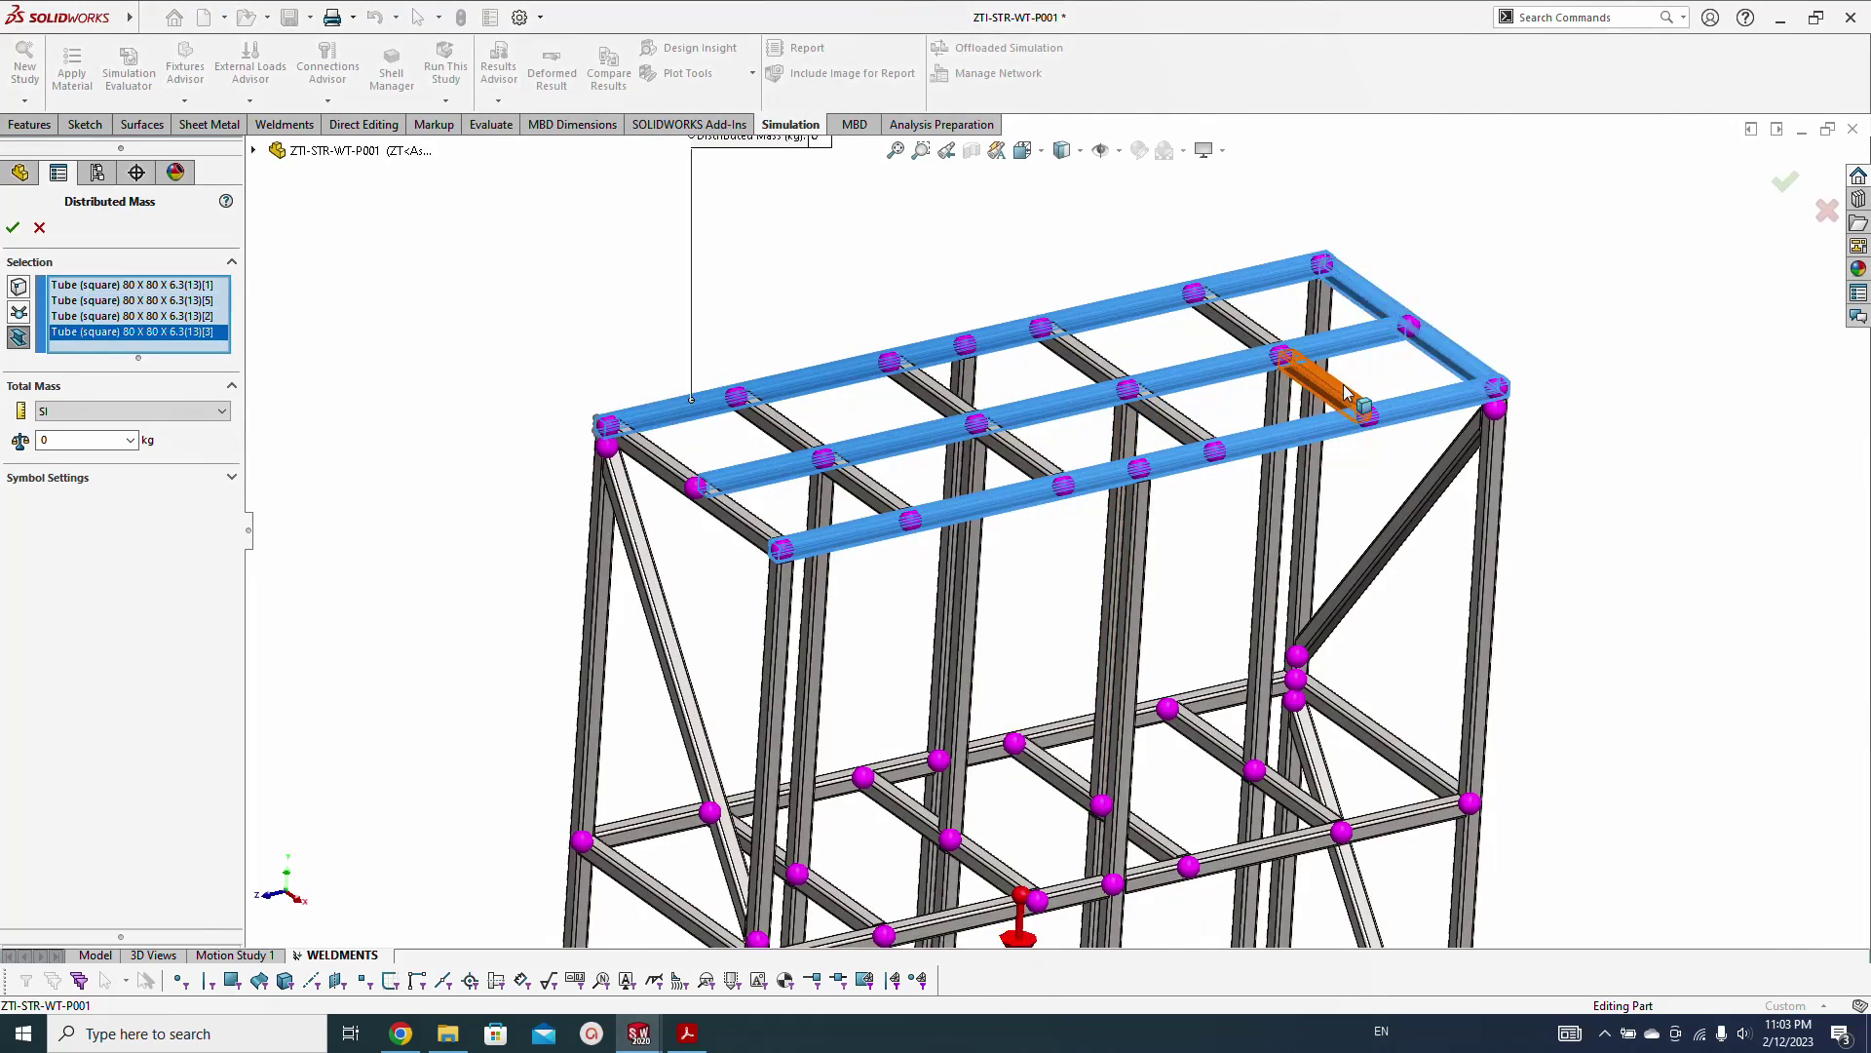
left_click(1353, 404)
Add the remaining top-deck cross beams to the distributed mass selection
left_click(1242, 336)
left_click(1111, 375)
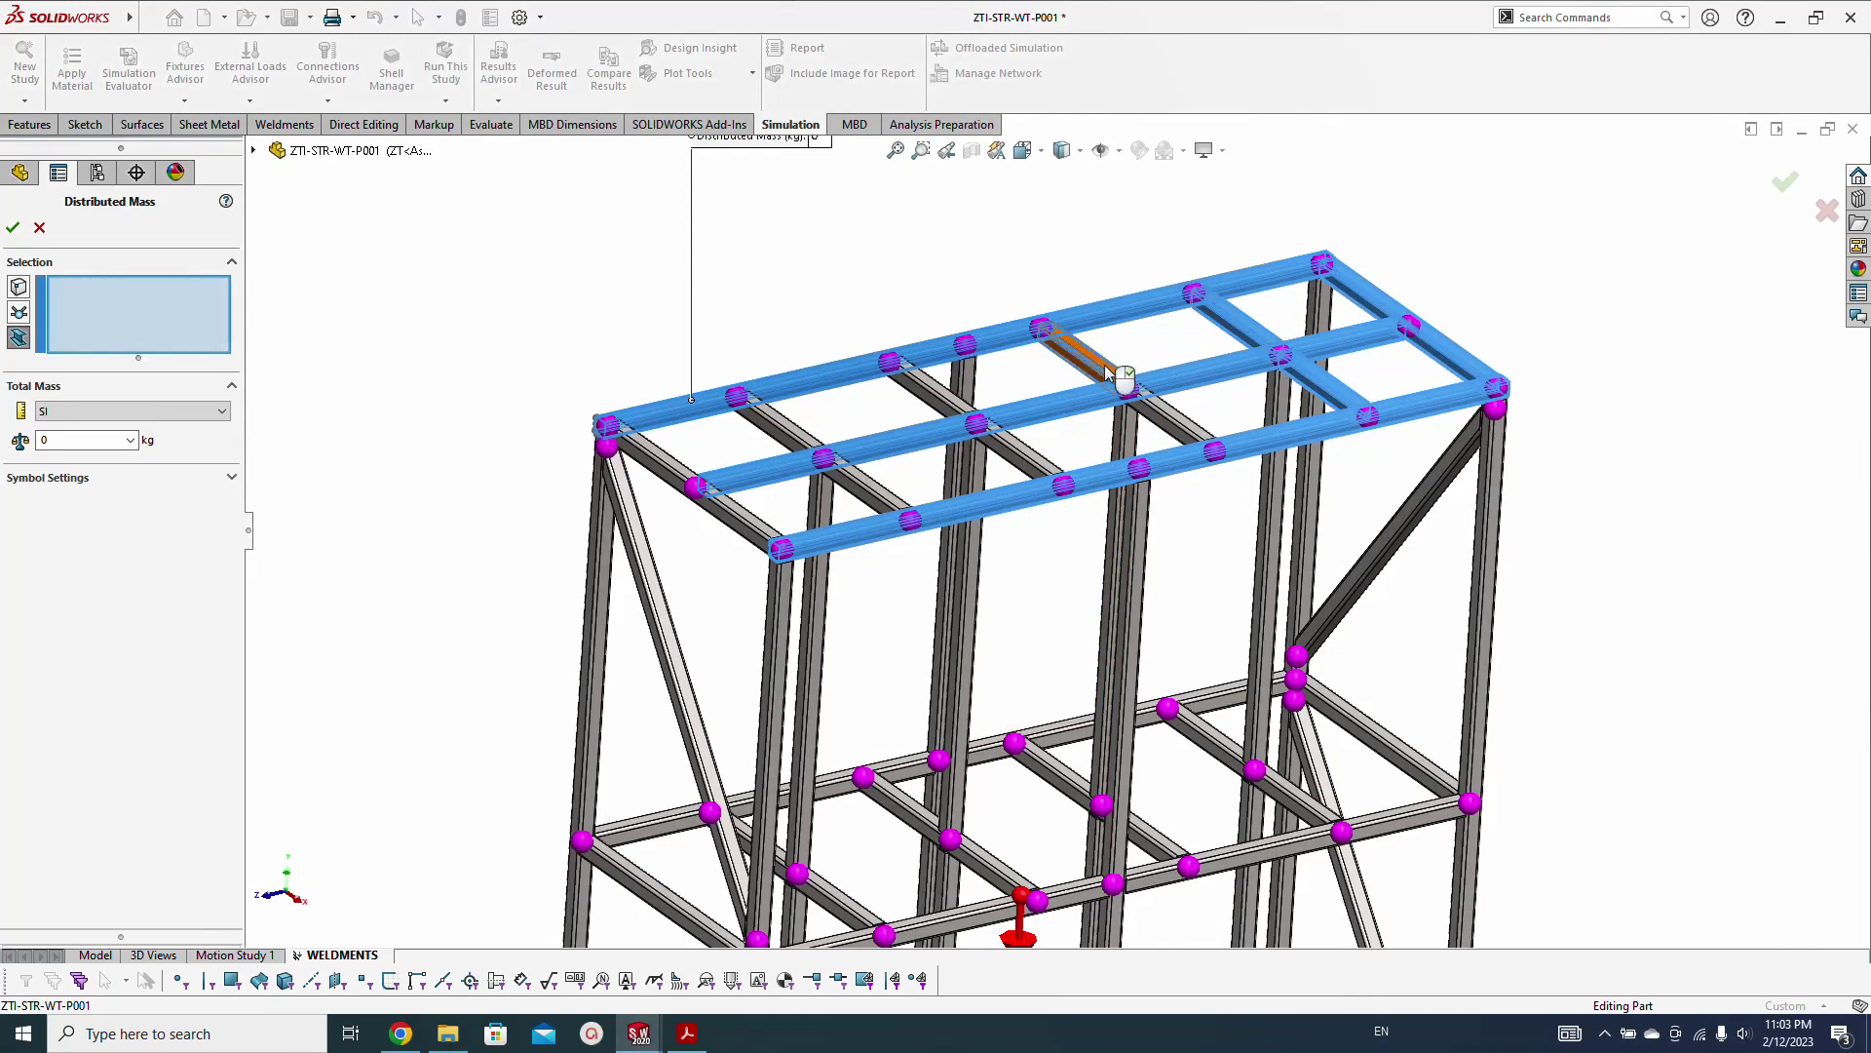
left_click(1170, 418)
left_click(1020, 471)
left_click(932, 393)
left_click(780, 429)
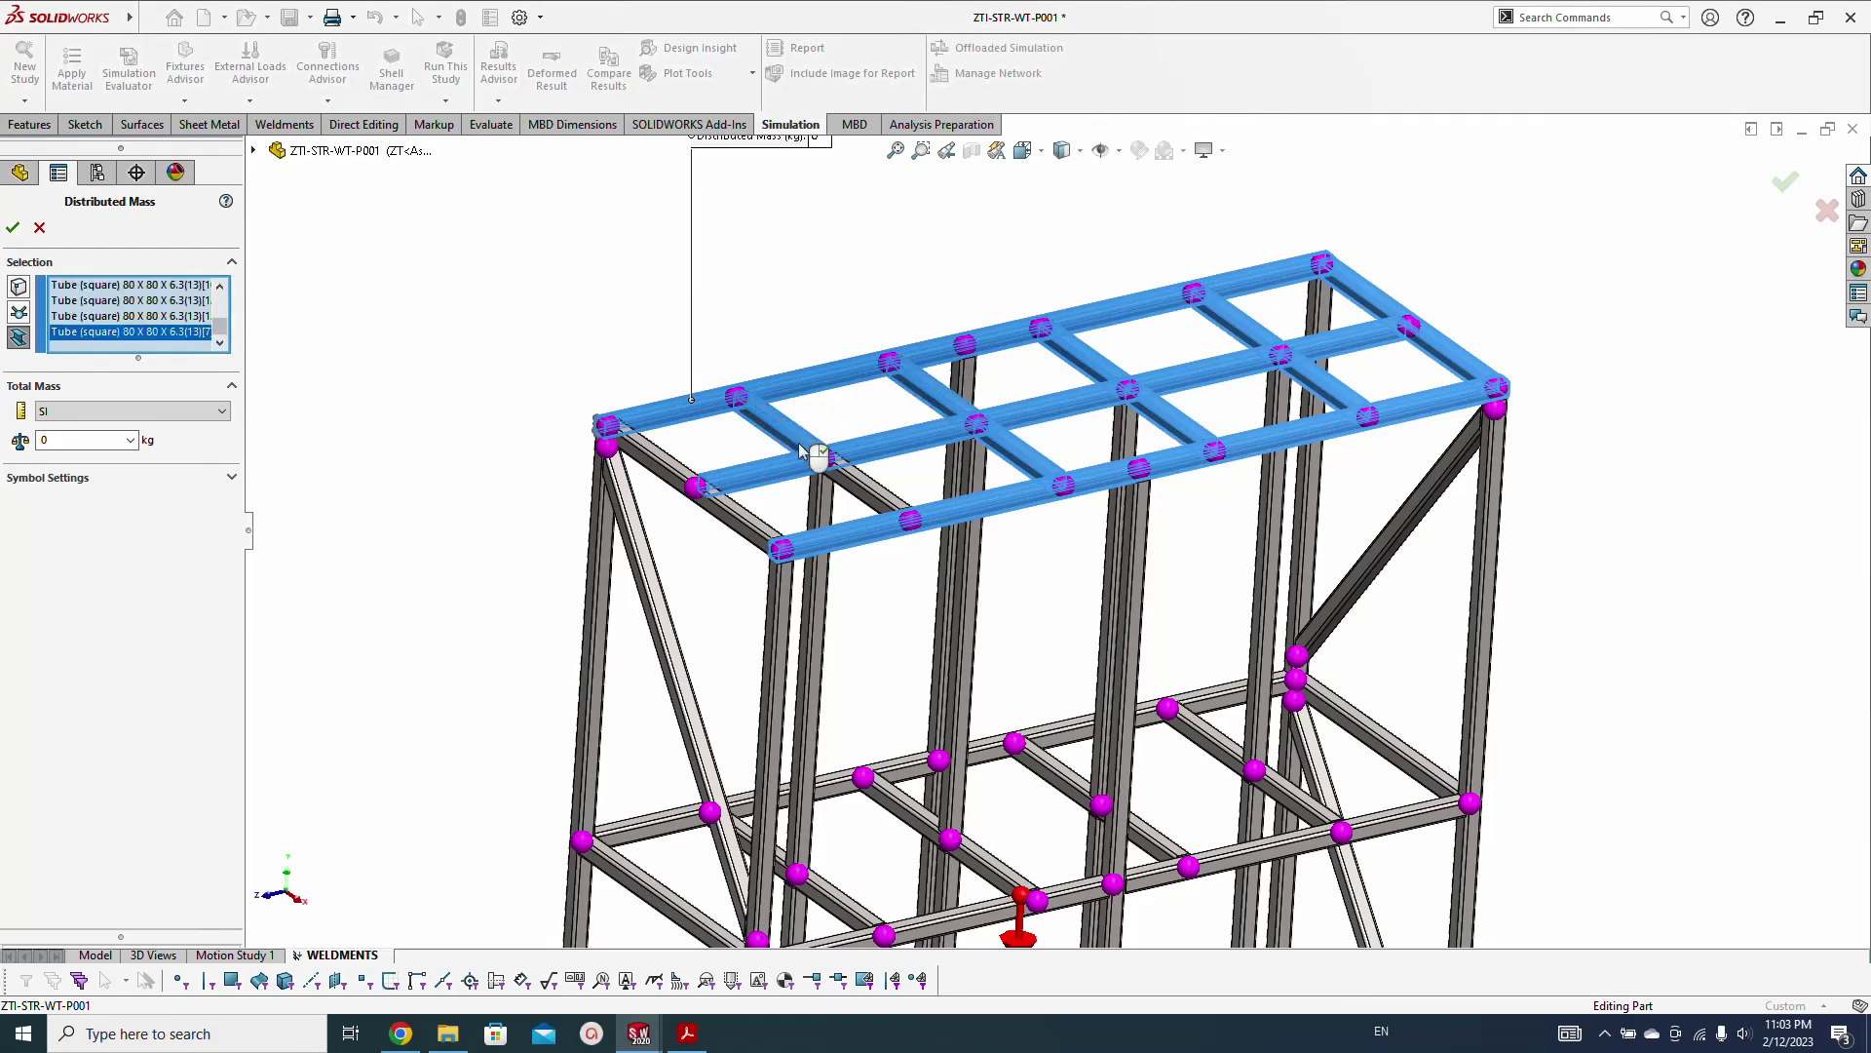
left_click(874, 490)
left_click(655, 457)
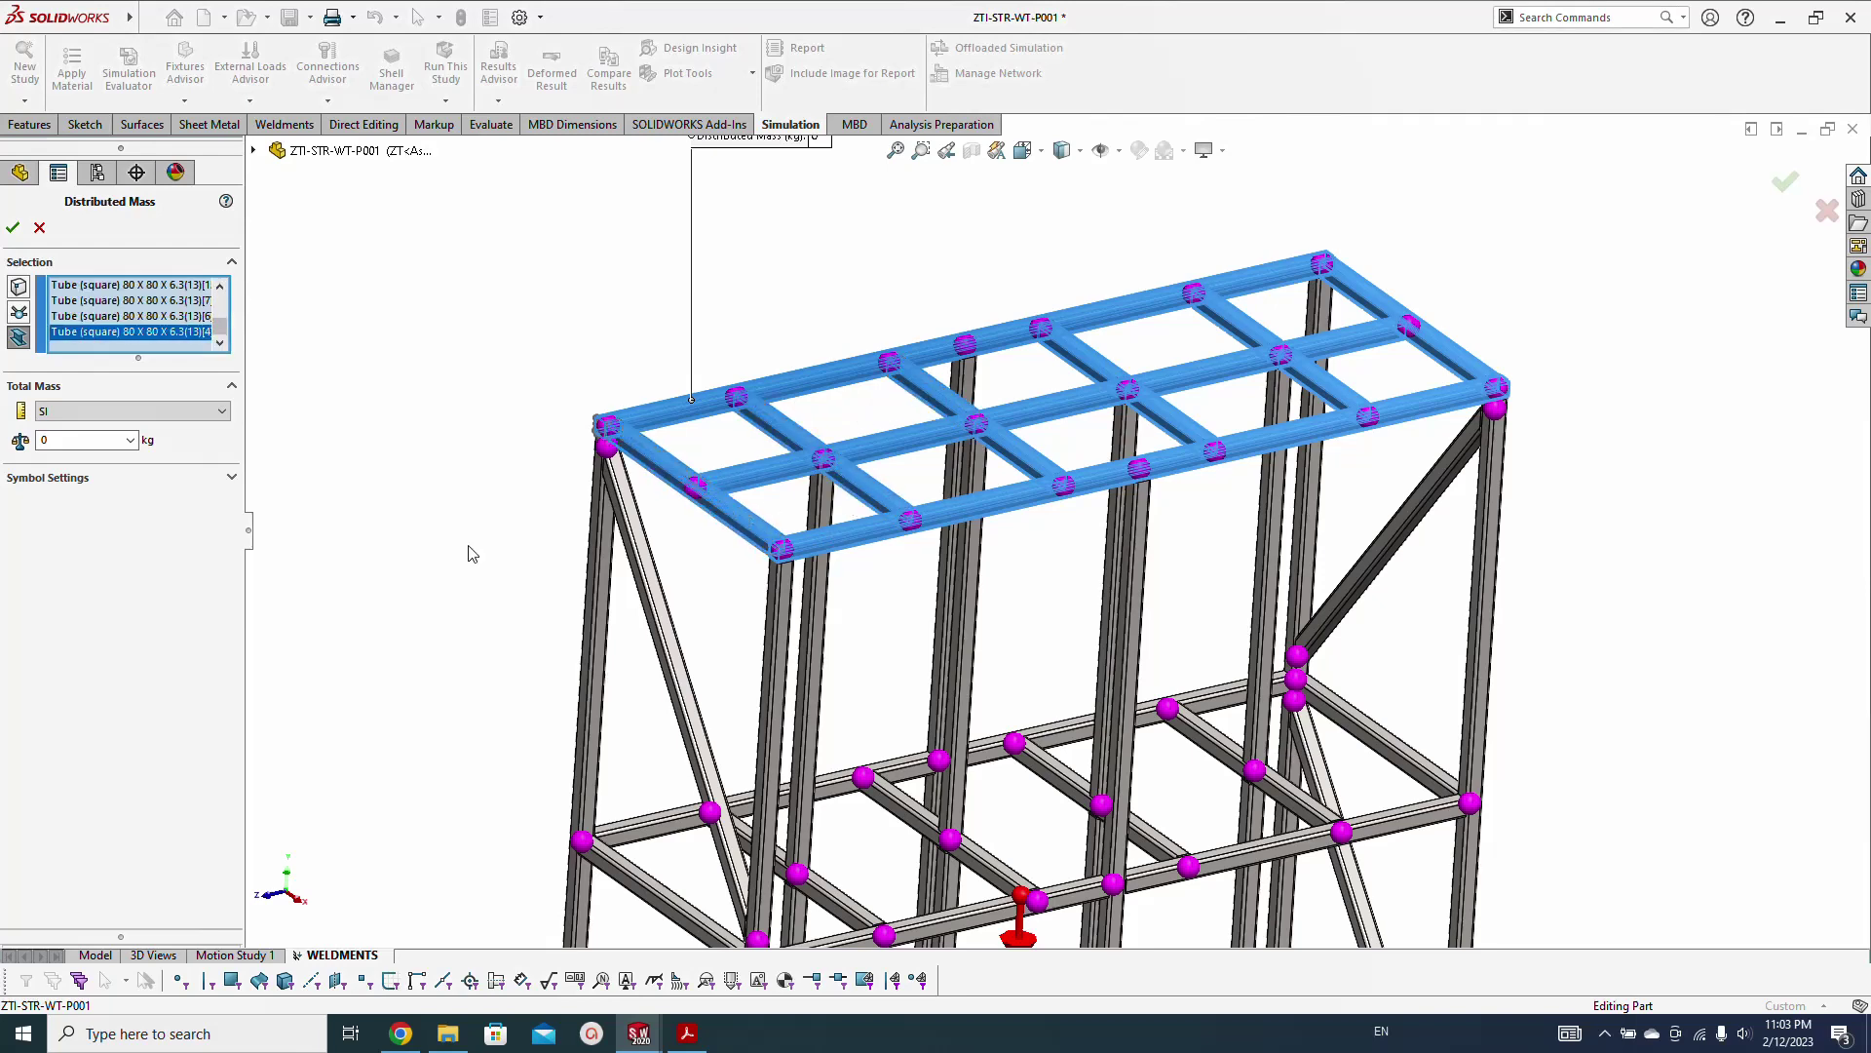
Enter a total mass of 5500 kg and confirm Distributed Mass-1
left_click(65, 440)
left_click(14, 230)
scroll(1137, 742, "down", 5)
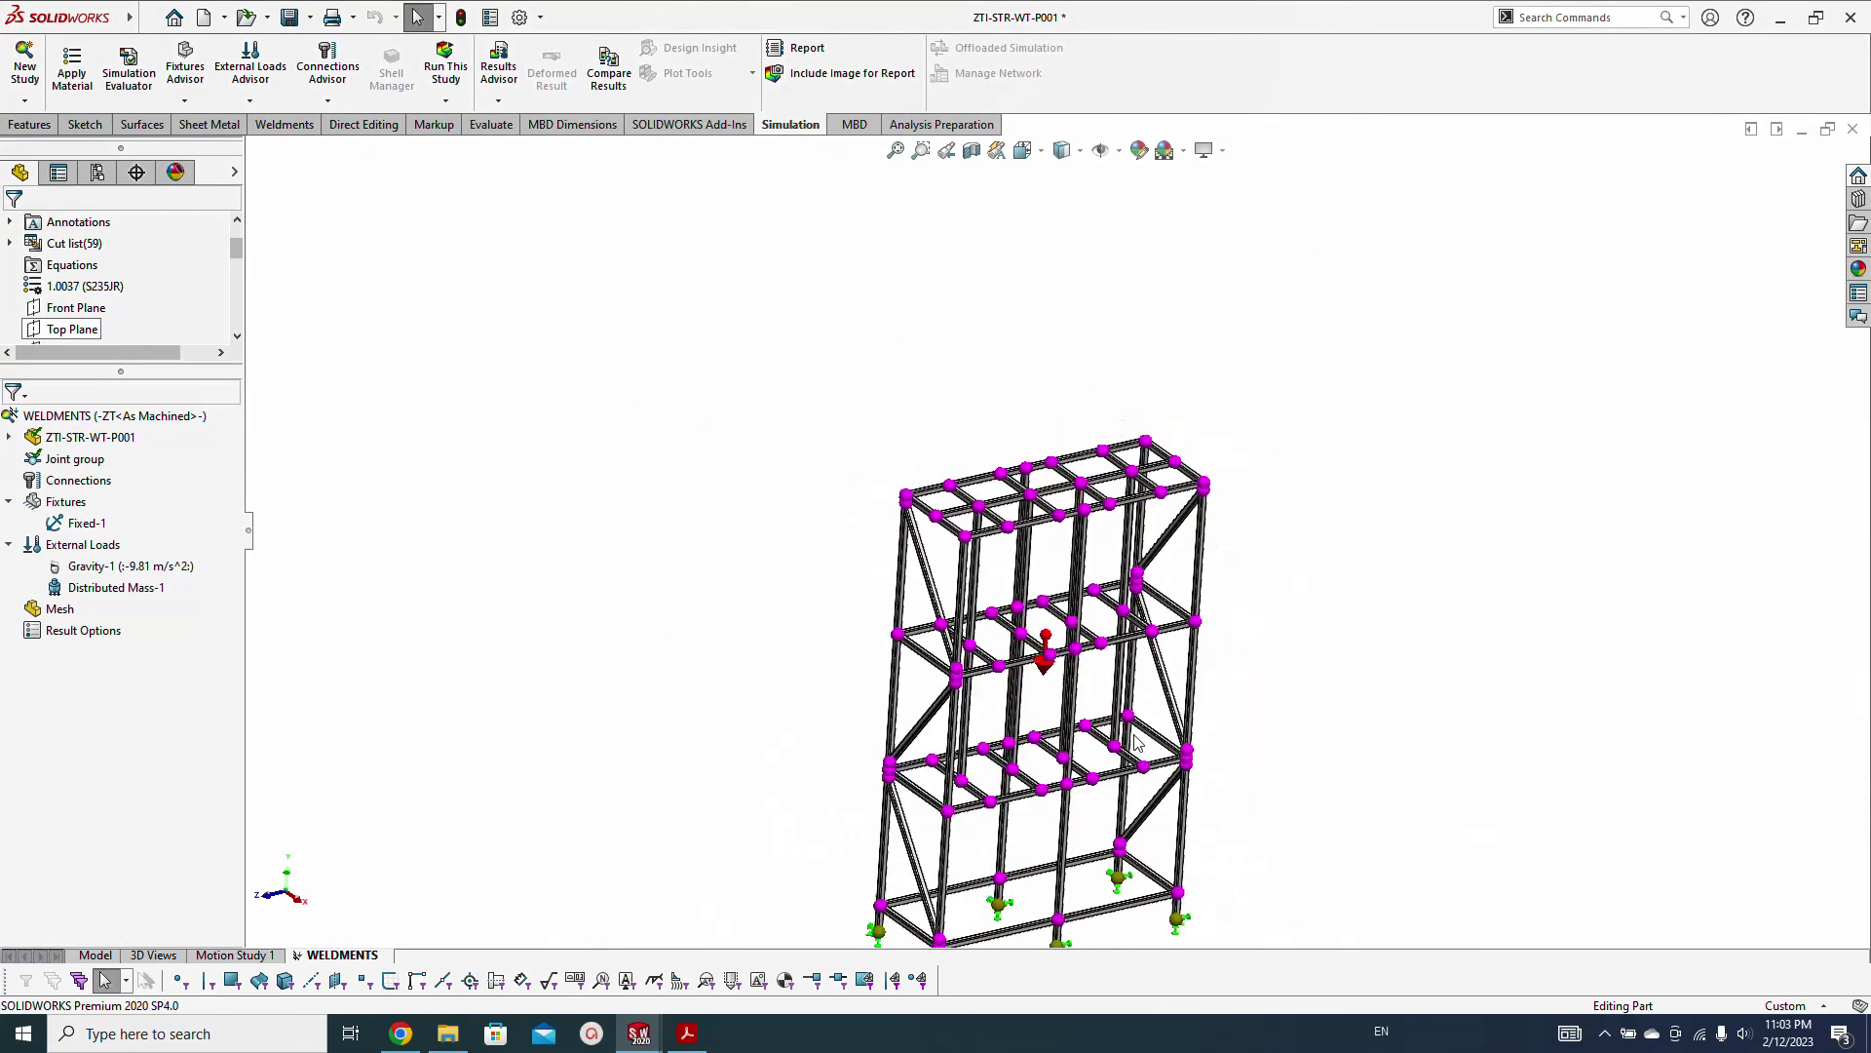
scroll(1079, 696, "down", 2)
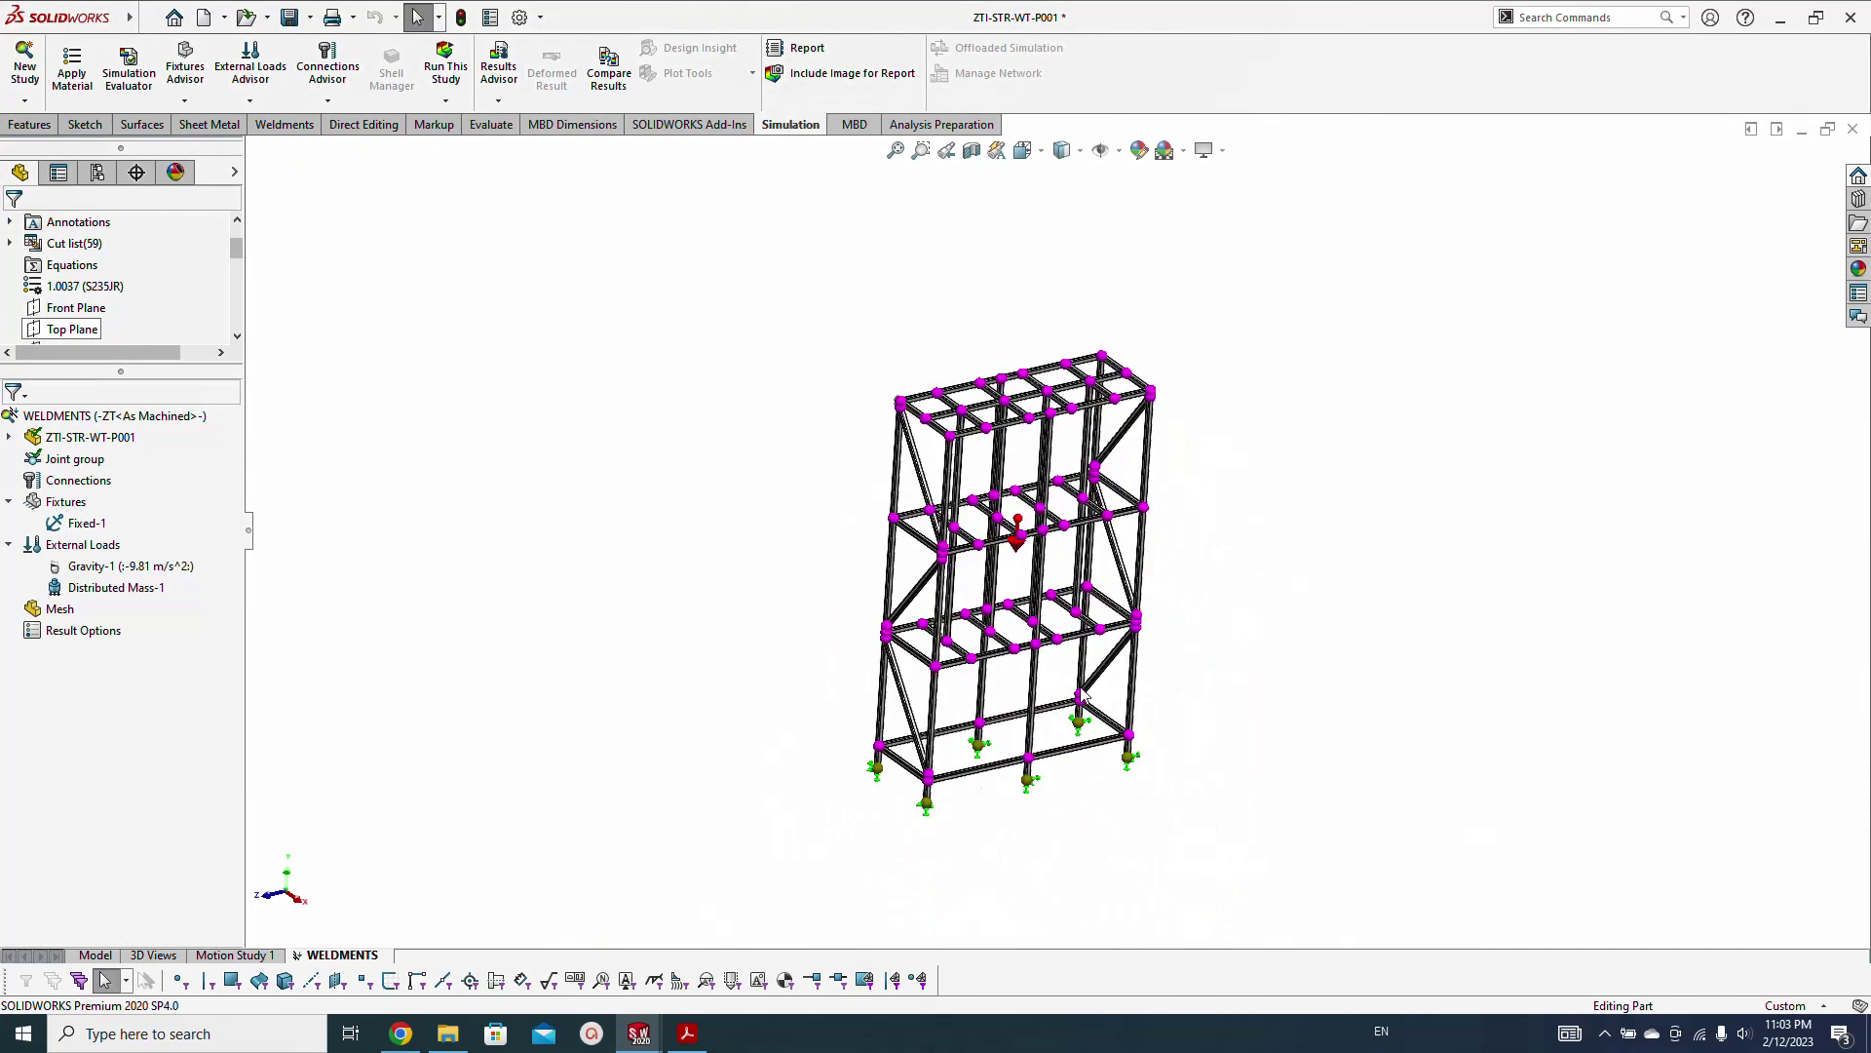
Mesh the frame and run the WELDMENTS study to produce Stress1 and Displacement1
right_click(53, 608)
left_click(122, 692)
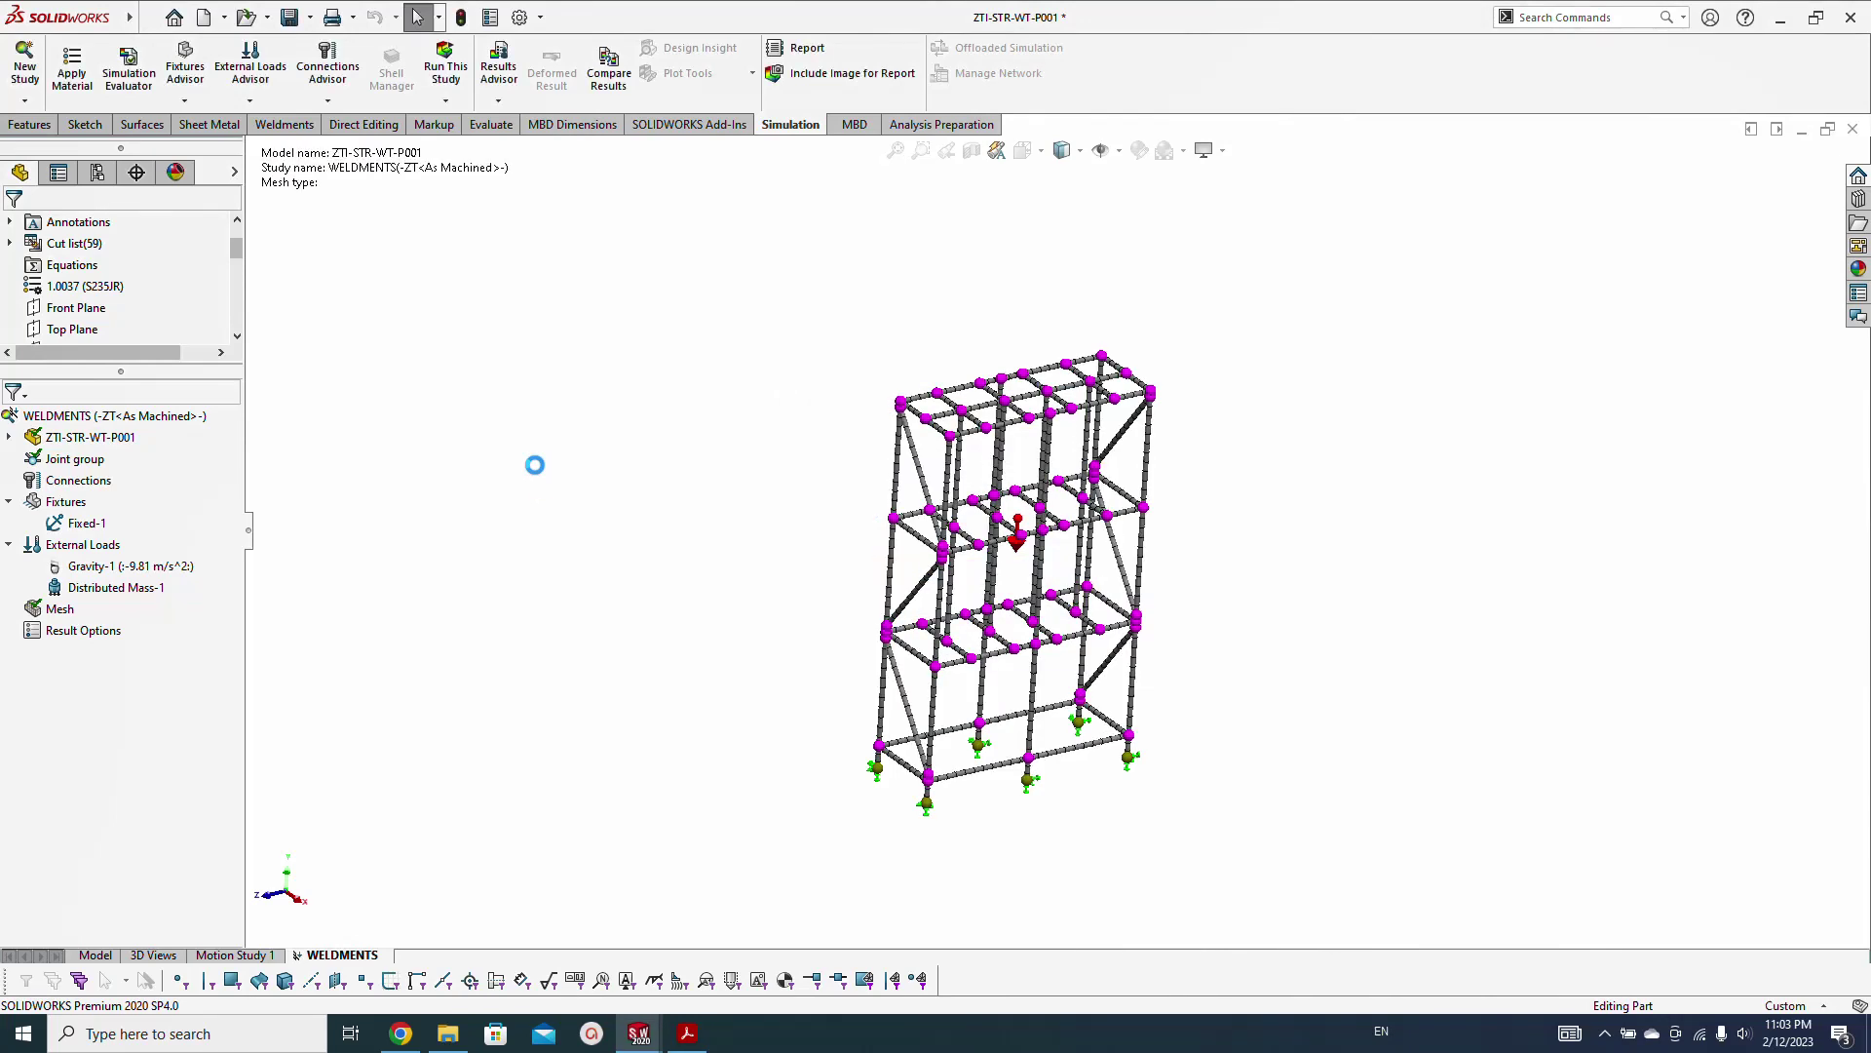
scroll(1230, 513, "up", 3)
left_click(445, 67)
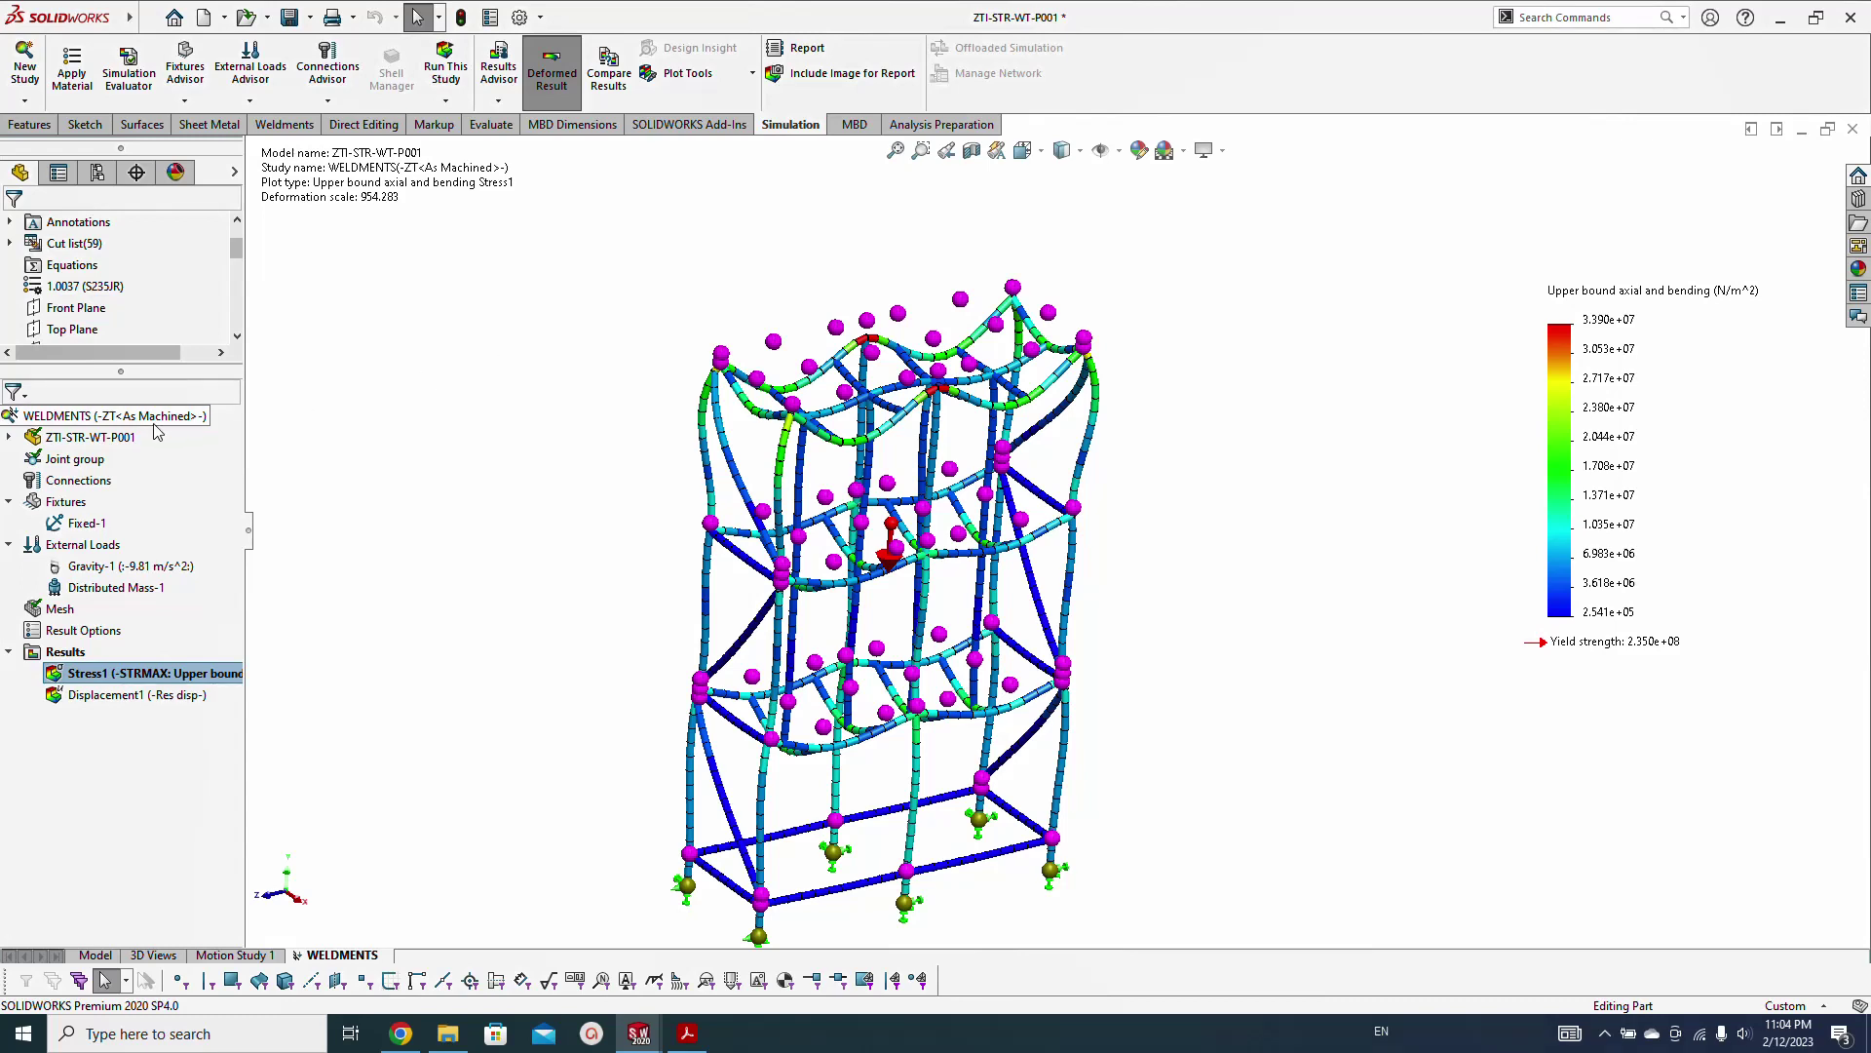
left_click(10, 436)
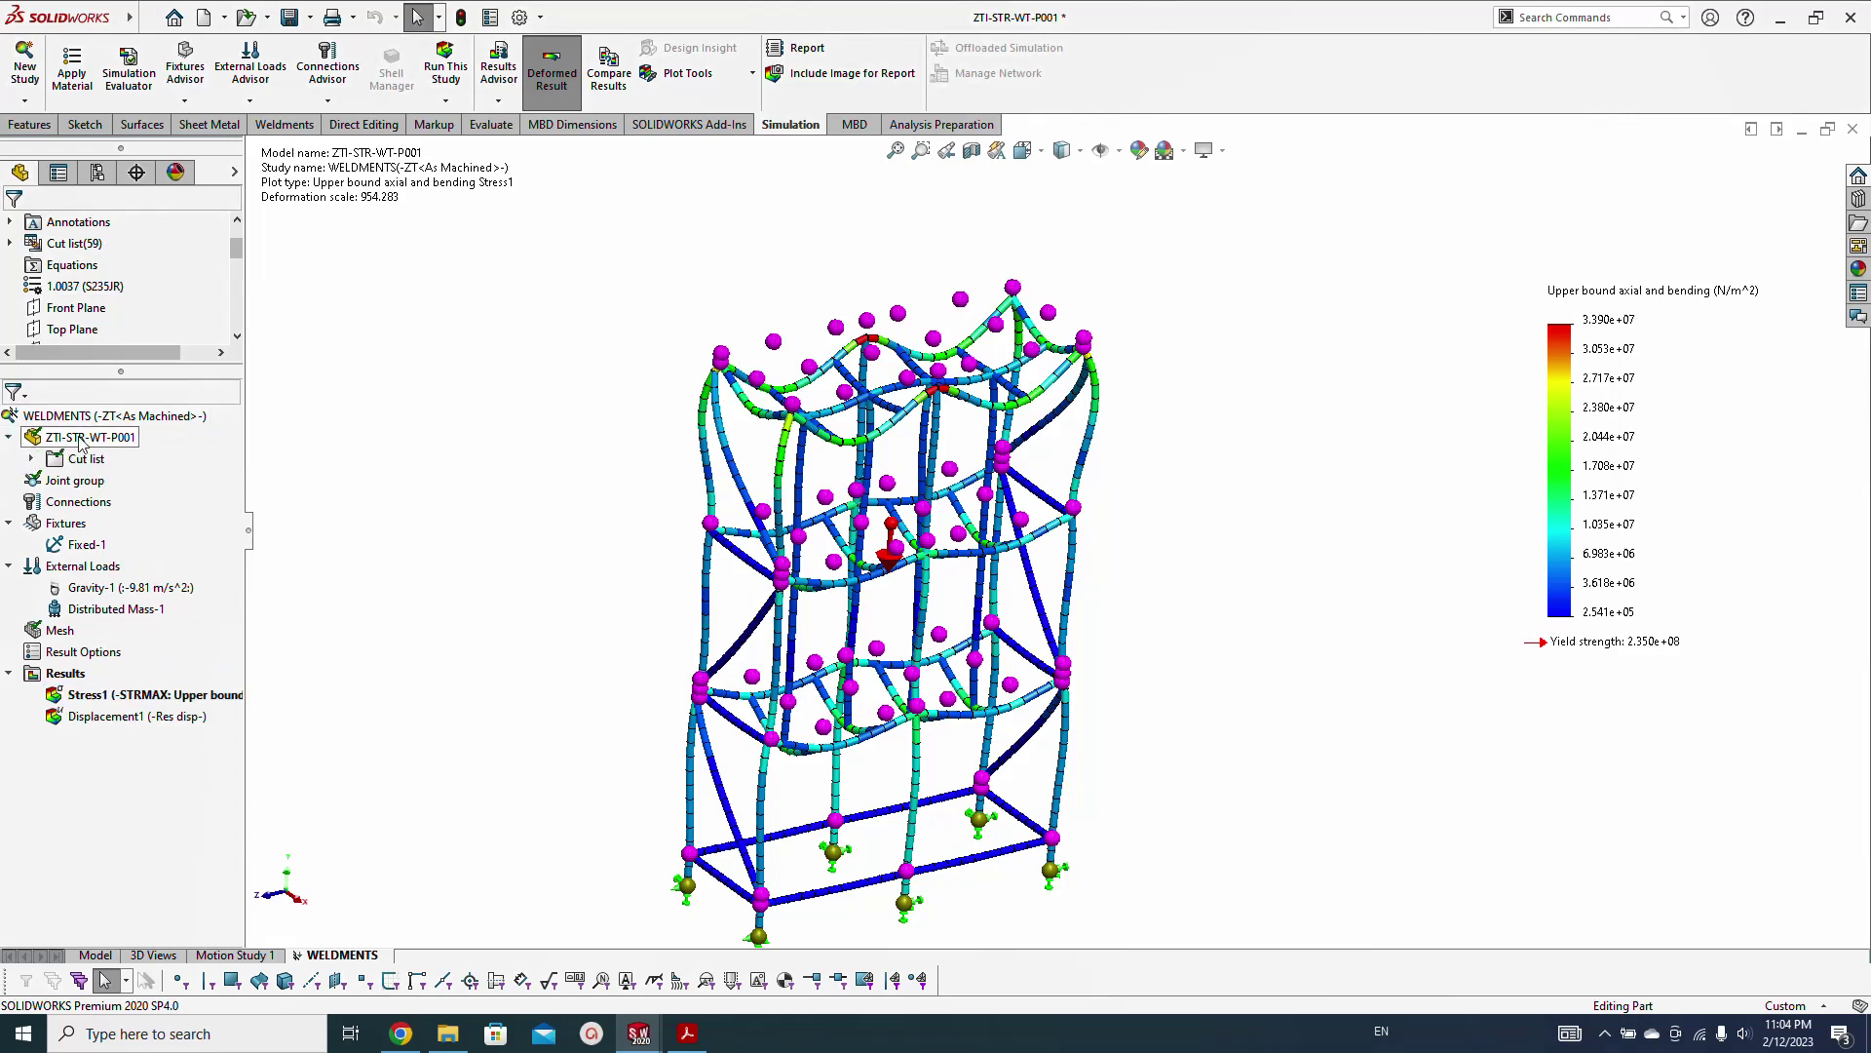
left_click(31, 459)
left_click(53, 479)
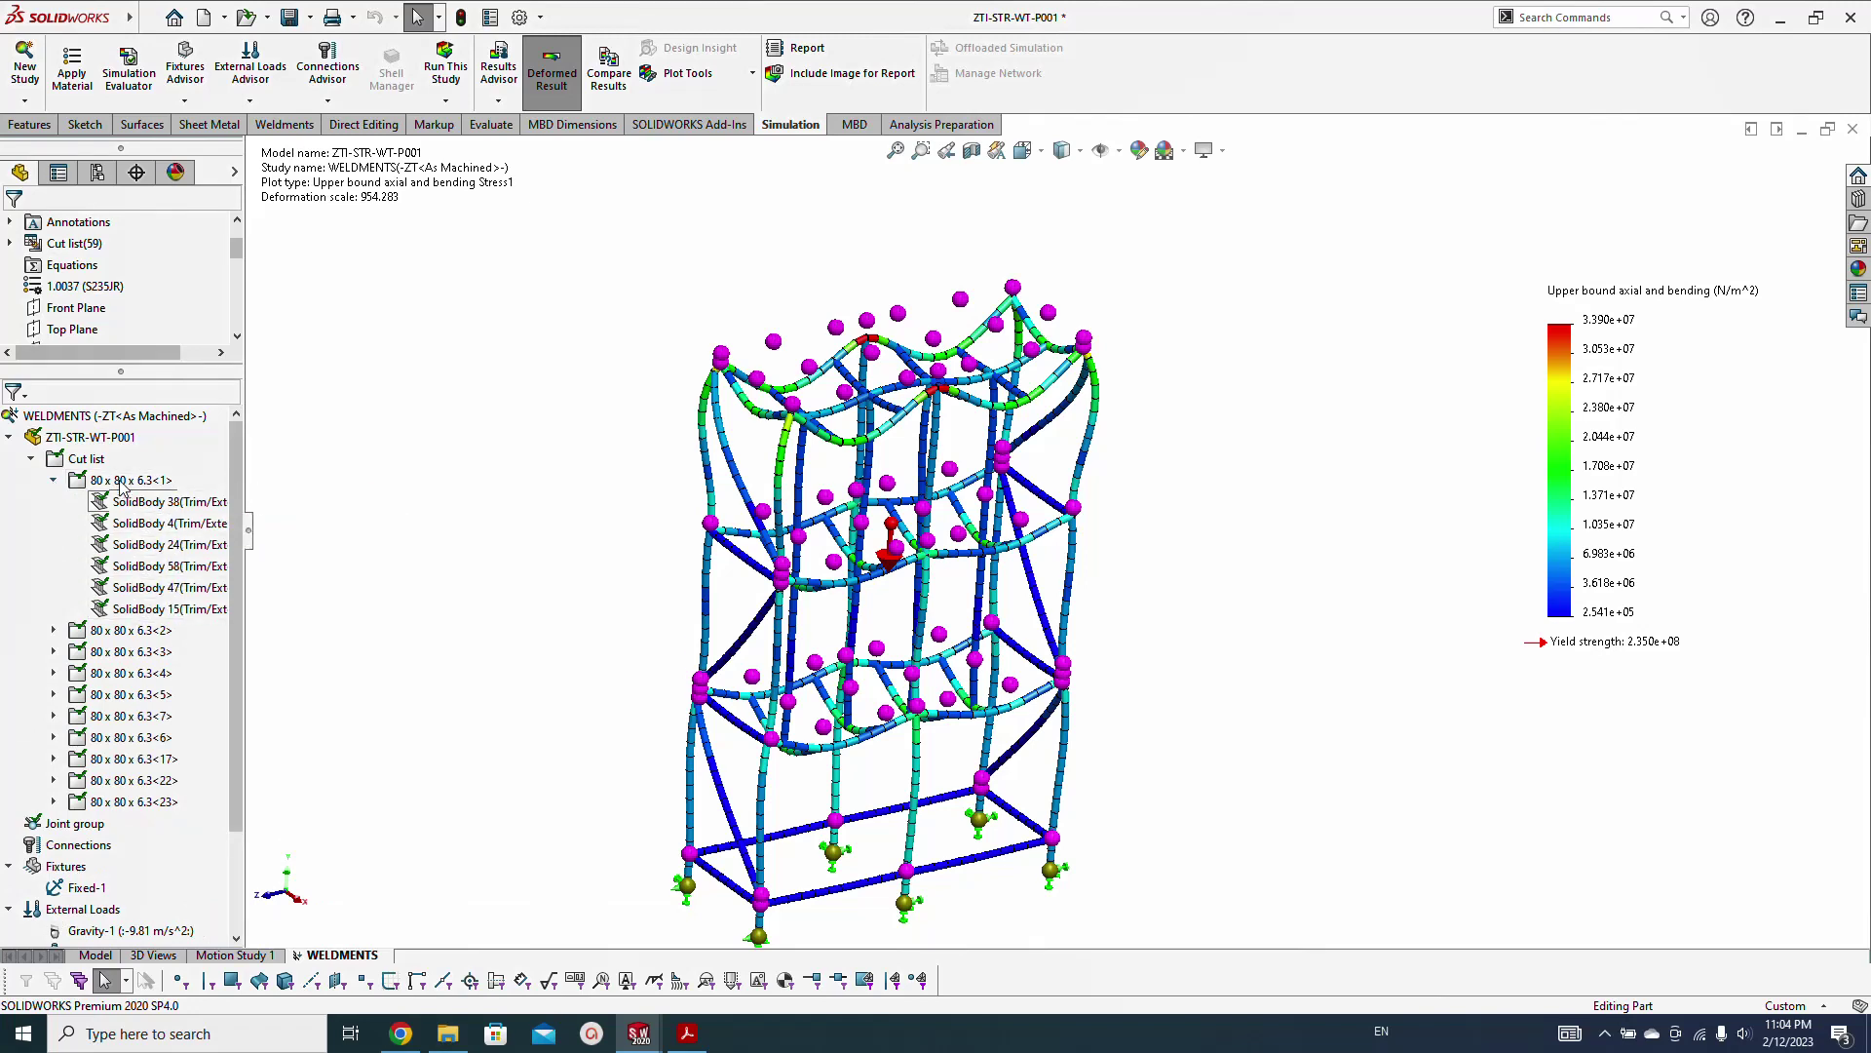
right_click(147, 502)
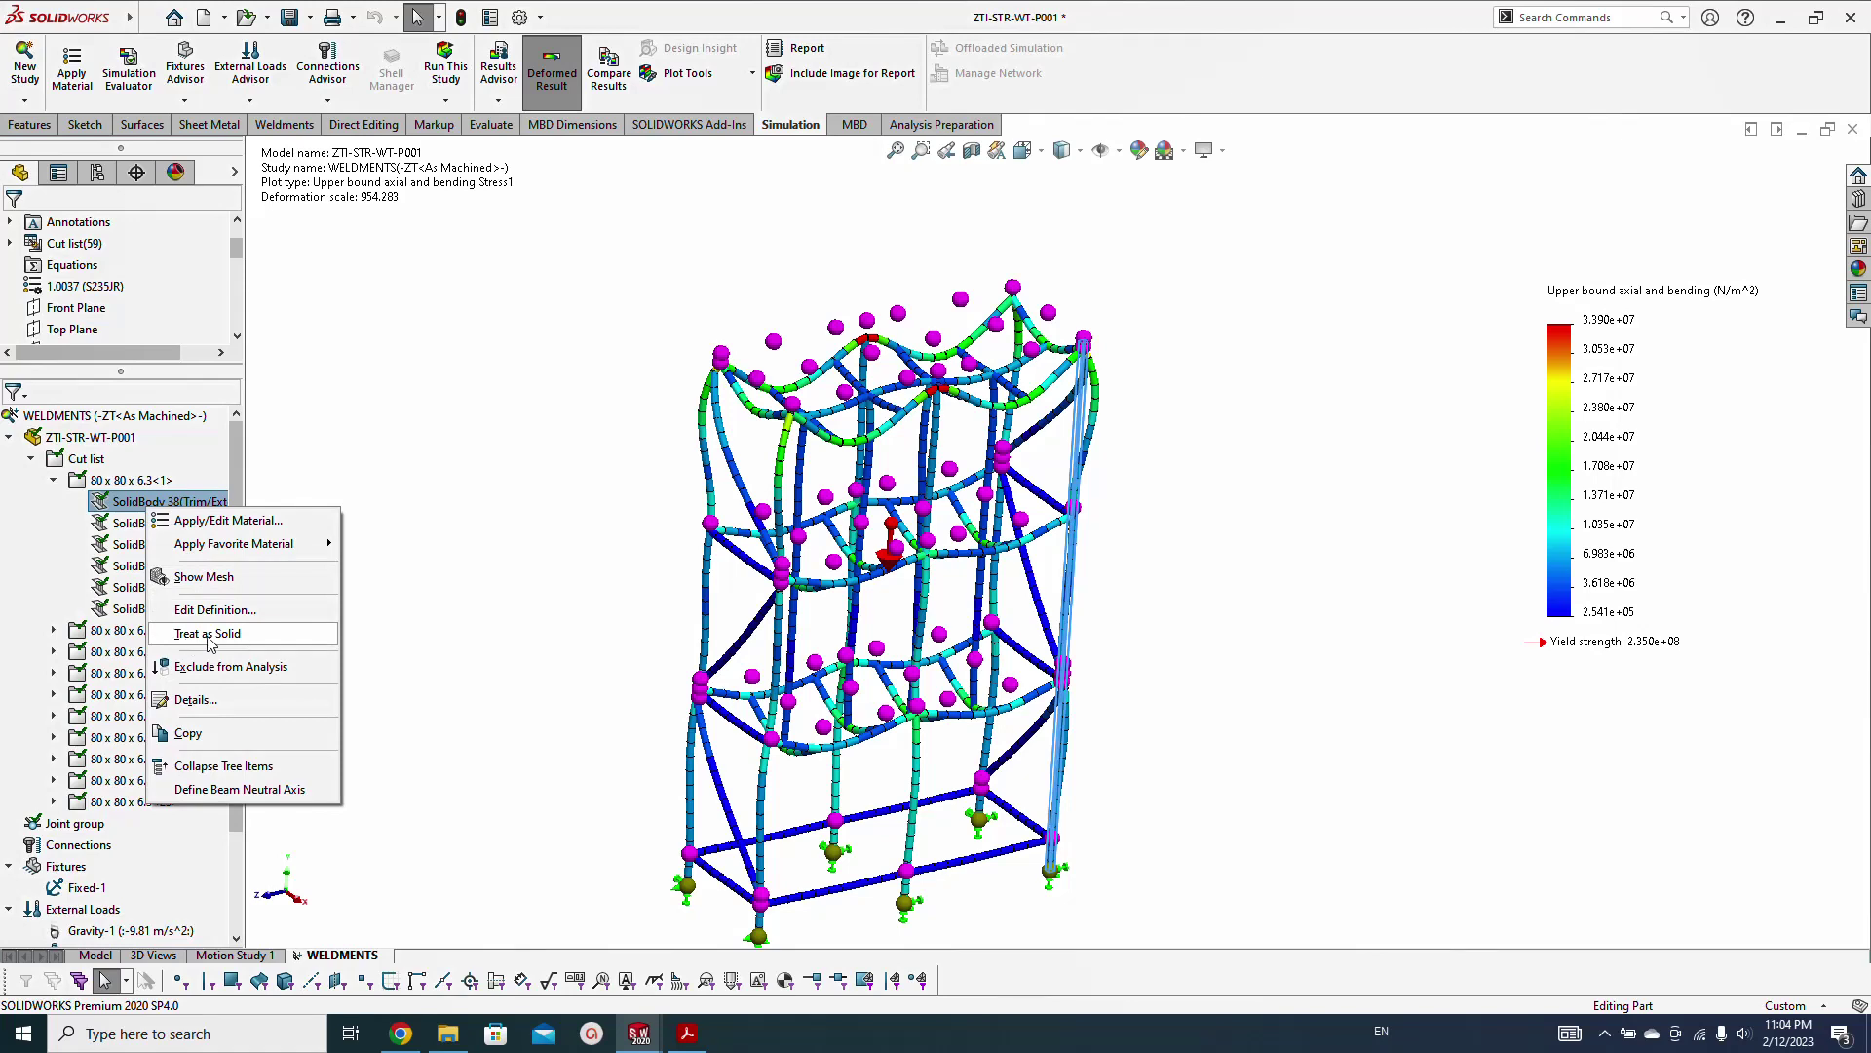
key("Escape")
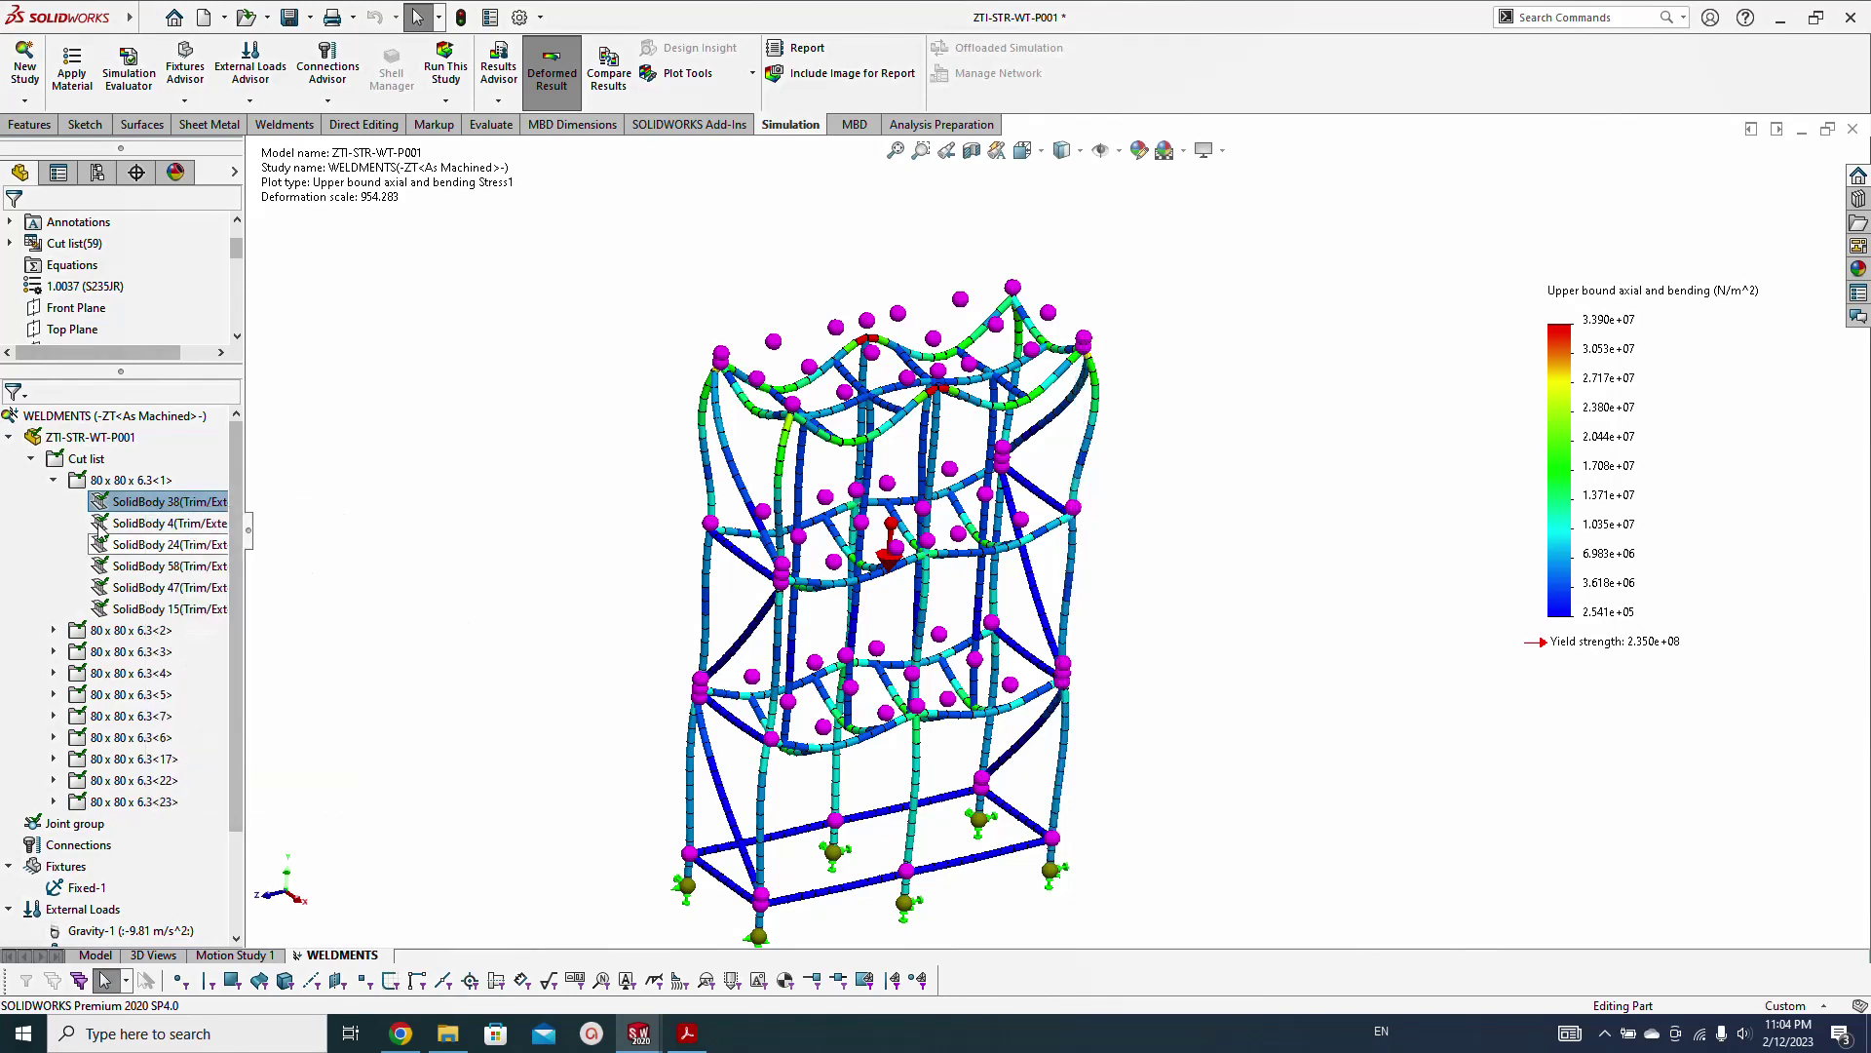
left_click(53, 482)
left_click(32, 459)
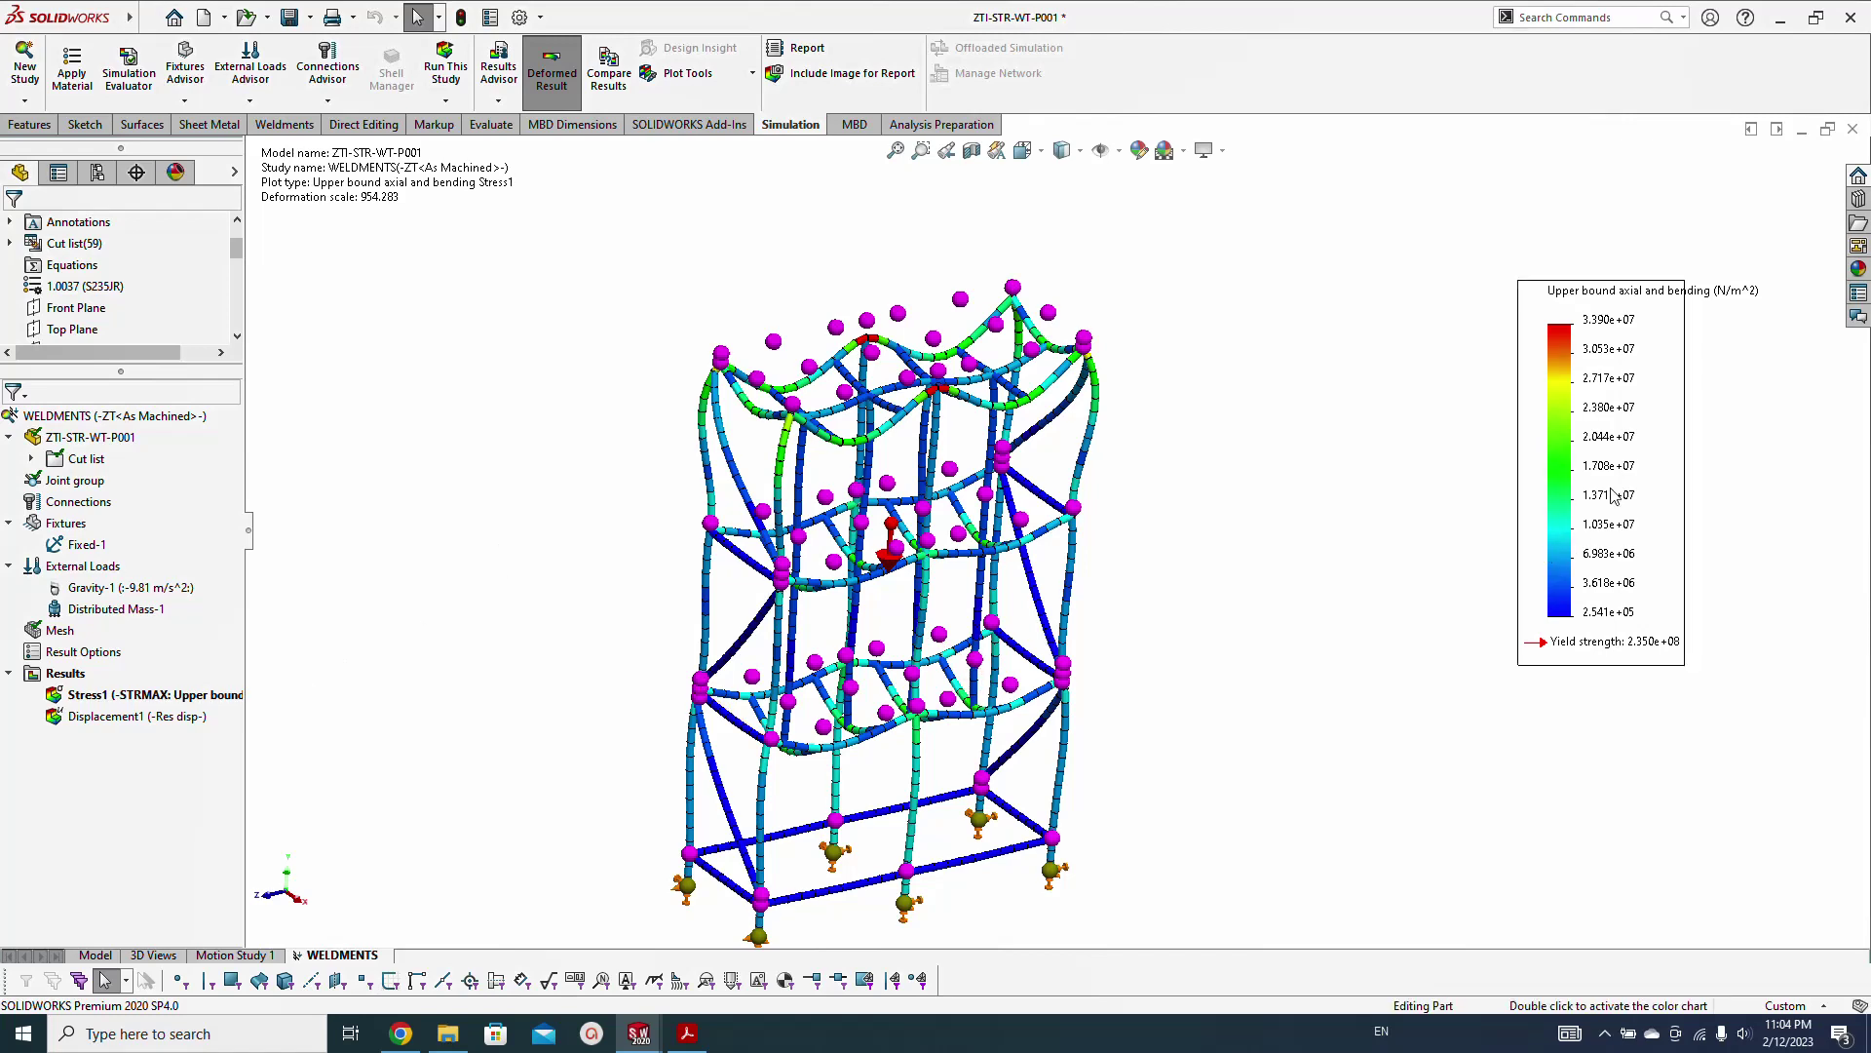
Set the Stress1 legend to floating format, units N/mm^2 (MPa), with user-defined deformation scale 200
double_click(1596, 393)
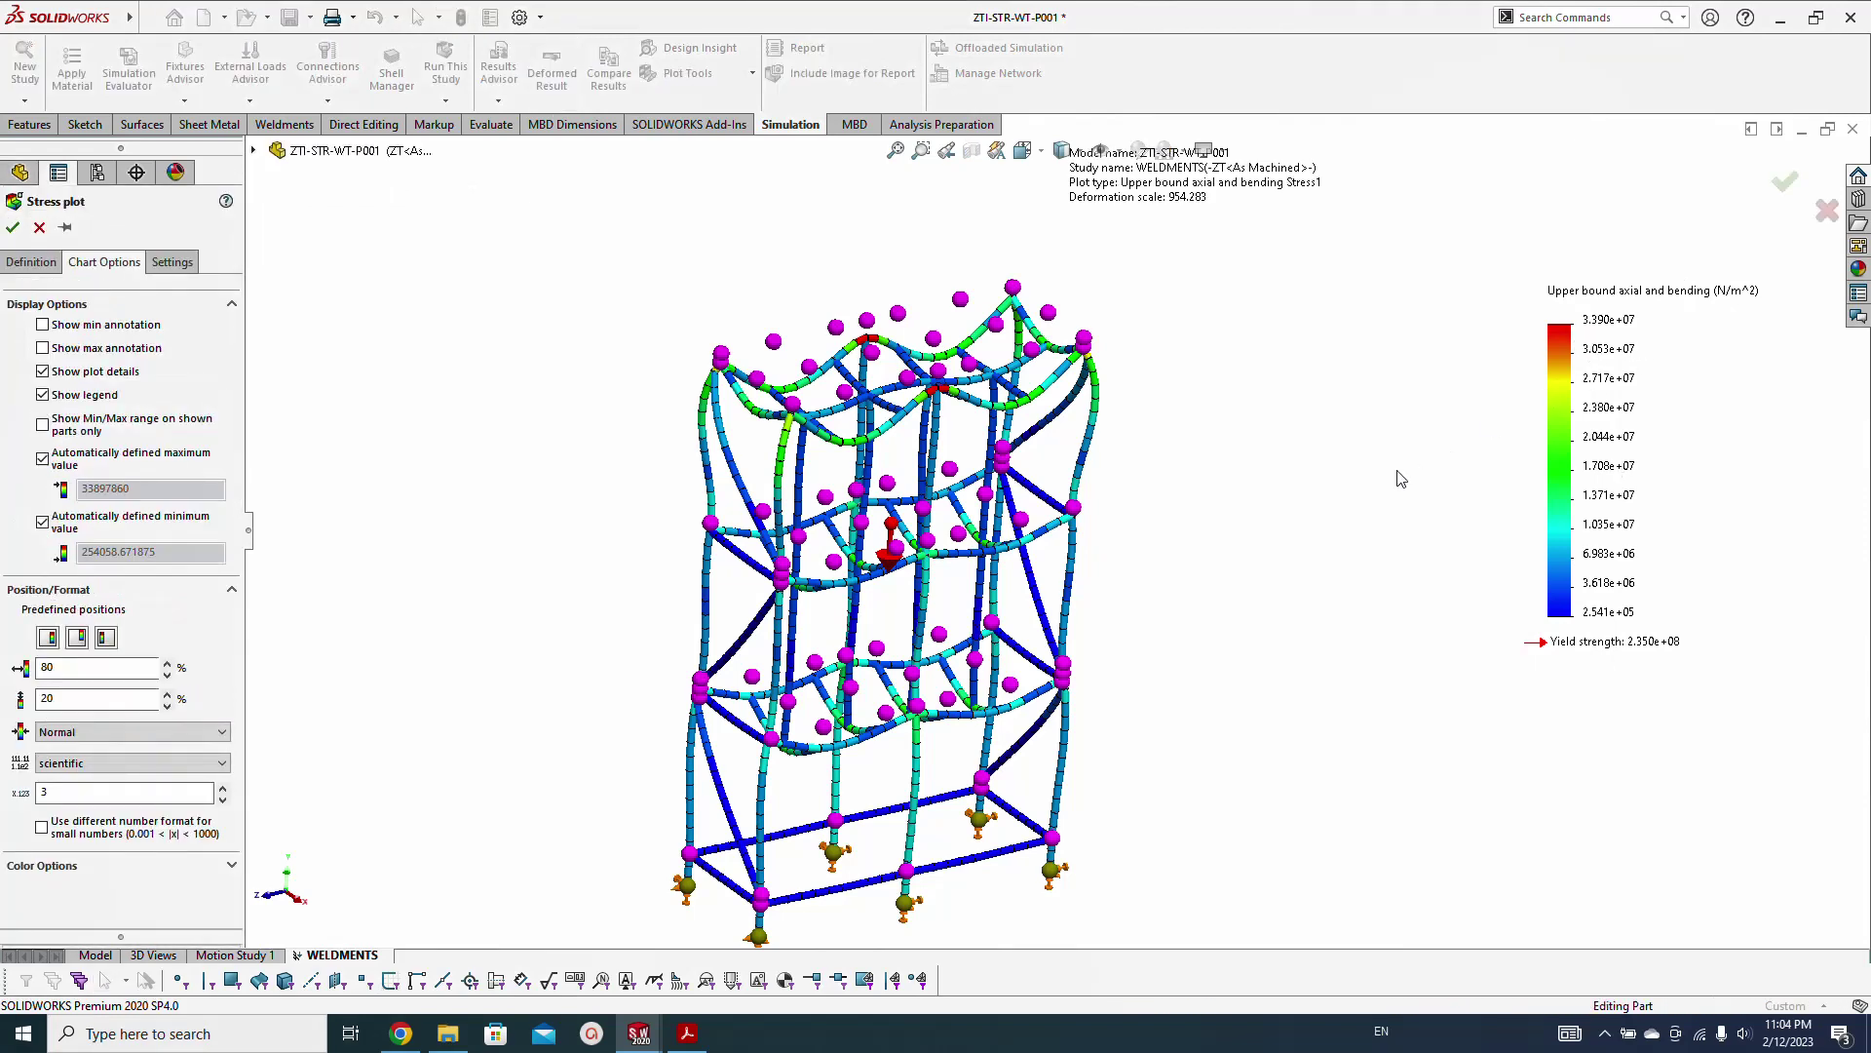
left_click(127, 763)
left_click(126, 791)
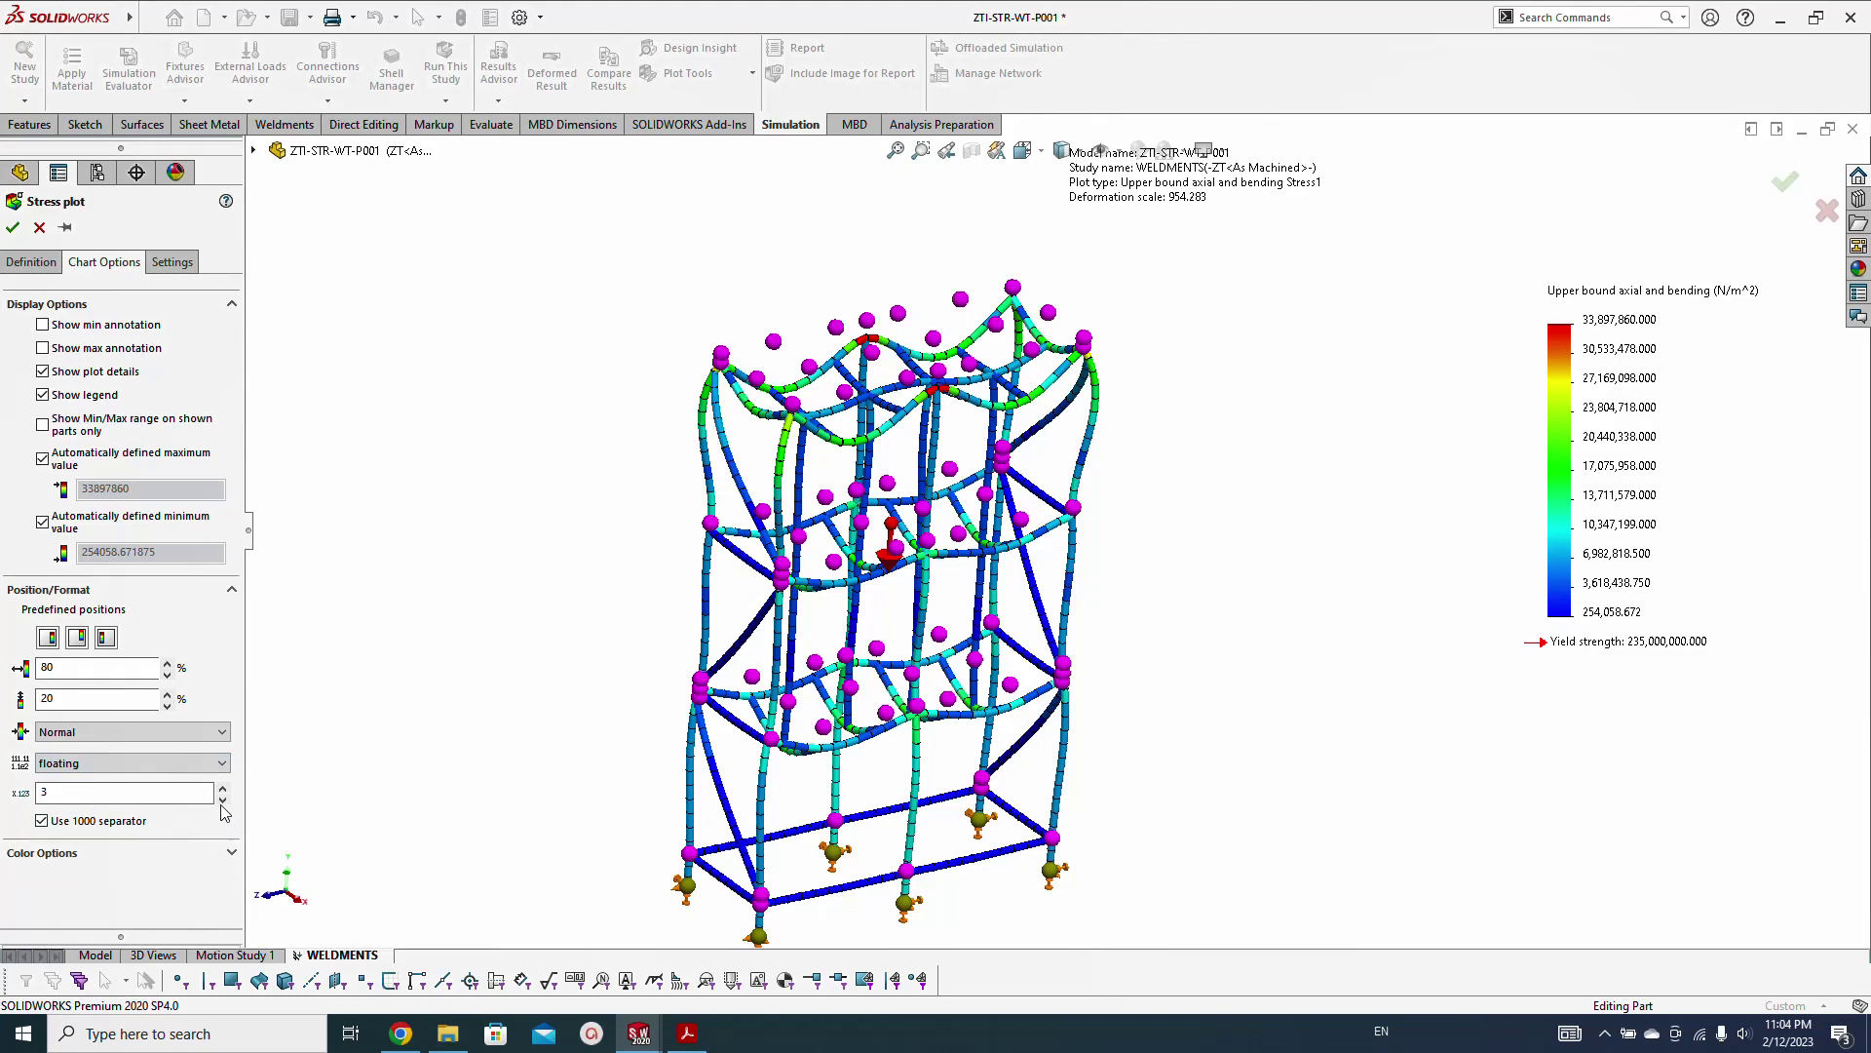
left_click(31, 261)
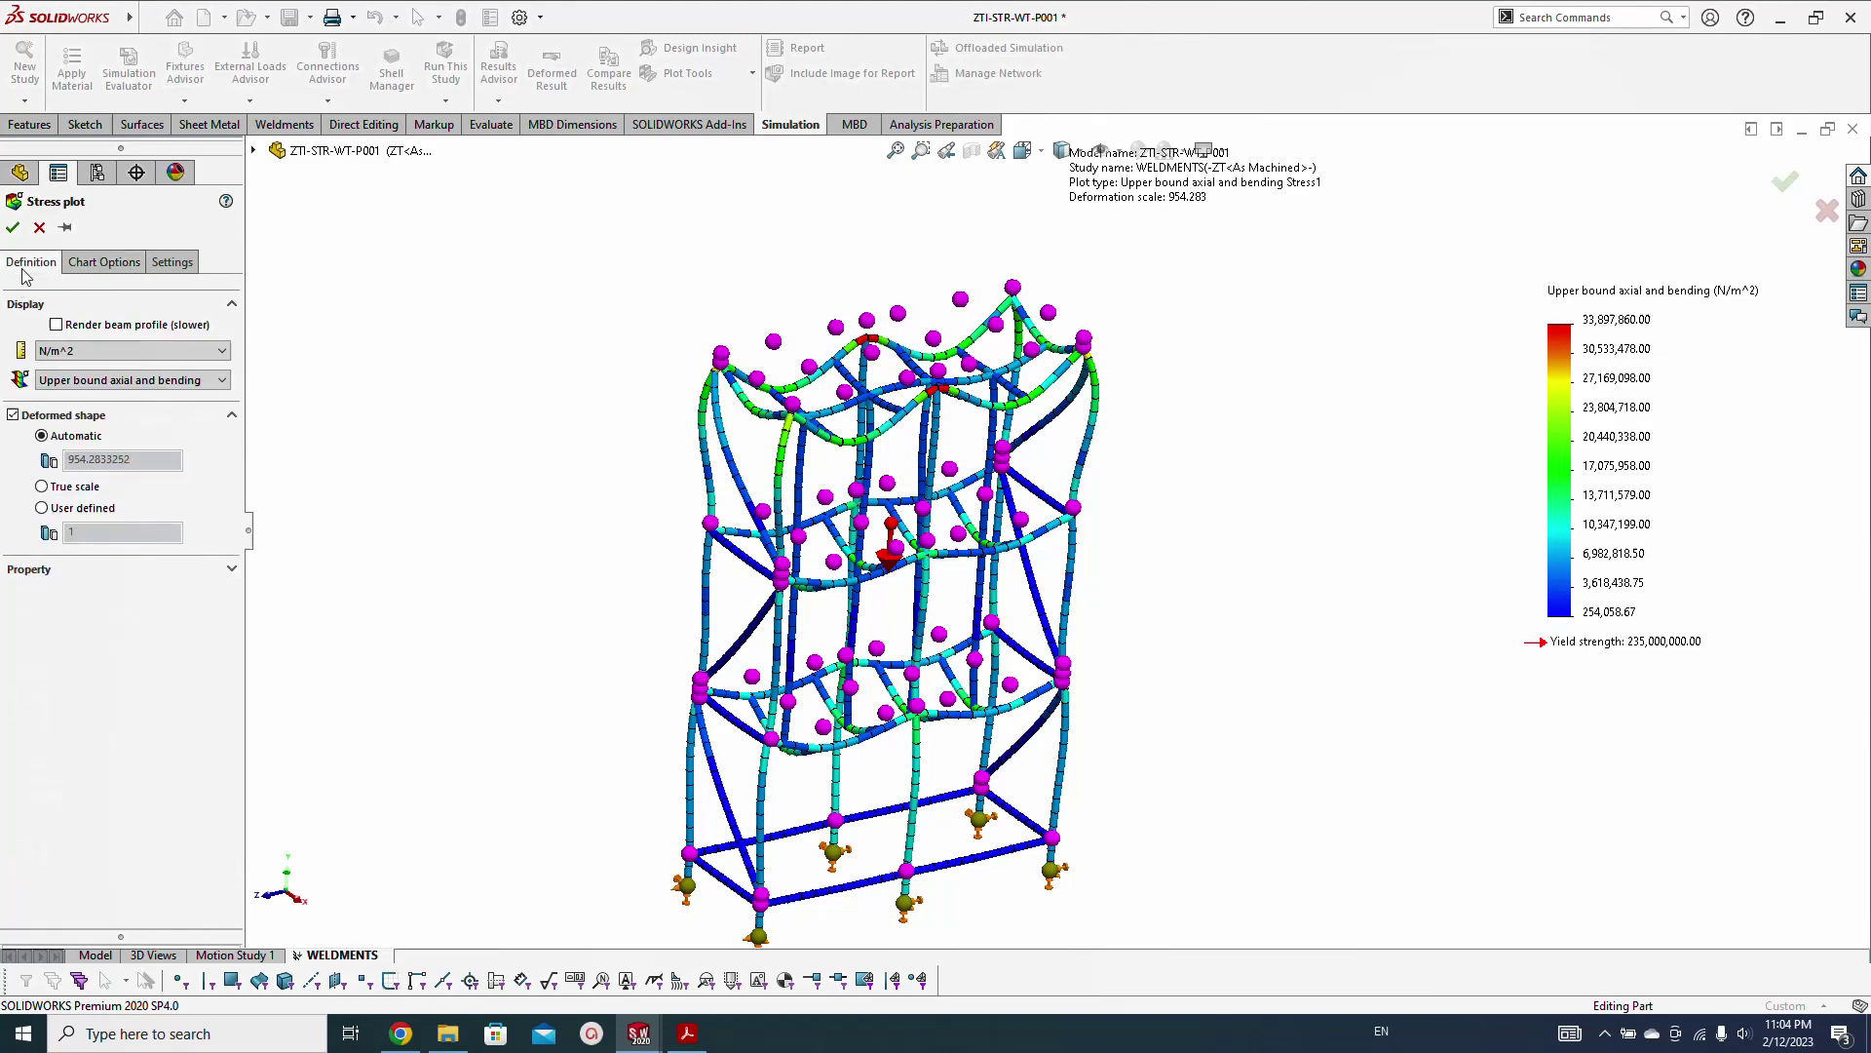
left_click(123, 353)
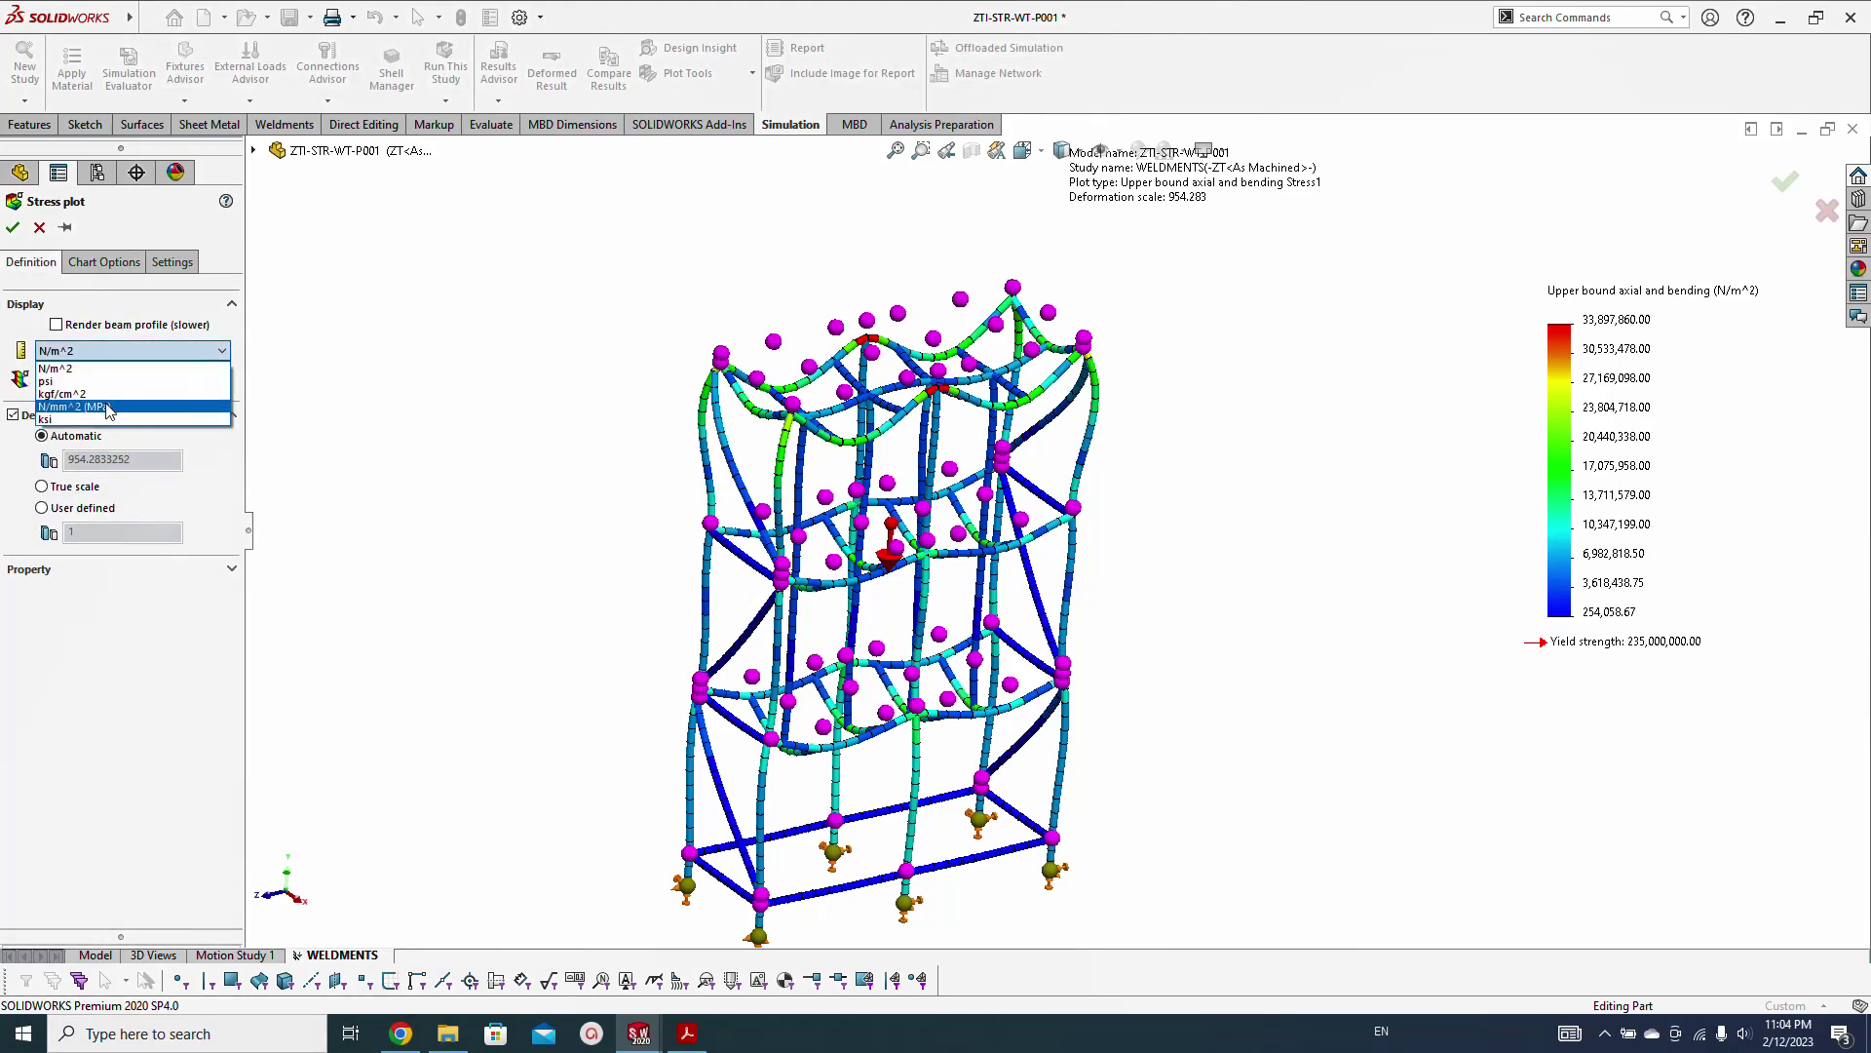
left_click(111, 403)
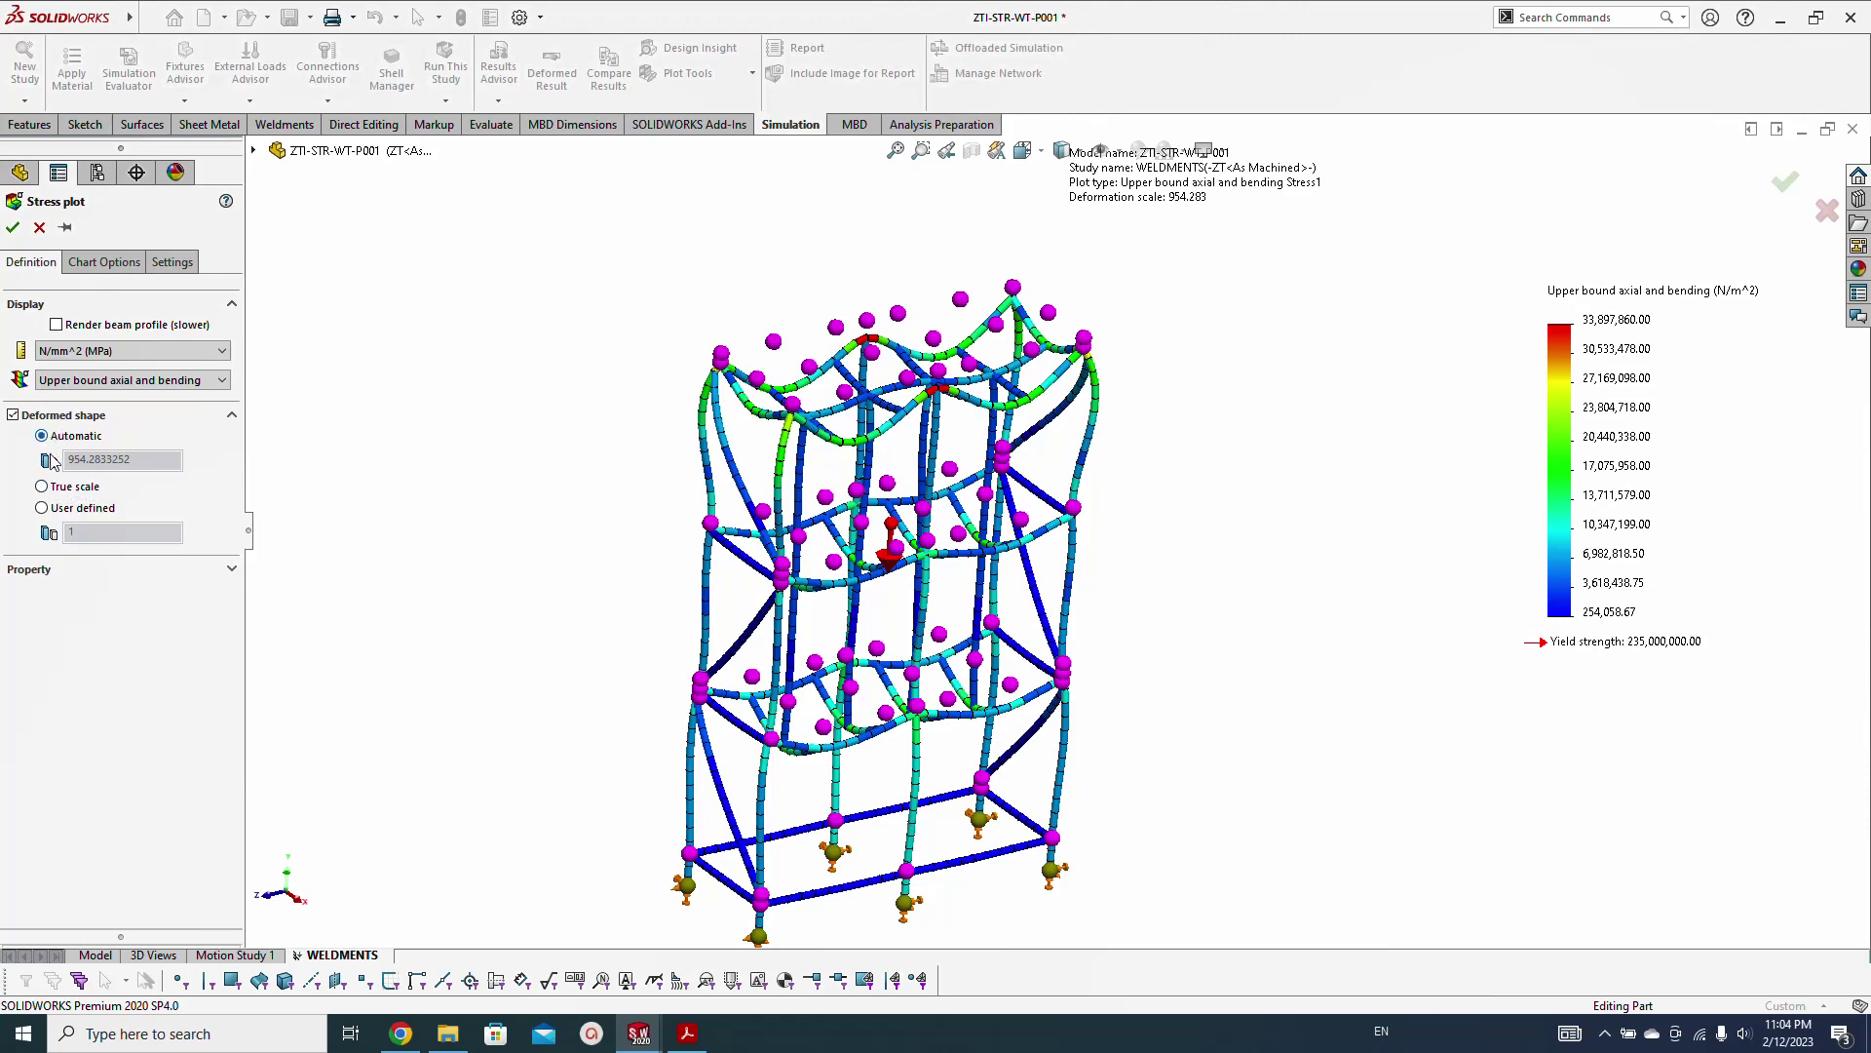
left_click(61, 510)
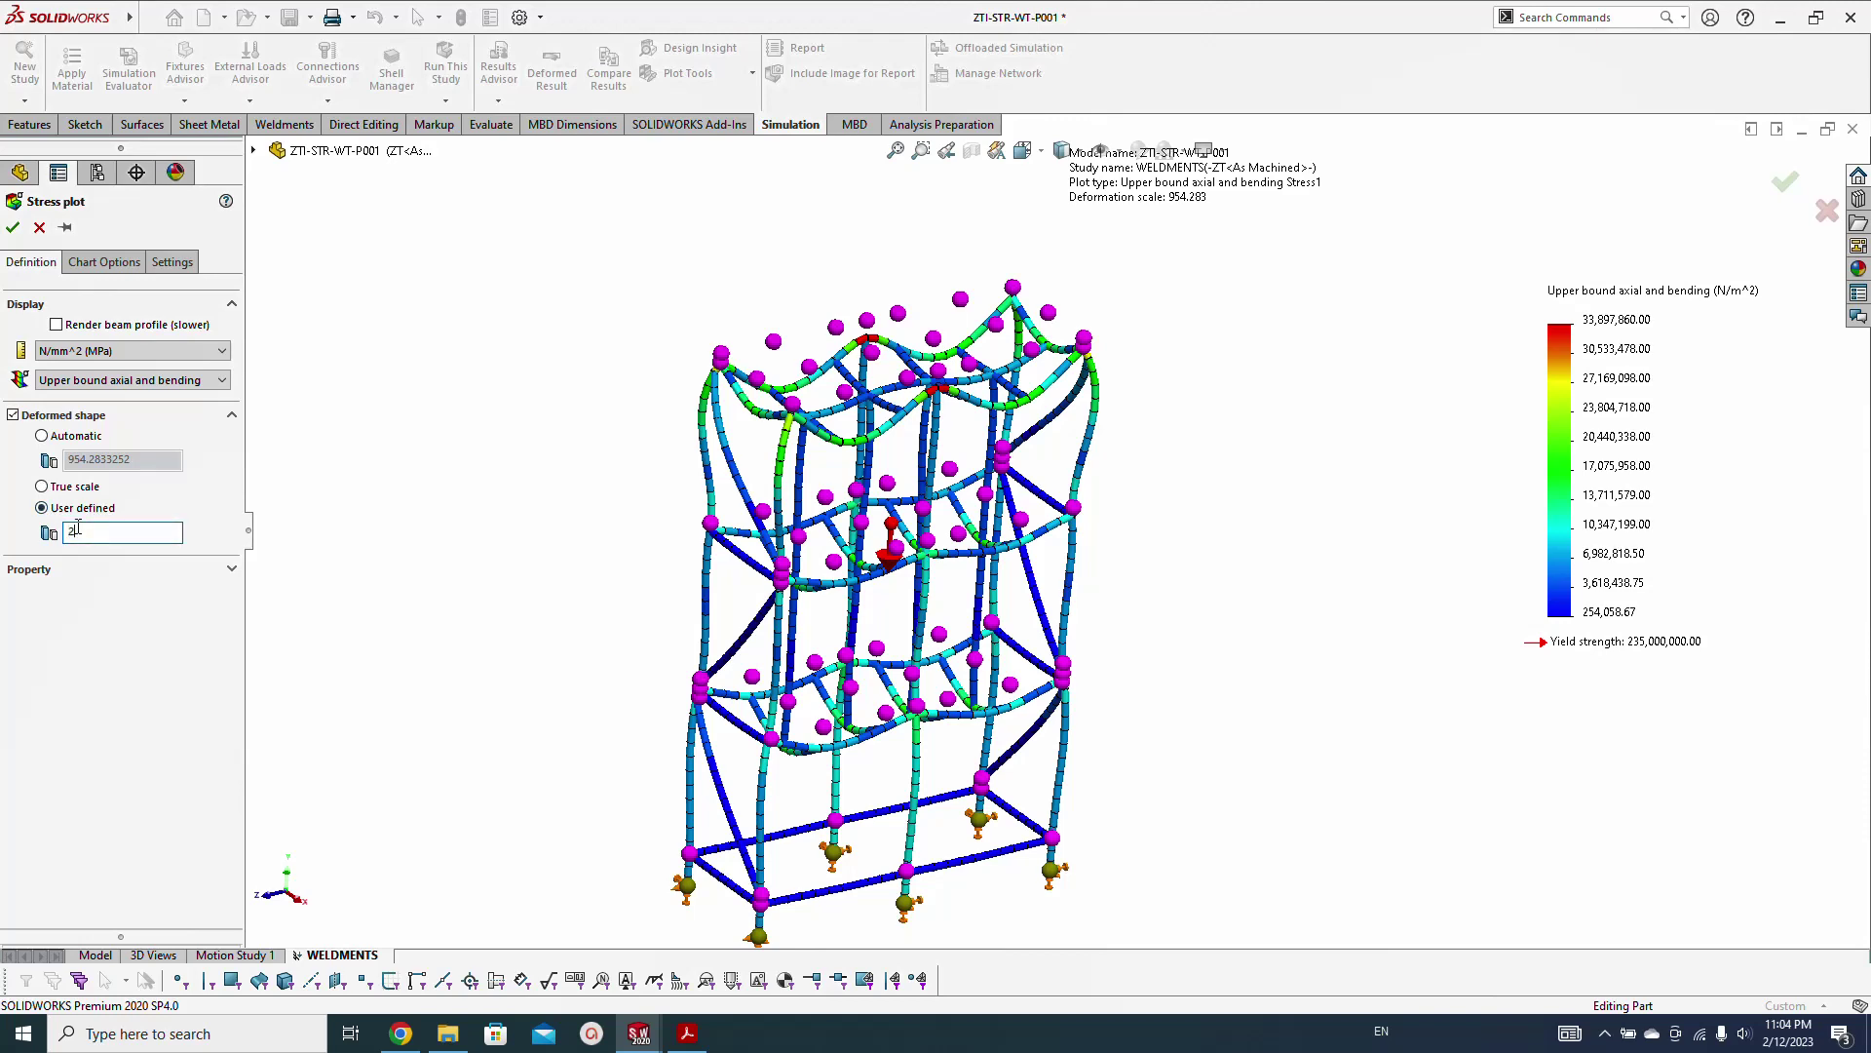
left_click(13, 227)
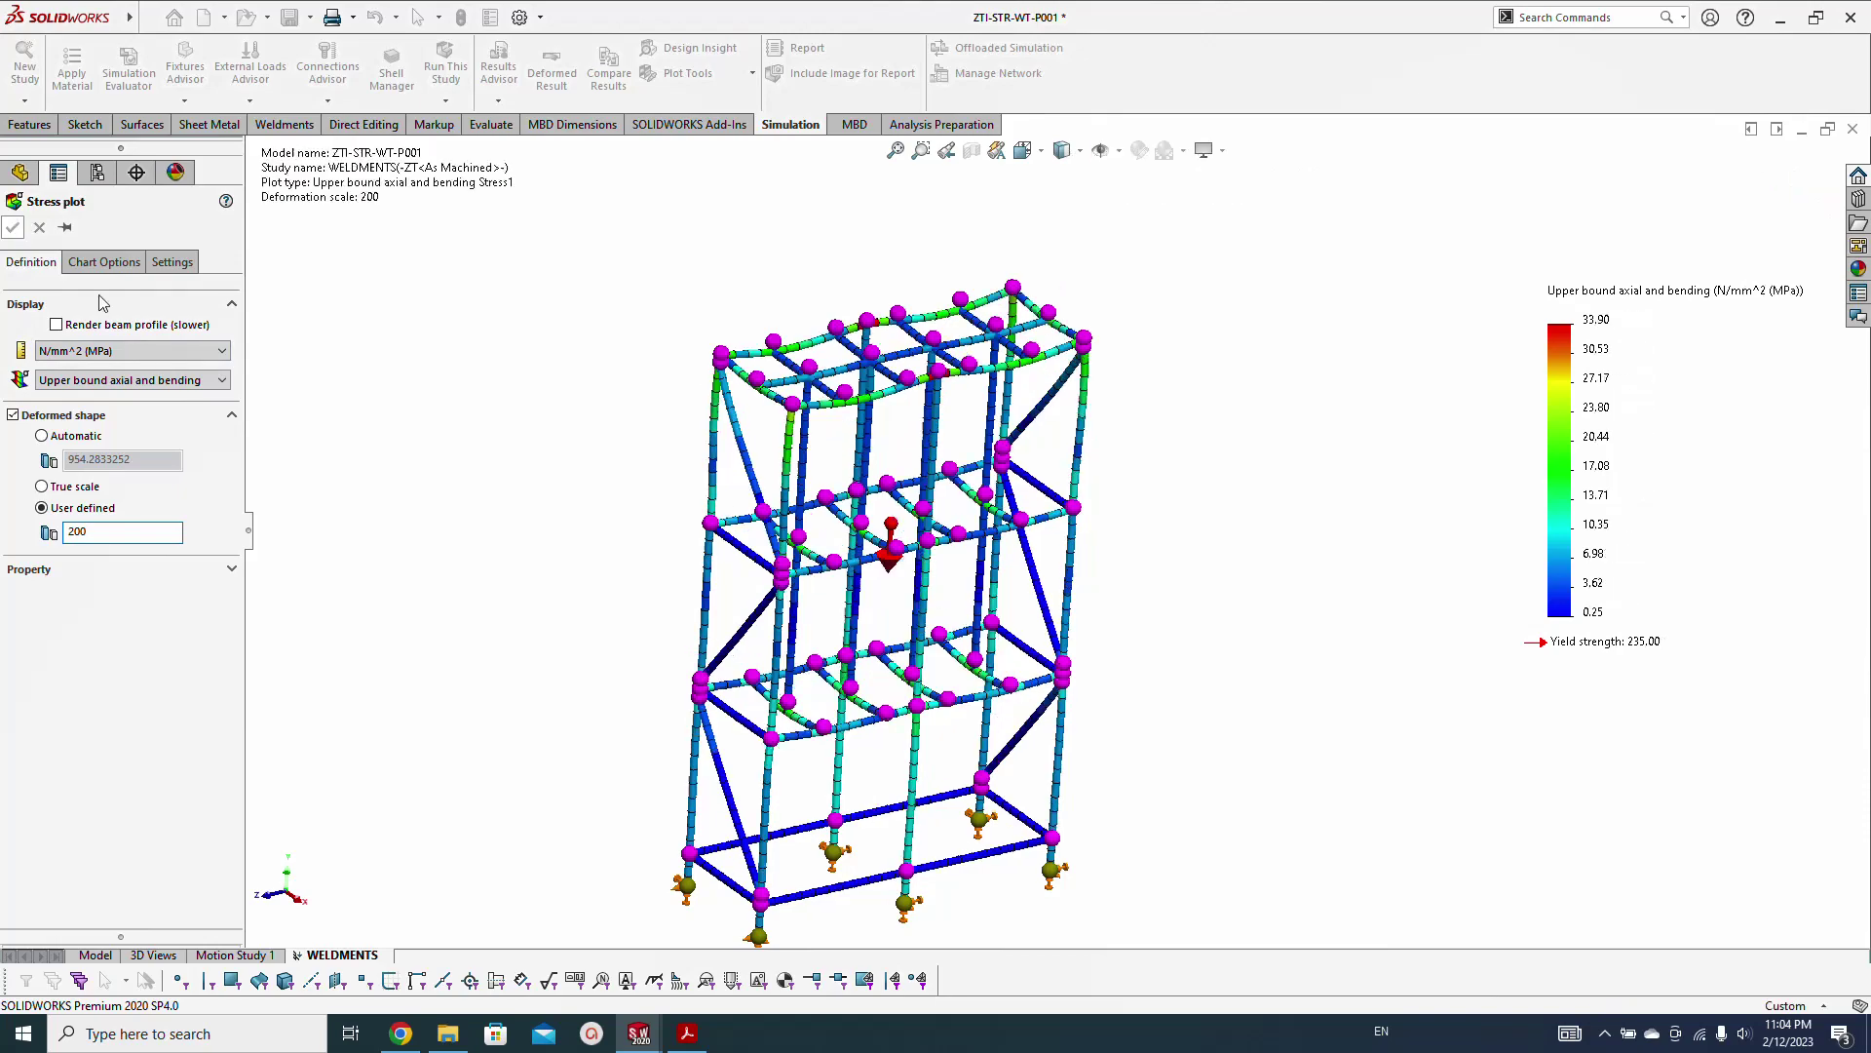
Raise the stress plot's deformation scale to 500
middle_click_drag(523, 465, 518, 602)
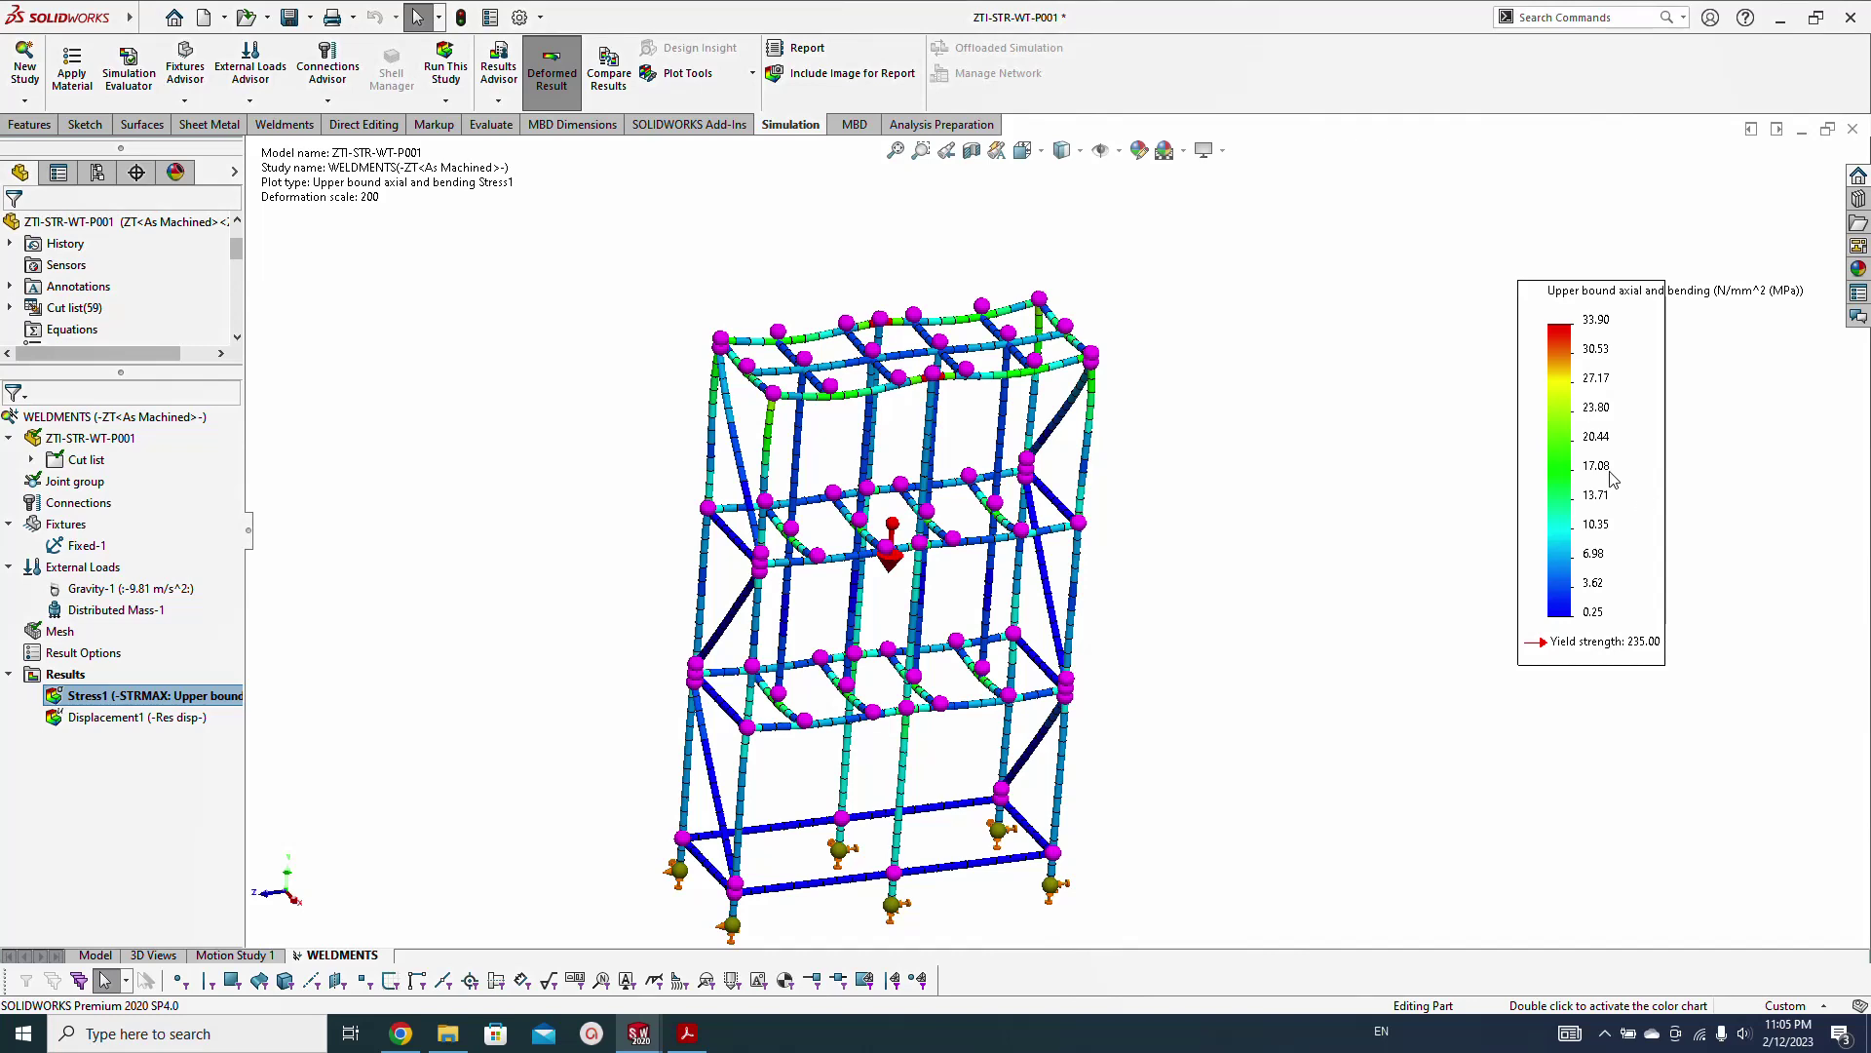
double_click(926, 387)
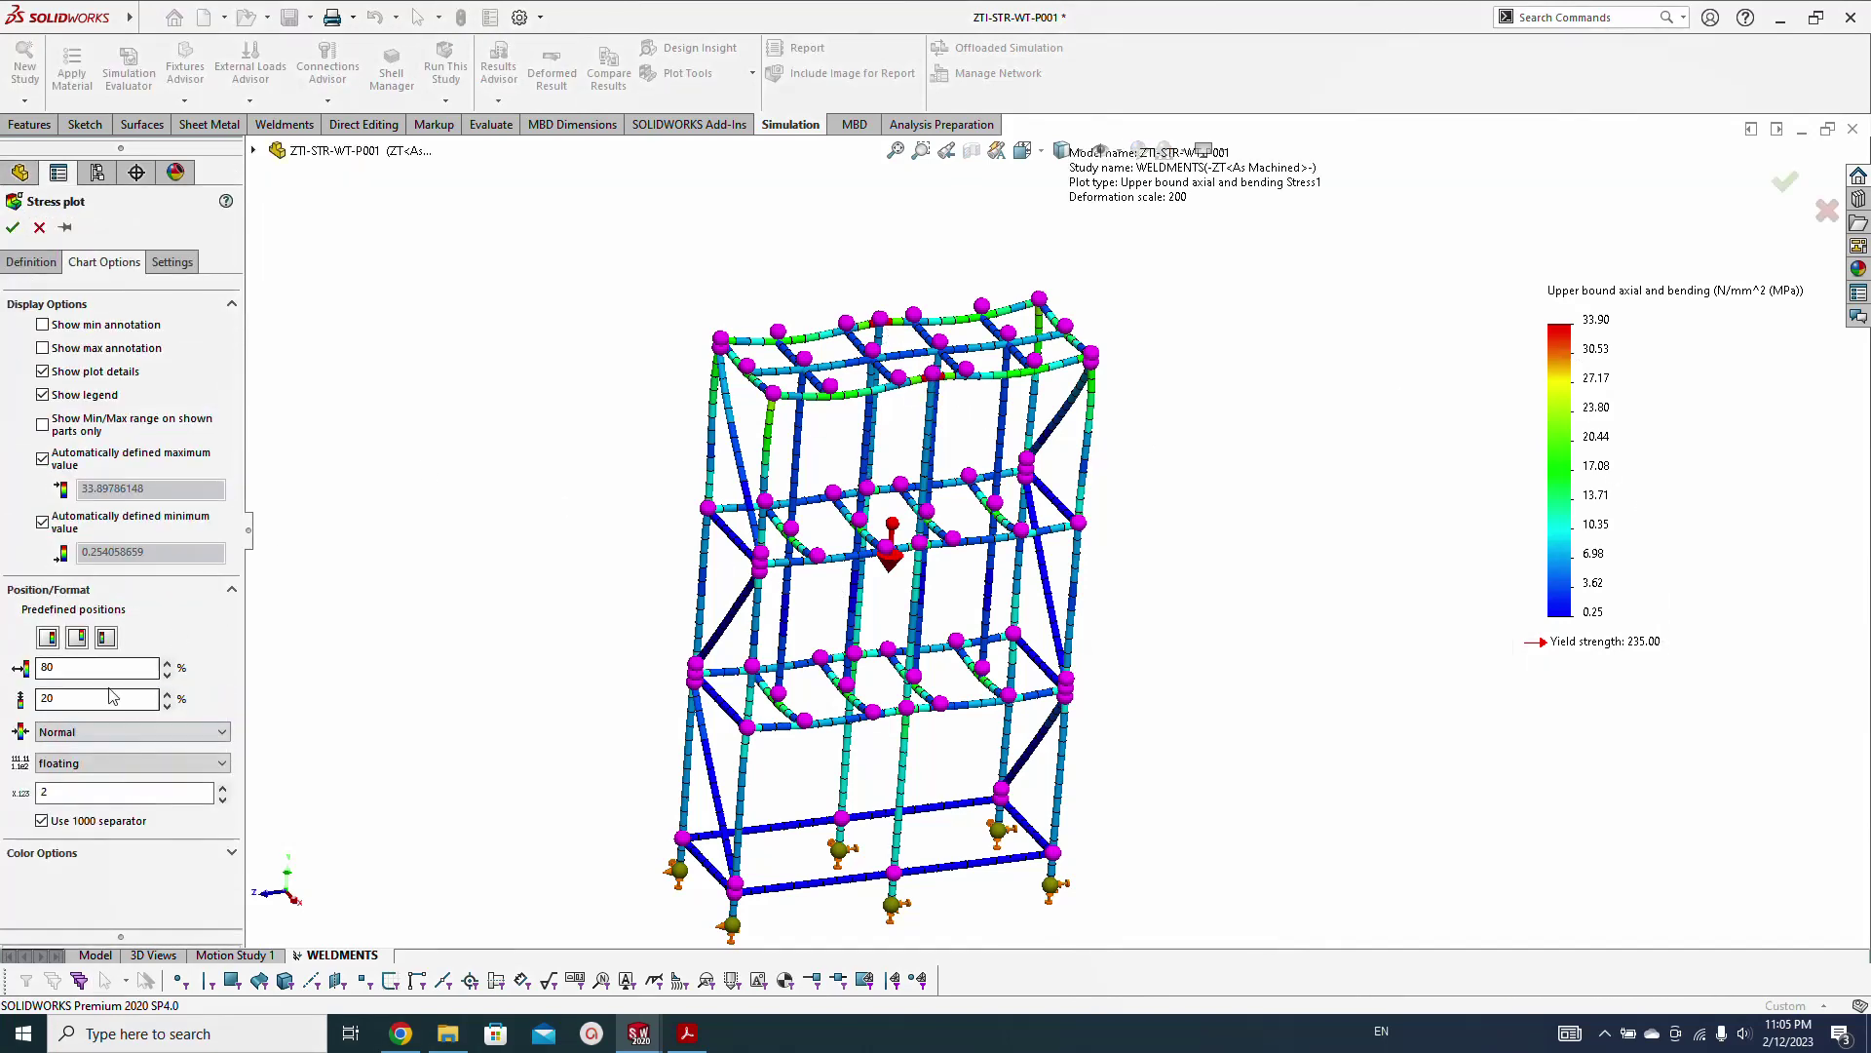
left_click(31, 261)
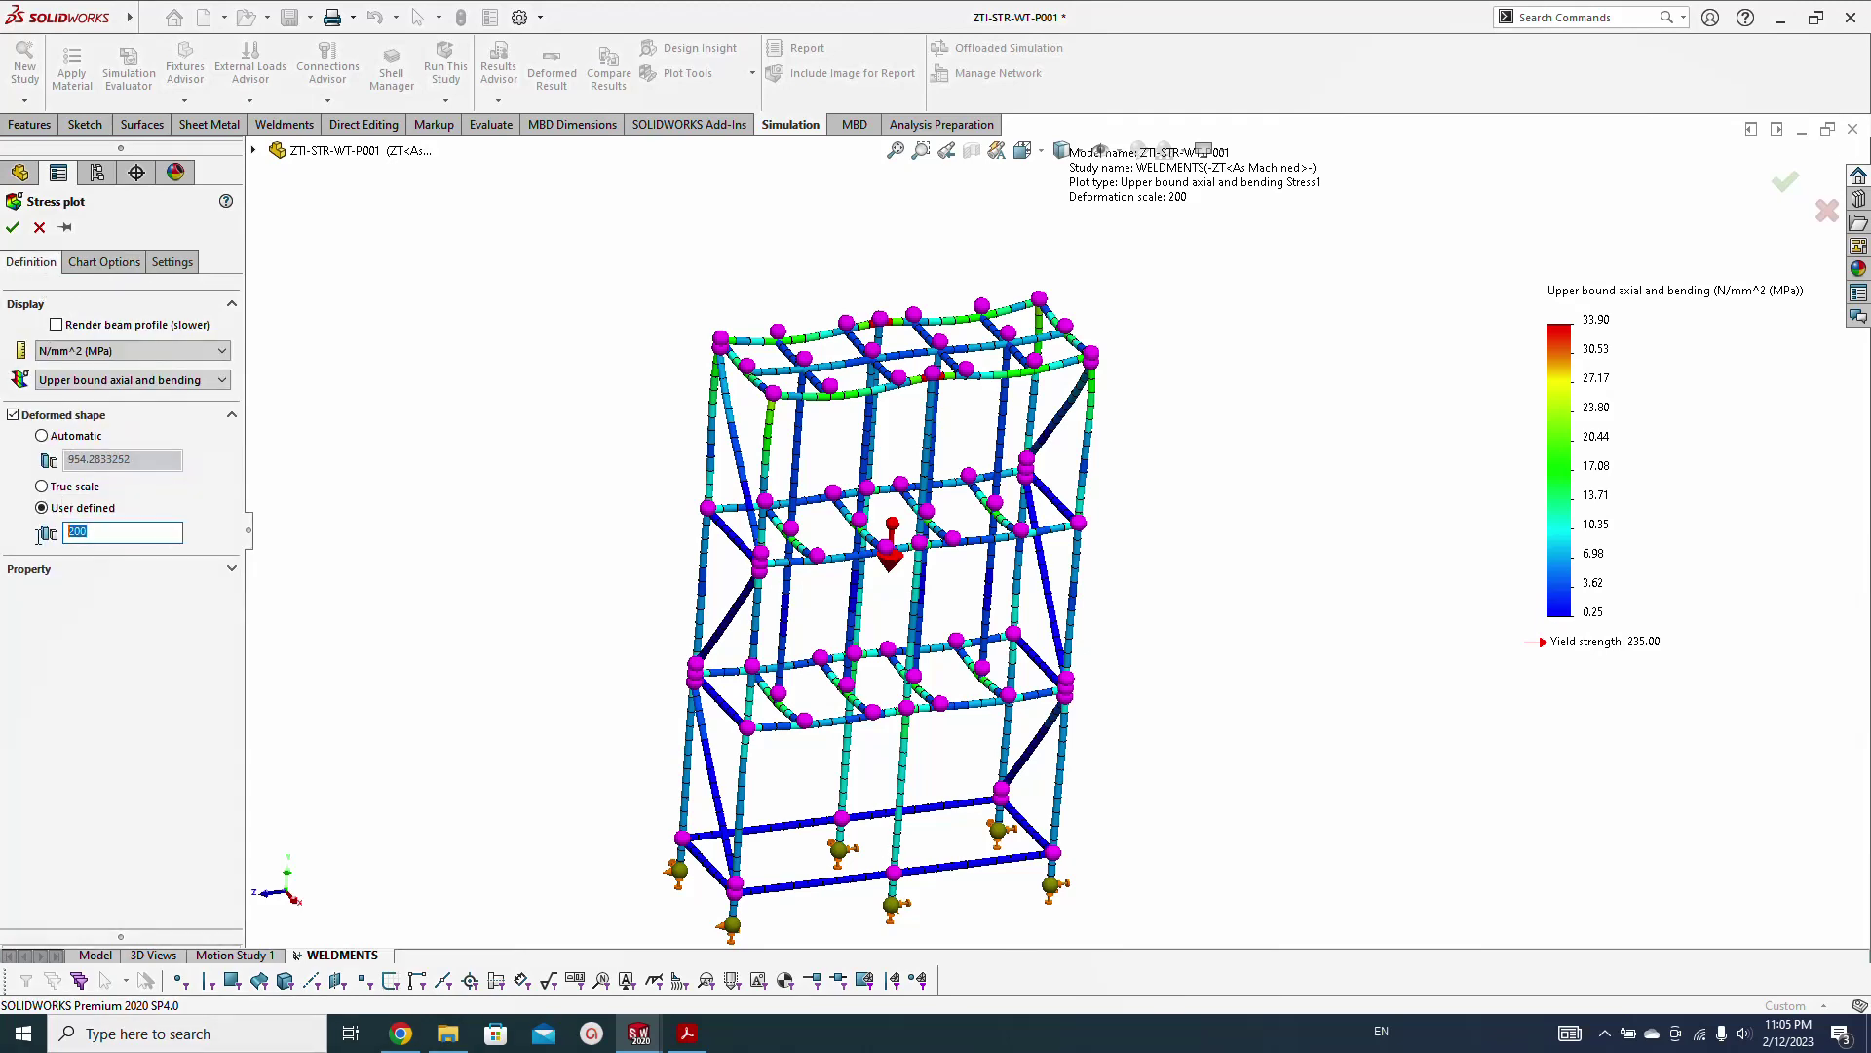
left_click(13, 227)
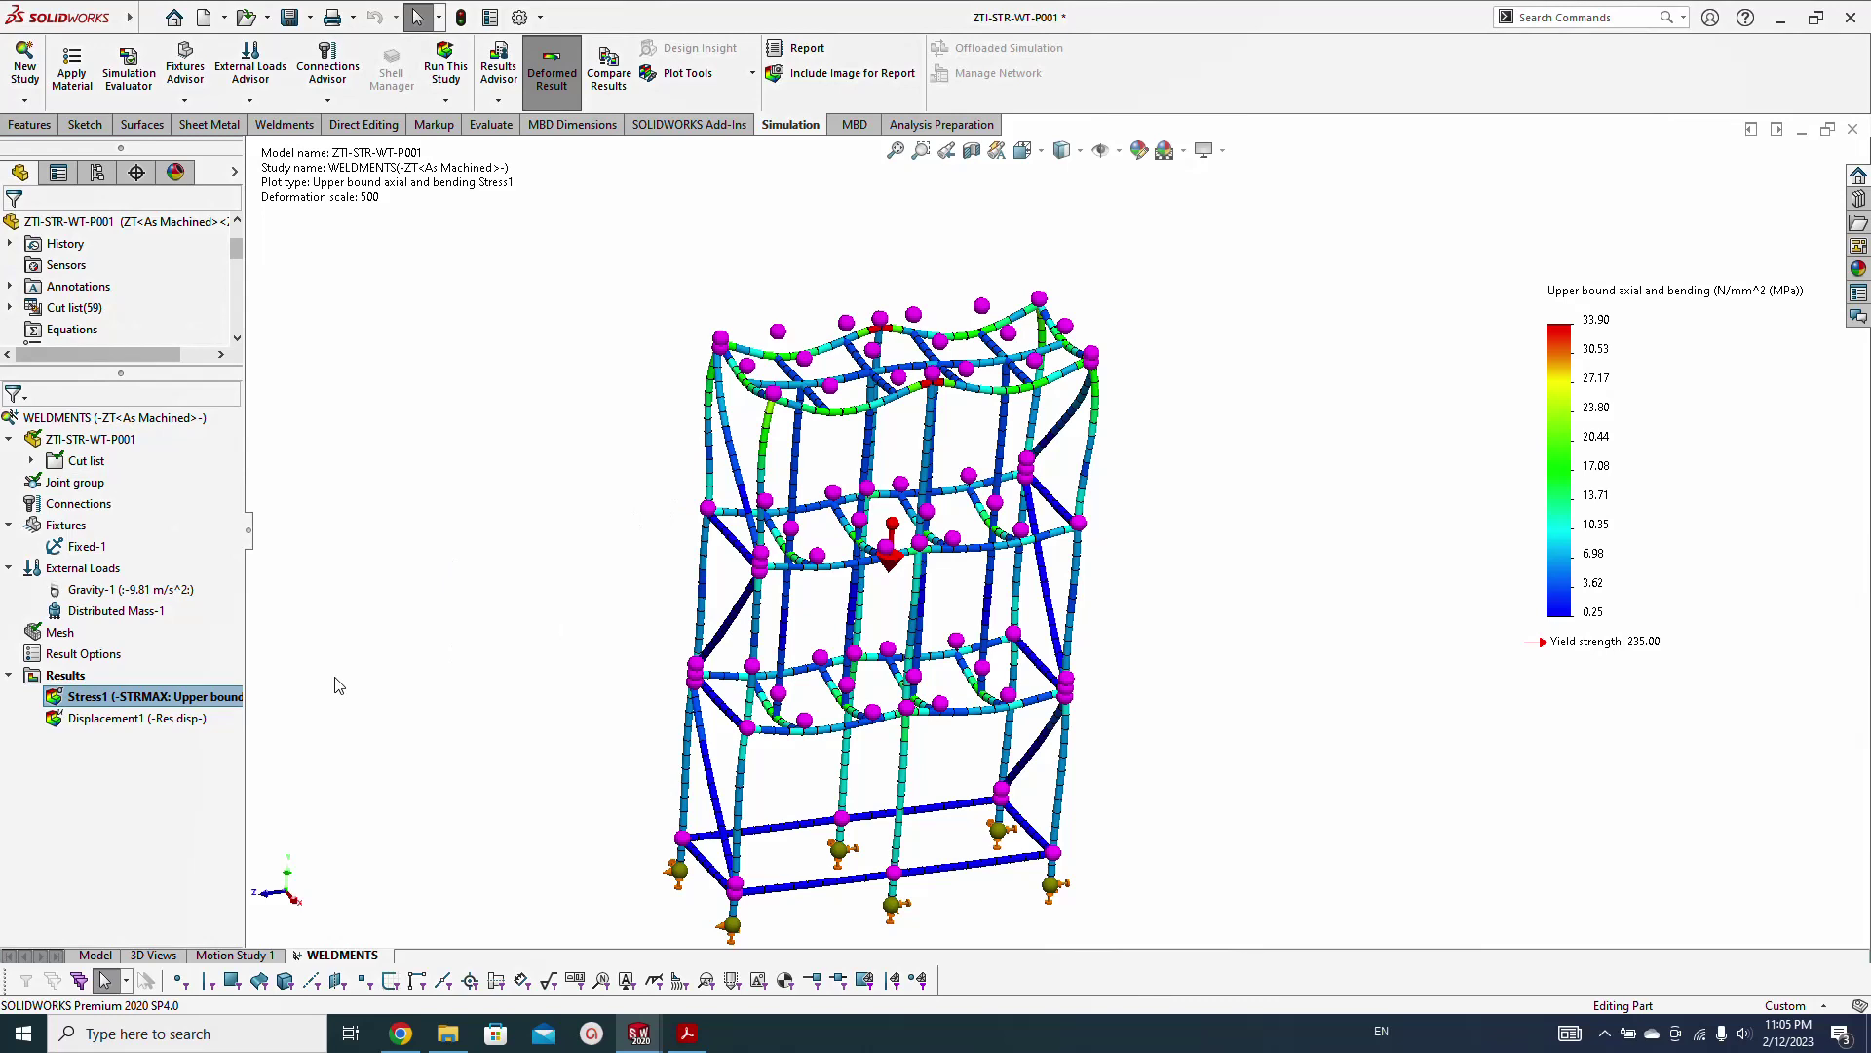
double_click(98, 717)
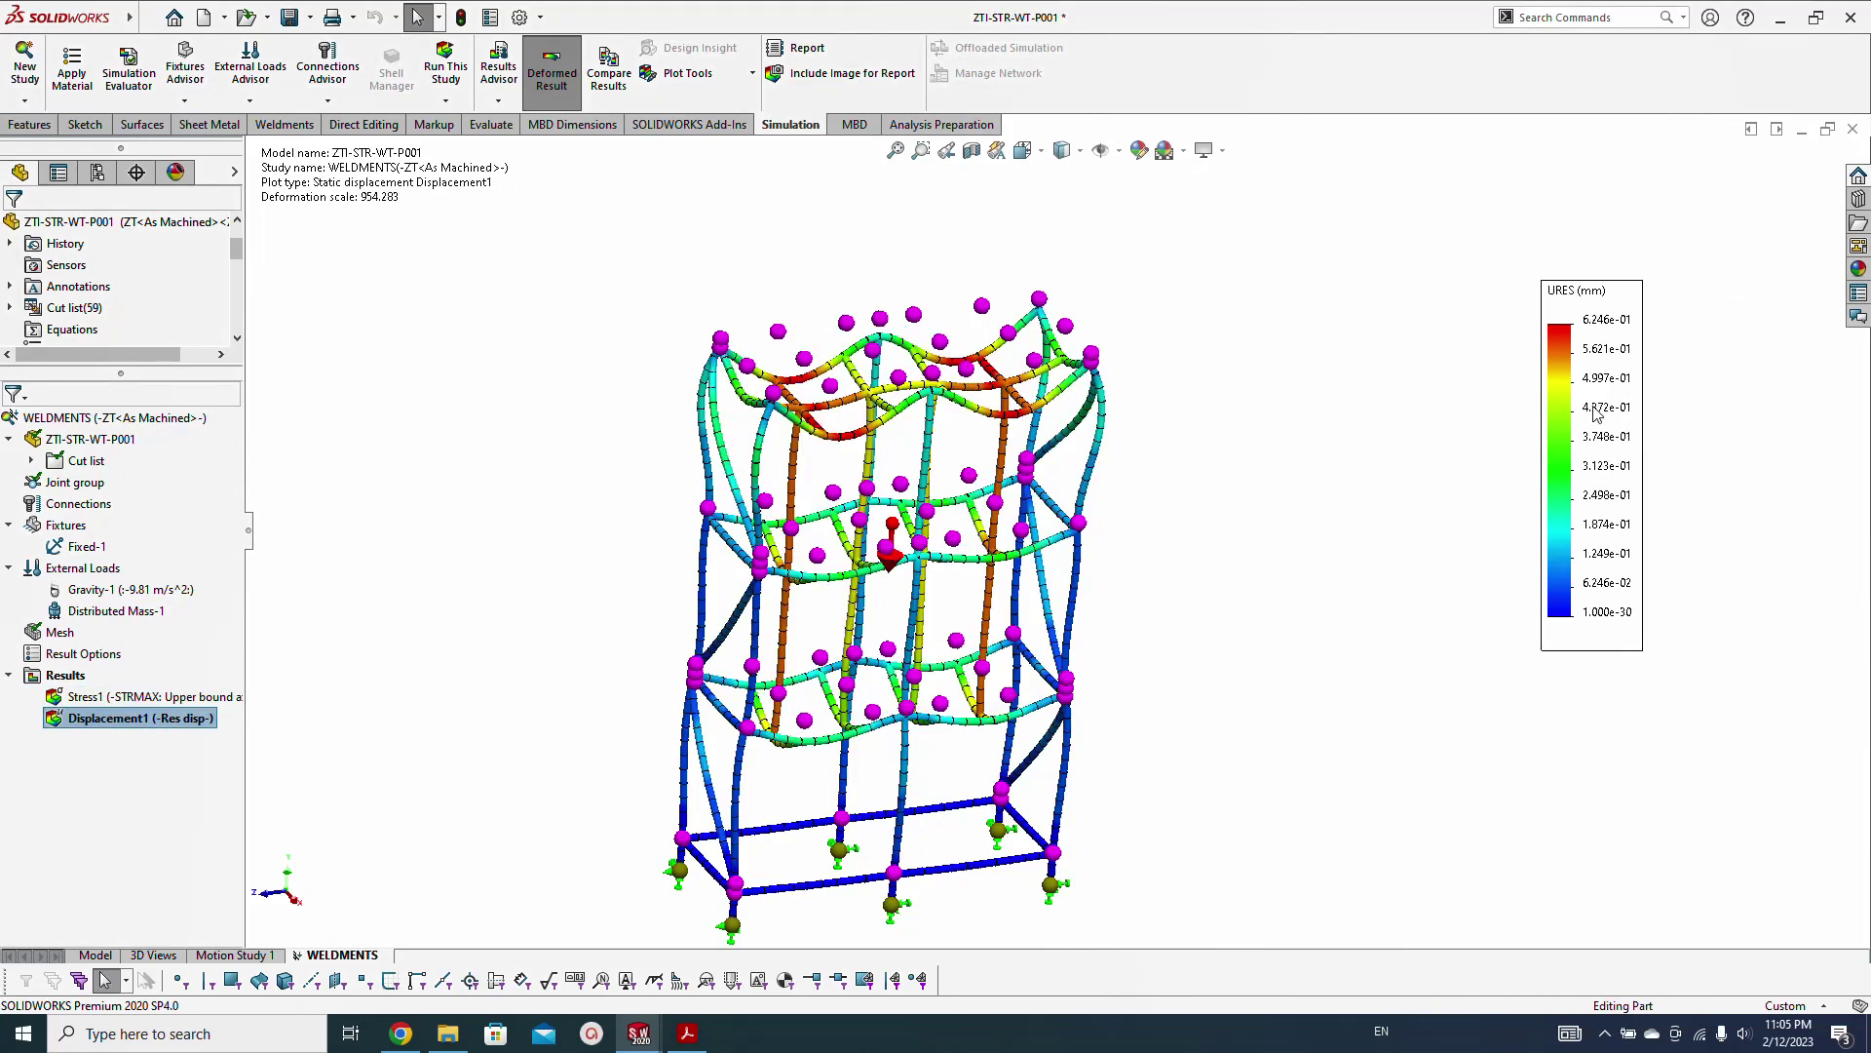
Give Displacement1 a floating two-decimal legend (0.00–0.62 mm) and user-defined deformation scale 500
double_click(627, 493)
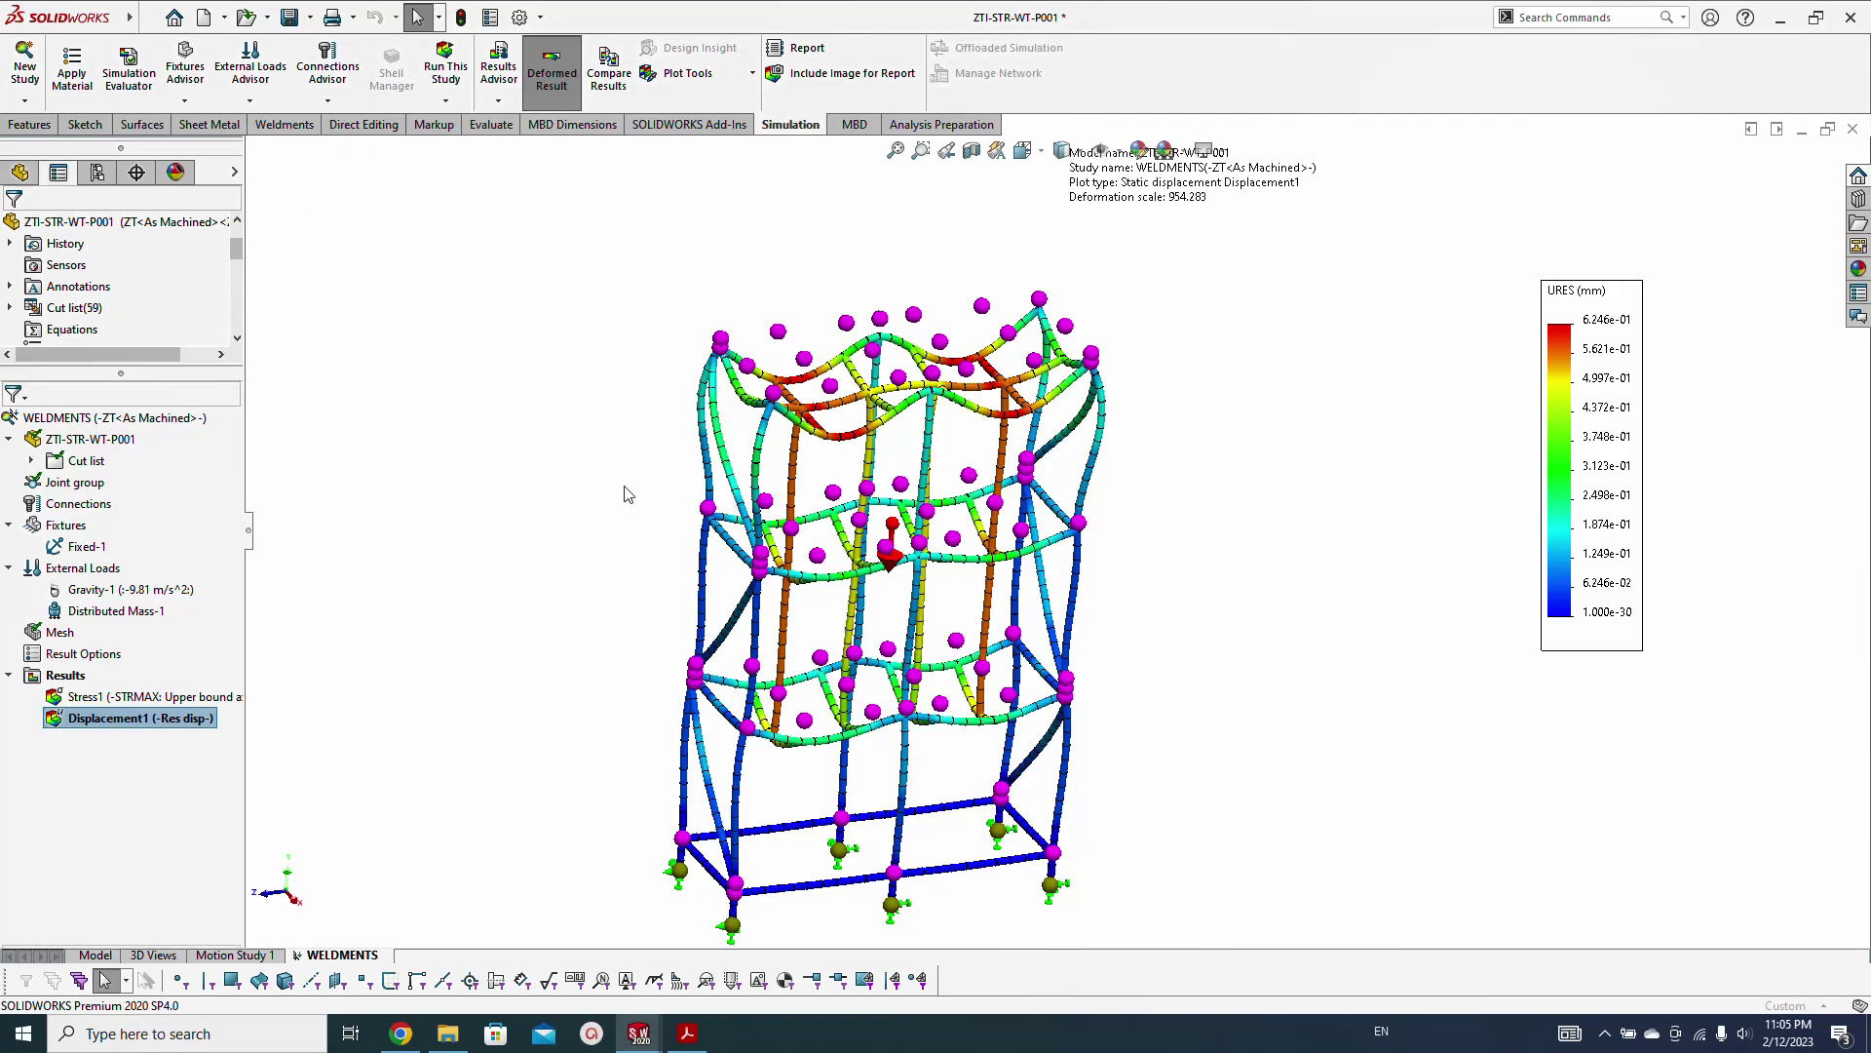
left_click(159, 768)
left_click(126, 796)
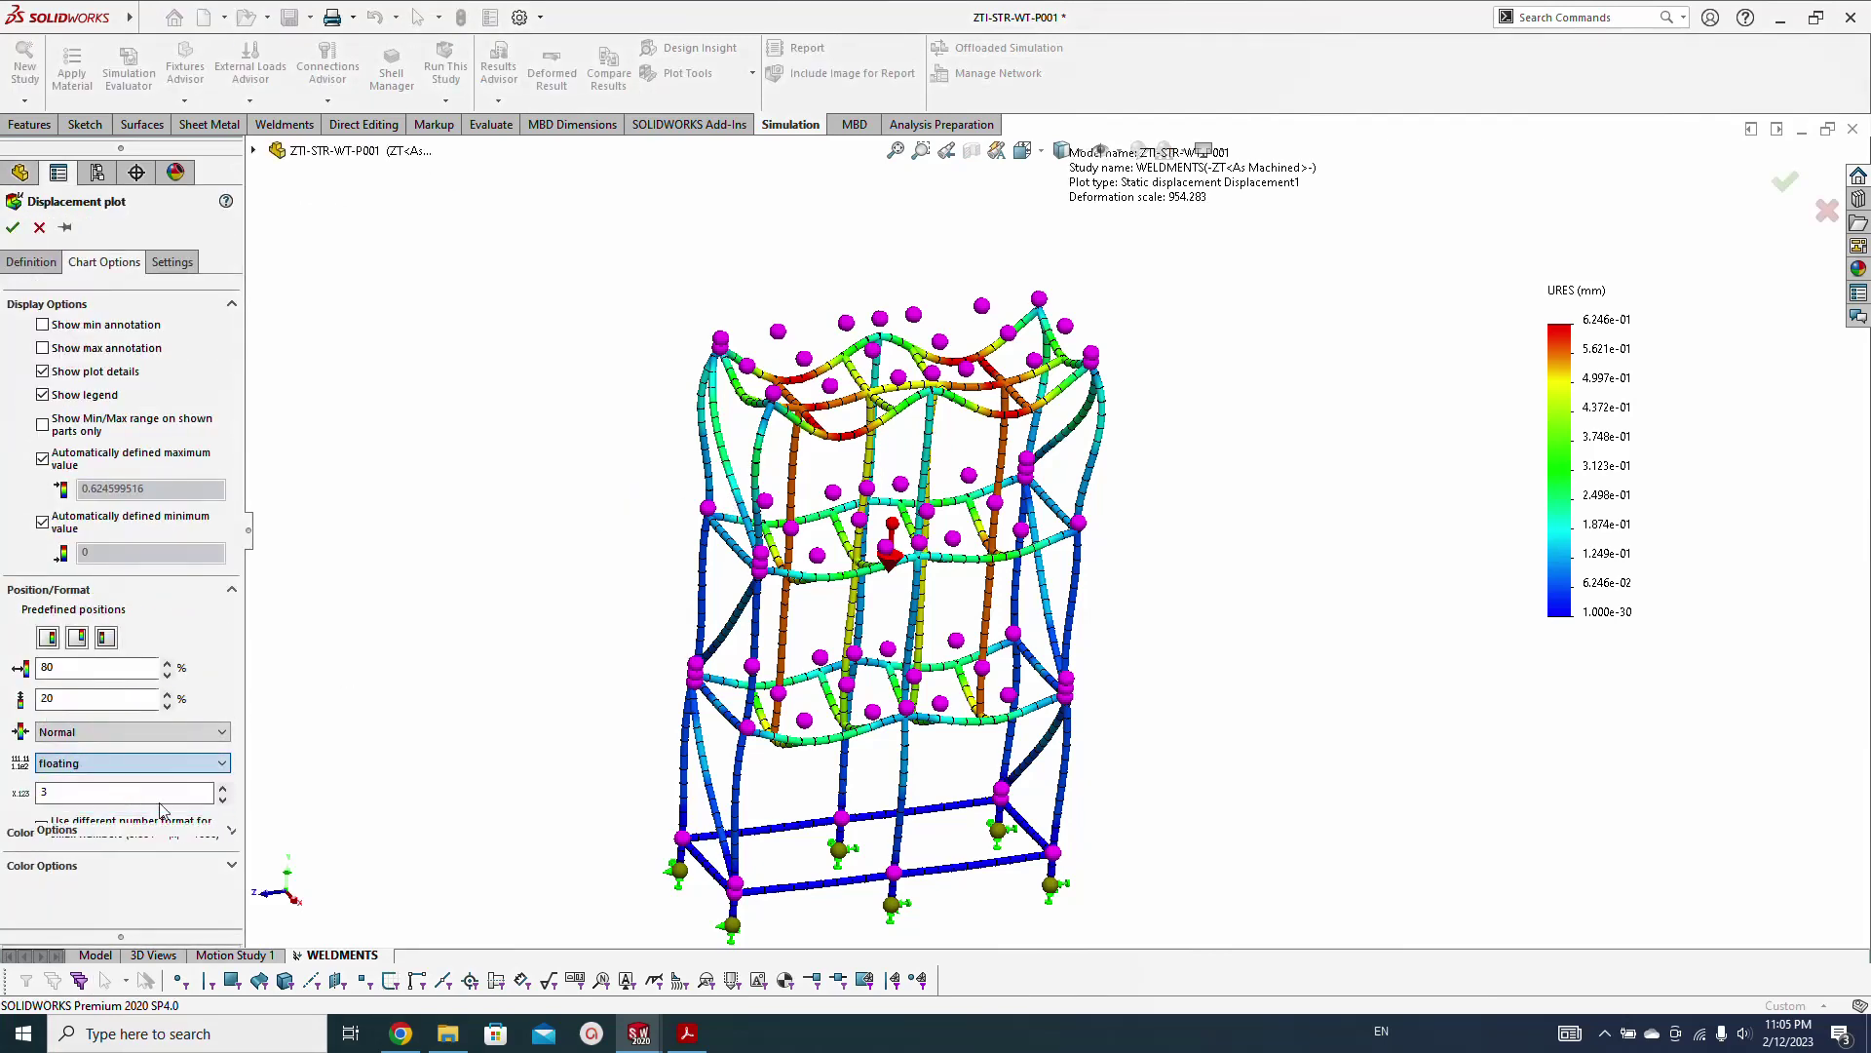
left_click(222, 801)
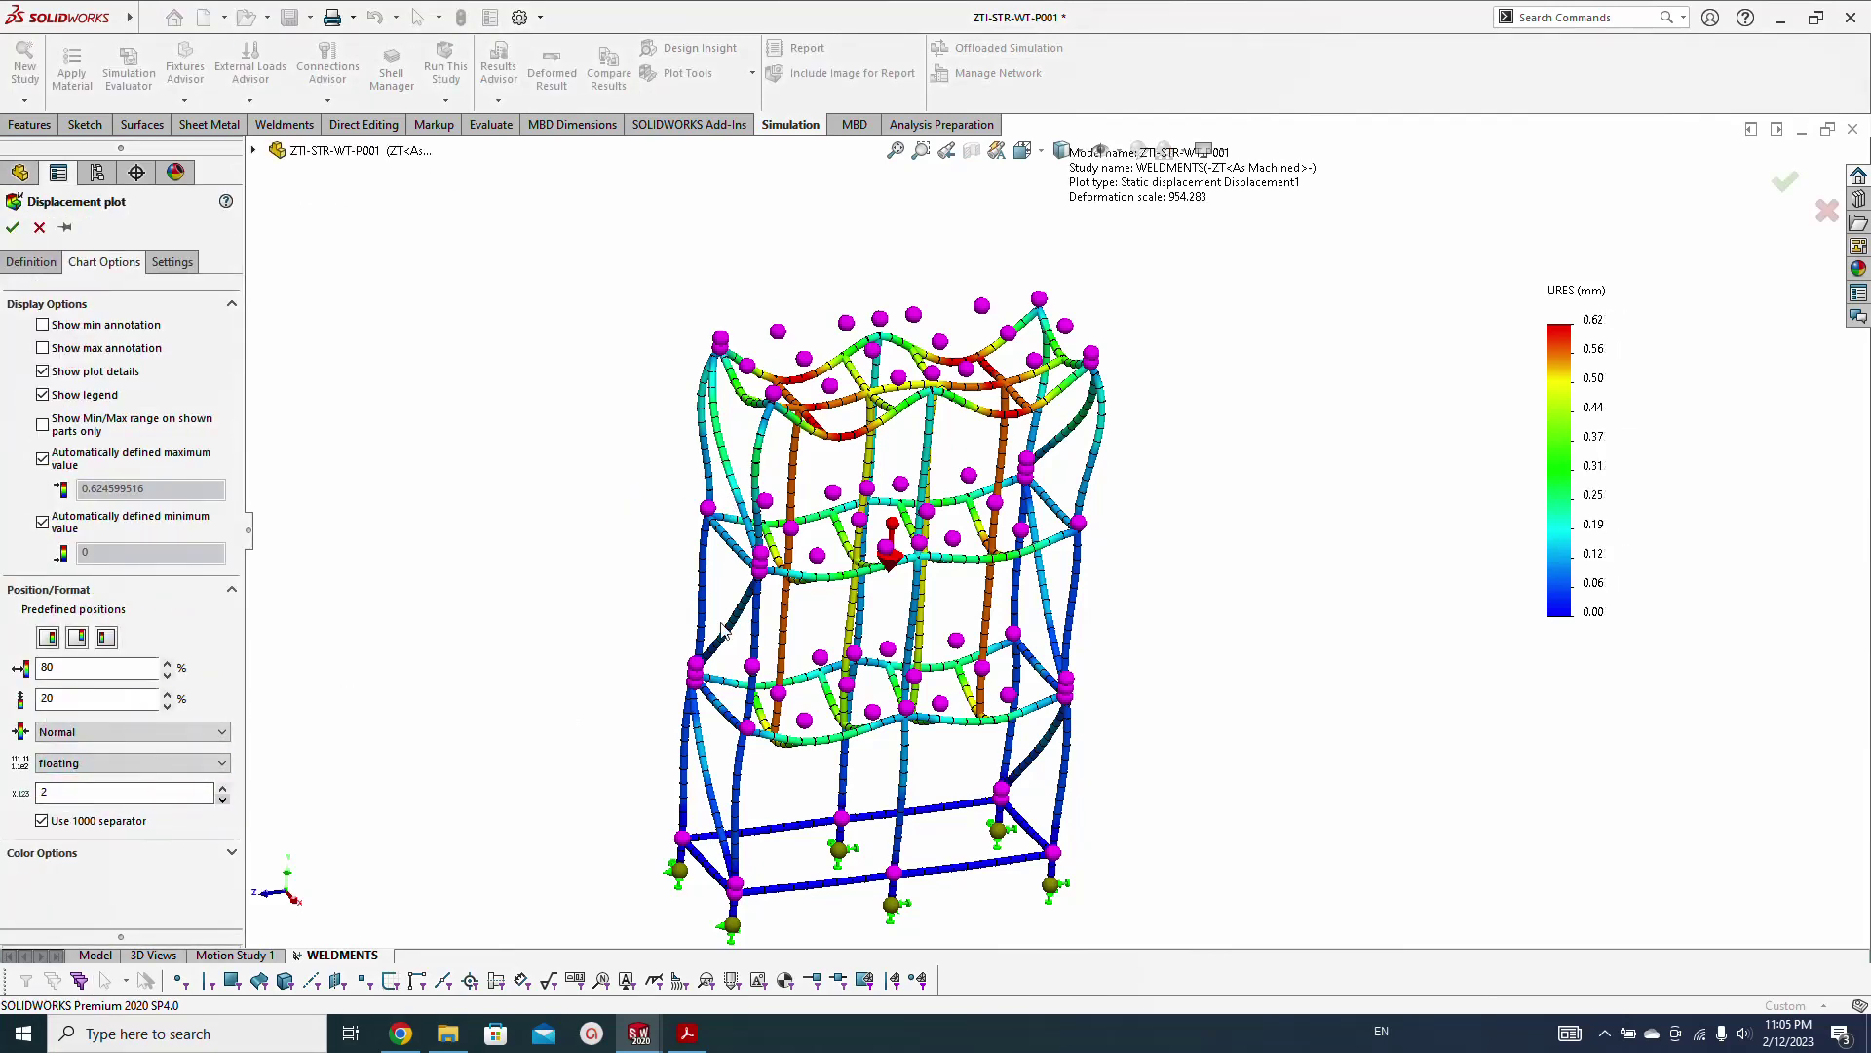
middle_click_drag(1198, 591, 1152, 570)
left_click(31, 261)
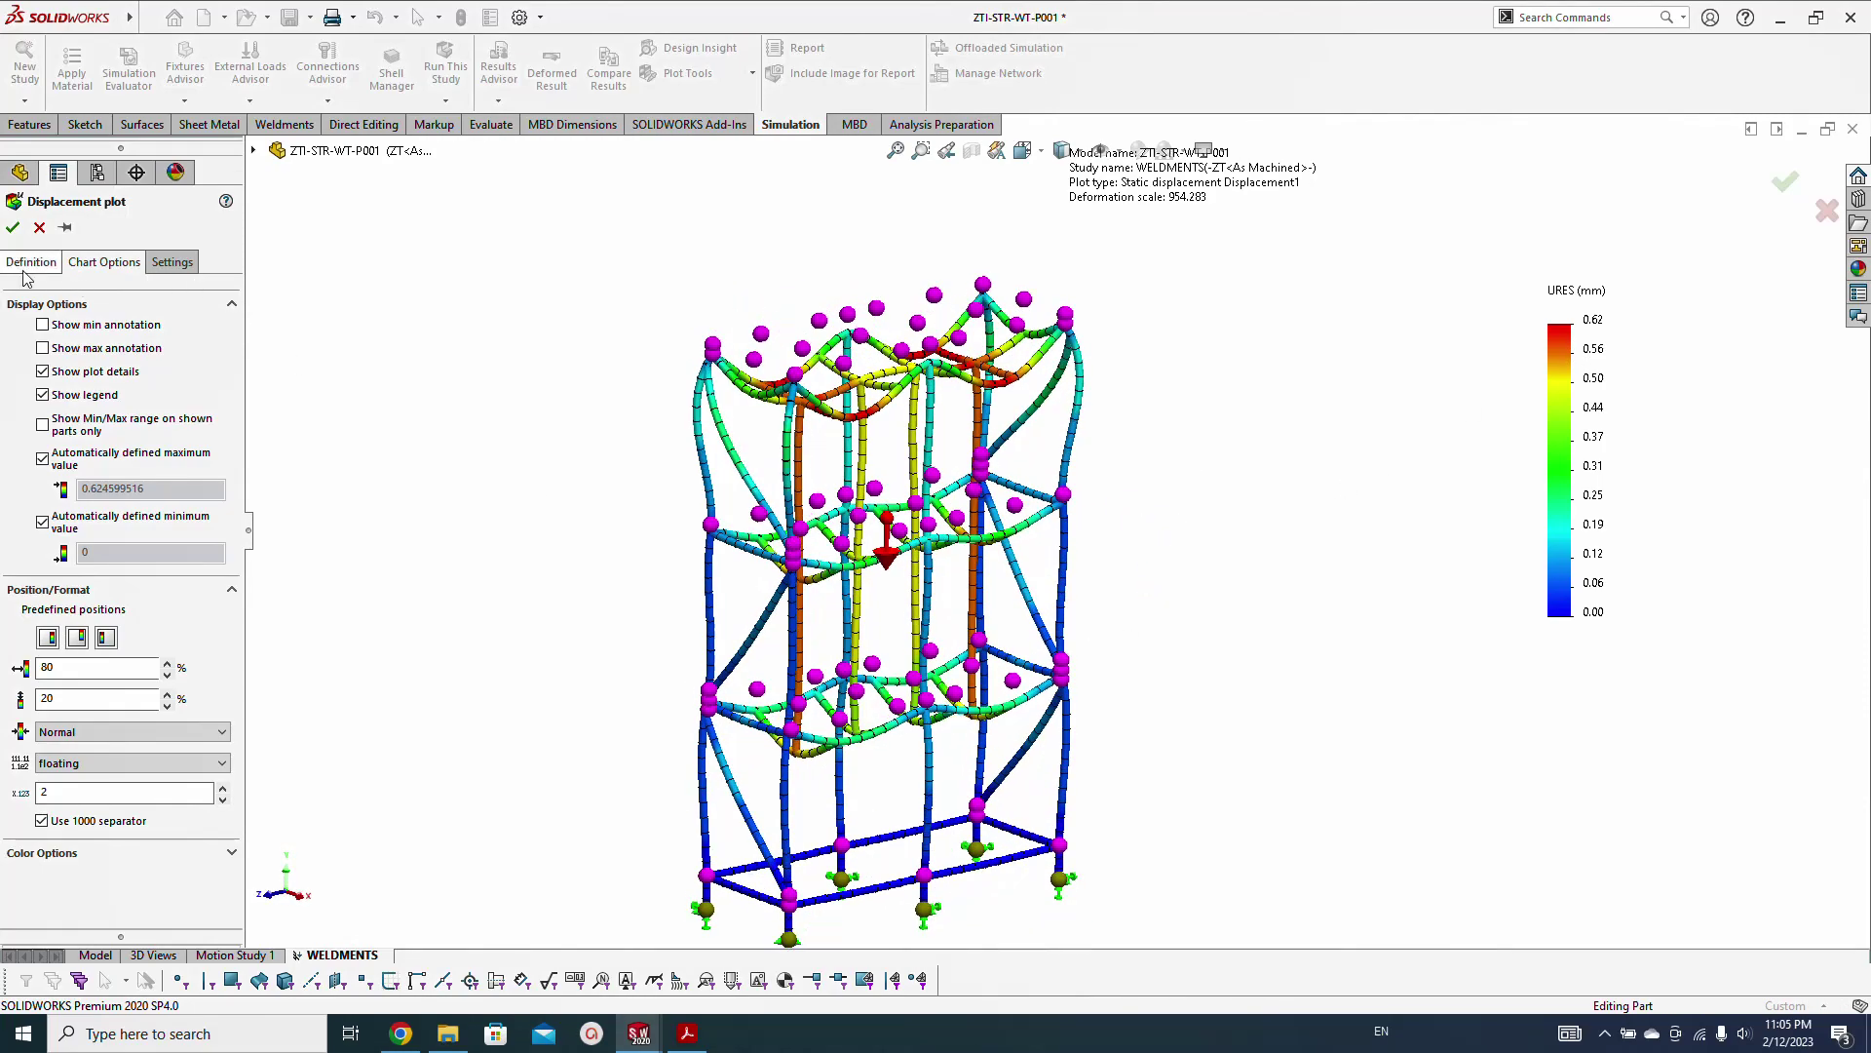
left_click(54, 521)
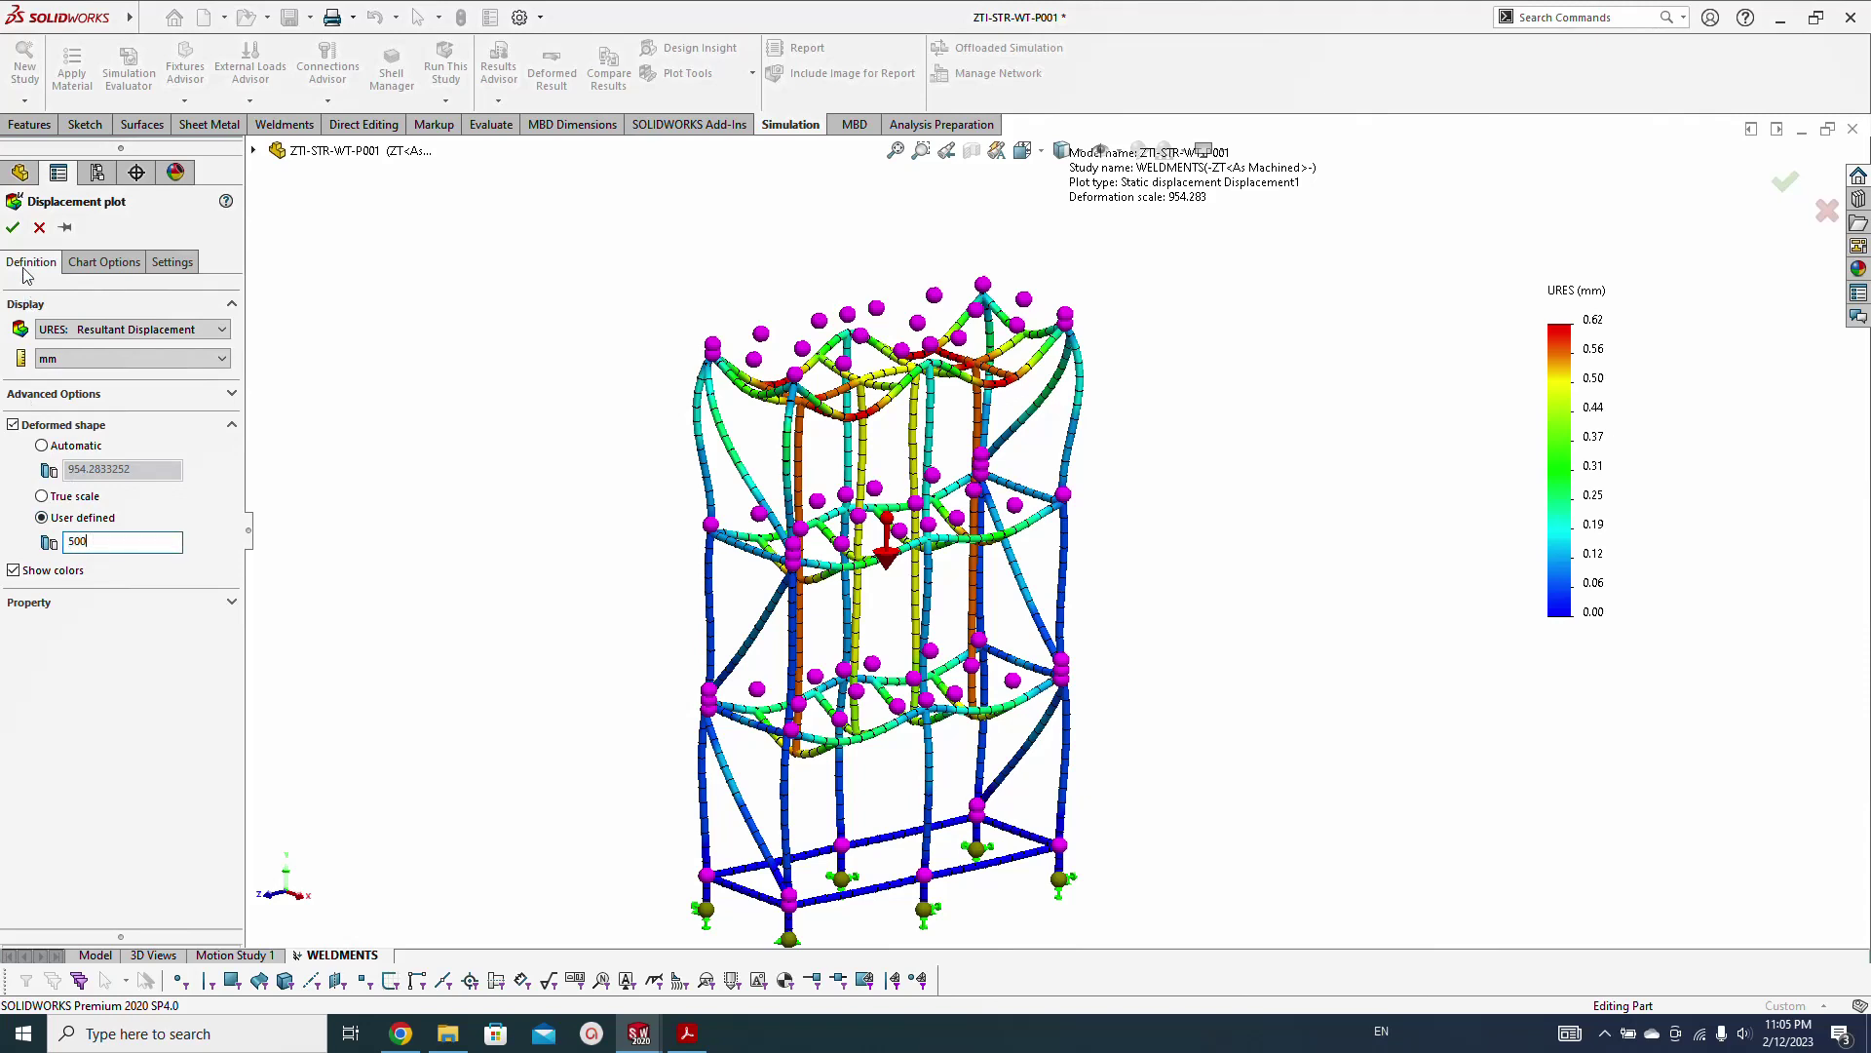
left_click(13, 228)
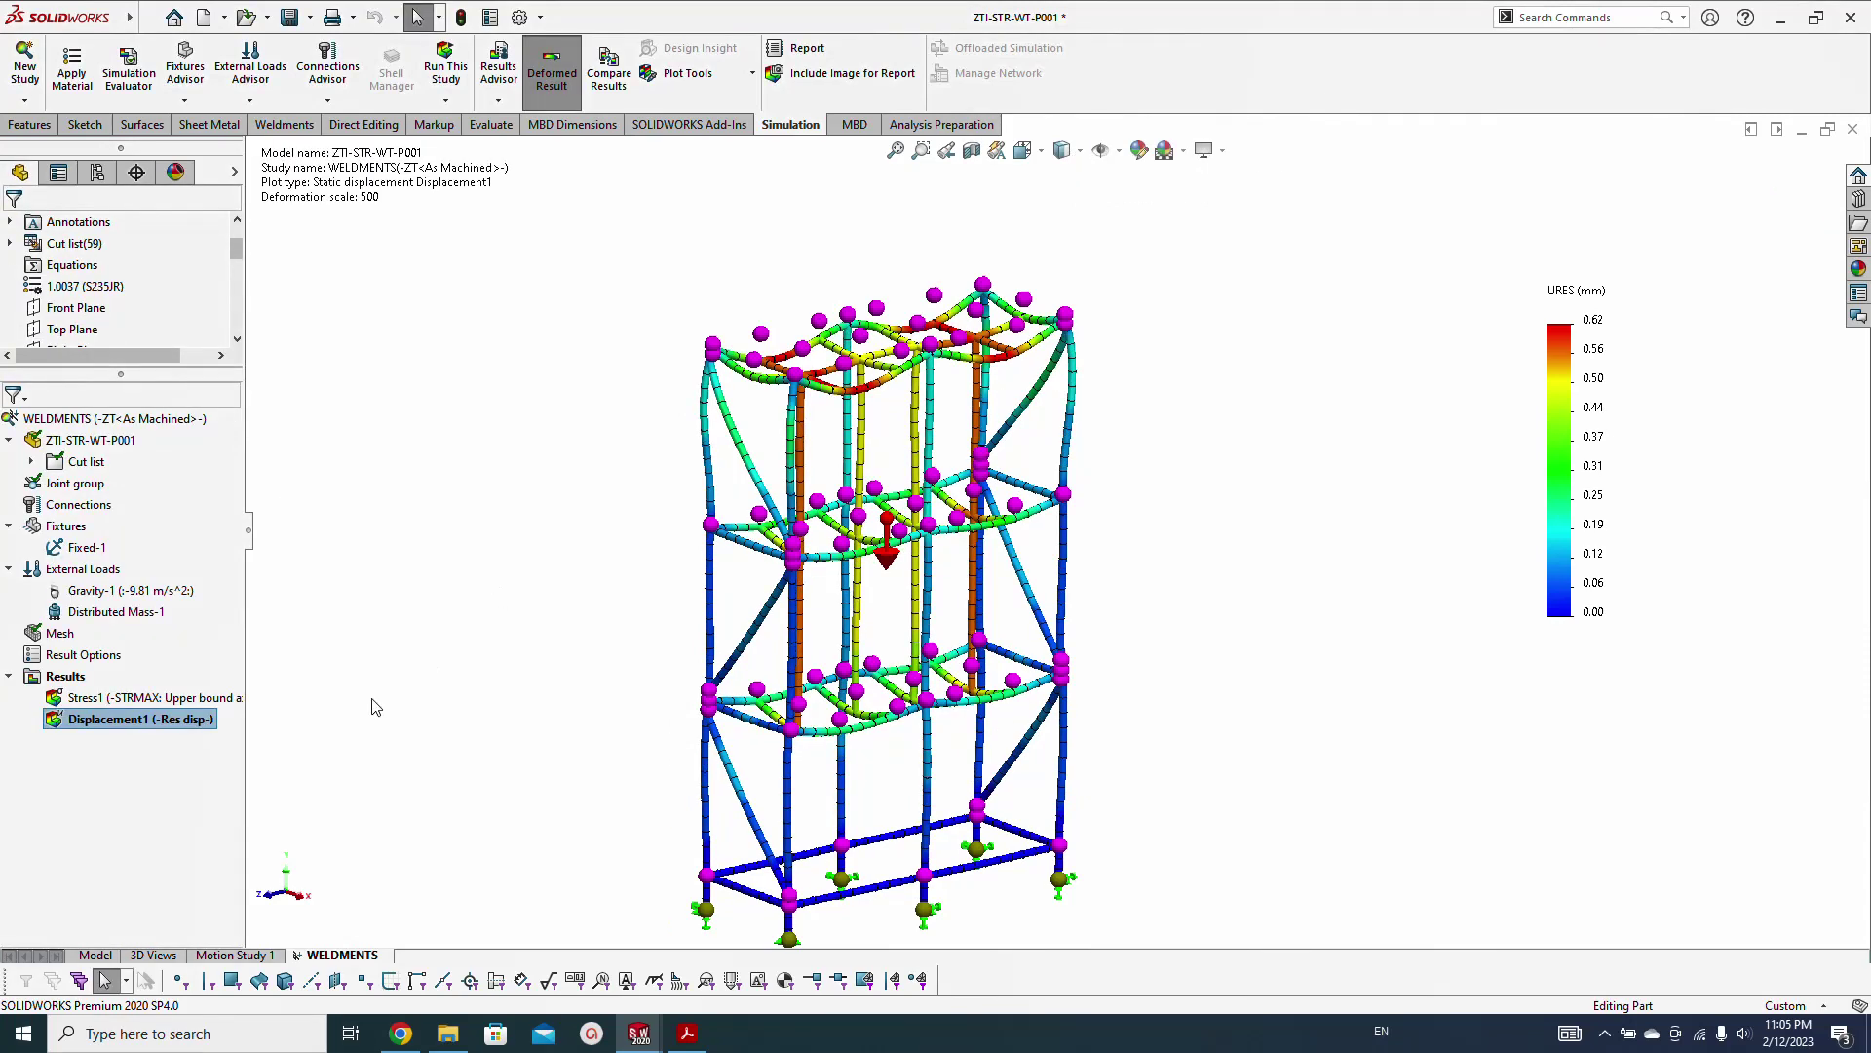
Step through the Factor of Safety wizard to Step 3 and create Factor of Safety1 (minimum 6.9)
right_click(68, 675)
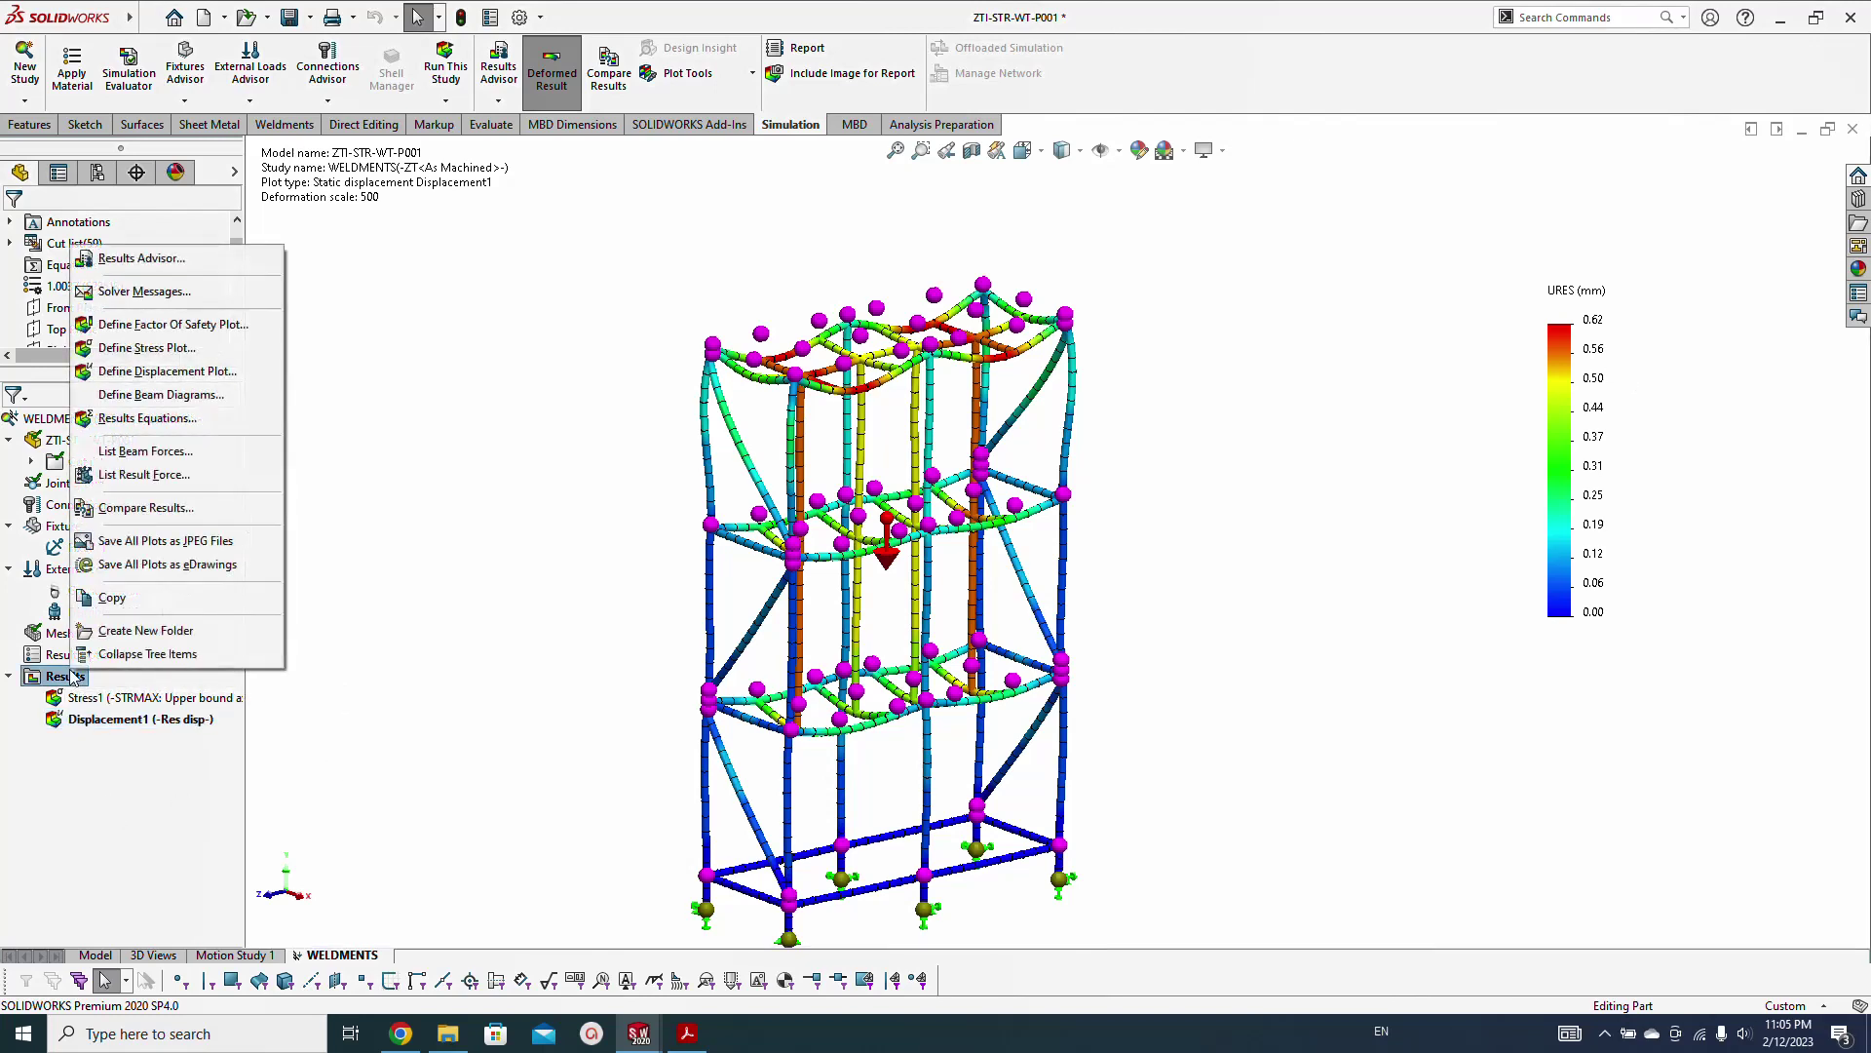
left_click(180, 349)
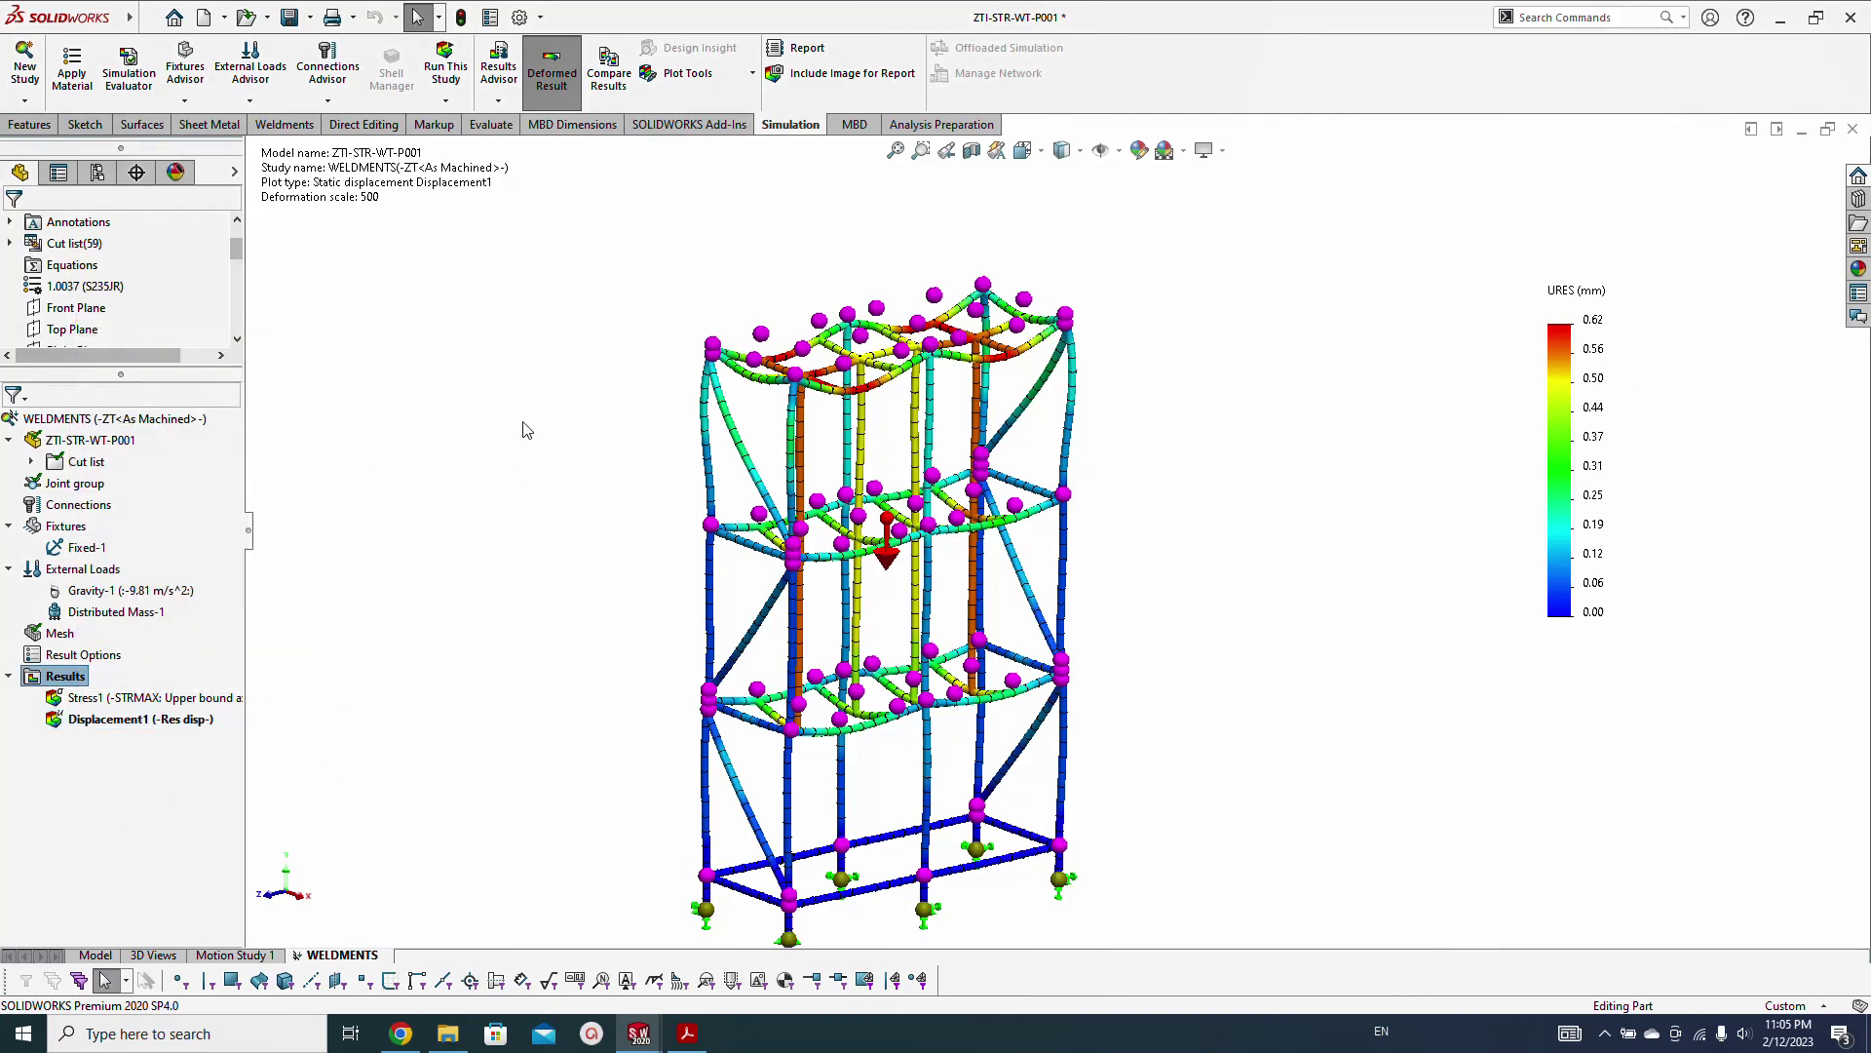
left_click(234, 227)
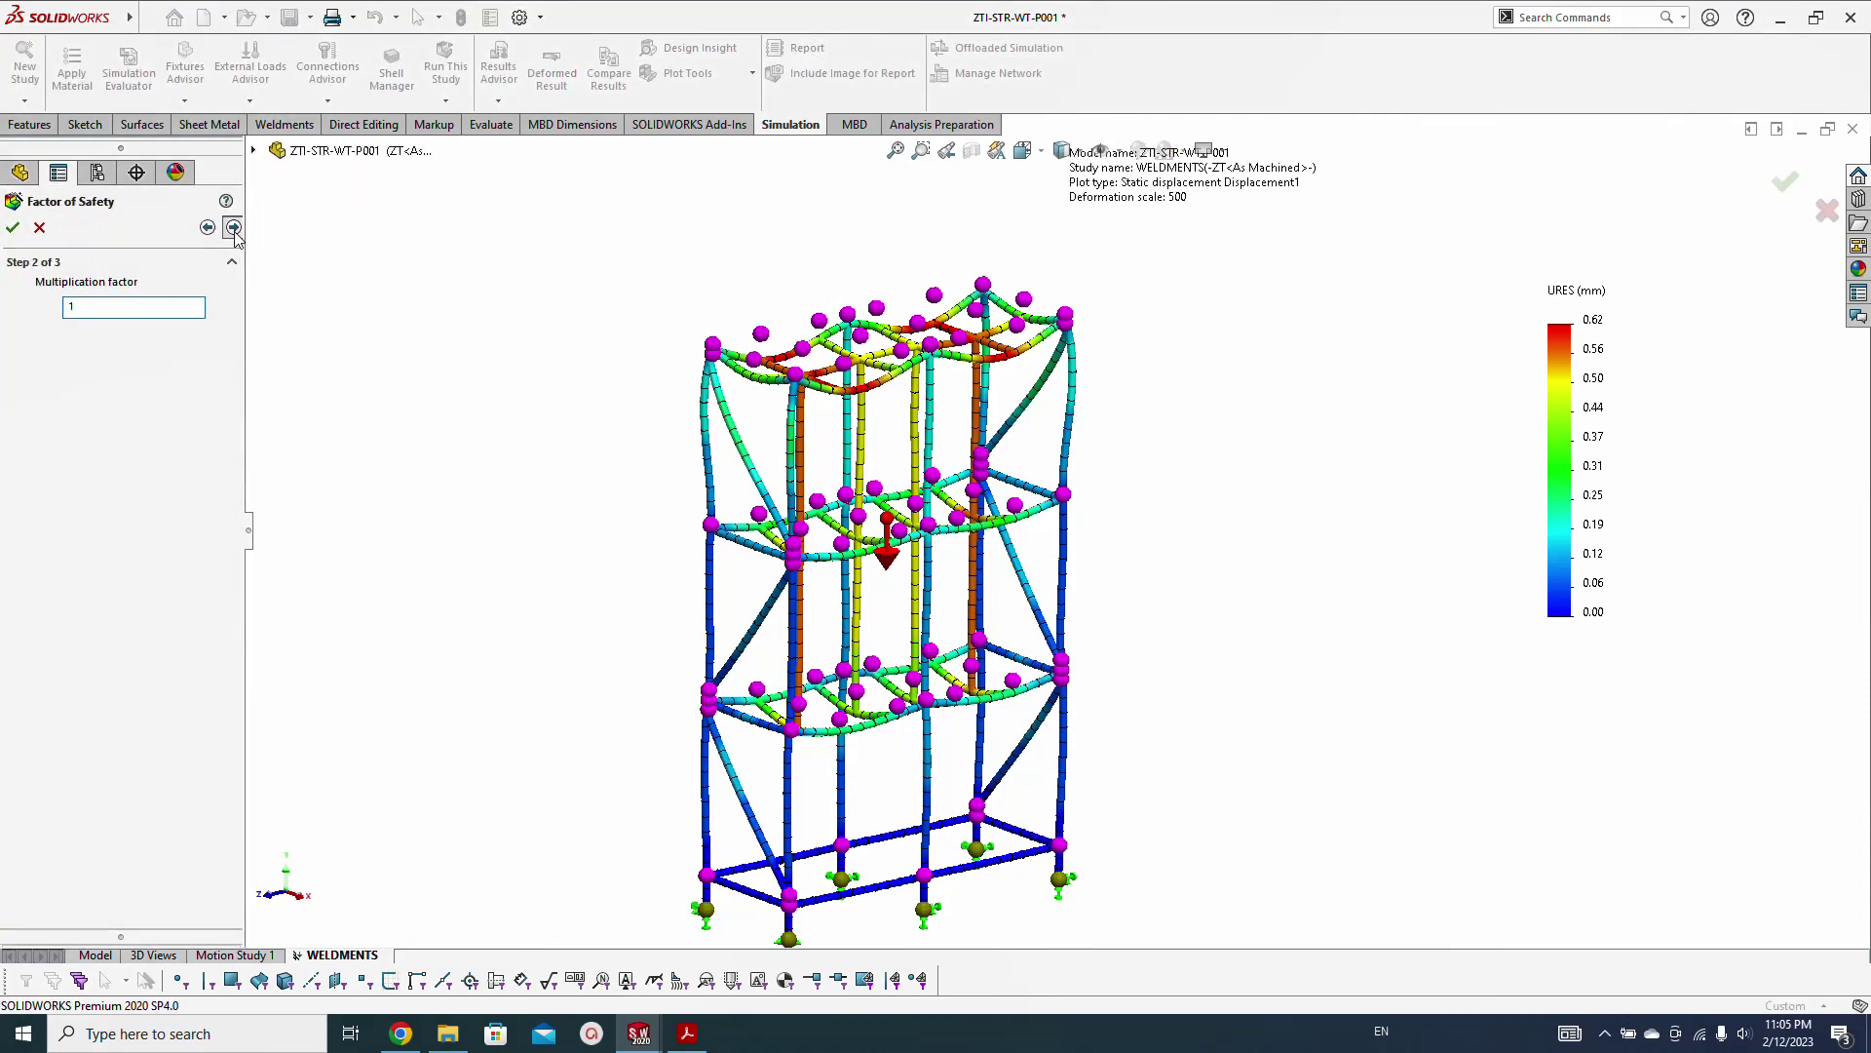
left_click(234, 227)
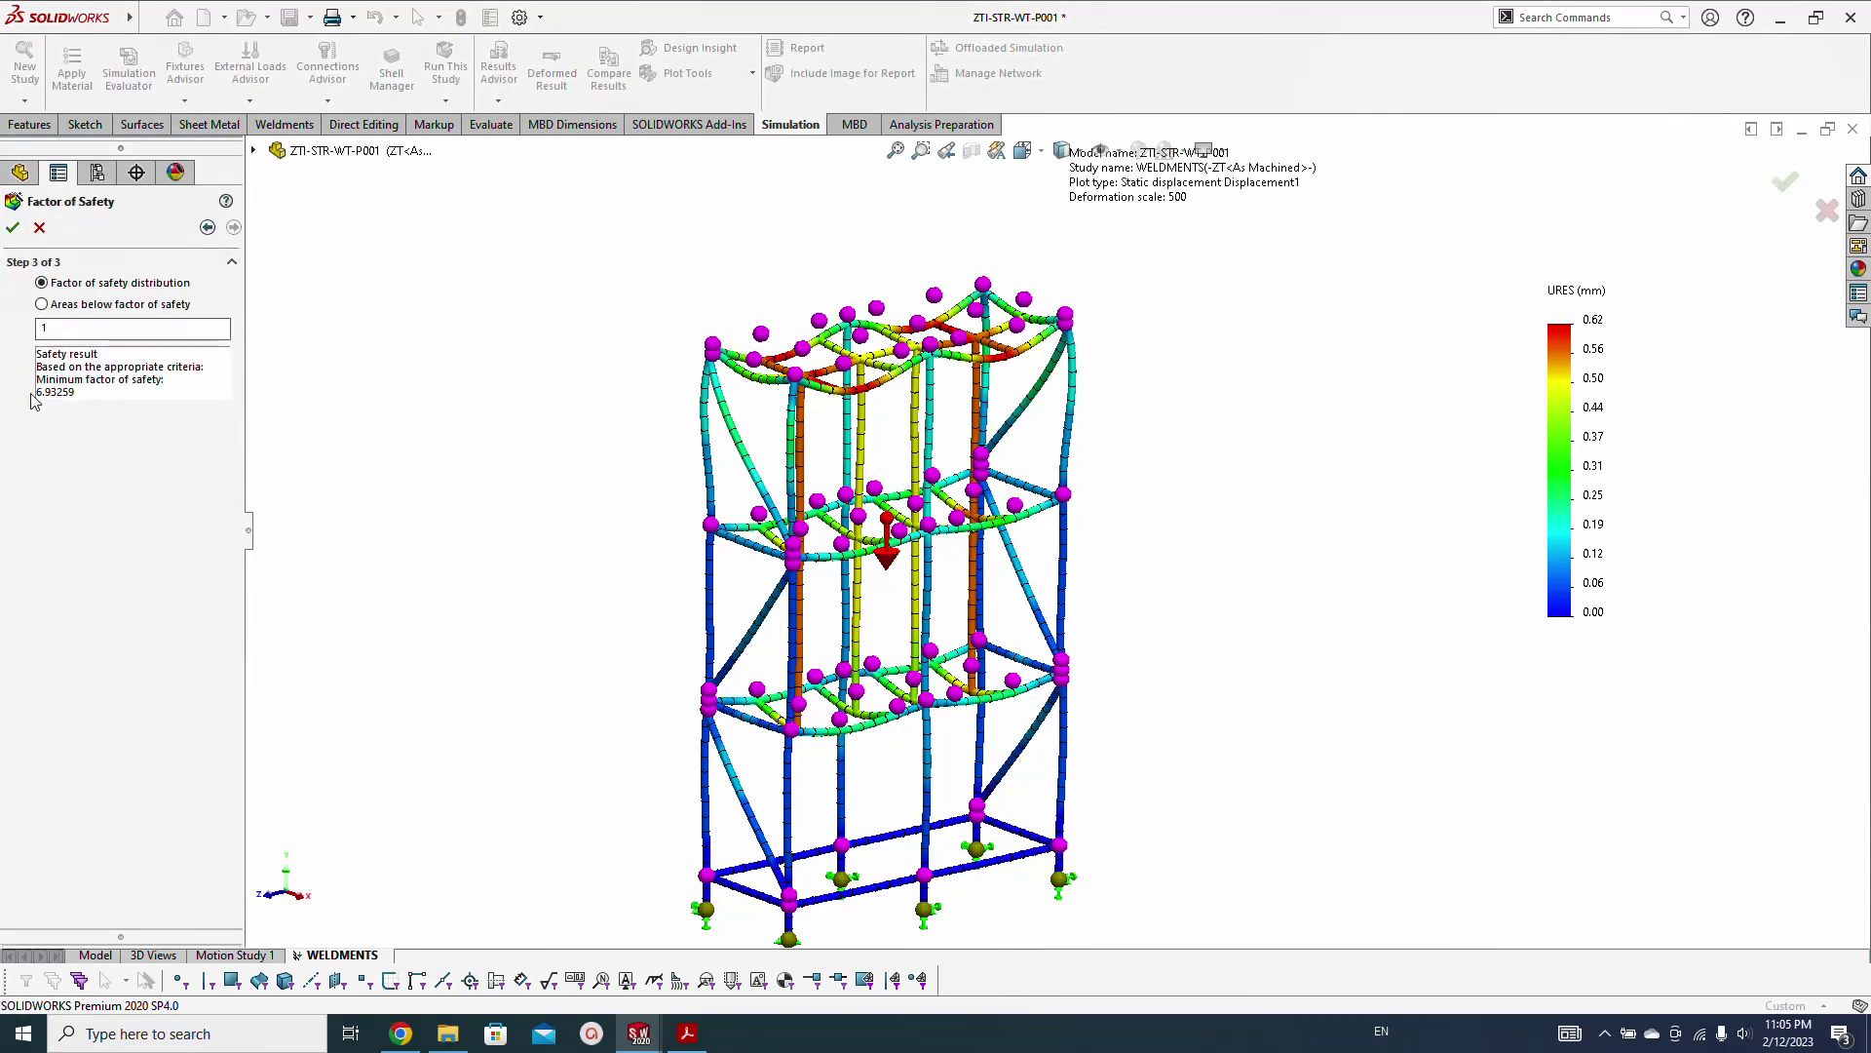
left_click(13, 229)
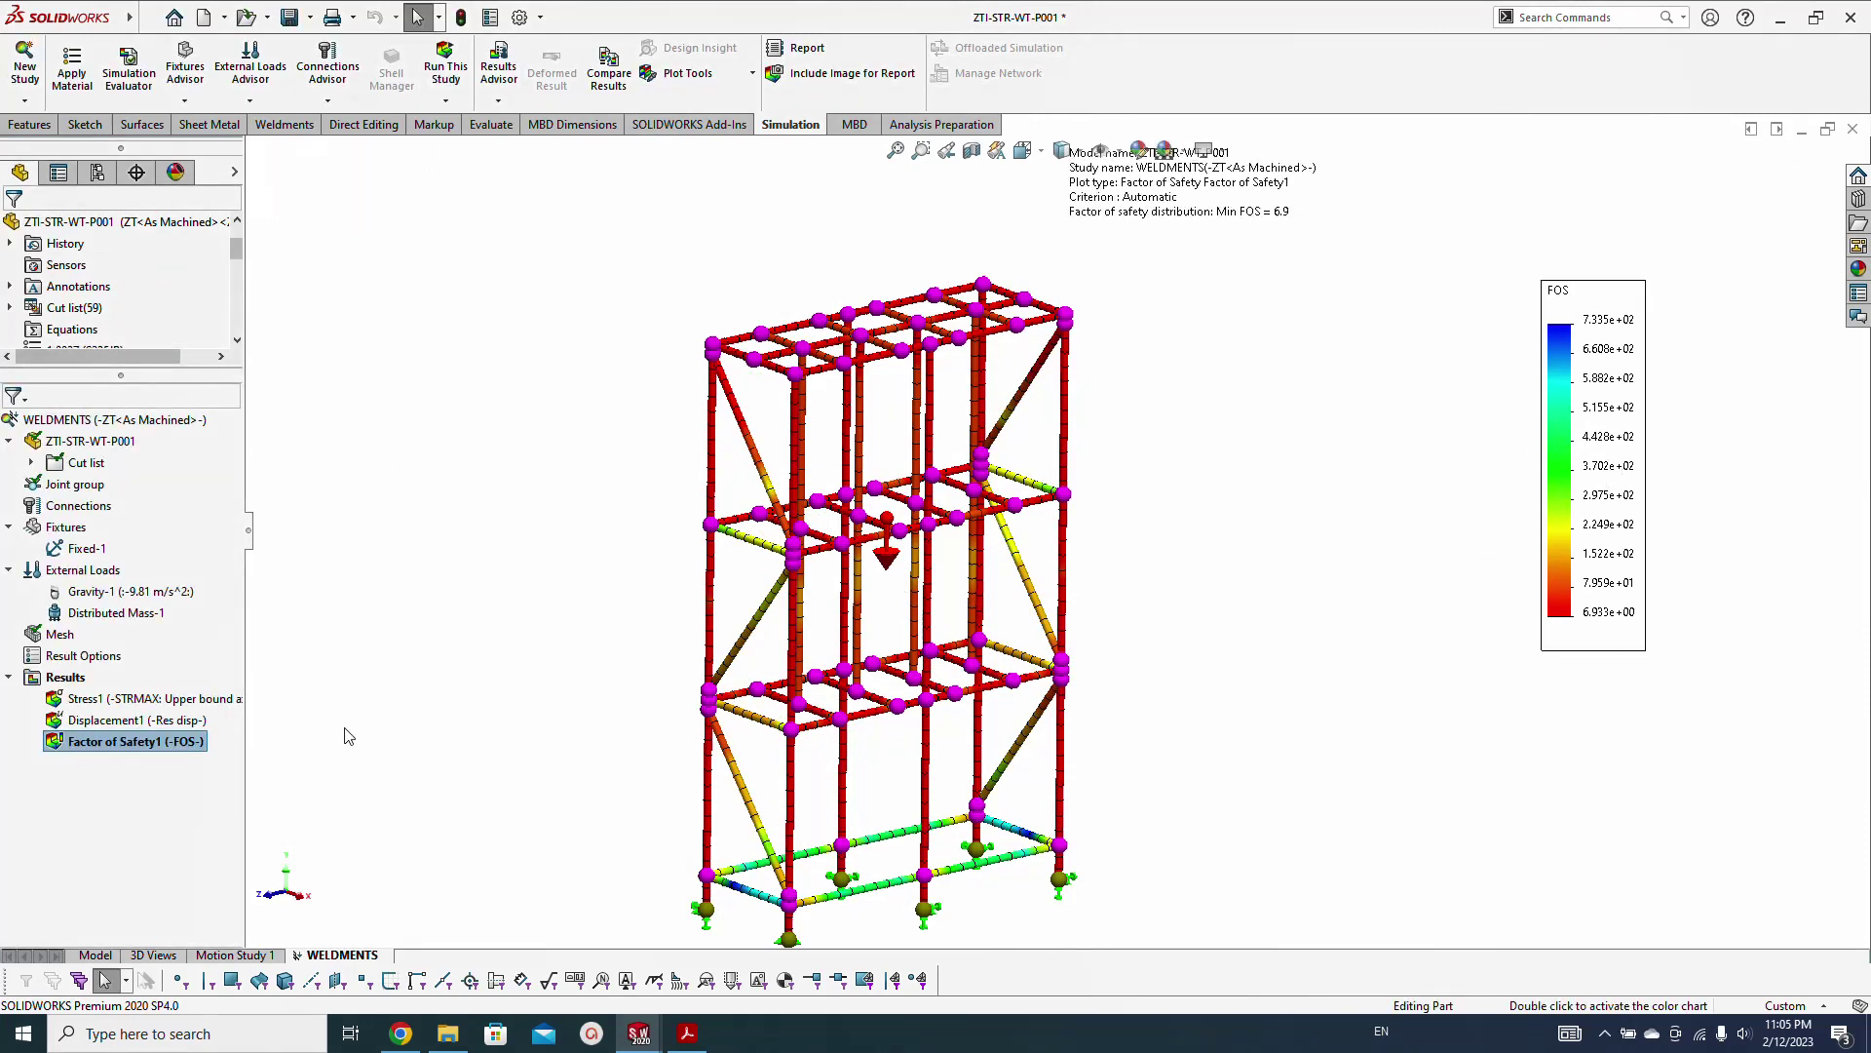
Switch the Factor of Safety1 legend to floating format with a manual maximum of 100
right_click(137, 741)
left_click(117, 508)
left_click(131, 762)
left_click(110, 796)
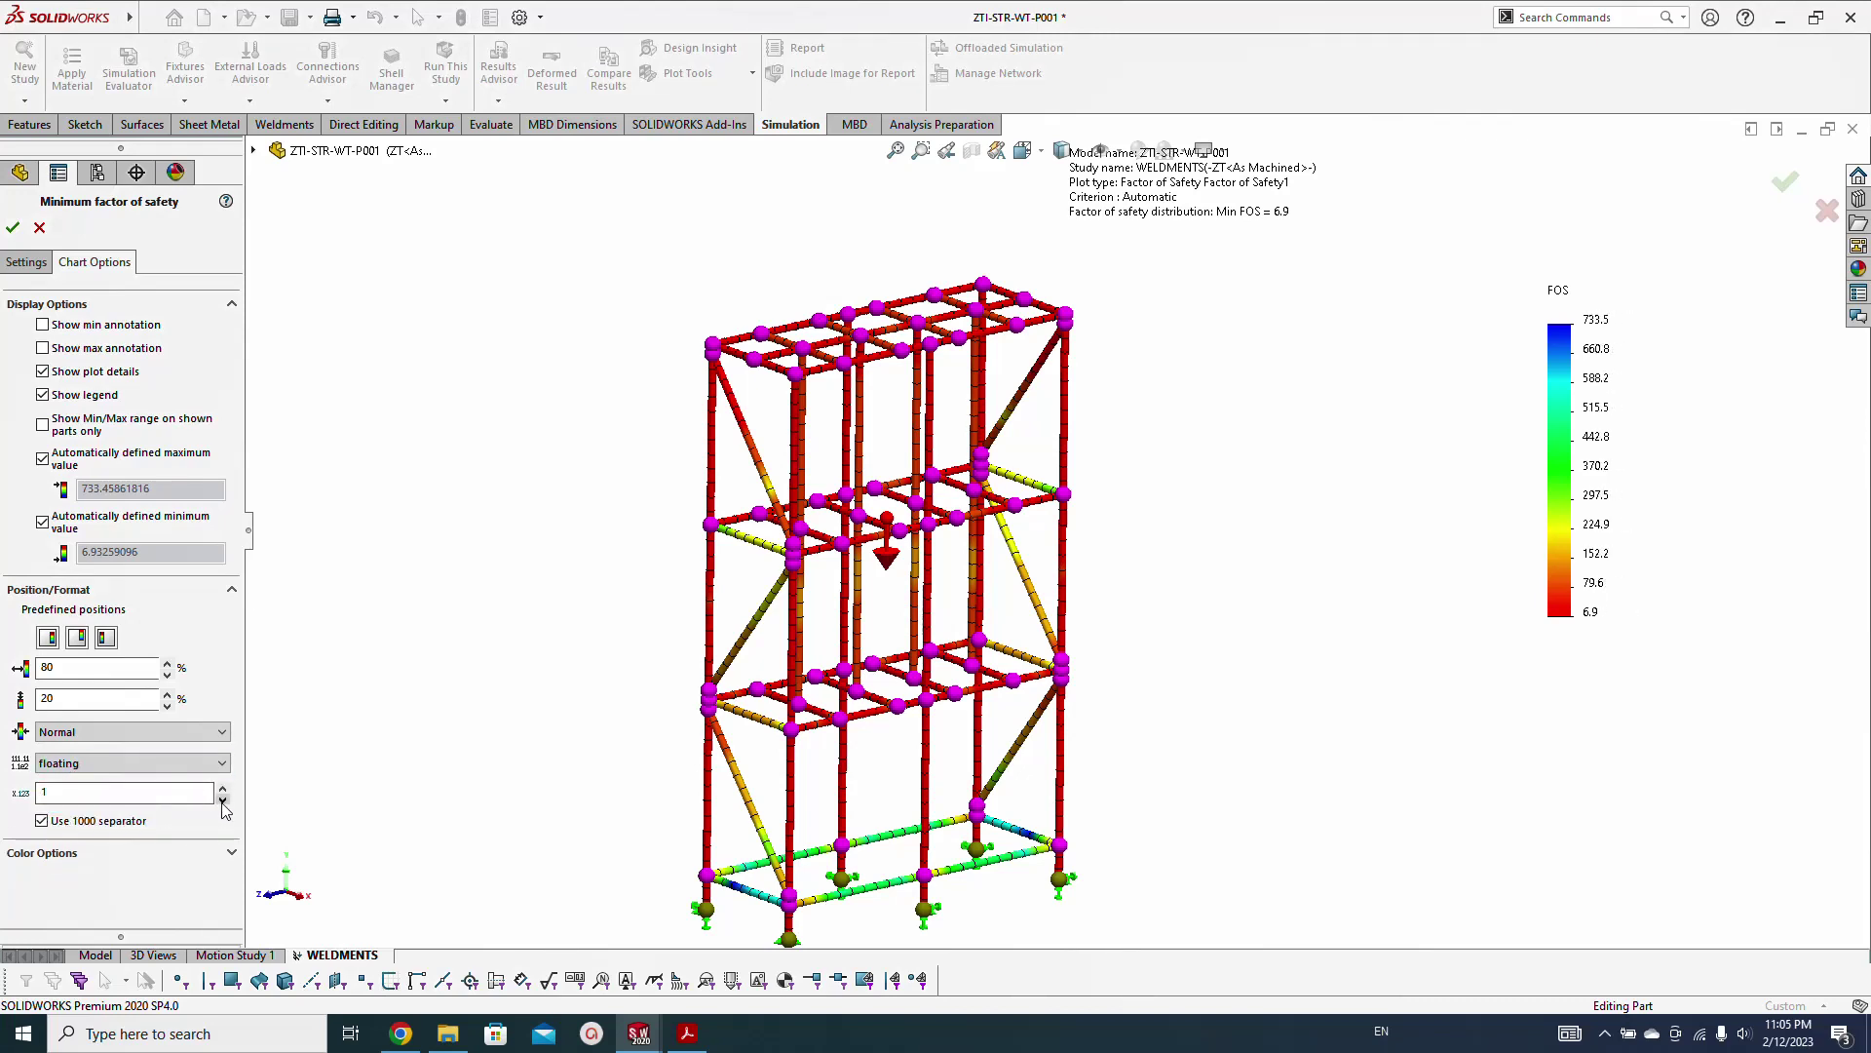
left_click(88, 458)
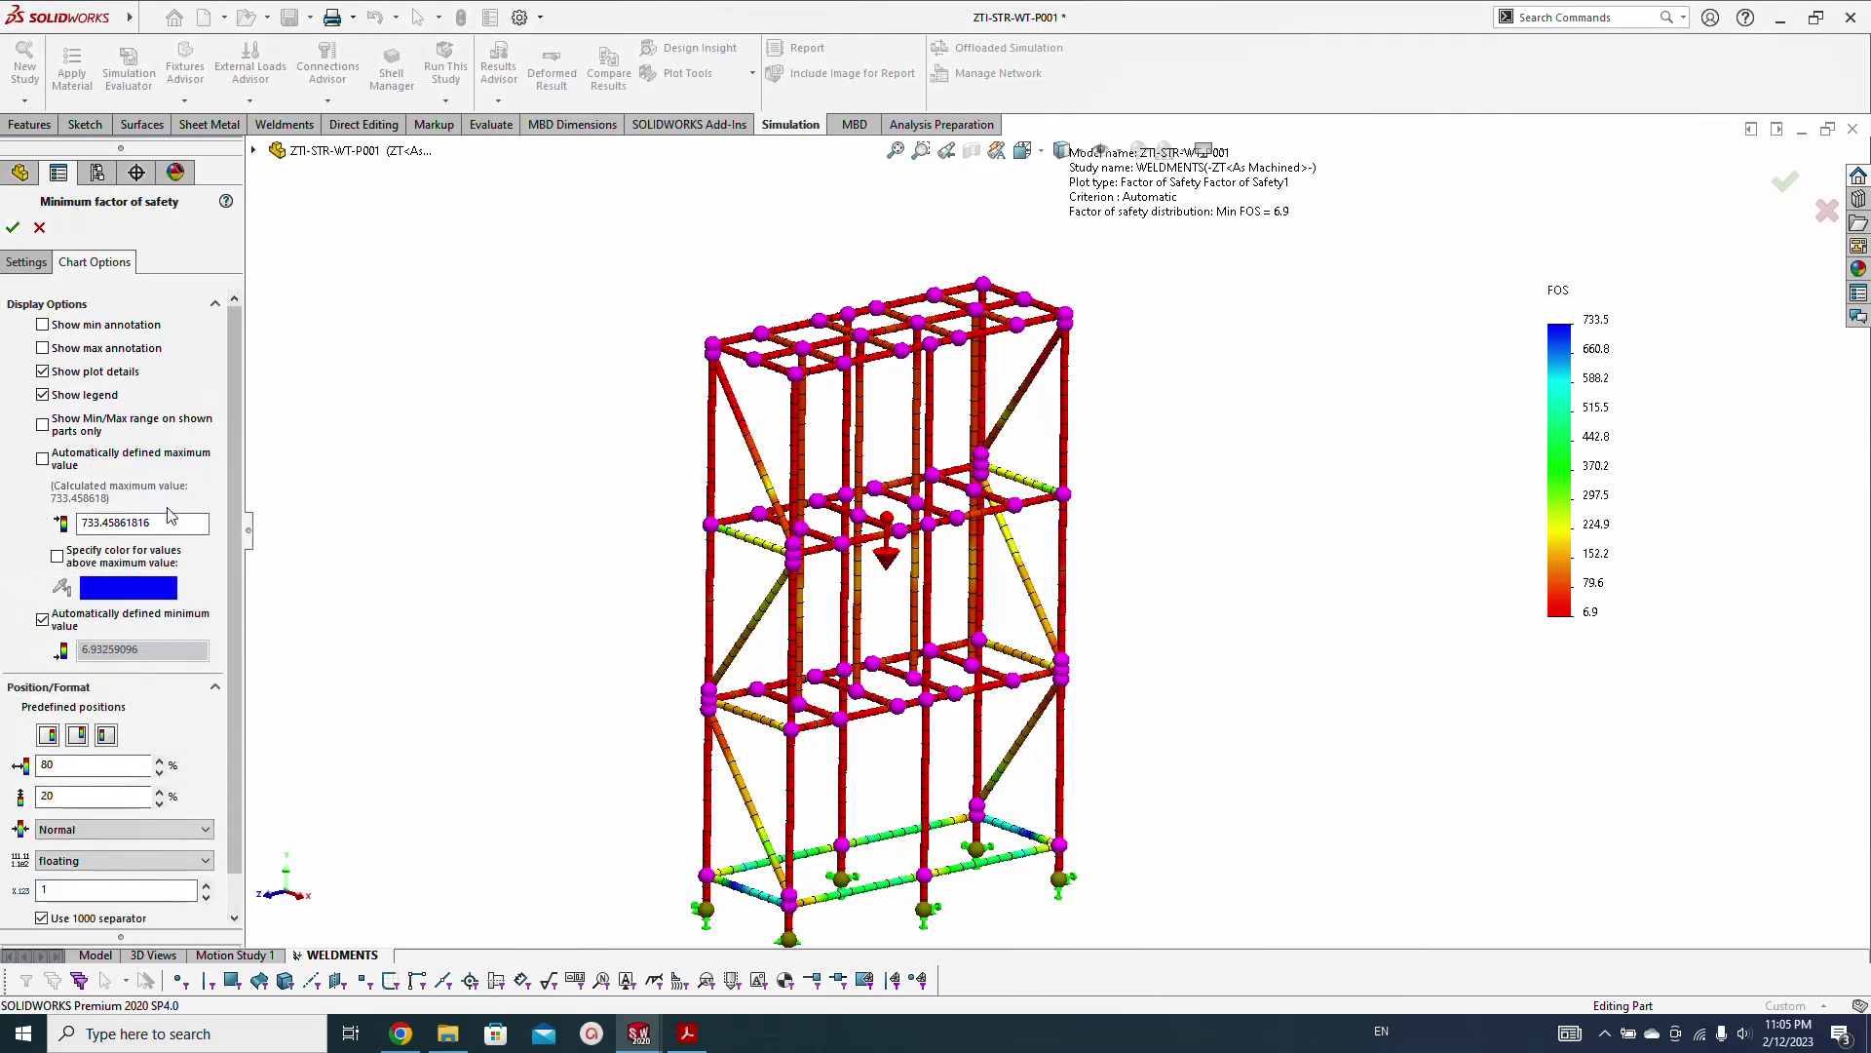
double_click(167, 524)
type("100")
Set the legend minimum to 1, save the part, and redisplay the Stress1 plot
left_click(41, 620)
double_click(169, 683)
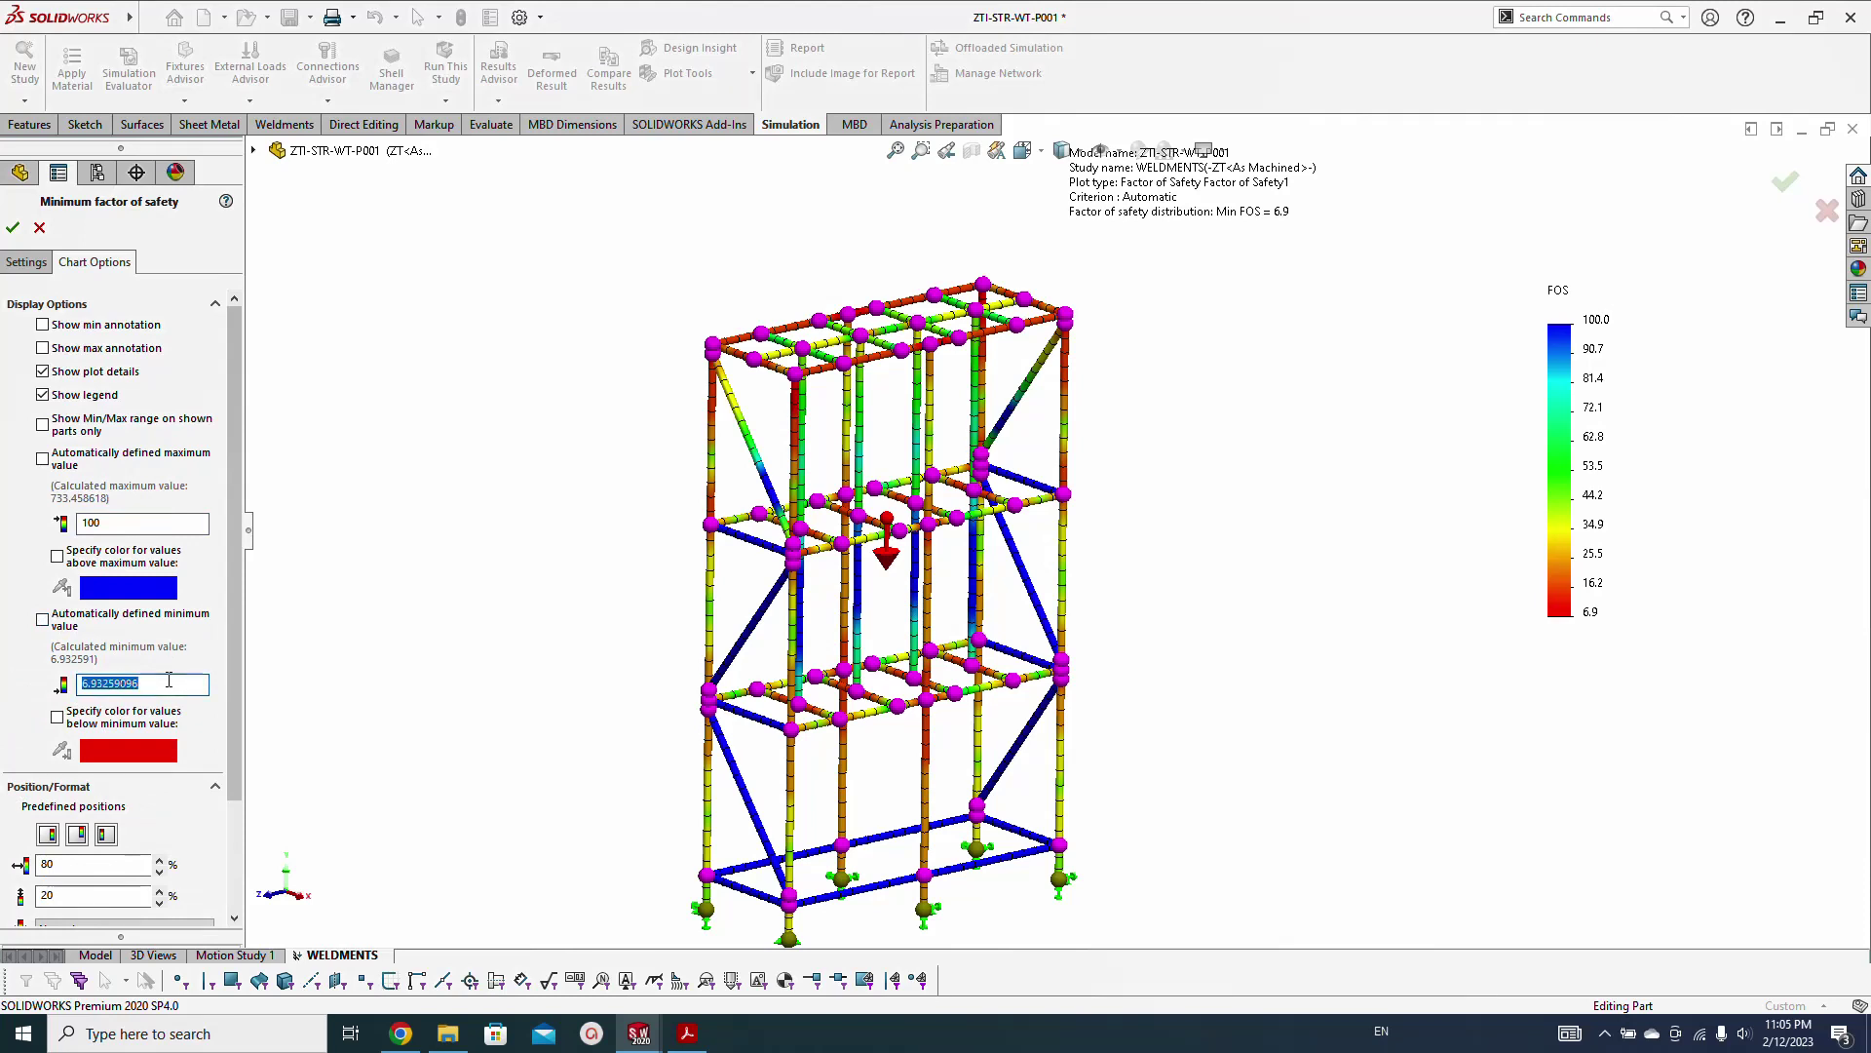
type("1")
left_click(156, 523)
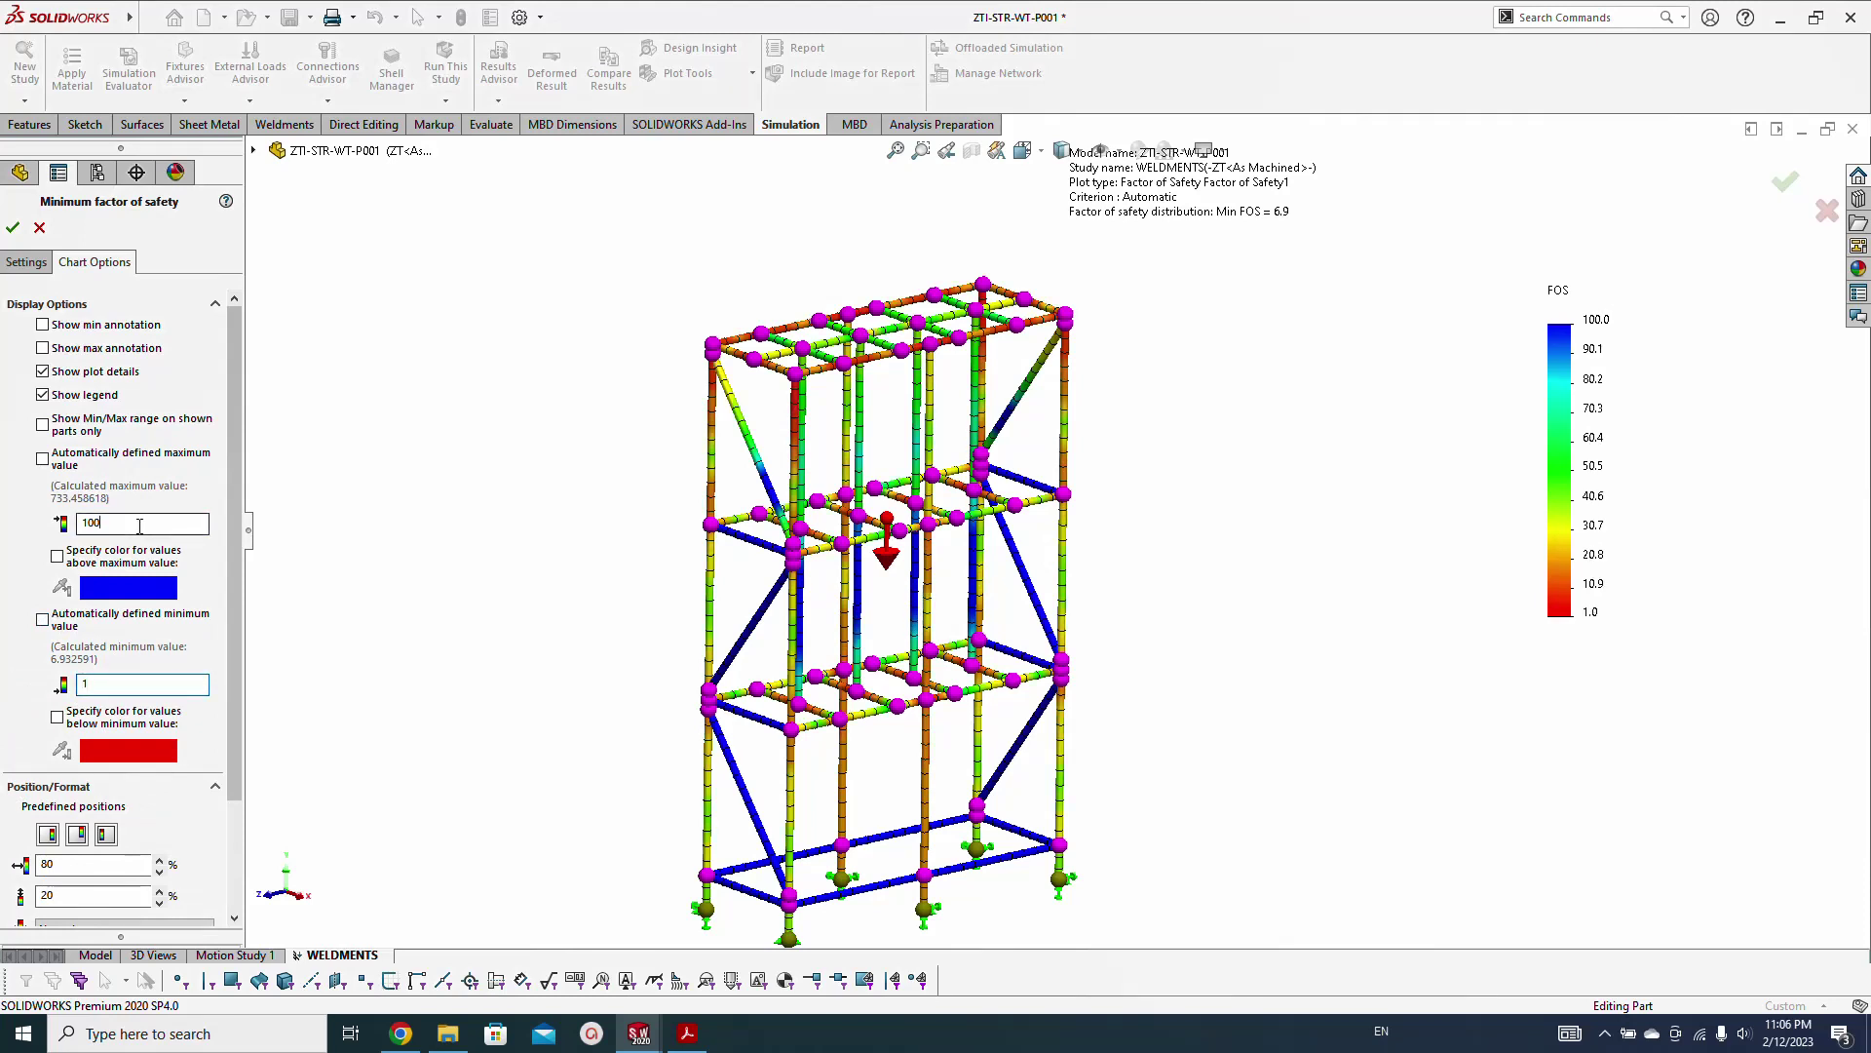
left_click(13, 227)
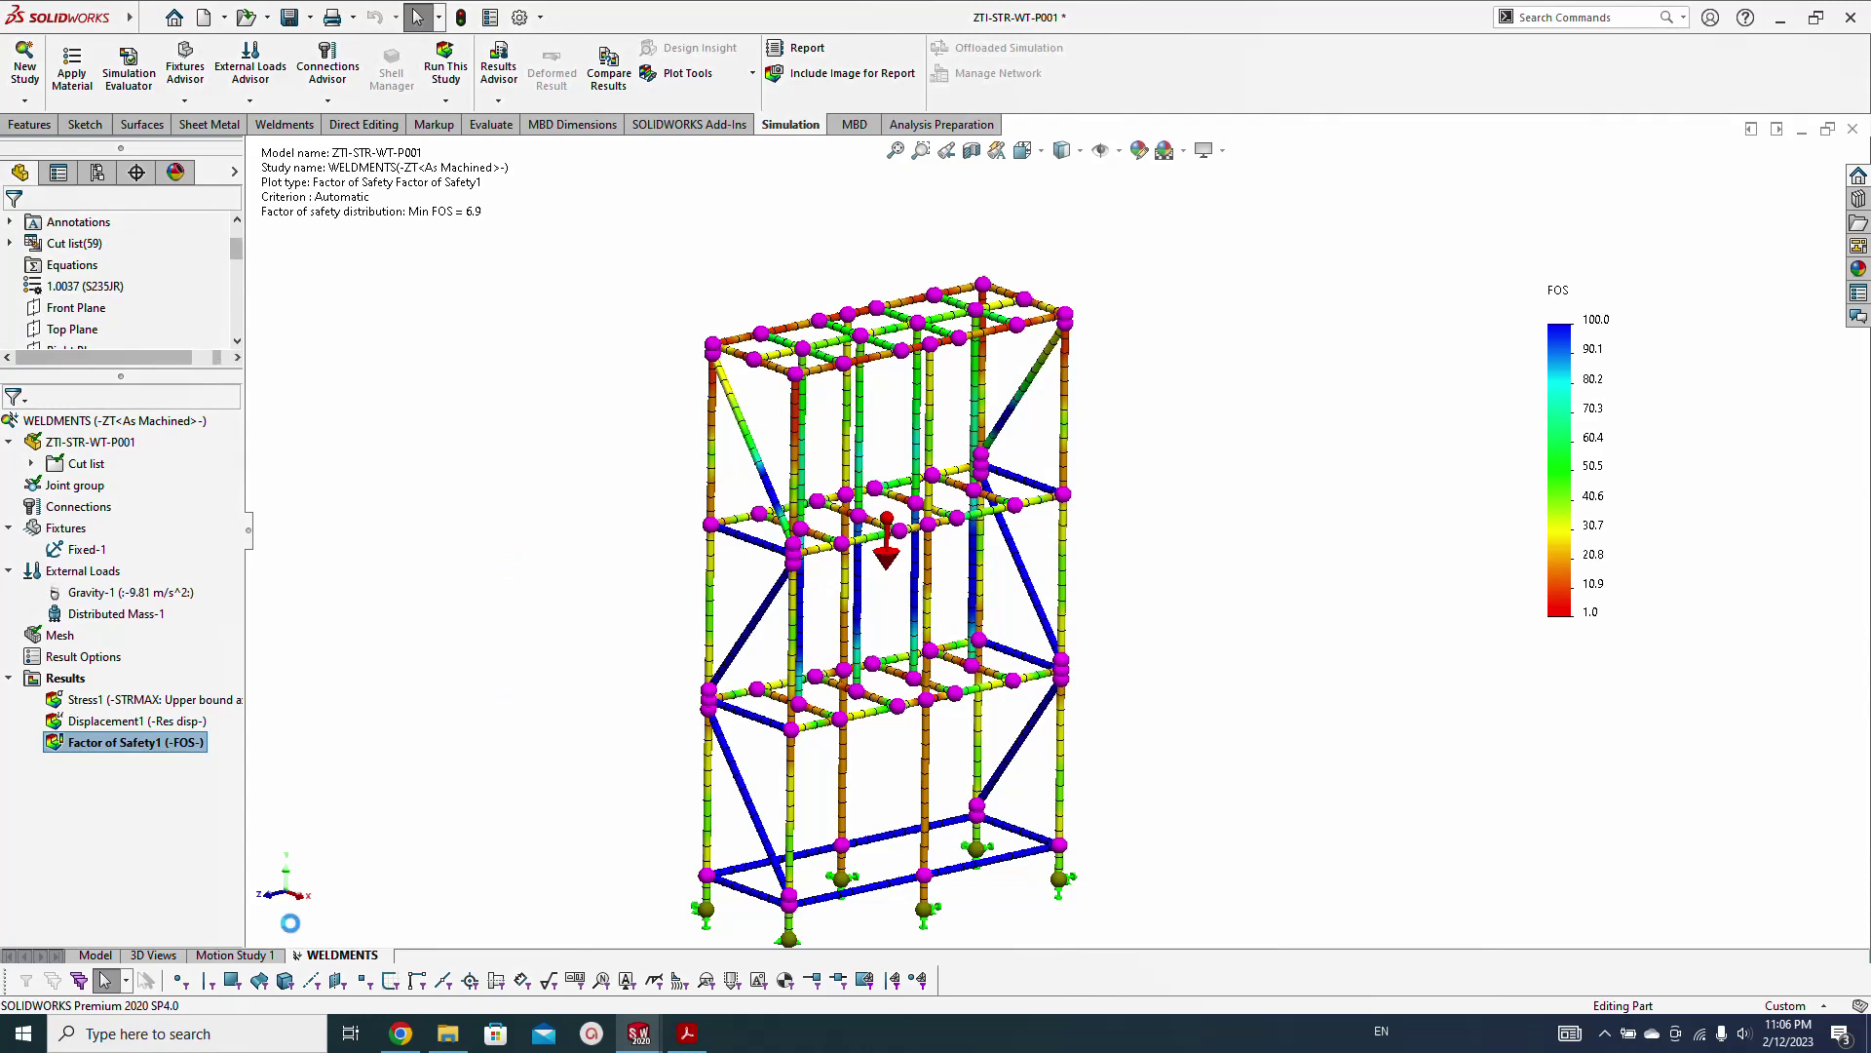
key("ctrl+s")
double_click(151, 696)
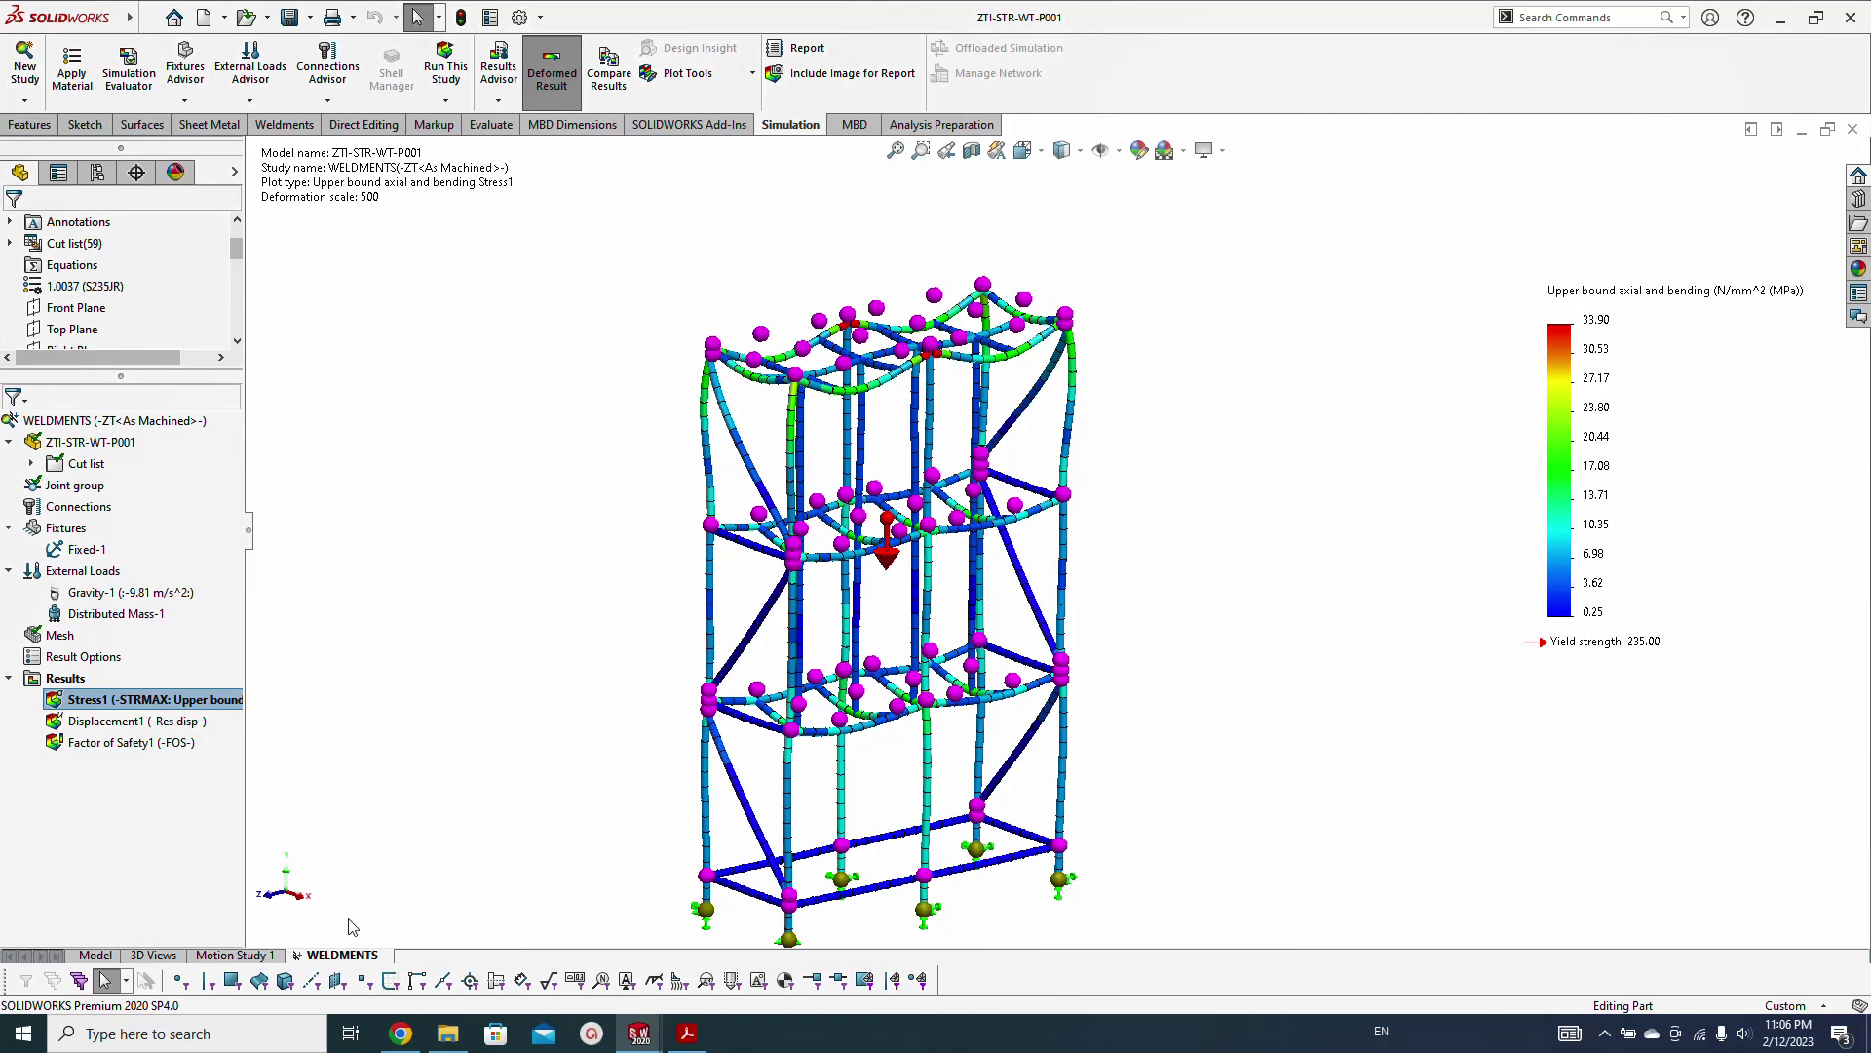
Add a new Static simulation study named 'SOLID BODIES' from the study tab
right_click(459, 960)
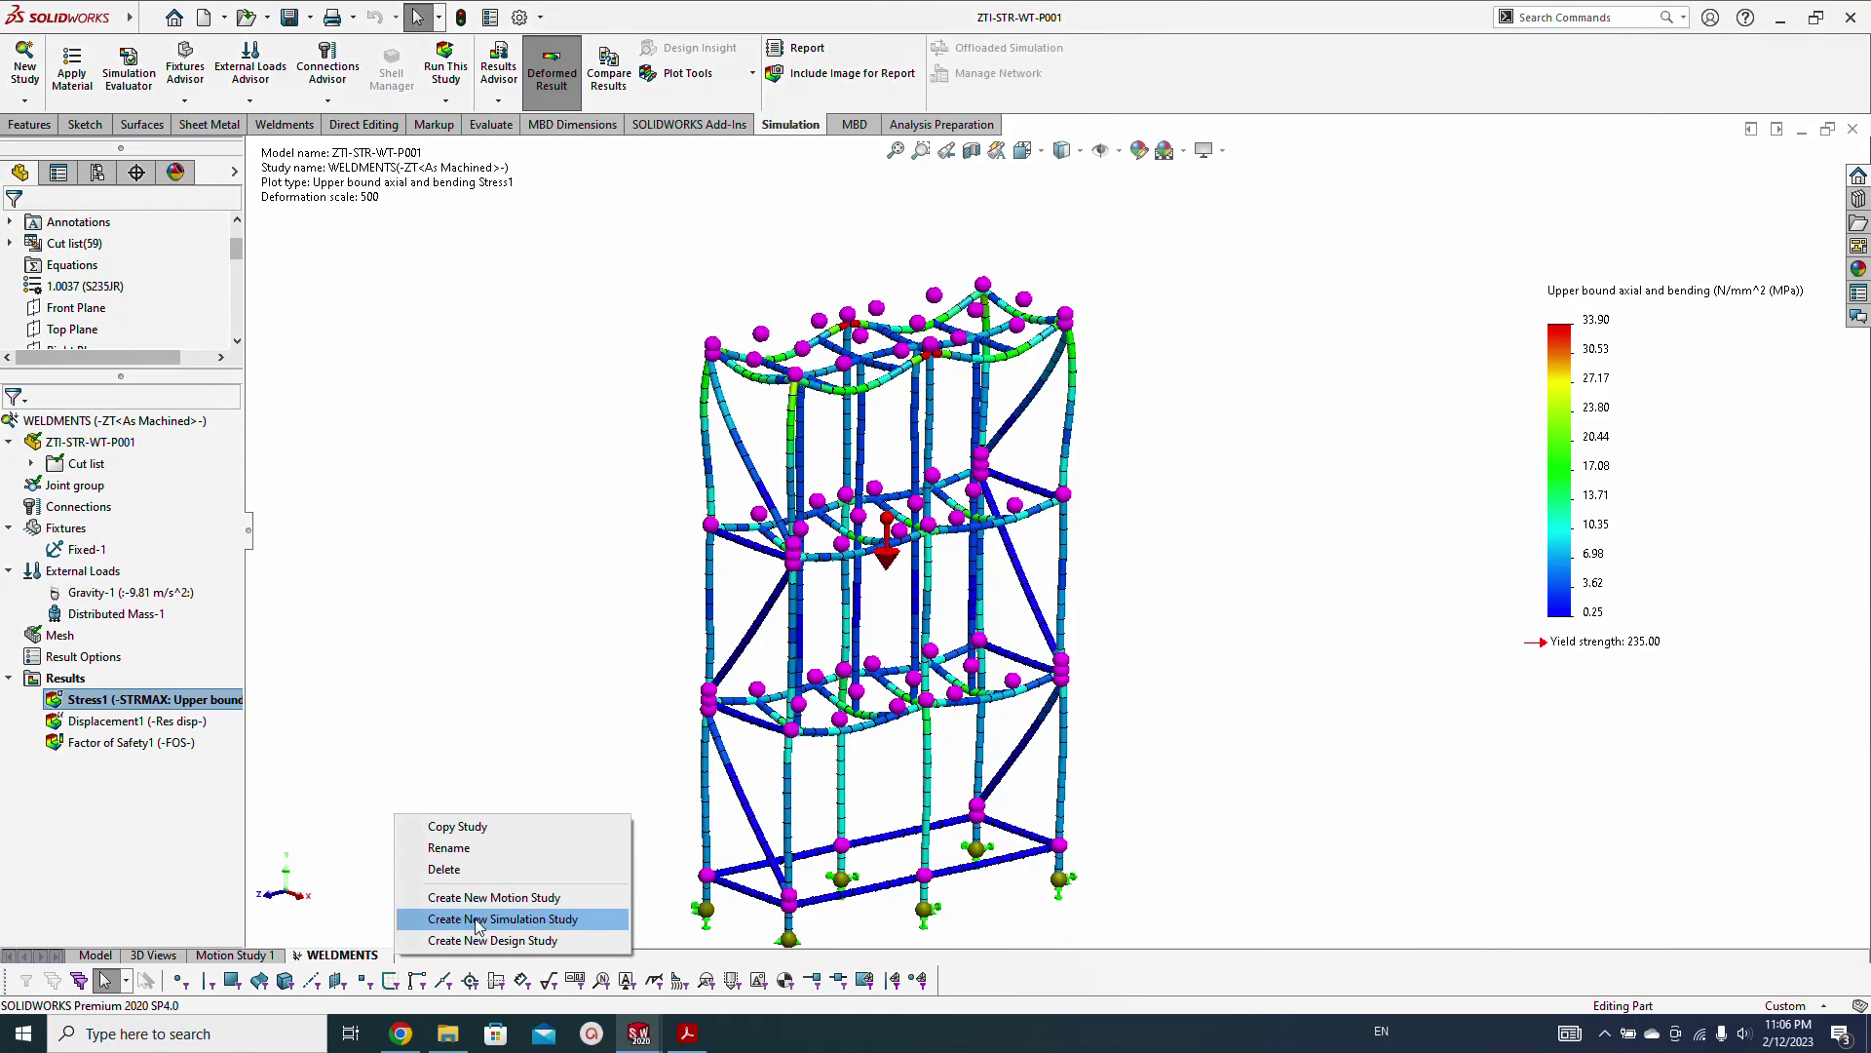
left_click(478, 922)
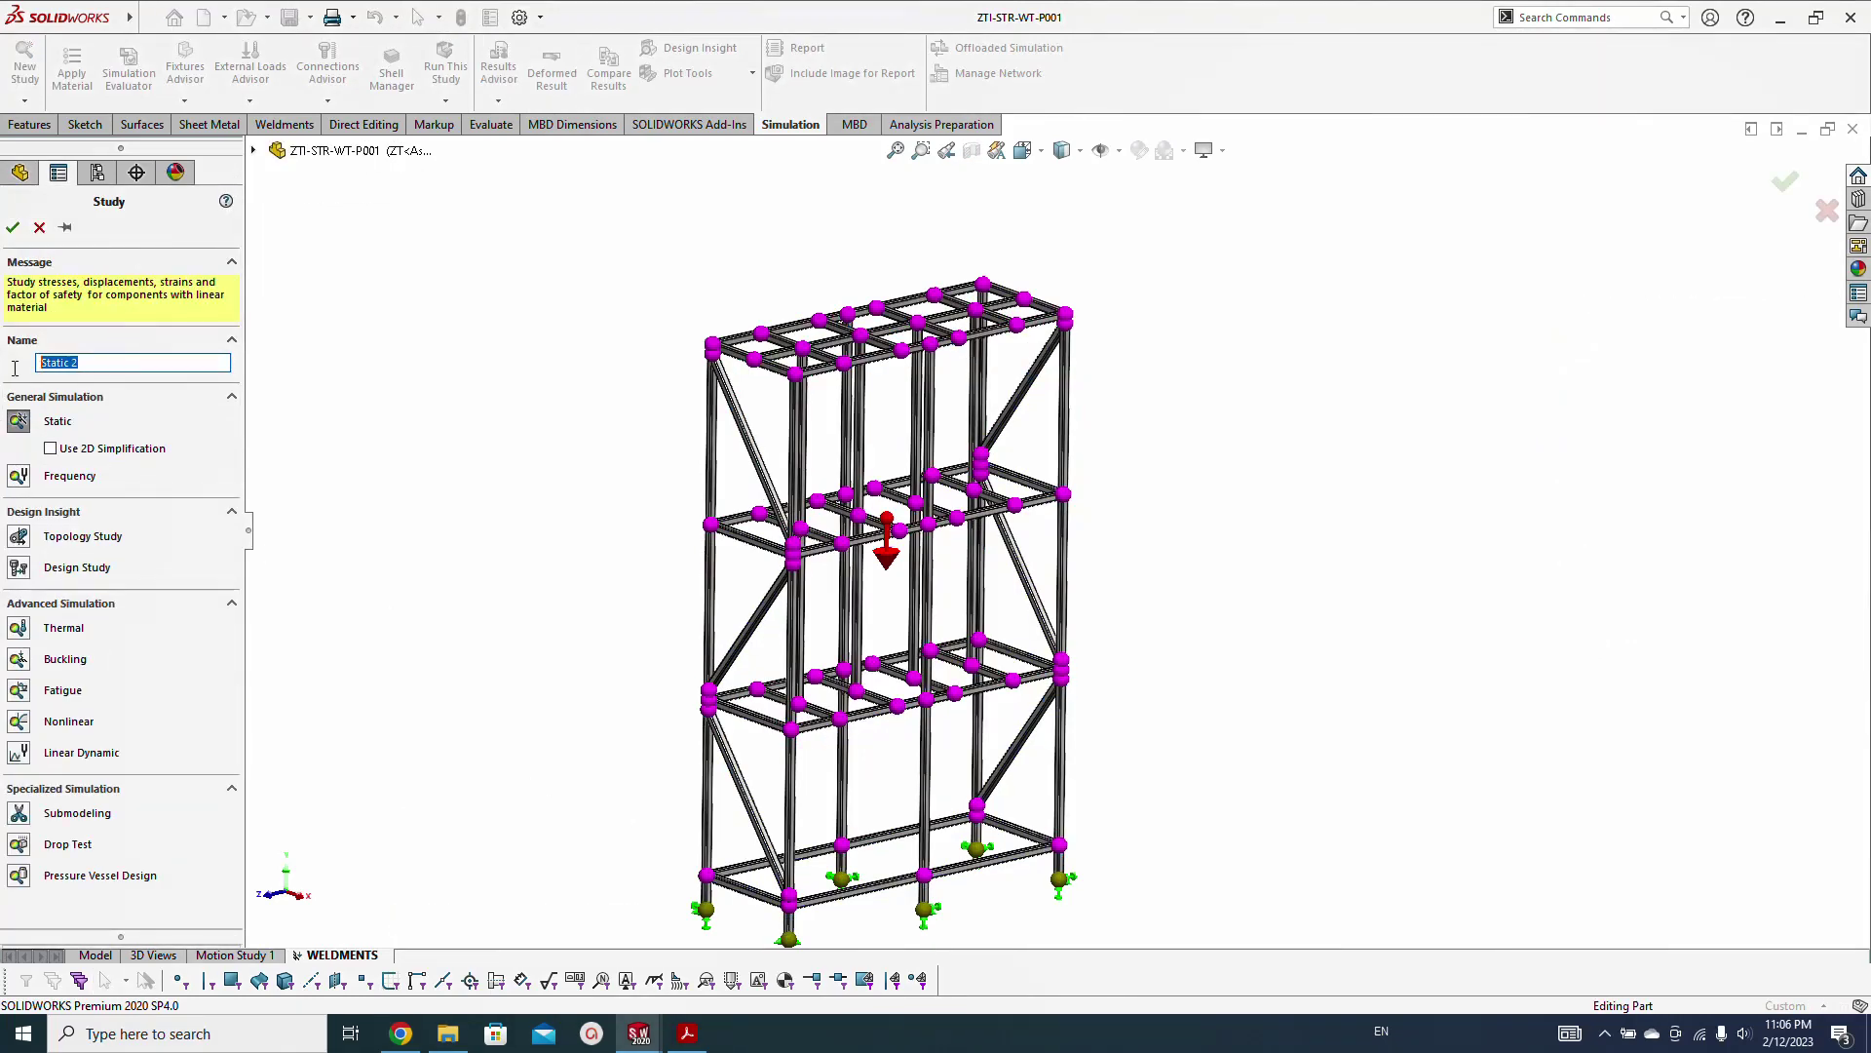
type("SOLID BODIES")
left_click(11, 230)
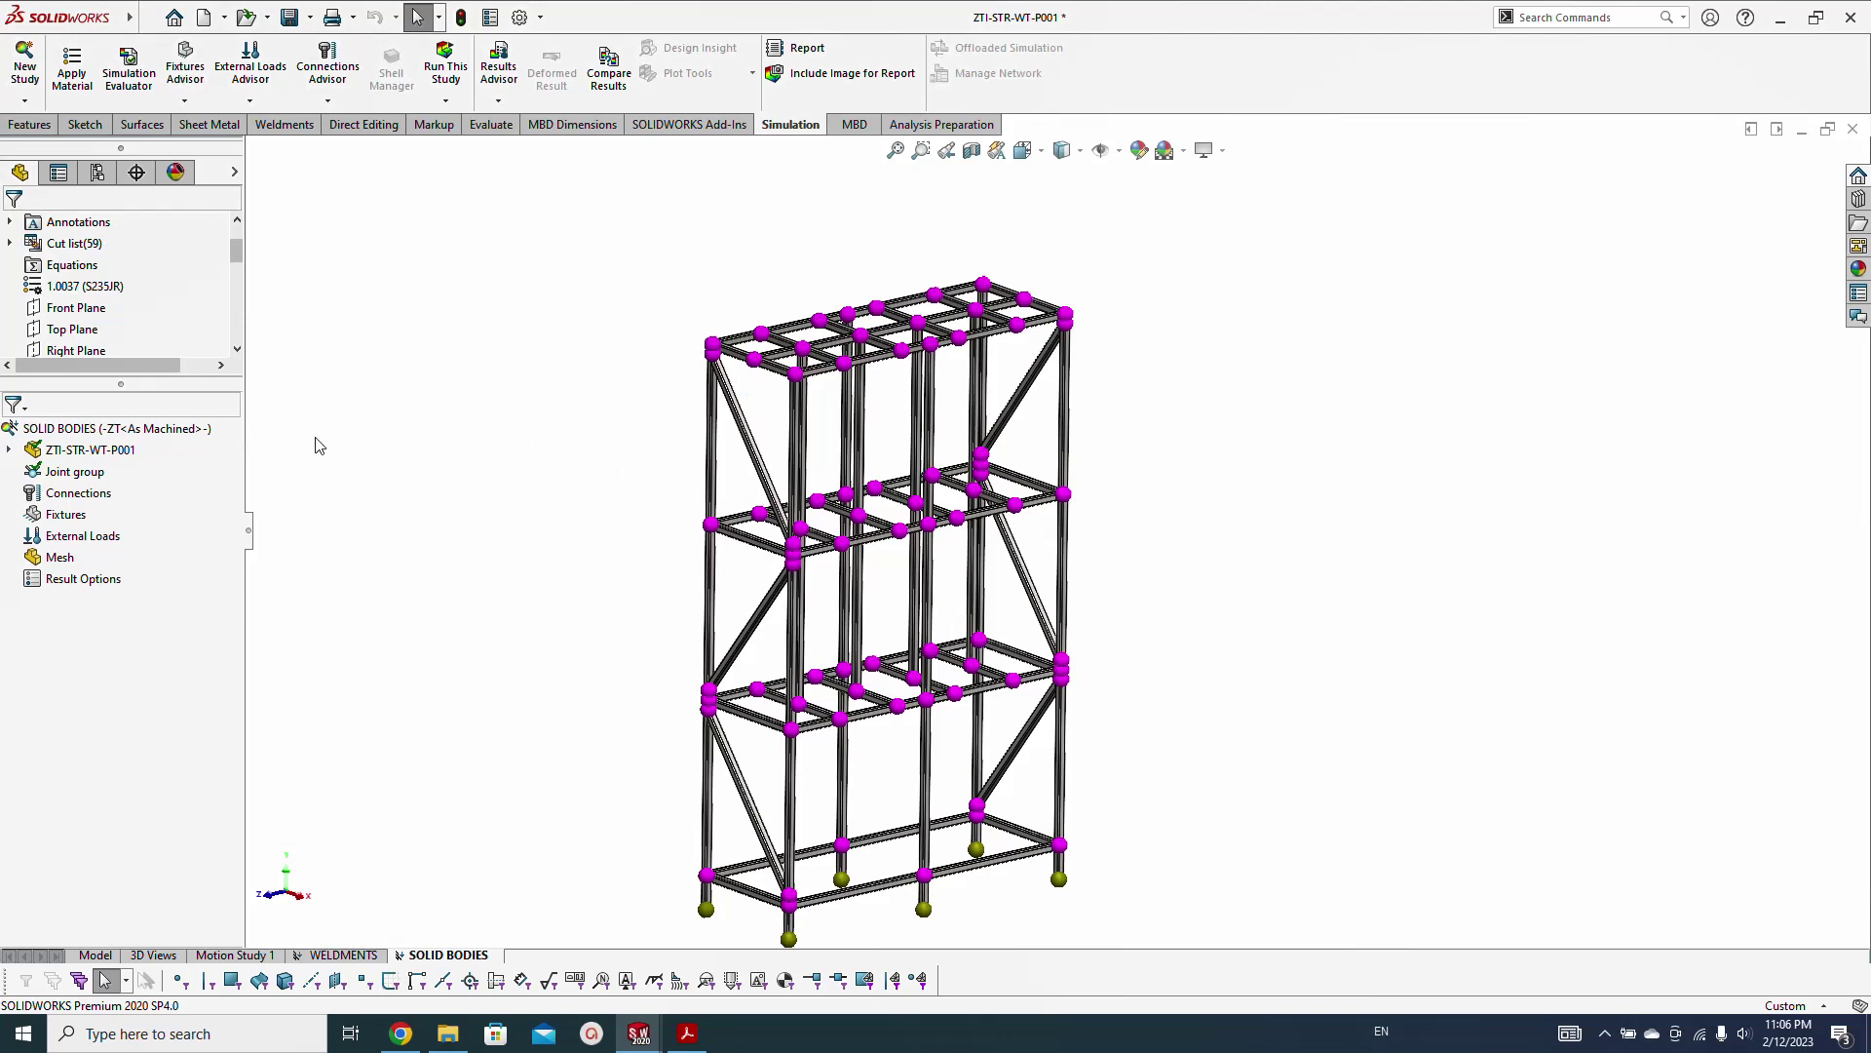
Delete the part's Cut list from the study tree
right_click(56, 475)
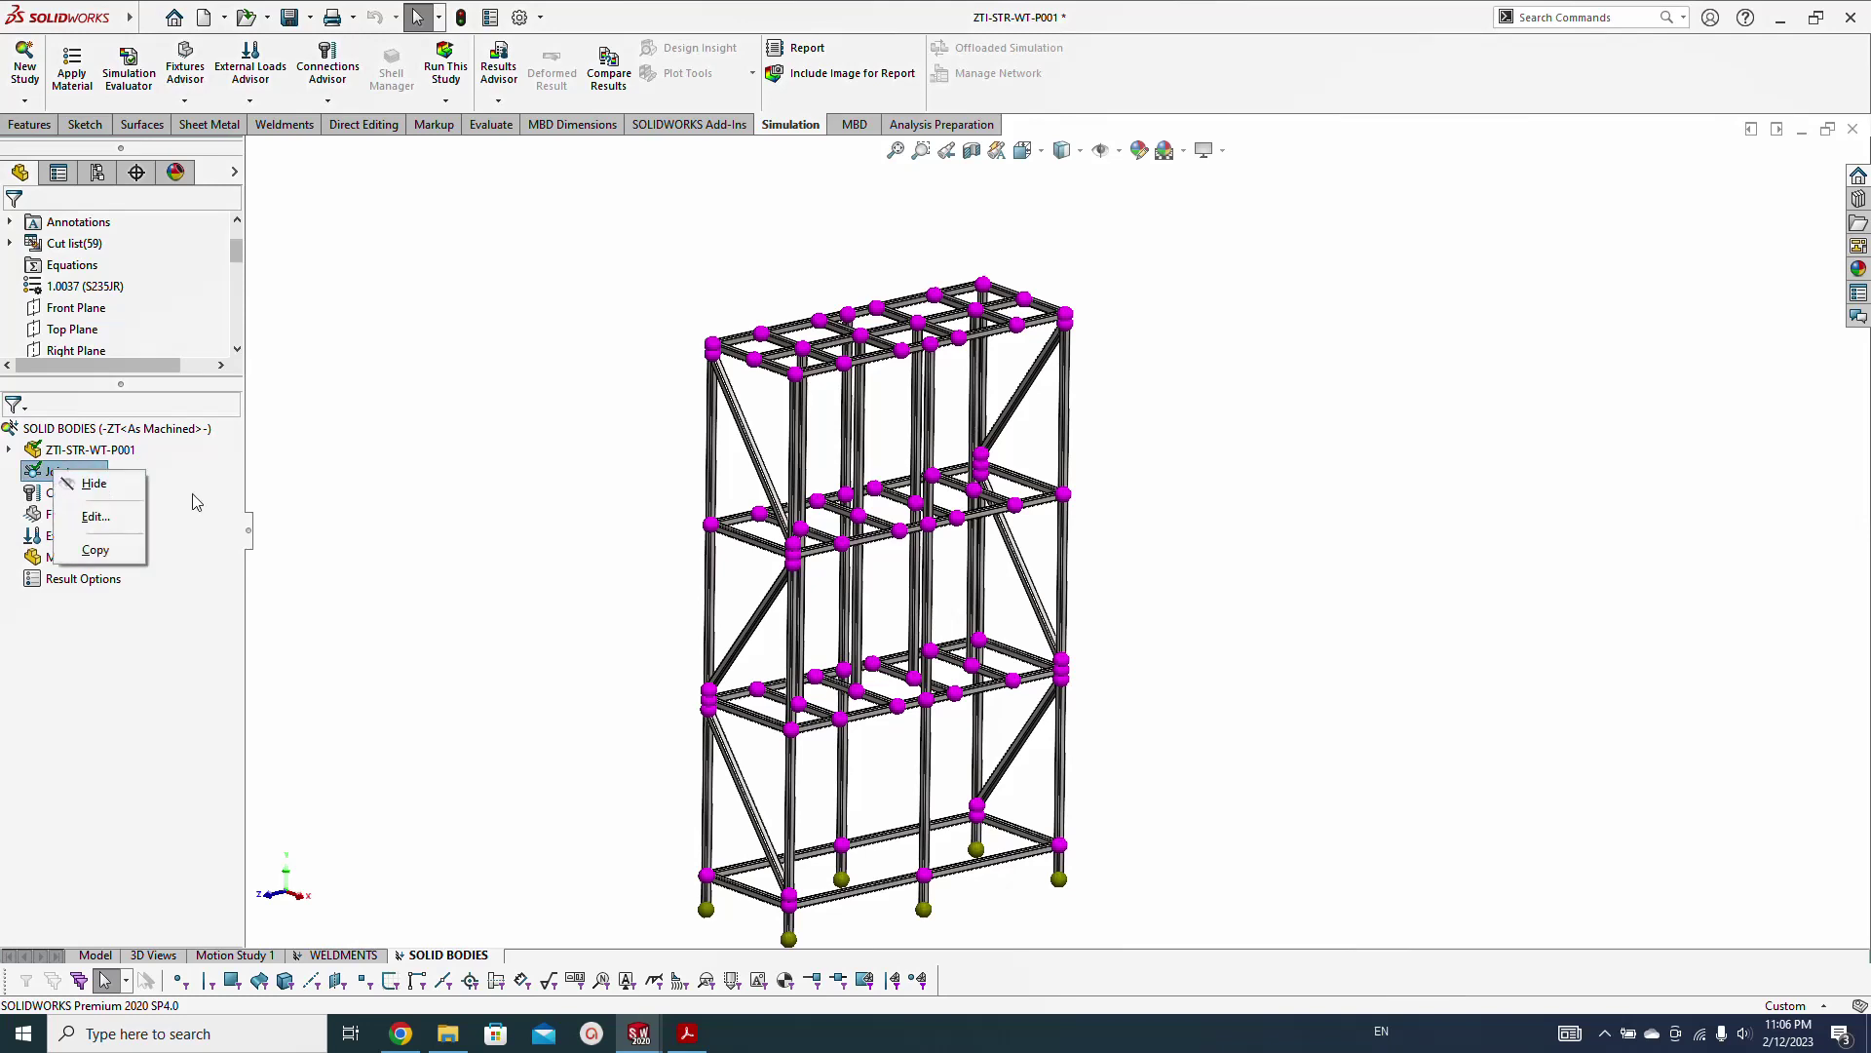
left_click(32, 458)
left_click(8, 451)
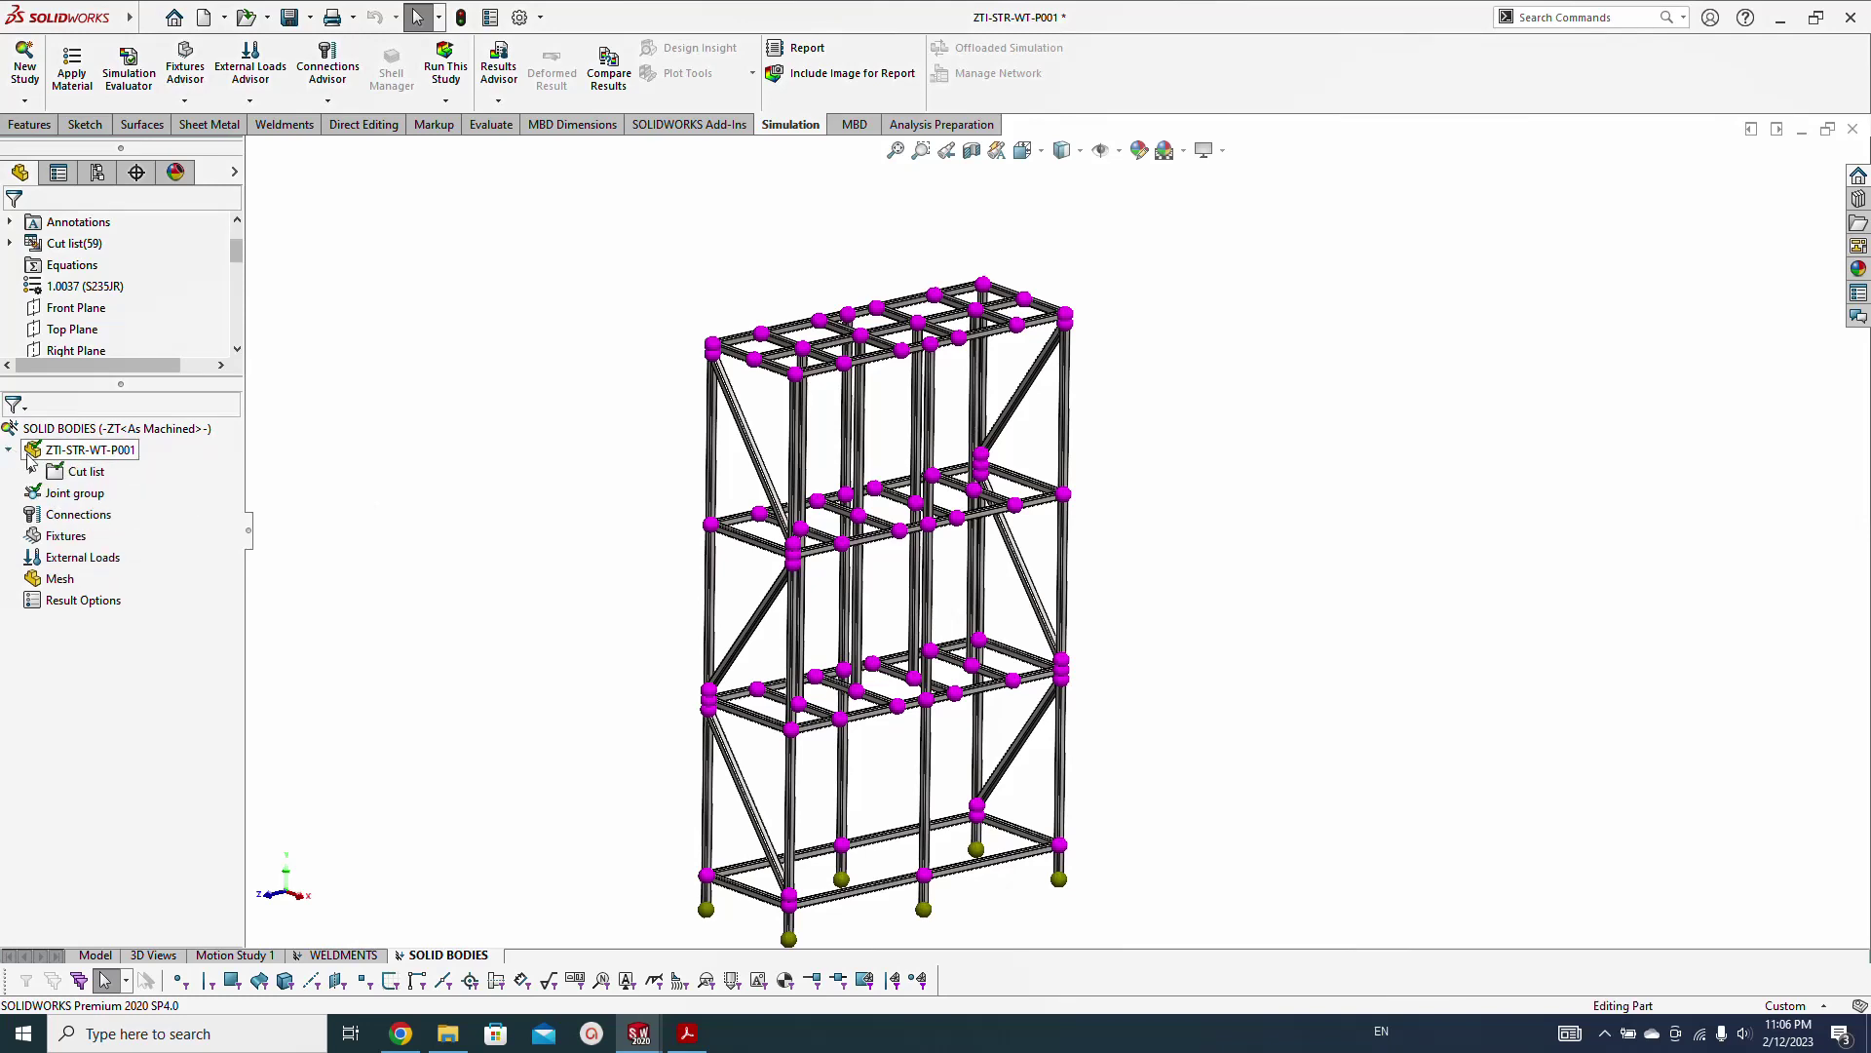
right_click(84, 472)
left_click(136, 482)
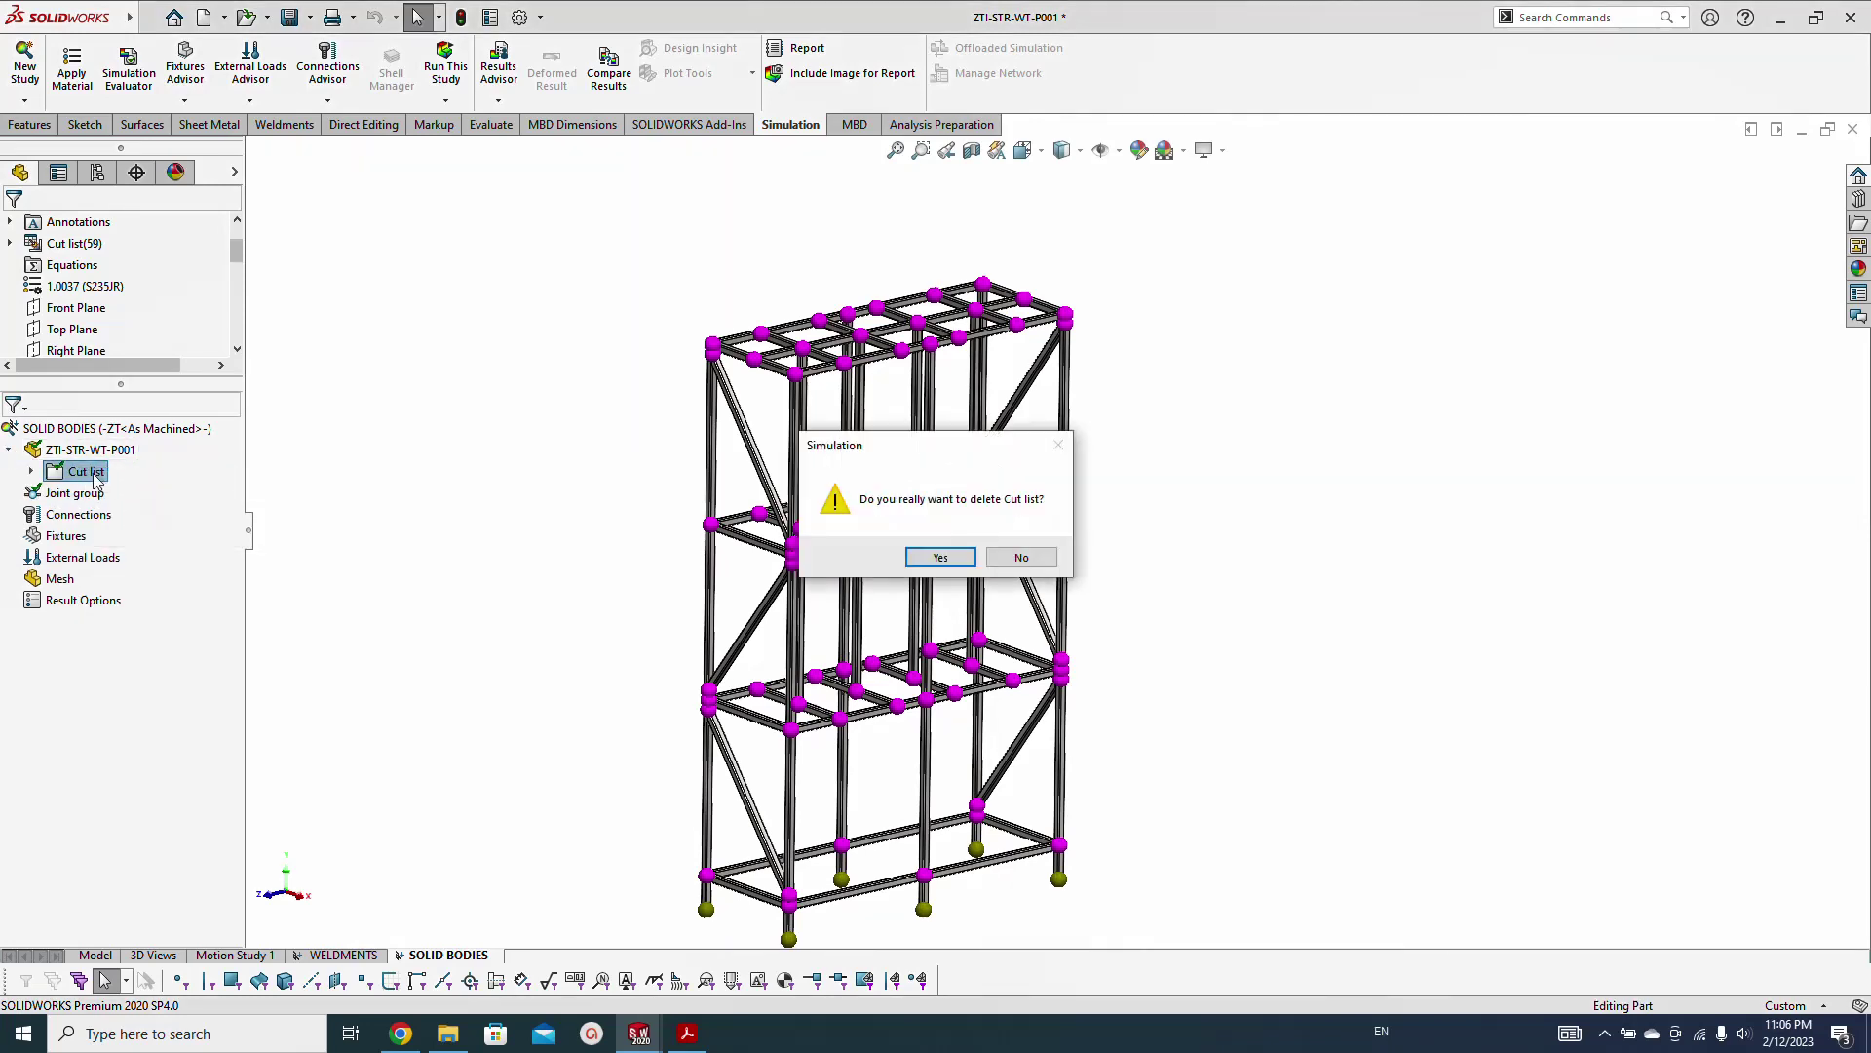
left_click(910, 558)
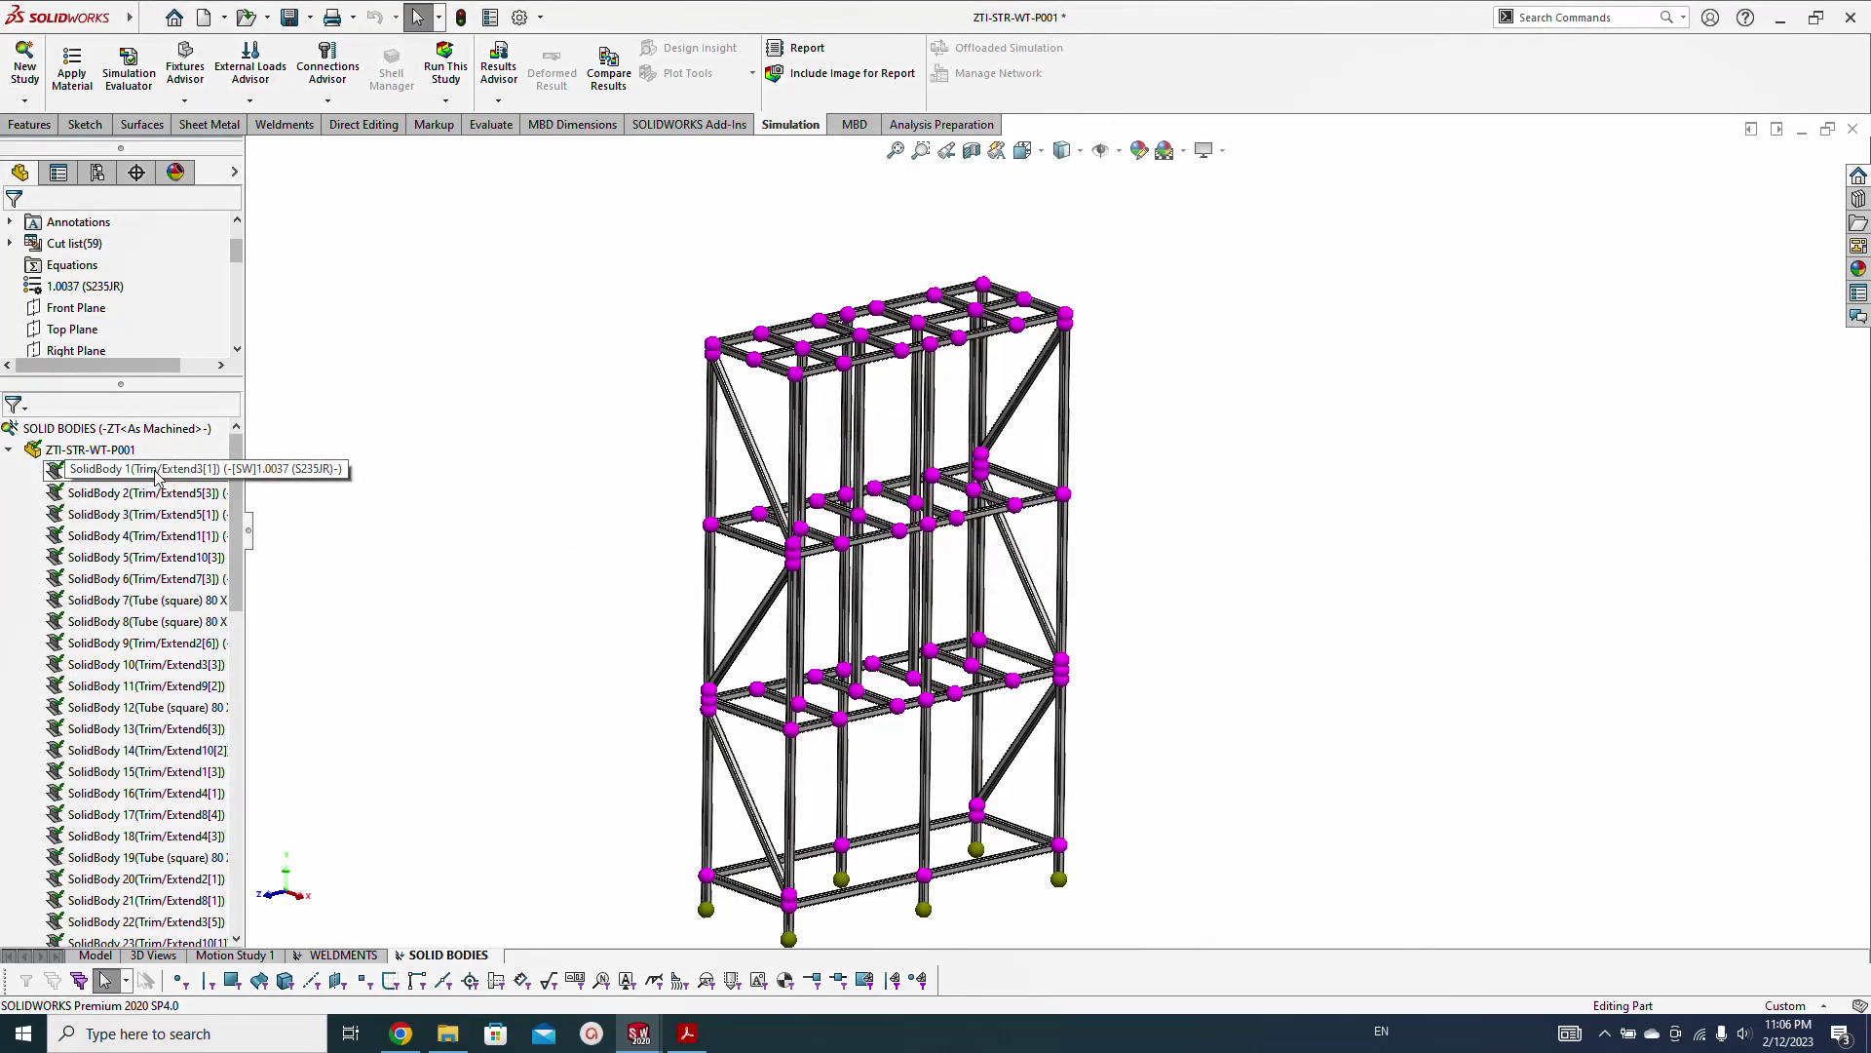
Treat all the frame's SolidBody entries as solids instead of beams
scroll(136, 488, "down", 2)
scroll(145, 526, "down", 10)
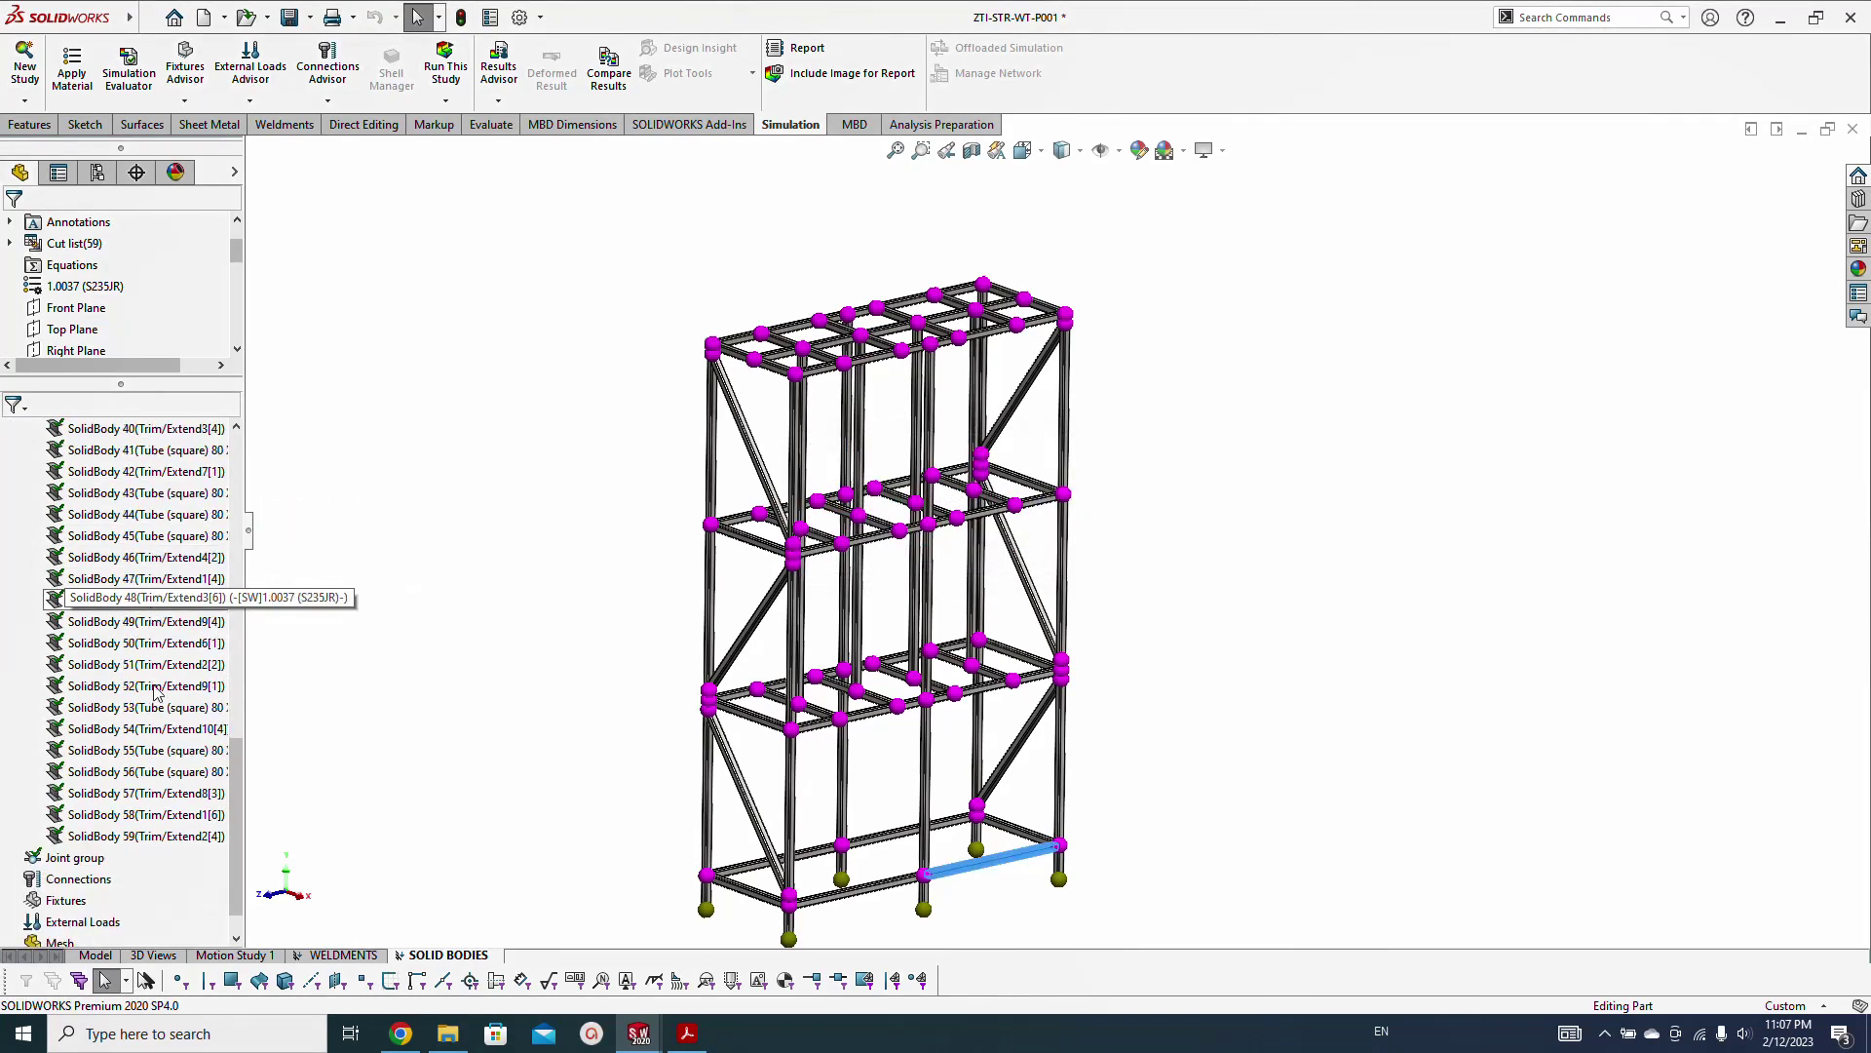
left_click(105, 844, "shift")
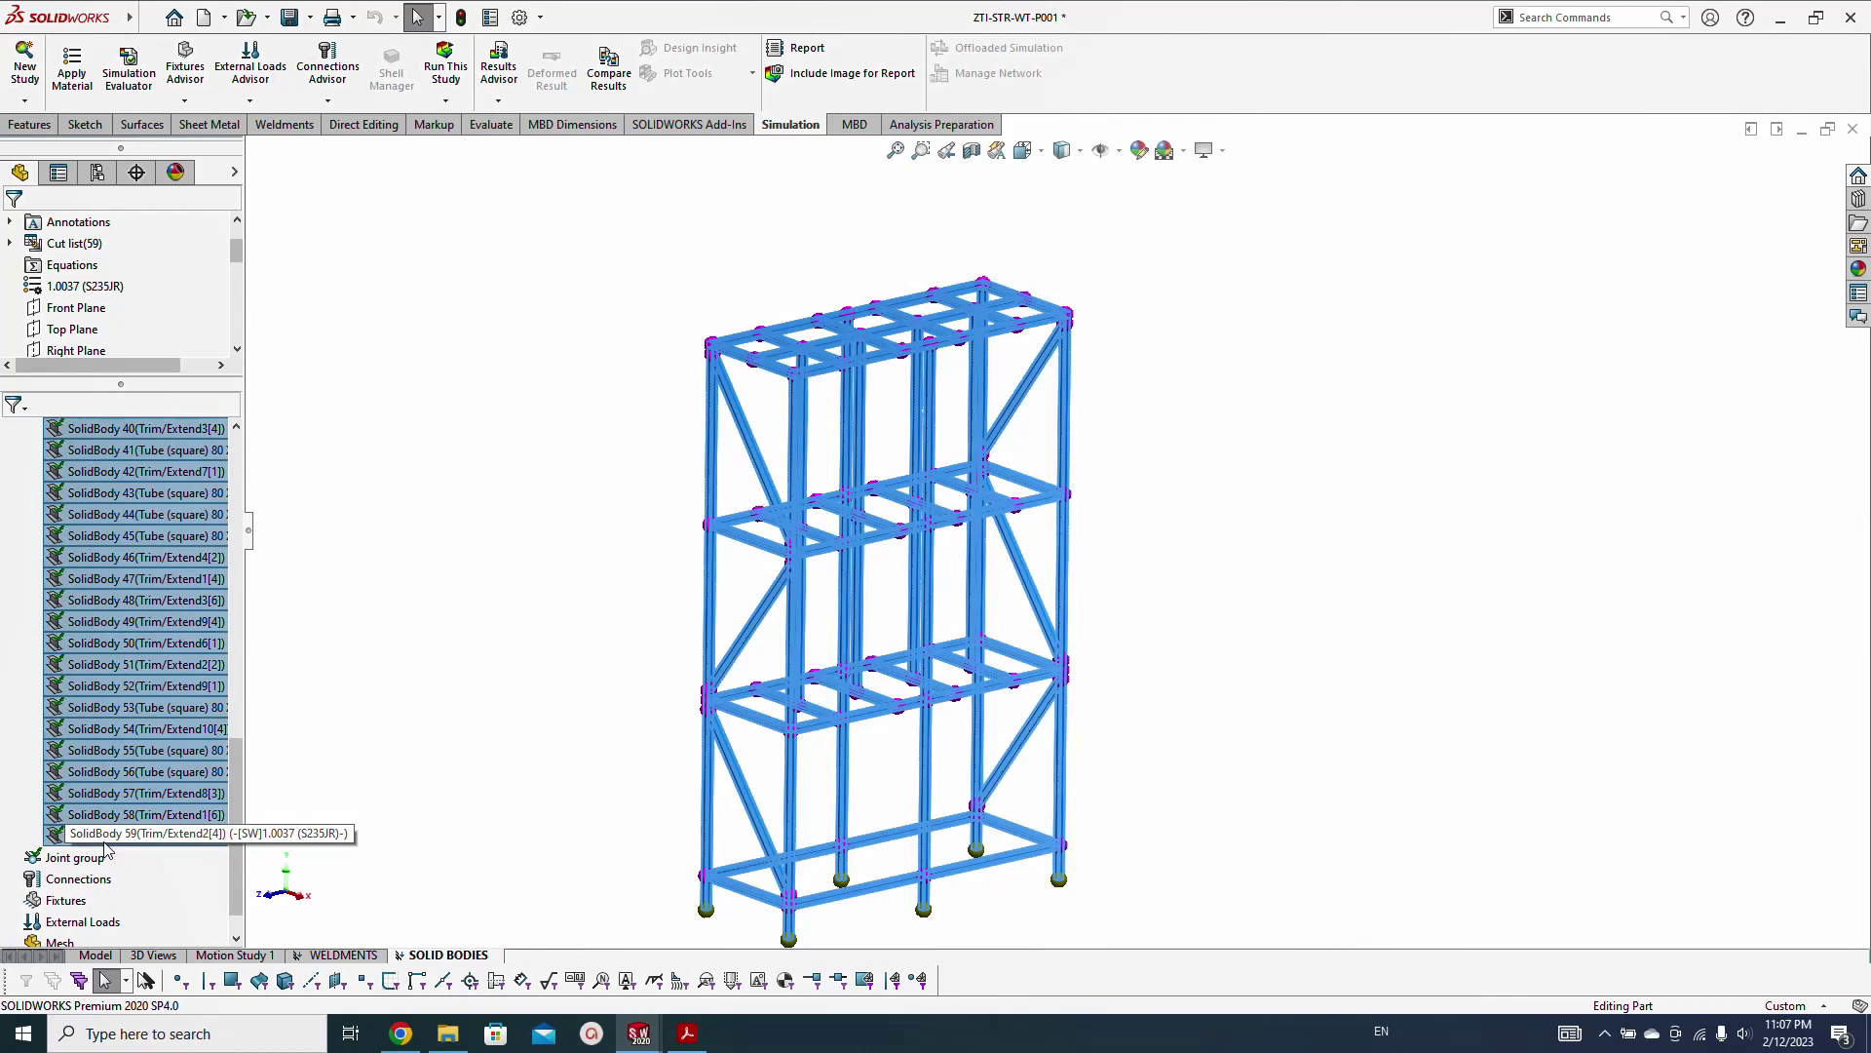
right_click(106, 850)
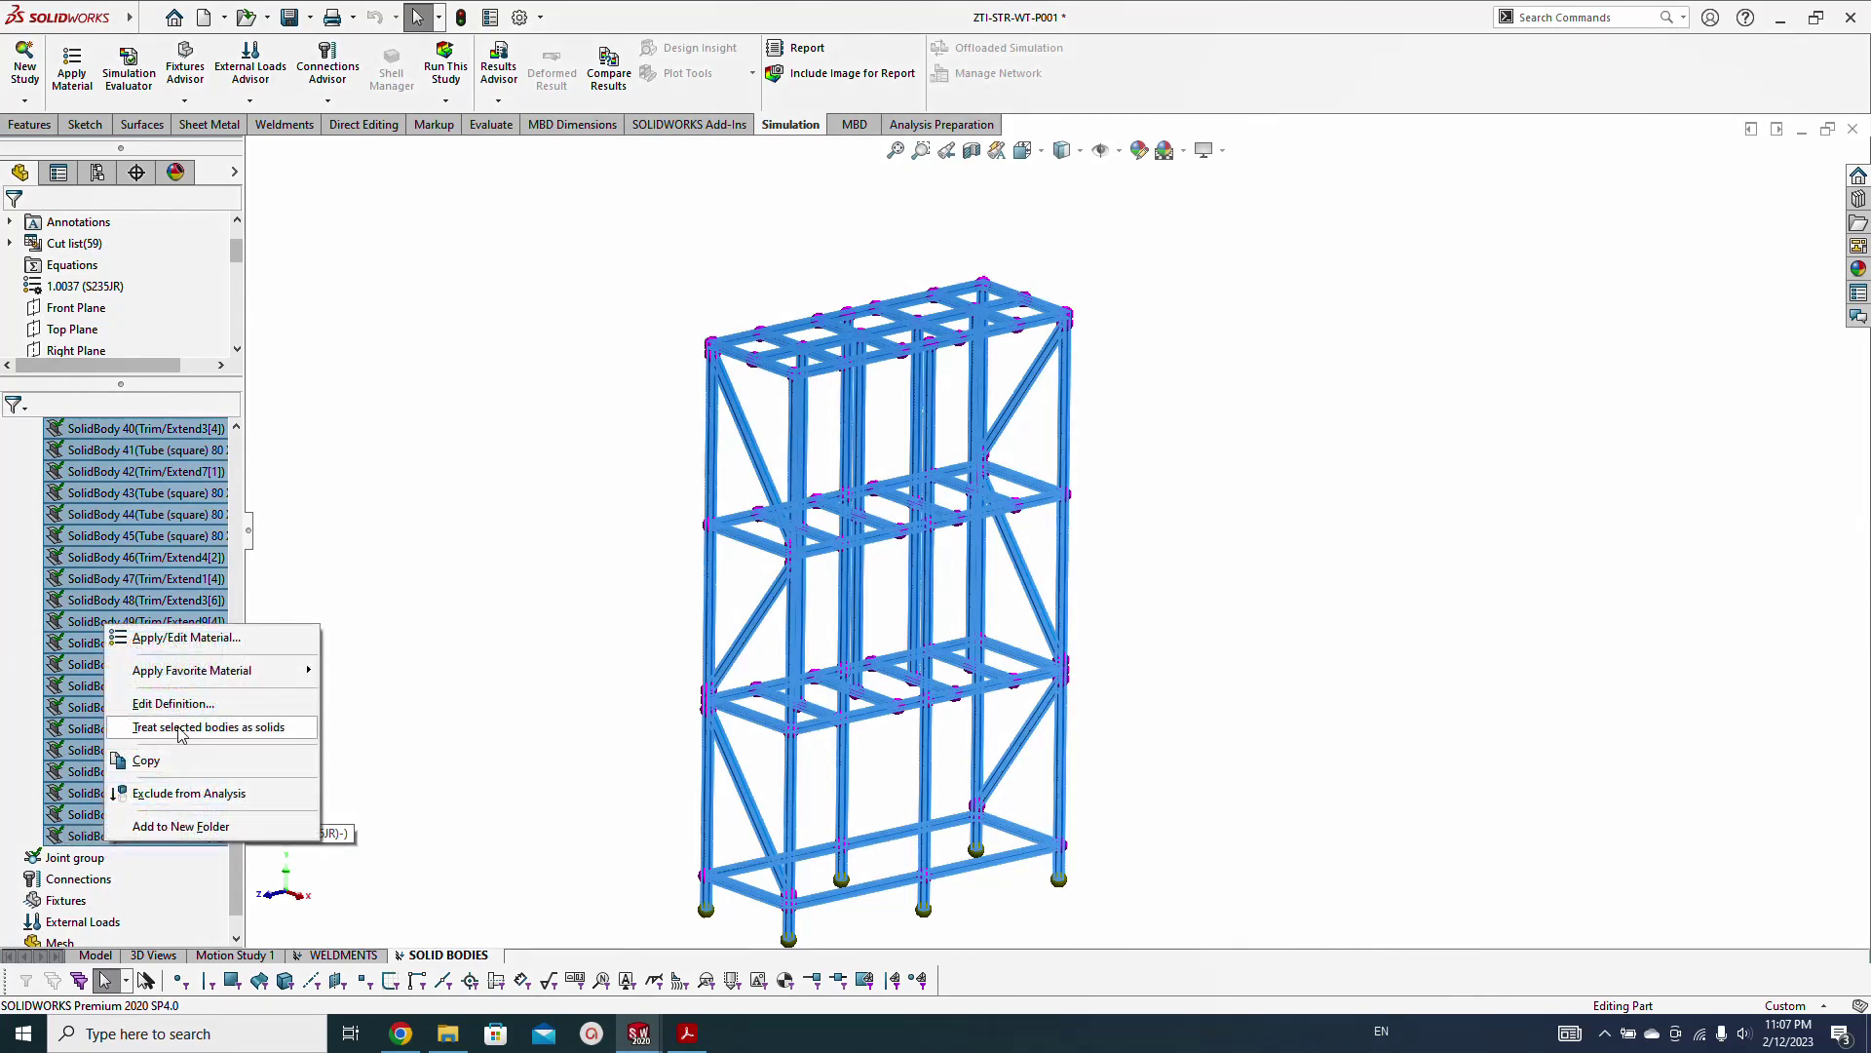
left_click(218, 731)
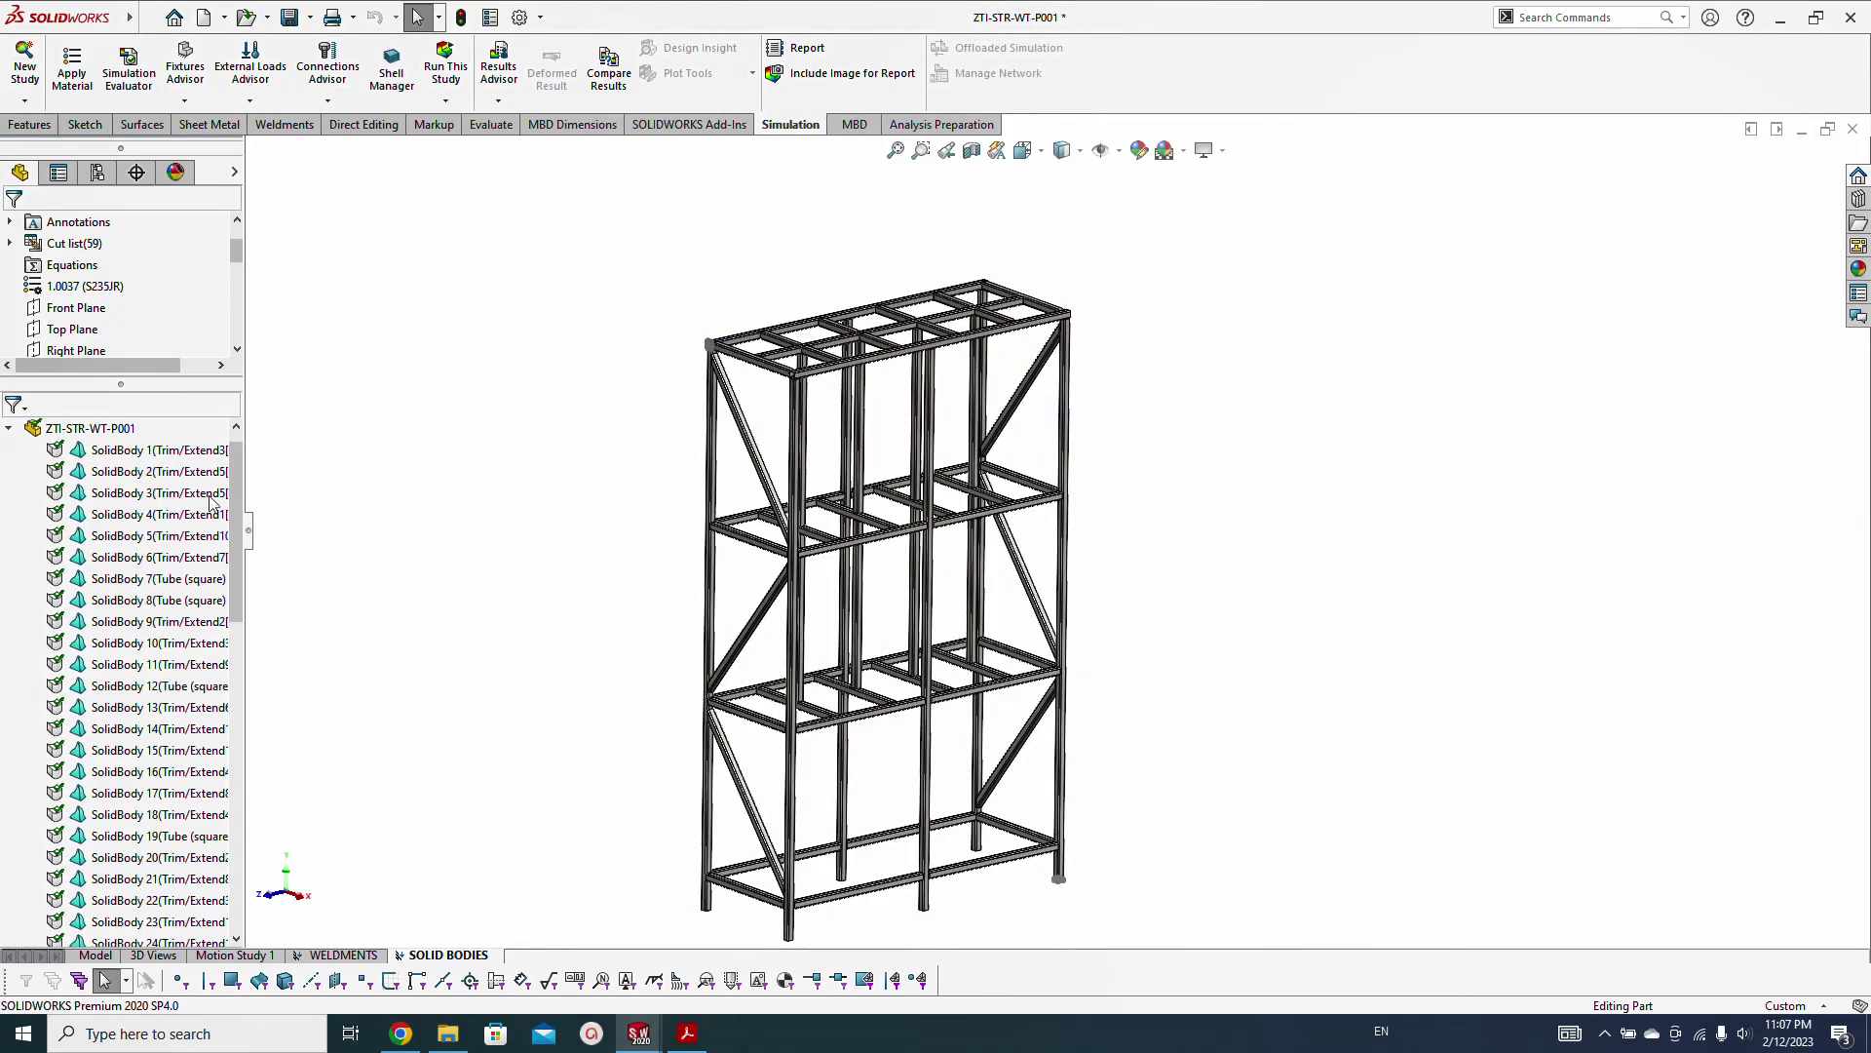
left_click(9, 430)
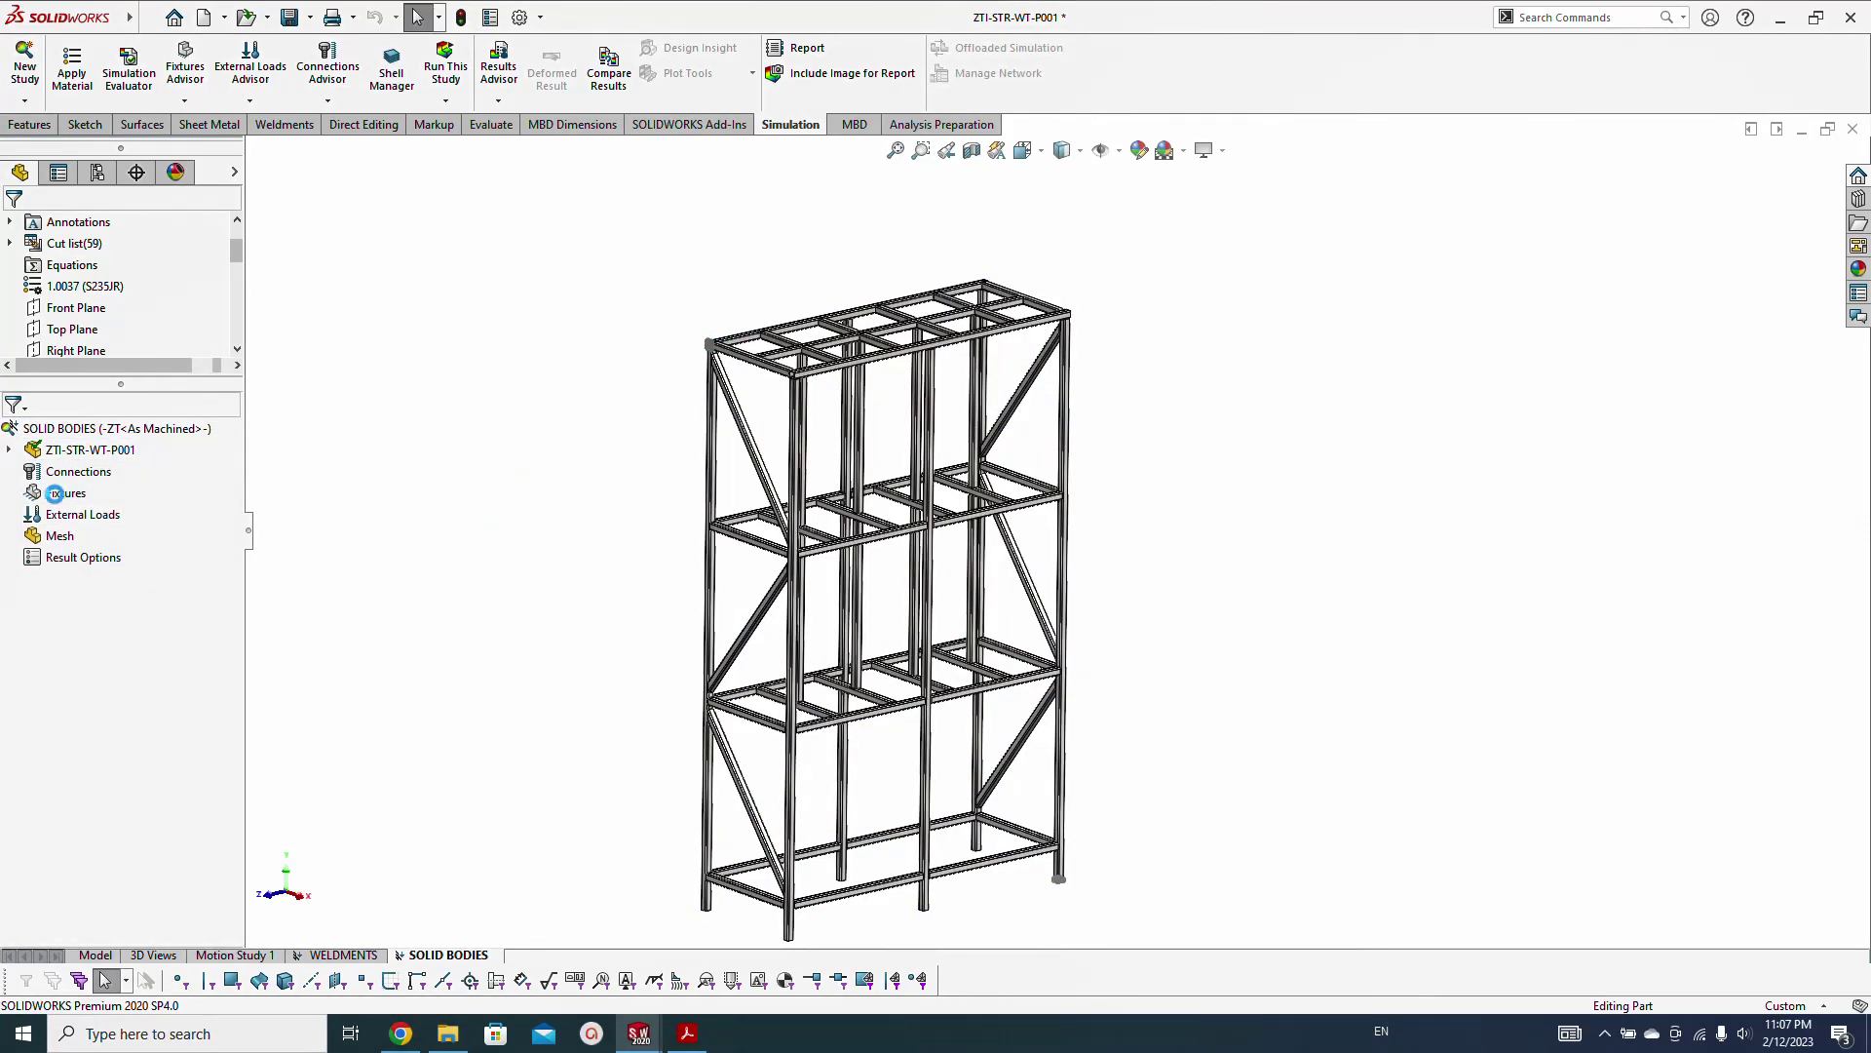
Start a Fixed Geometry fixture and pick the first three leg-end rim faces
right_click(61, 494)
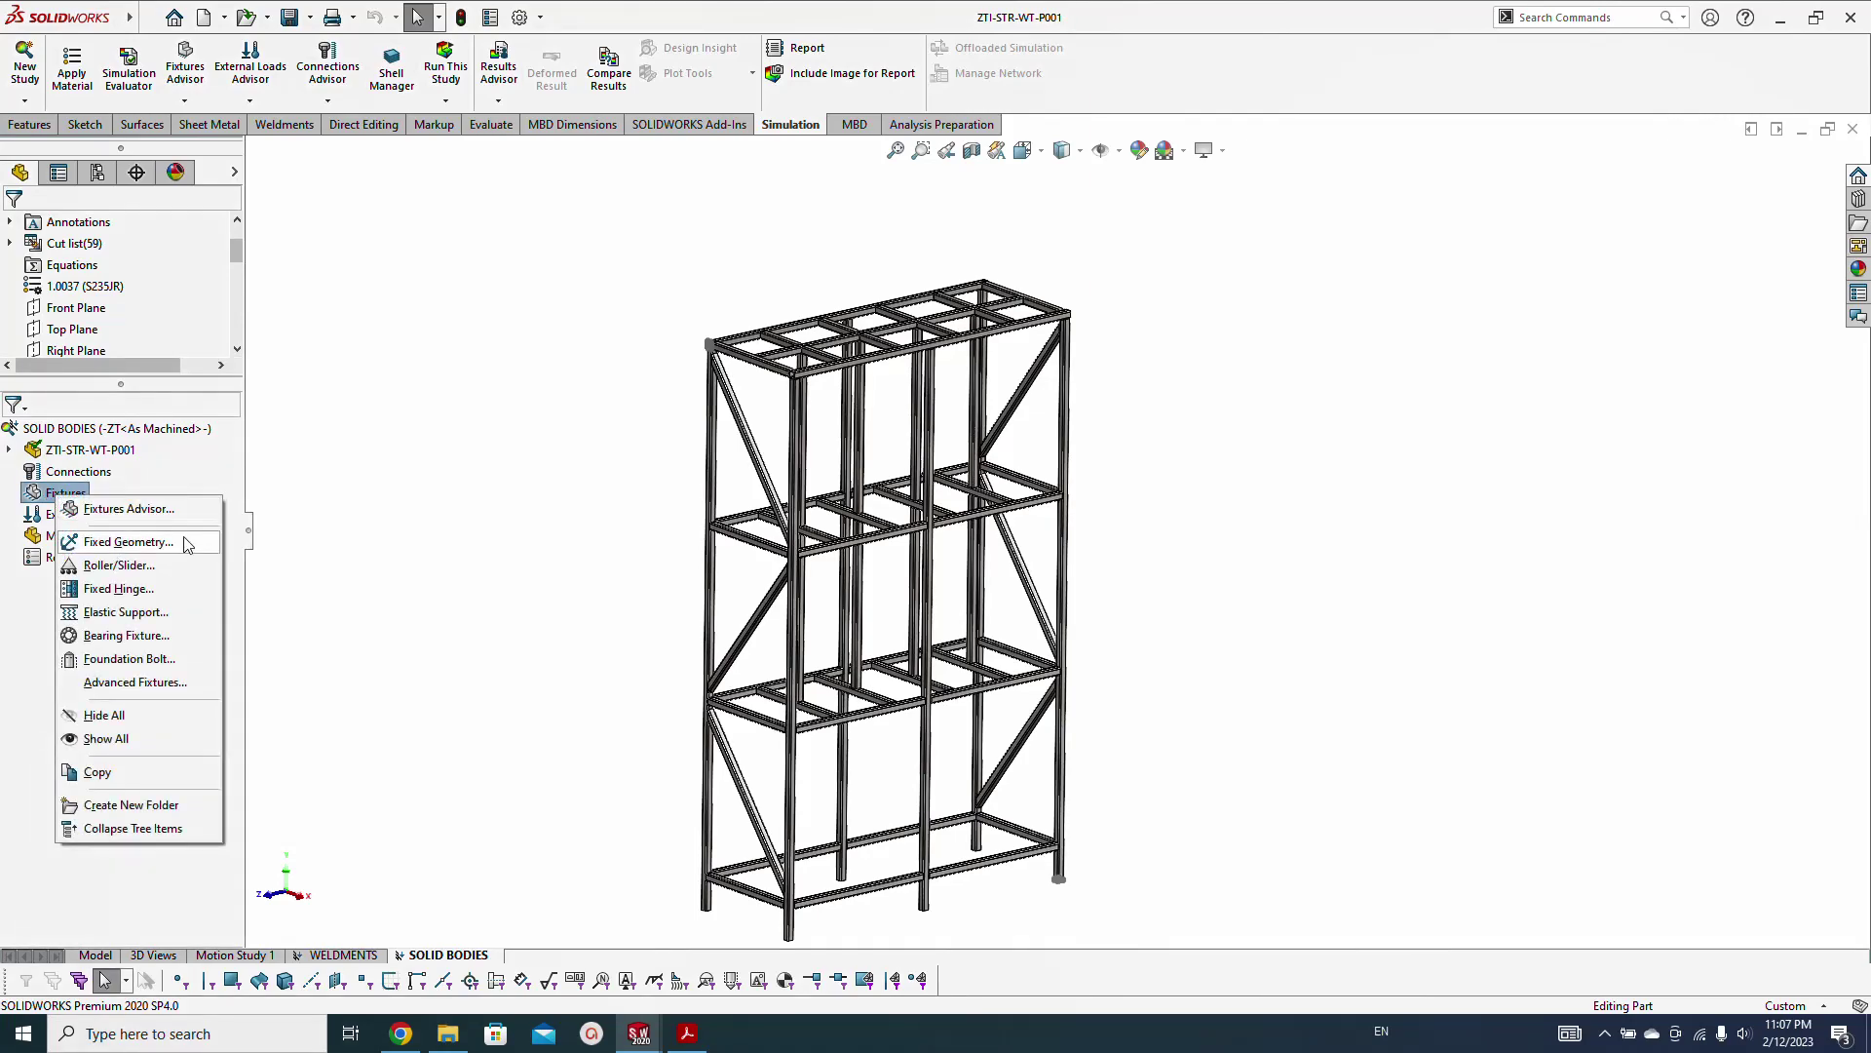
left_click(125, 542)
left_click(838, 741)
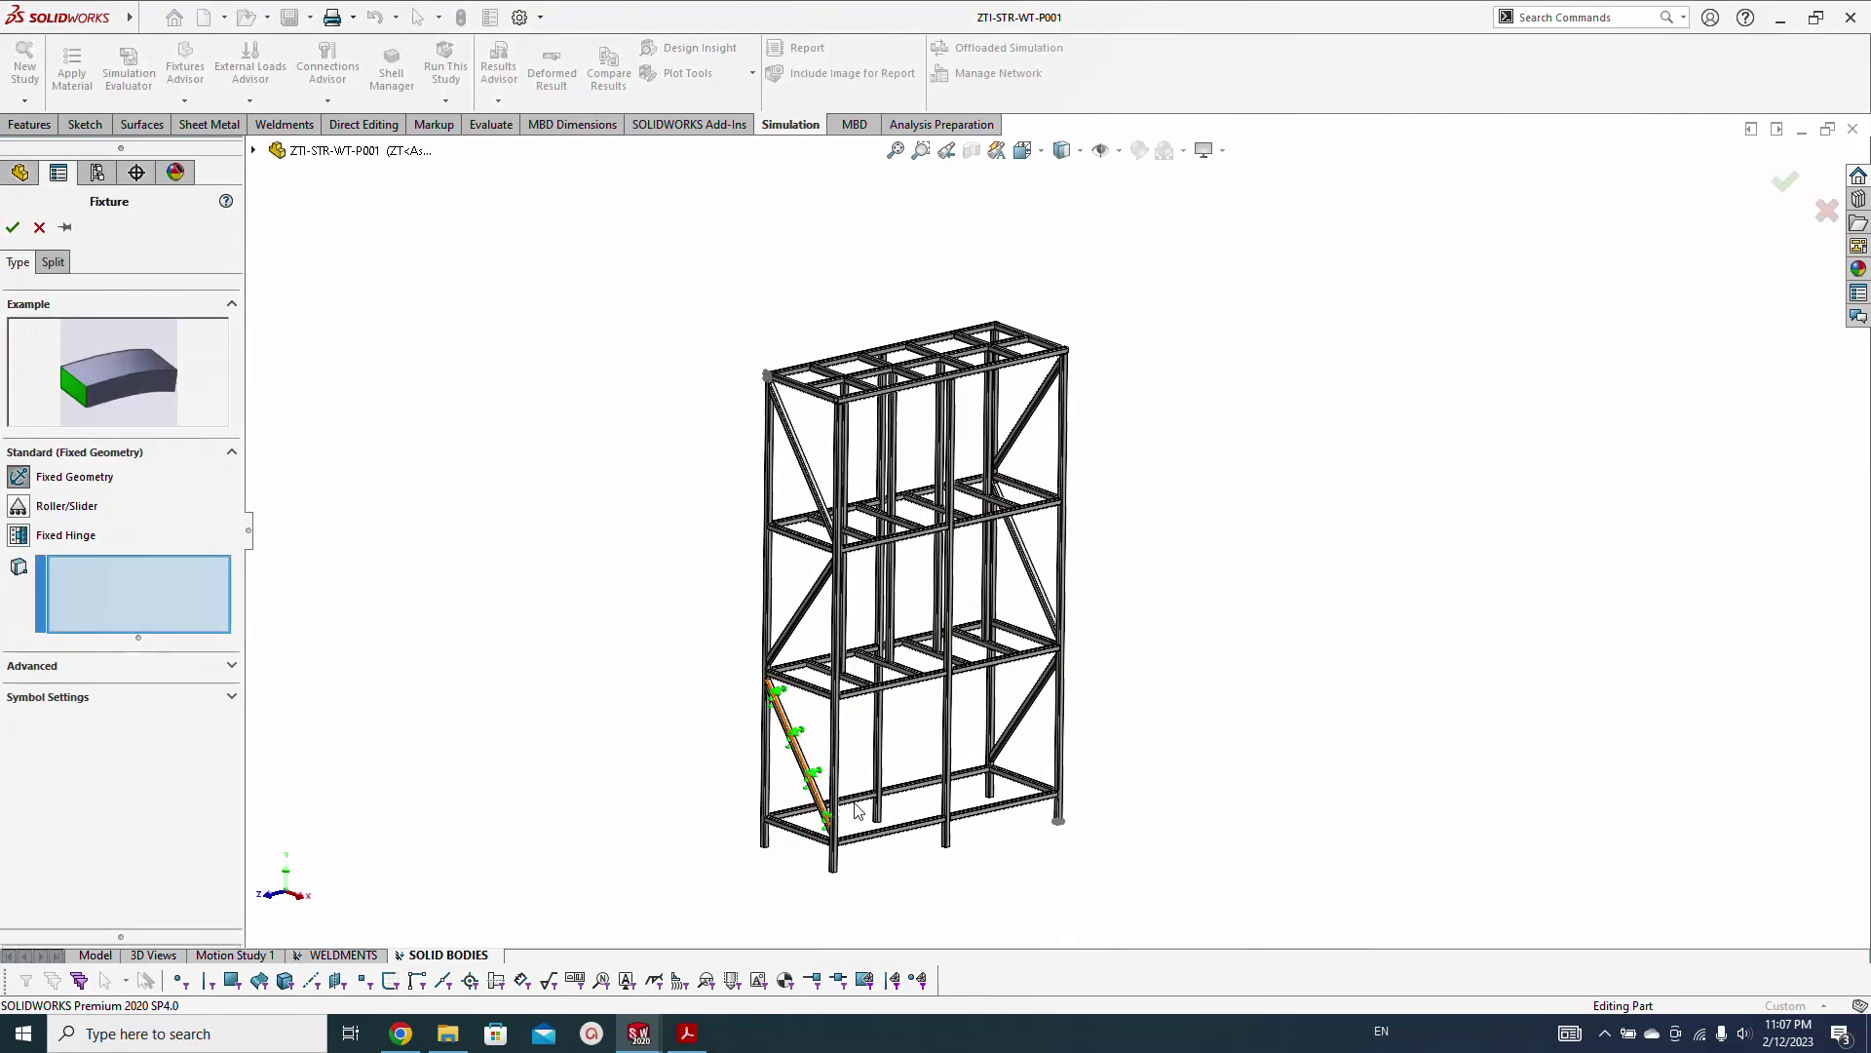
scroll(880, 797, "up", 5)
scroll(880, 797, "up", 10)
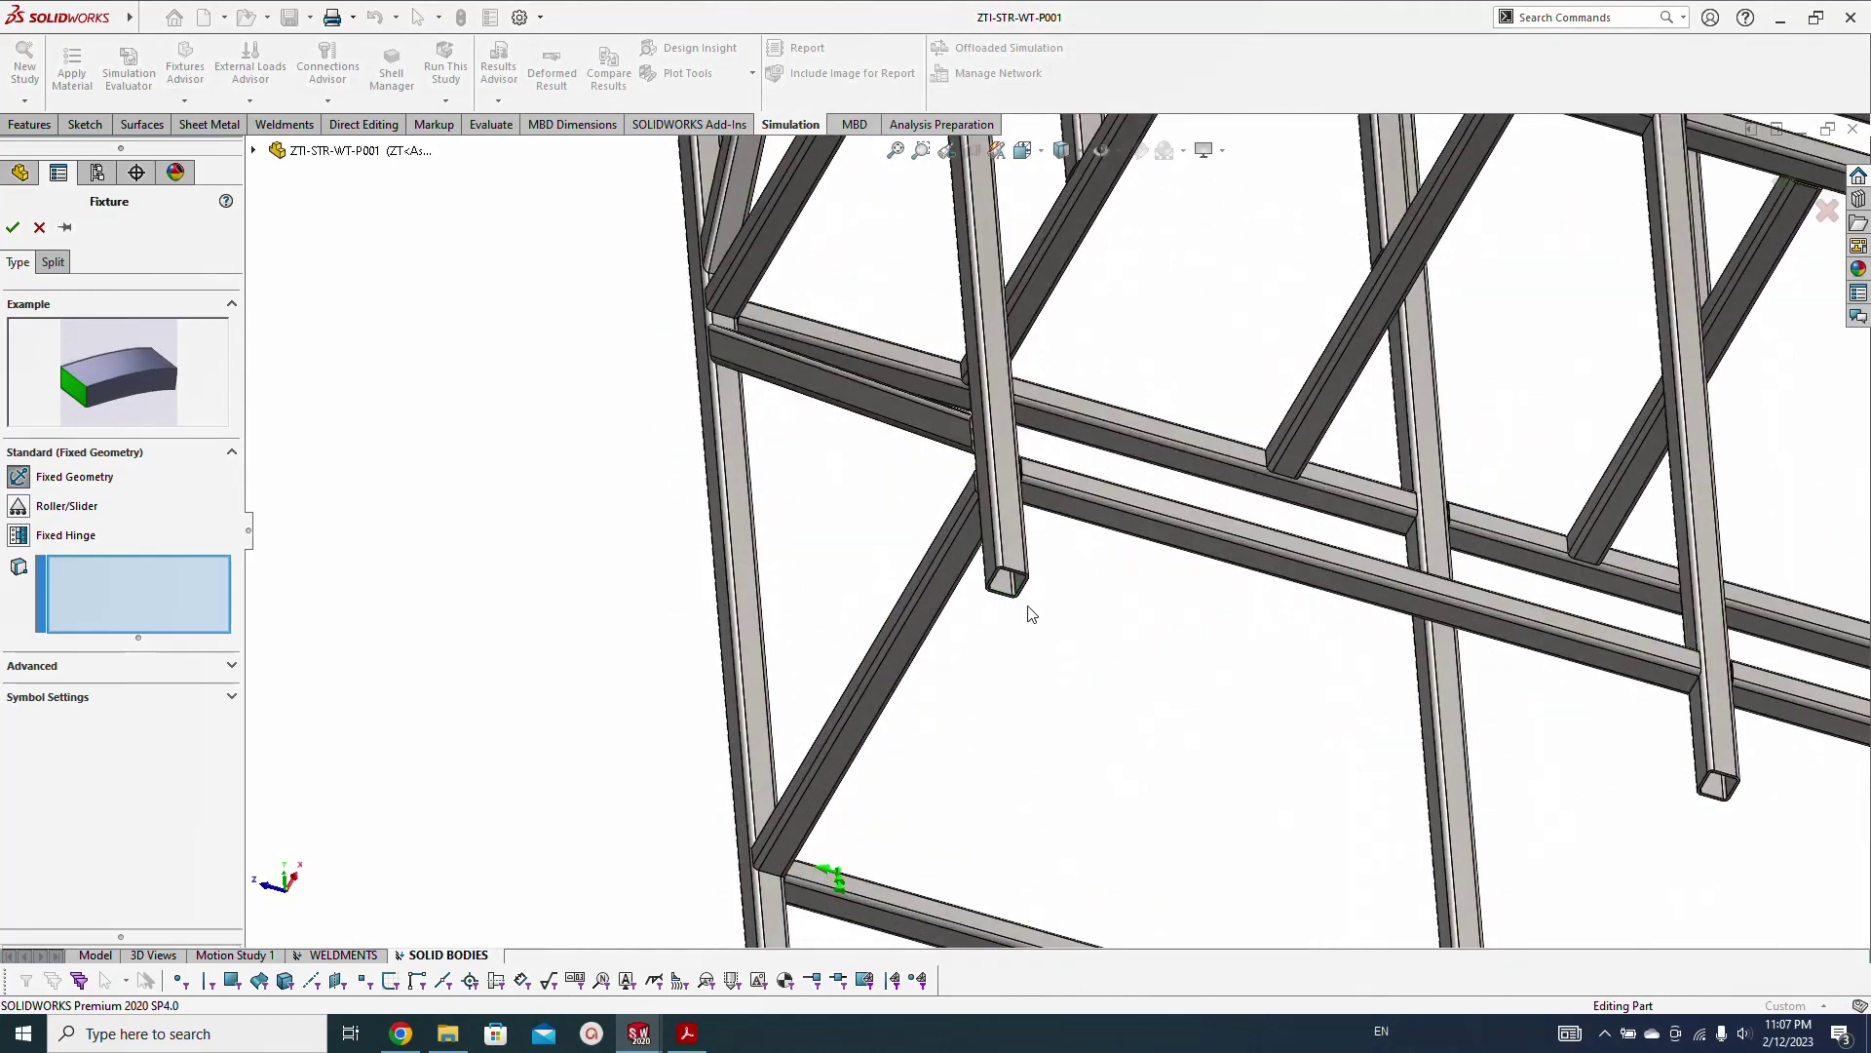
scroll(1014, 569, "up", 2)
left_click(973, 568)
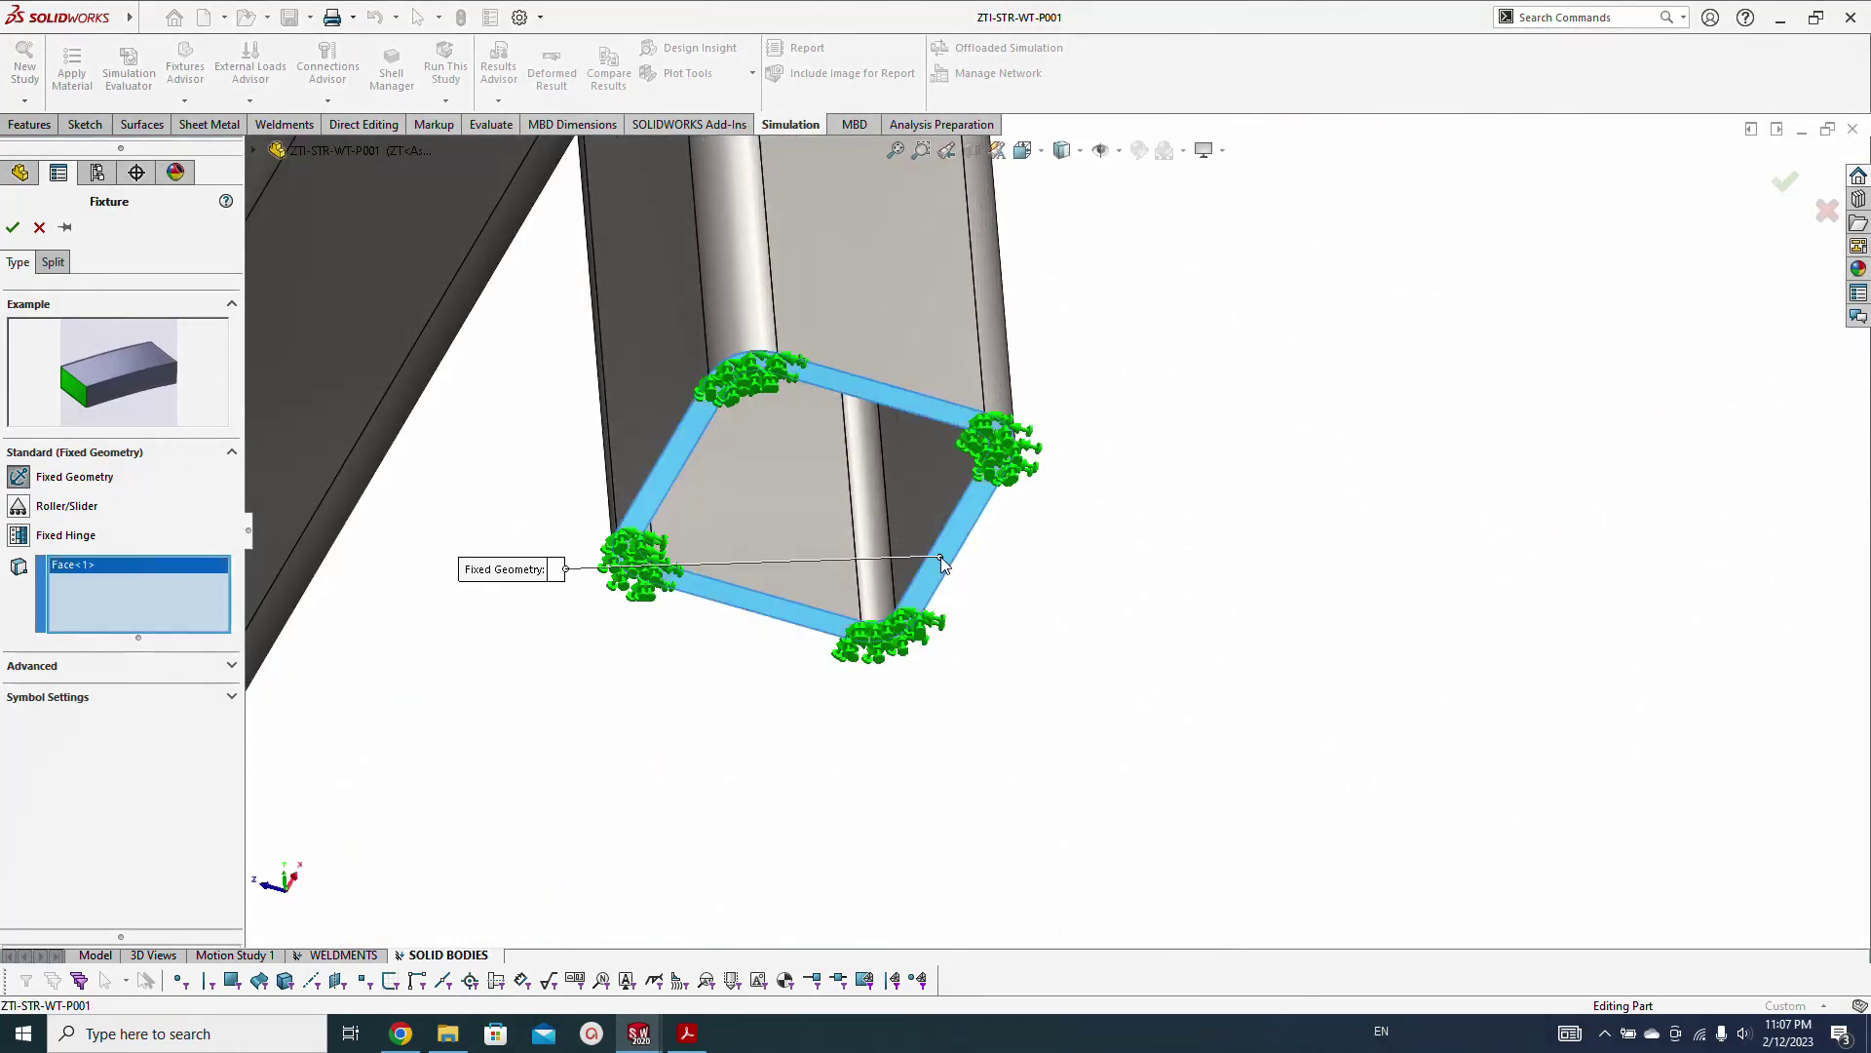
scroll(931, 743, "down", 10)
scroll(931, 744, "down", 3)
scroll(886, 693, "up", 12)
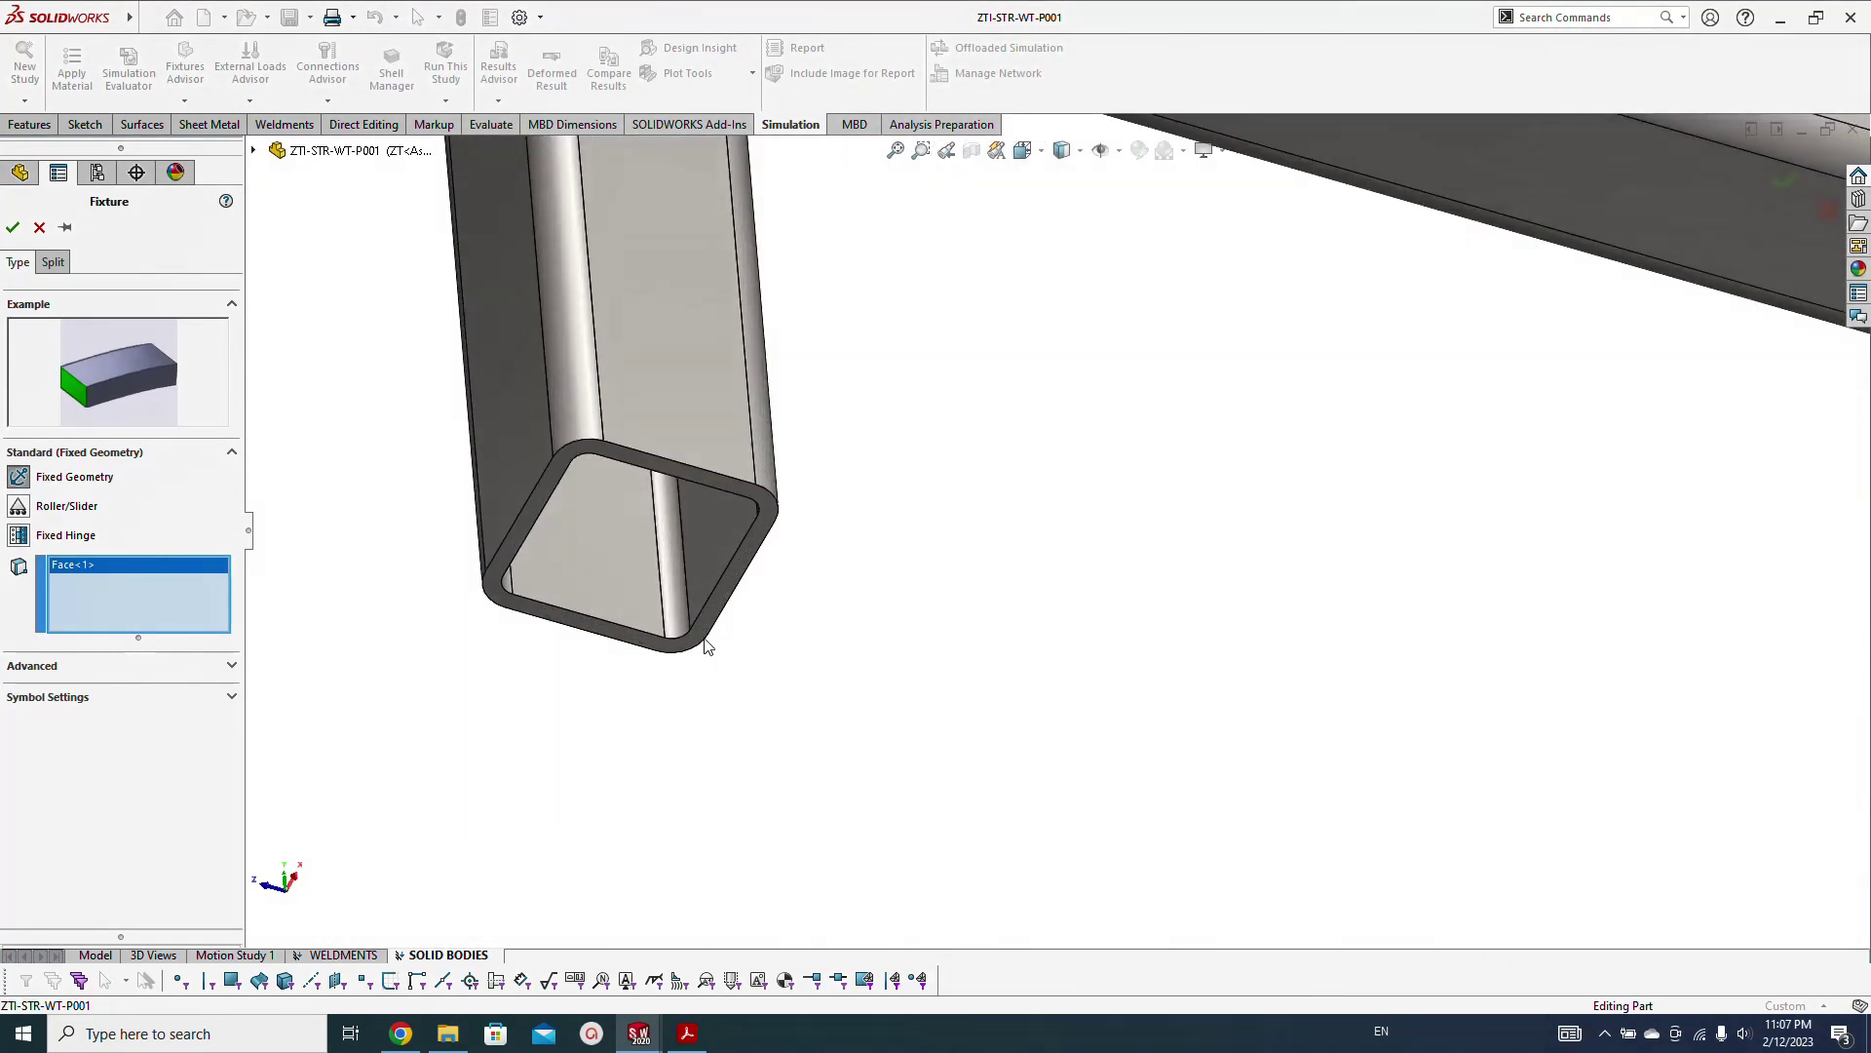
left_click(698, 629)
scroll(1357, 757, "down", 8)
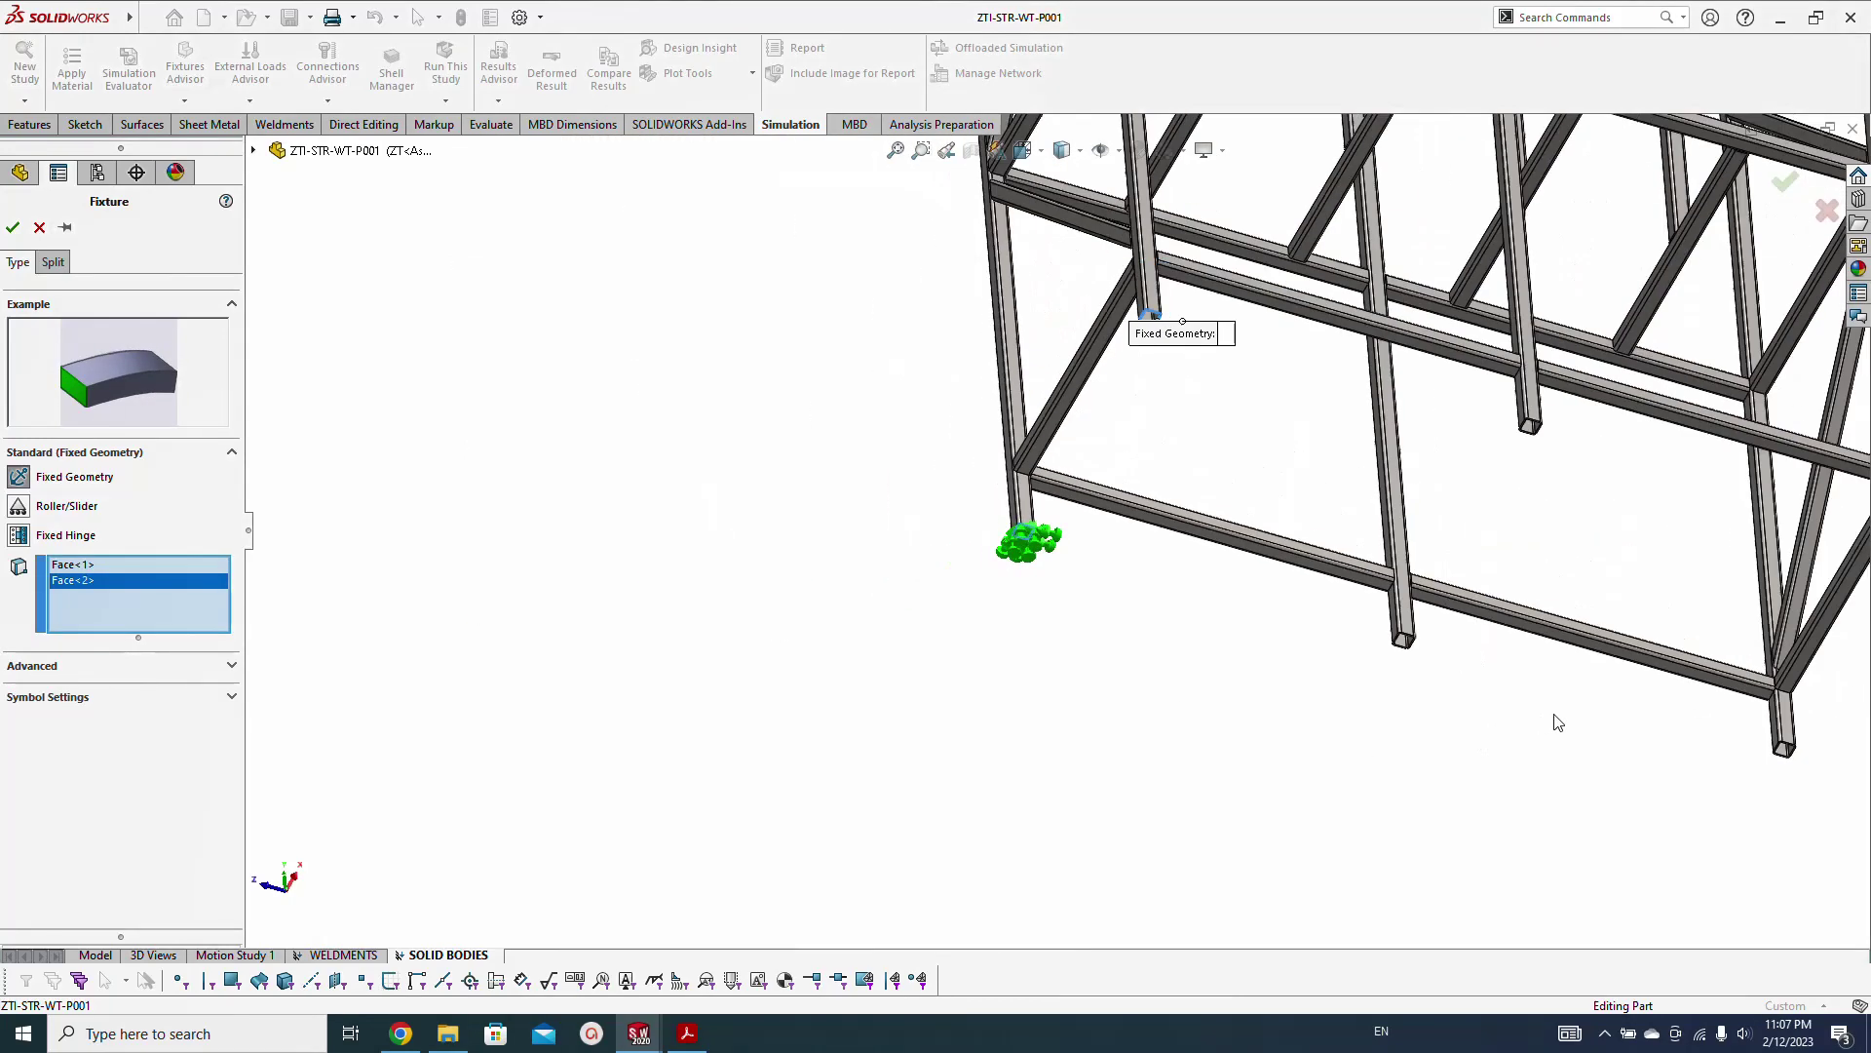
scroll(955, 453, "up", 5)
scroll(877, 612, "up", 6)
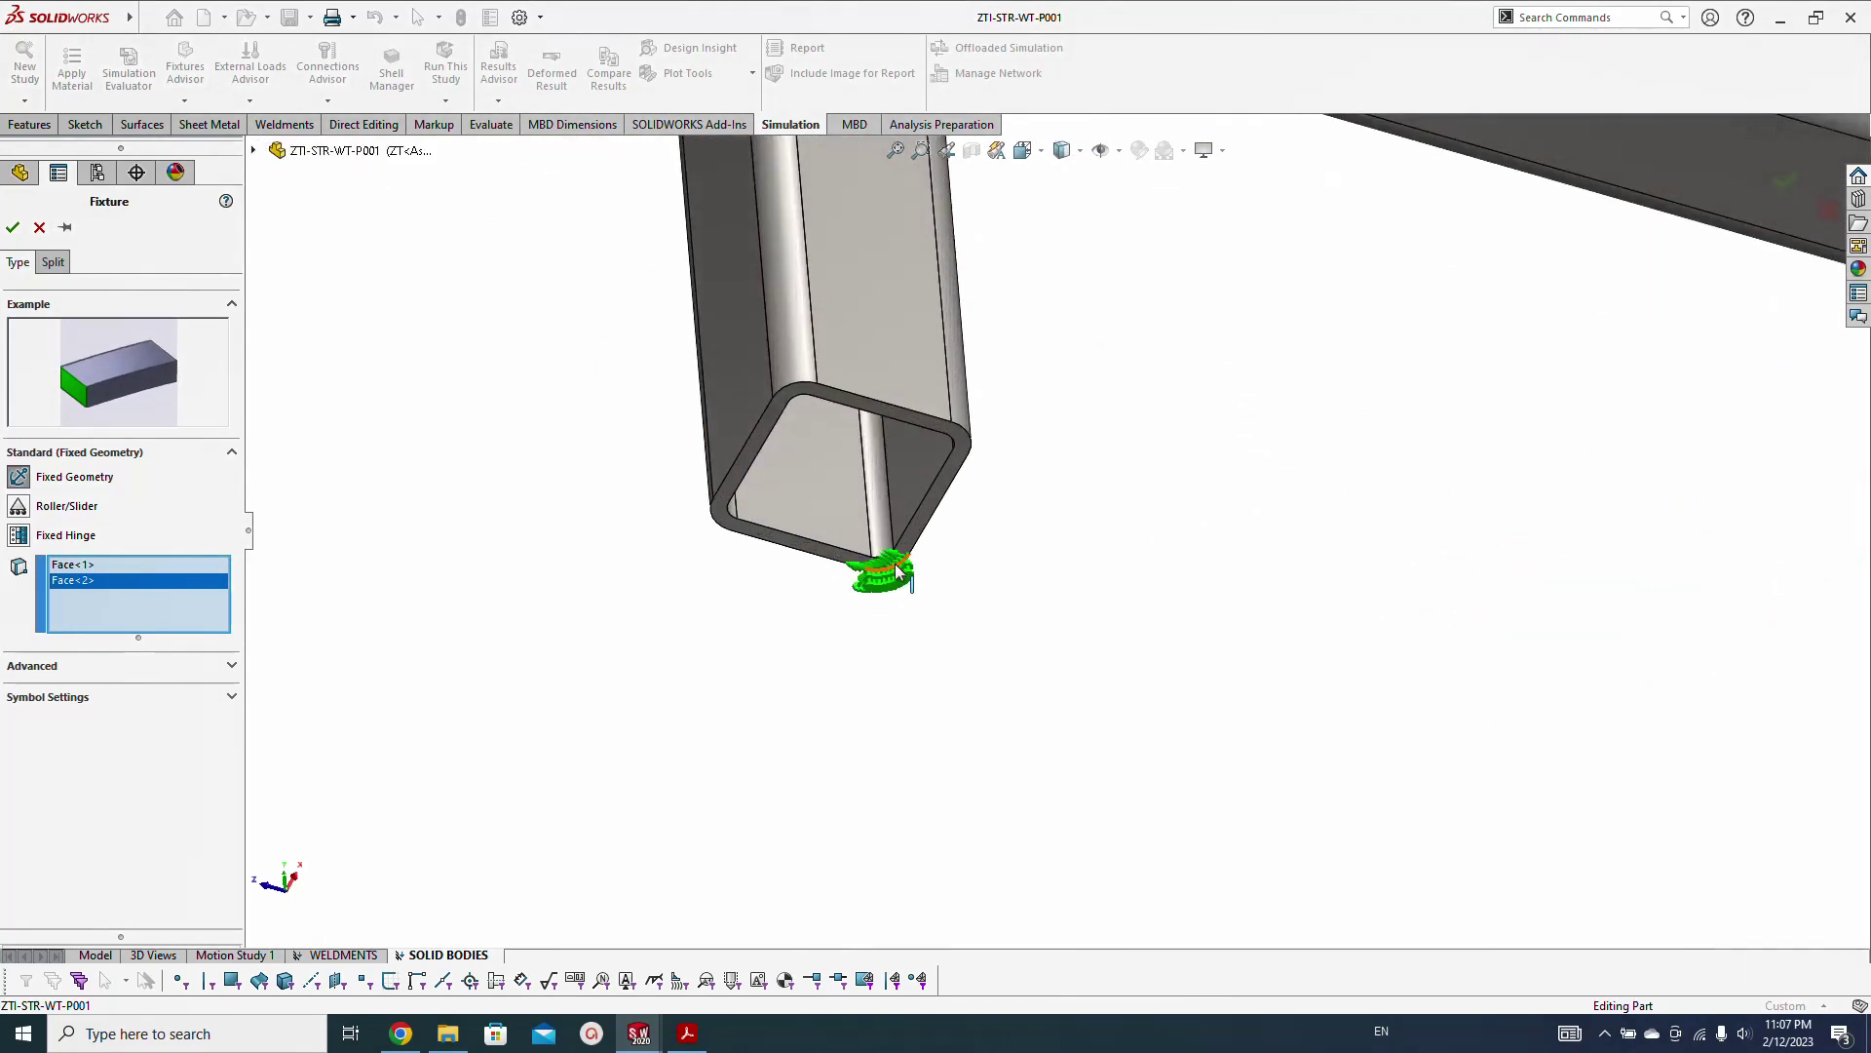
left_click(905, 602)
Add the remaining three leg-end faces and create Fixed-1
scroll(1065, 664, "down", 8)
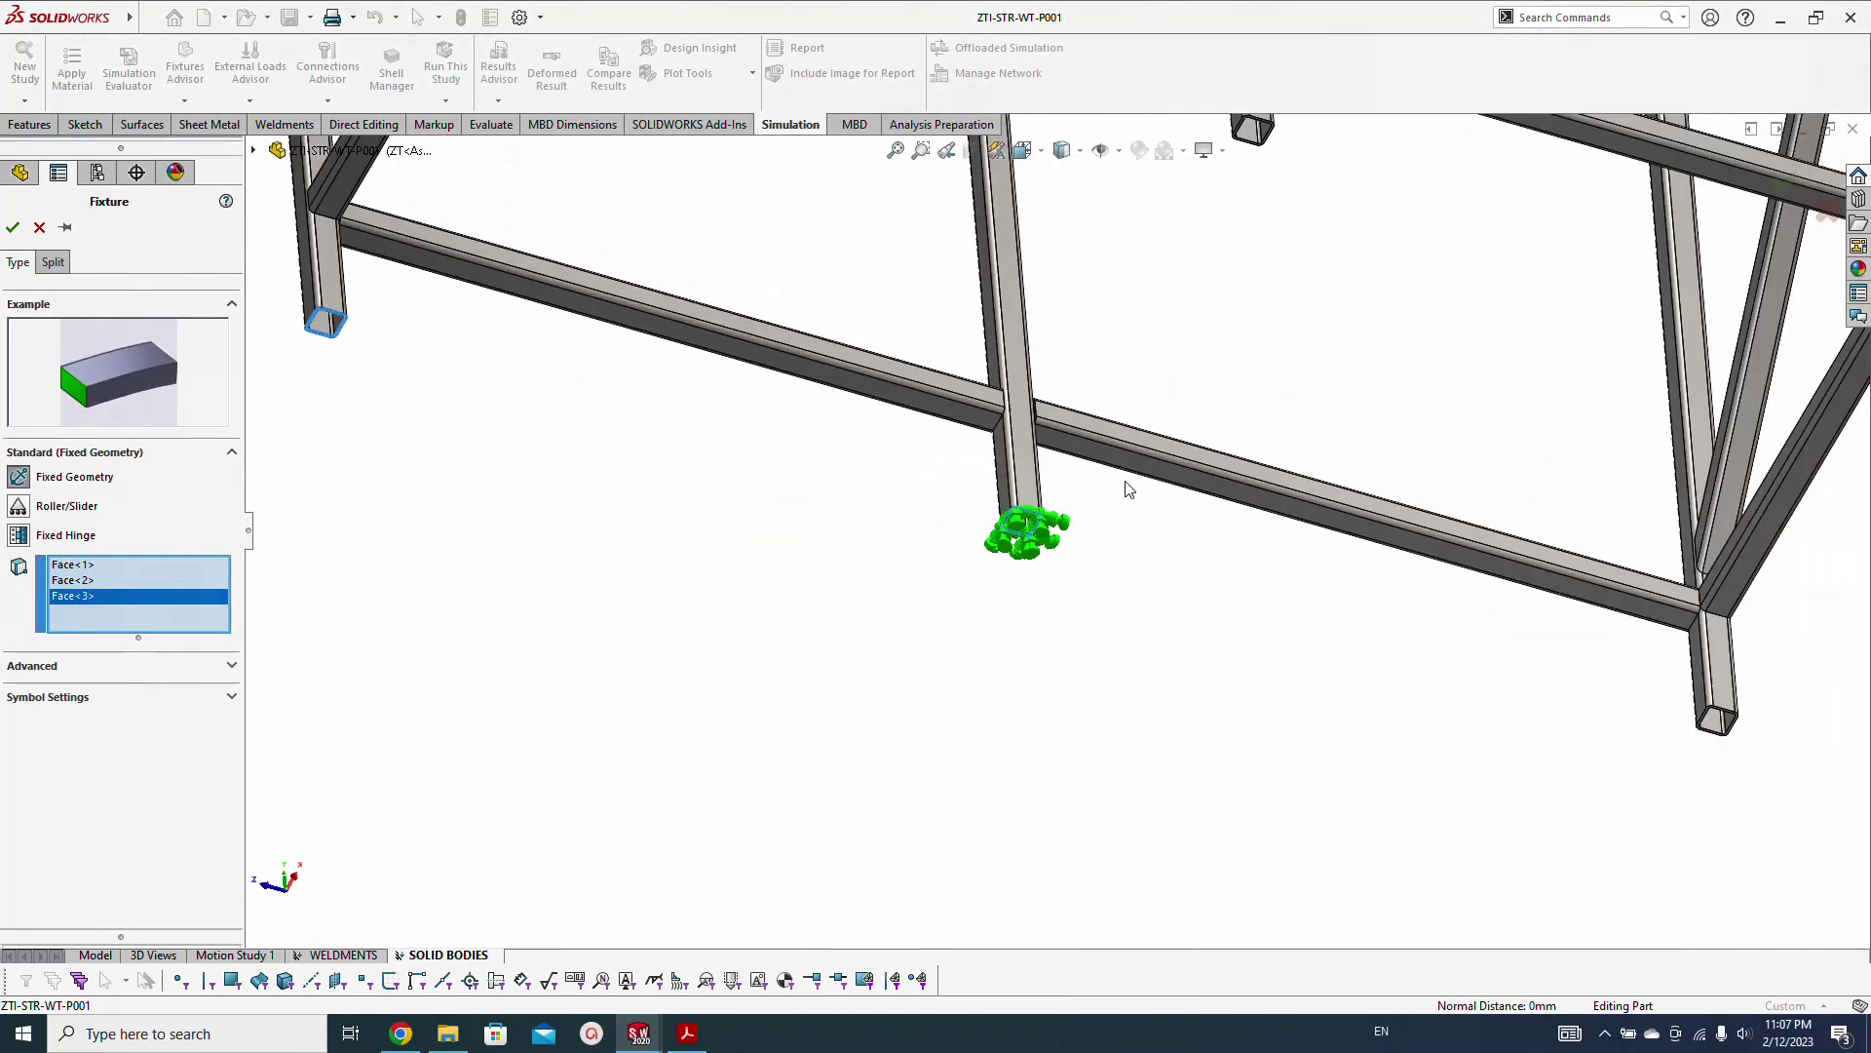
scroll(1128, 489, "down", 3)
scroll(1061, 510, "up", 10)
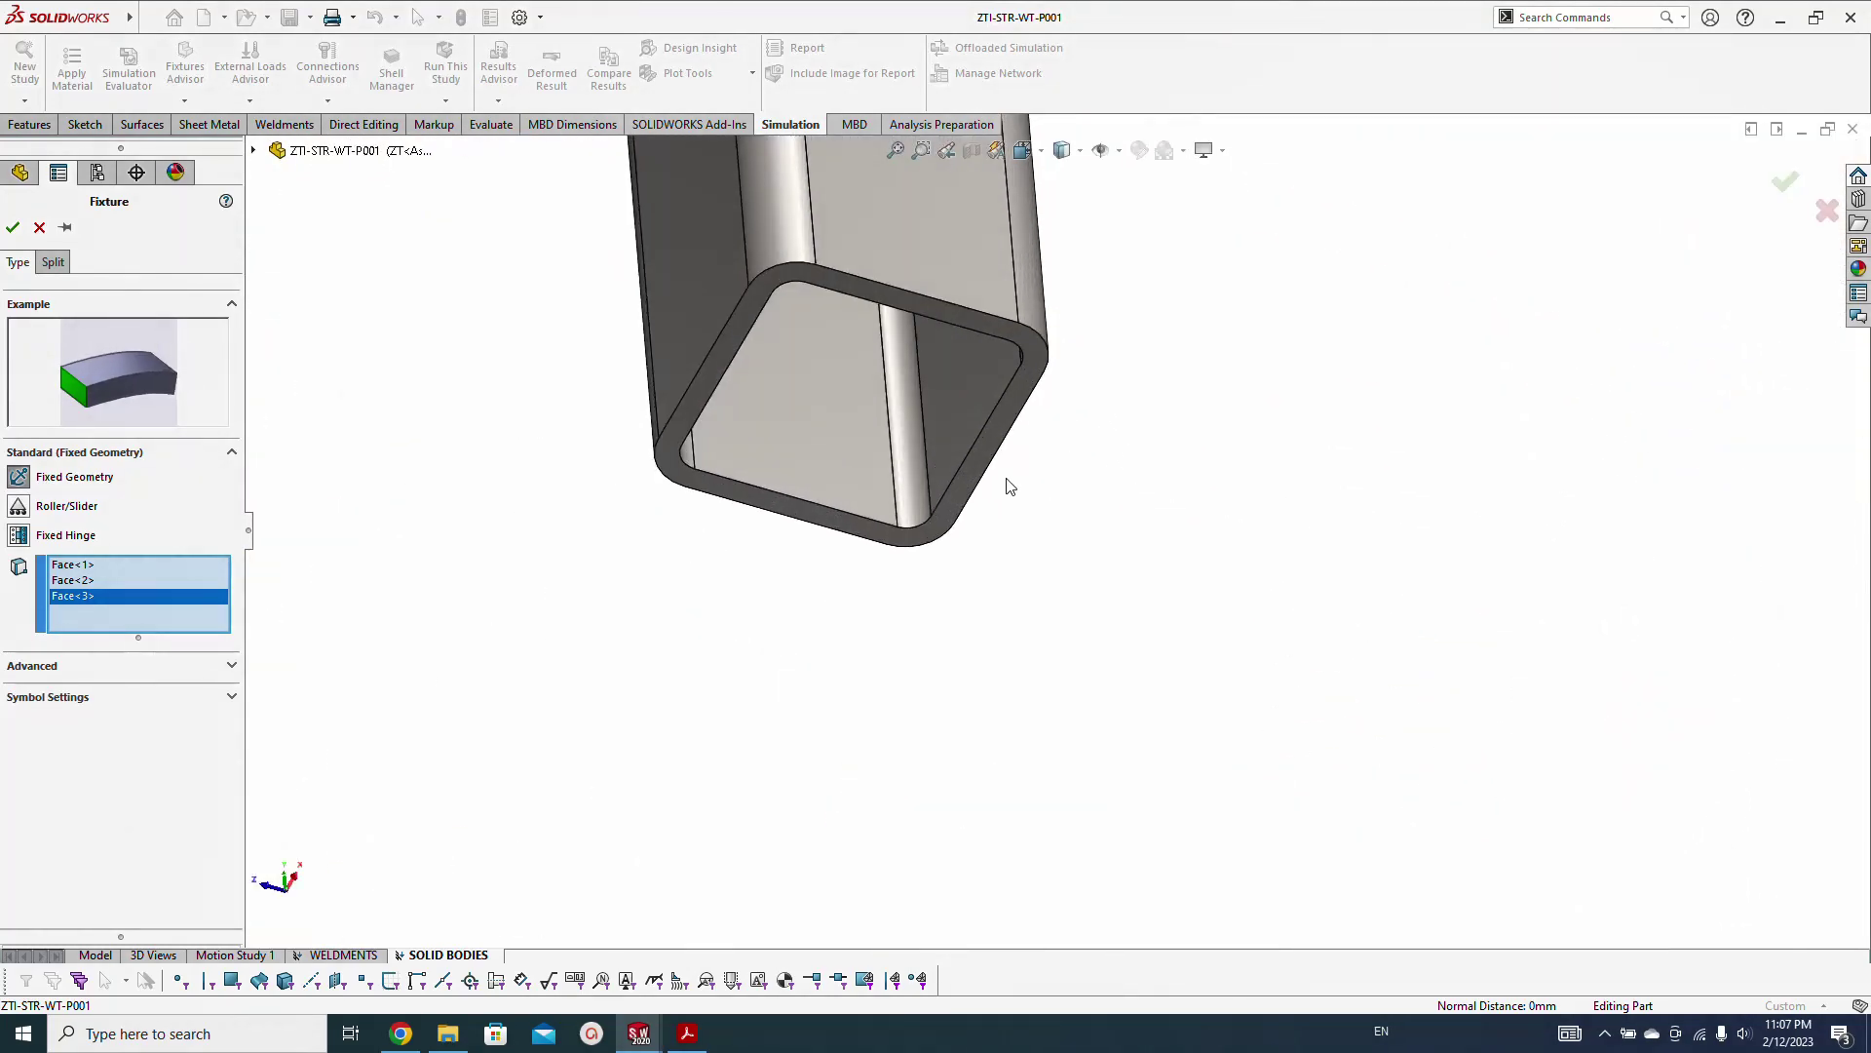
left_click(969, 472)
scroll(1283, 631, "down", 8)
scroll(1395, 660, "up", 5)
middle_click_drag(1394, 660, 746, 517, "ctrl")
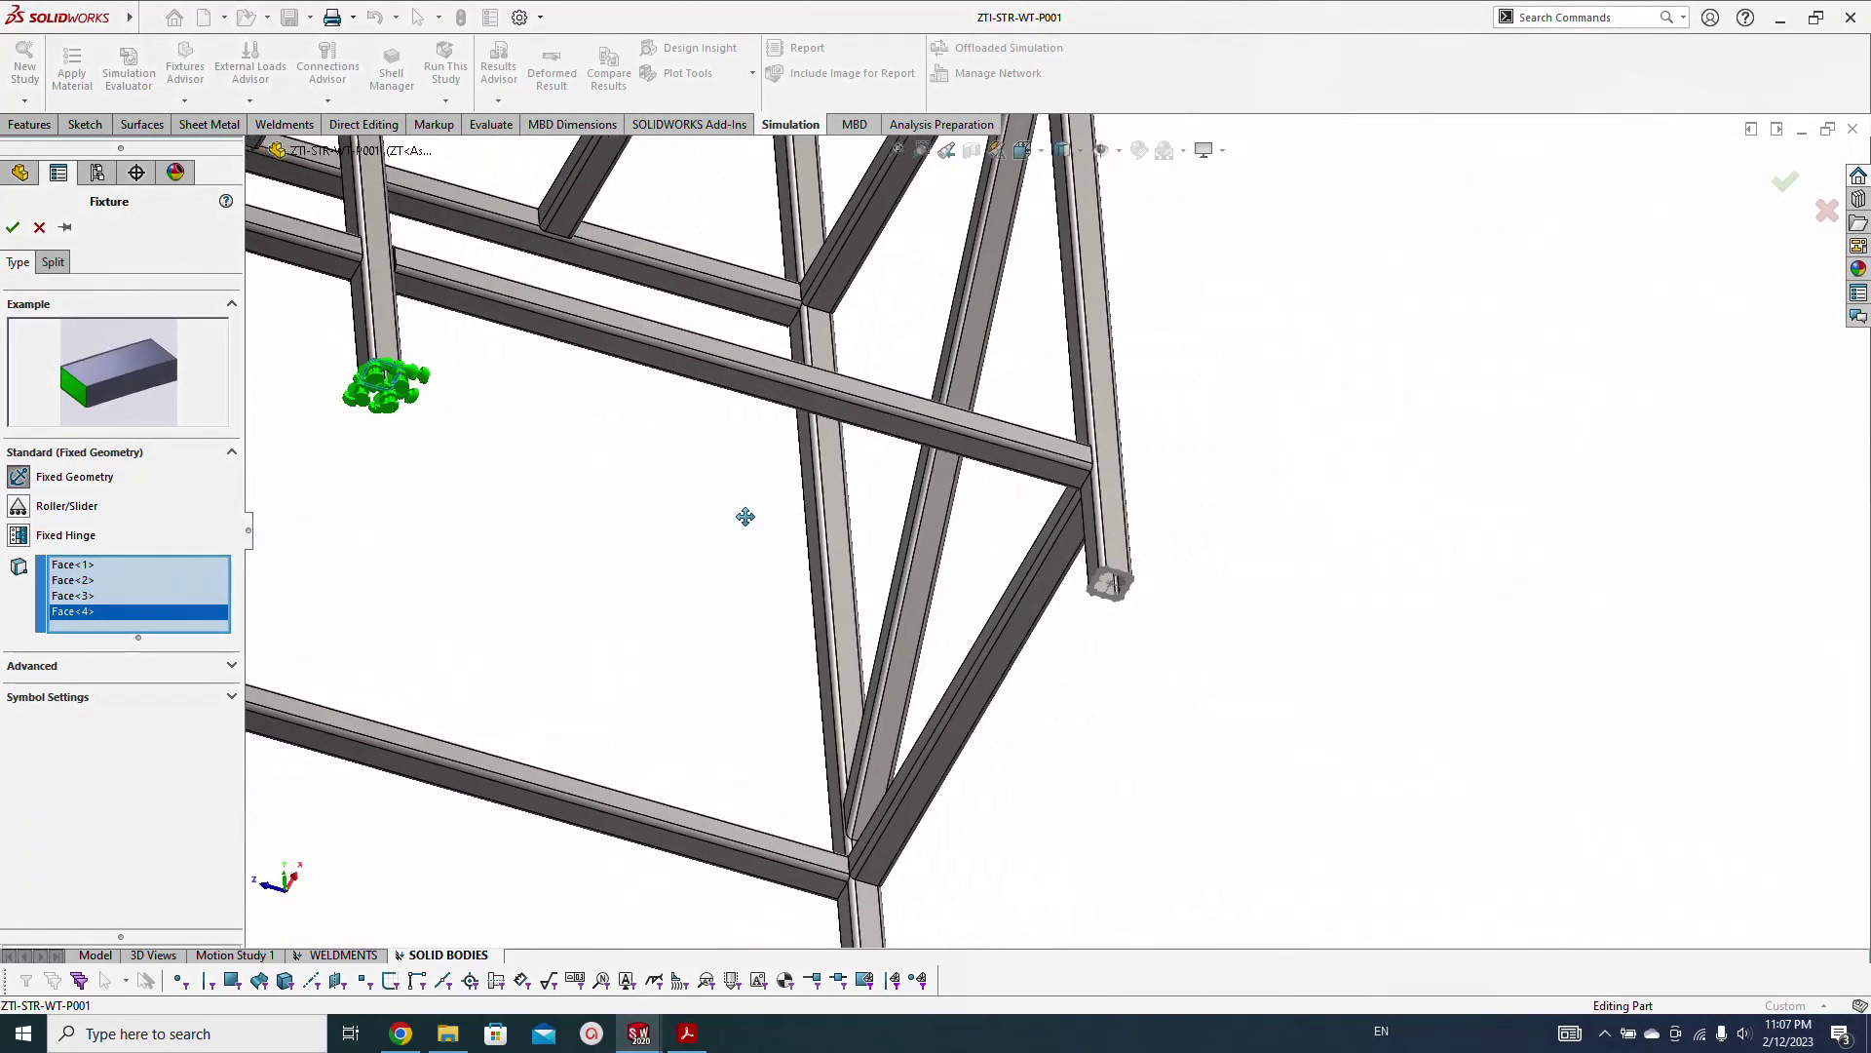
scroll(1148, 606, "up", 10)
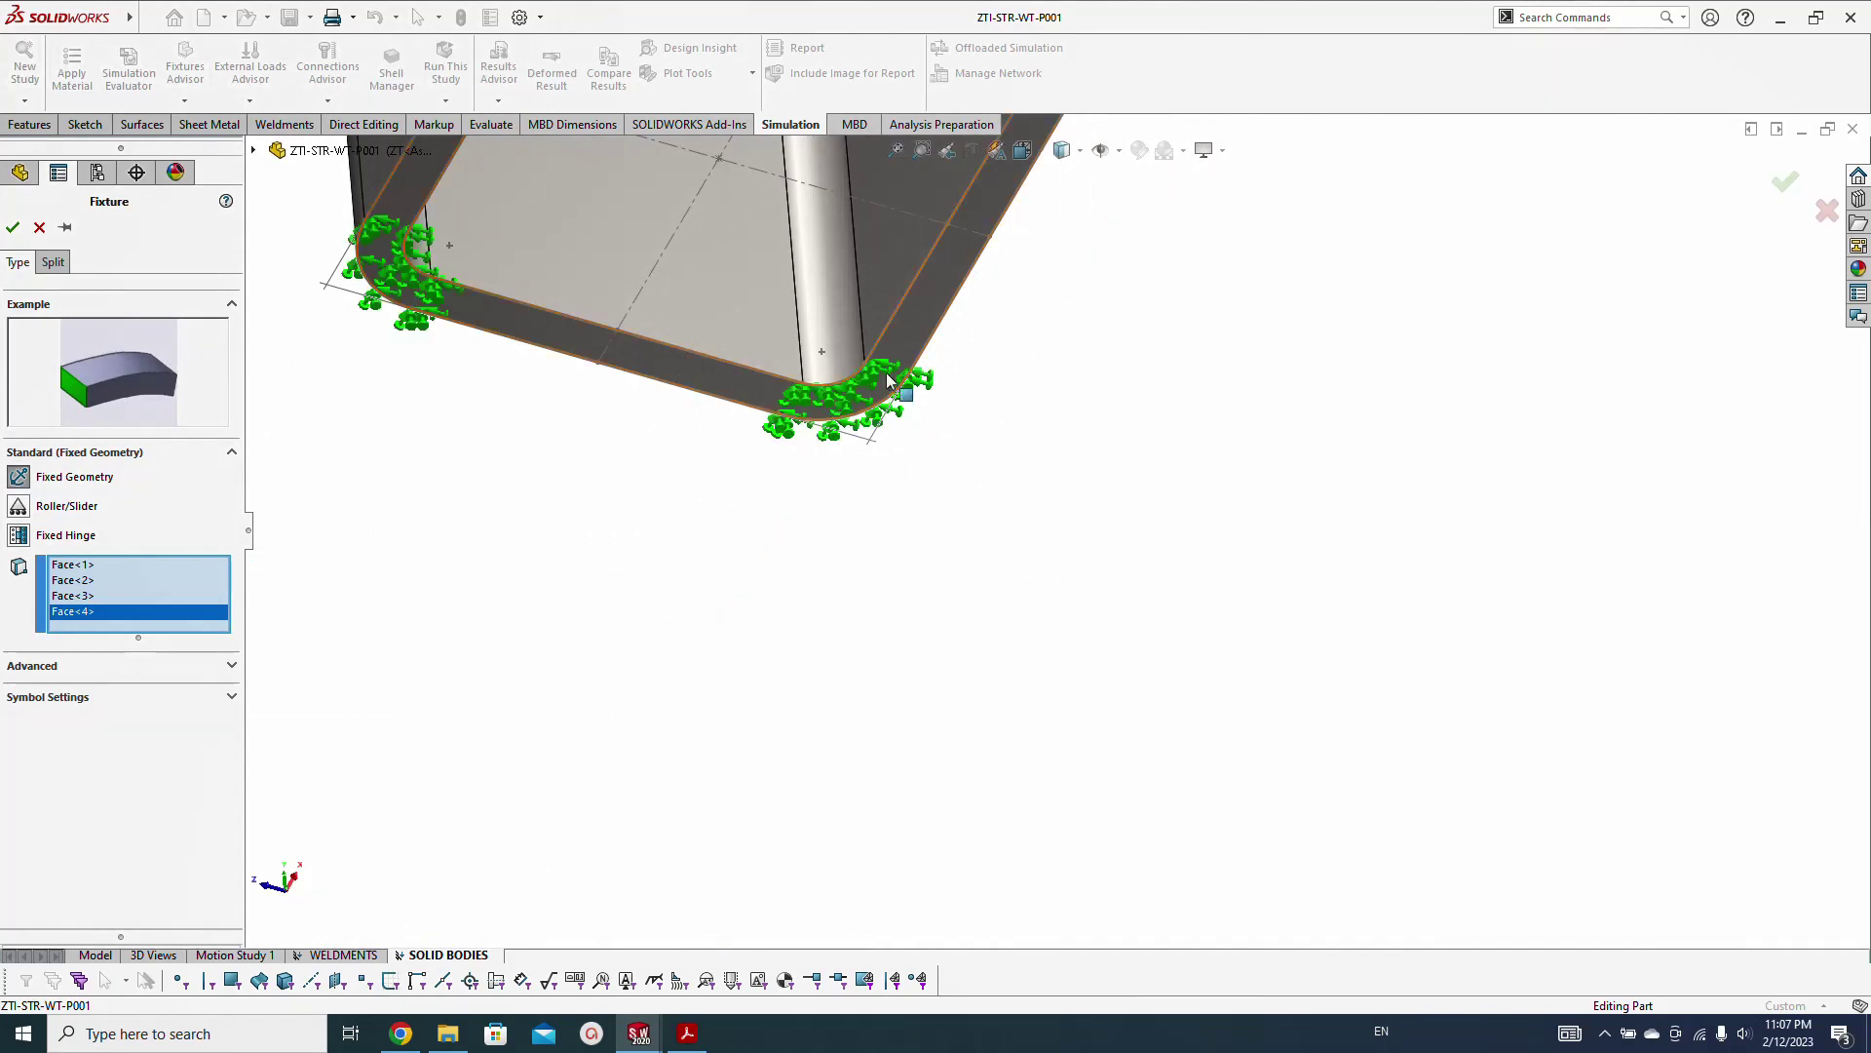
left_click(889, 380)
scroll(848, 627, "down", 8)
middle_click_drag(936, 760, 998, 493, "ctrl")
scroll(943, 643, "up", 6)
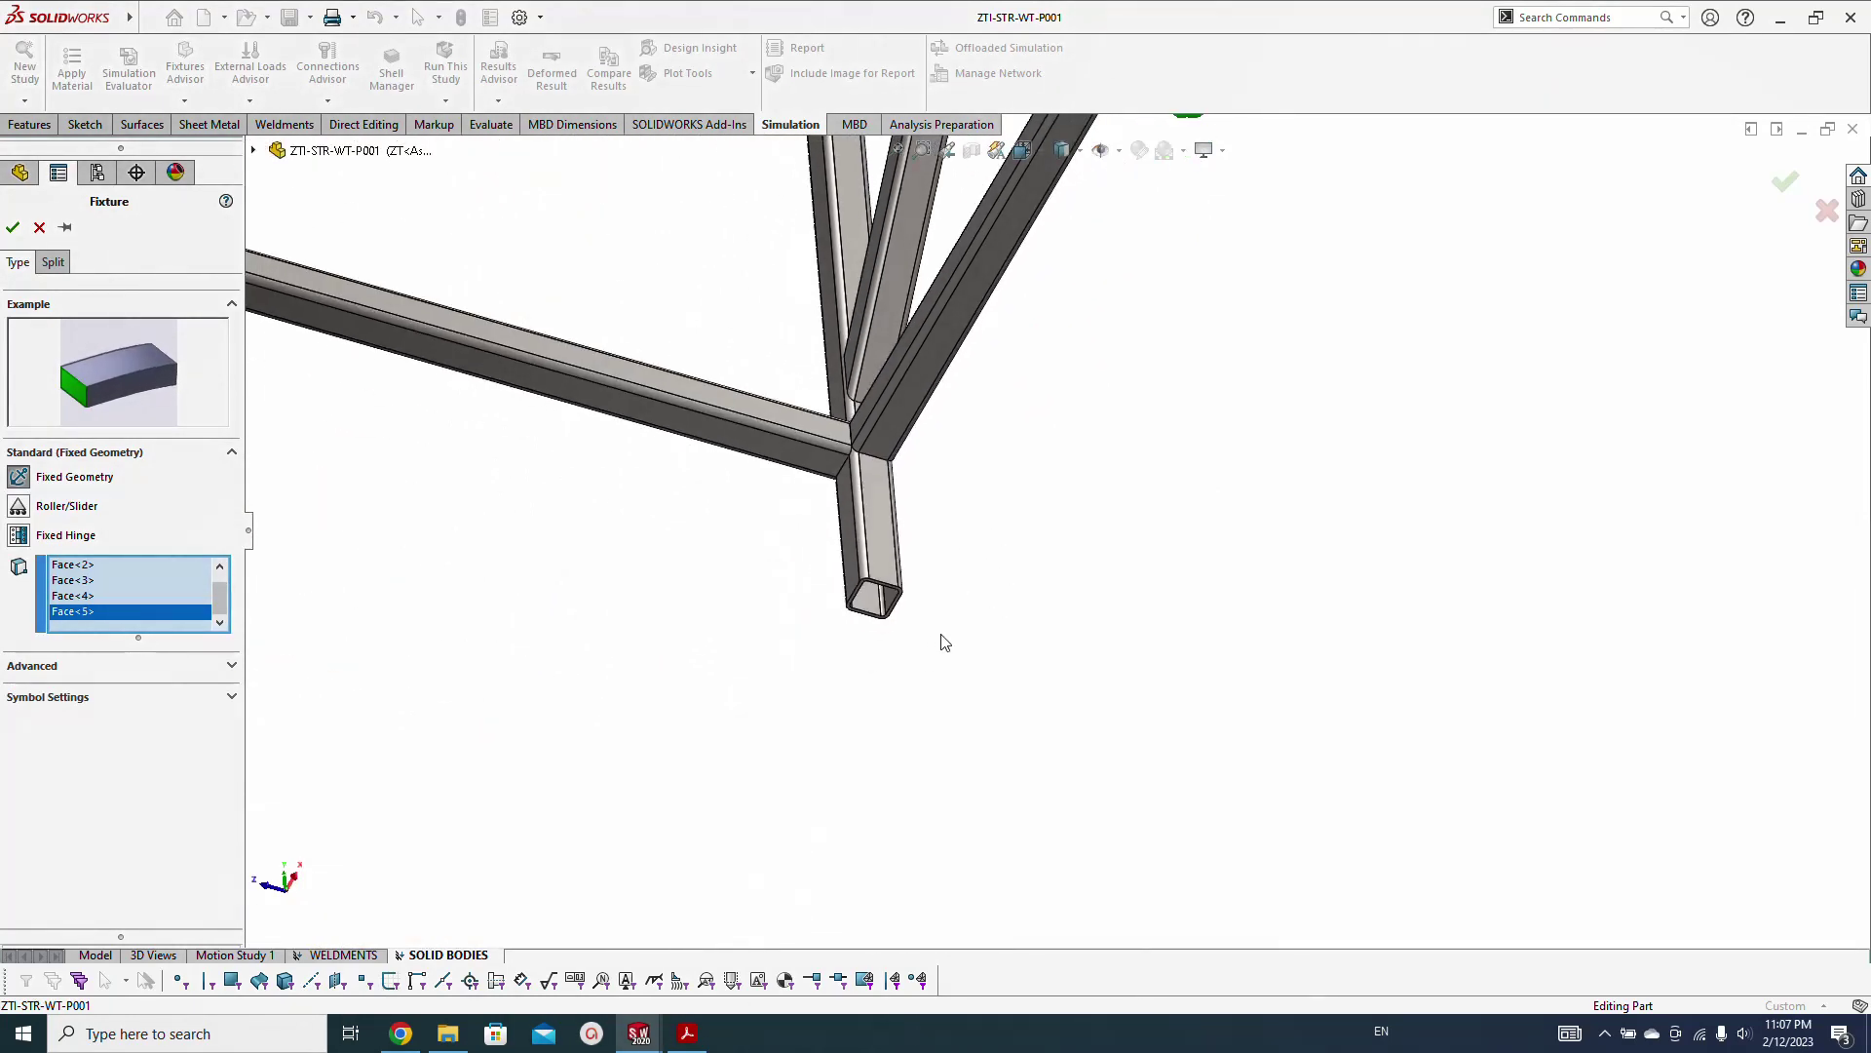
scroll(906, 614, "up", 6)
left_click(858, 483)
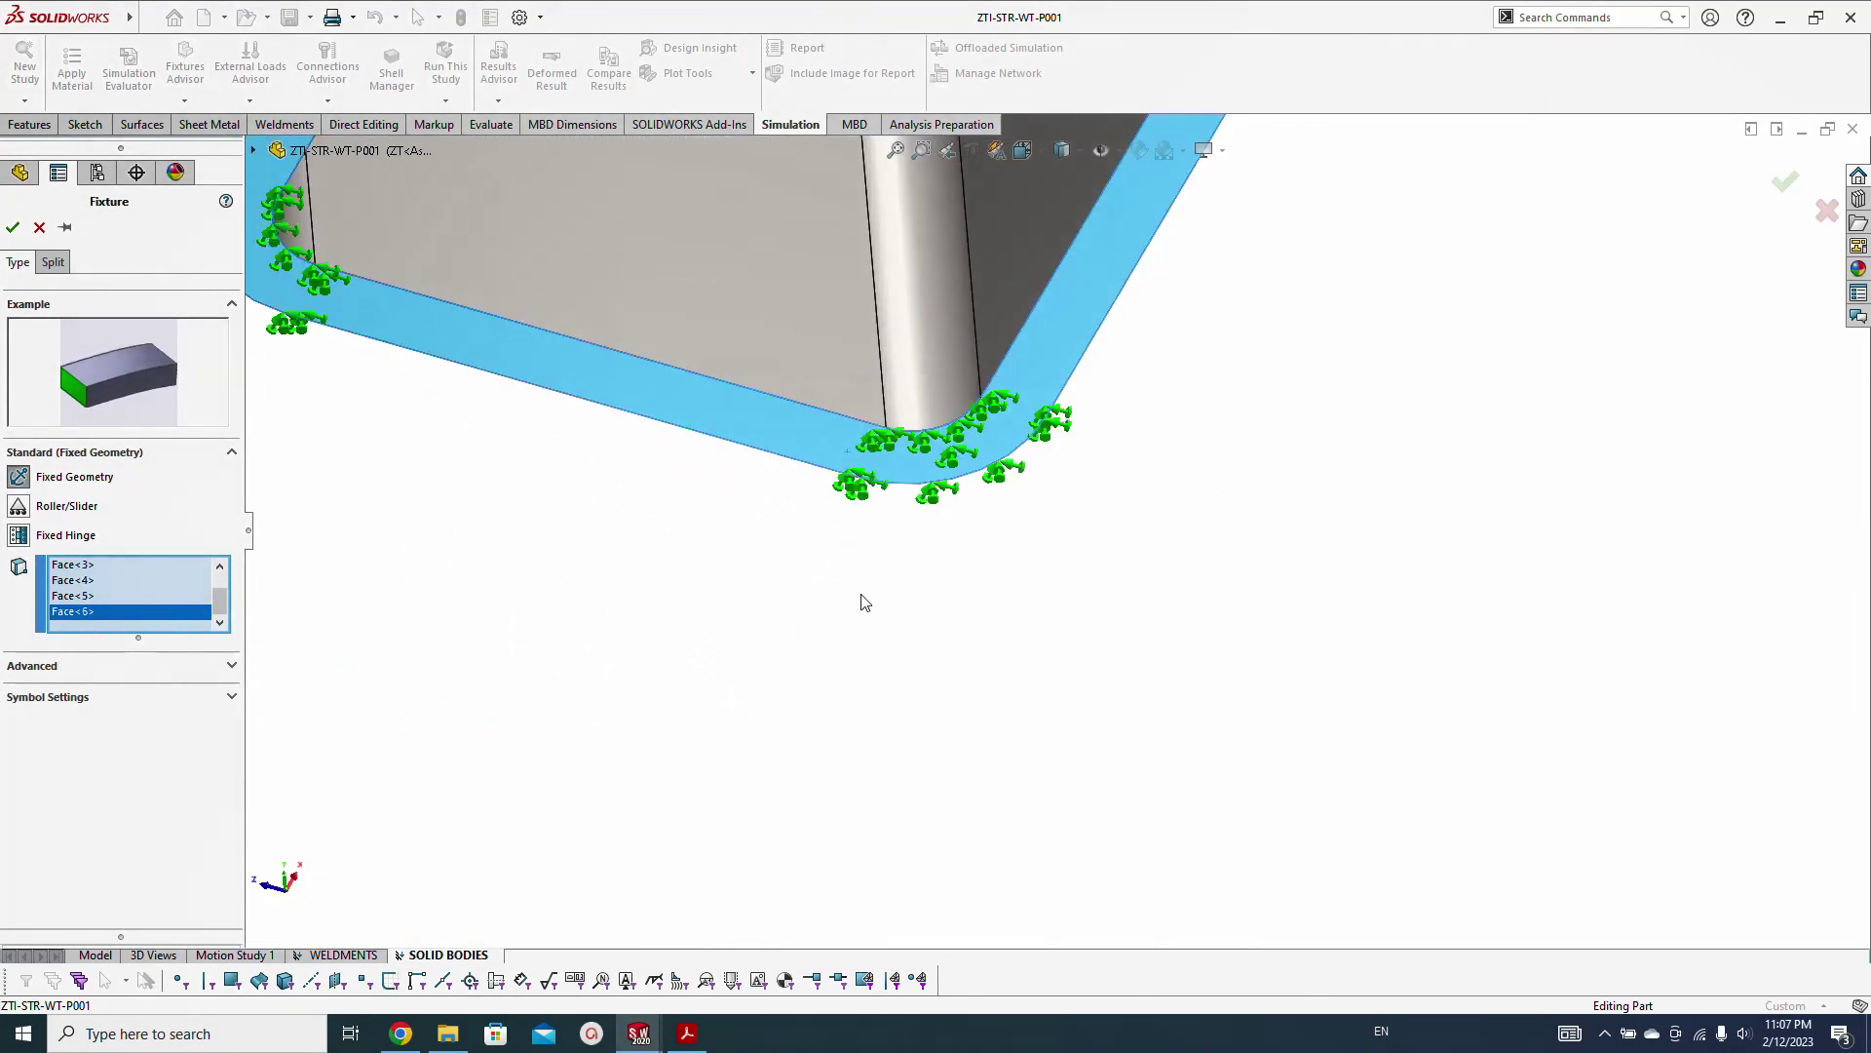
scroll(862, 604, "down", 10)
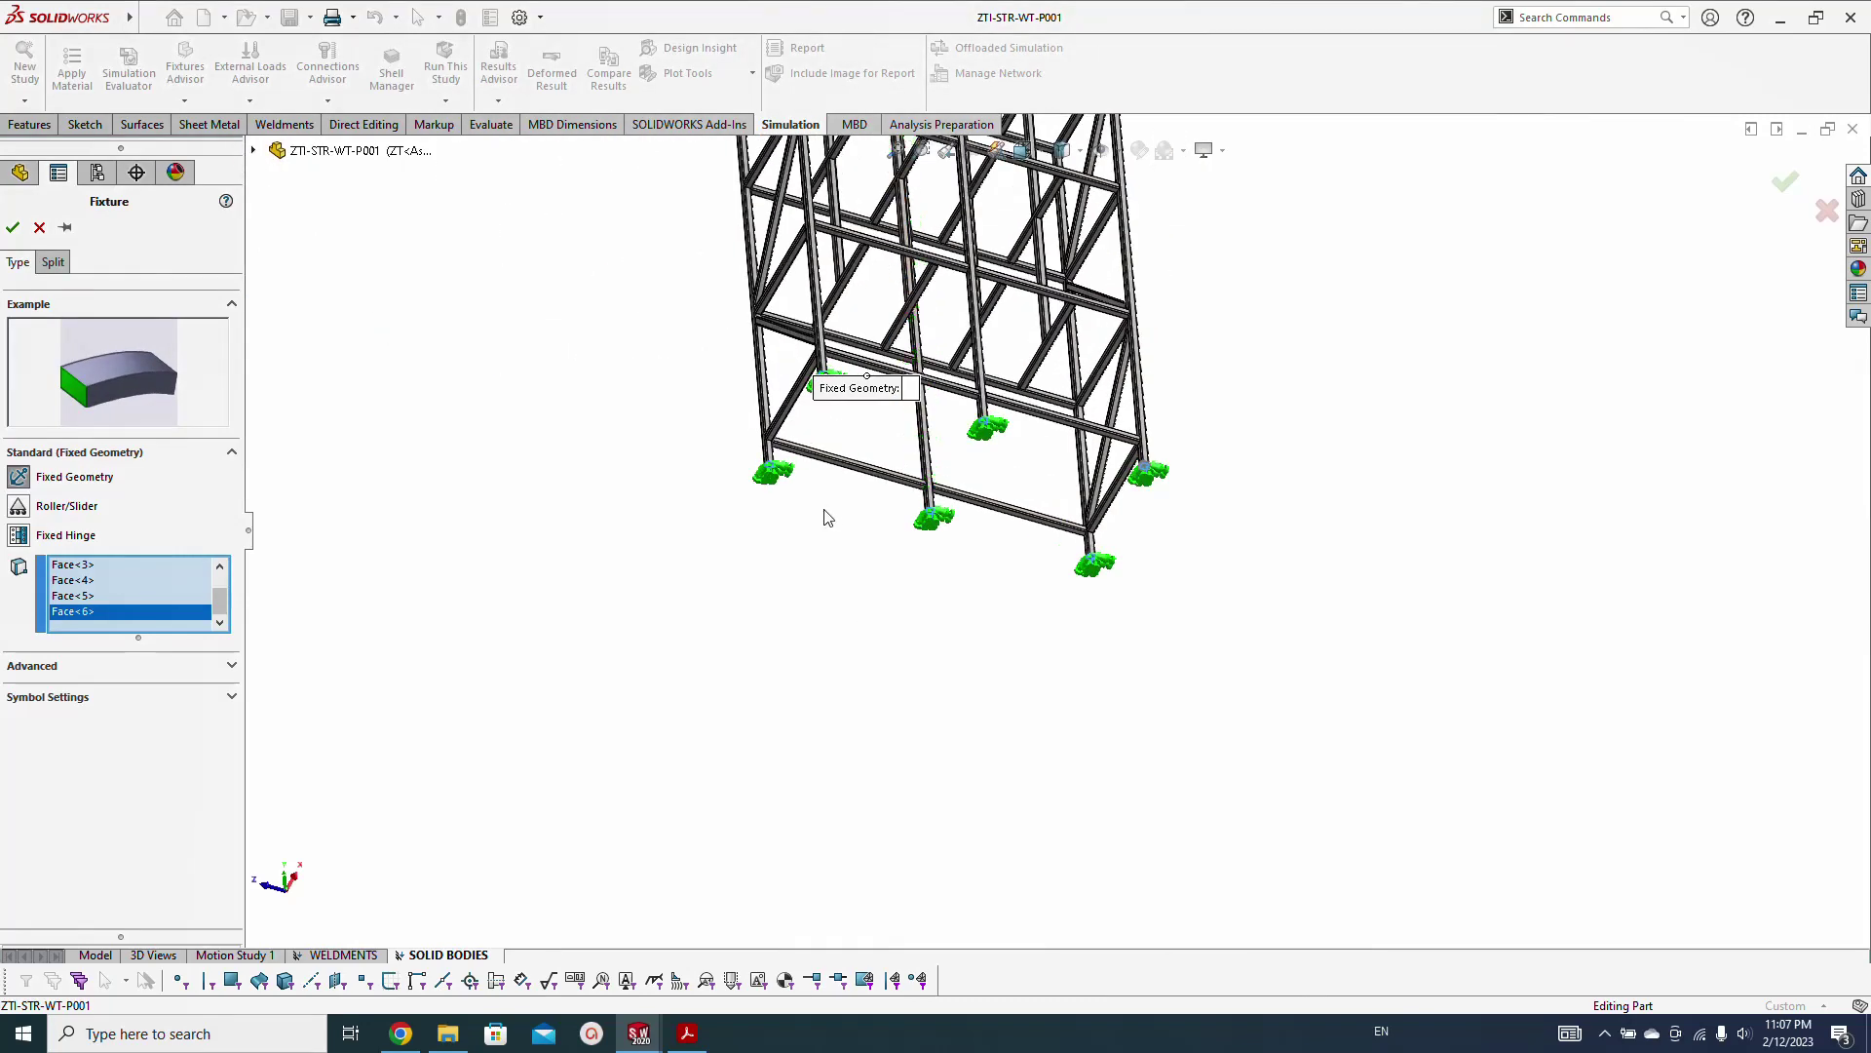
scroll(873, 702, "down", 3)
scroll(877, 707, "up", 5)
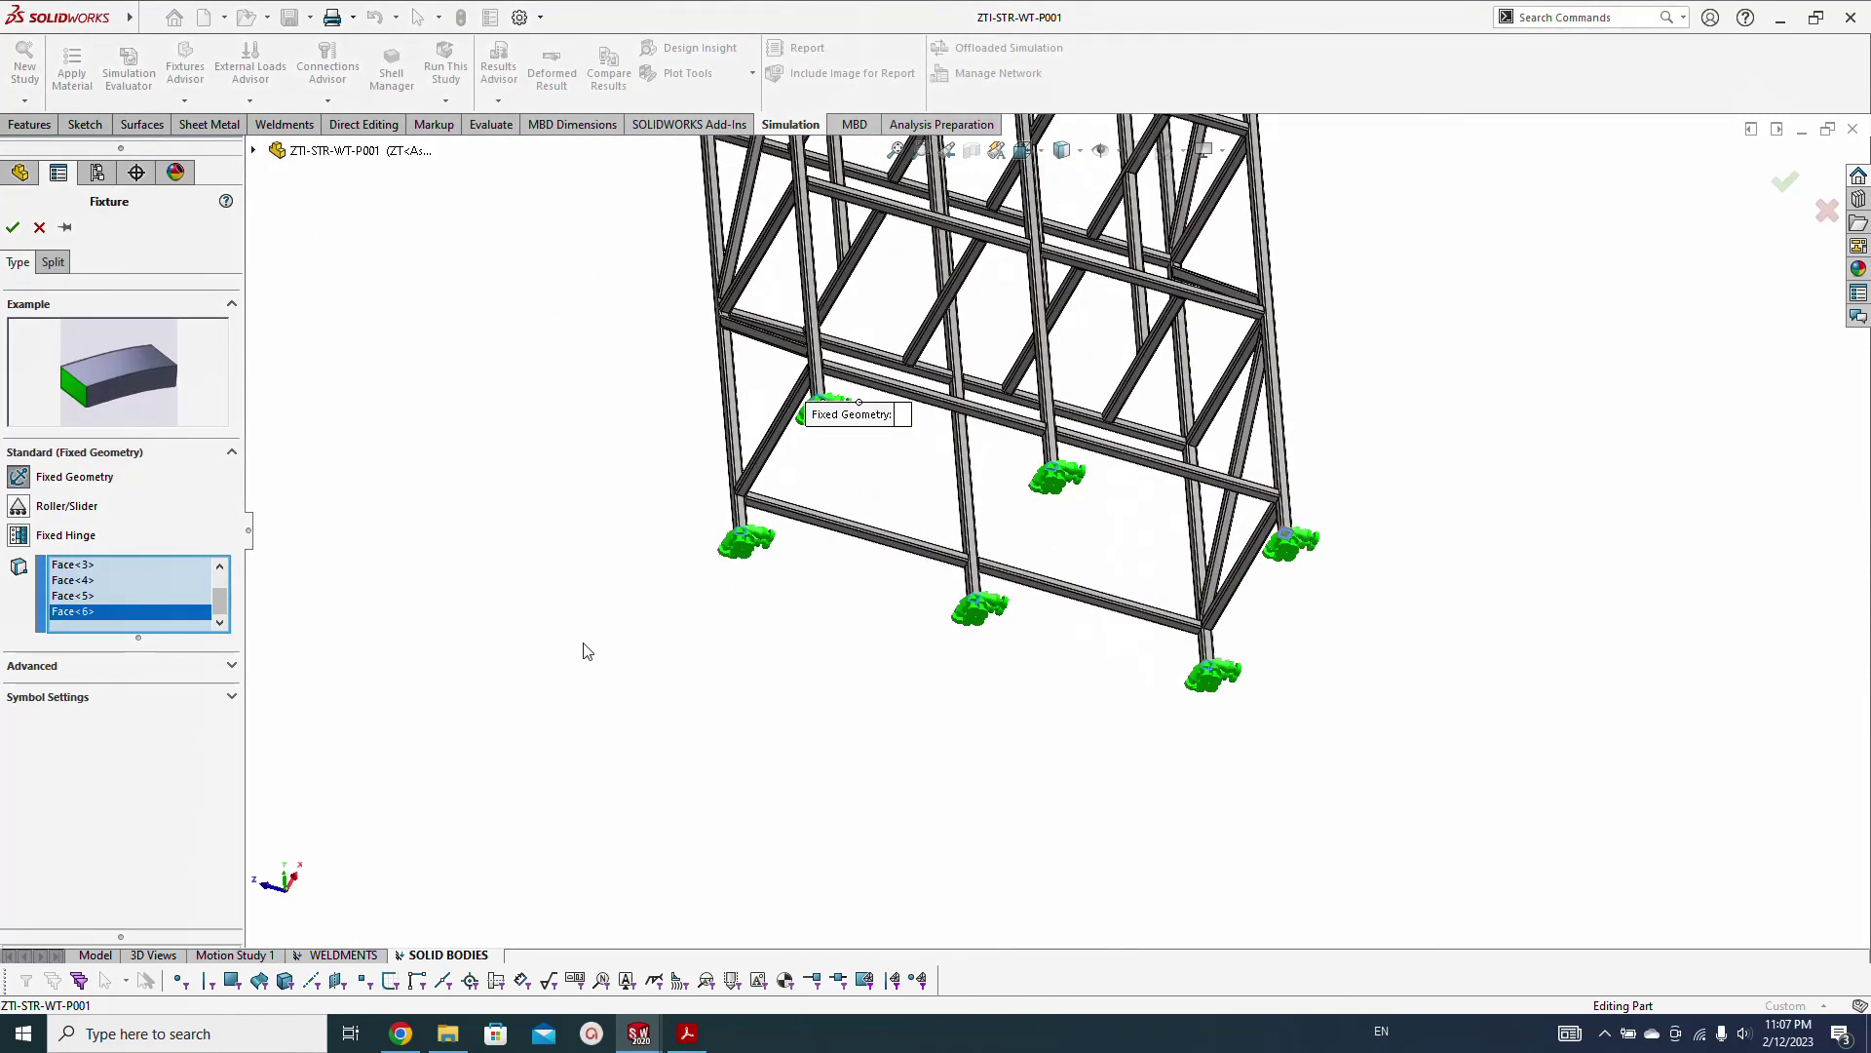
left_click(12, 230)
scroll(660, 703, "down", 5)
middle_click_drag(660, 703, 778, 736)
Add a 9.81 m/s² gravity load to the study
right_click(88, 542)
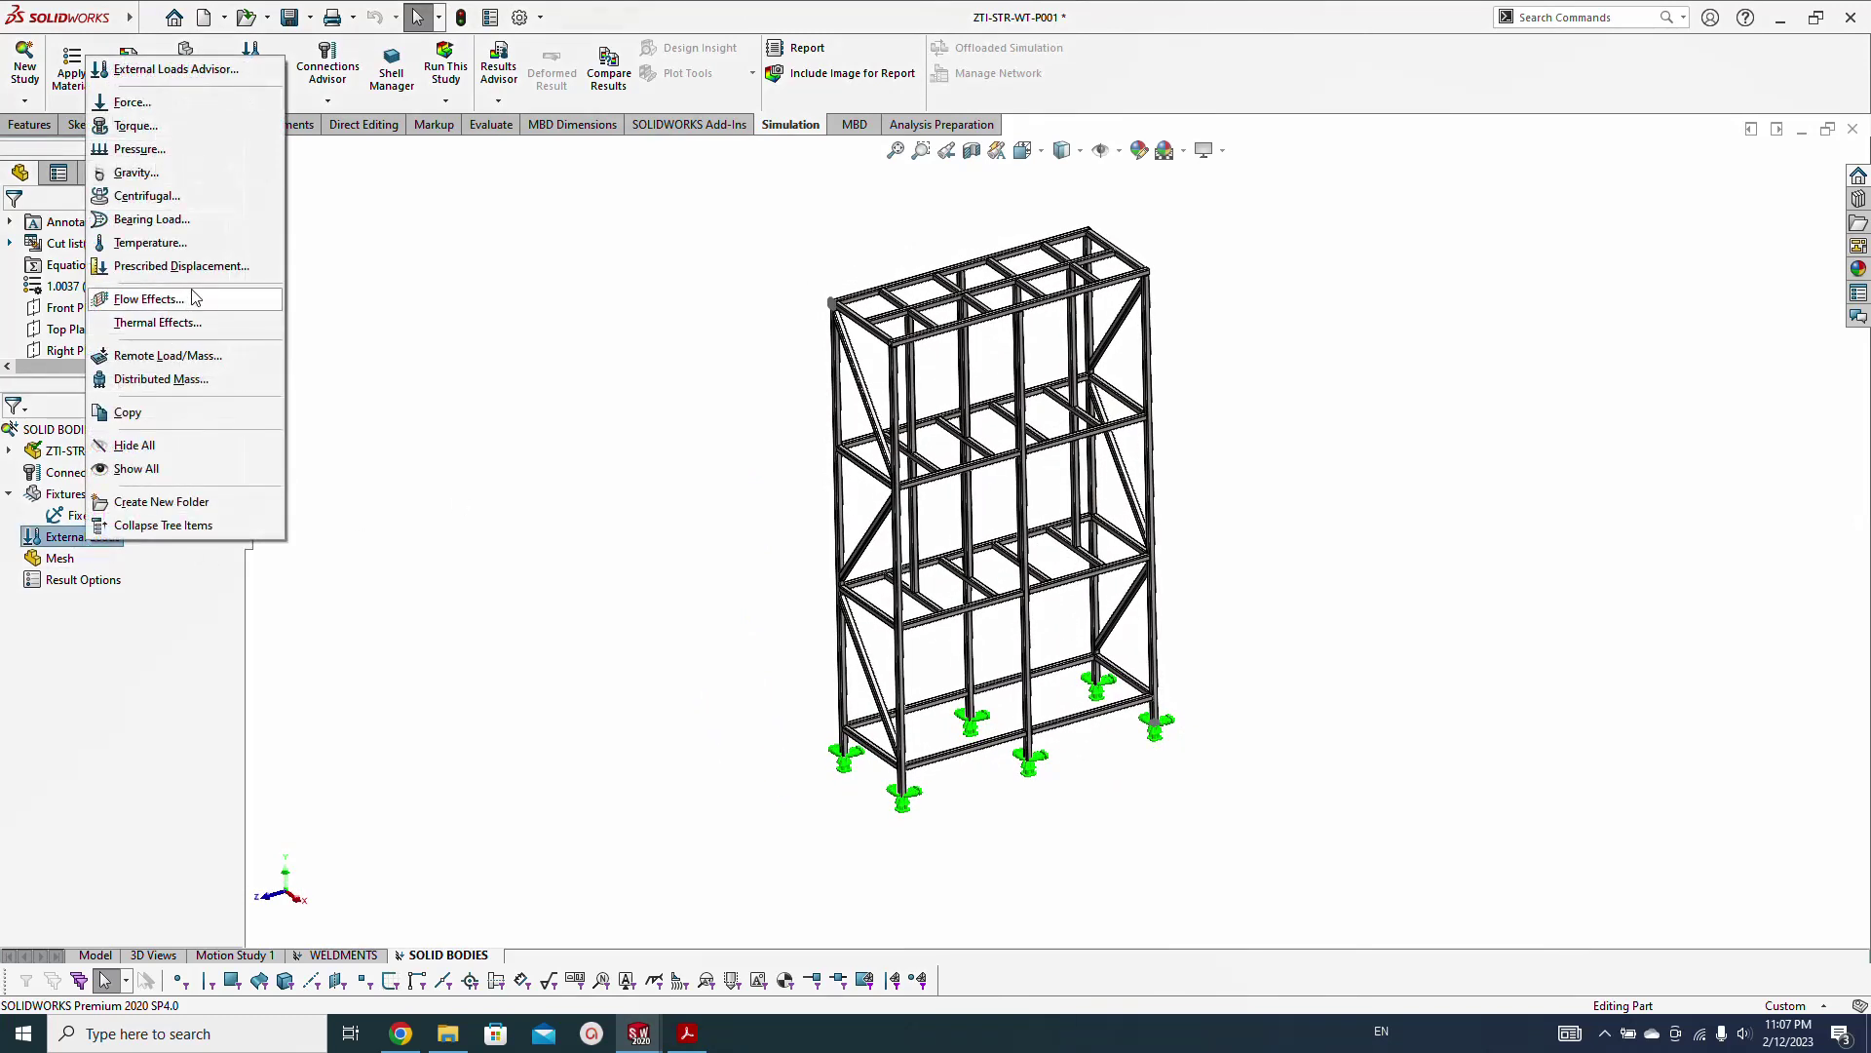
left_click(137, 173)
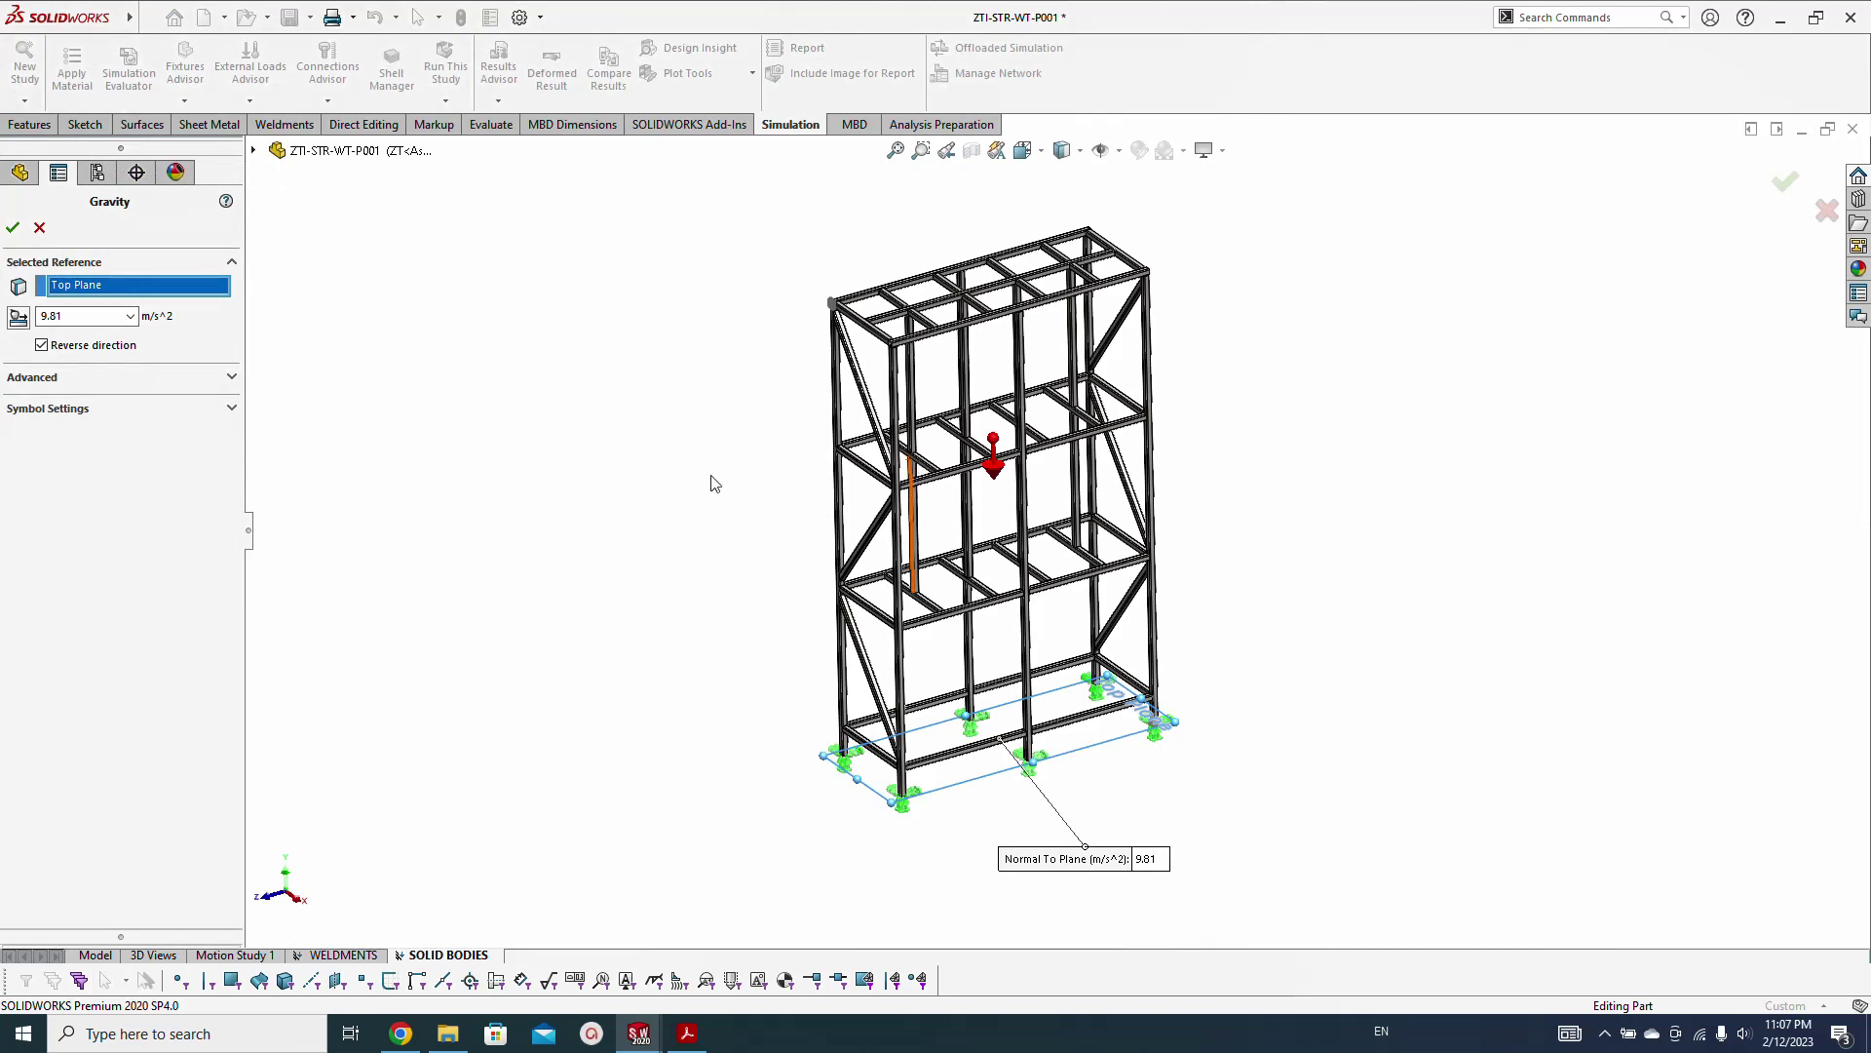
key("Return")
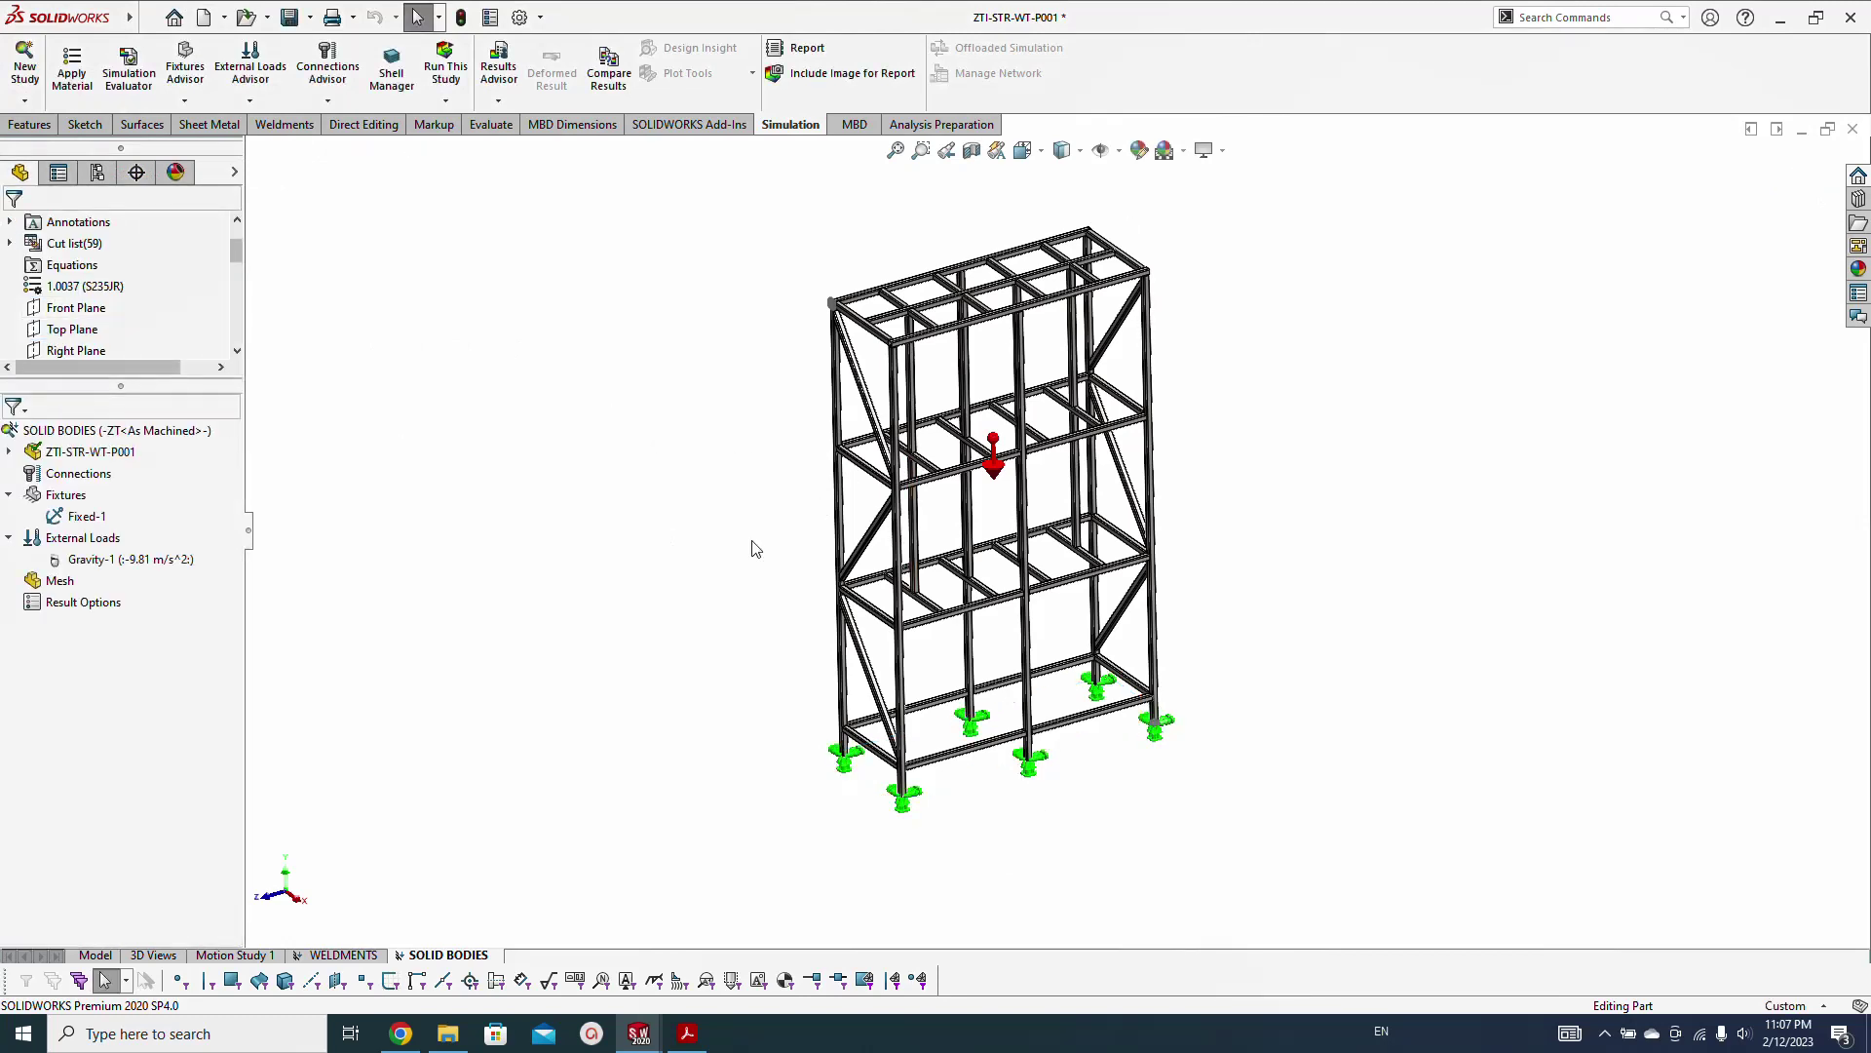
Start a distributed mass on the top deck, selecting its four edge beams and middle cross beam
right_click(97, 538)
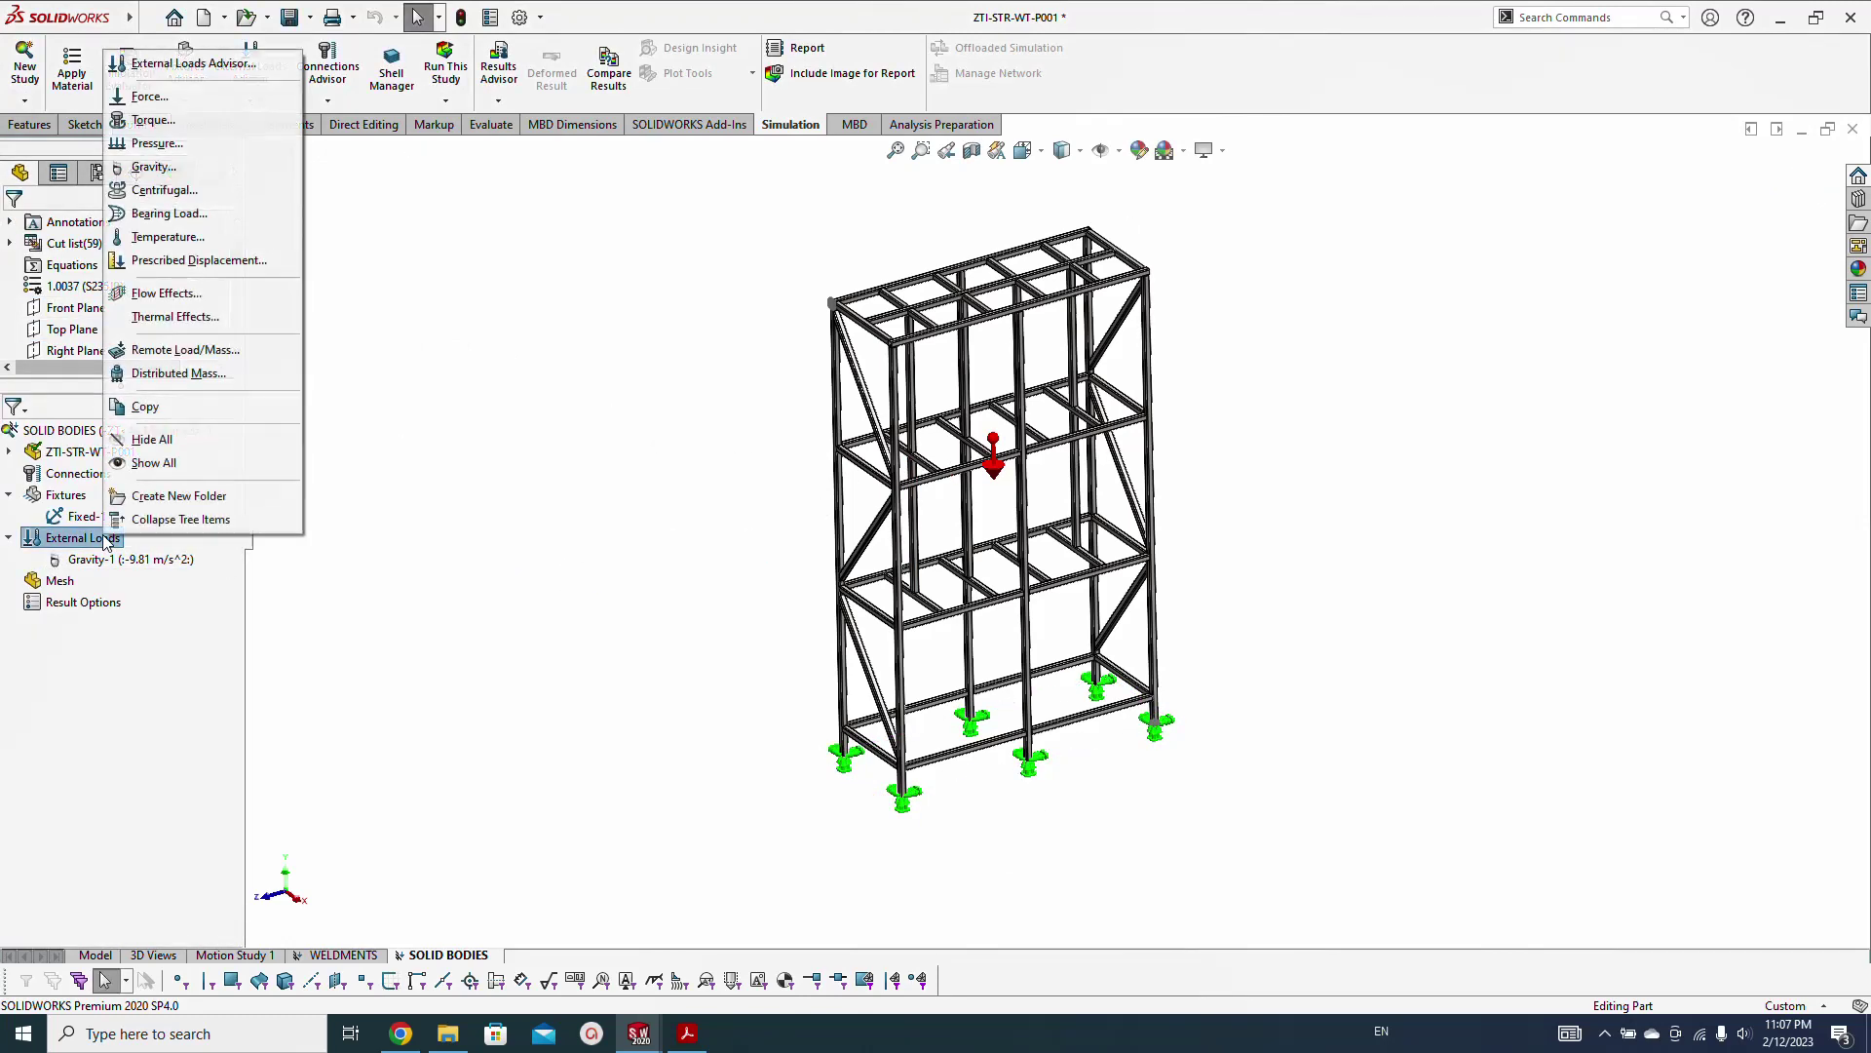
left_click(179, 373)
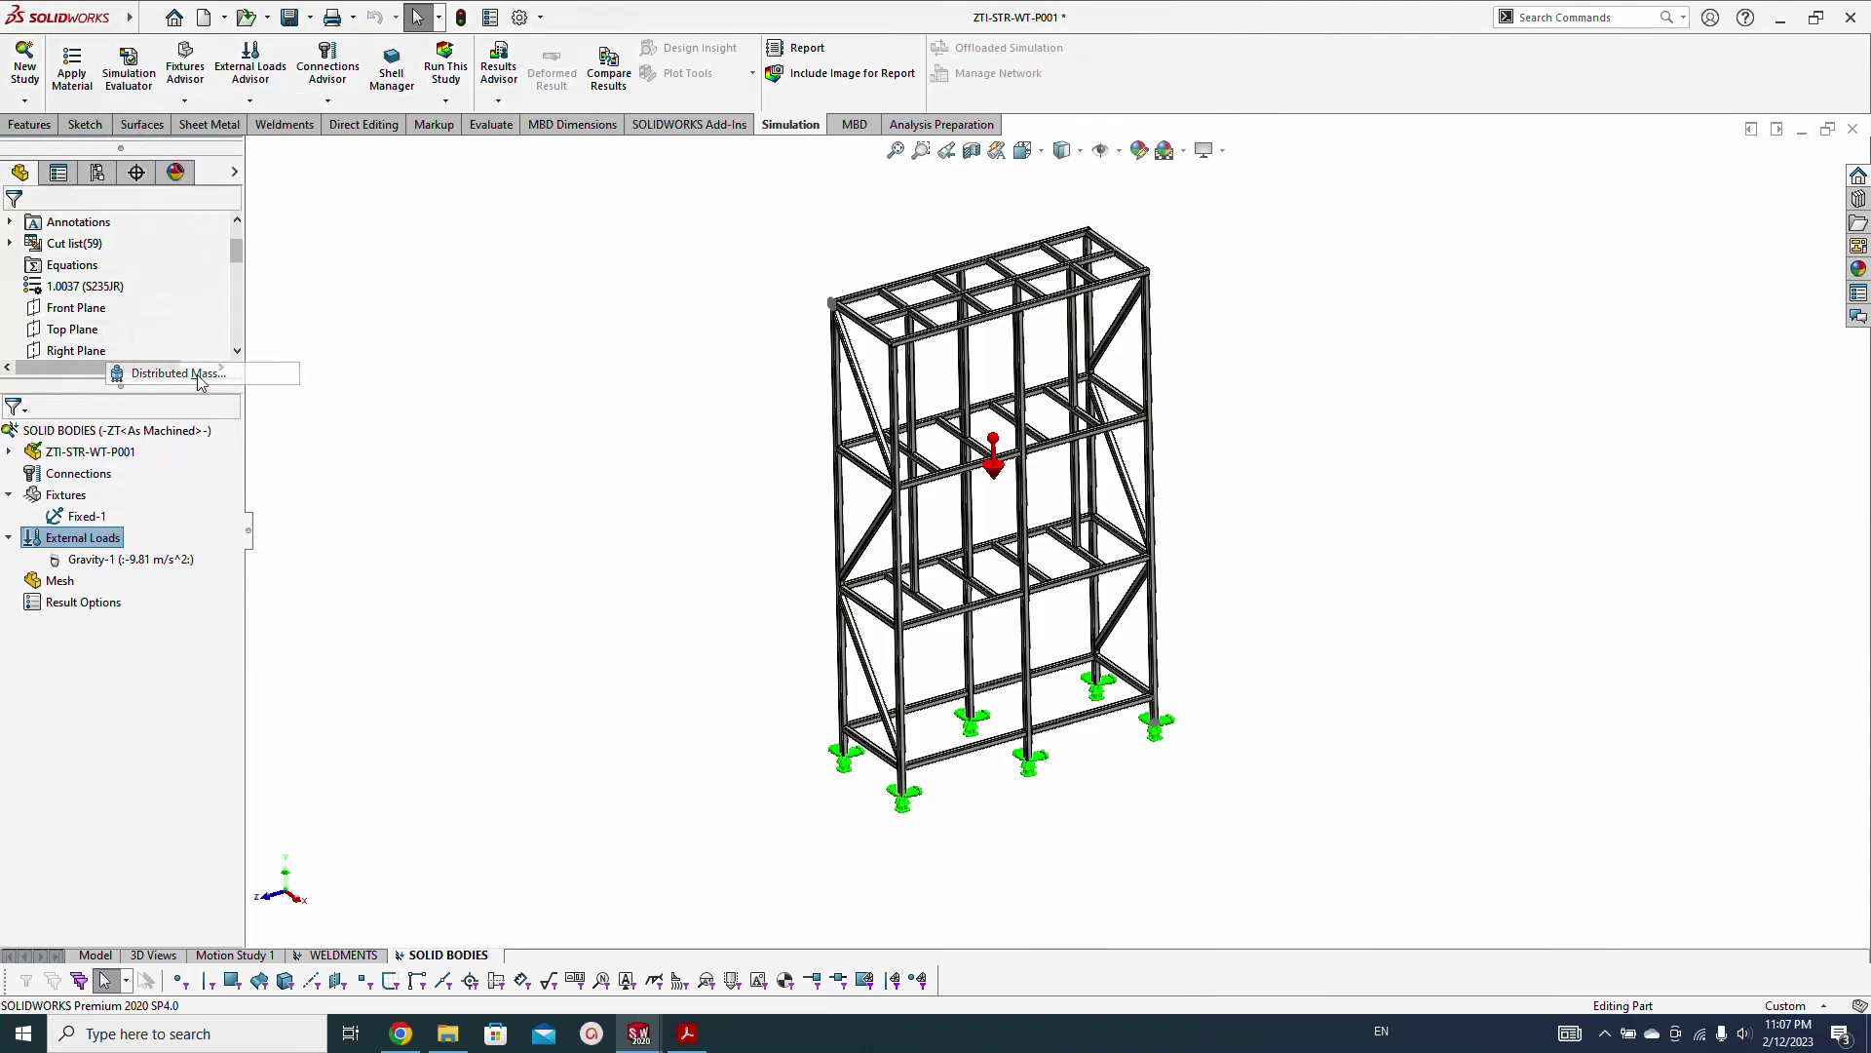
middle_click_drag(716, 345, 719, 585)
key("space")
left_click(838, 489)
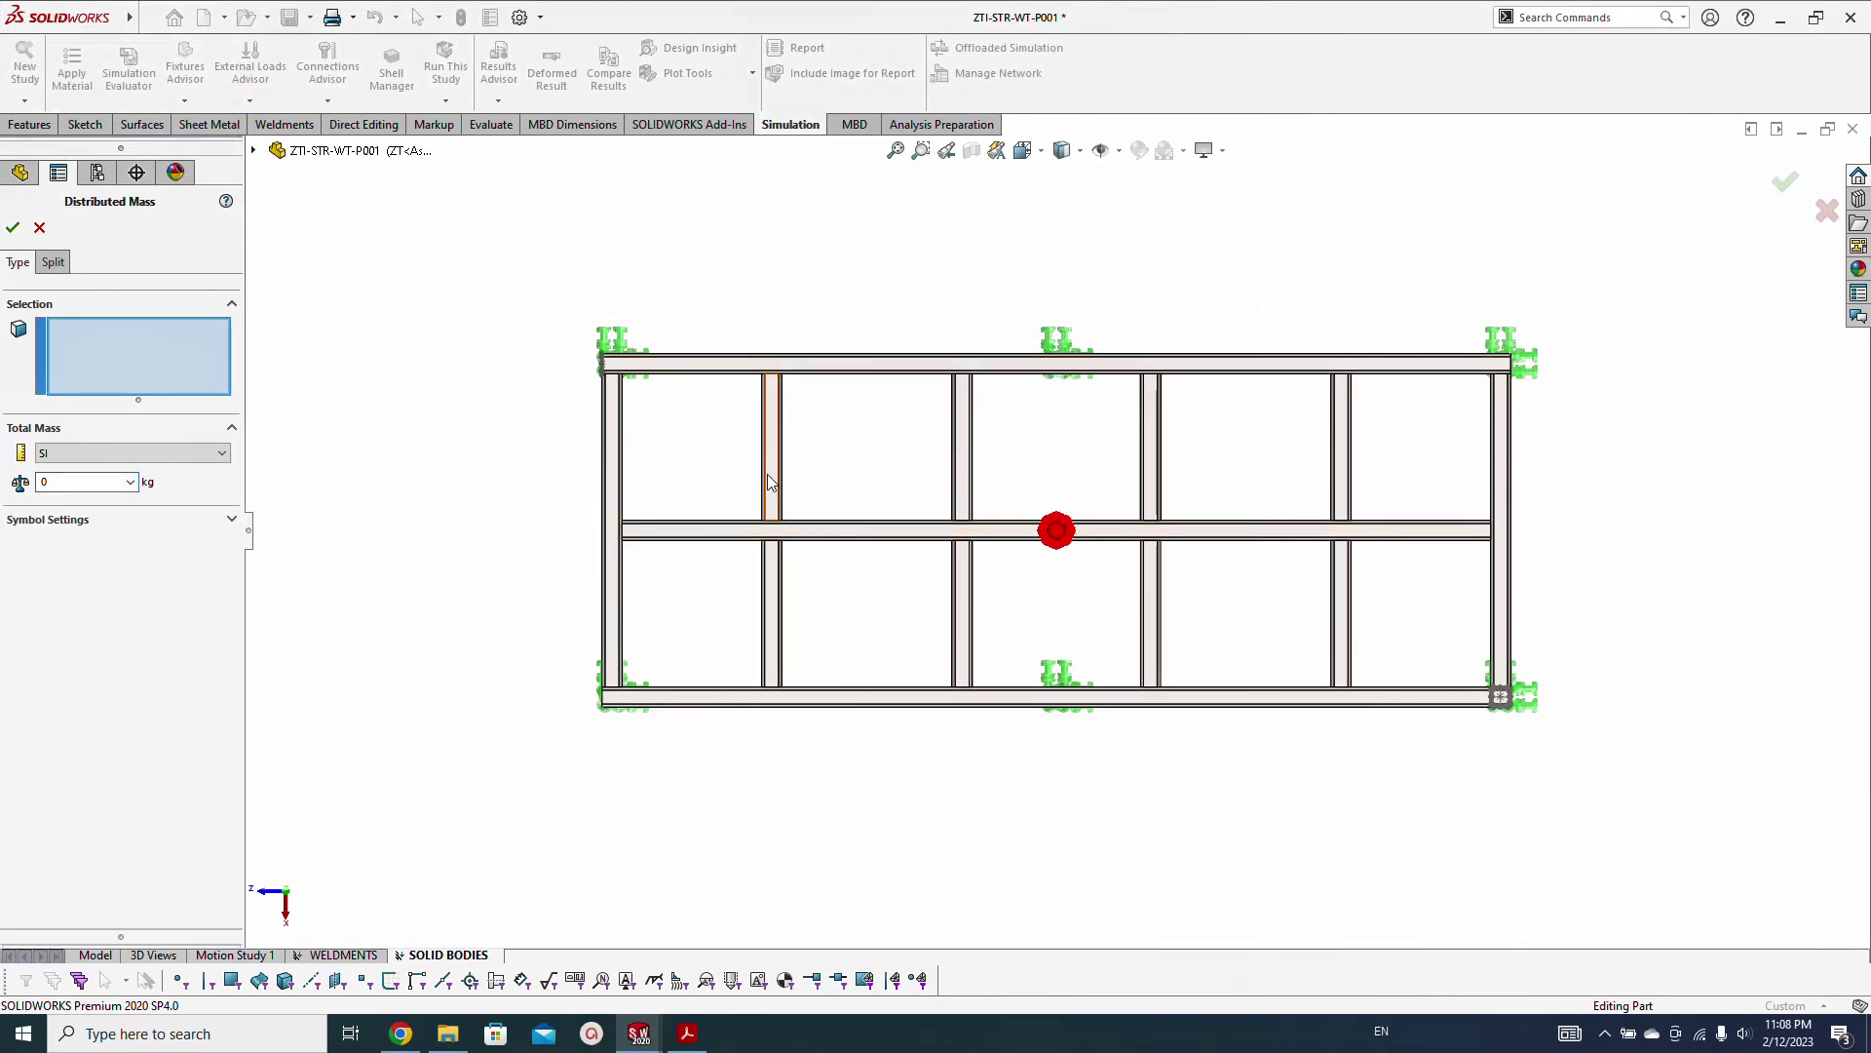
scroll(875, 490, "down", 2)
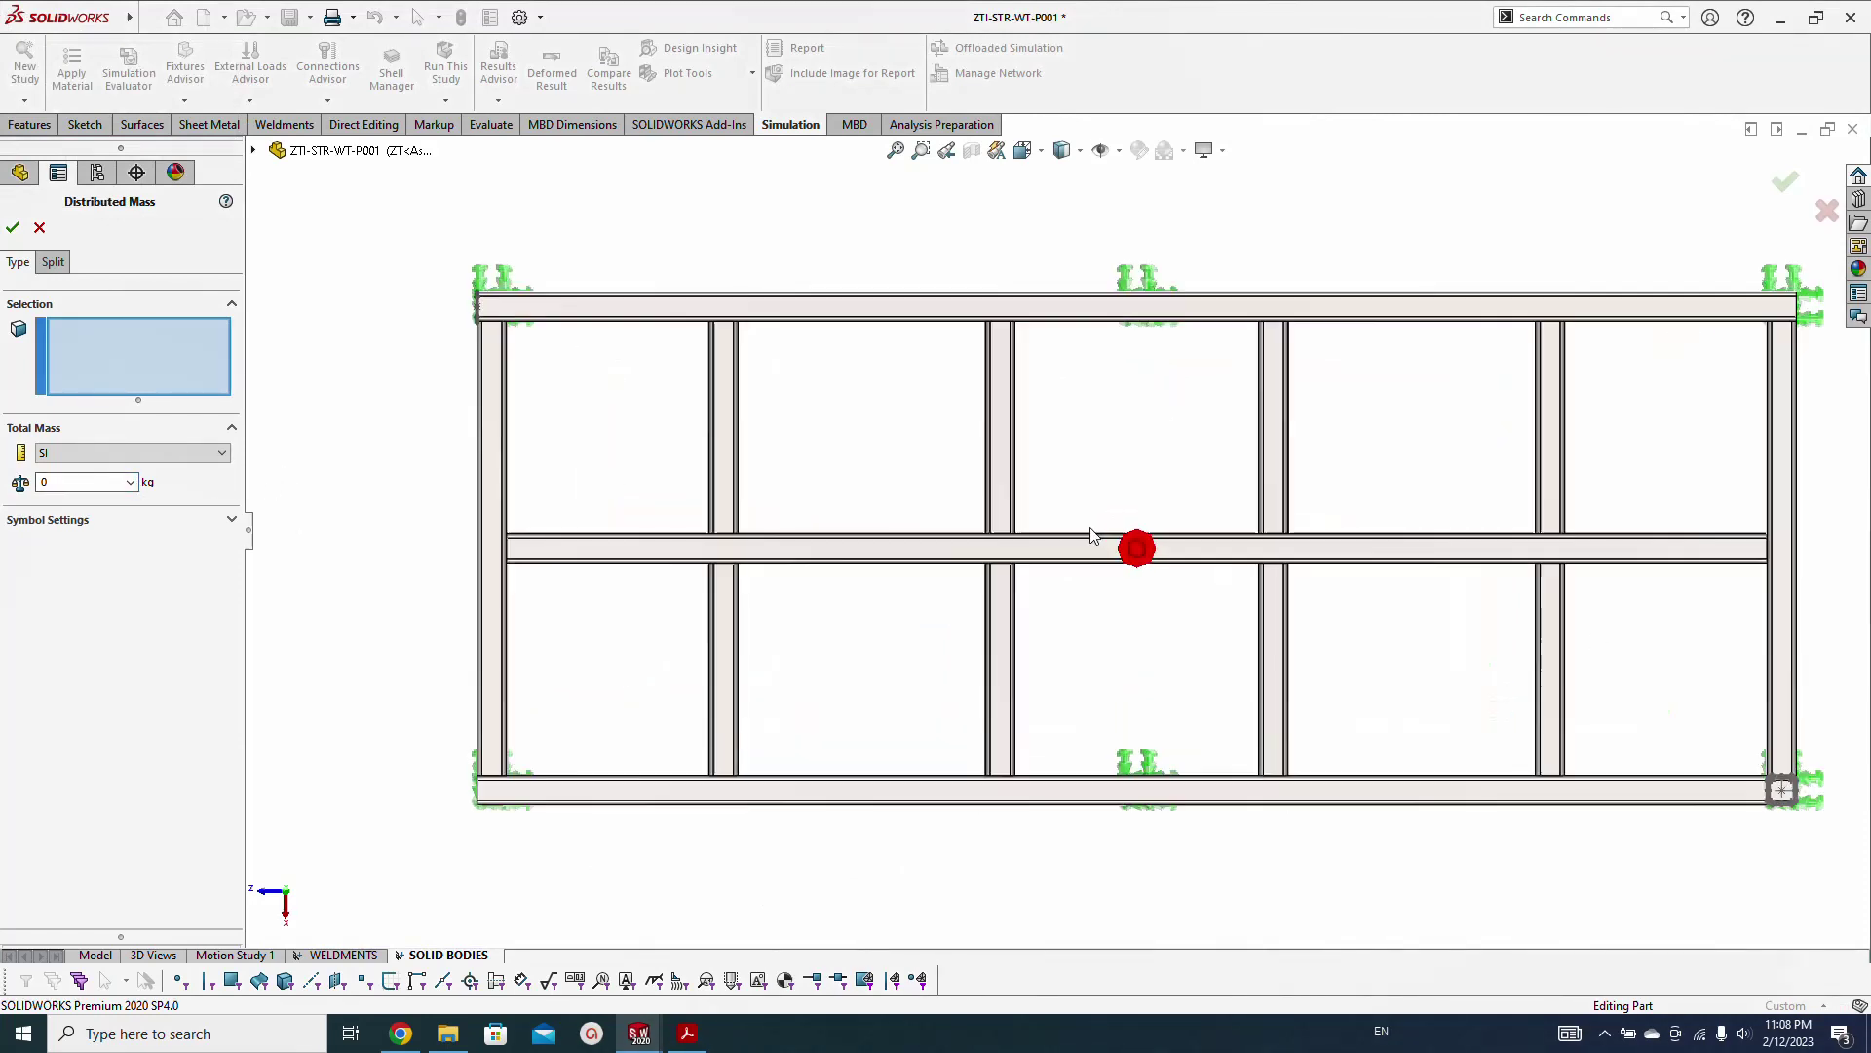
left_click(1461, 309)
middle_click_drag(1411, 447, 1324, 435, "ctrl")
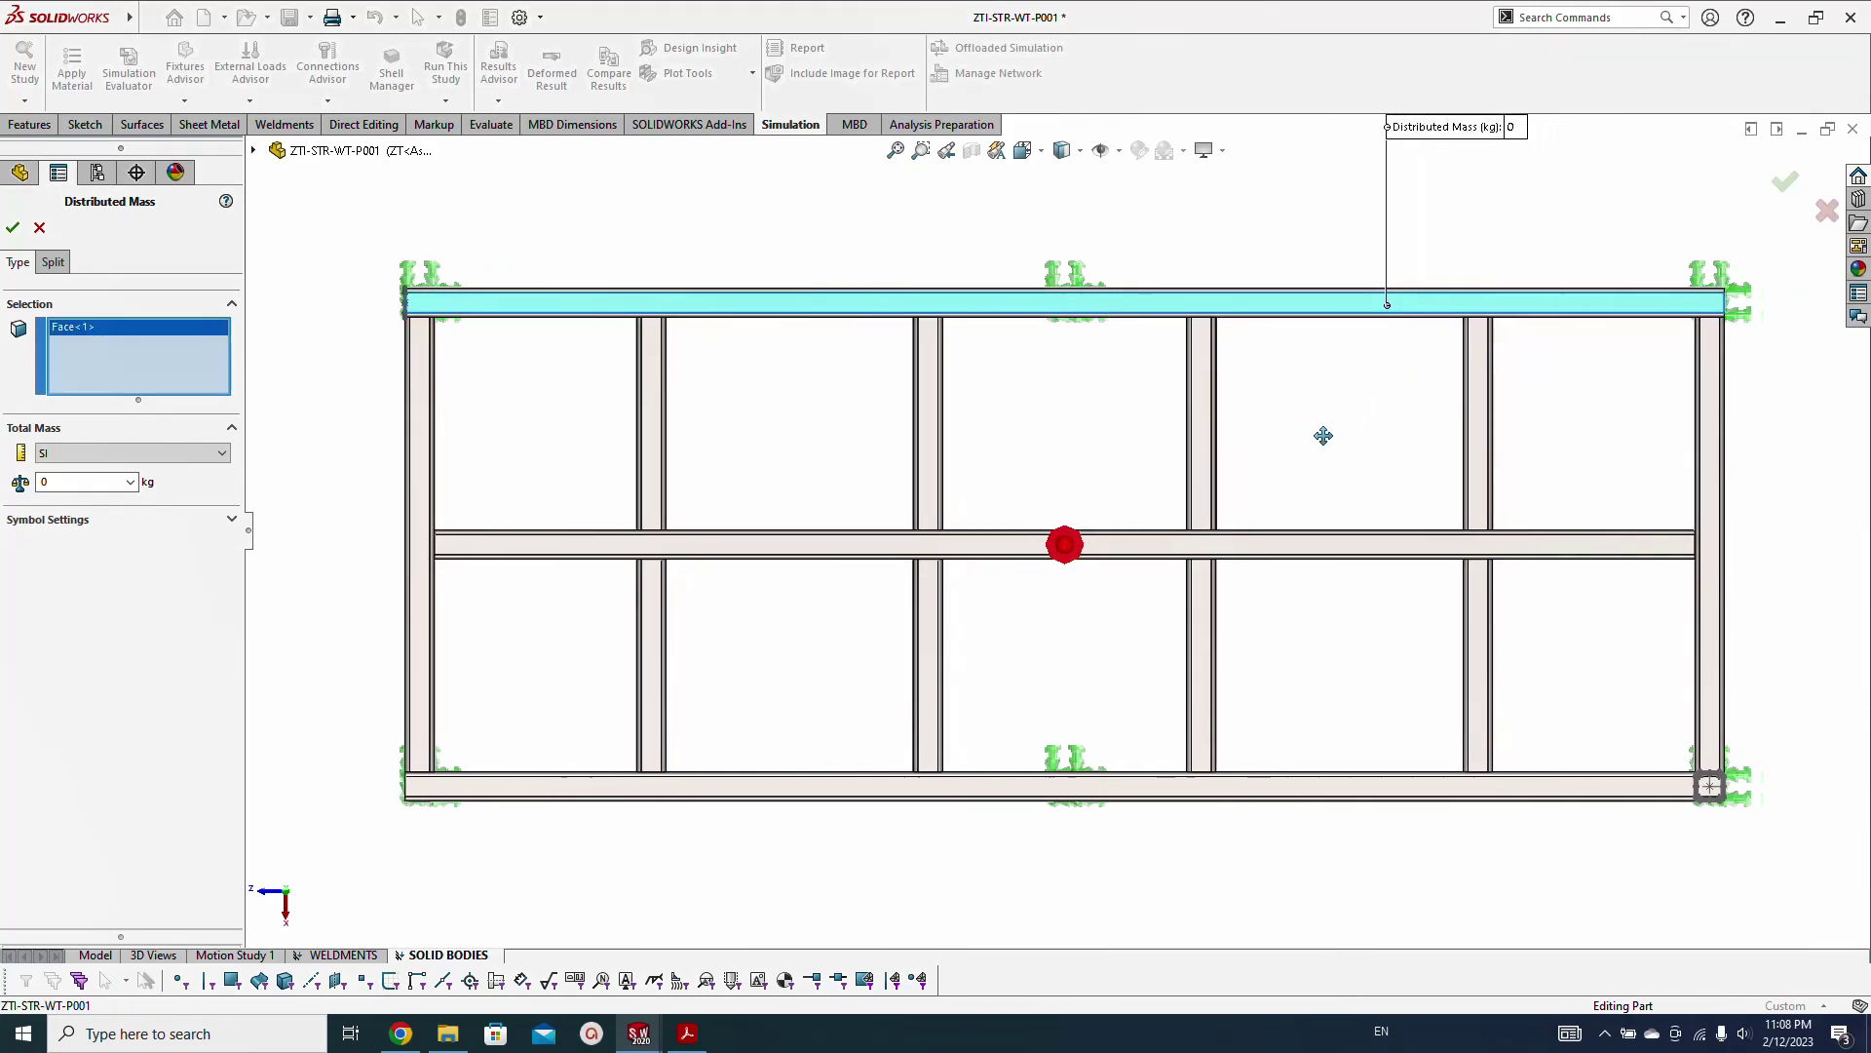
left_click(1712, 429)
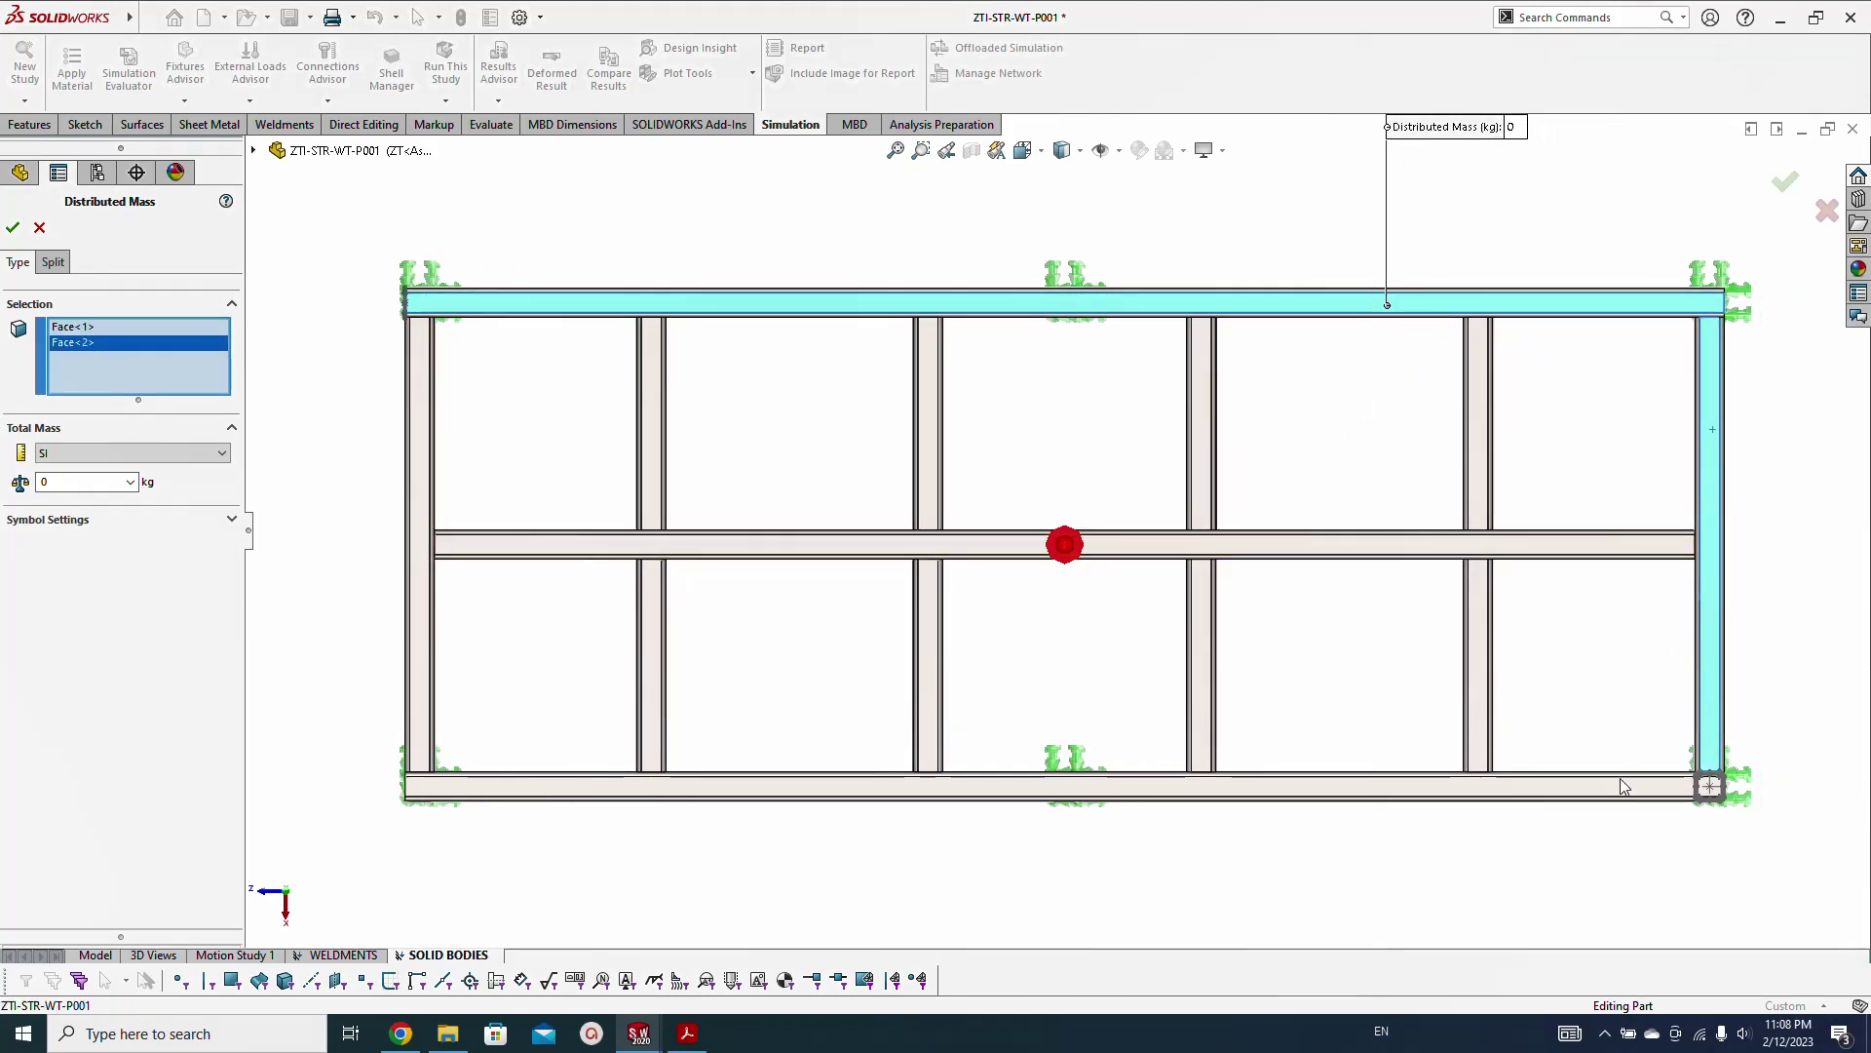
left_click(1616, 785)
left_click(415, 668)
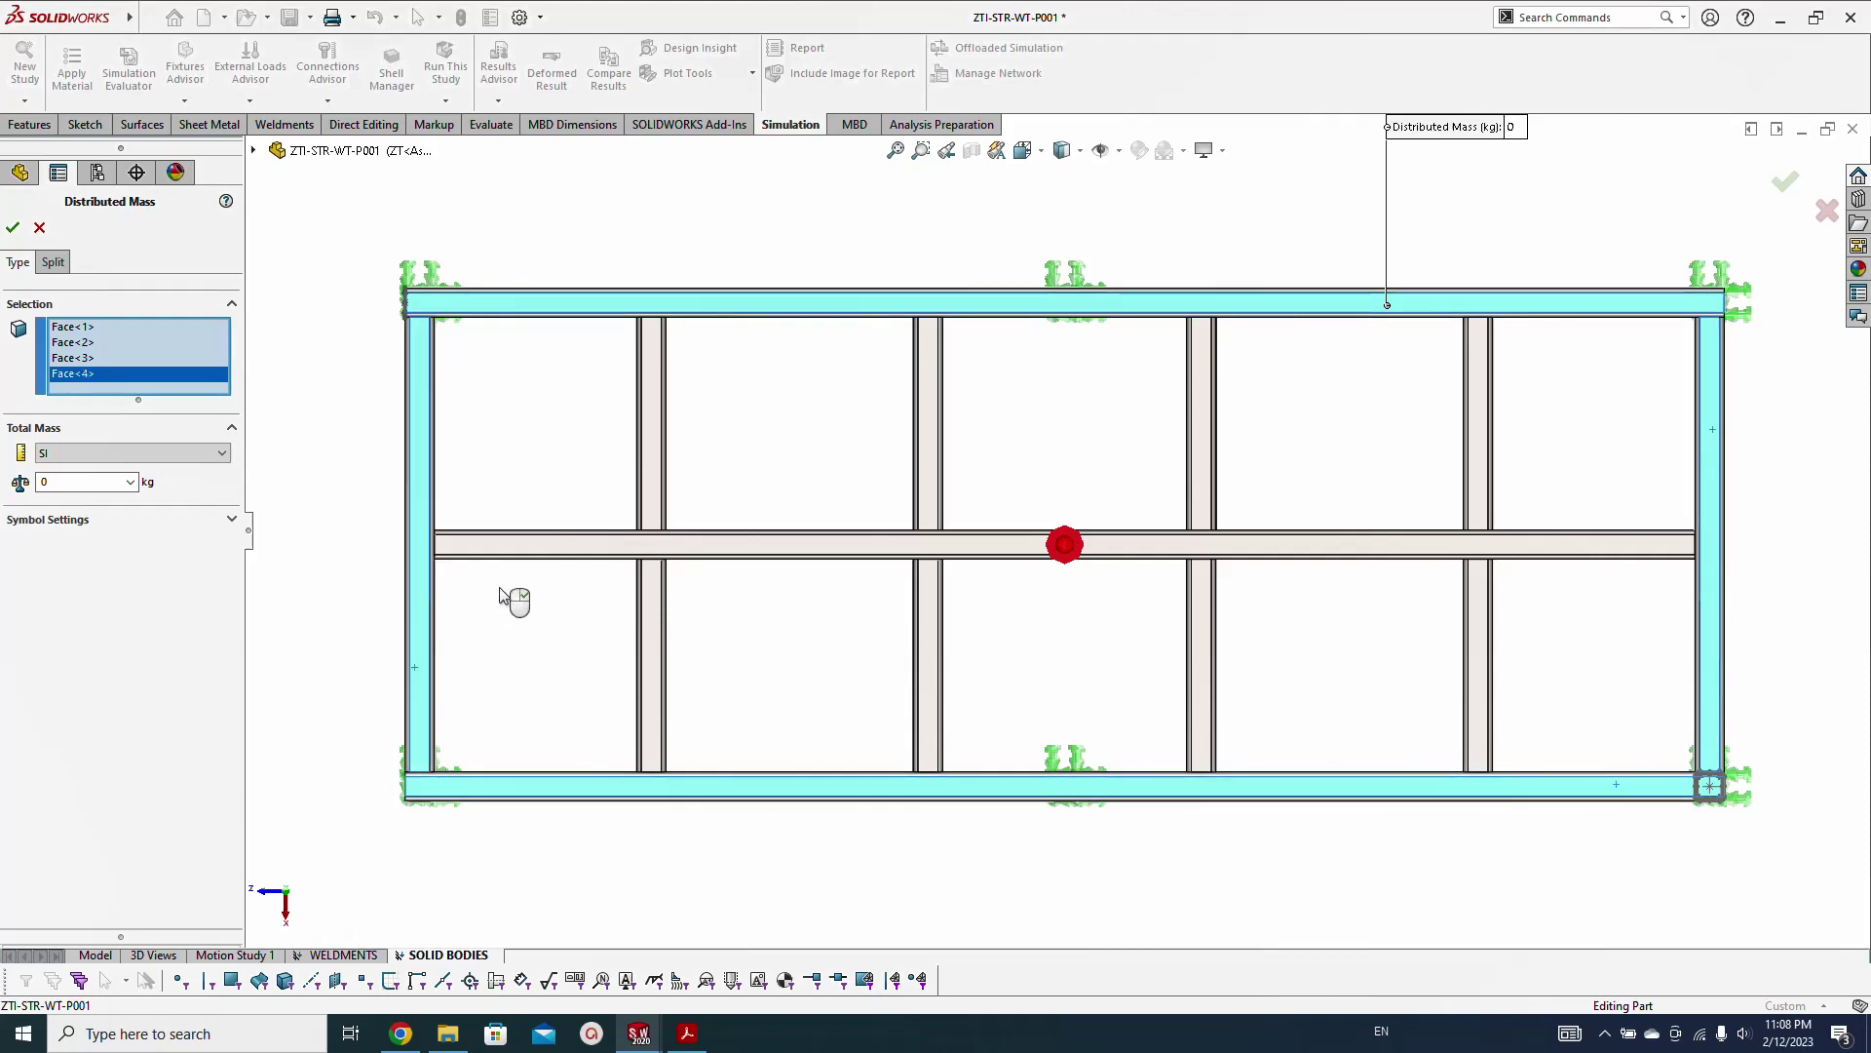
left_click(517, 544)
Add the deck's eight short crossbars and set the distributed mass to 5500 kg
left_click(654, 484)
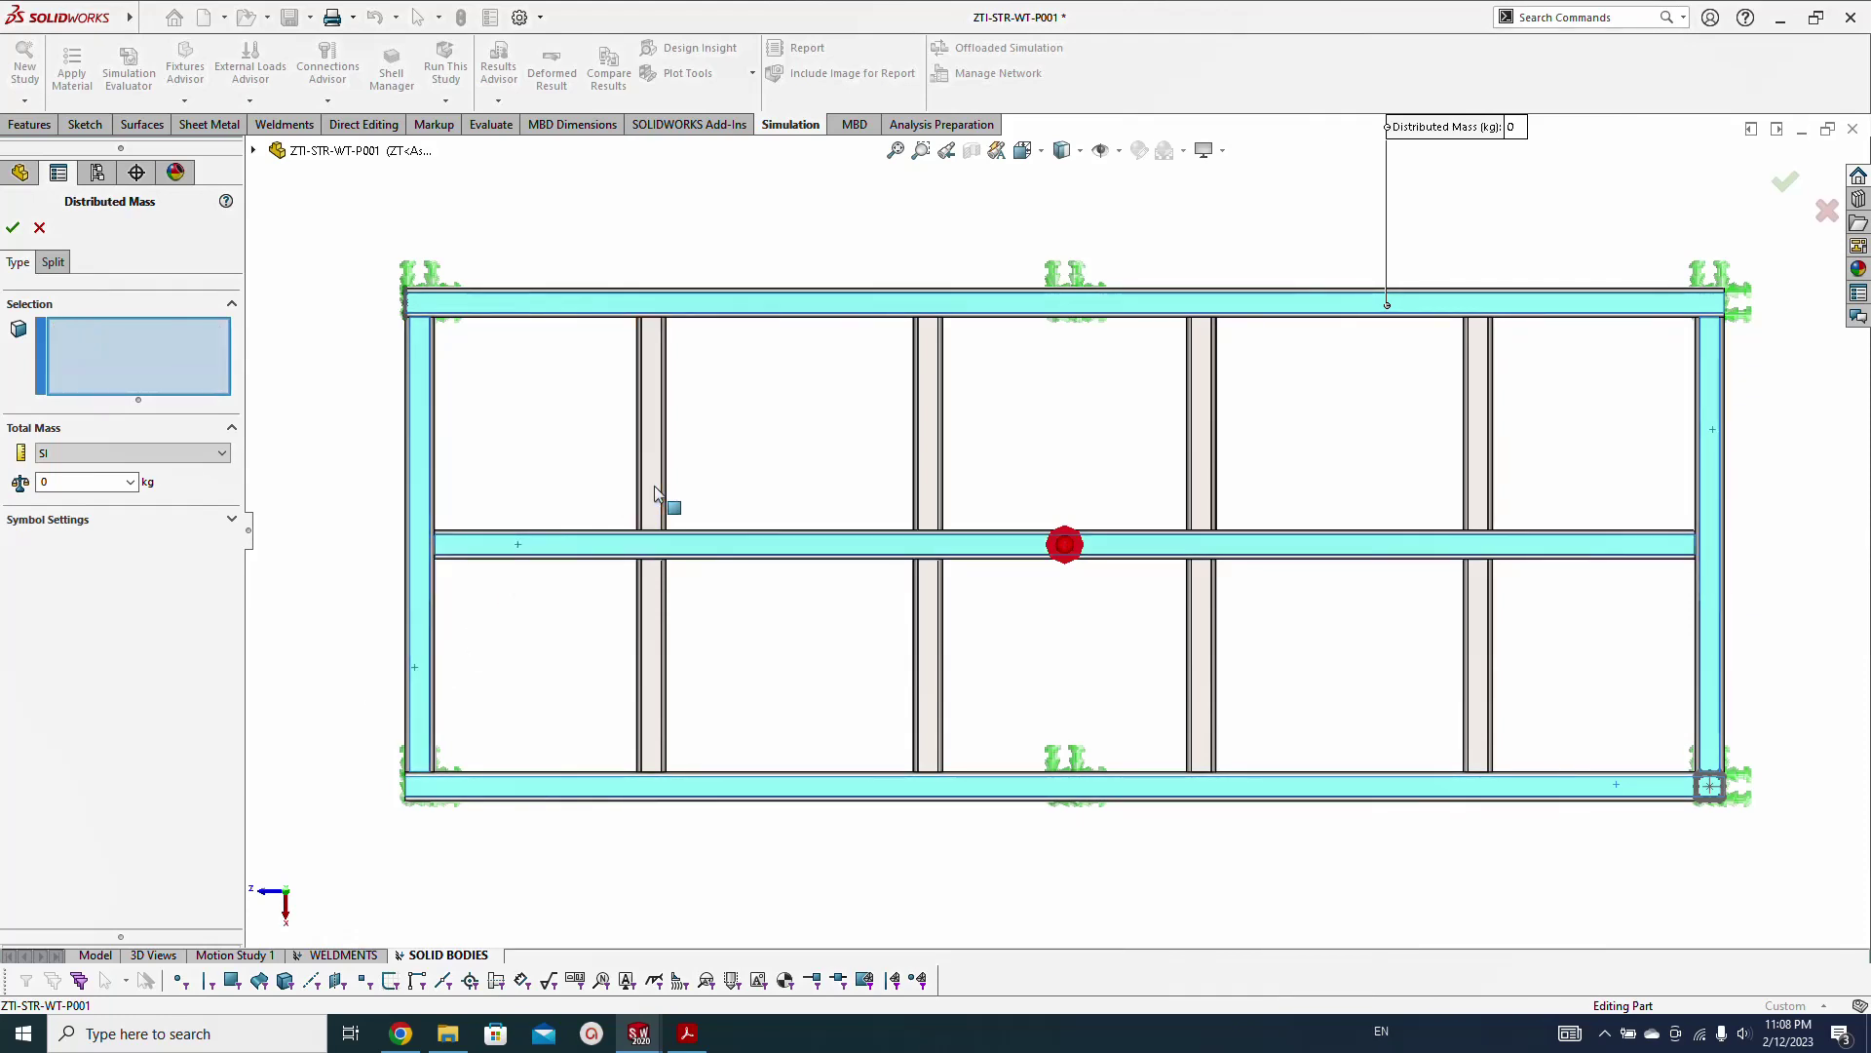
left_click(658, 585)
left_click(927, 629)
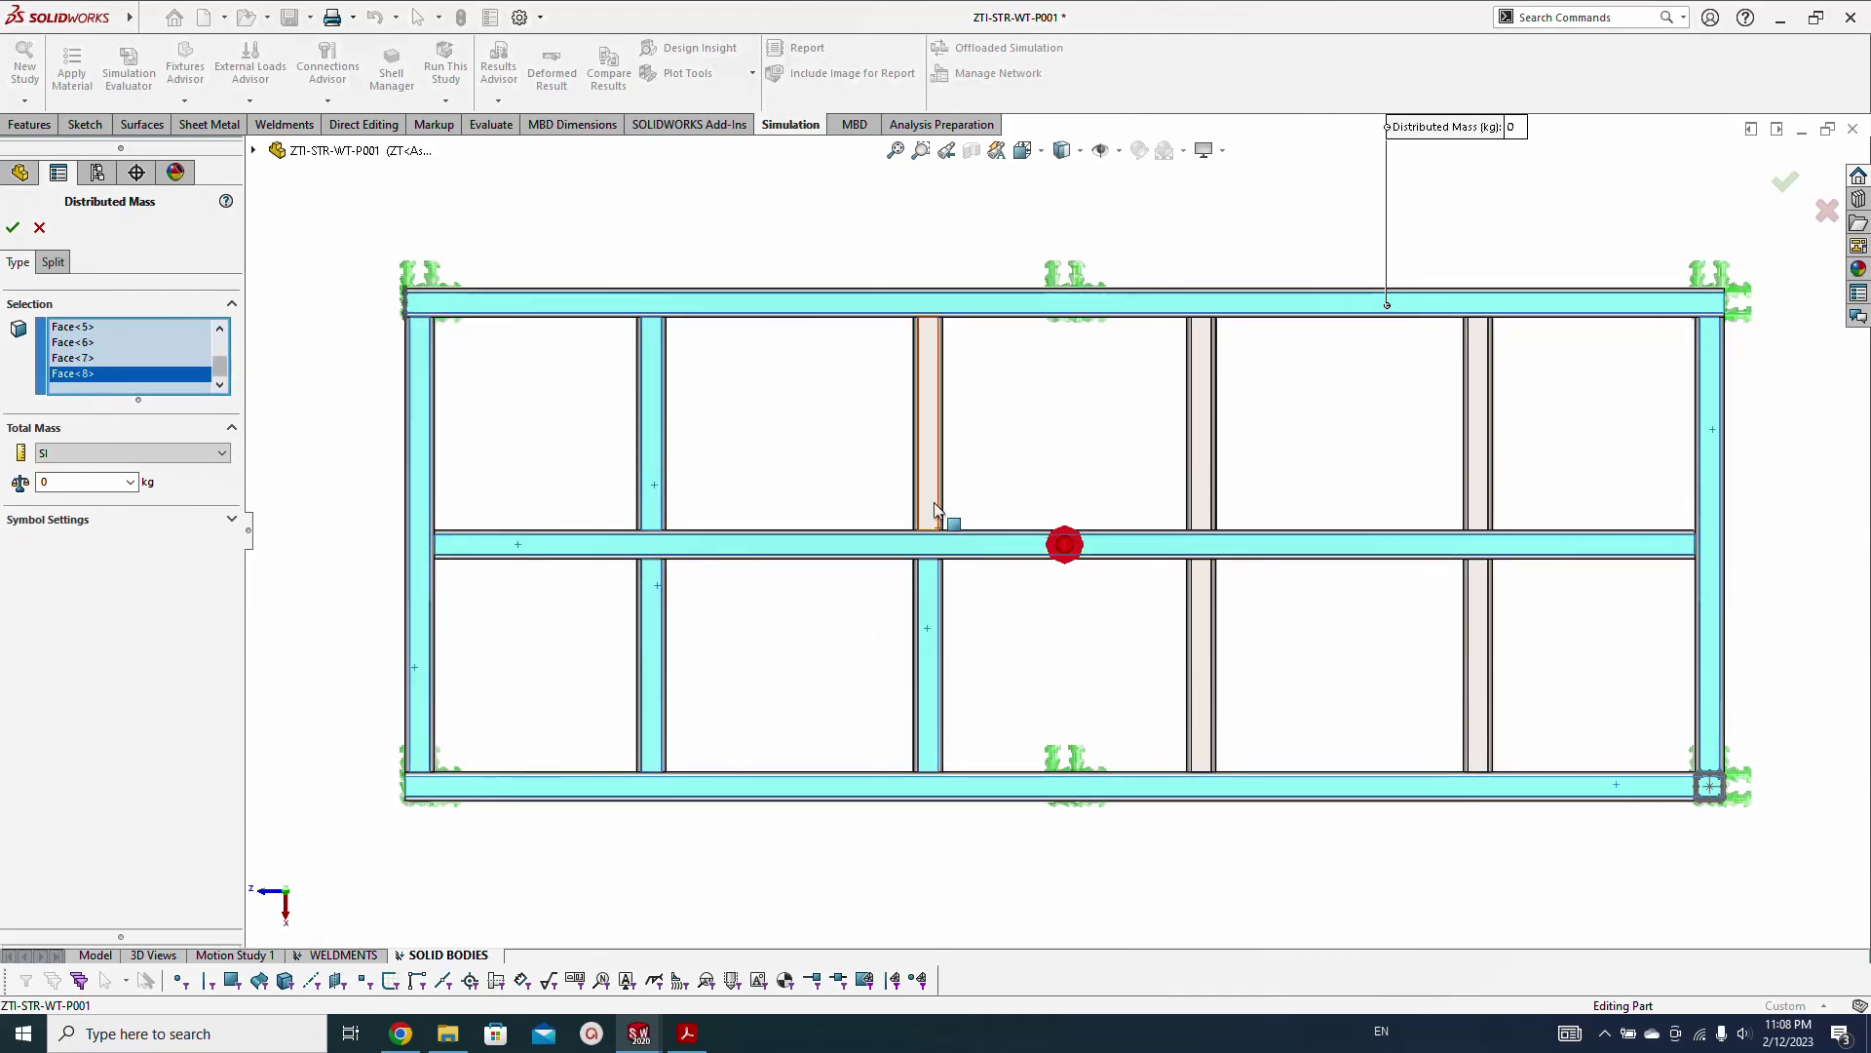
left_click(932, 502)
left_click(1206, 454)
left_click(1203, 579)
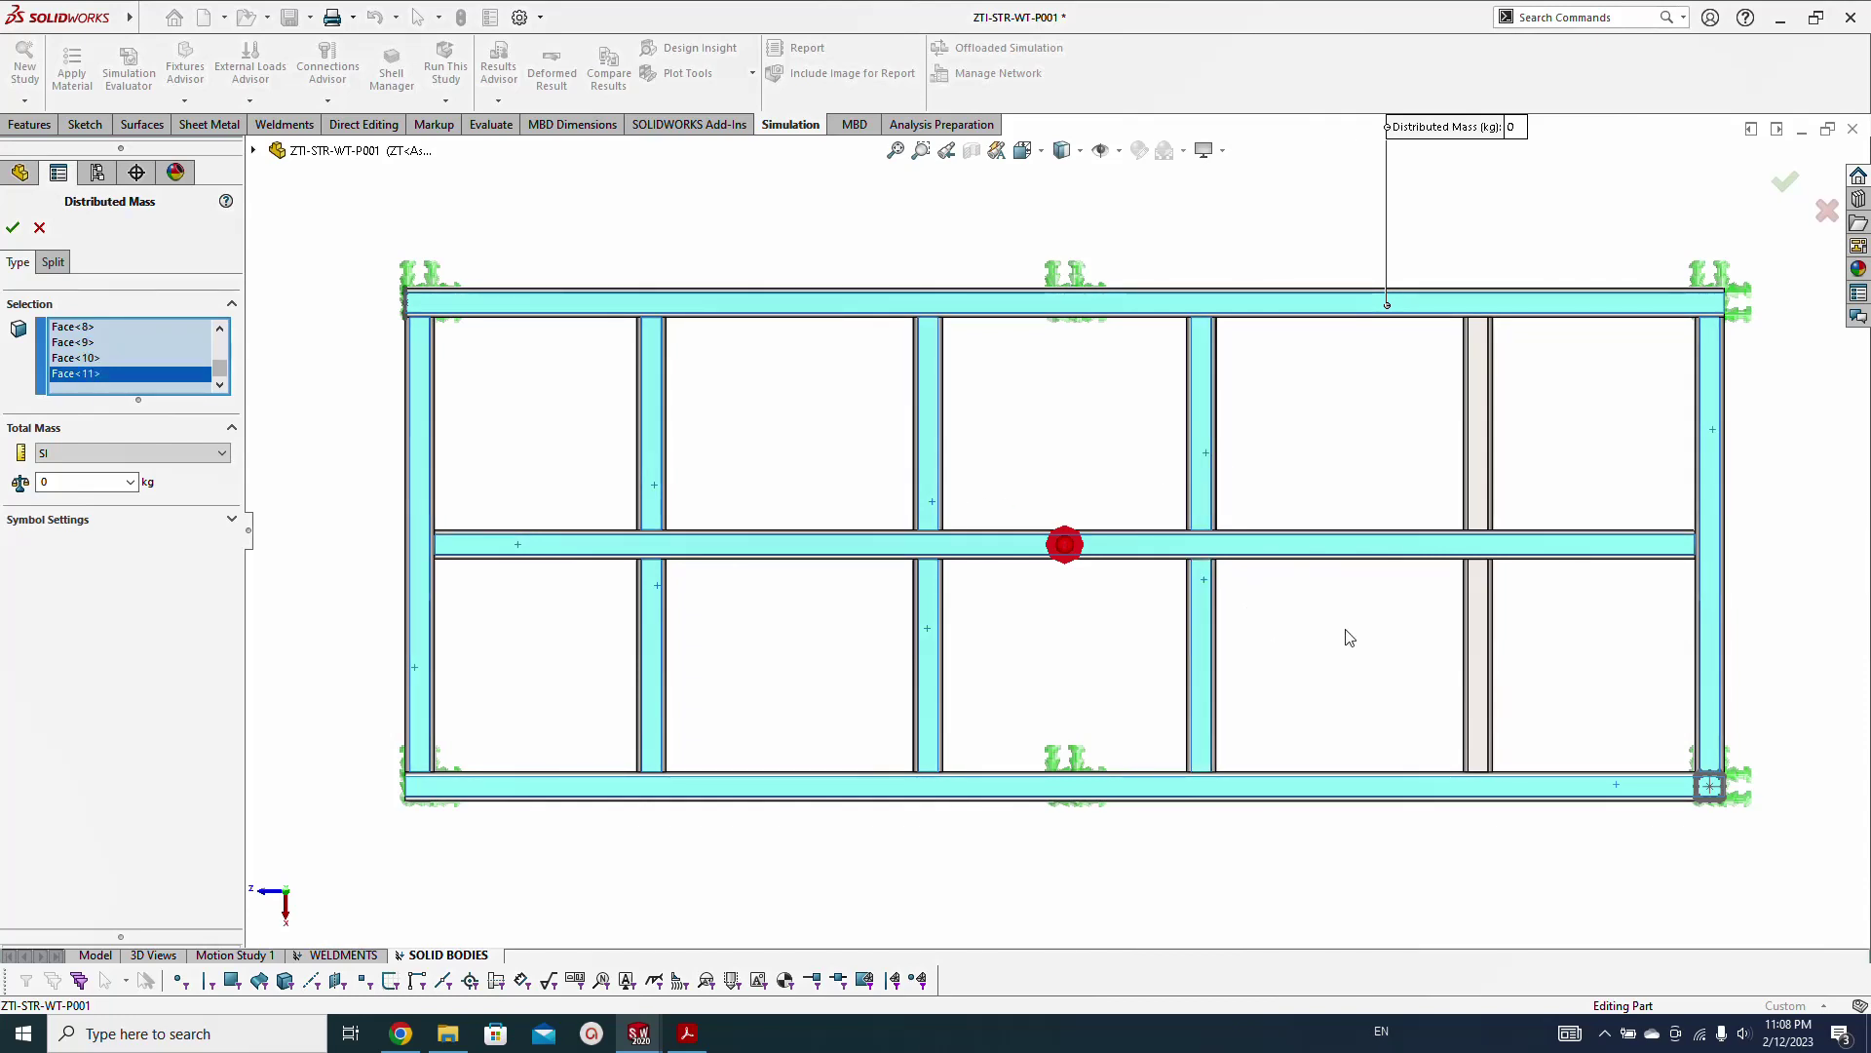
left_click(1476, 627)
left_click(1484, 494)
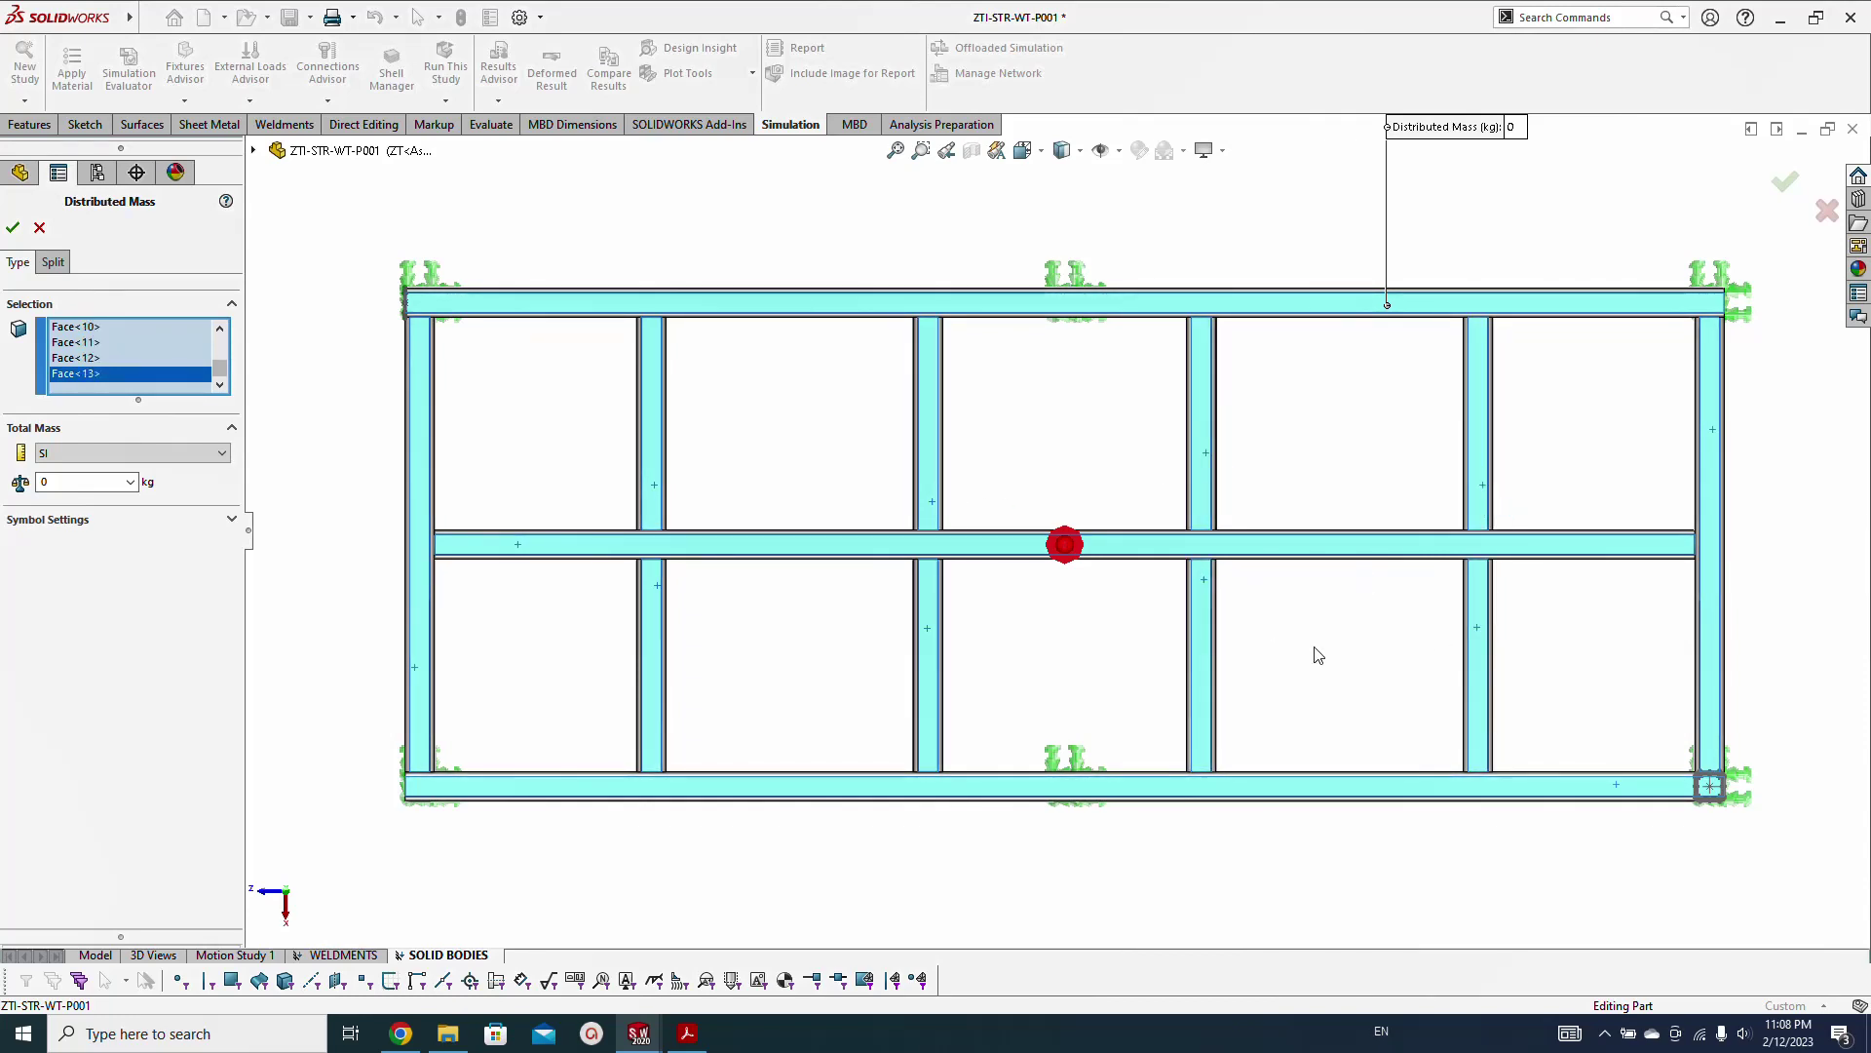
middle_click_drag(1311, 652, 1052, 309)
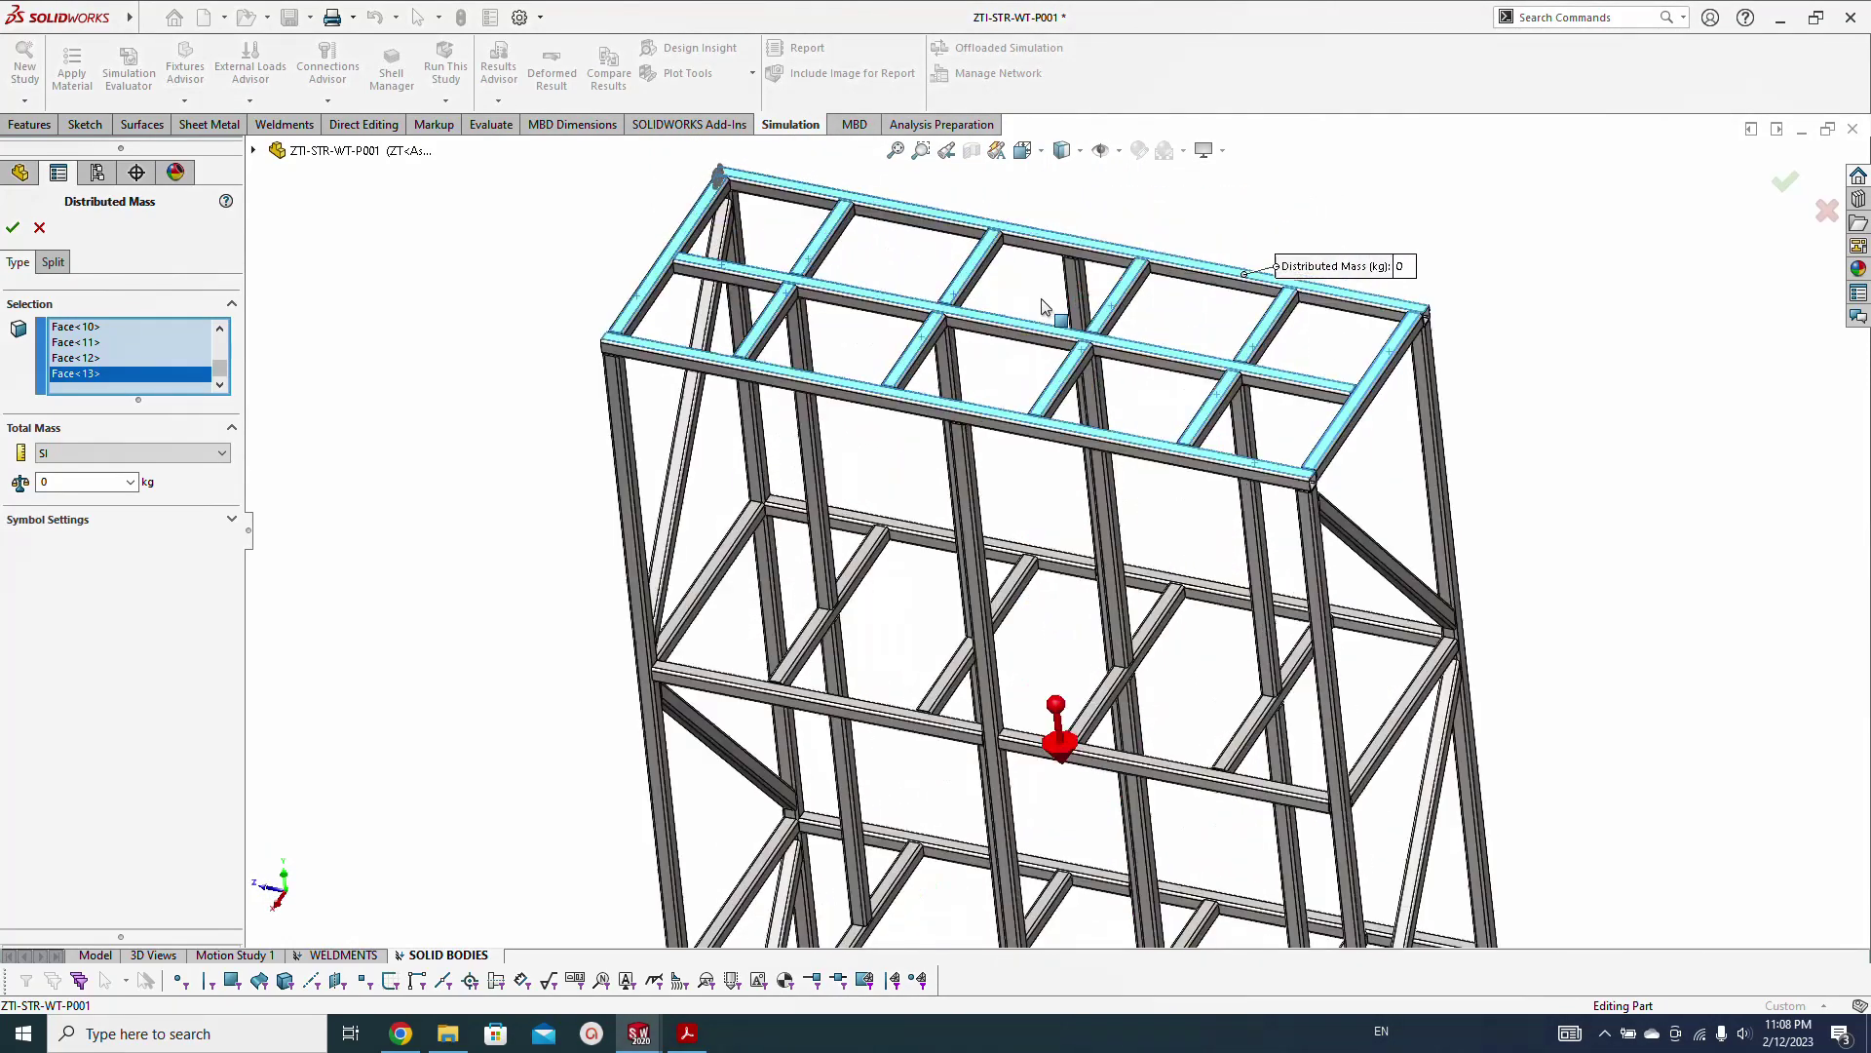
left_click(85, 484)
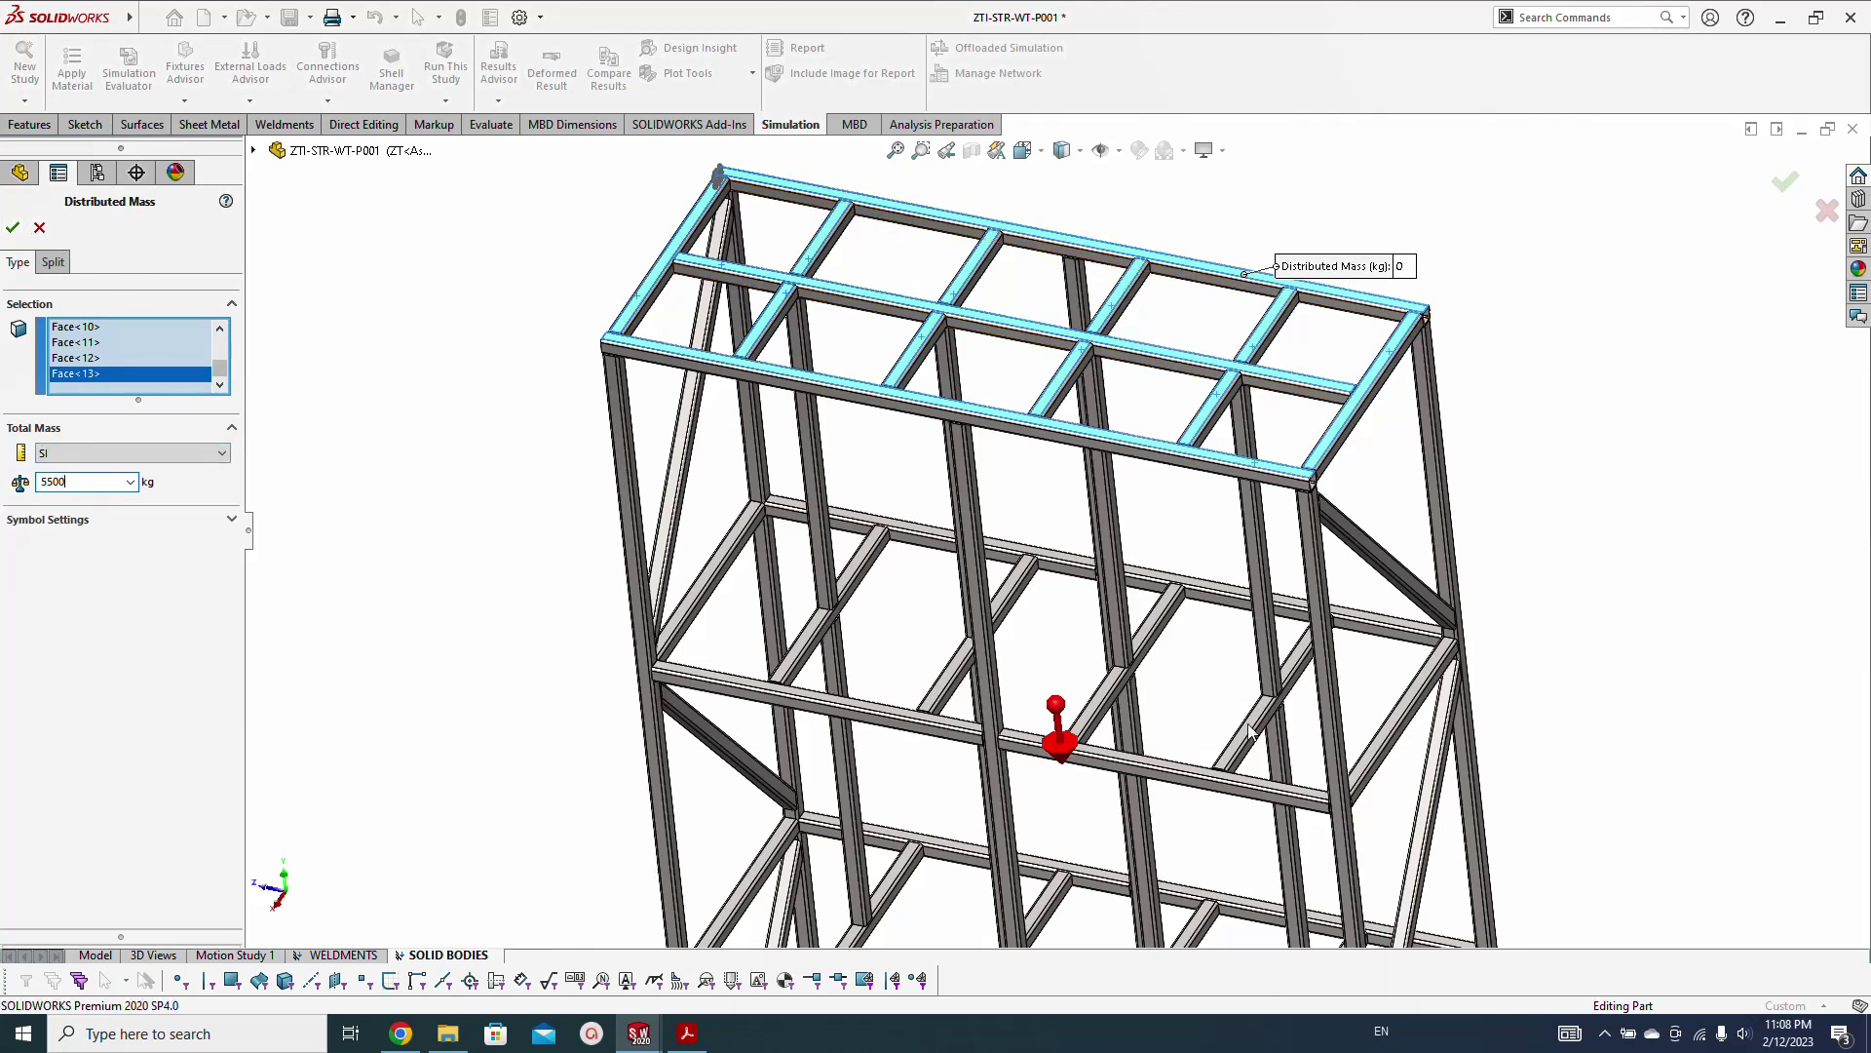
left_click(13, 228)
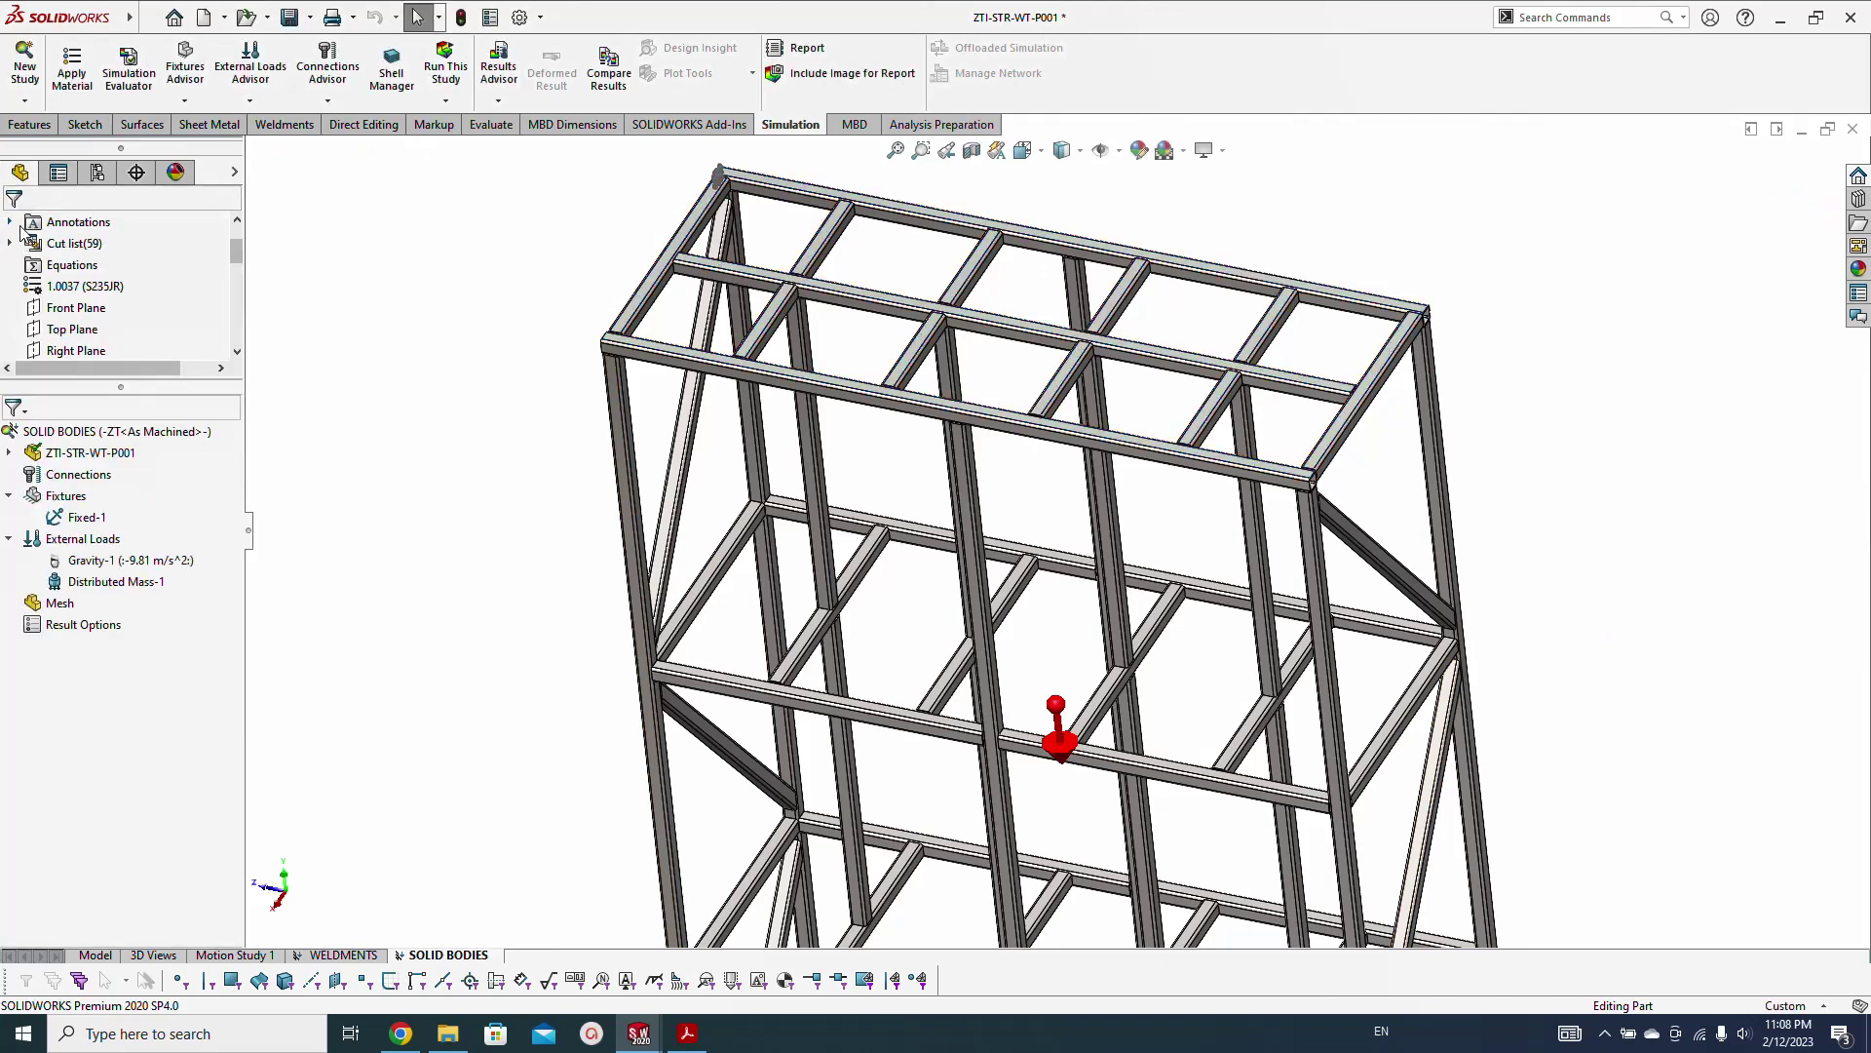
Create a curvature-based mesh with the density slider set to Fine
key("f")
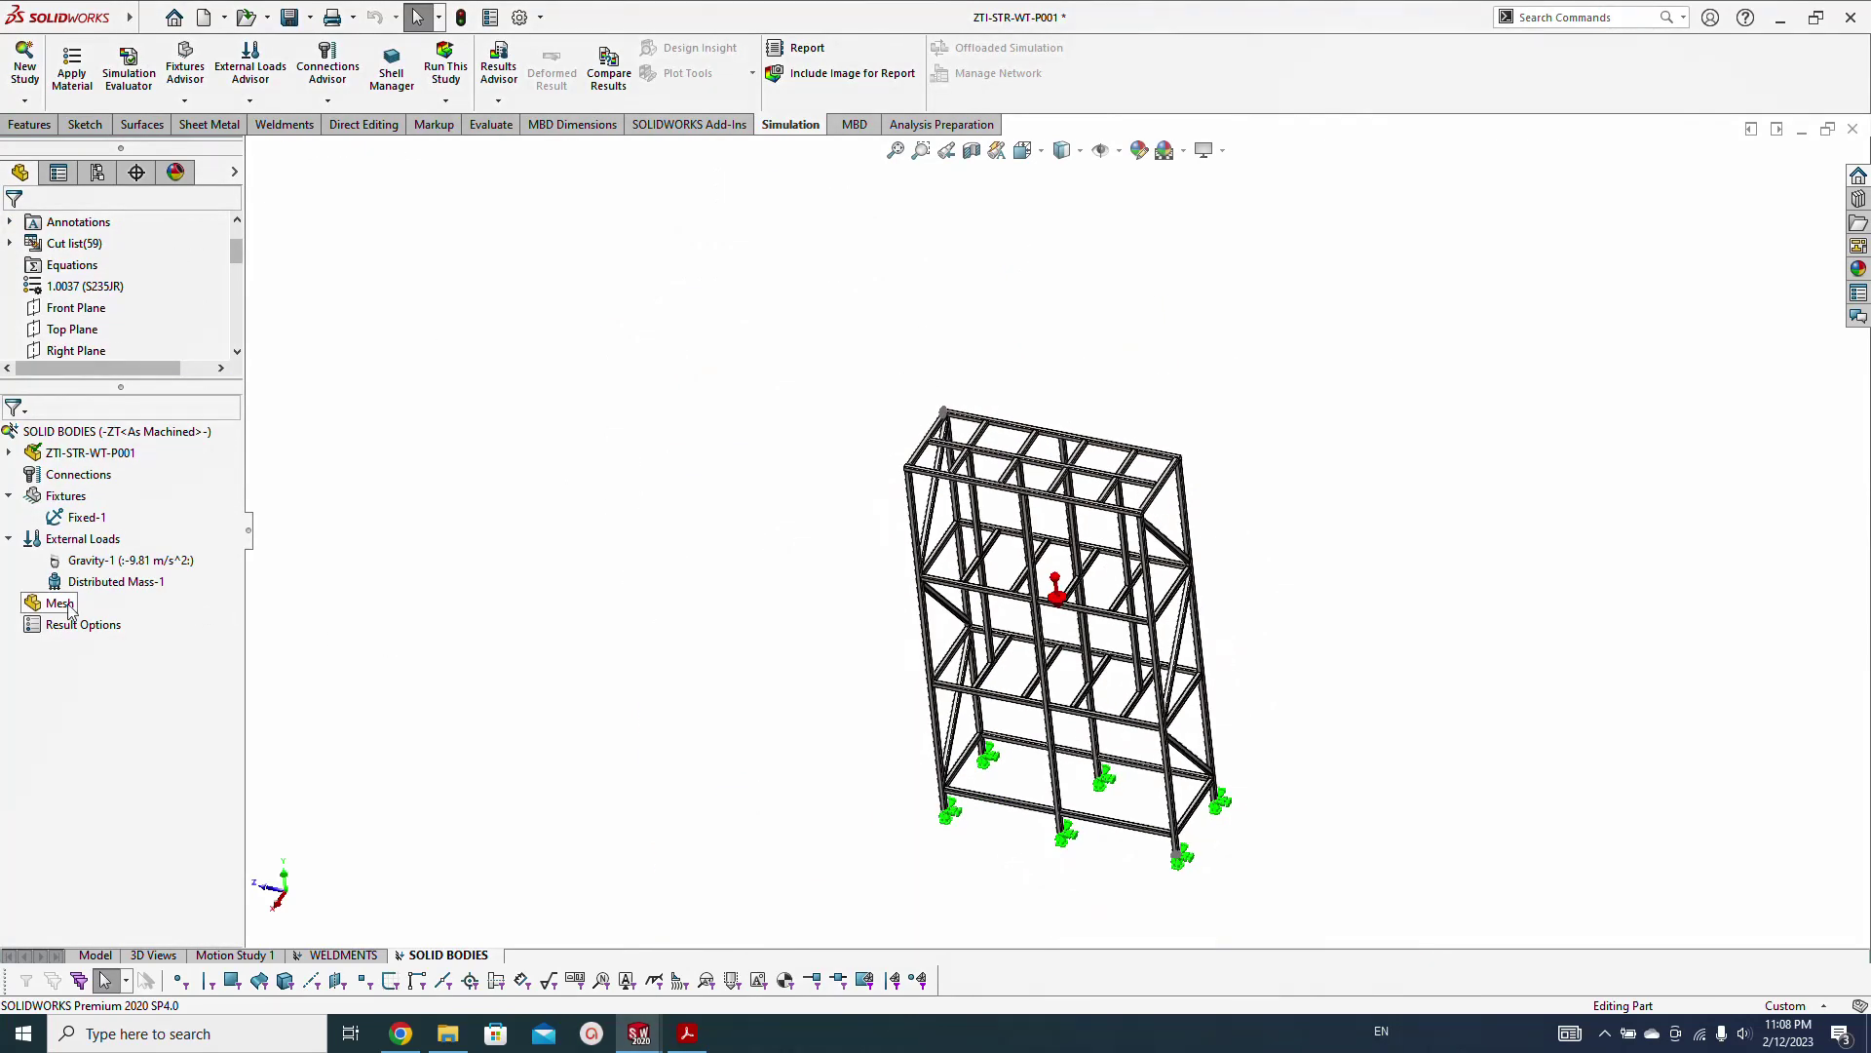
right_click(39, 603)
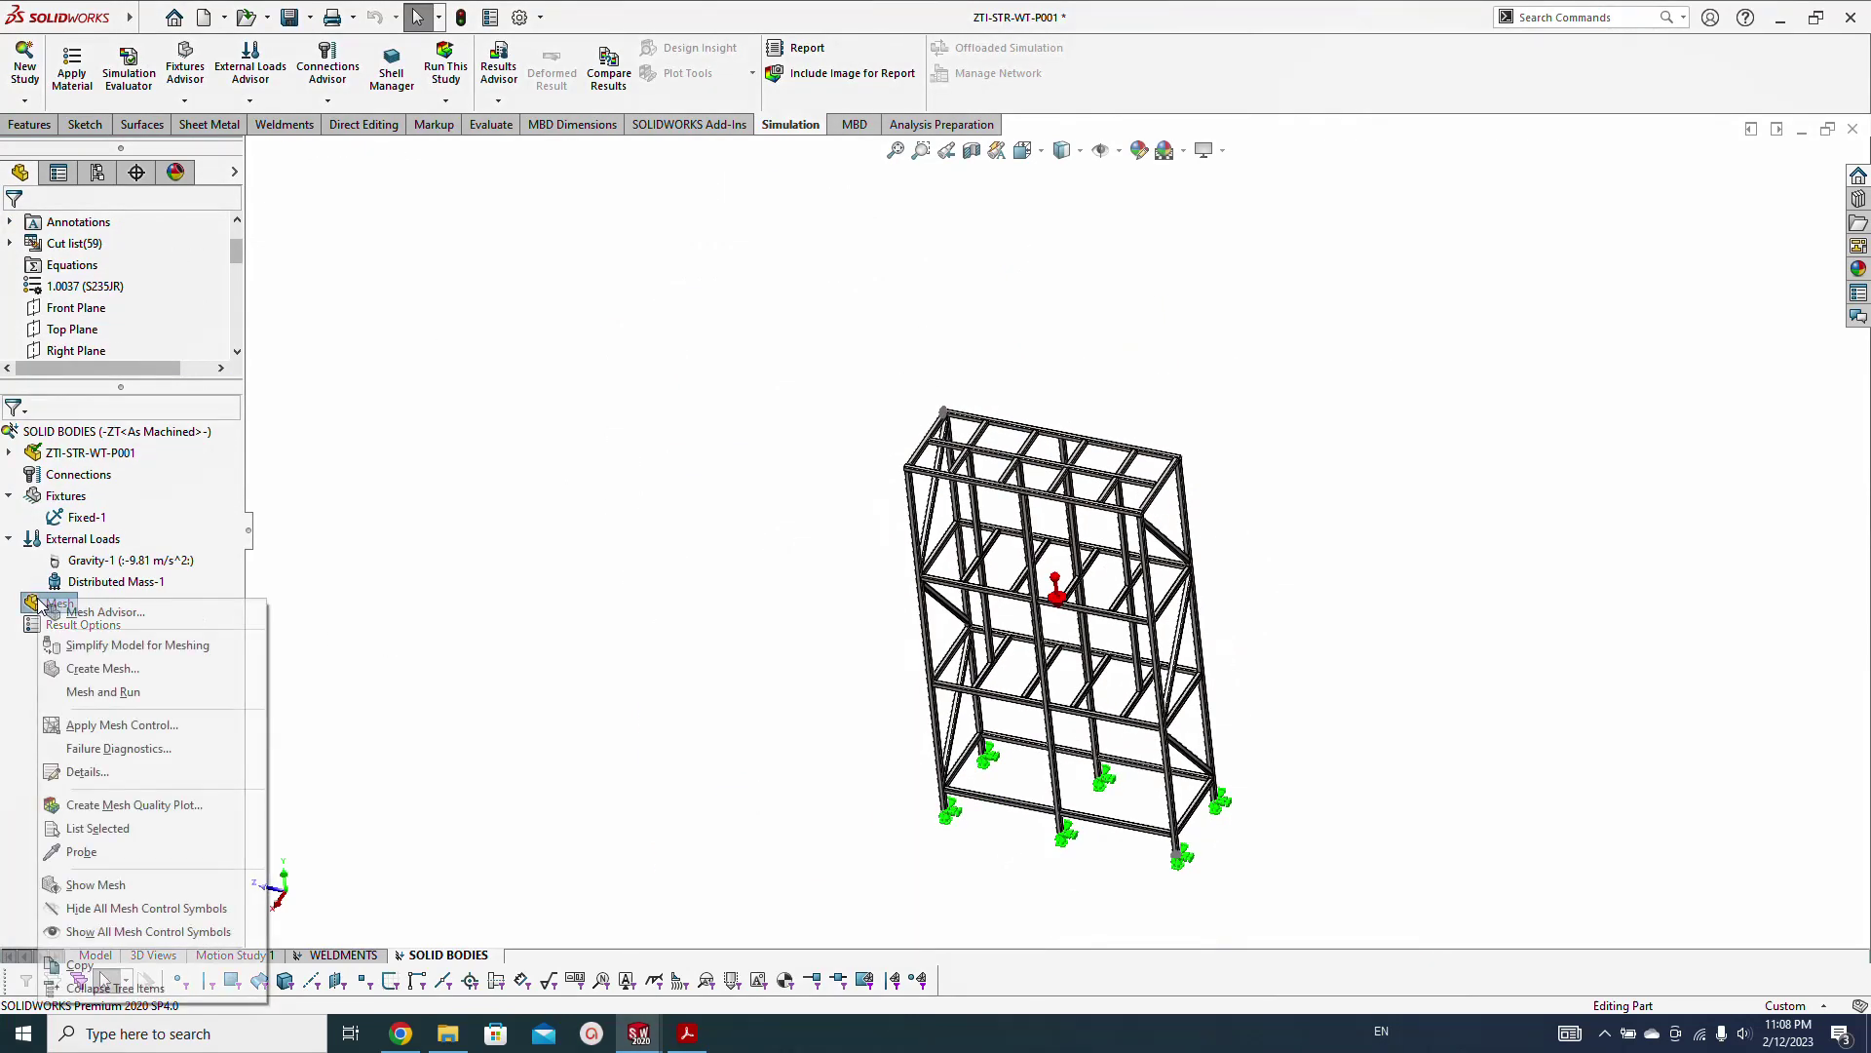
left_click(98, 669)
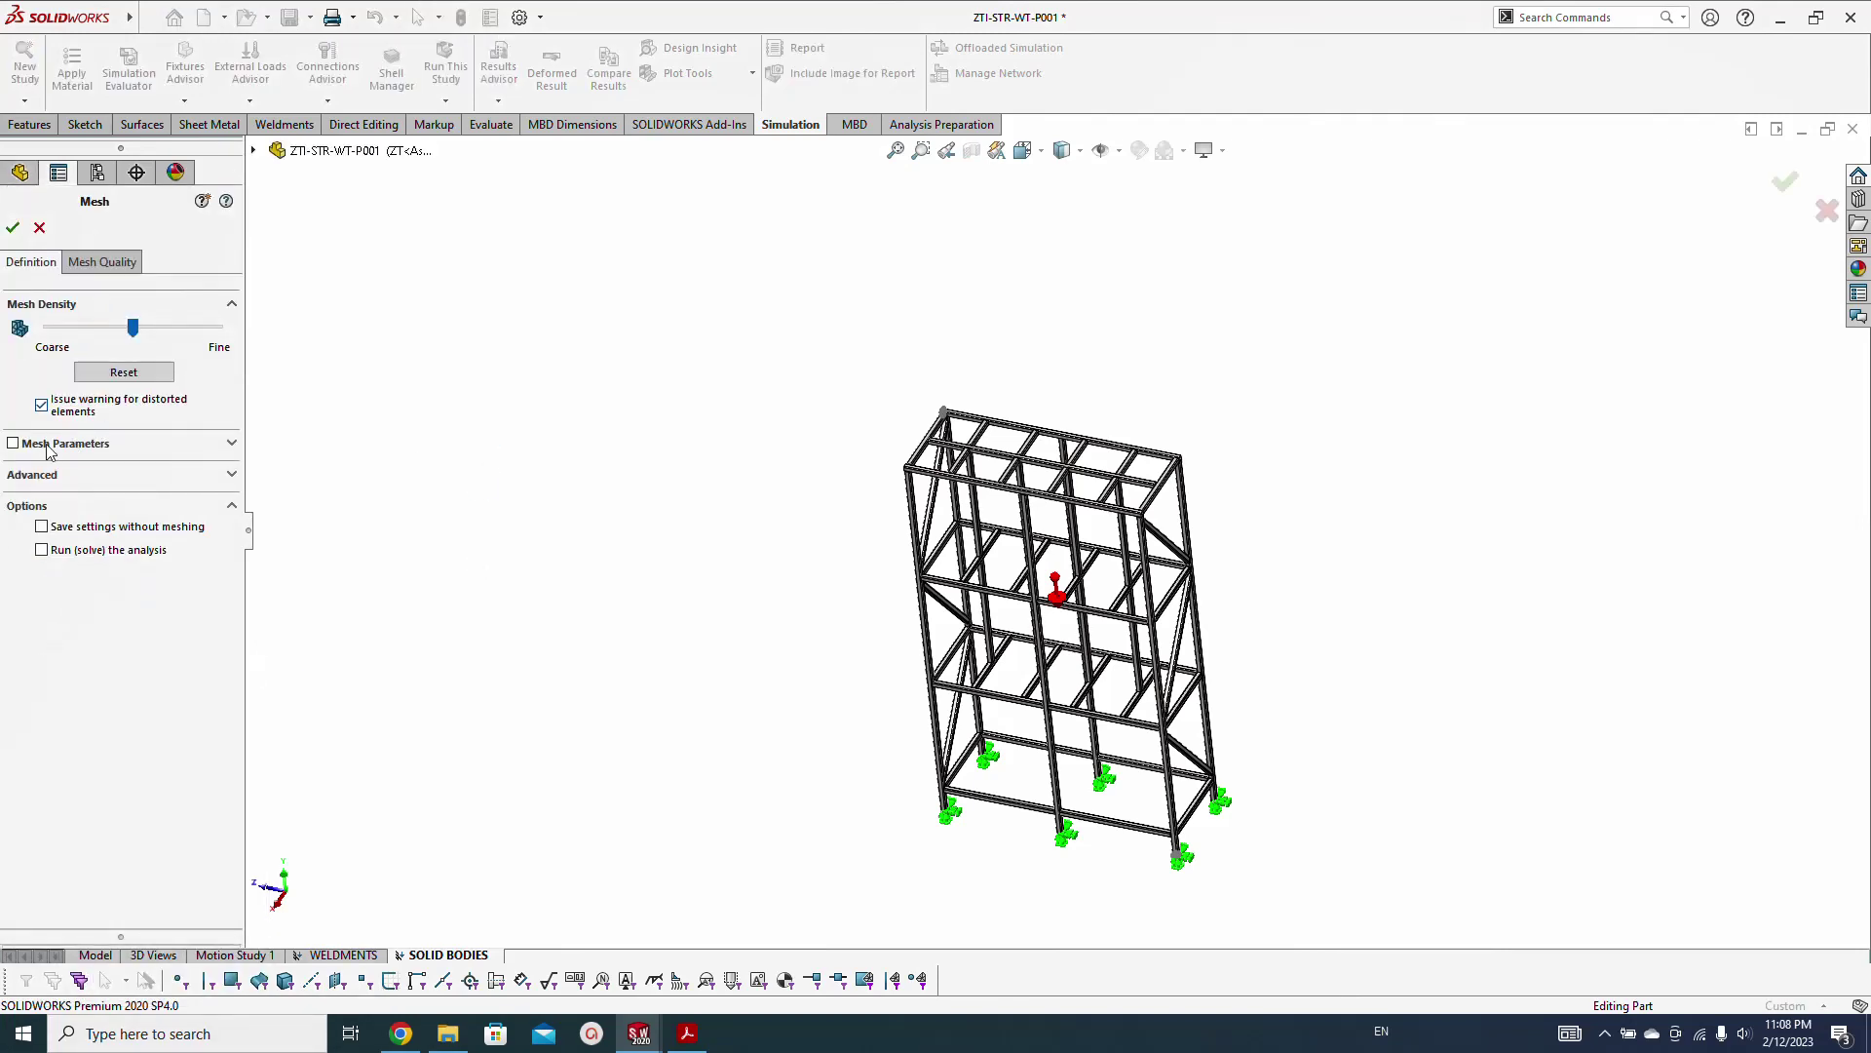
left_click(13, 444)
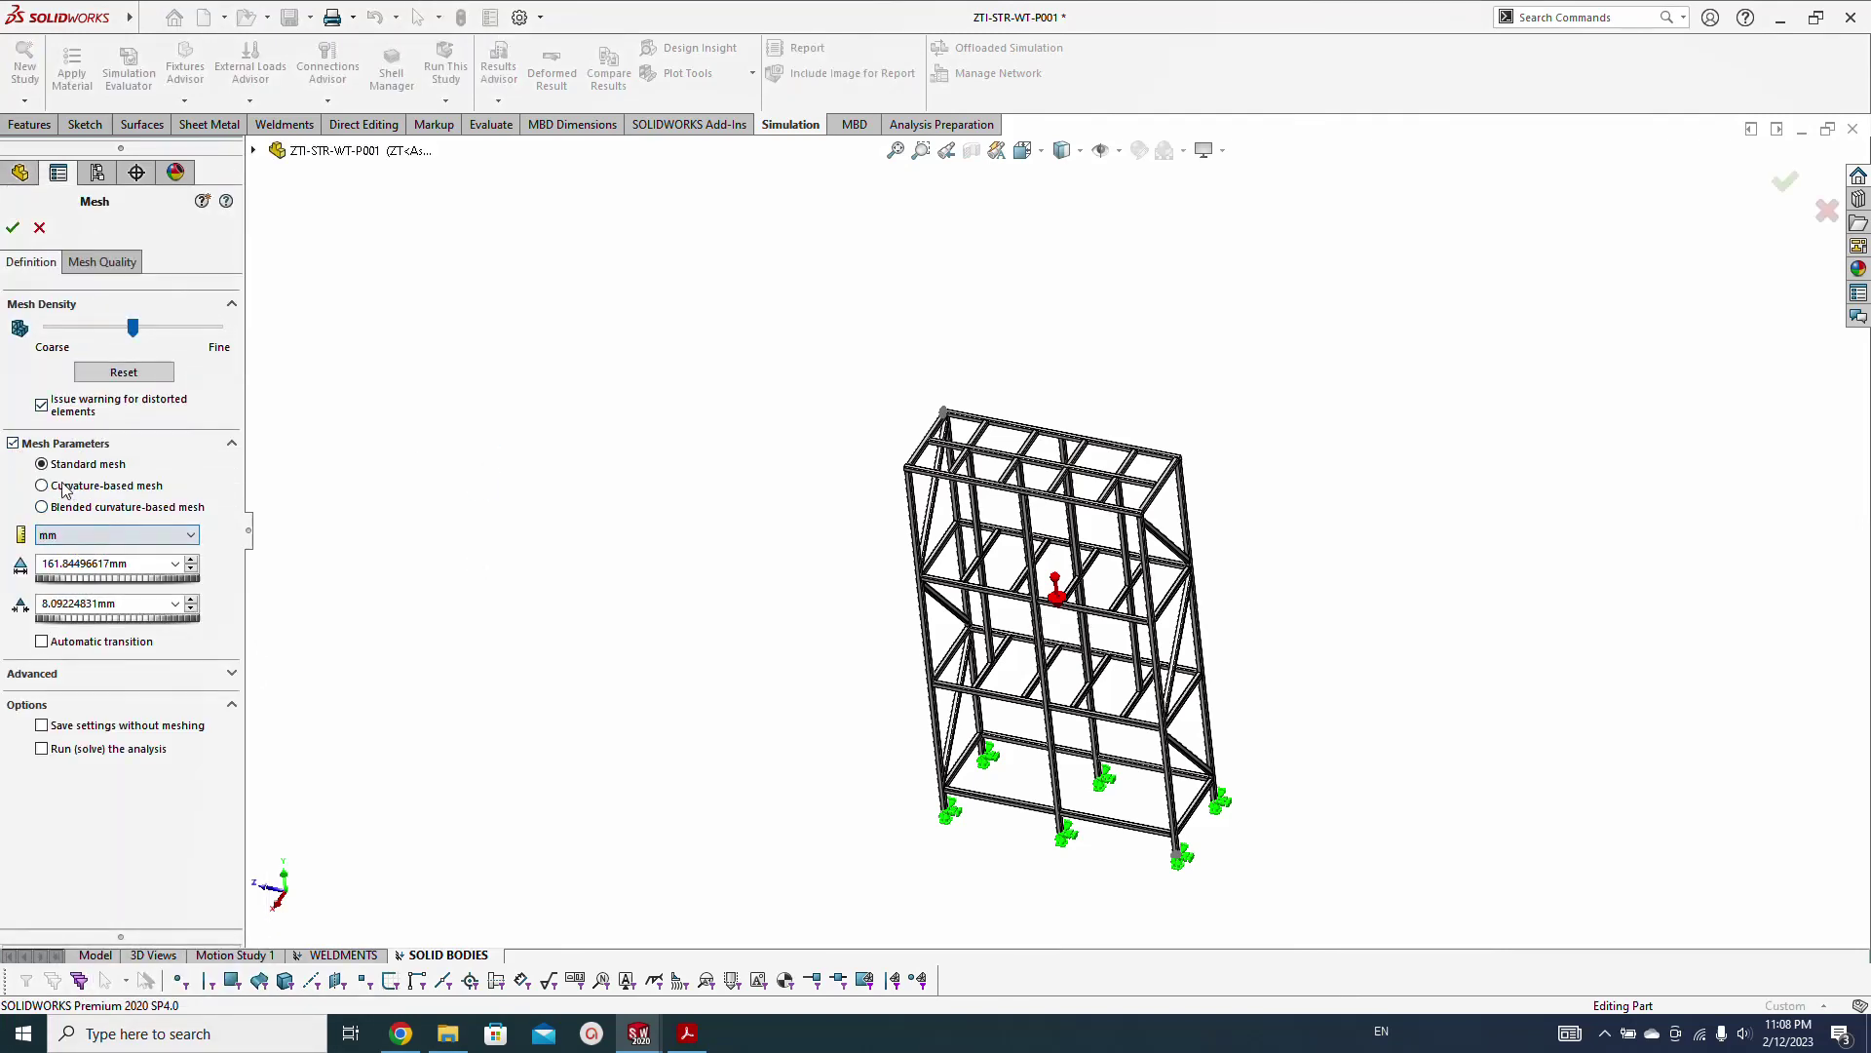
left_click(42, 485)
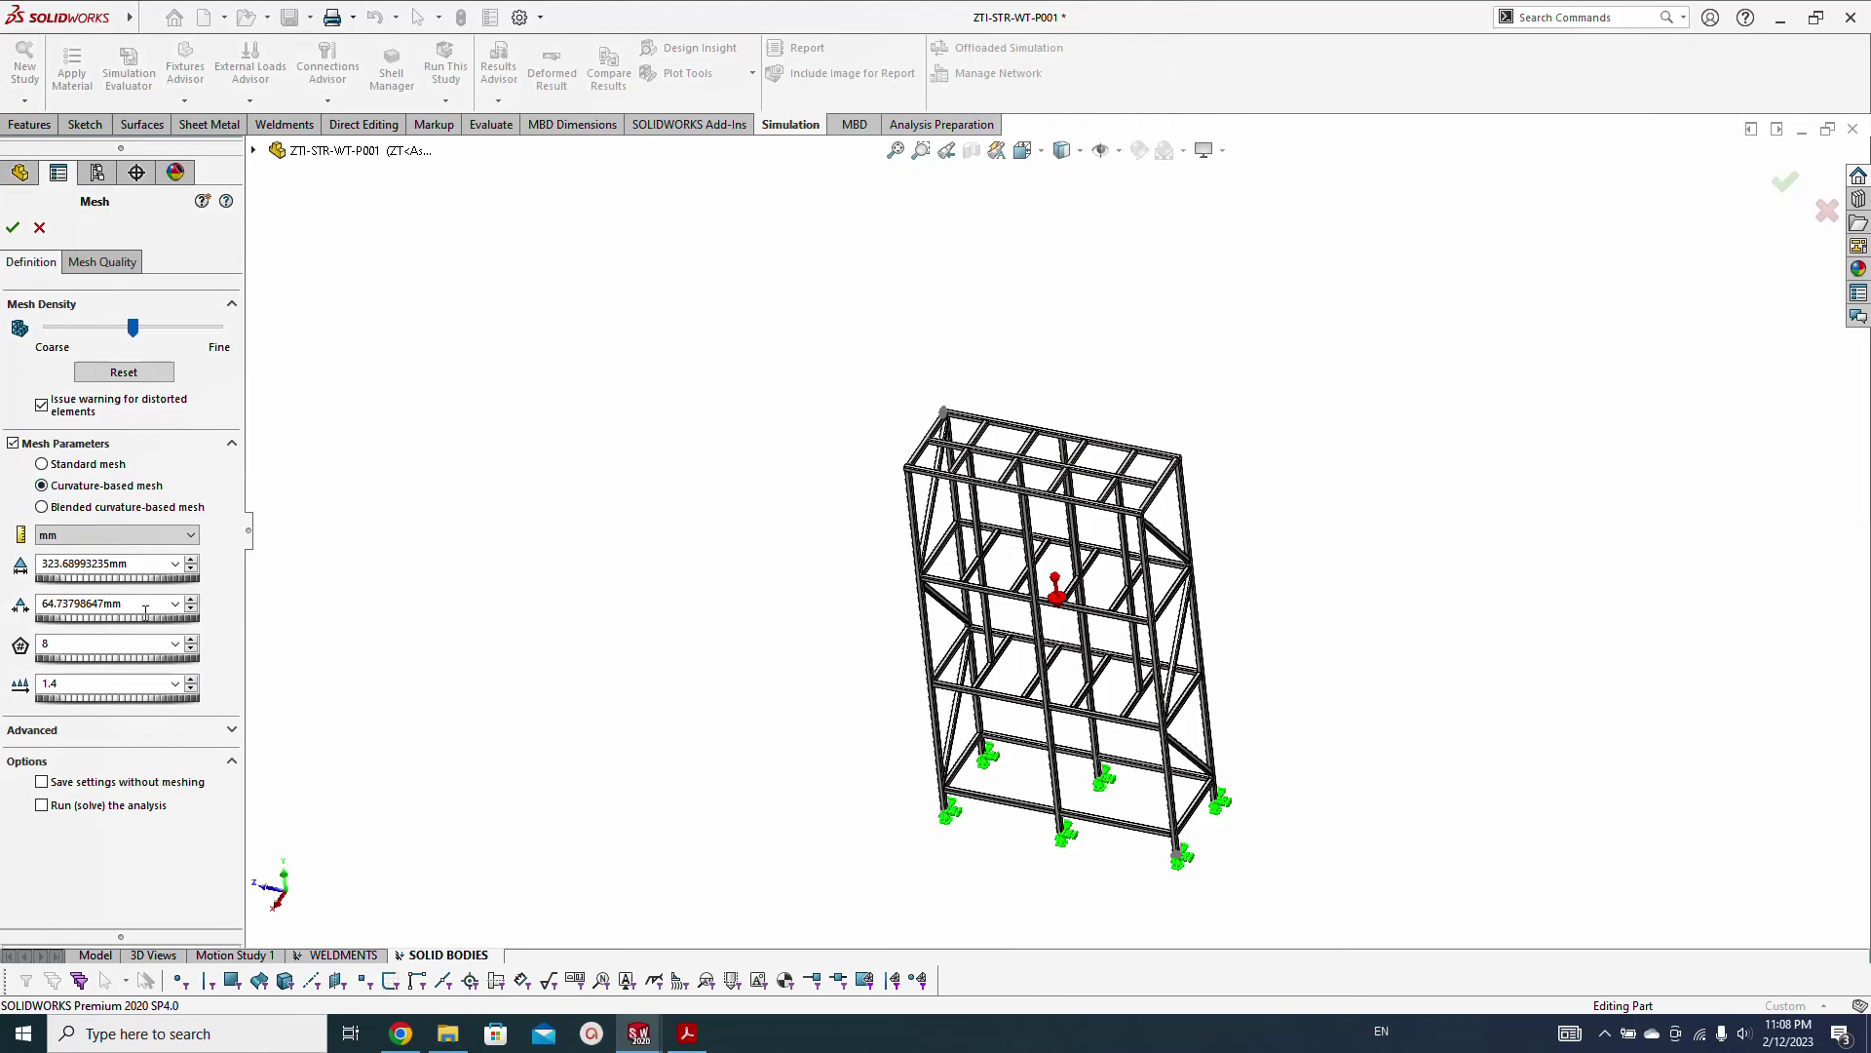
left_click_drag(133, 328, 245, 343)
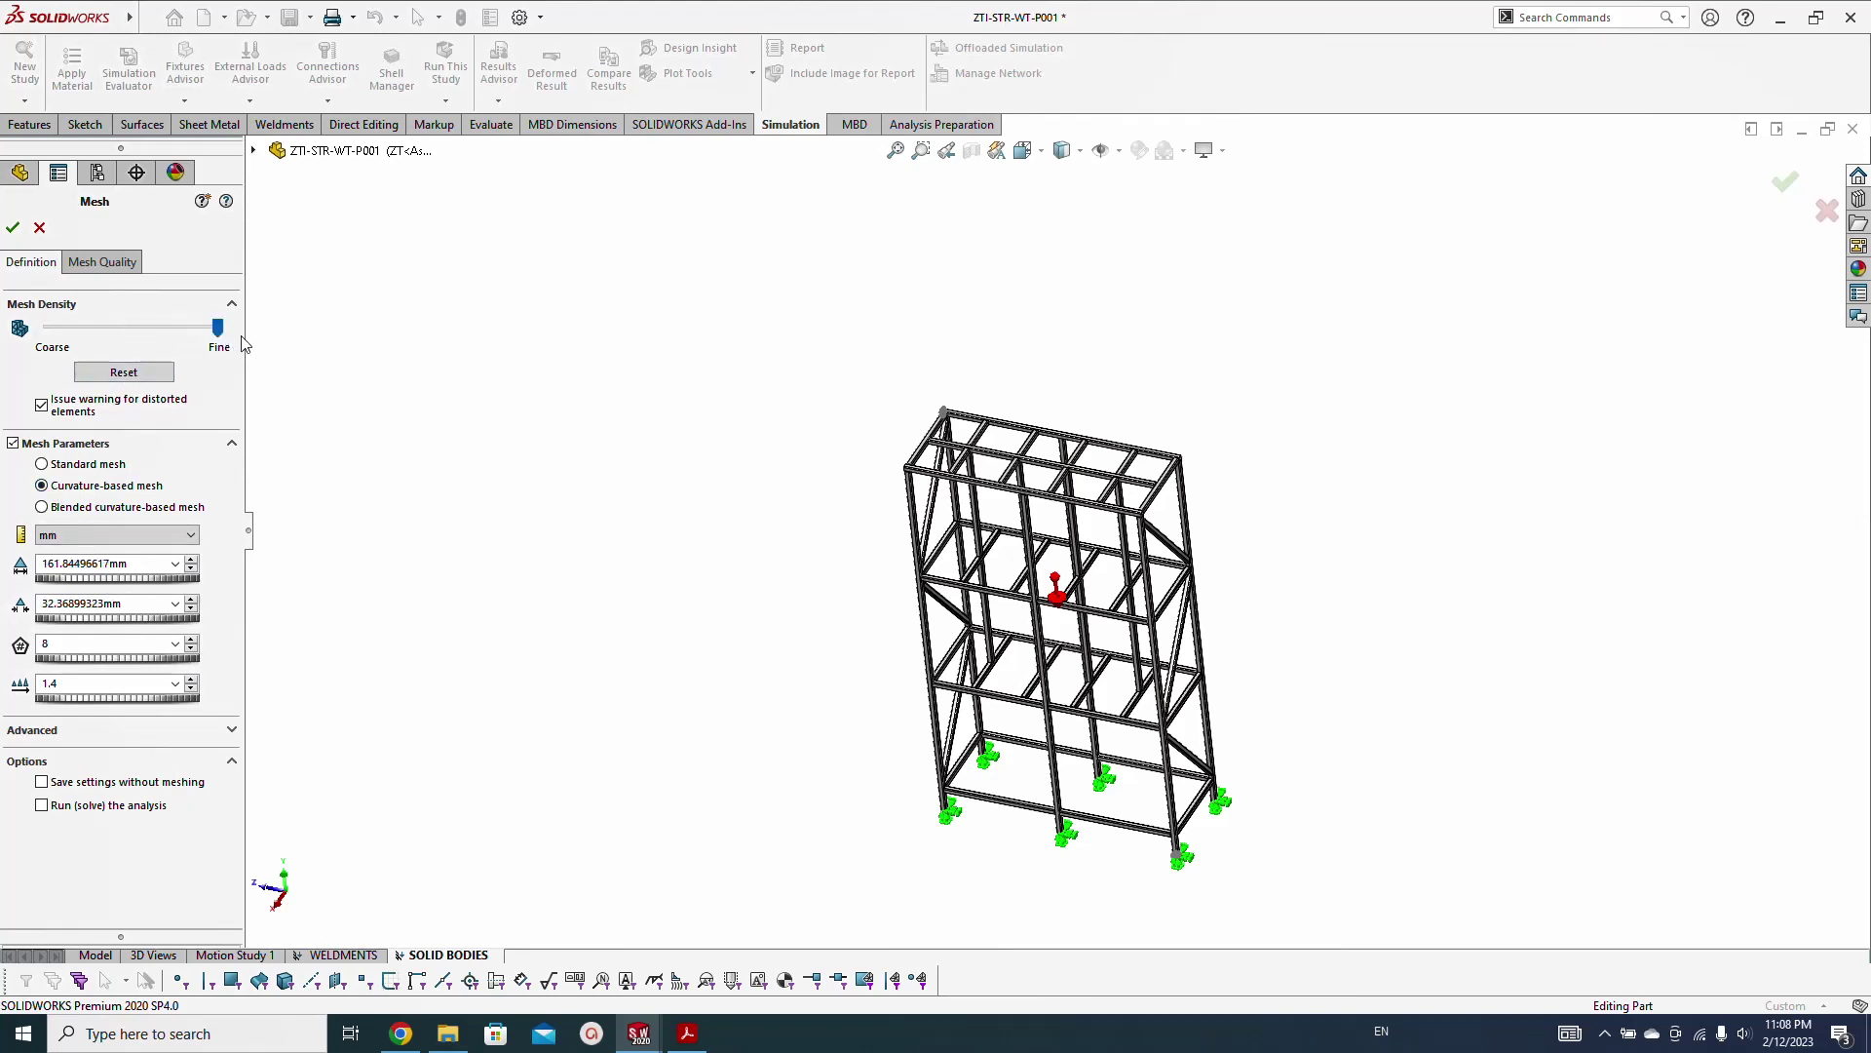
left_click(13, 227)
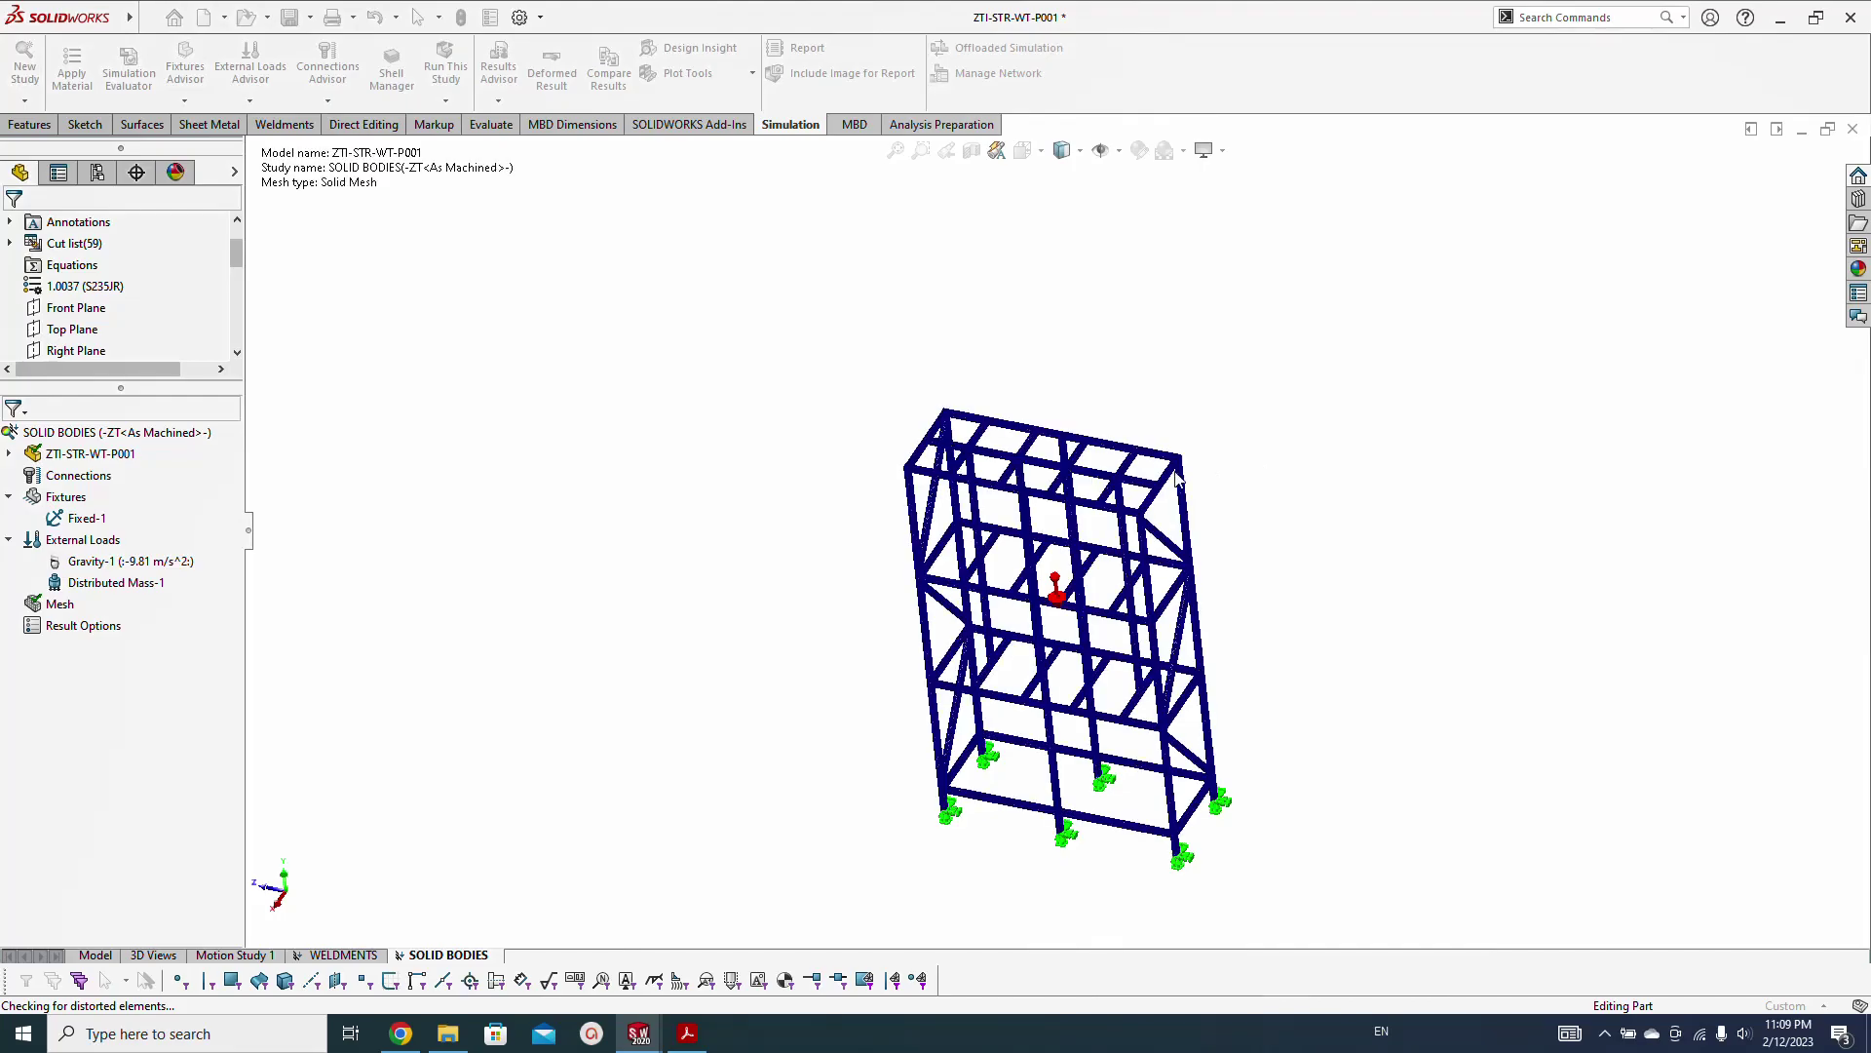
Inspect the mesh at a tube joint, run the study, and answer No to the missing-contacts warning
scroll(1131, 516, "down", 10)
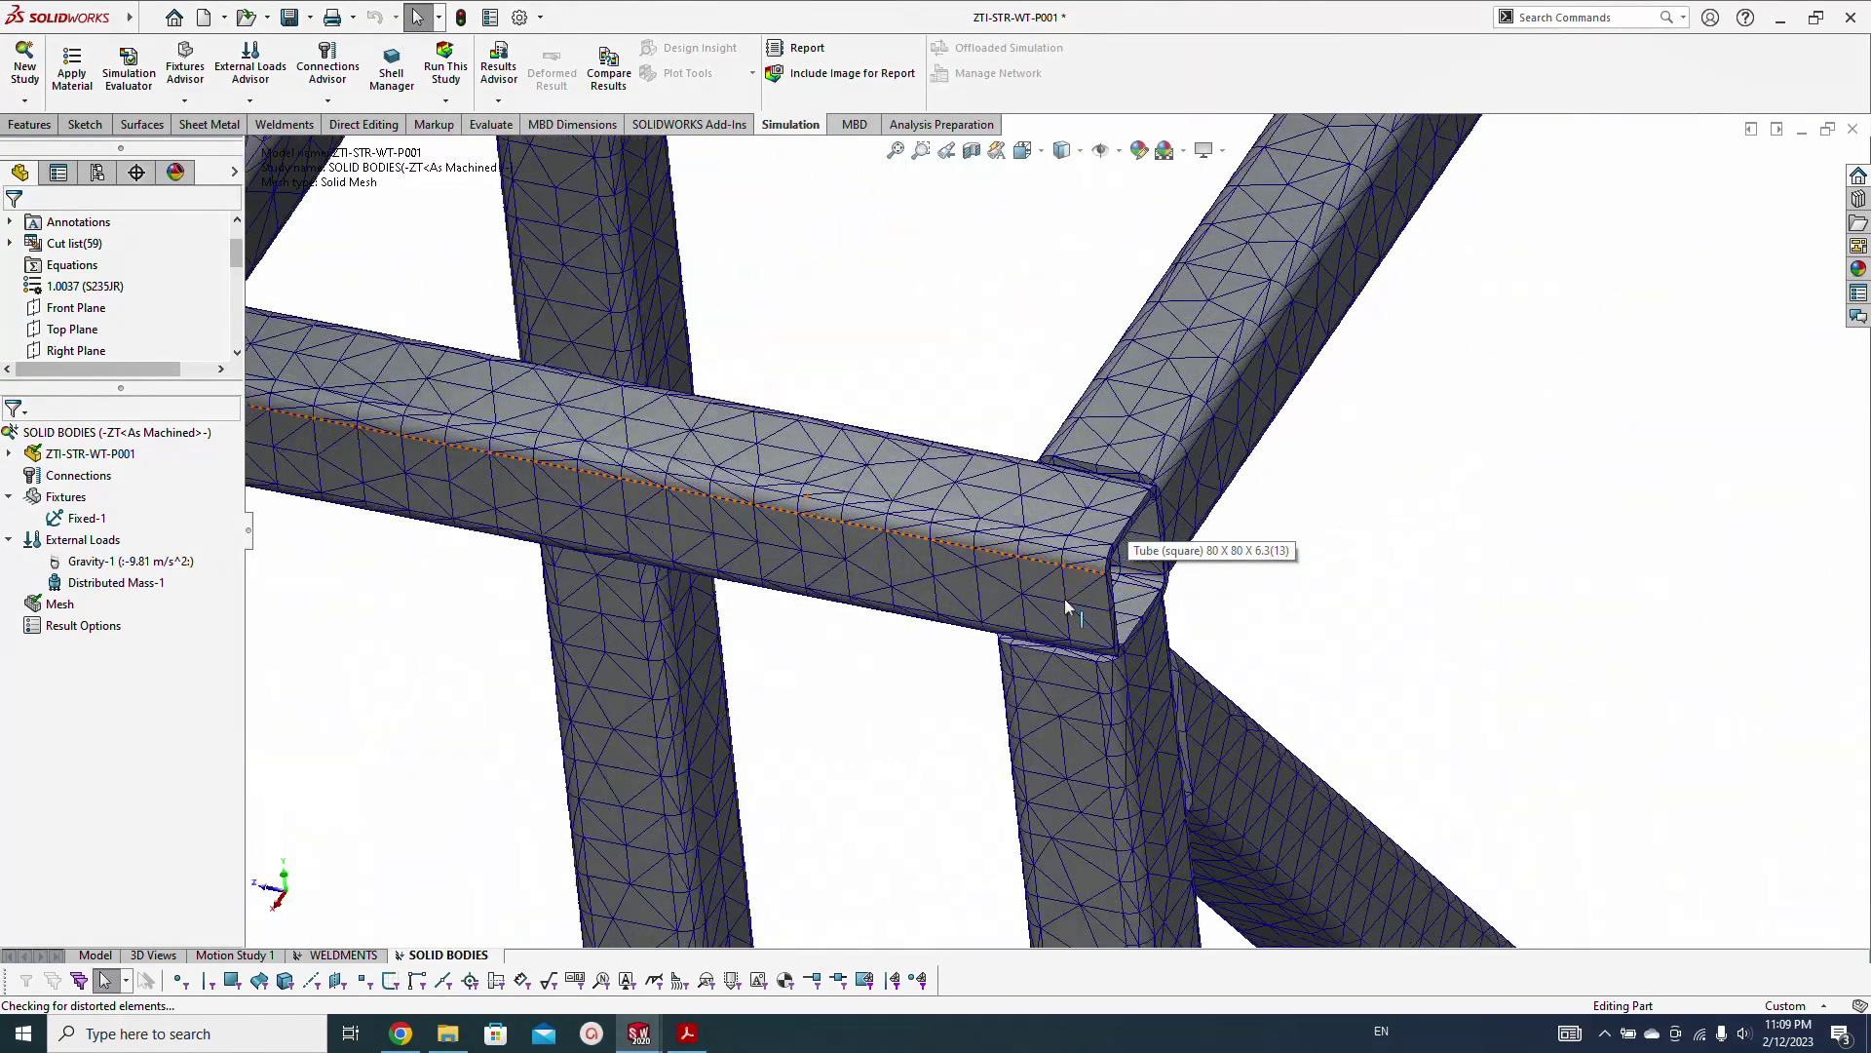
middle_click_drag(1057, 610, 1299, 695)
scroll(1281, 663, "up", 10)
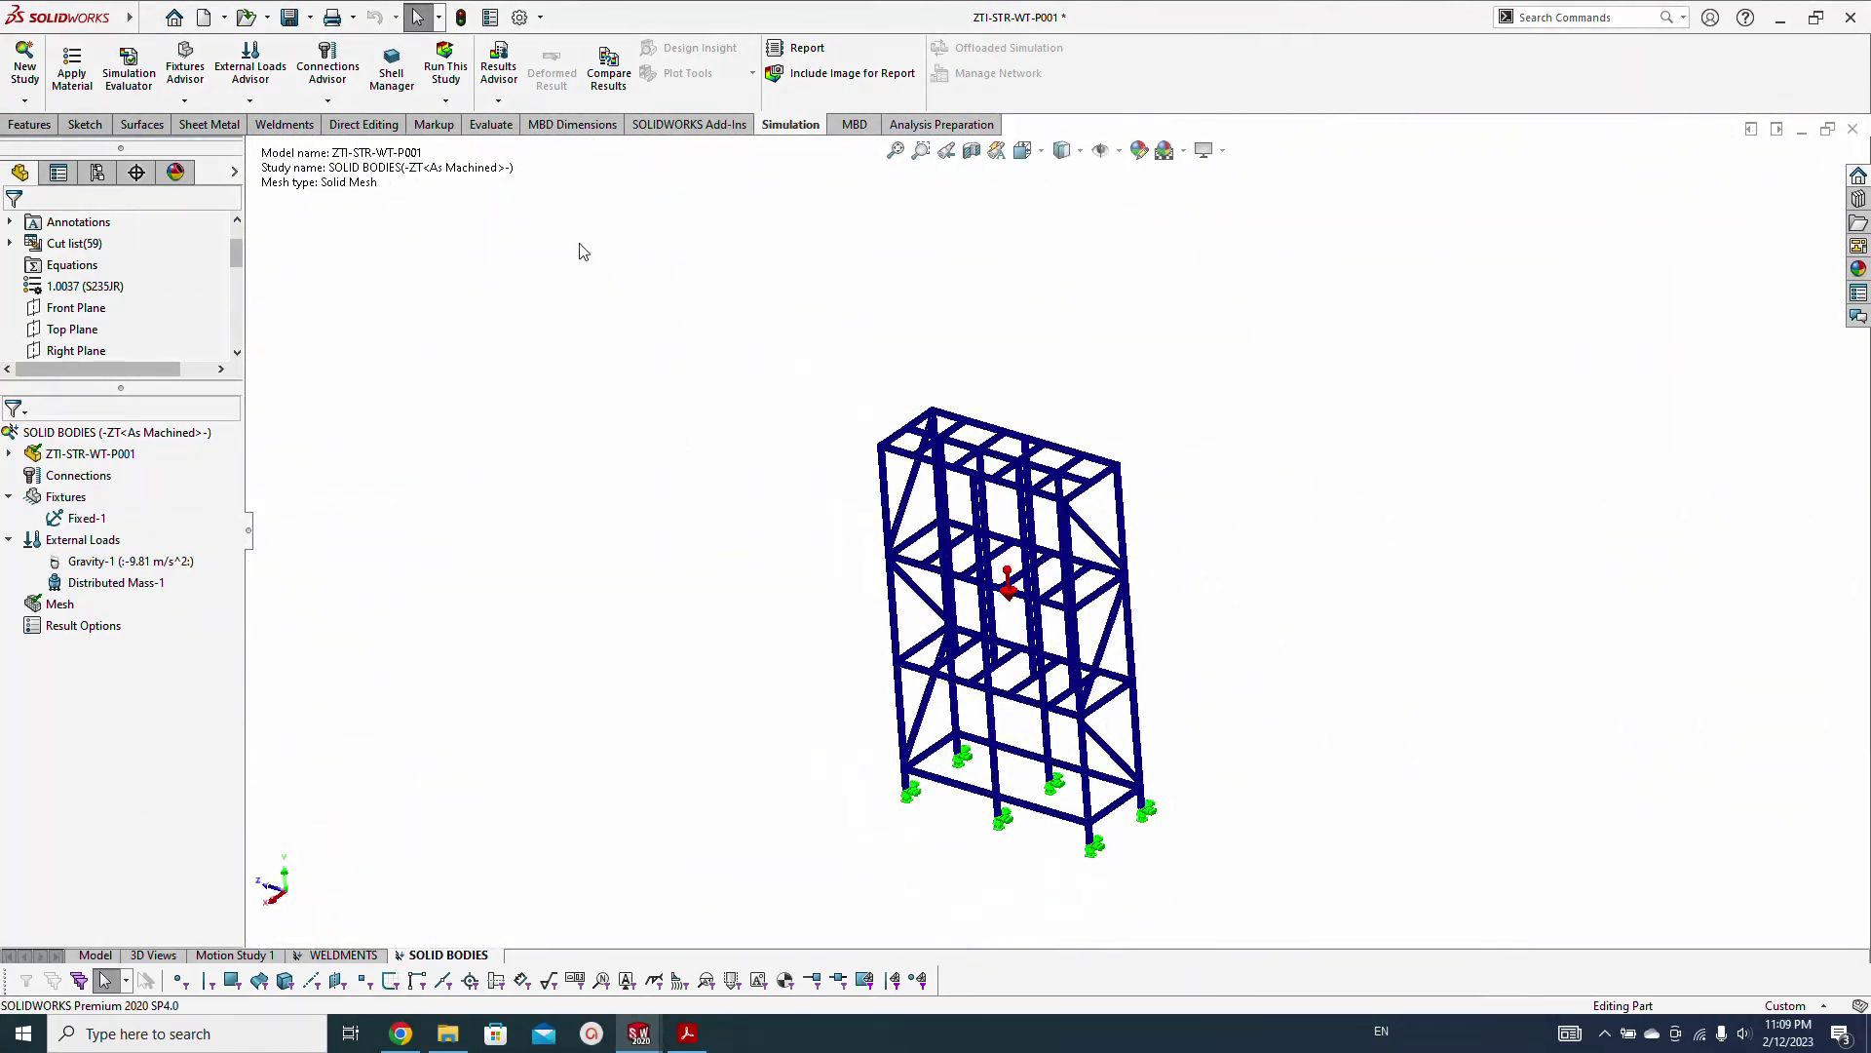
left_click(440, 64)
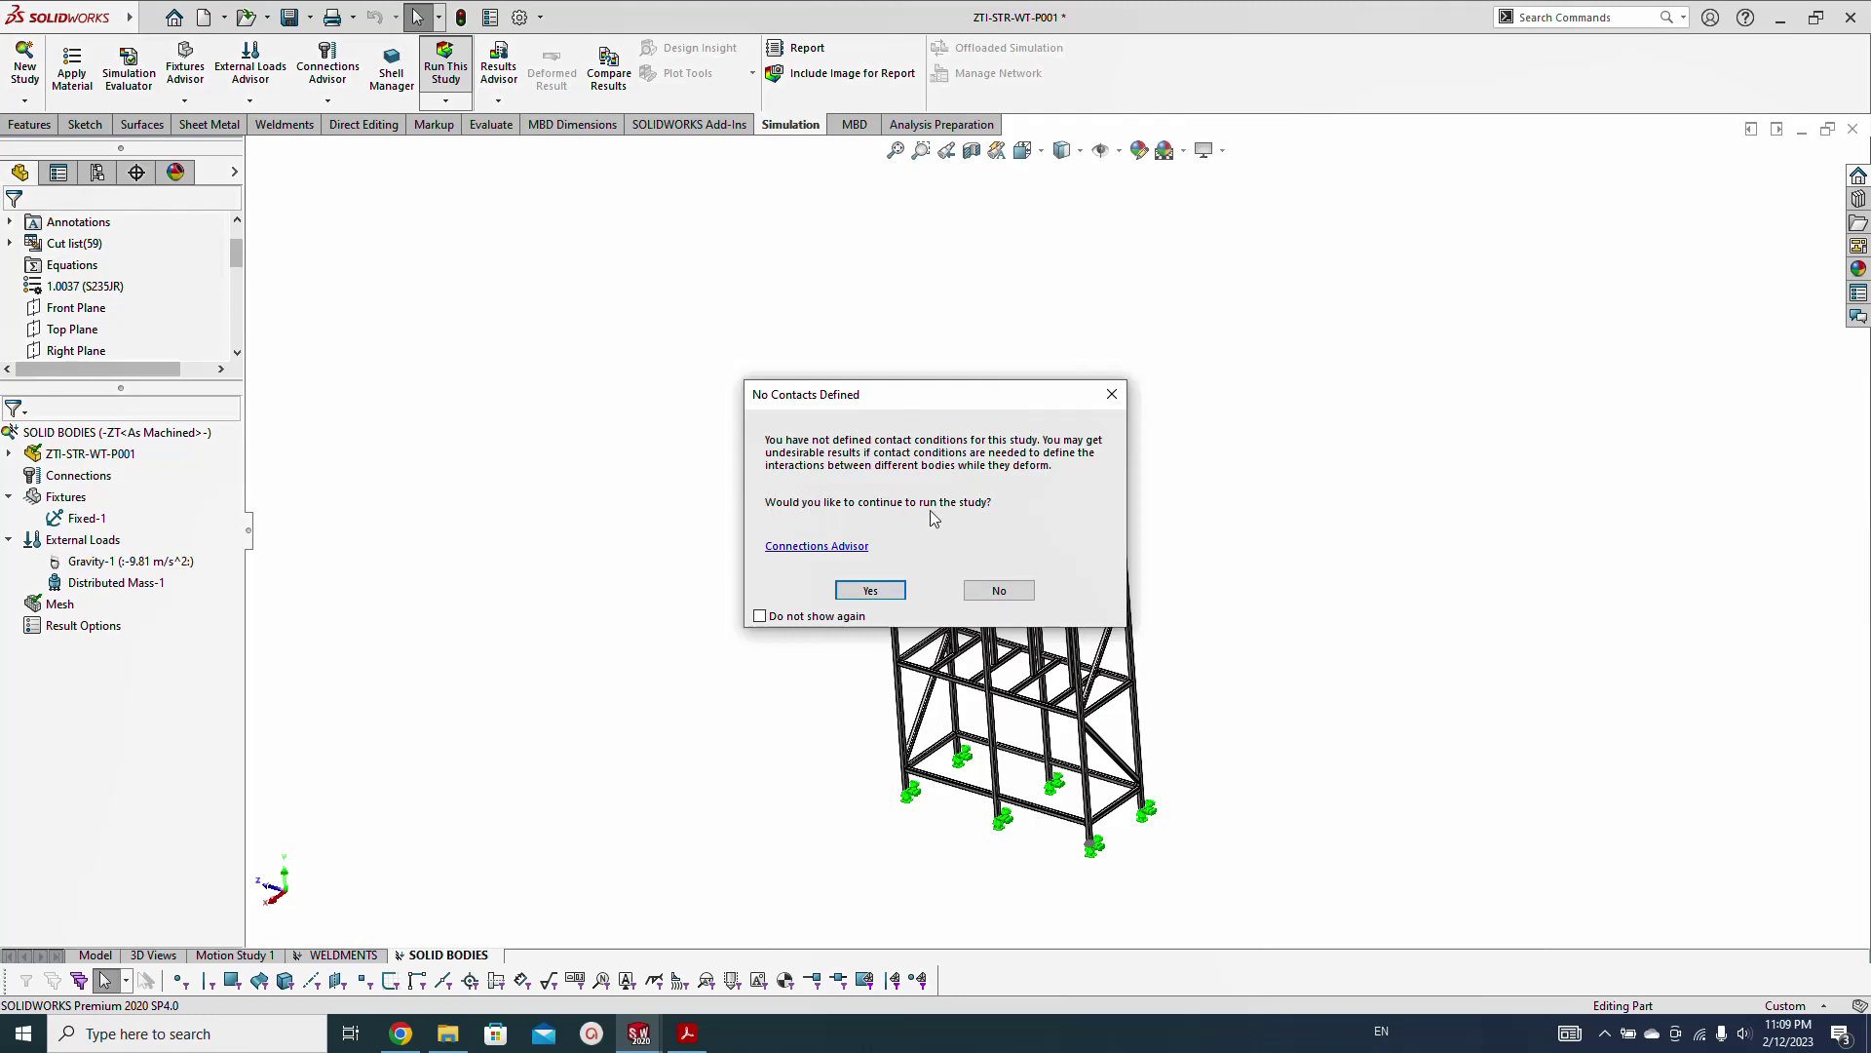
left_click(999, 593)
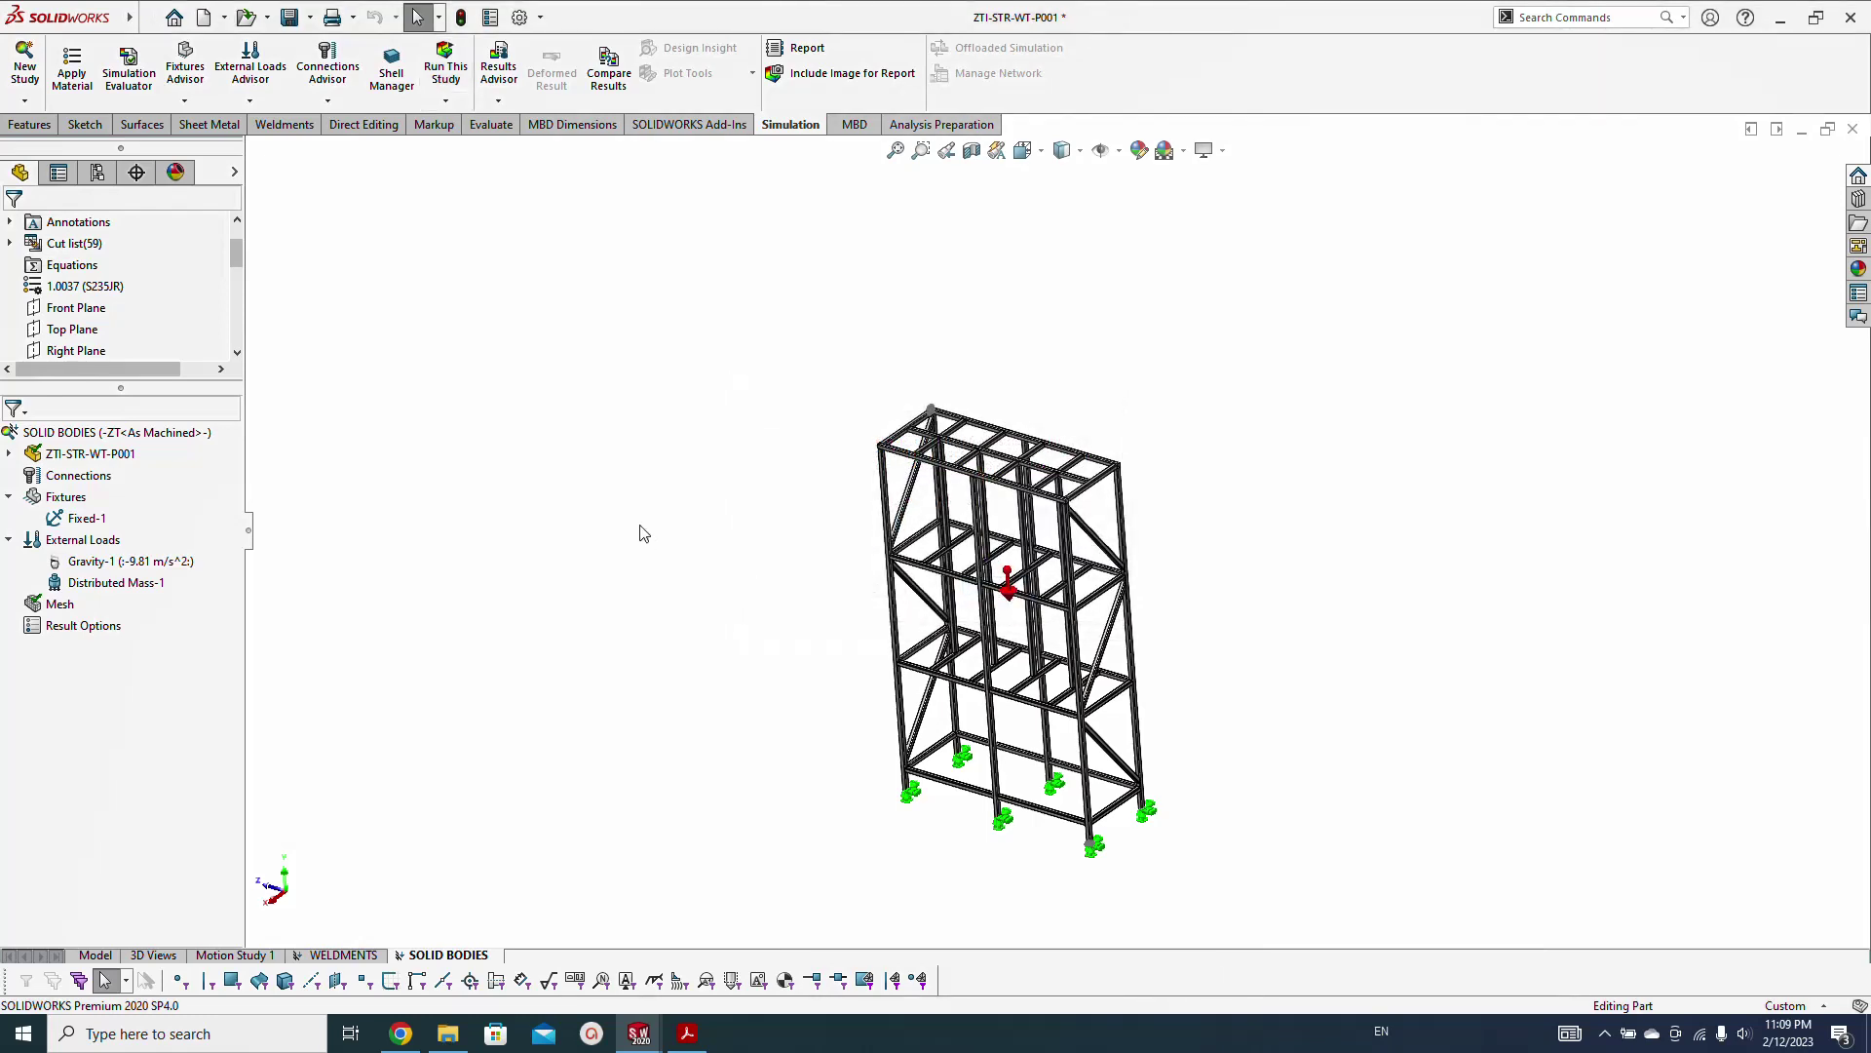
Add a global Bonded component contact under Connections and accept the remesh notice
right_click(66, 482)
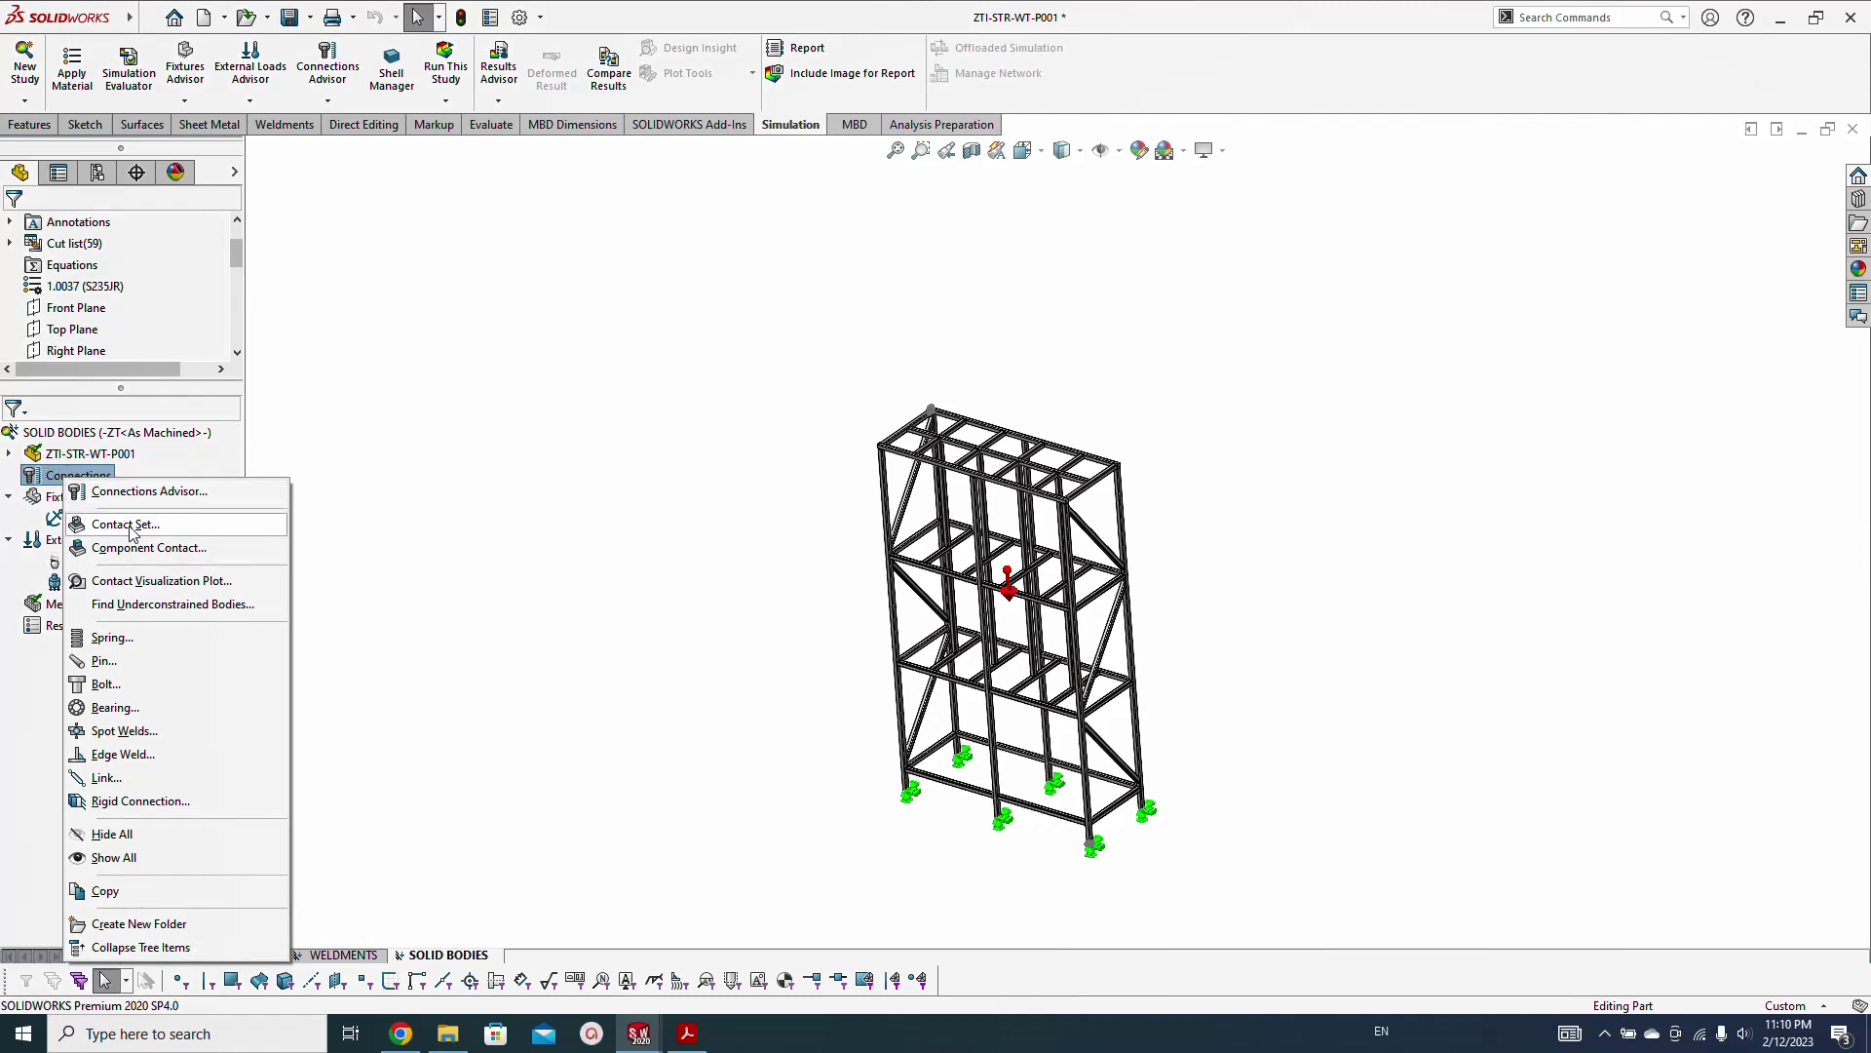
left_click(114, 551)
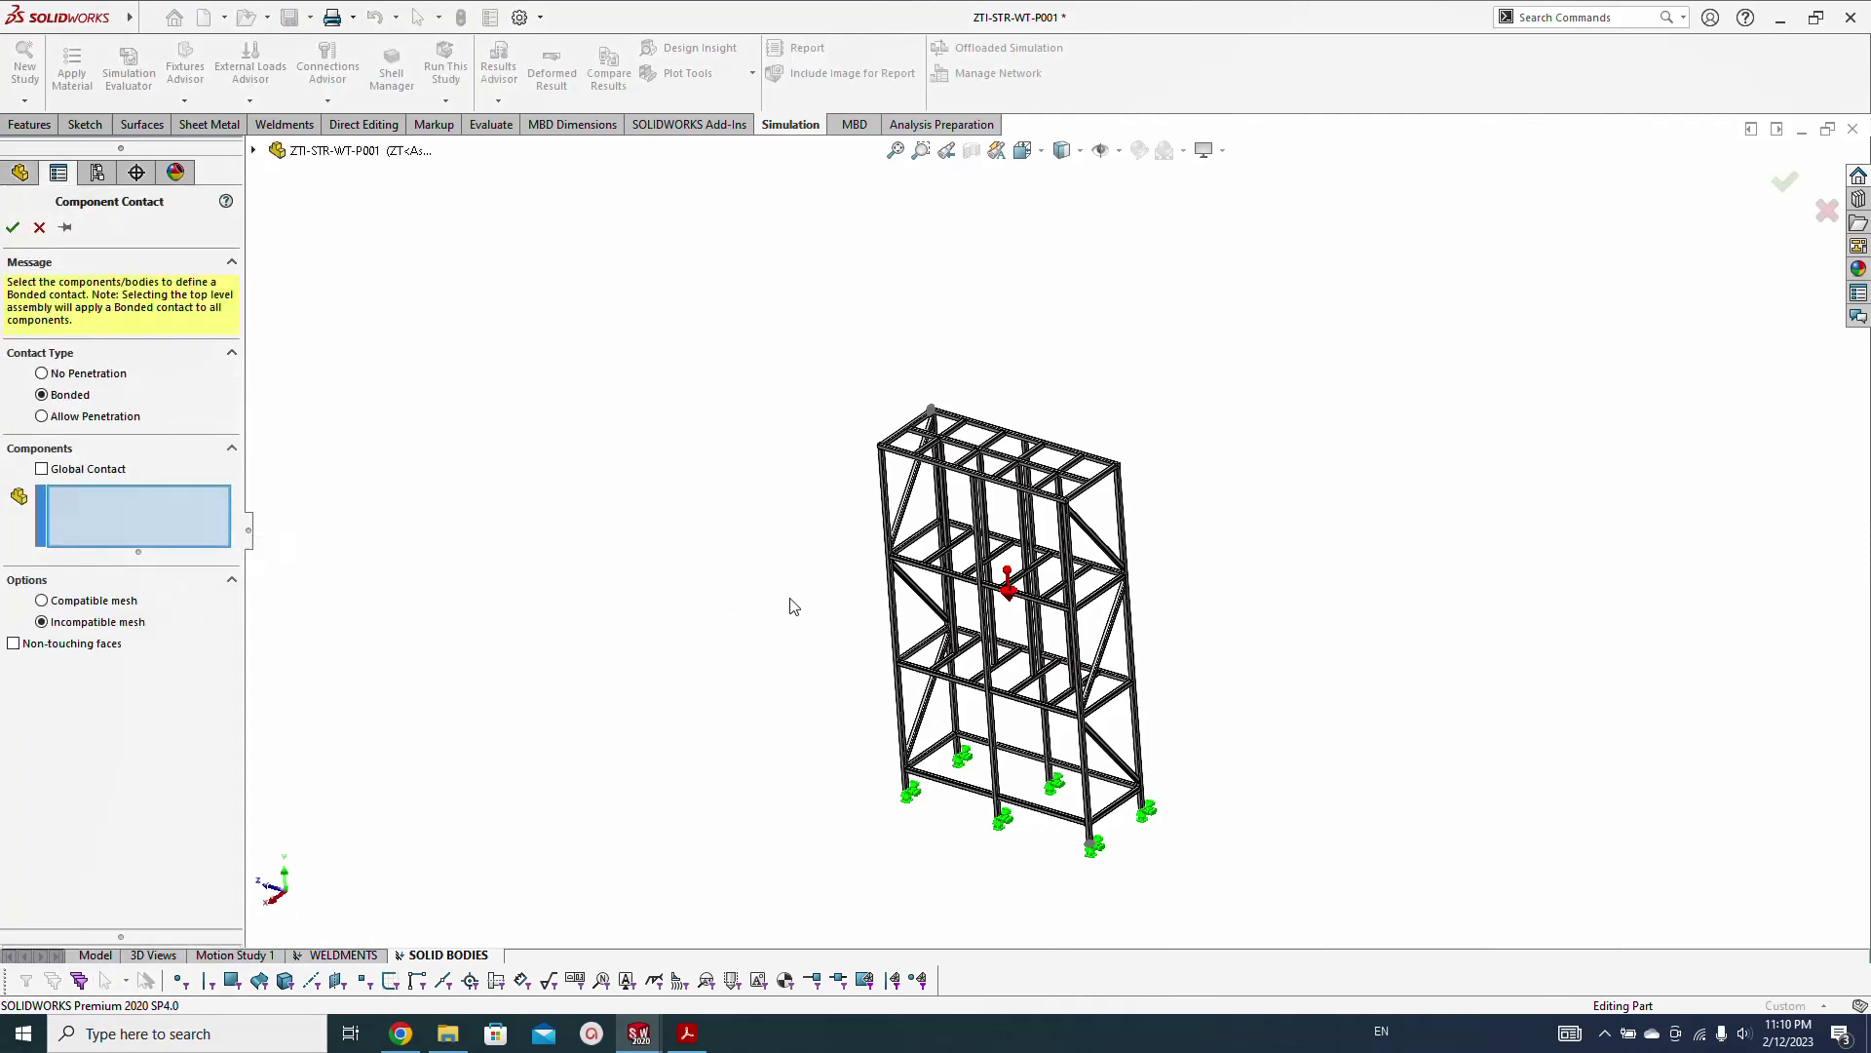
left_click(42, 470)
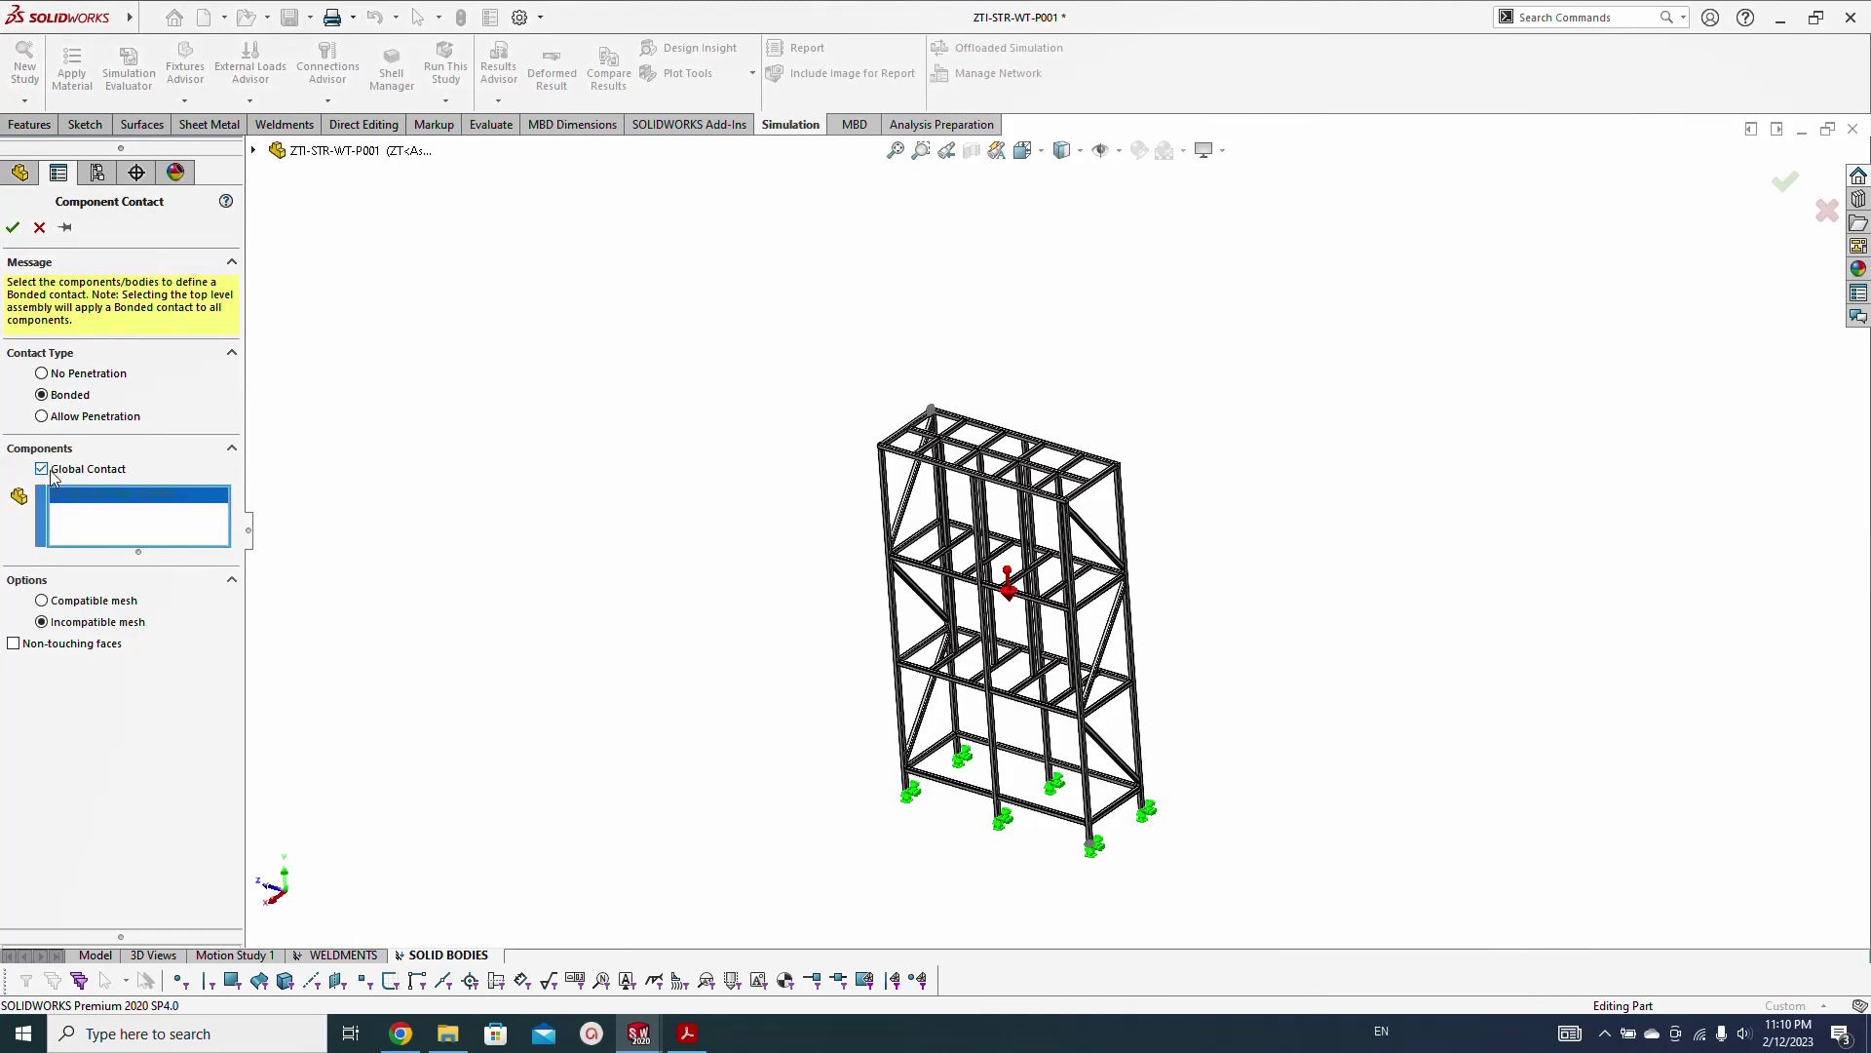
left_click(12, 228)
left_click(1057, 557)
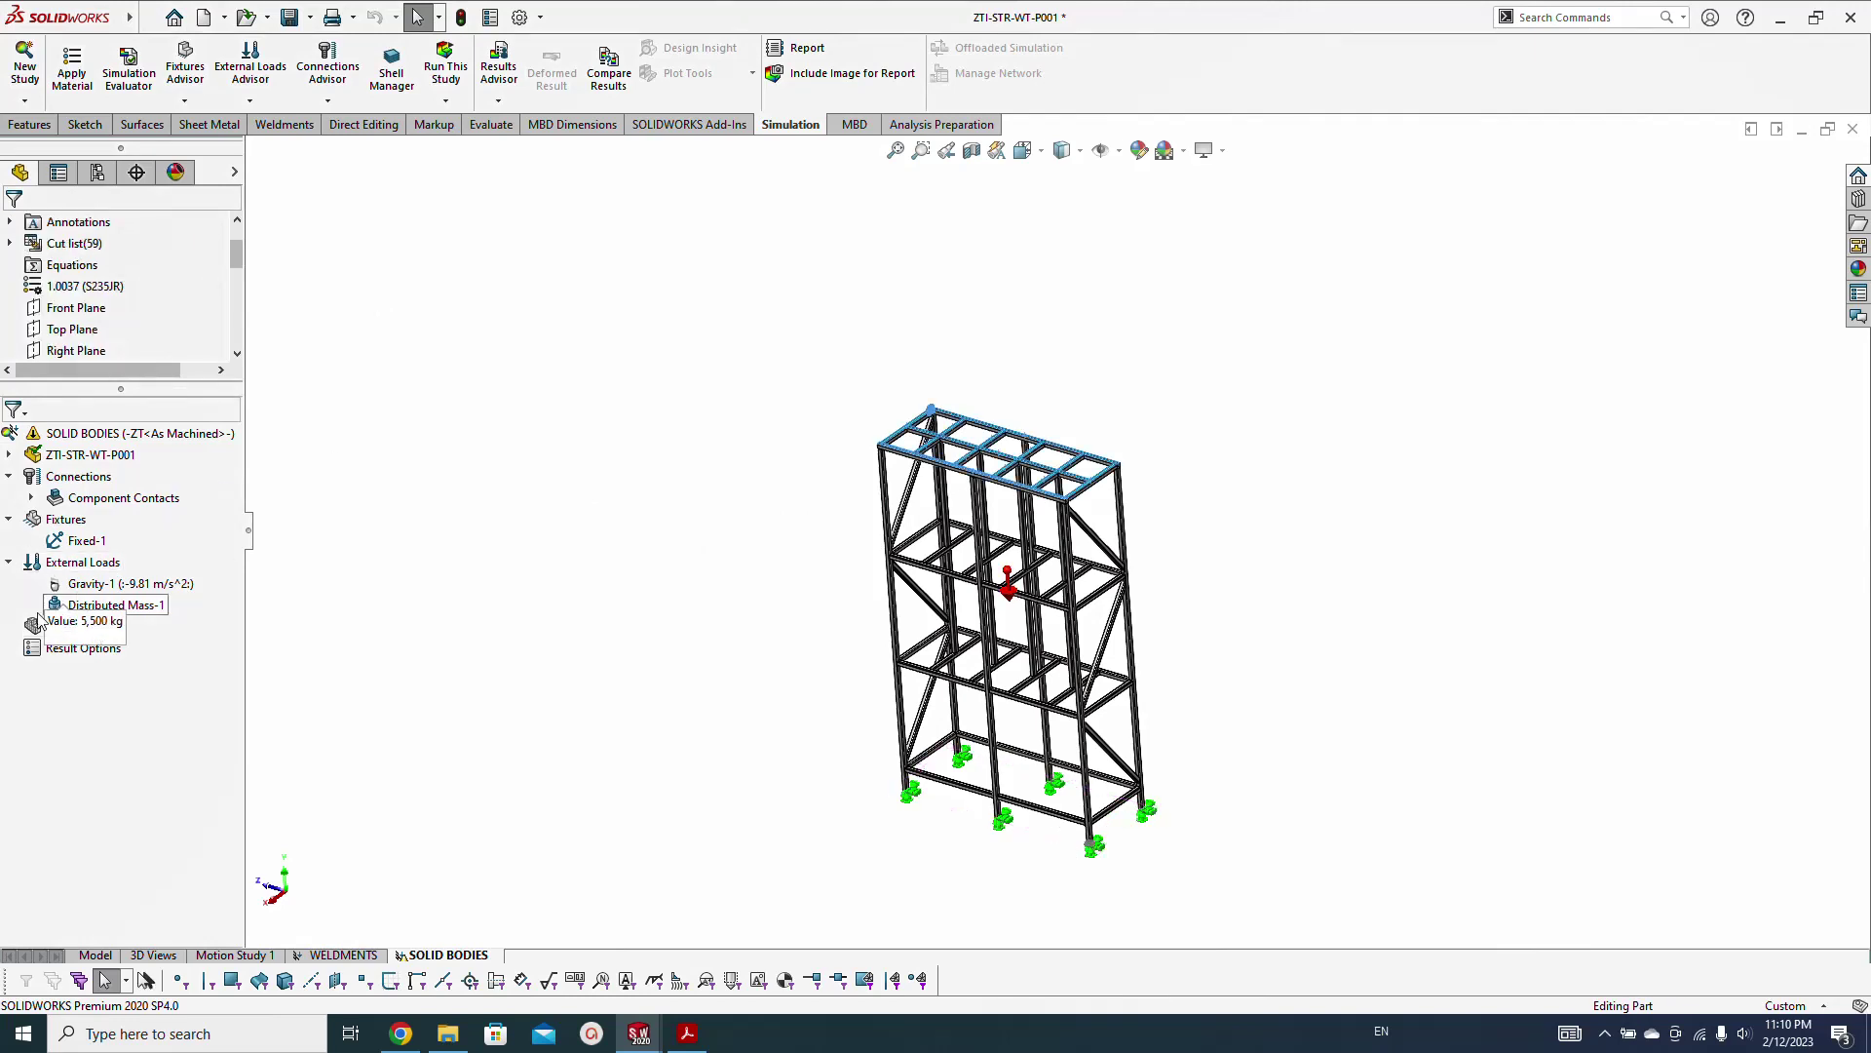
right_click(72, 632)
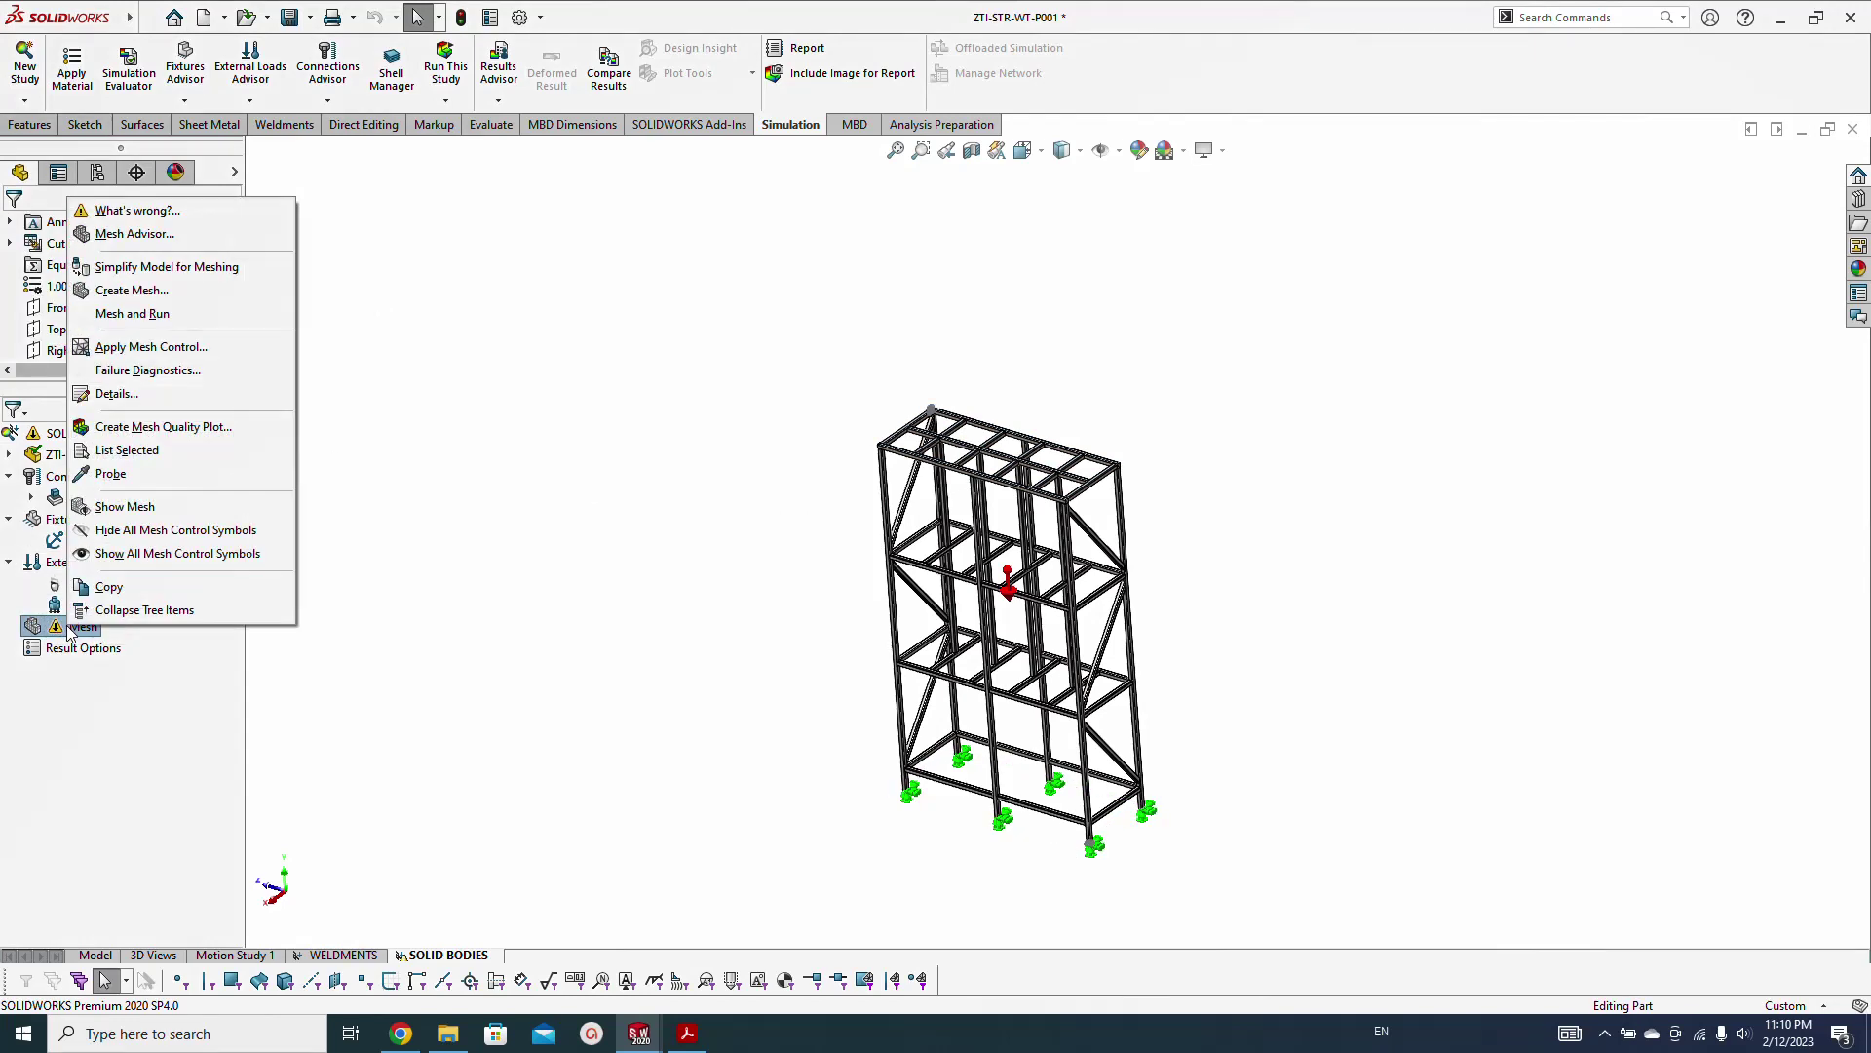
Remesh the frame with the Fine settings and run the SOLID BODIES study
left_click(131, 290)
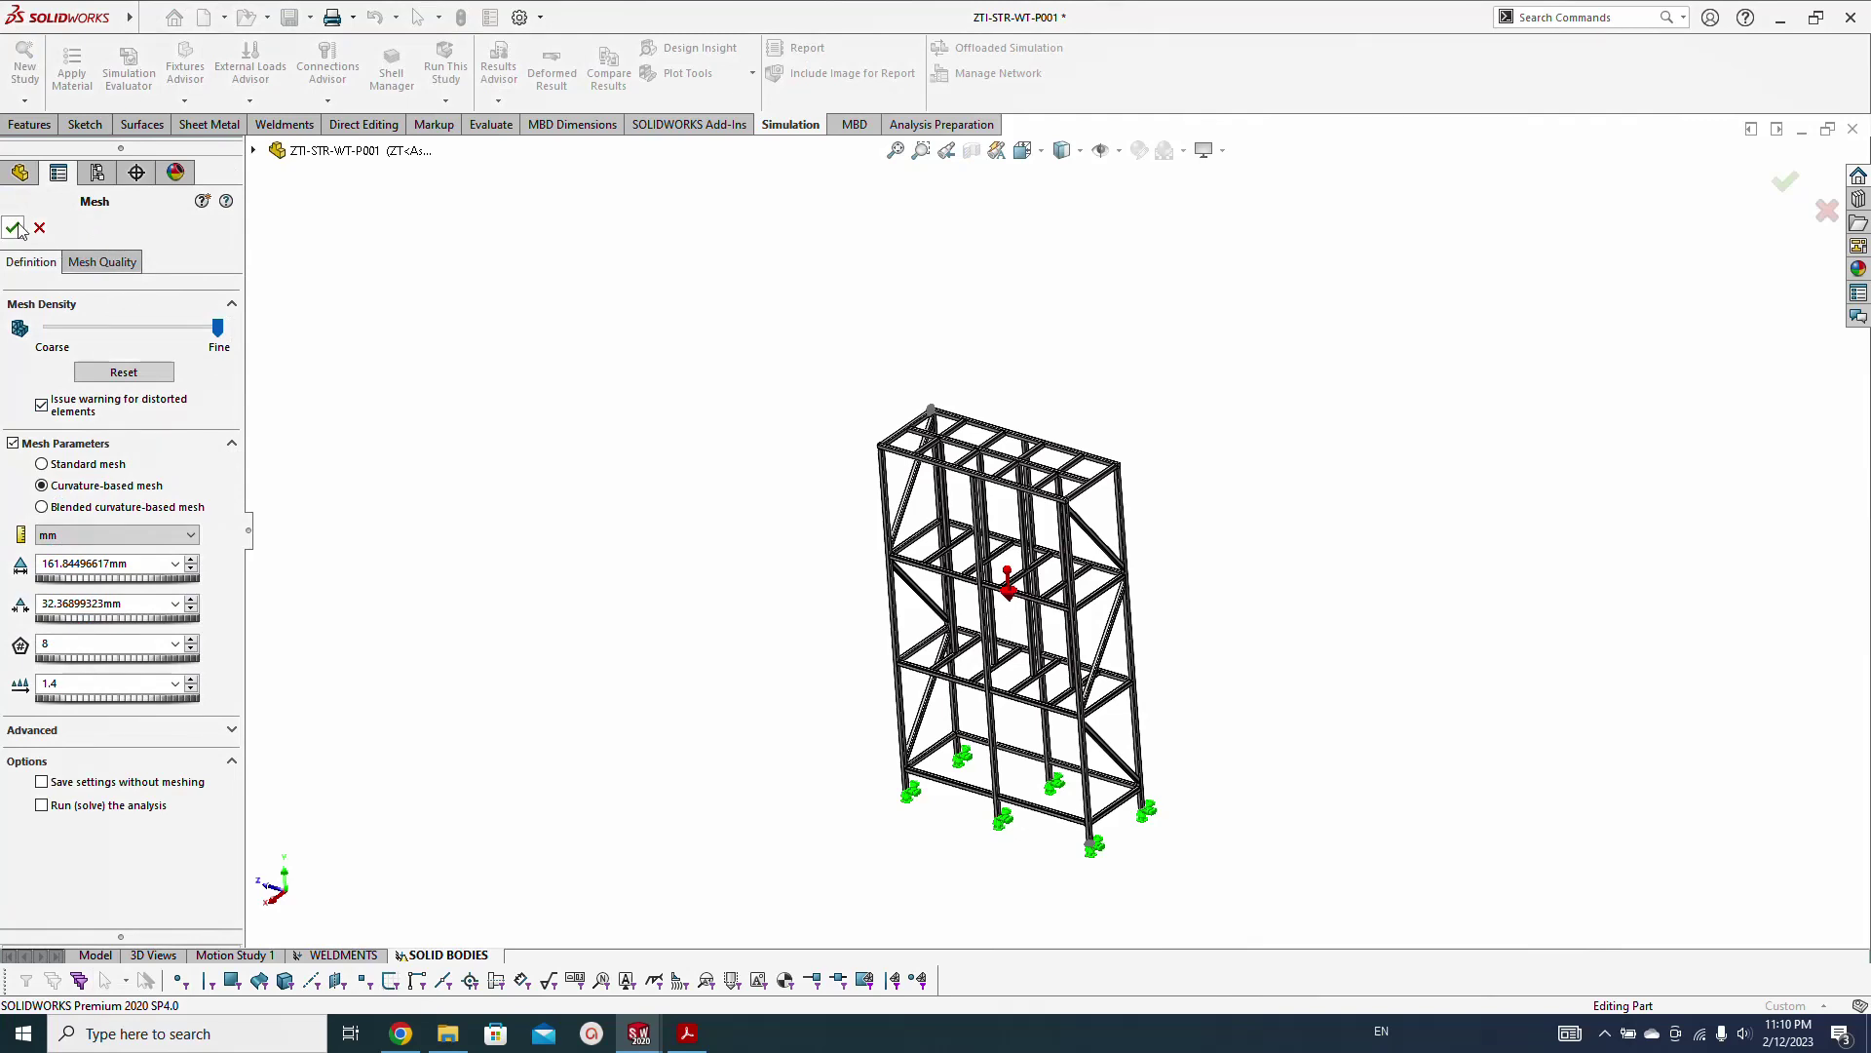
left_click(13, 227)
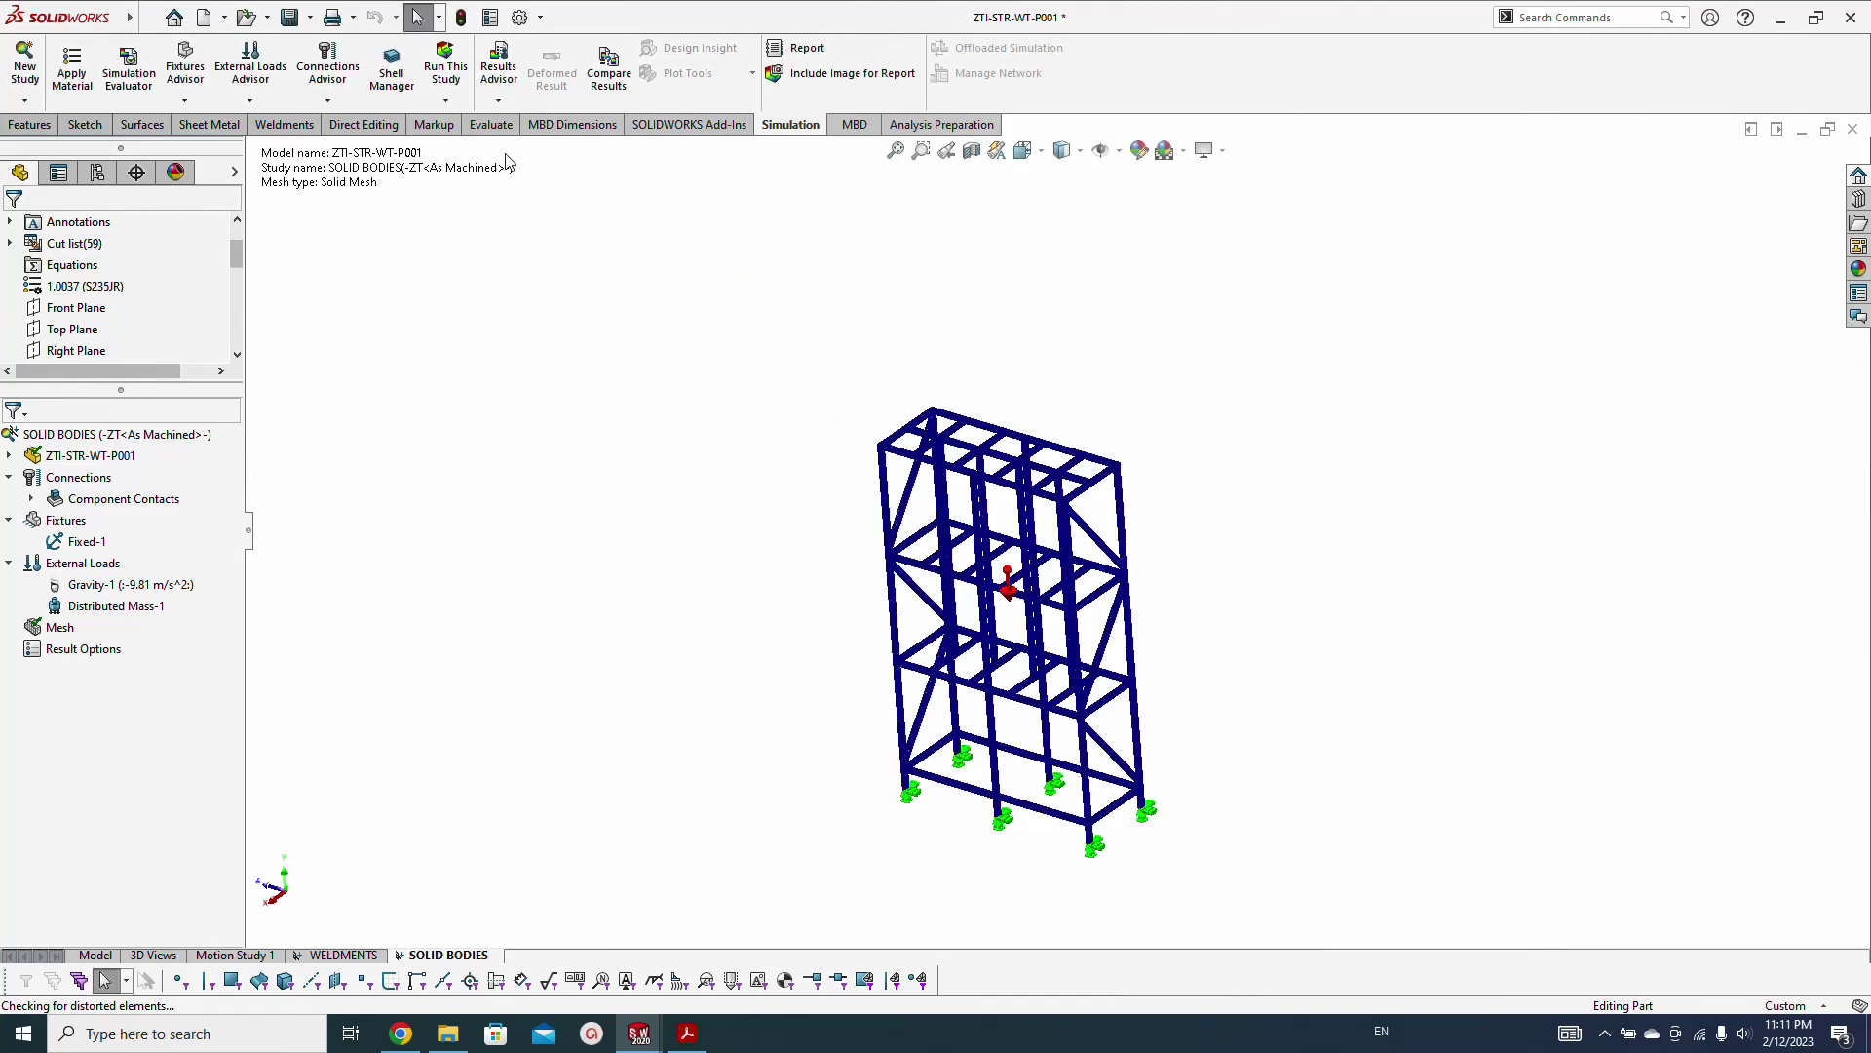
left_click(436, 73)
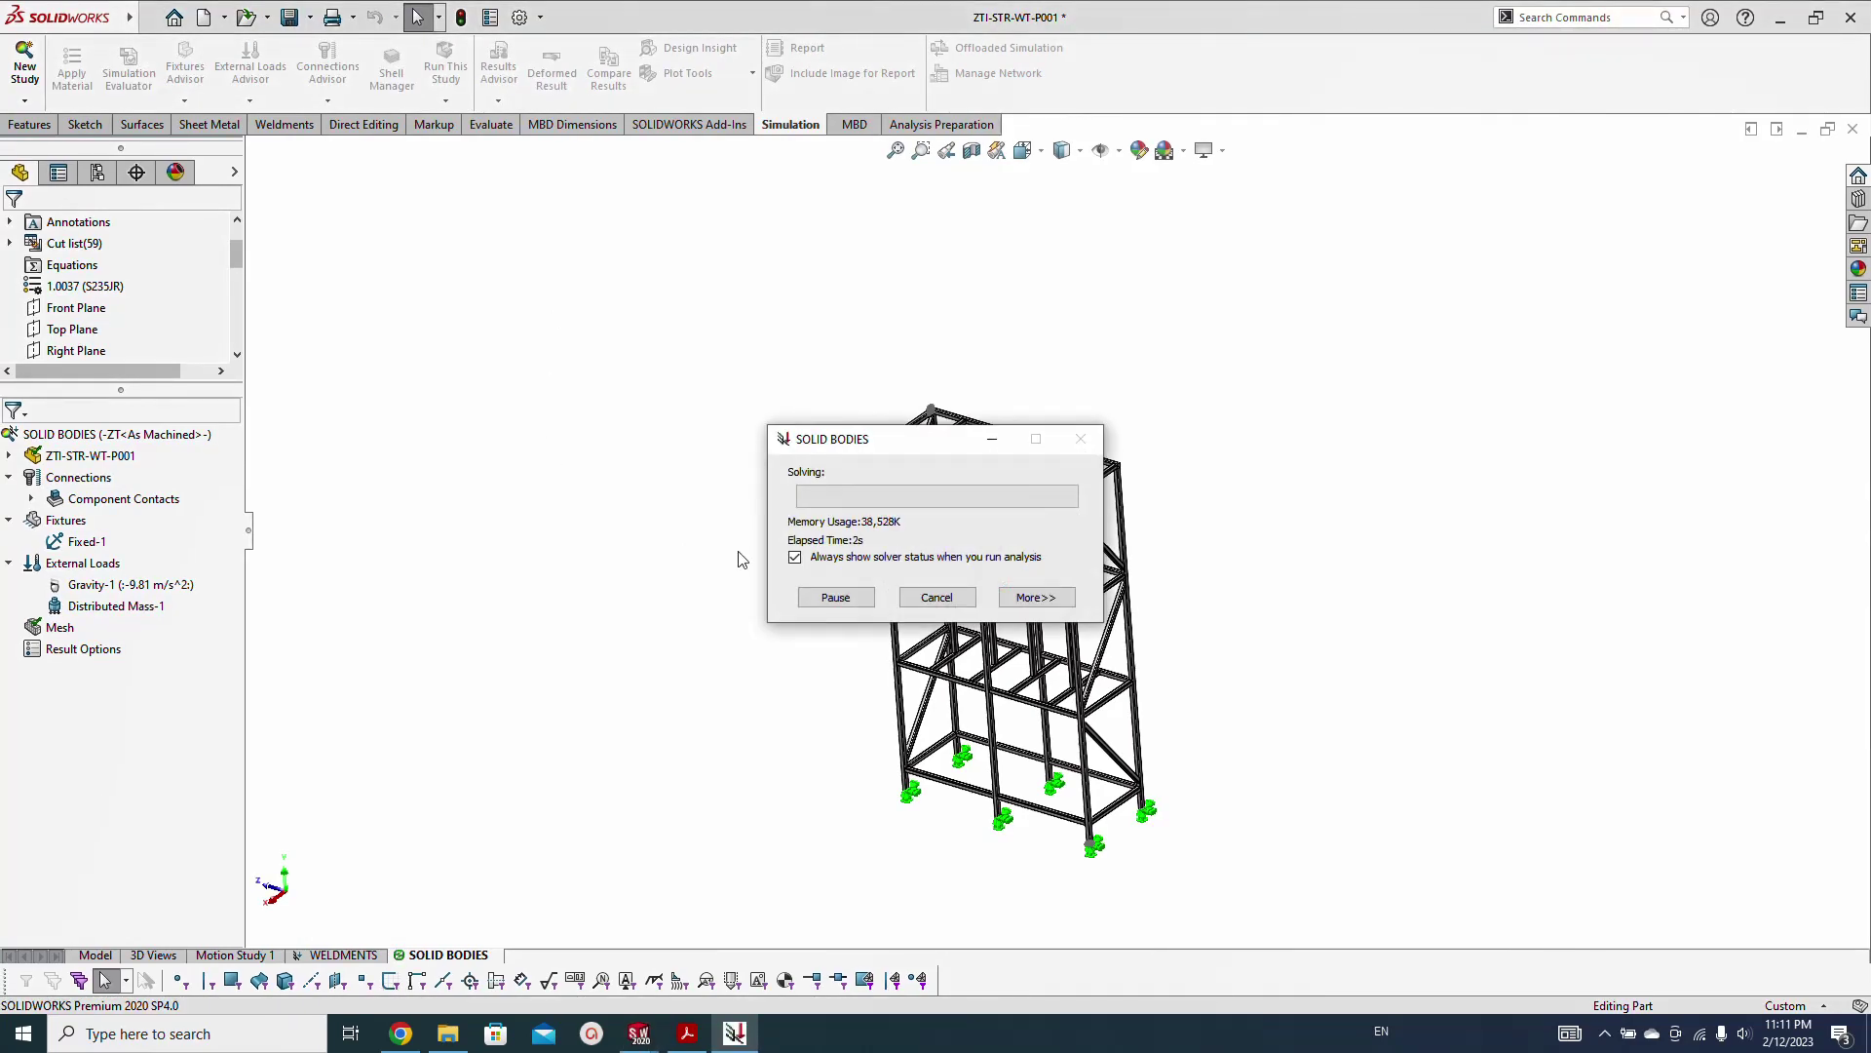
Show detailed solver progress, then switch to the water tower drawing PDF
left_click(1021, 599)
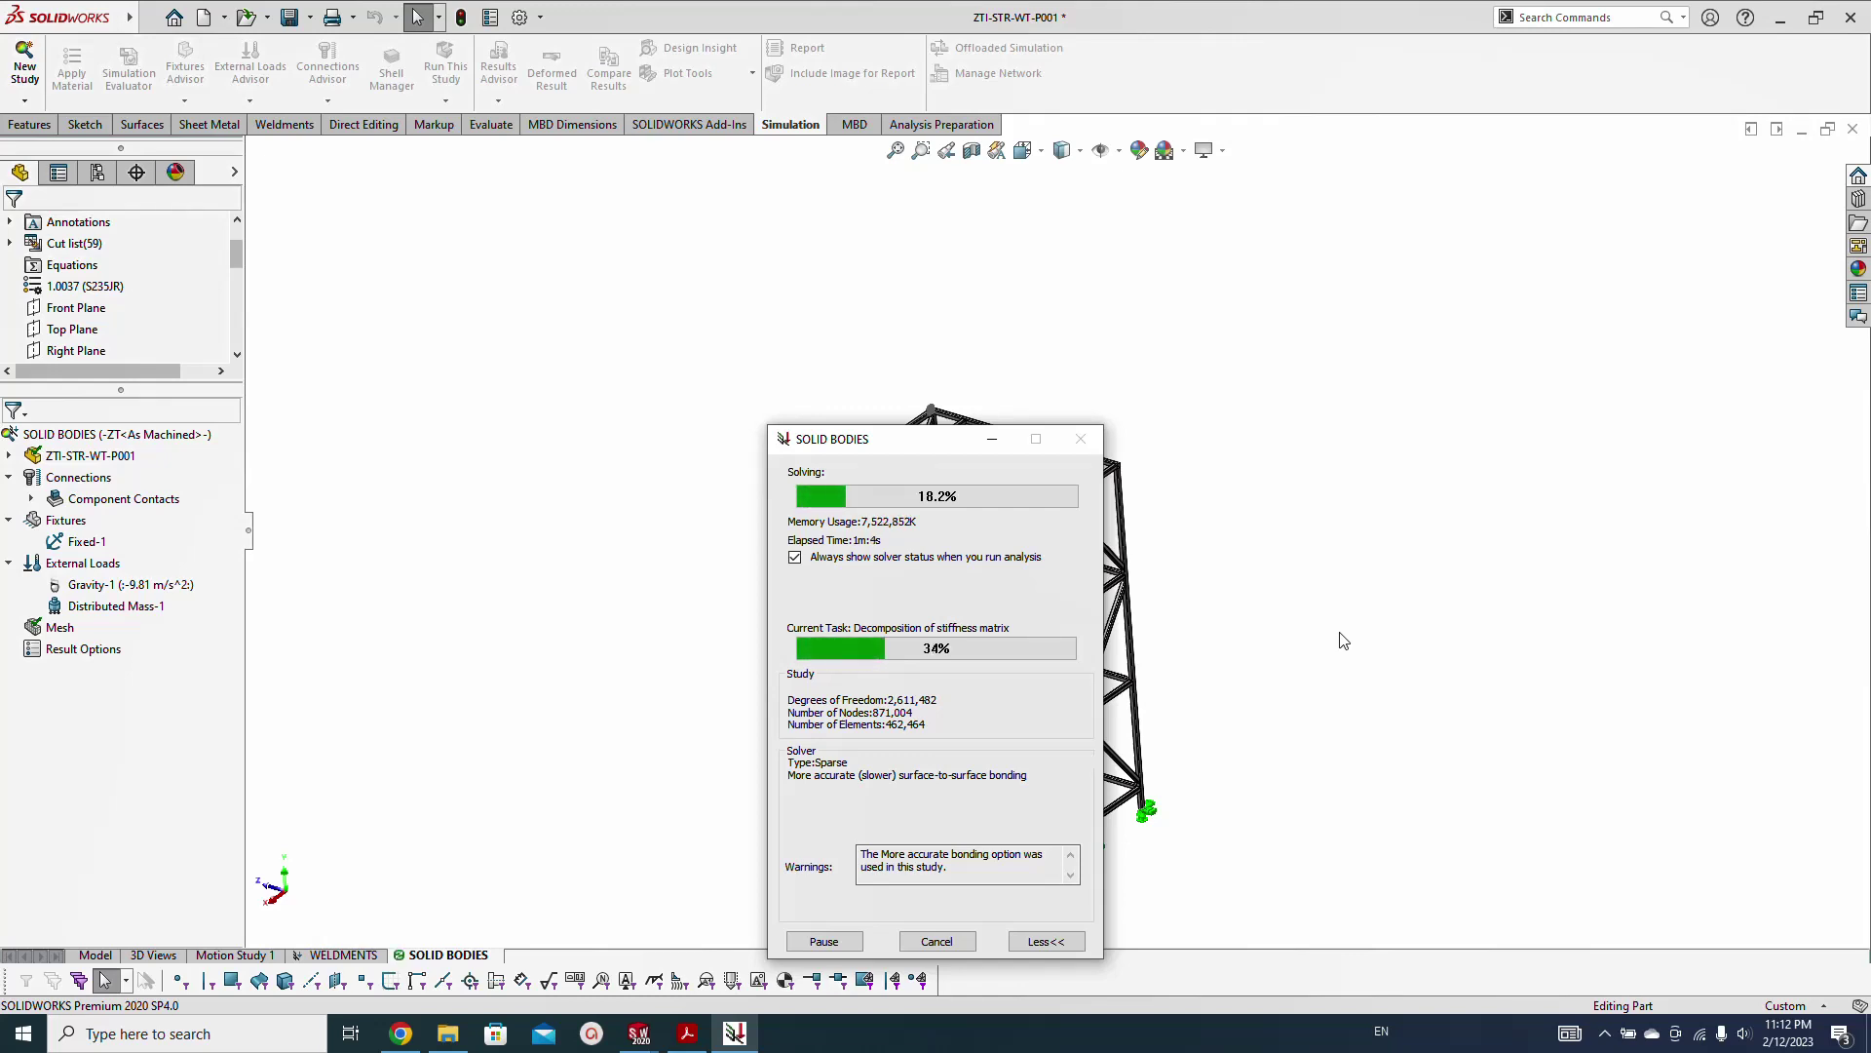
left_click(688, 1033)
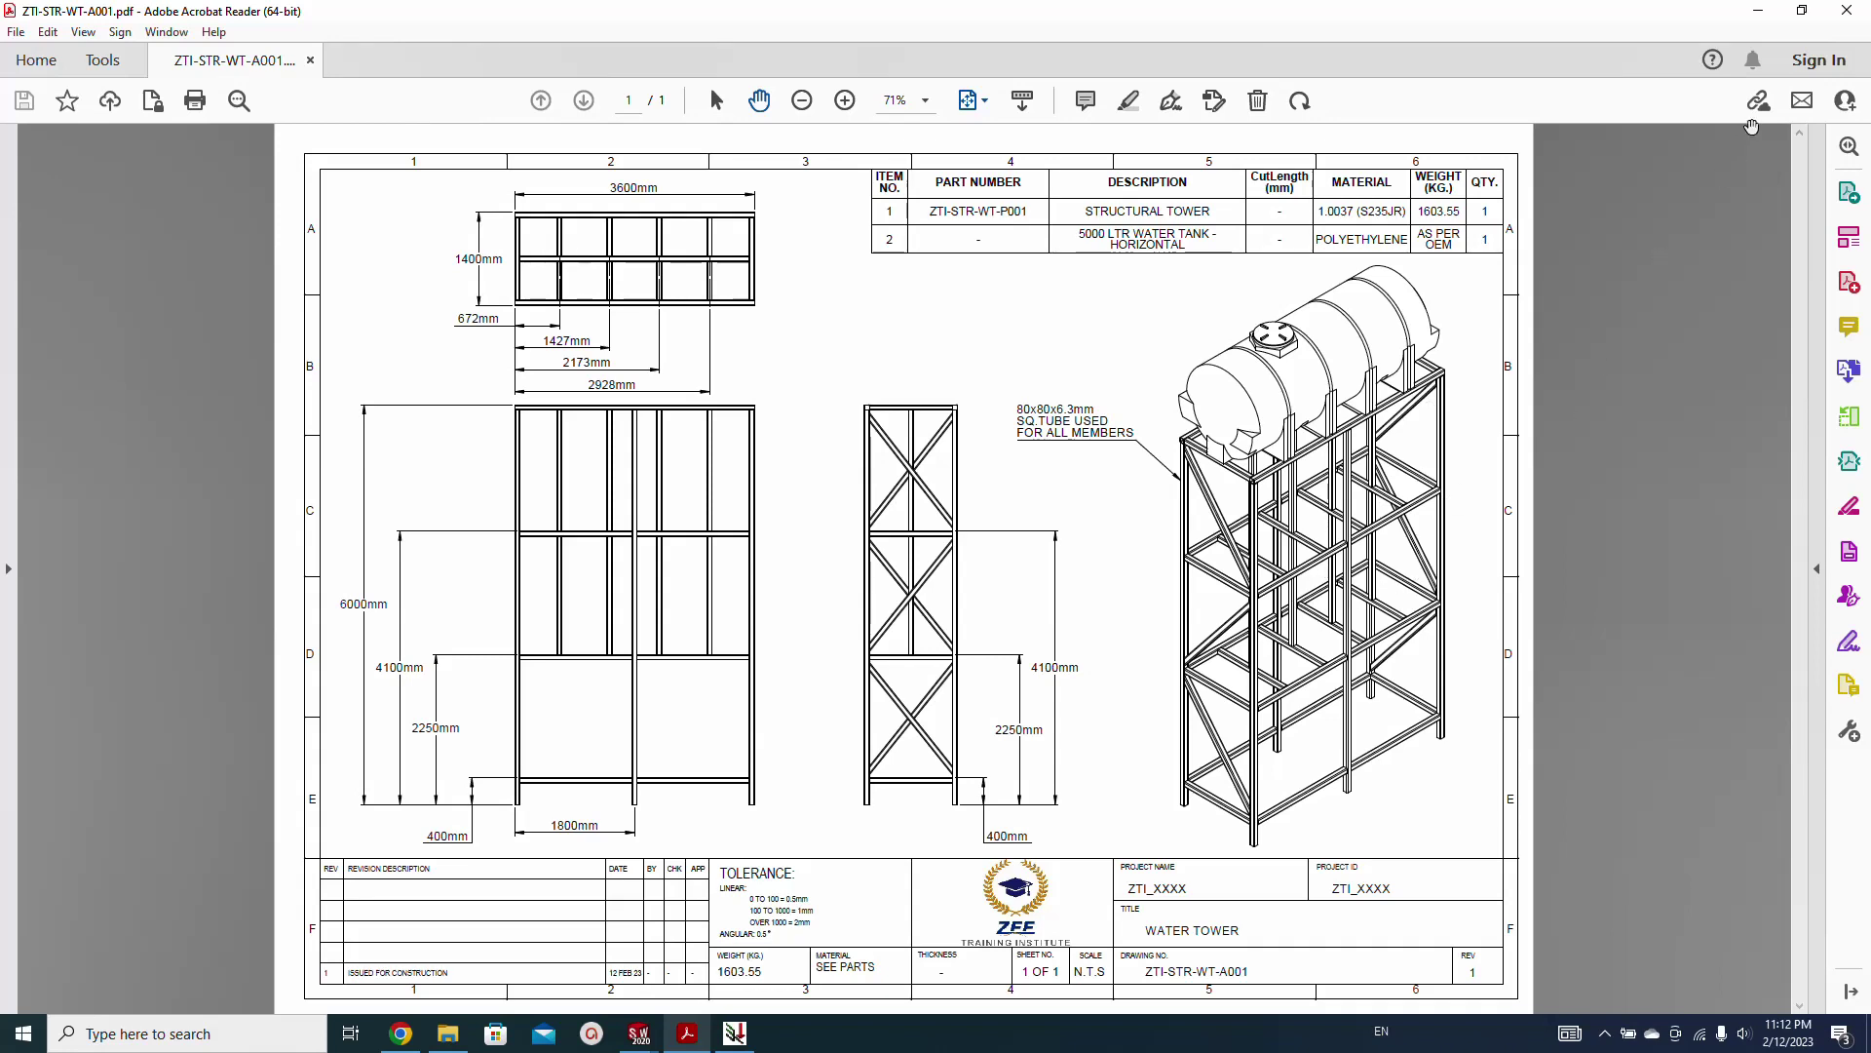
Minimize Acrobat Reader and orbit the finished von Mises stress plot
left_click(1754, 16)
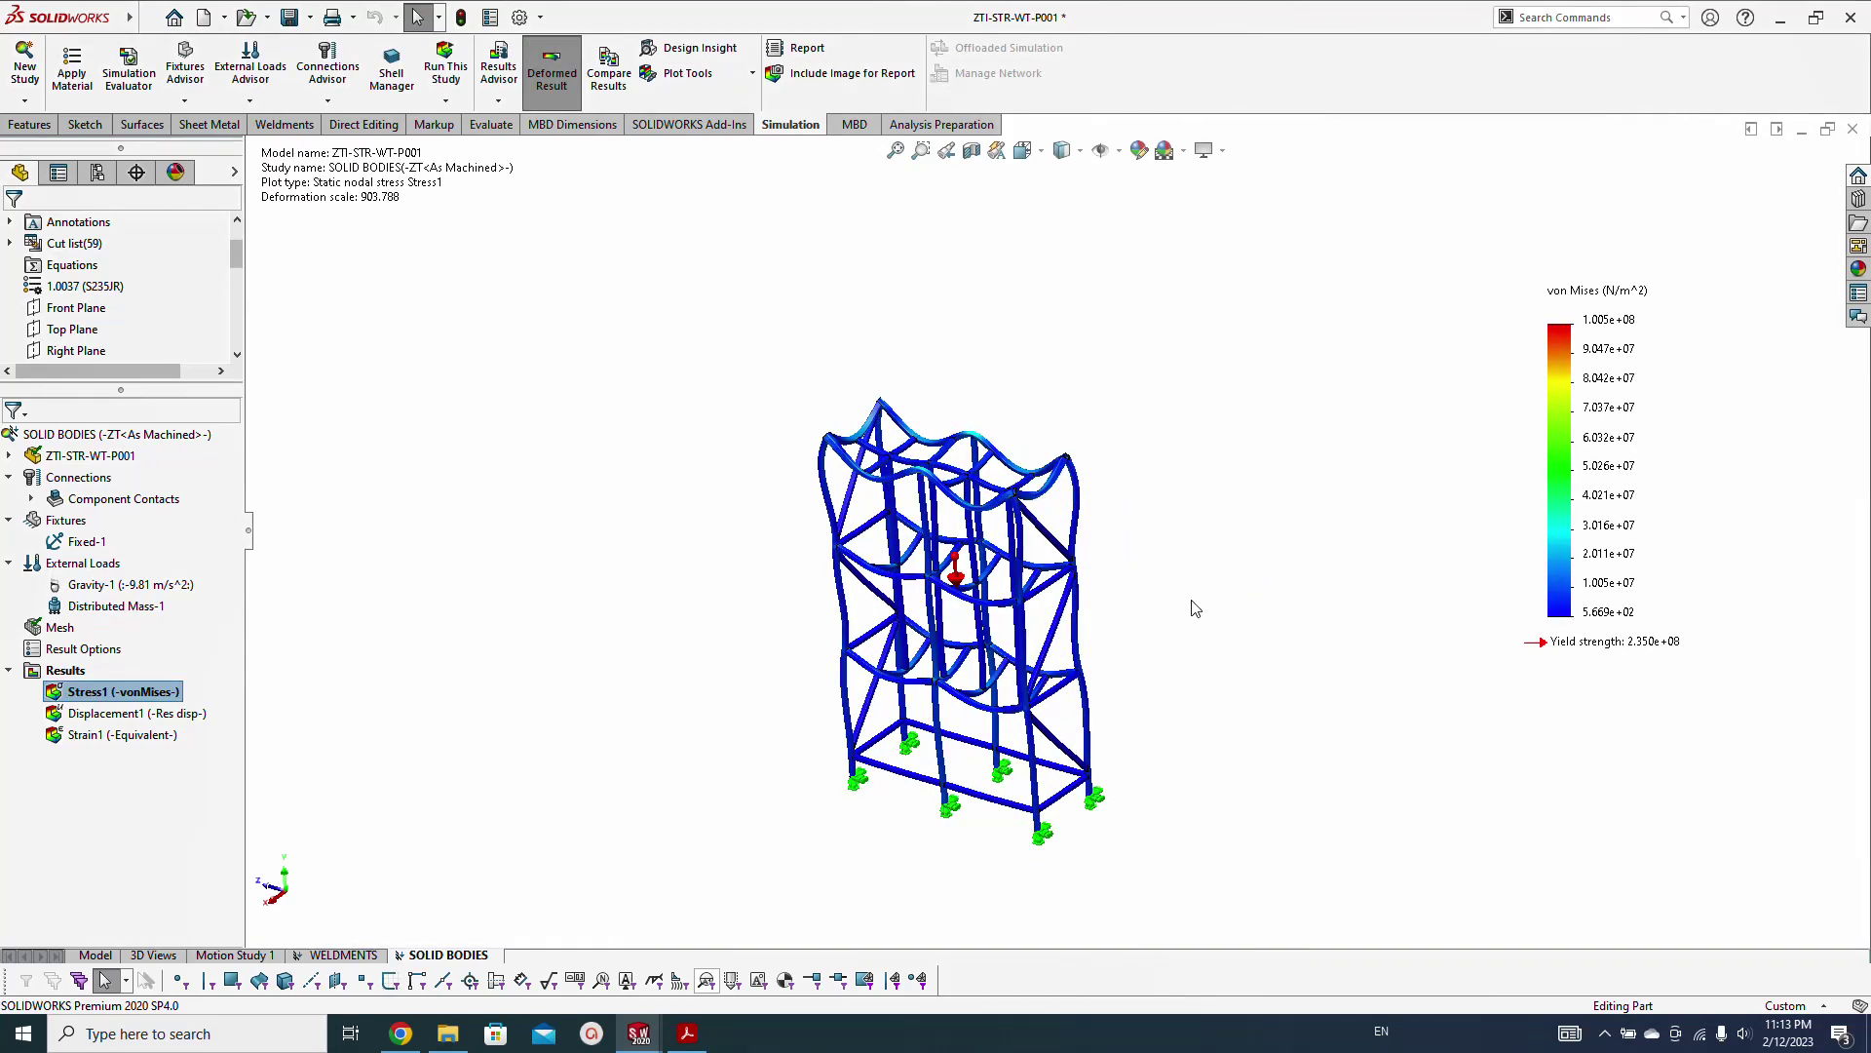
middle_click_drag(1008, 488, 1043, 485)
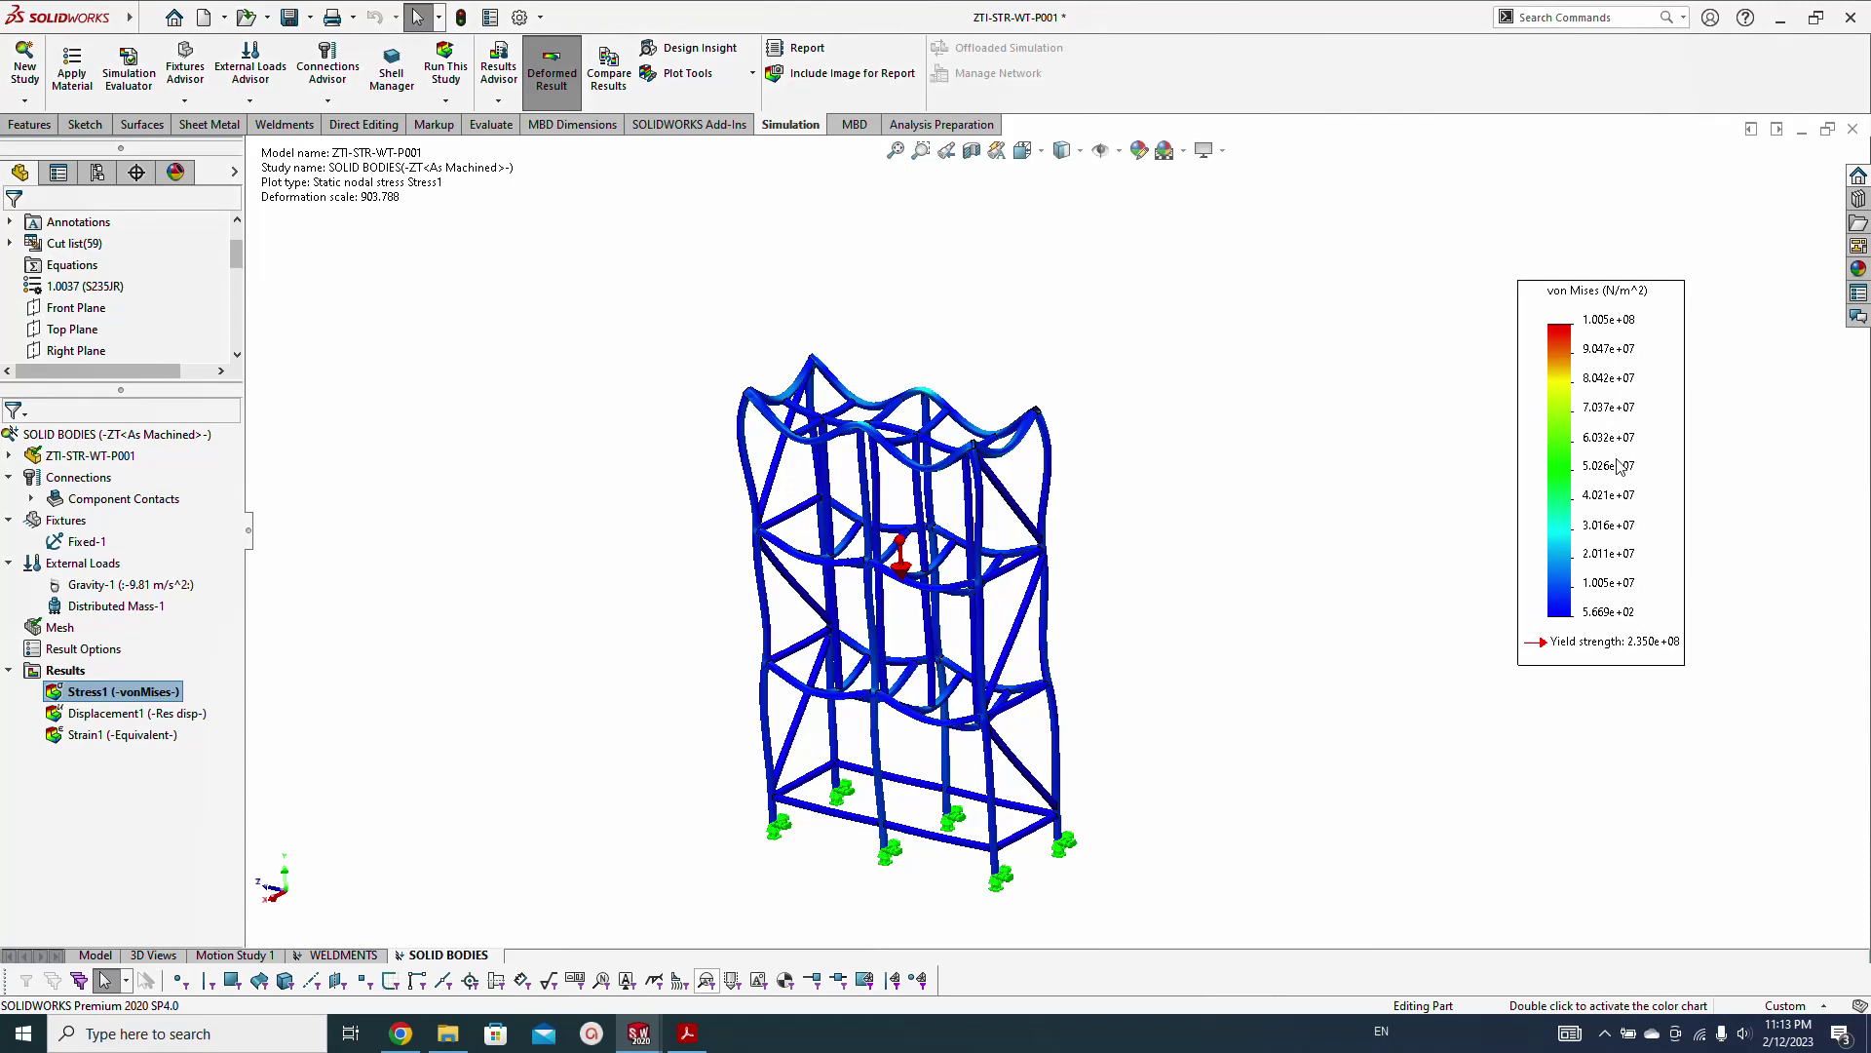
Set the Stress1 legend to floating format with 2 decimals
double_click(1479, 466)
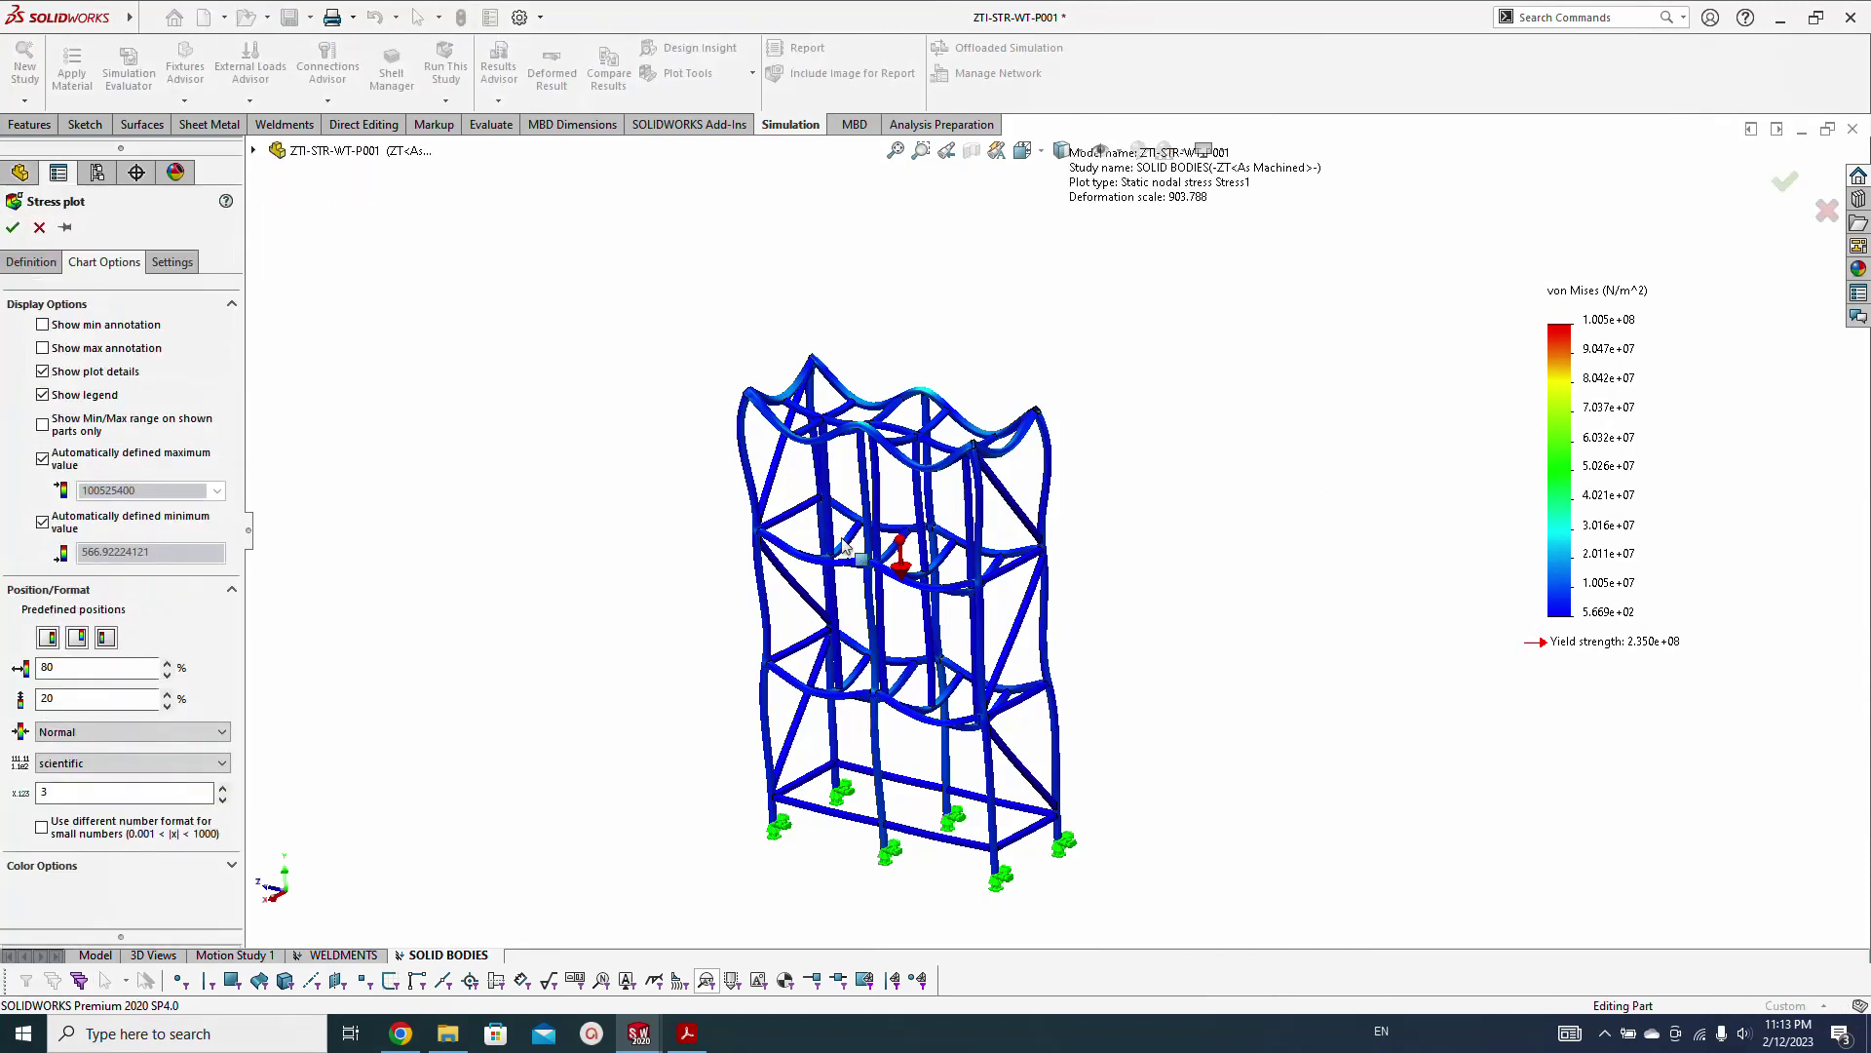
left_click(210, 759)
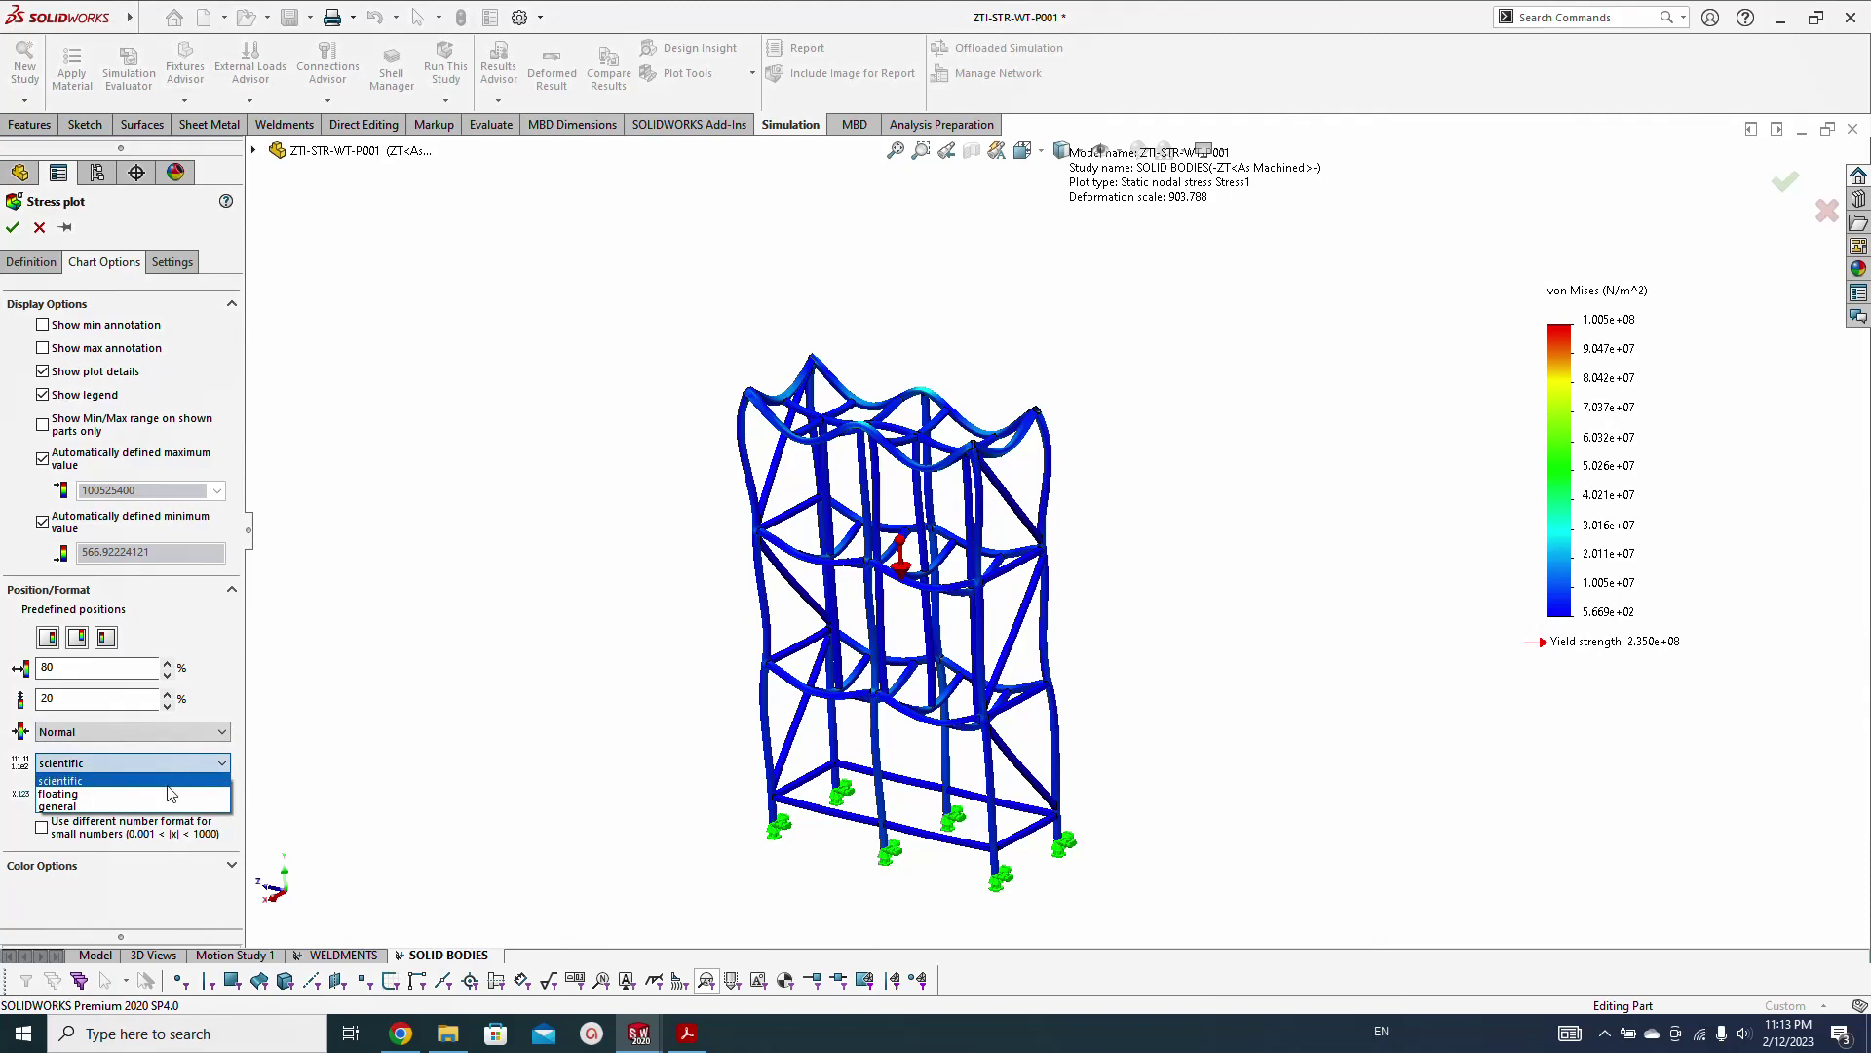
left_click(205, 792)
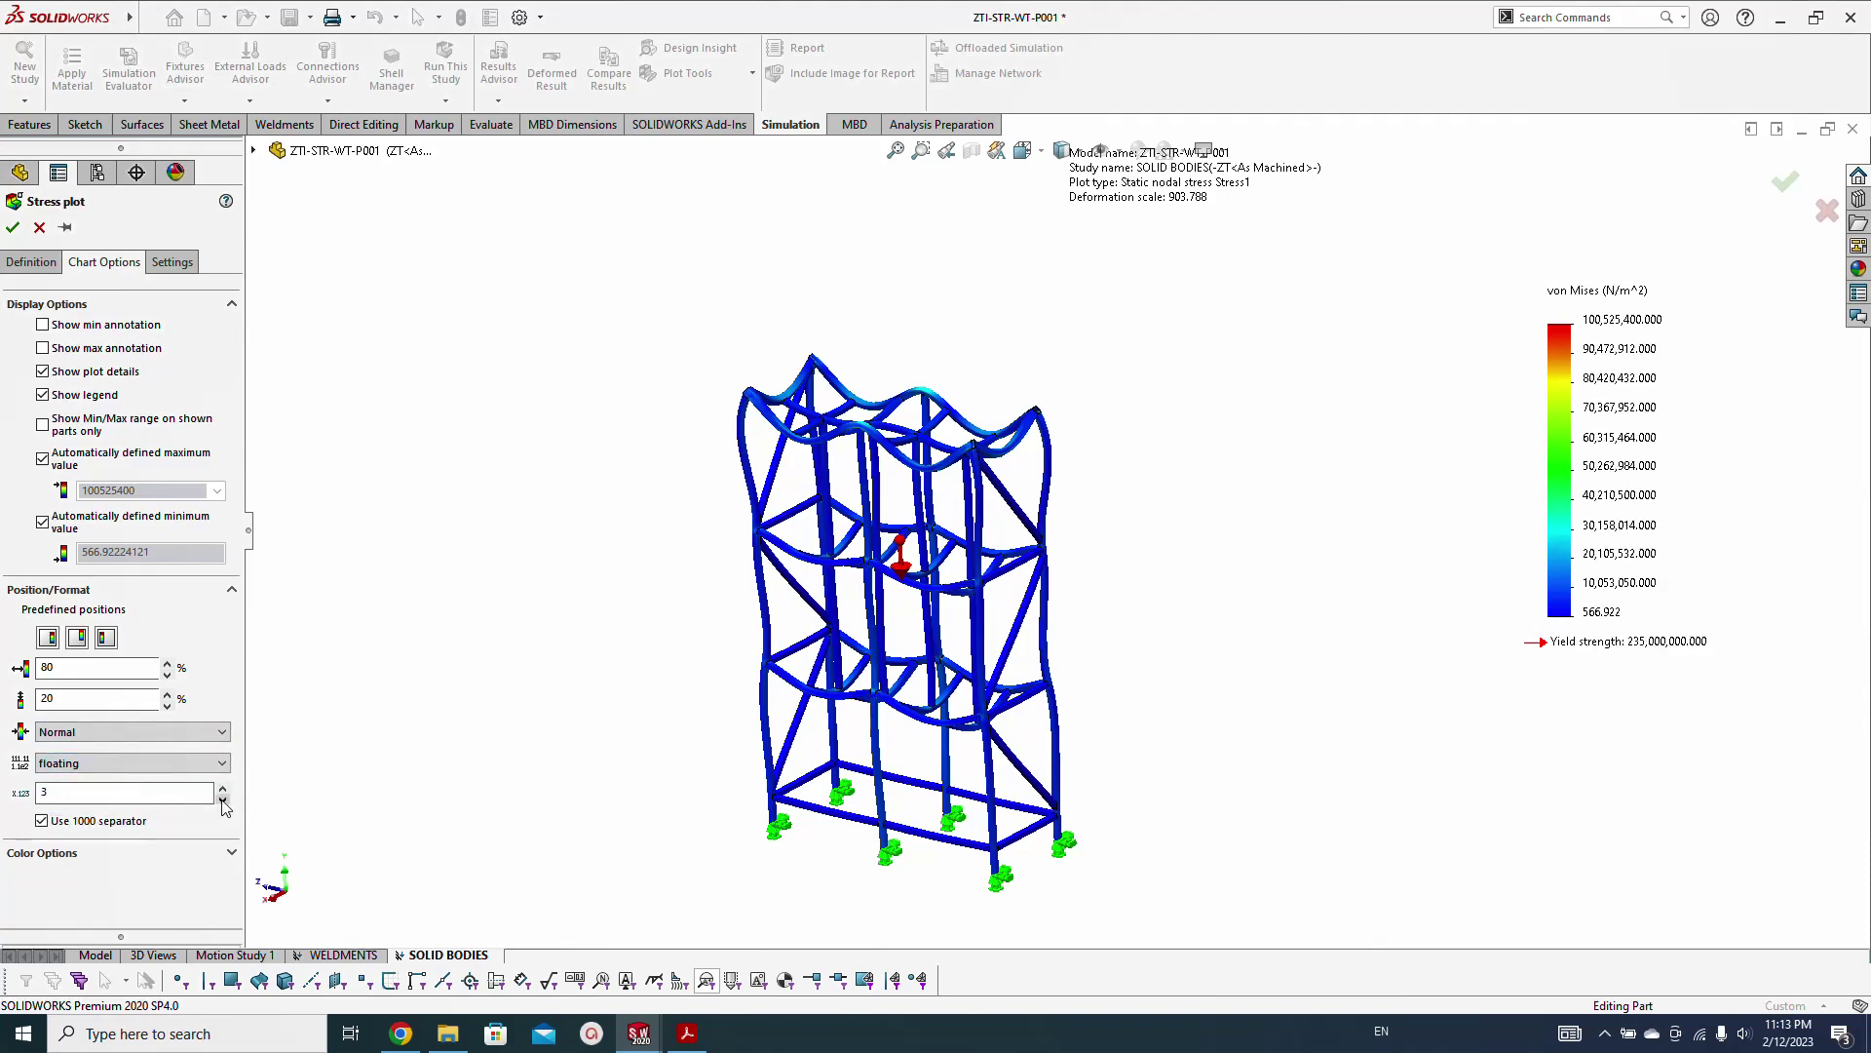
left_click(224, 801)
Apply a user-defined deformation scale of 500 and N/mm^2 (MPa) units, then show Displacement1
left_click(30, 263)
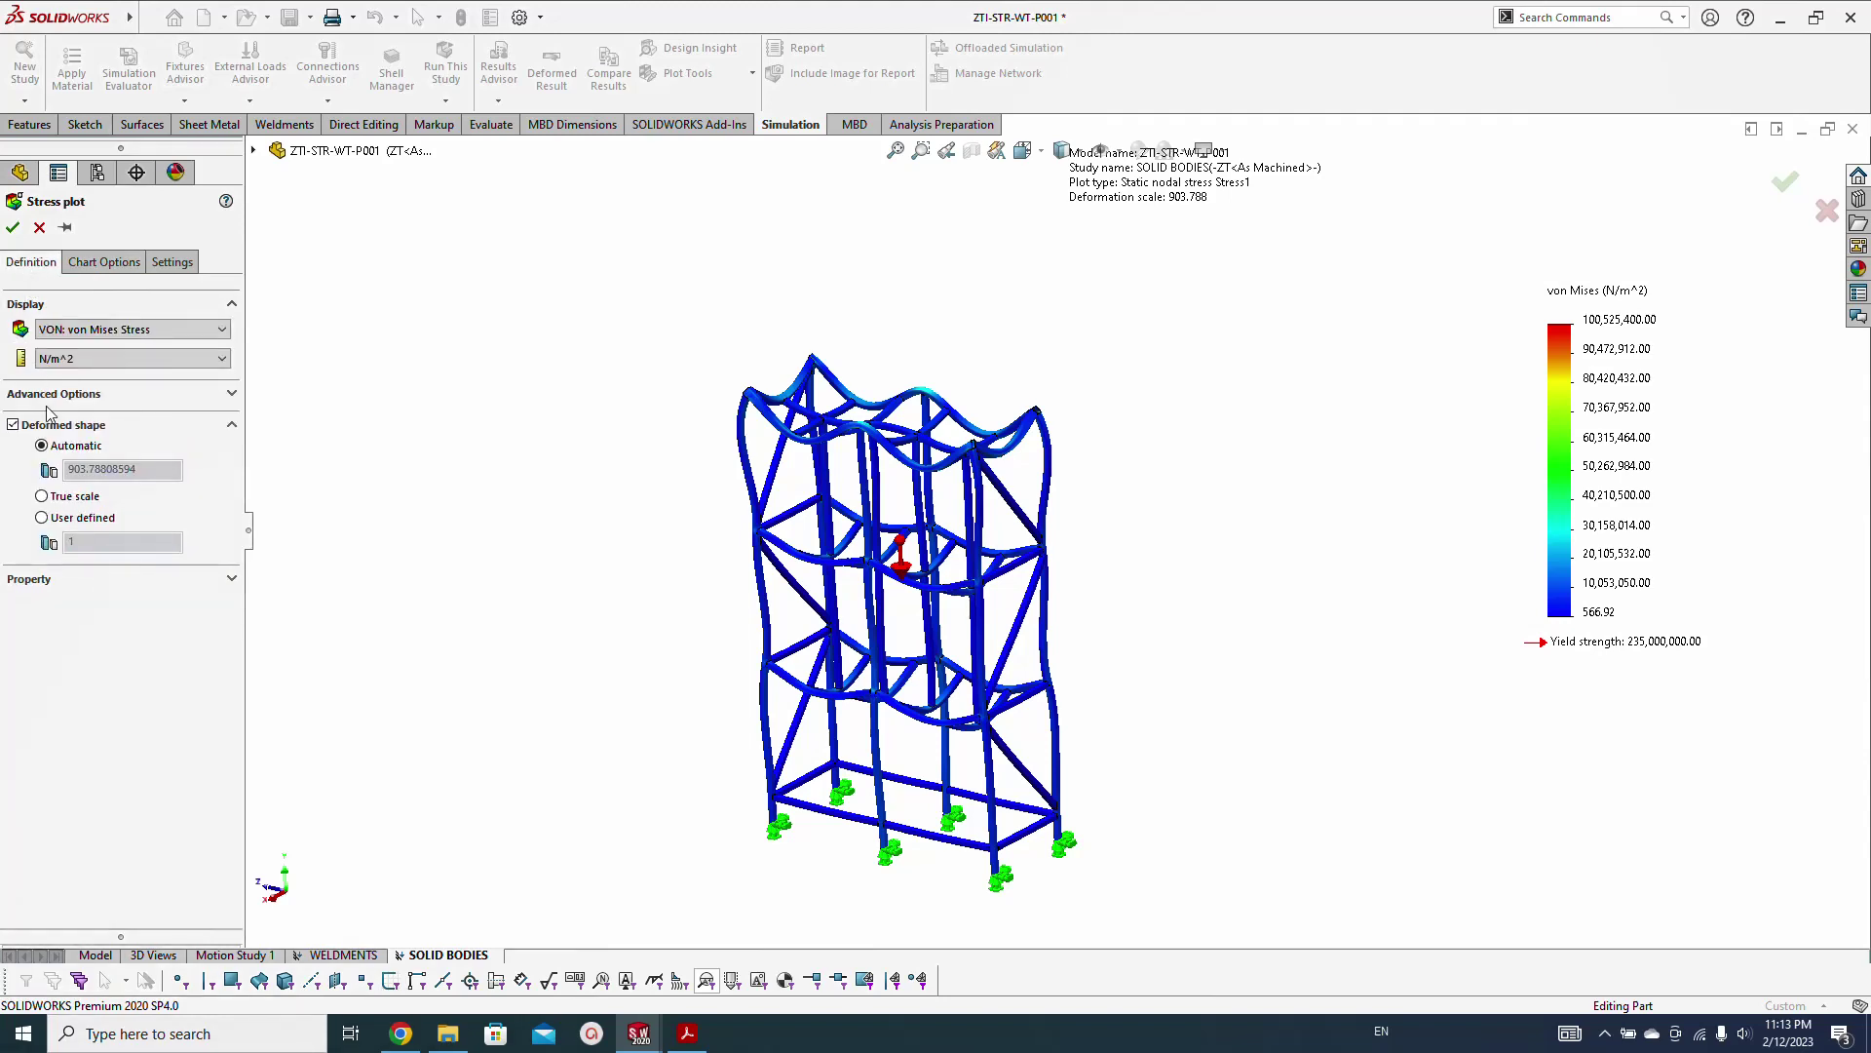
left_click(43, 519)
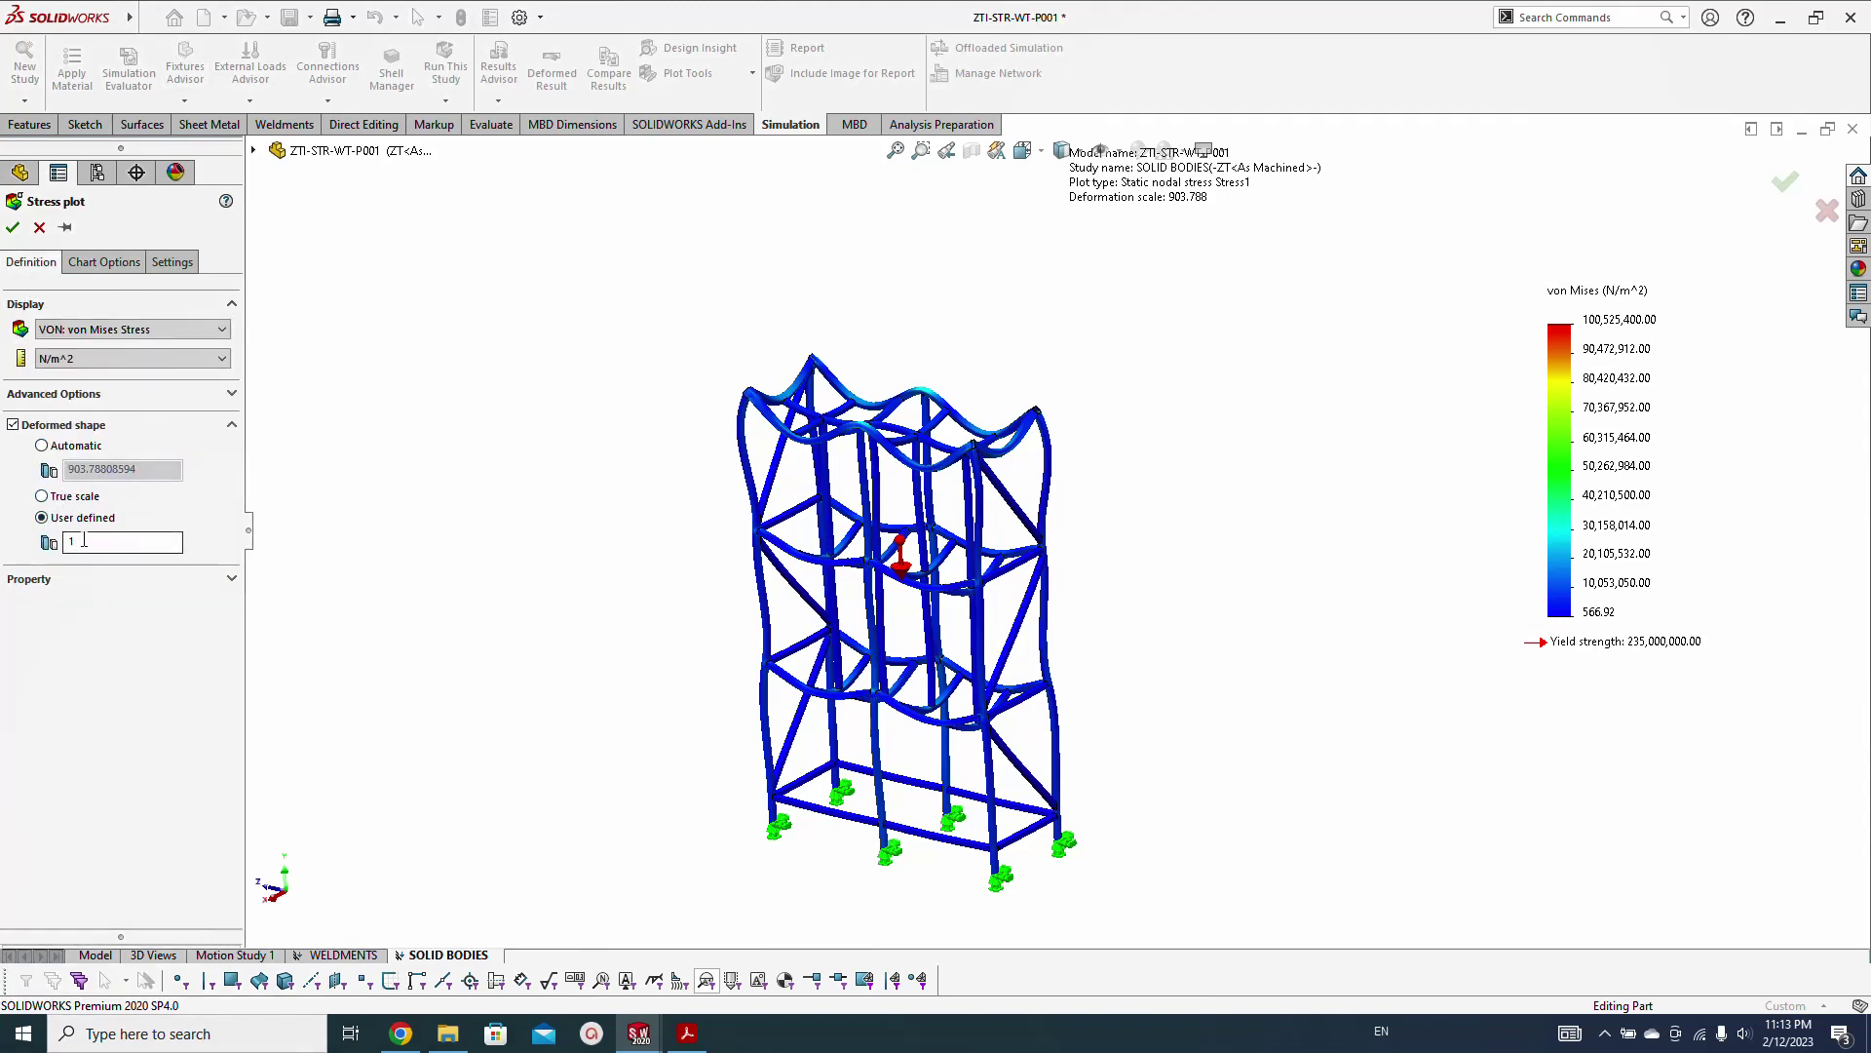
left_click(84, 541)
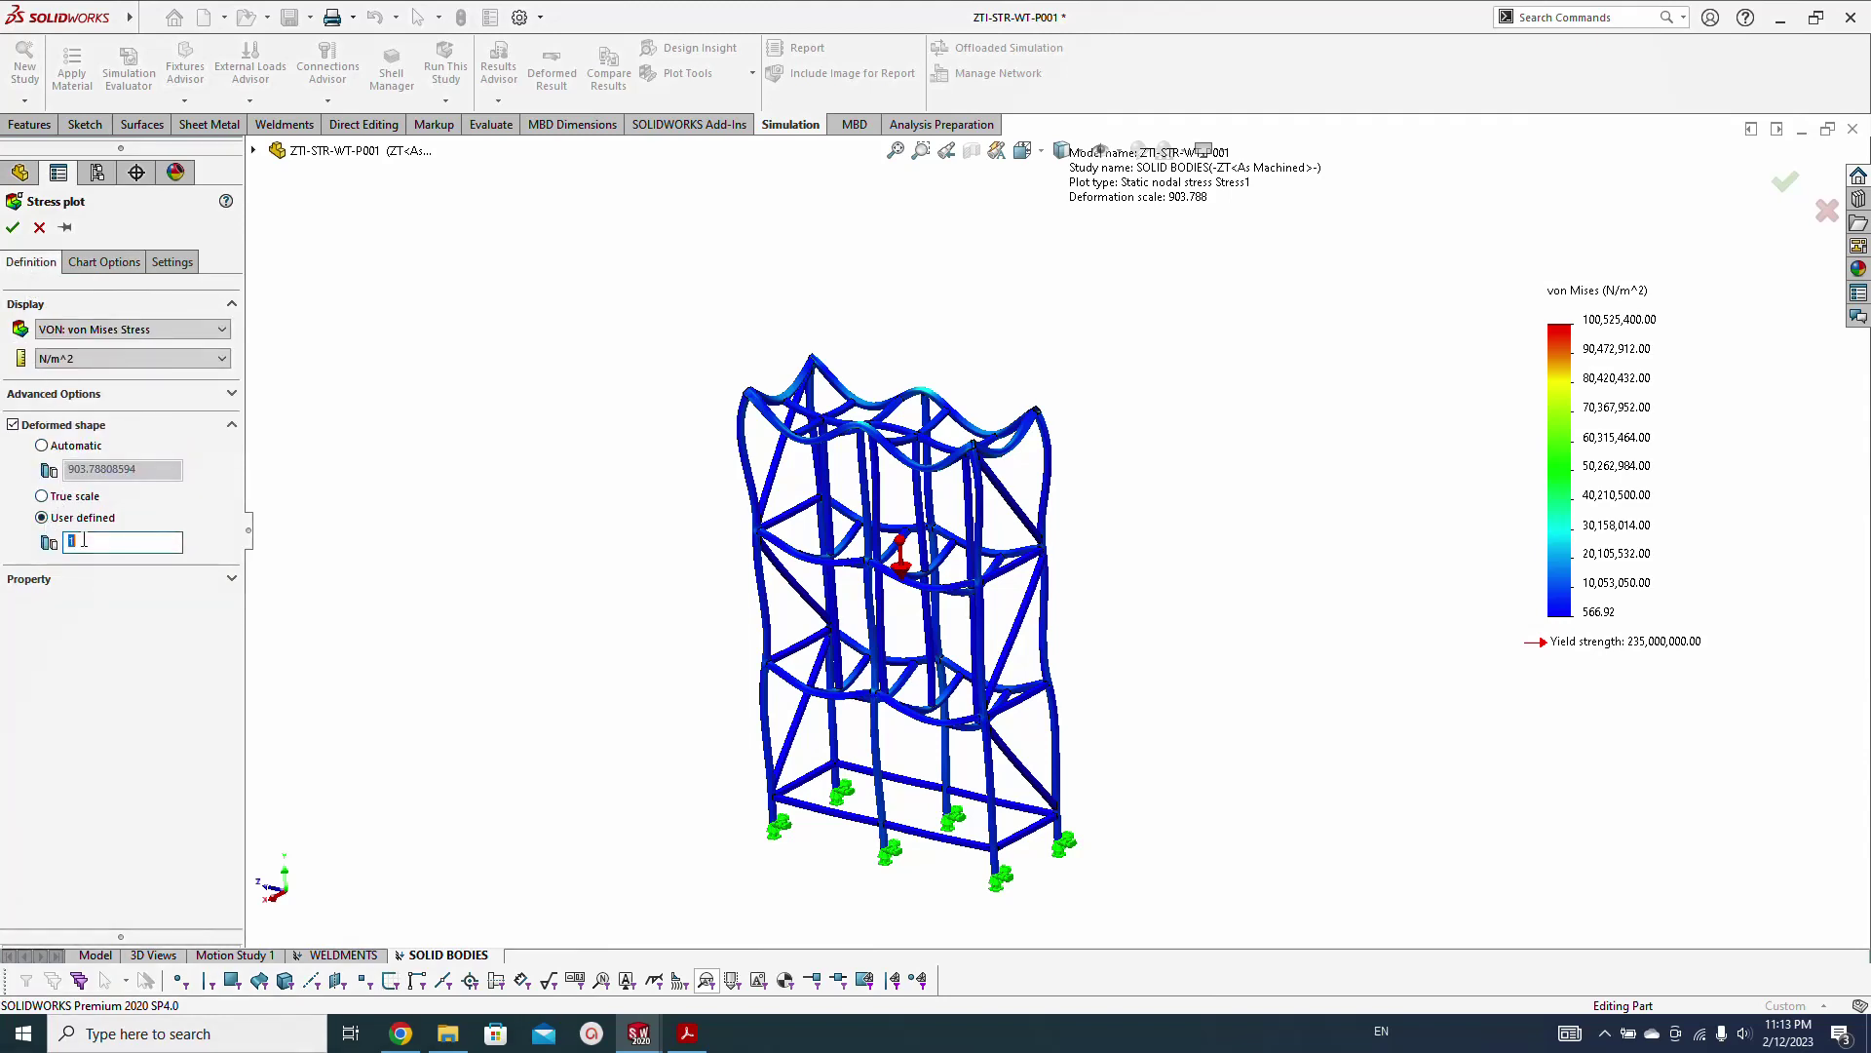
left_click(132, 359)
left_click(127, 413)
left_click(12, 228)
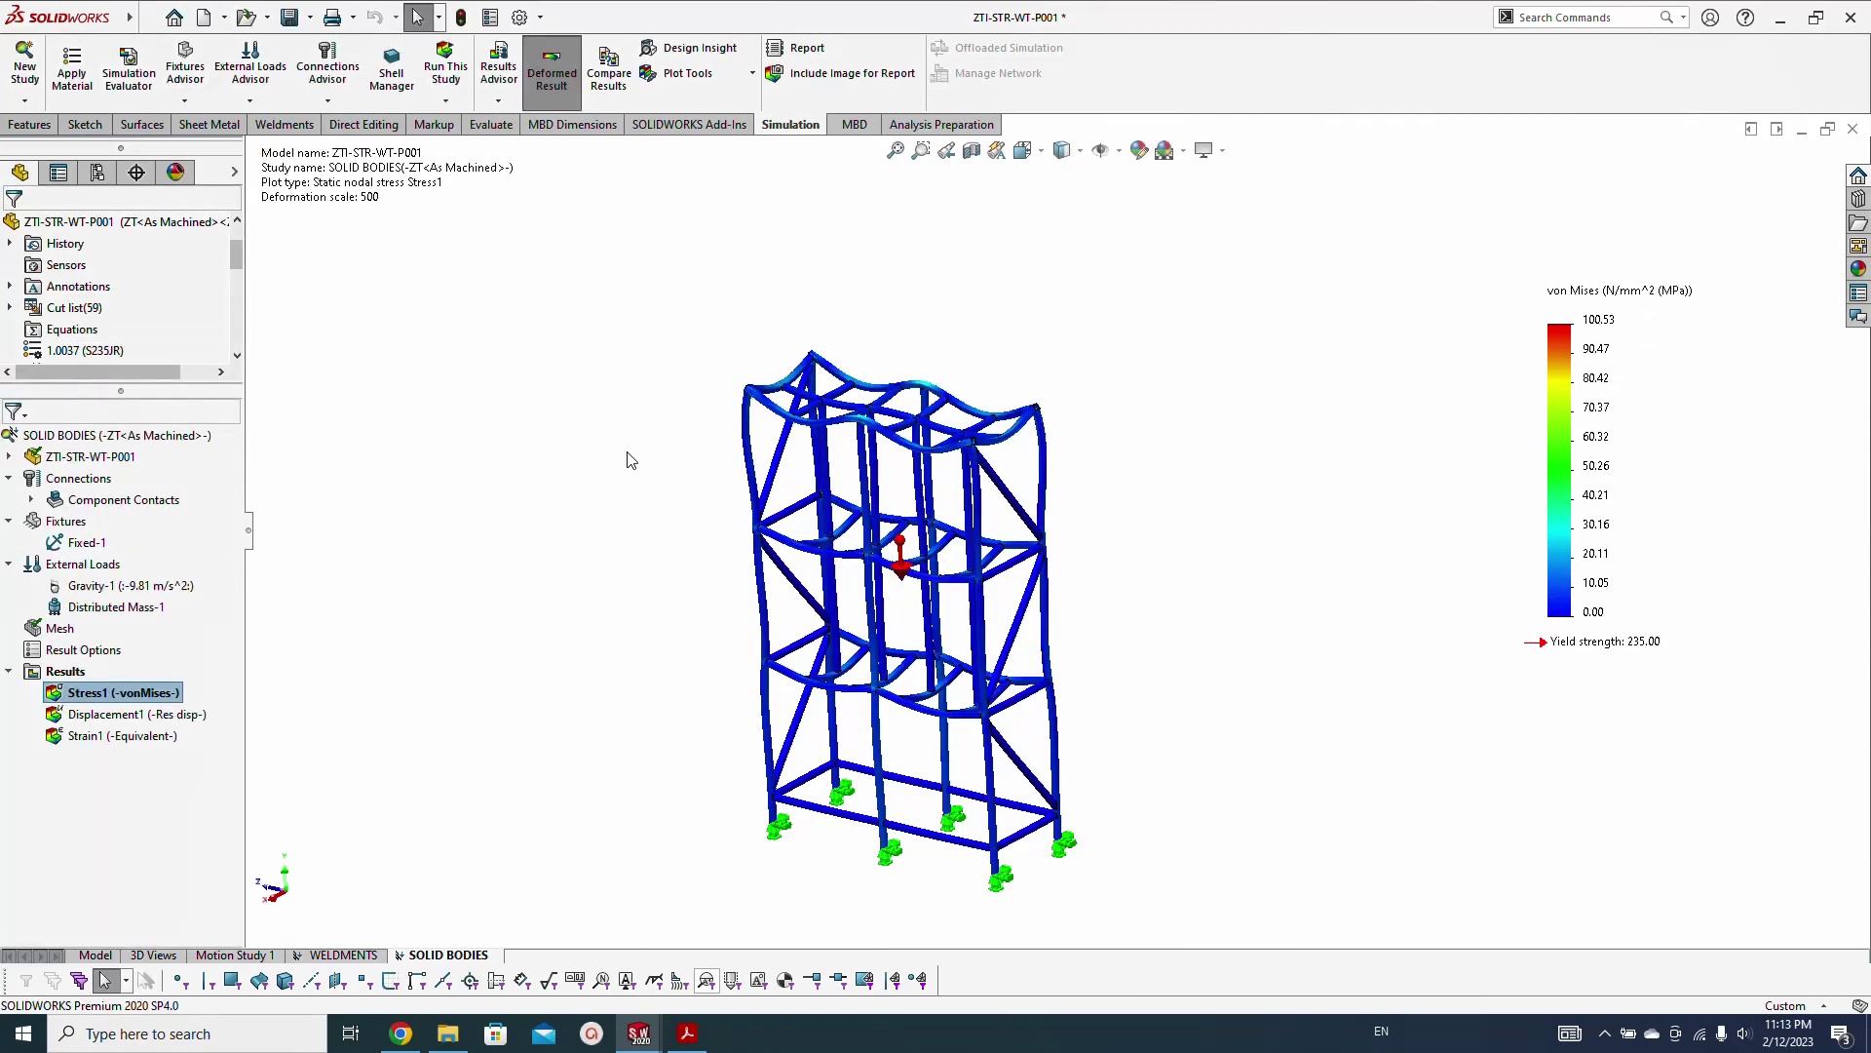
mouse_move(936, 487)
middle_mouse_down()
mouse_move(1106, 487)
mouse_move(936, 493)
middle_mouse_up()
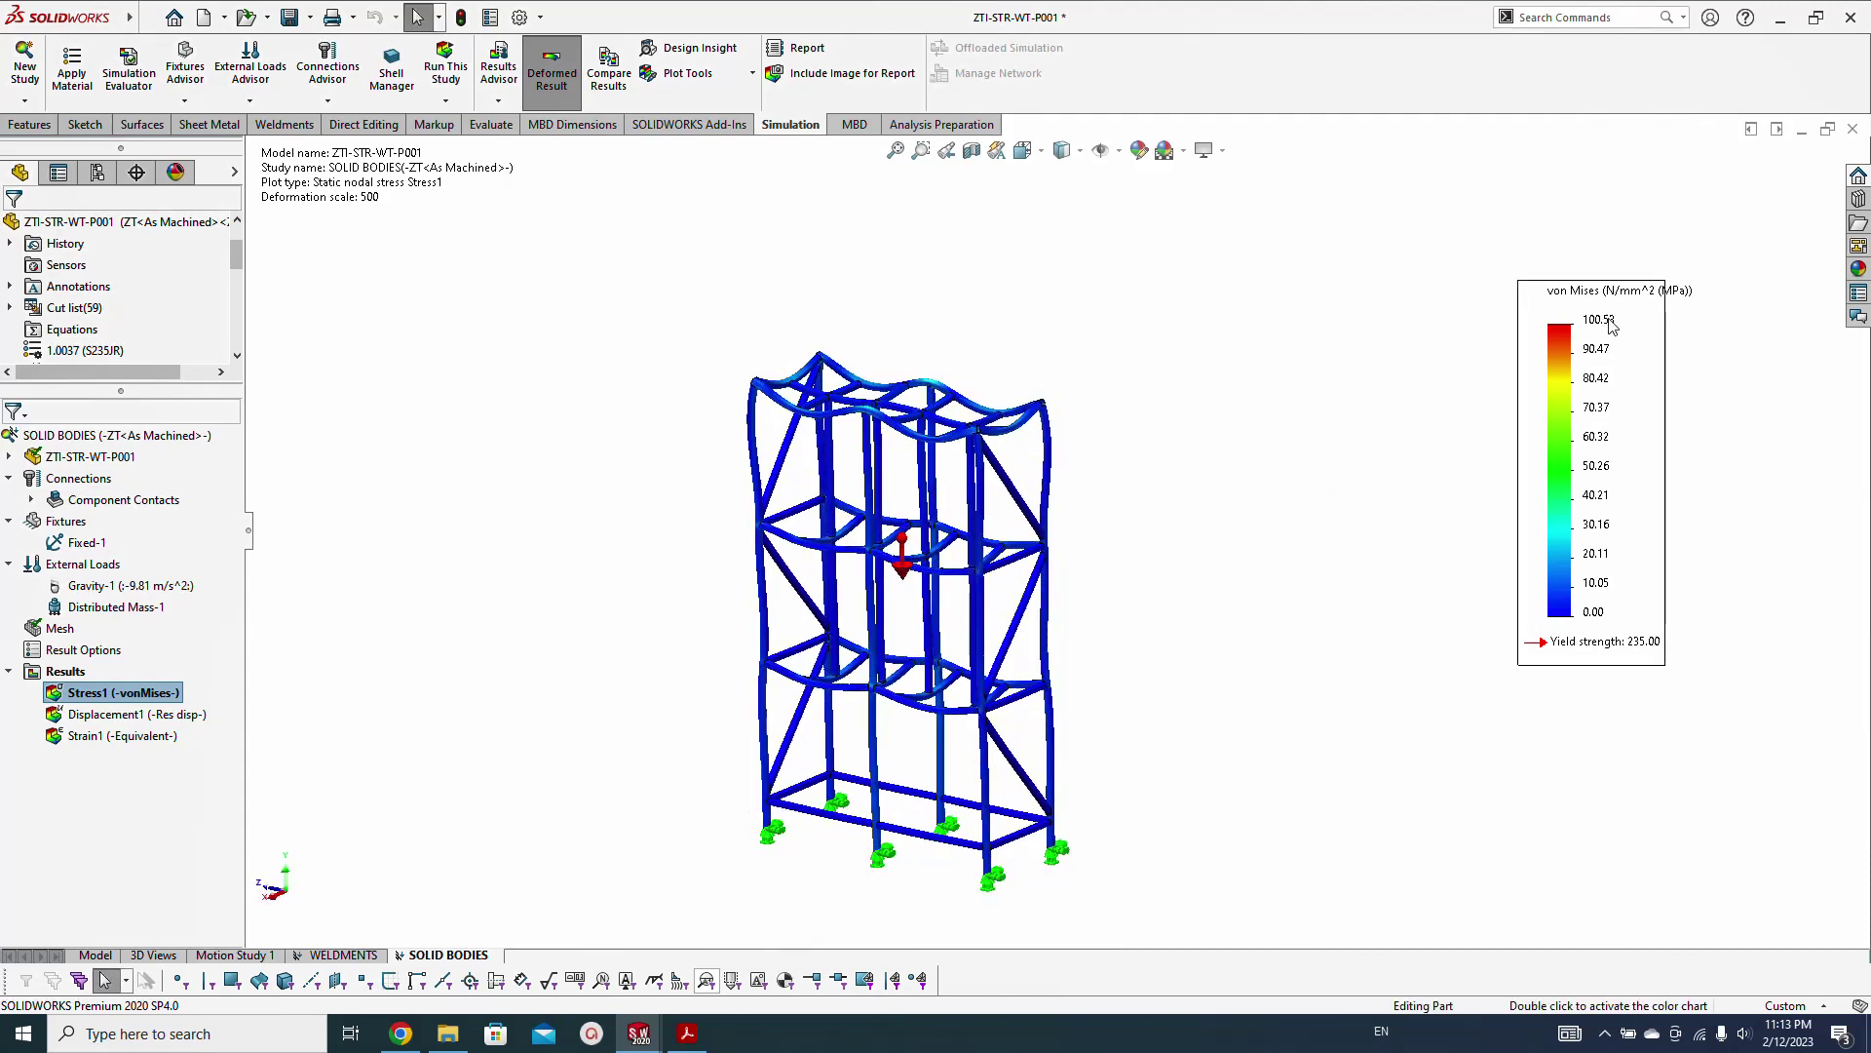
left_click(116, 718)
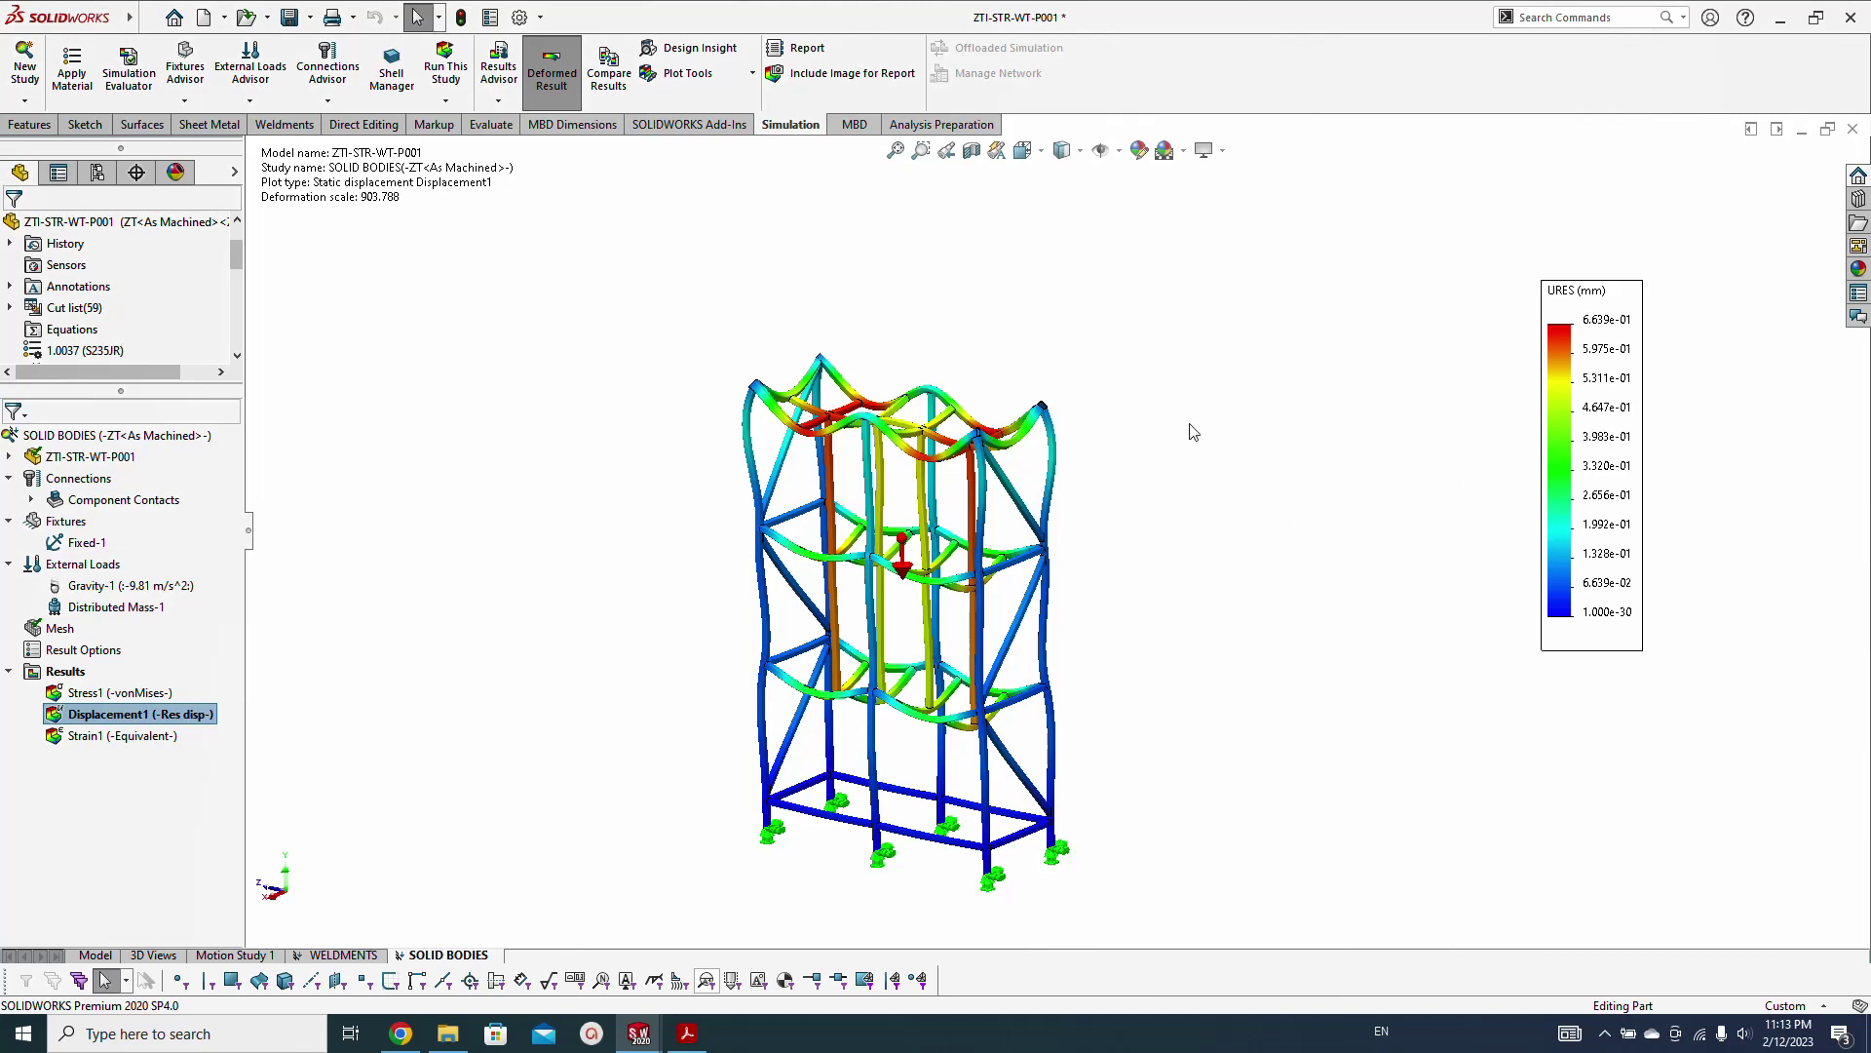
Set the Displacement1 legend to floating format with 2 decimals
double_click(1592, 458)
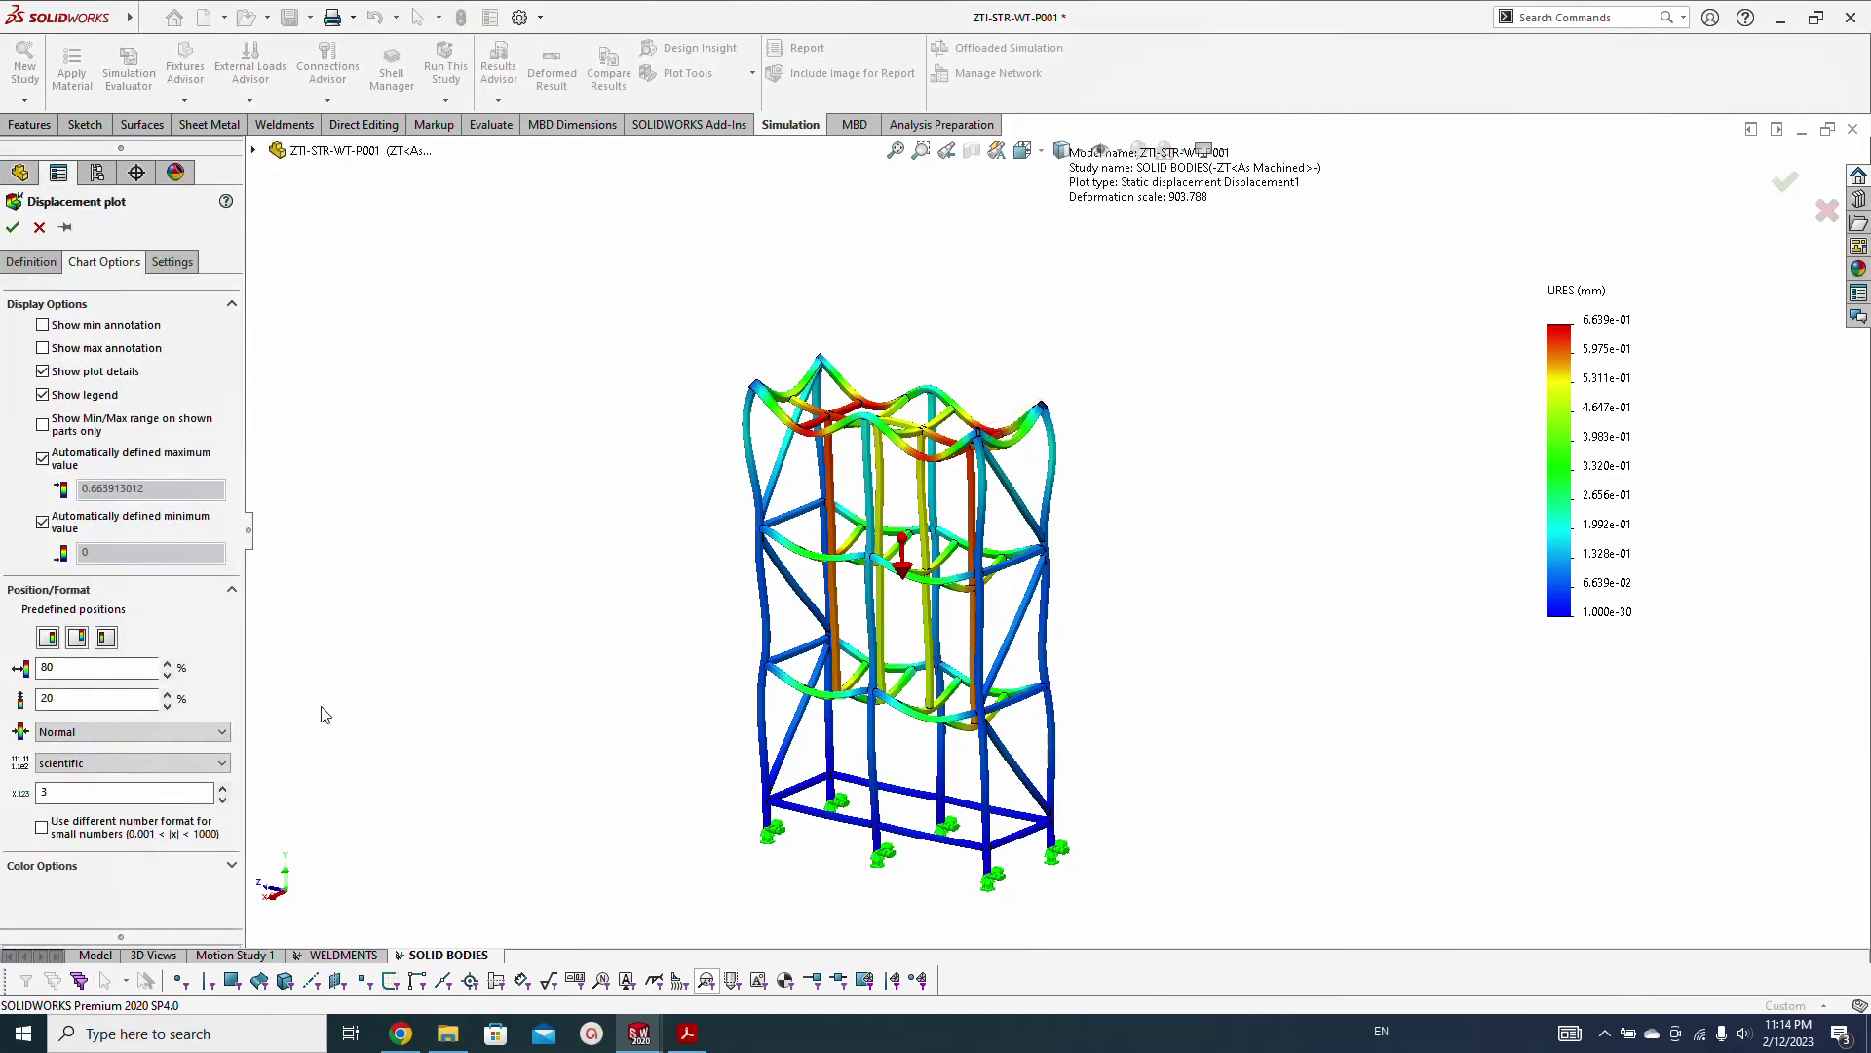
left_click(146, 762)
left_click(146, 793)
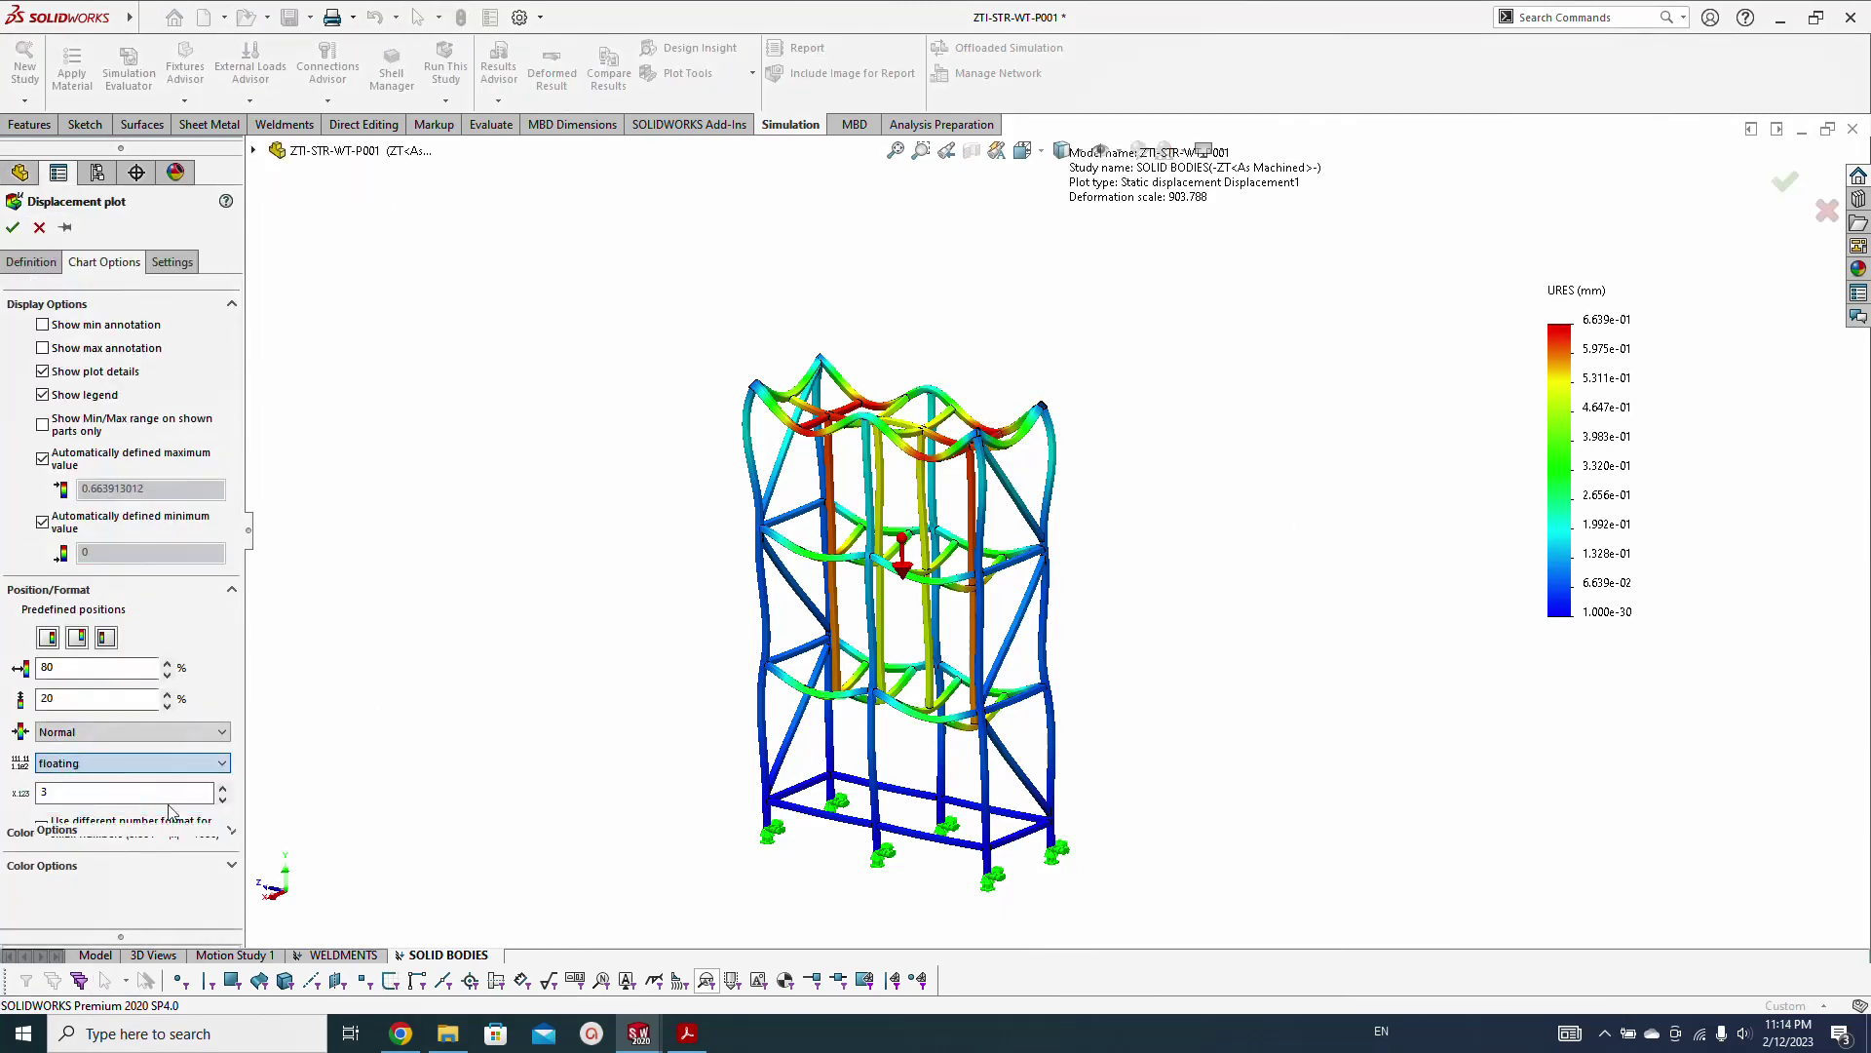
left_click(223, 801)
Fix the displacement deformation scale at 500, then bring up the Stress1 von Mises plot
left_click(31, 261)
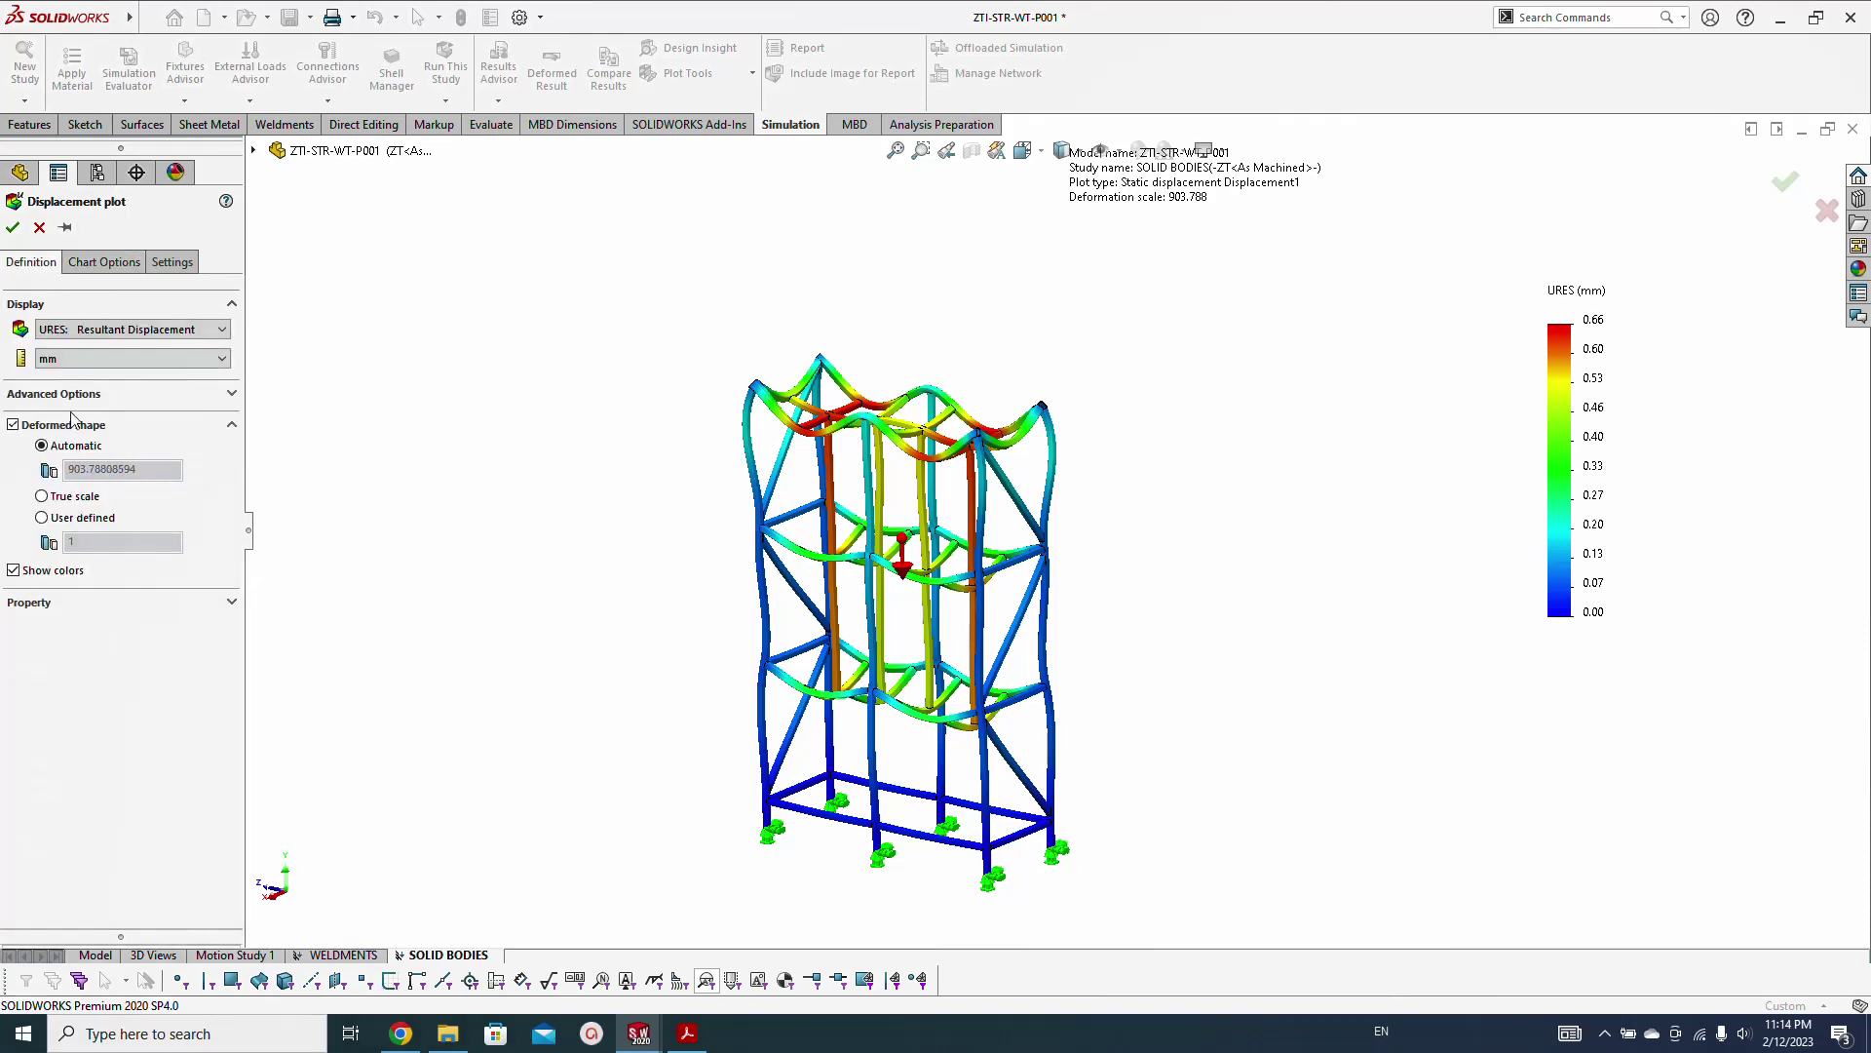
left_click(84, 522)
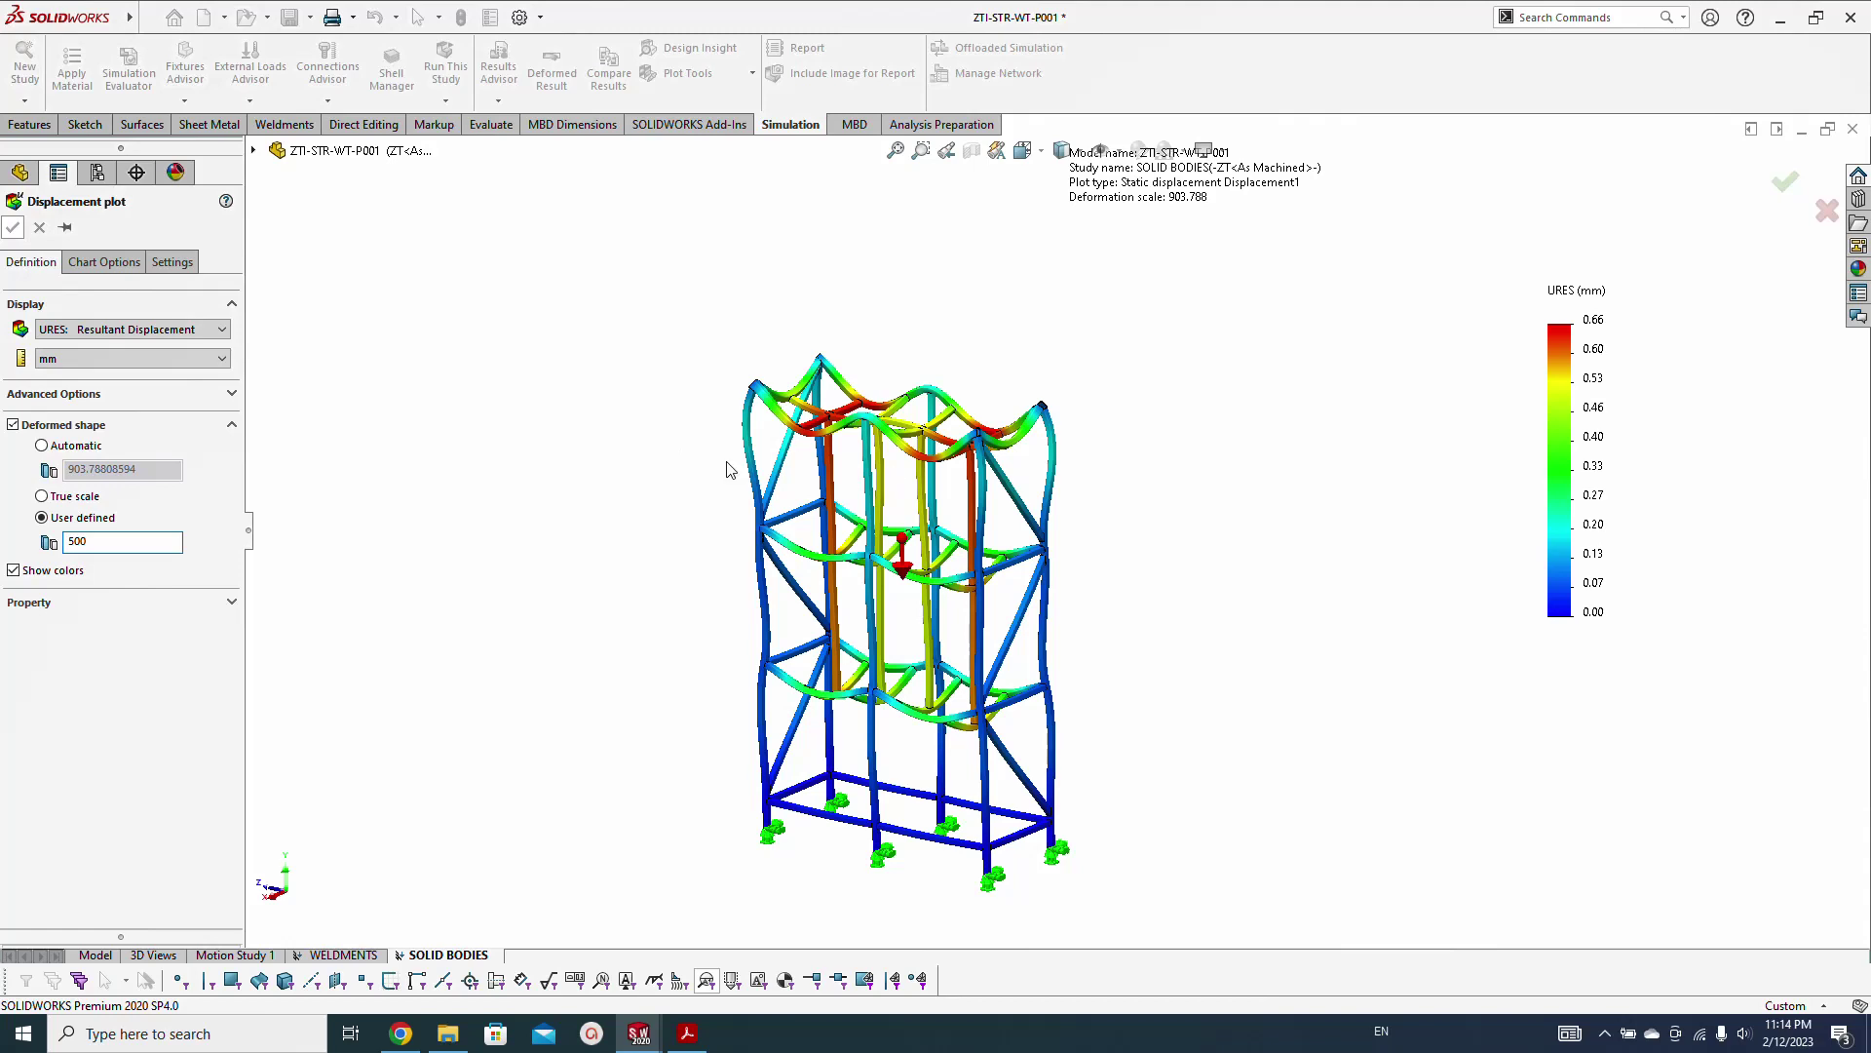
key("Return")
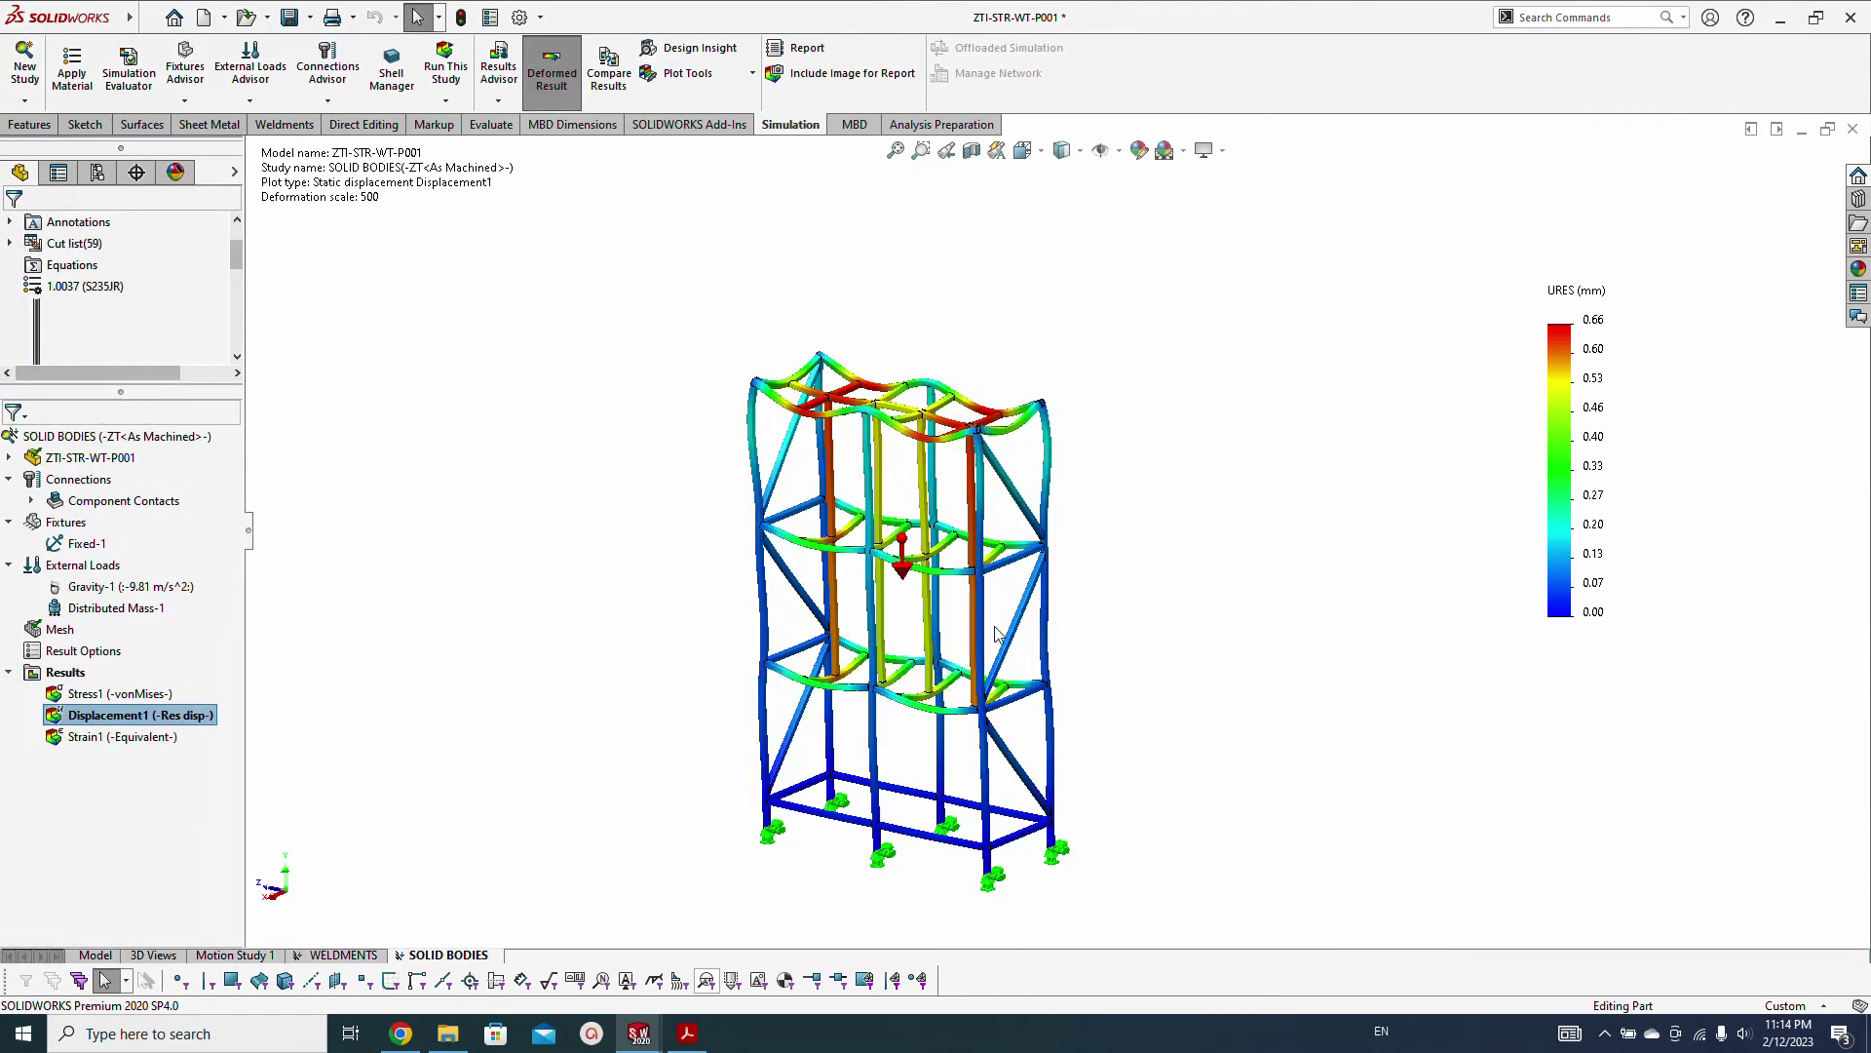
scroll(996, 633, "down", 2)
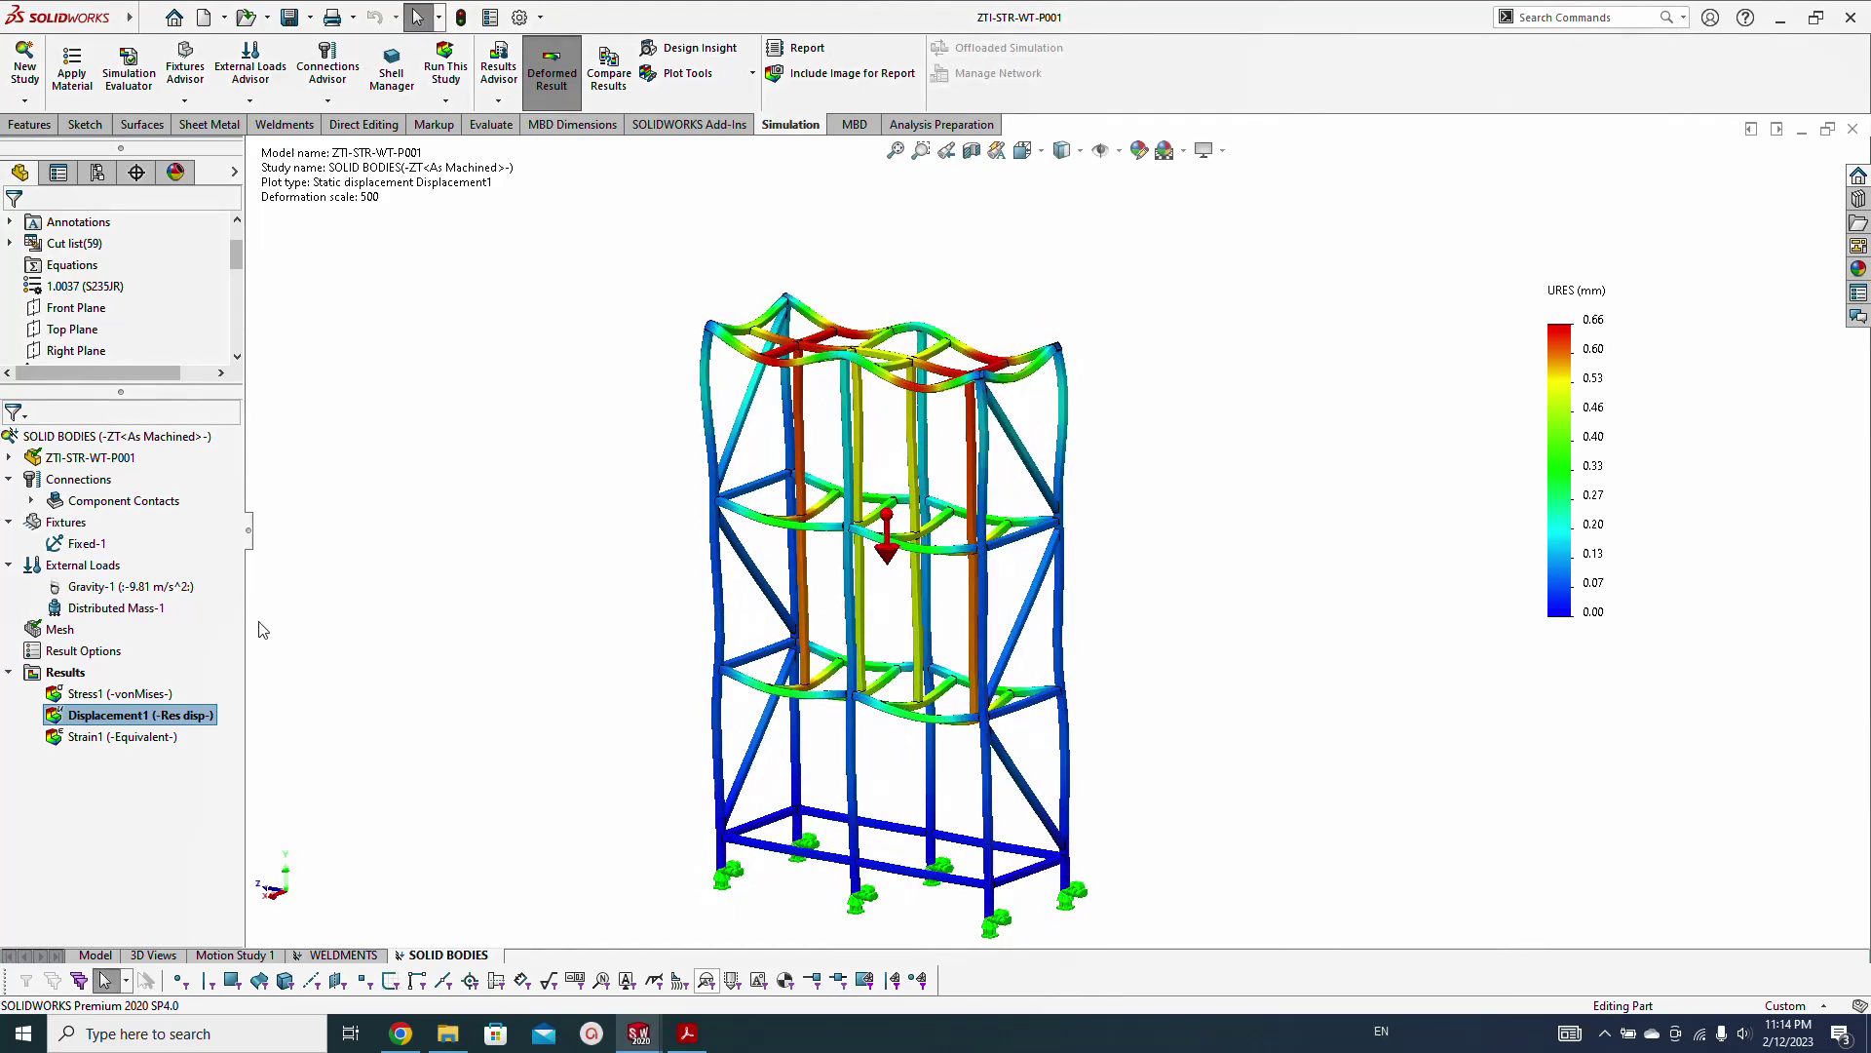
double_click(103, 693)
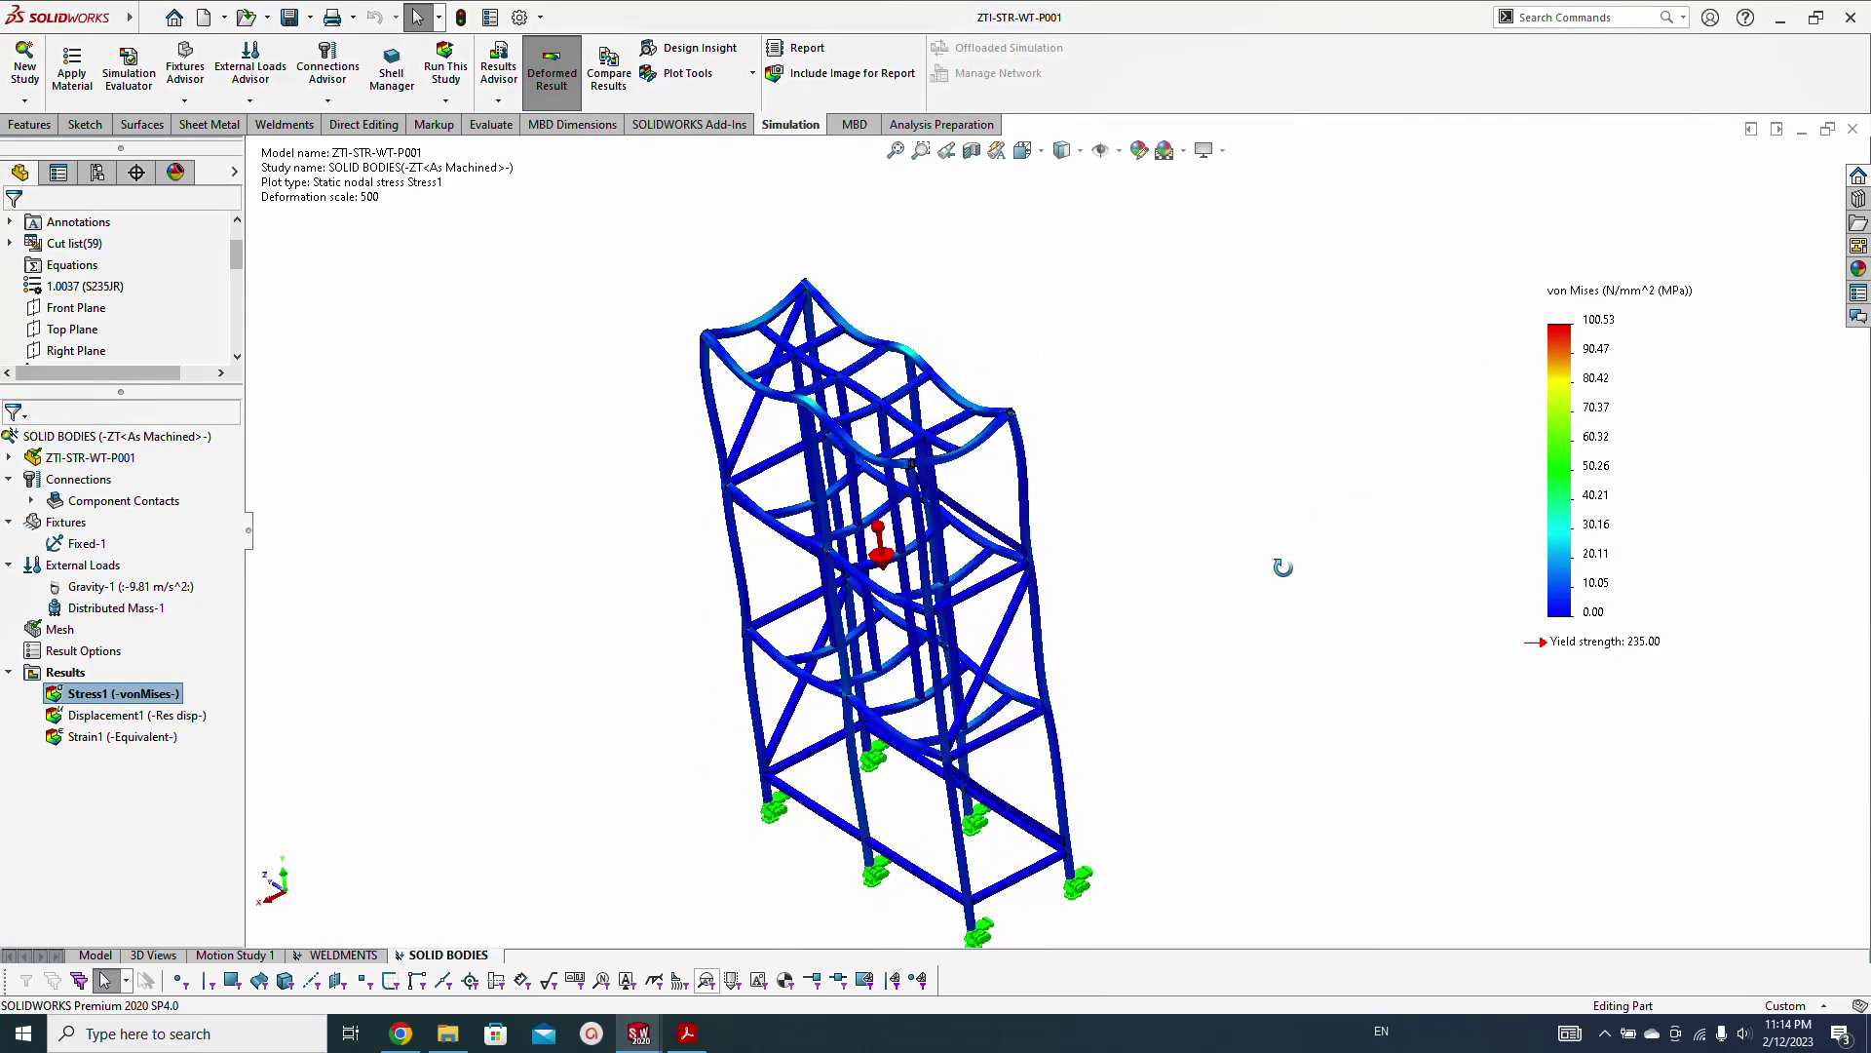
Show the WELDMENTS Stress1 beam plot and inspect its 33.90 MPa maximum from several angles
left_click(343, 954)
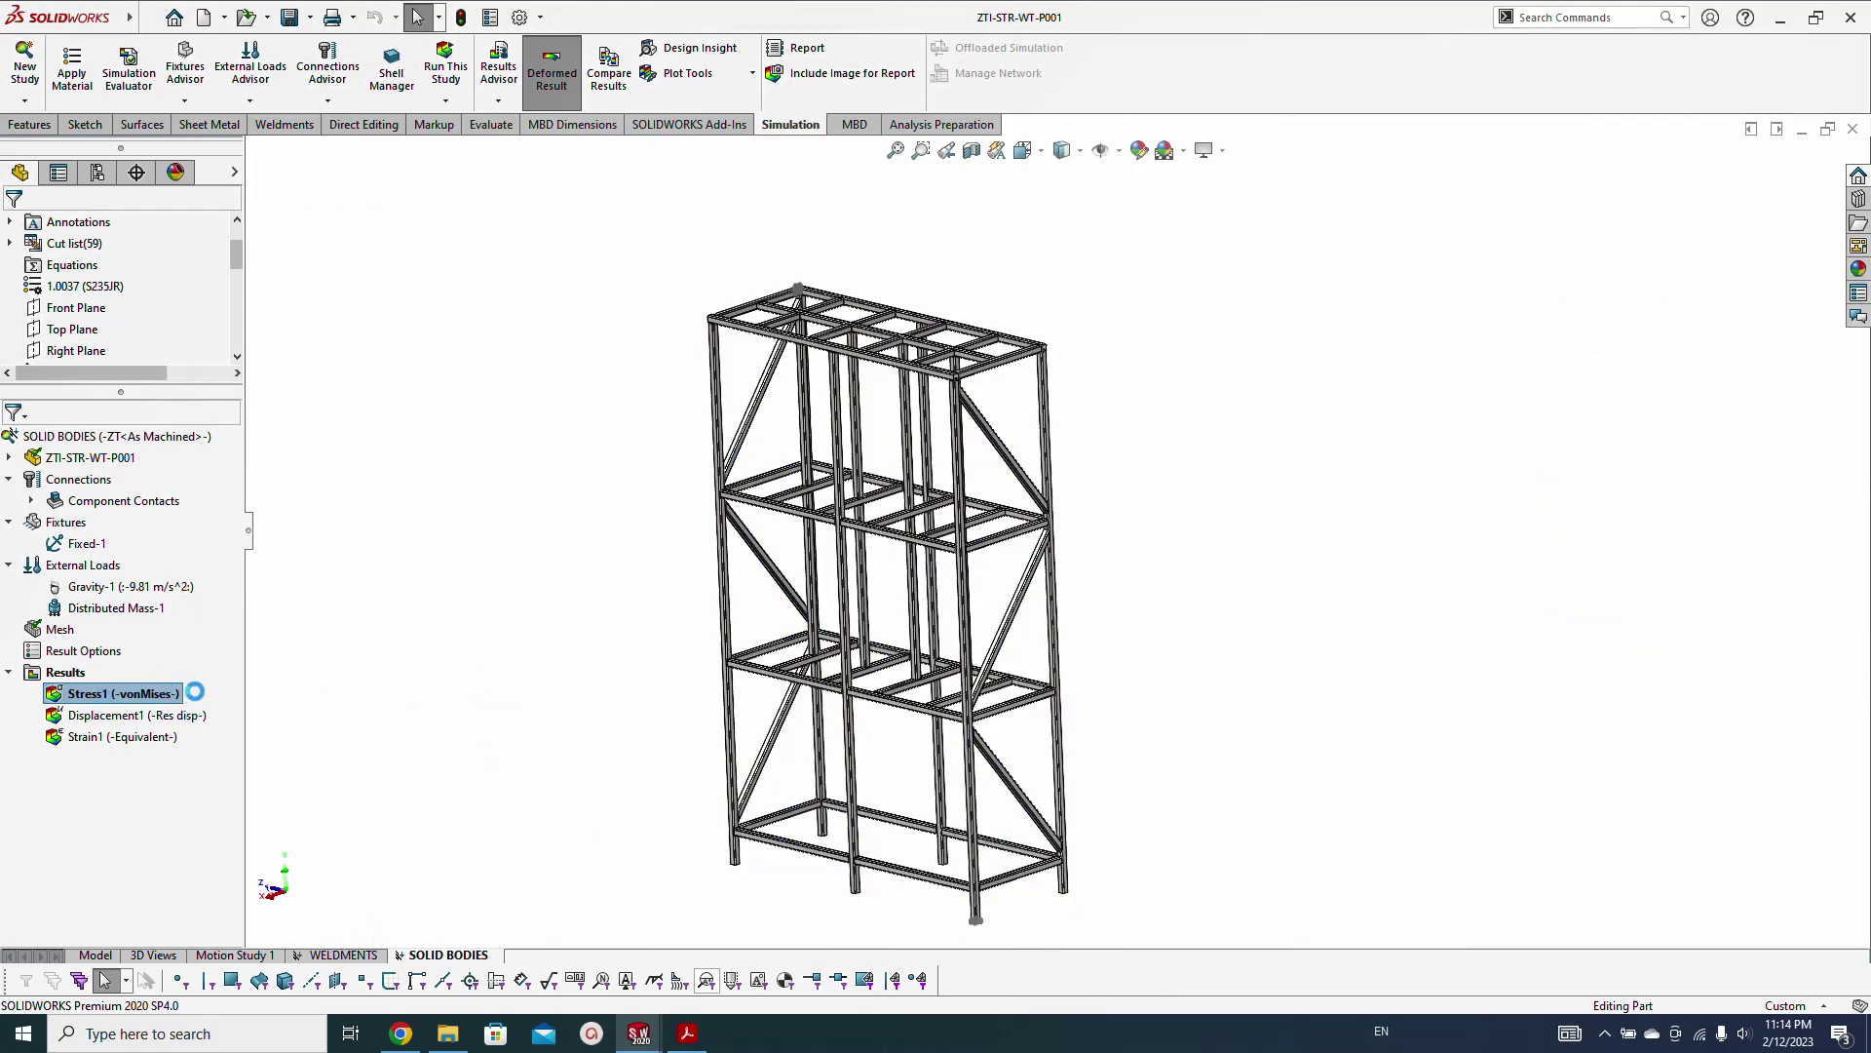
right_click(110, 695)
left_click(146, 708)
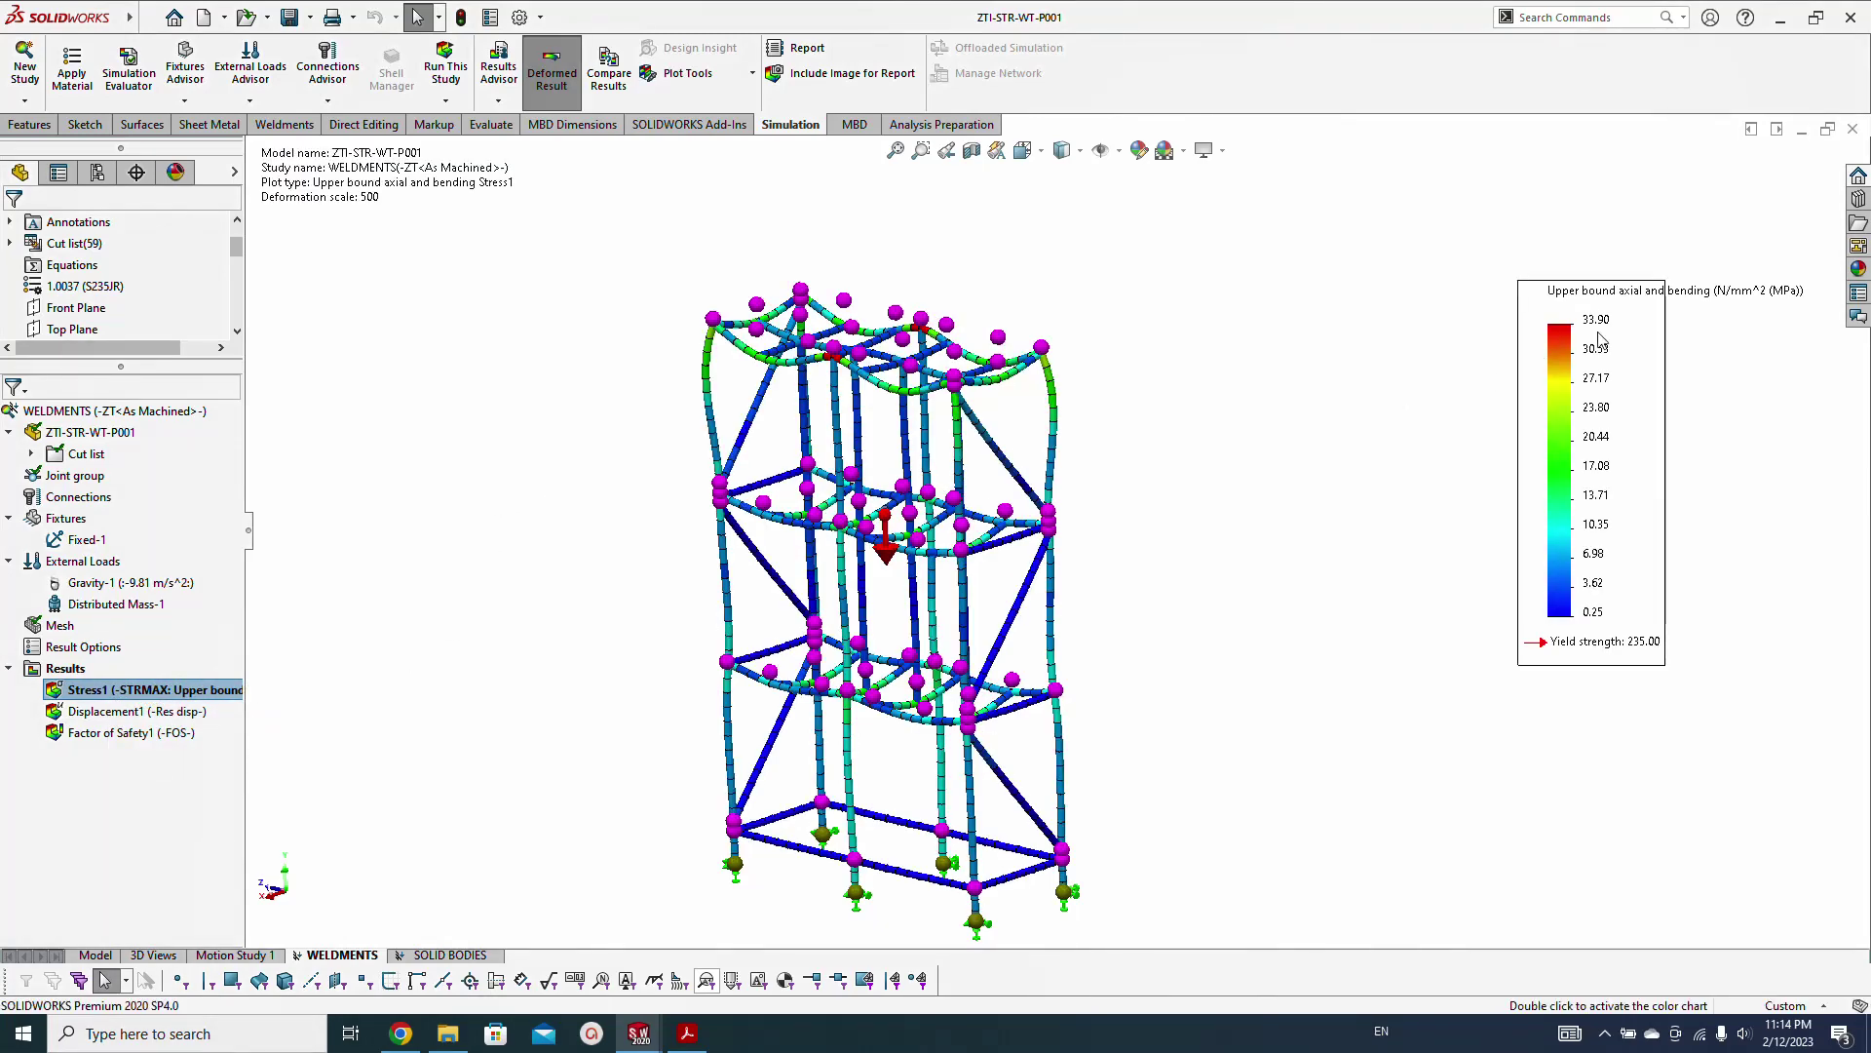
scroll(855, 581, "down", 10)
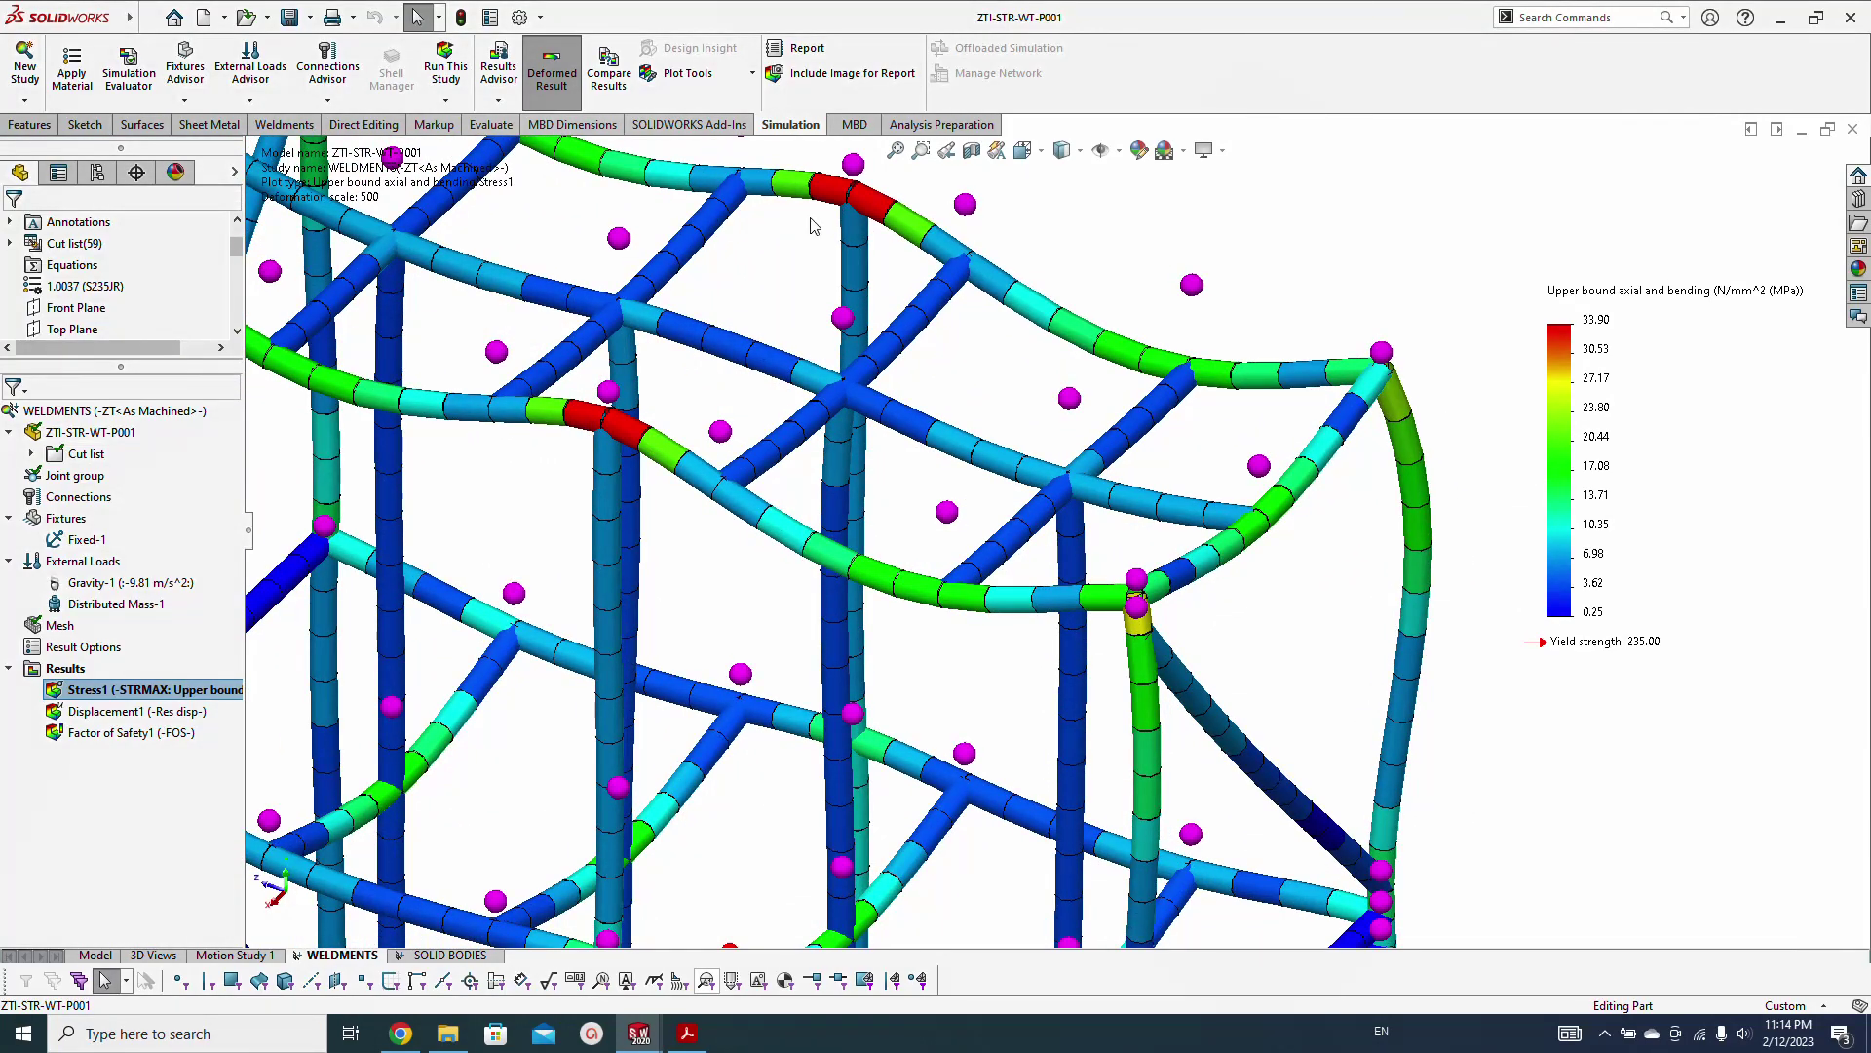
scroll(573, 410, "up", 10)
middle_click_drag(800, 584, 936, 682)
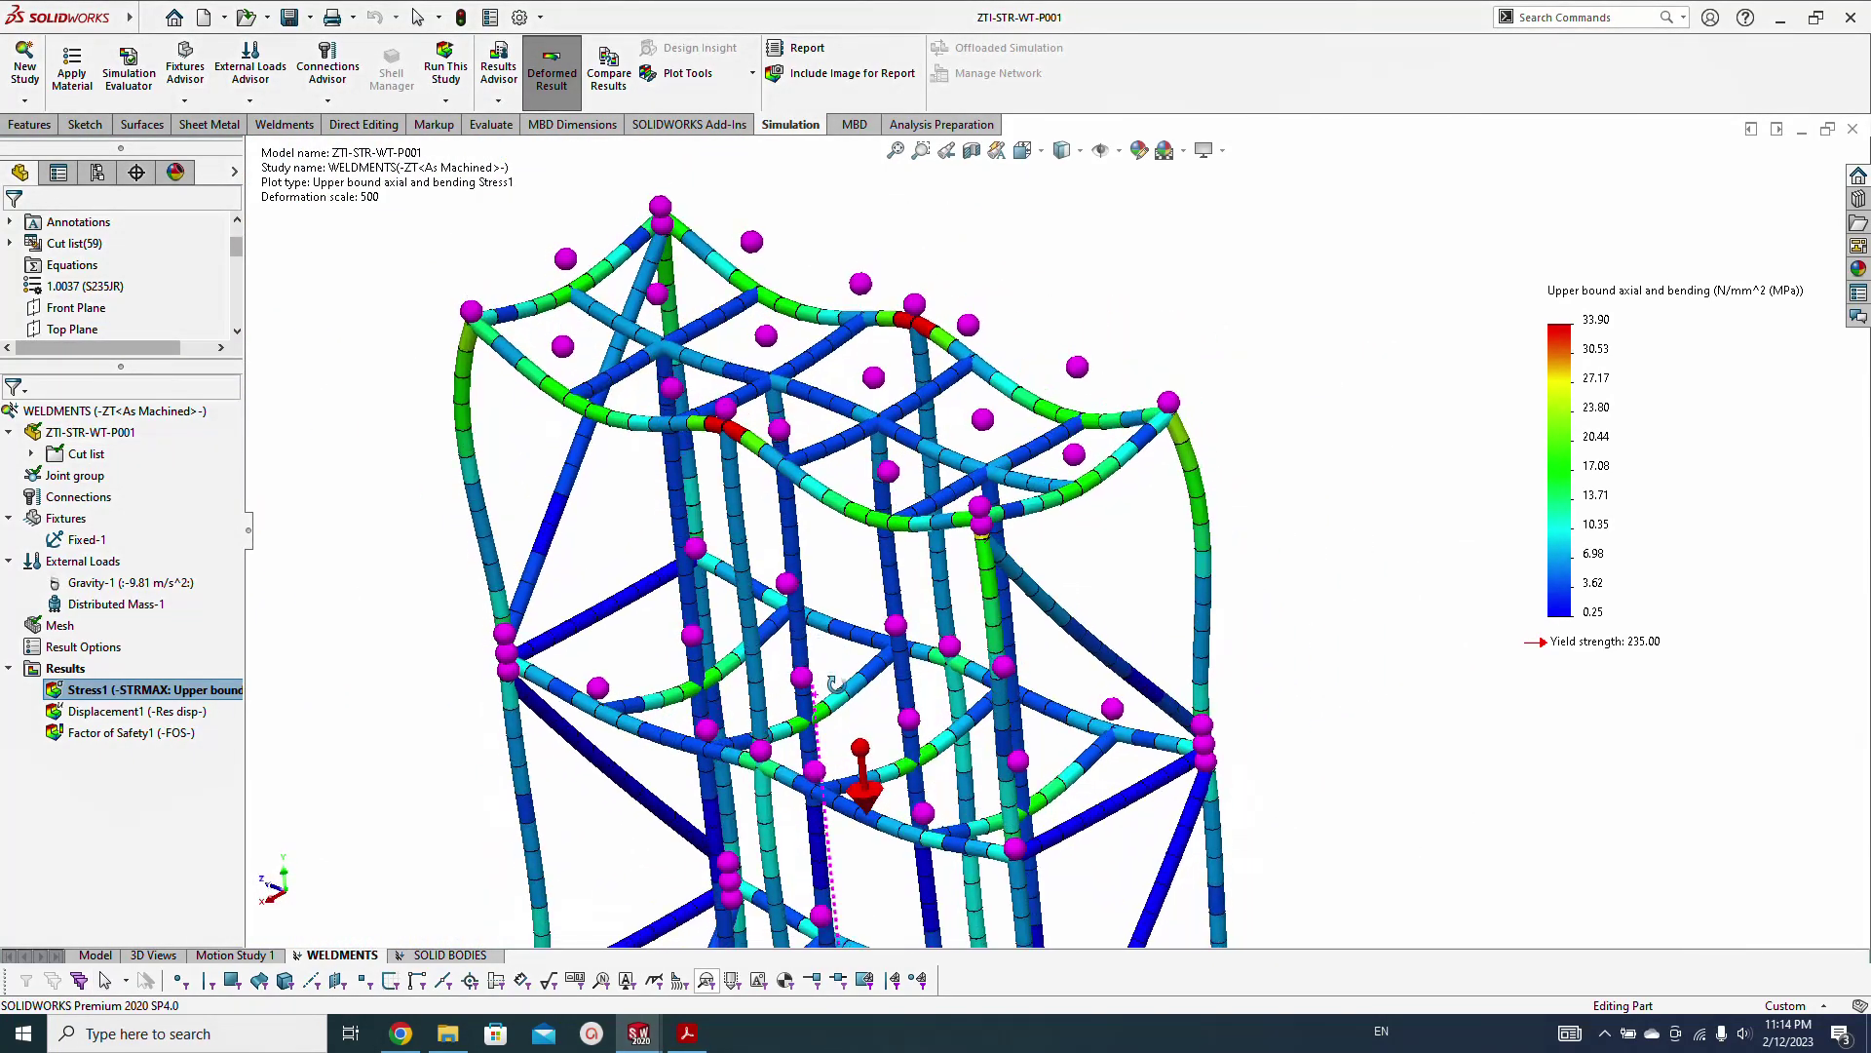
scroll(935, 682, "up", 8)
scroll(1017, 772, "down", 8)
middle_click_drag(1058, 859, 1023, 780)
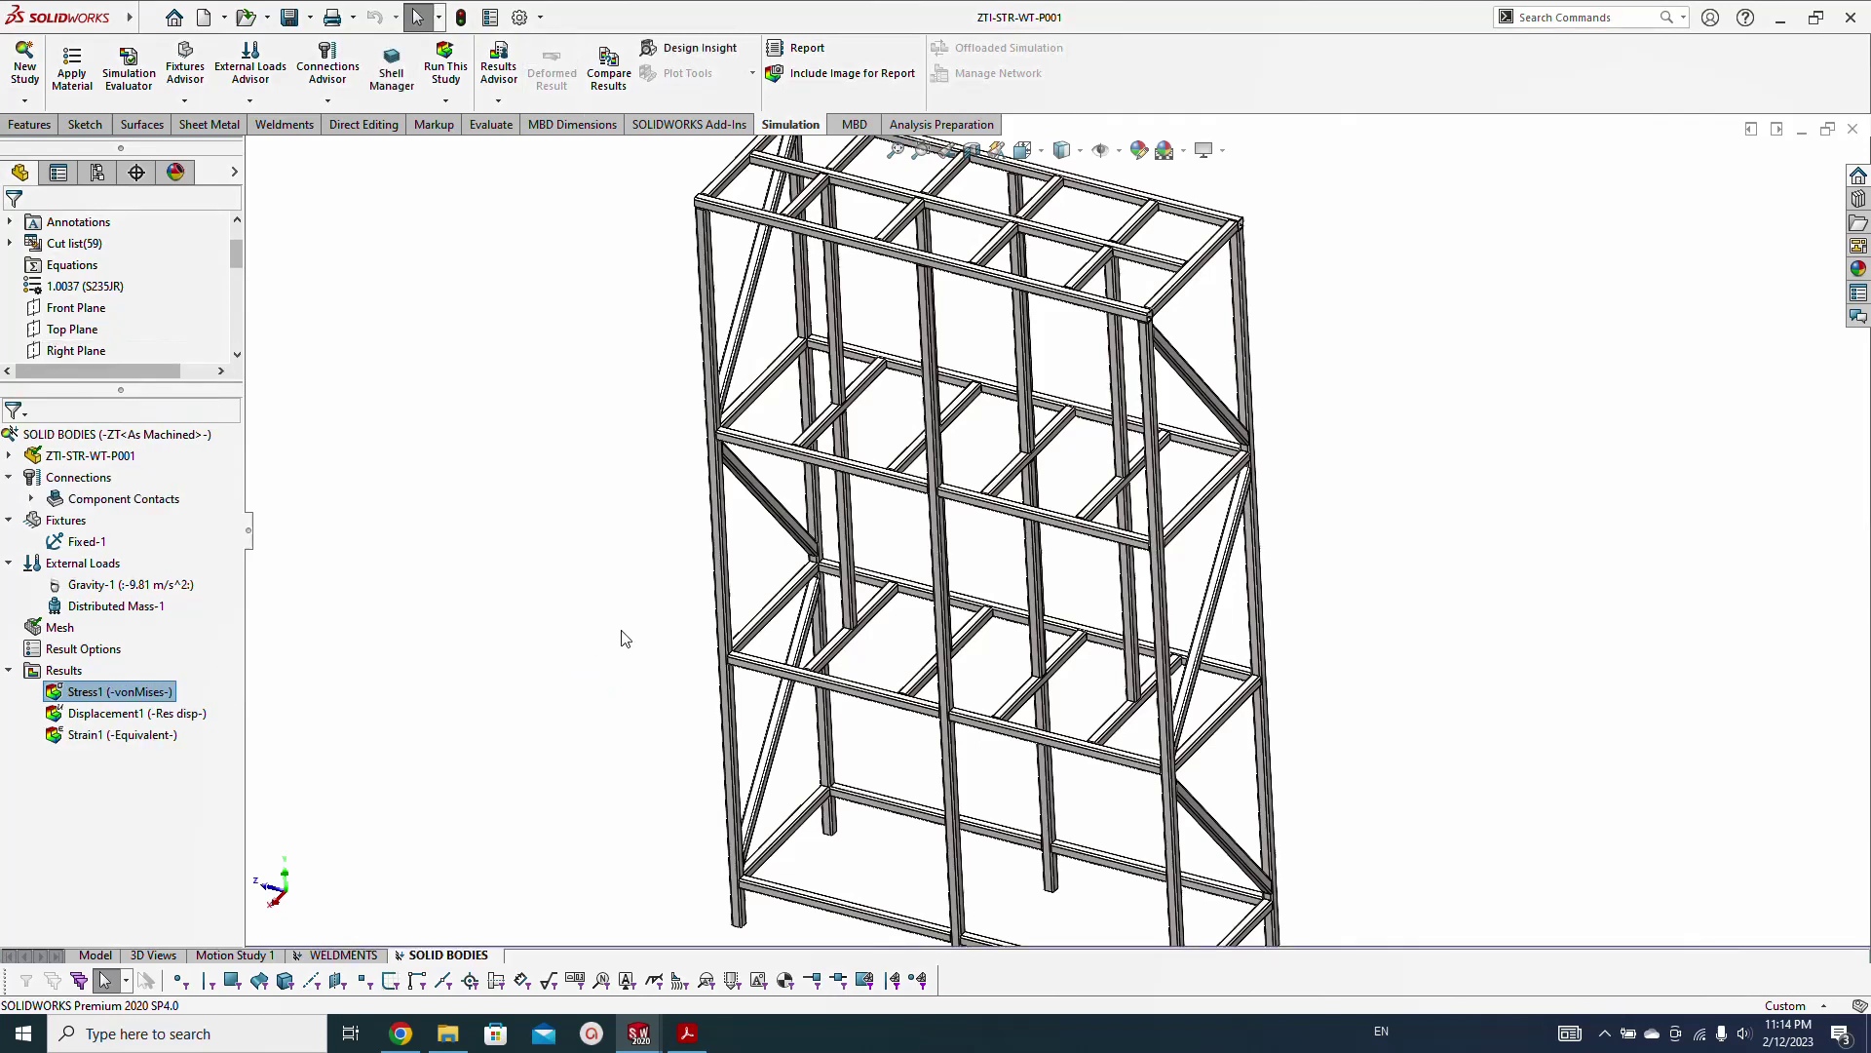
Redisplay the SOLID BODIES Stress1 plot (0.00–100.53 MPa) and zoom around the frame
right_click(123, 700)
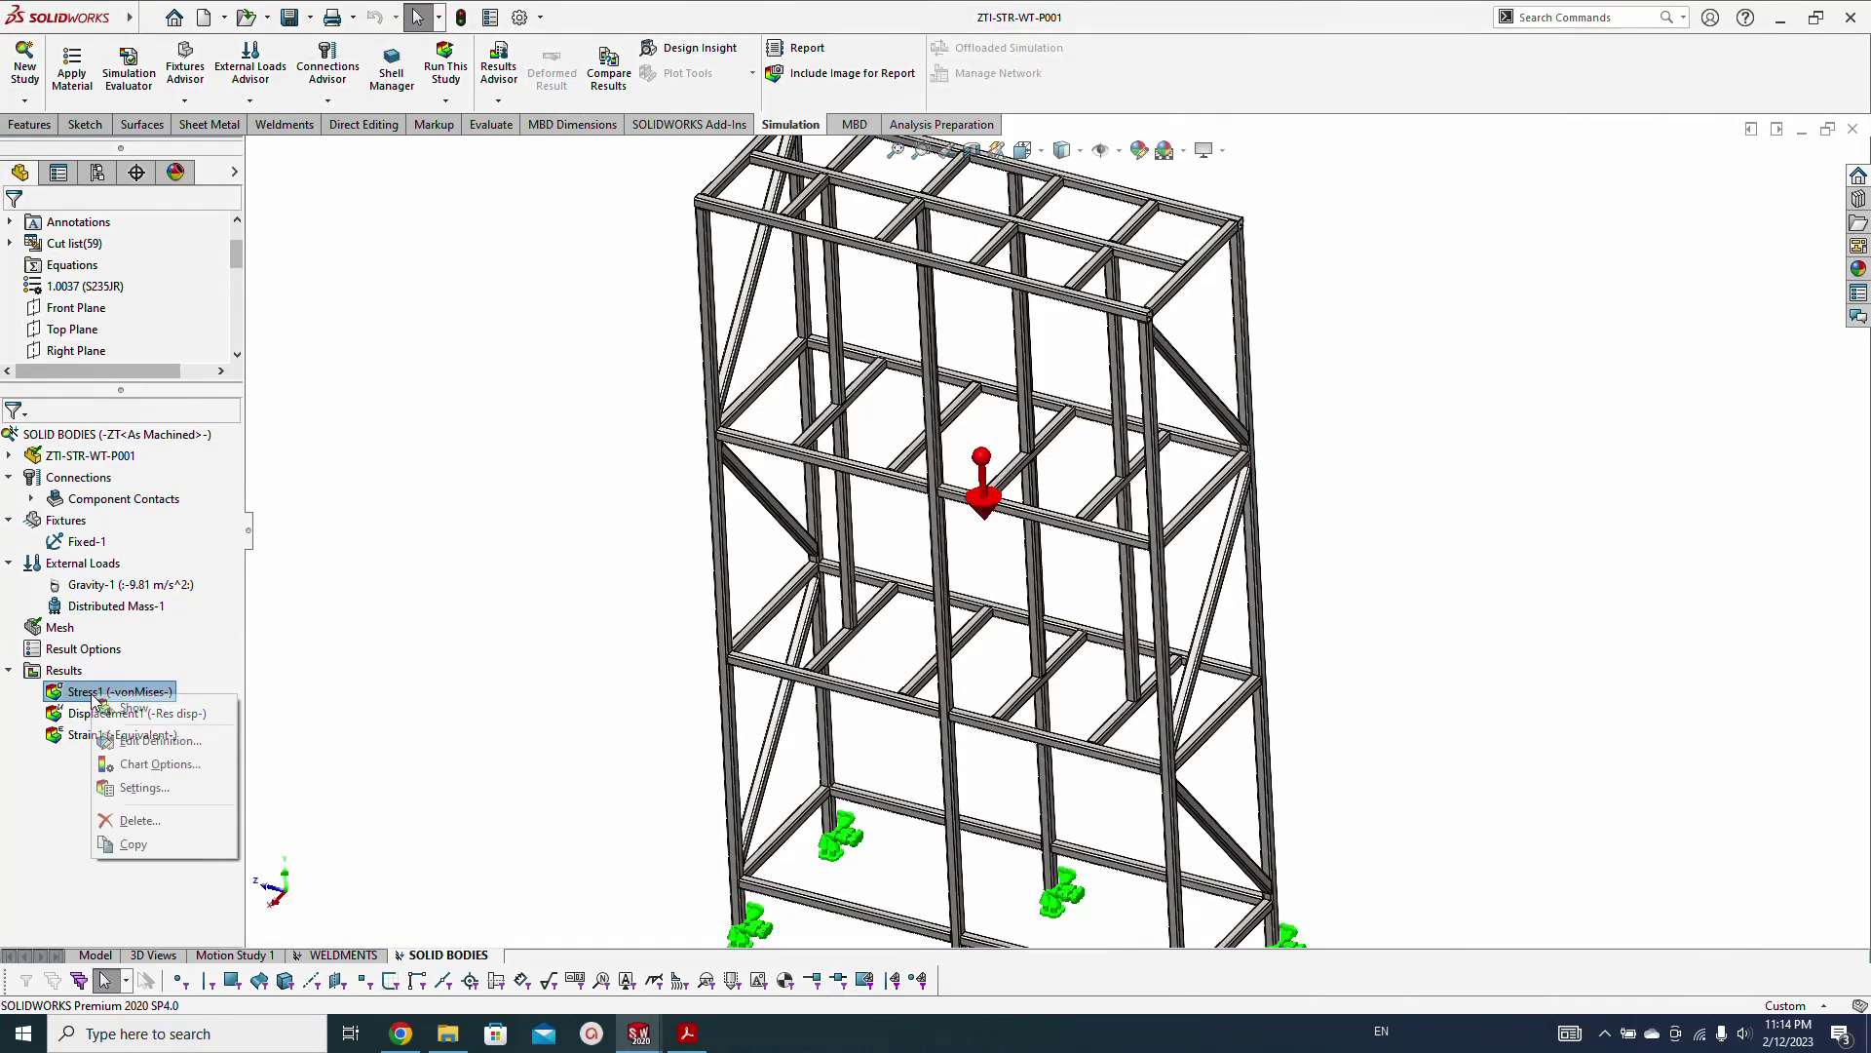
left_click(131, 709)
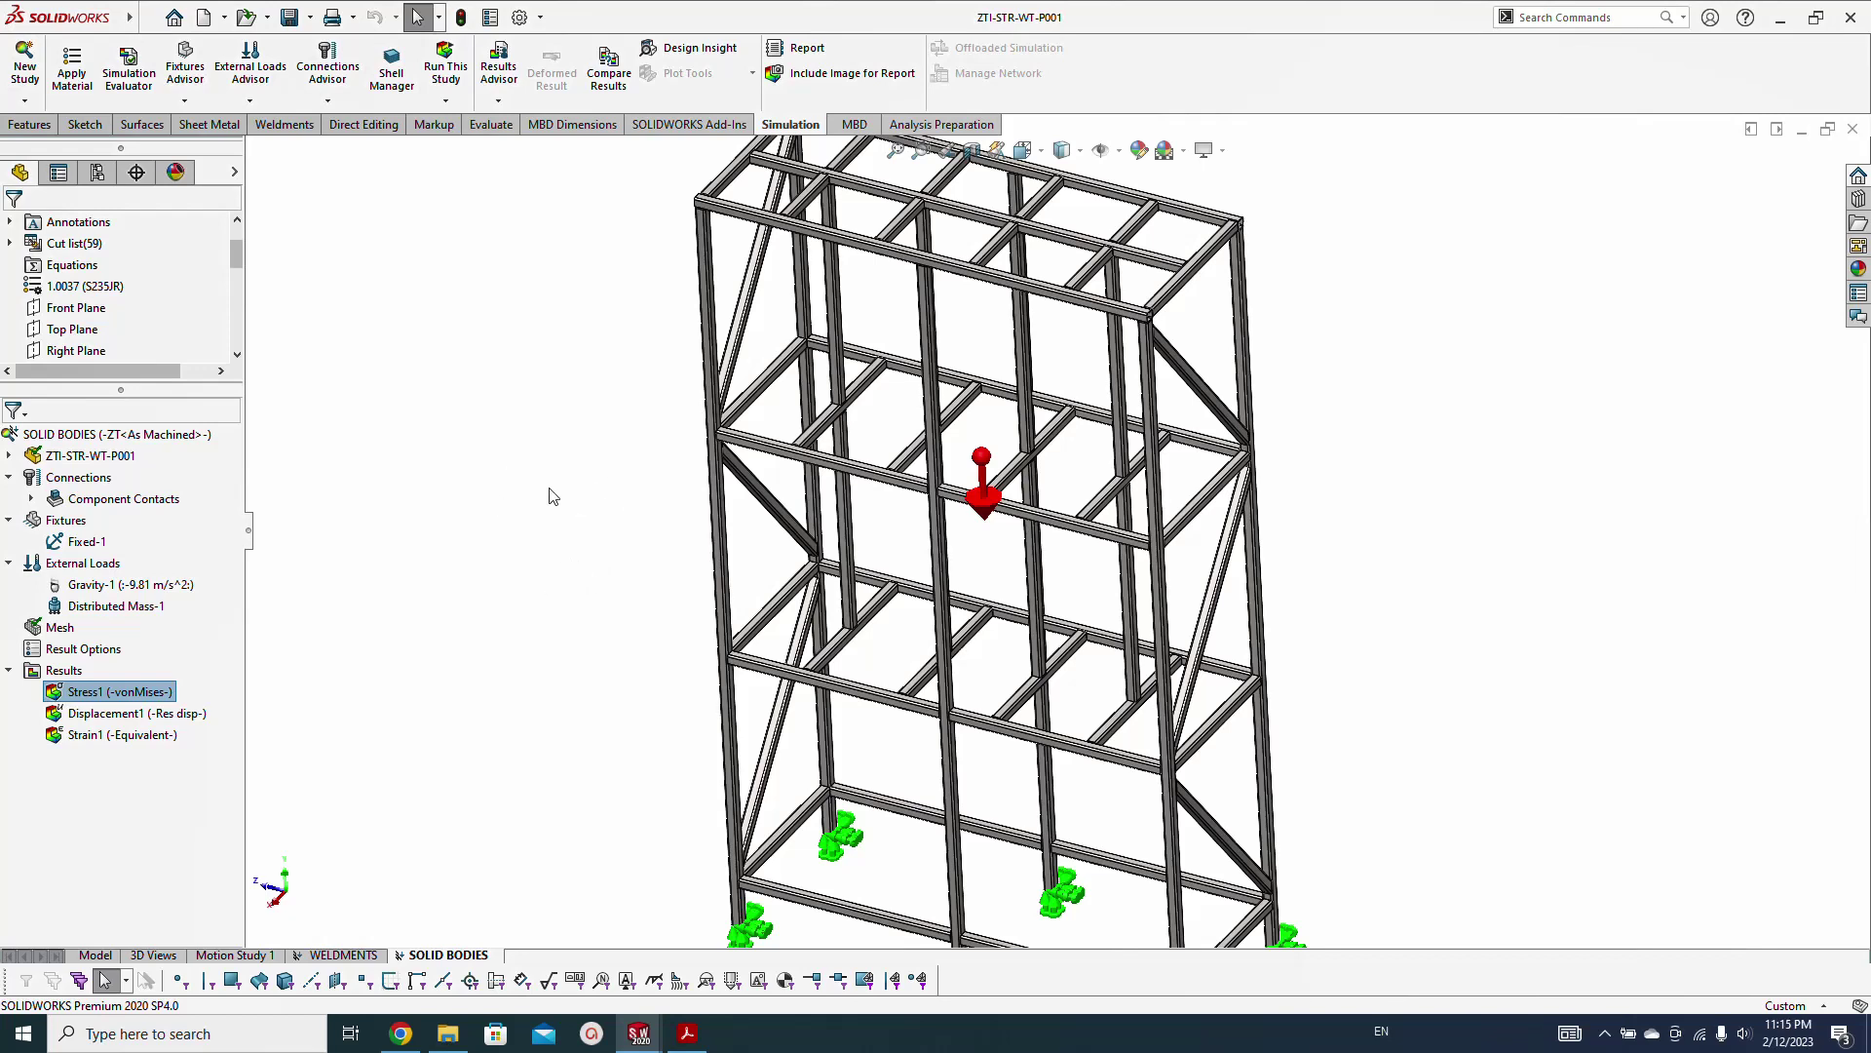
scroll(574, 602, "up", 3)
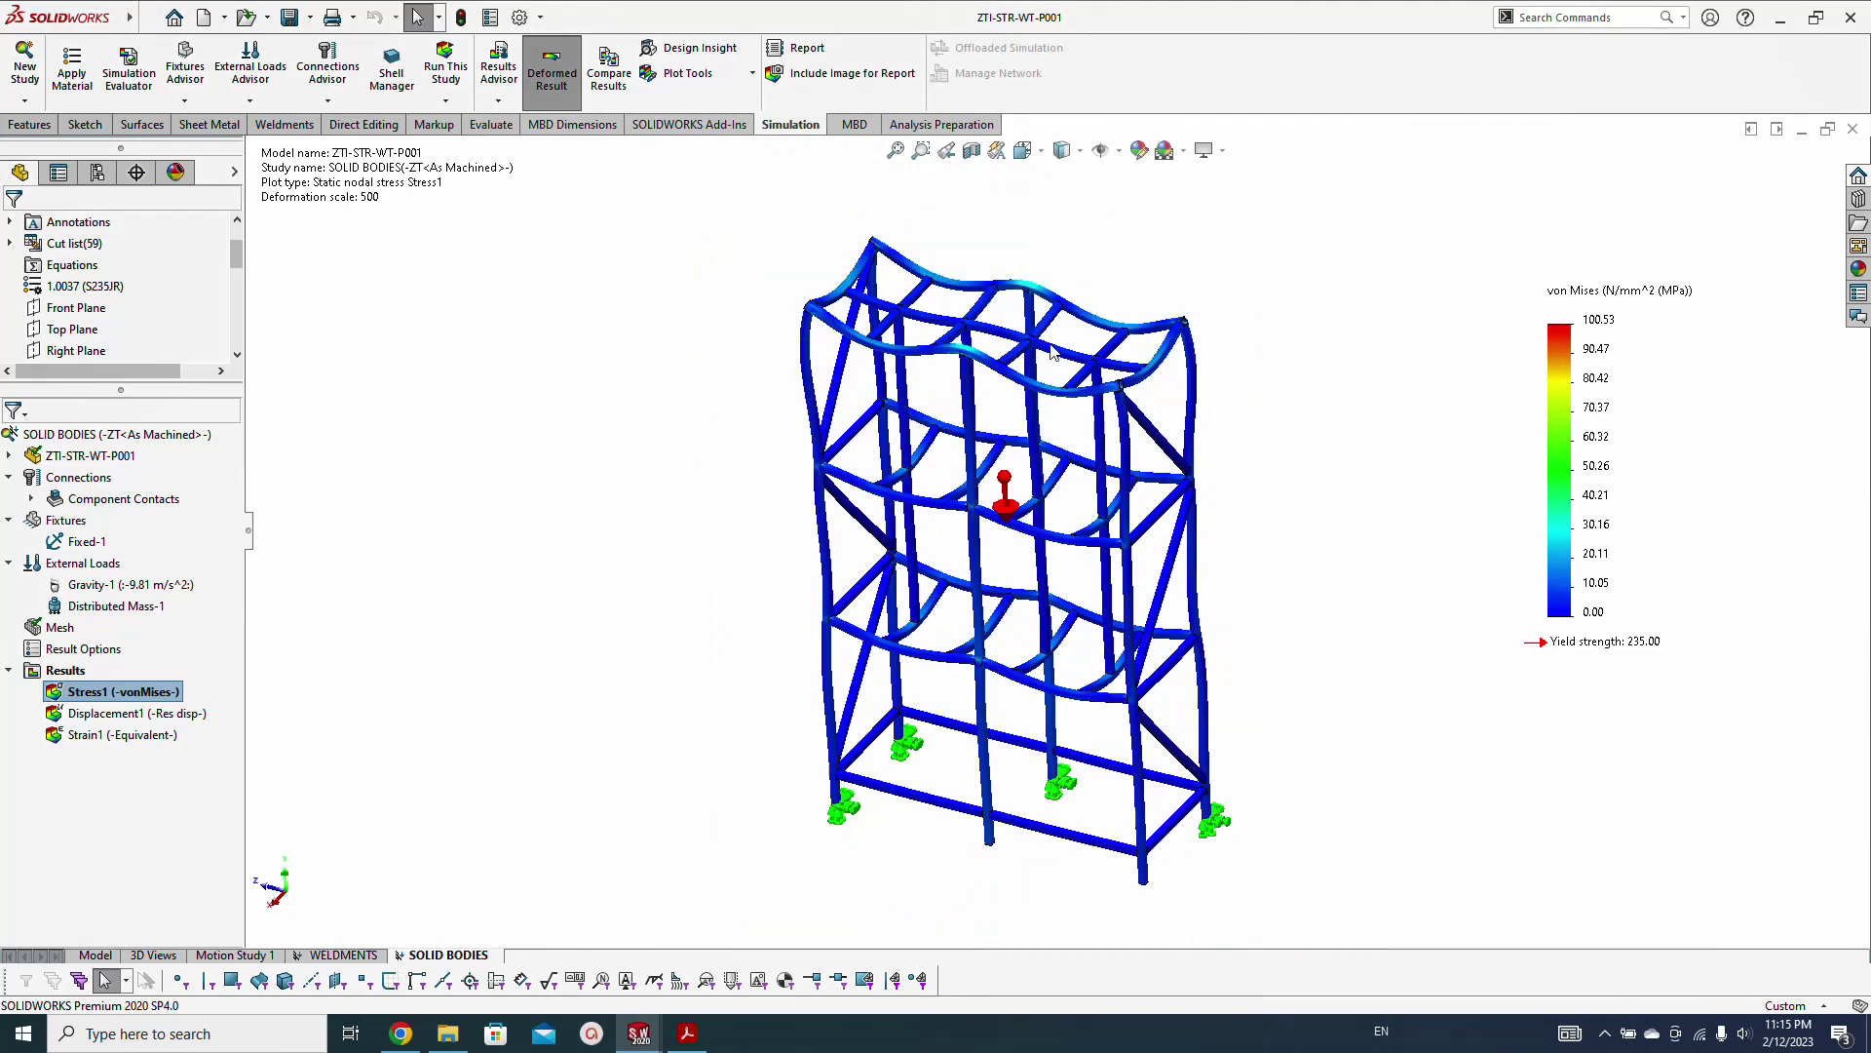
scroll(1121, 448, "down", 5)
scroll(1121, 390, "down", 4)
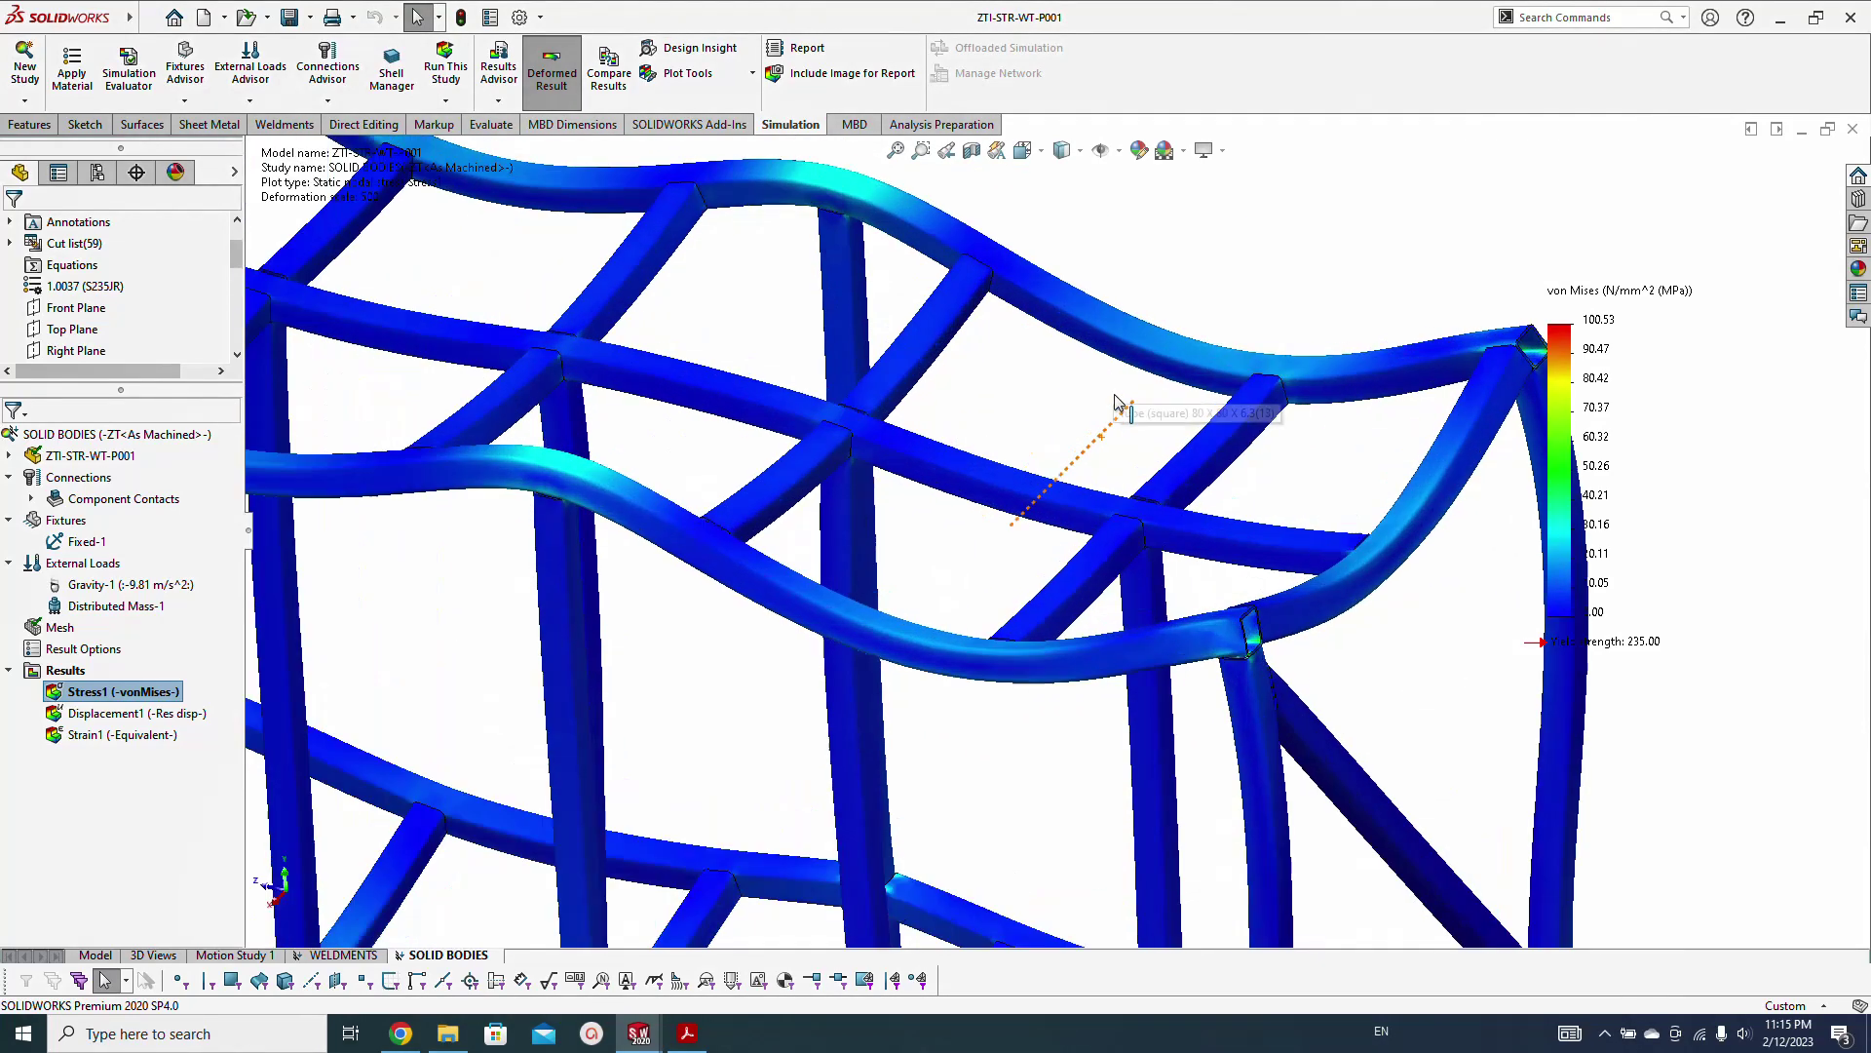
scroll(1268, 689, "down", 2)
scroll(1267, 689, "up", 4)
scroll(1102, 643, "down", 3)
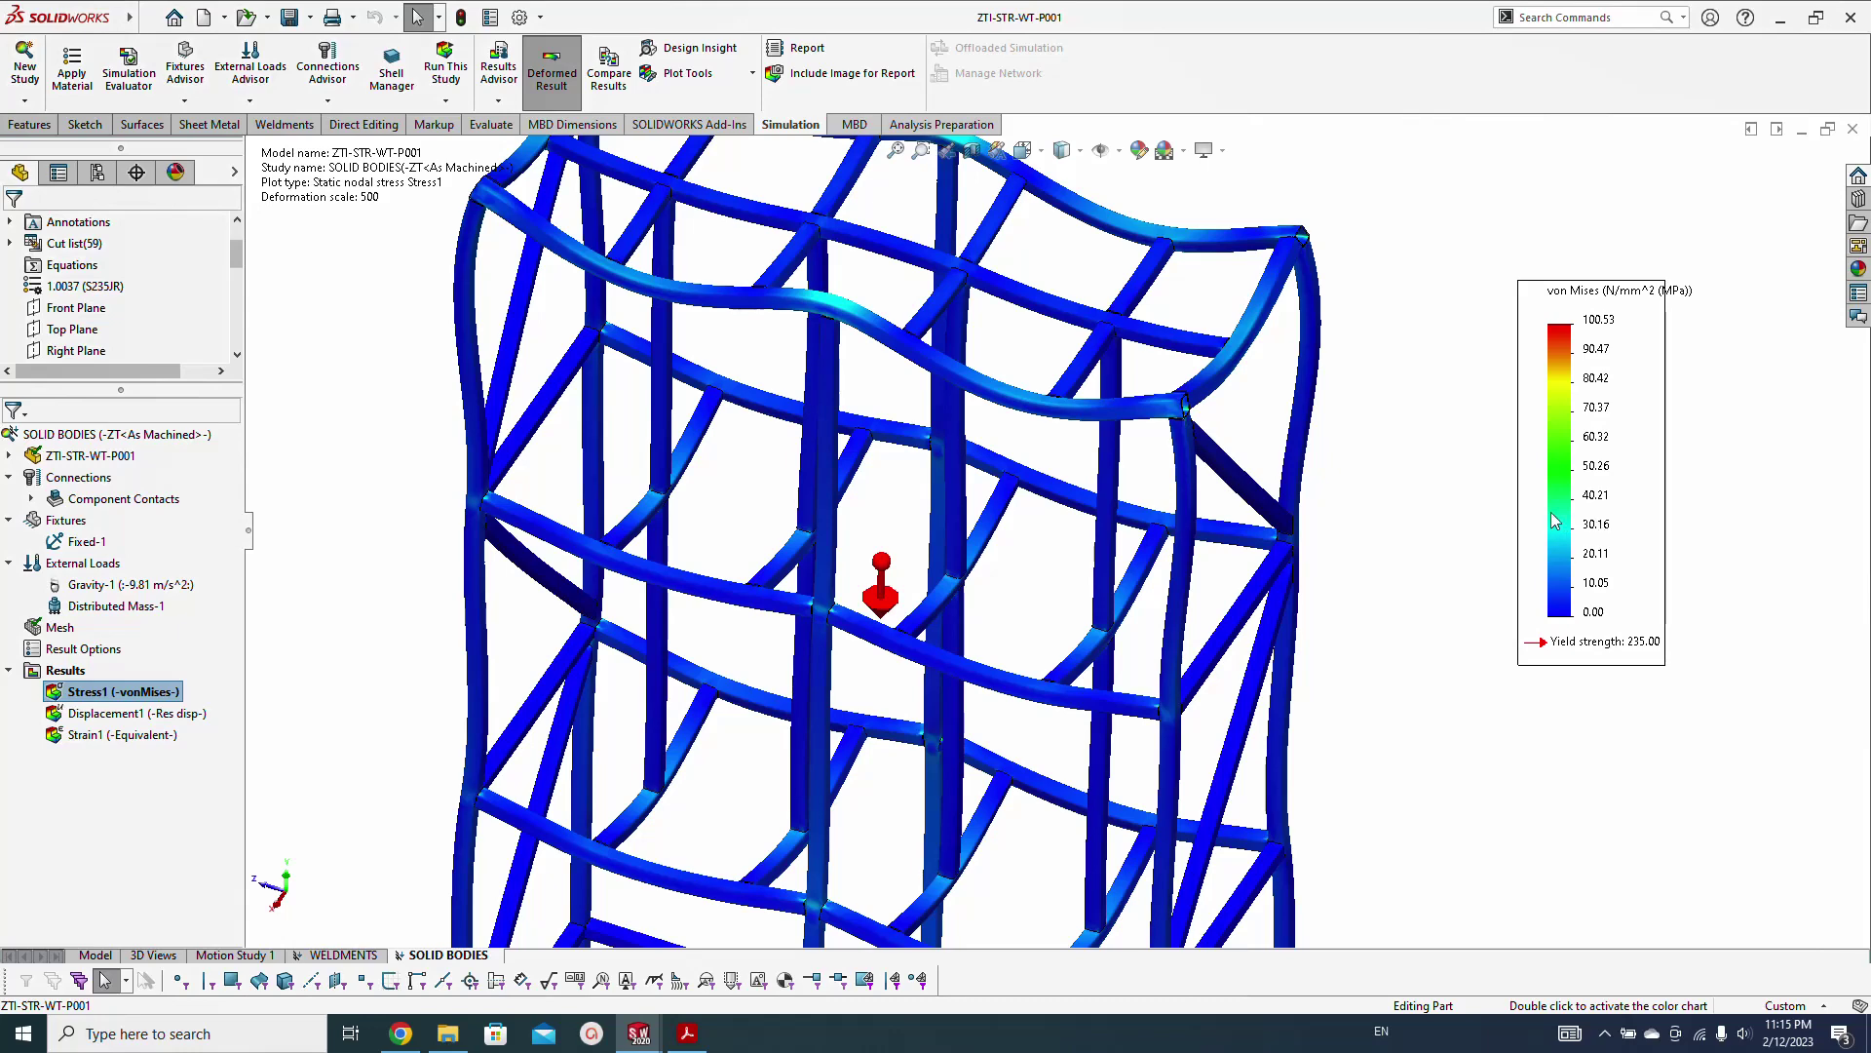
scroll(908, 577, "up", 2)
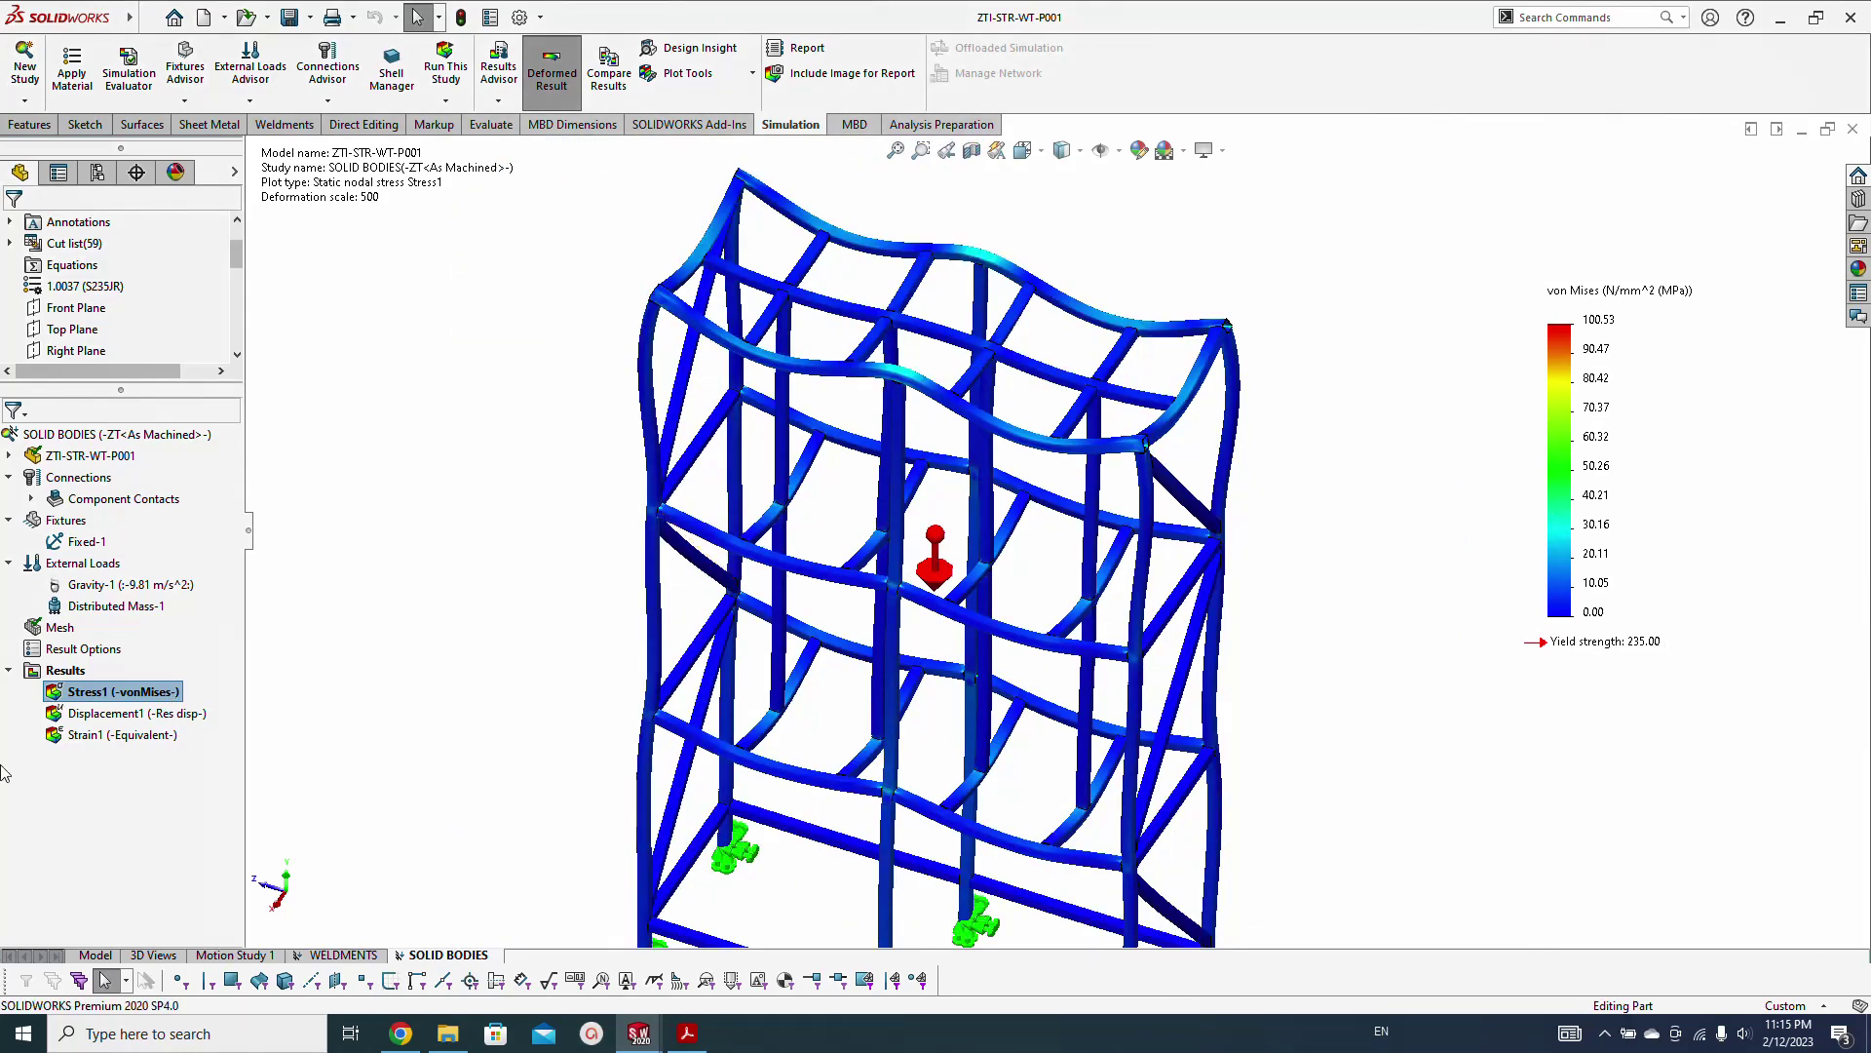
right_click(60, 672)
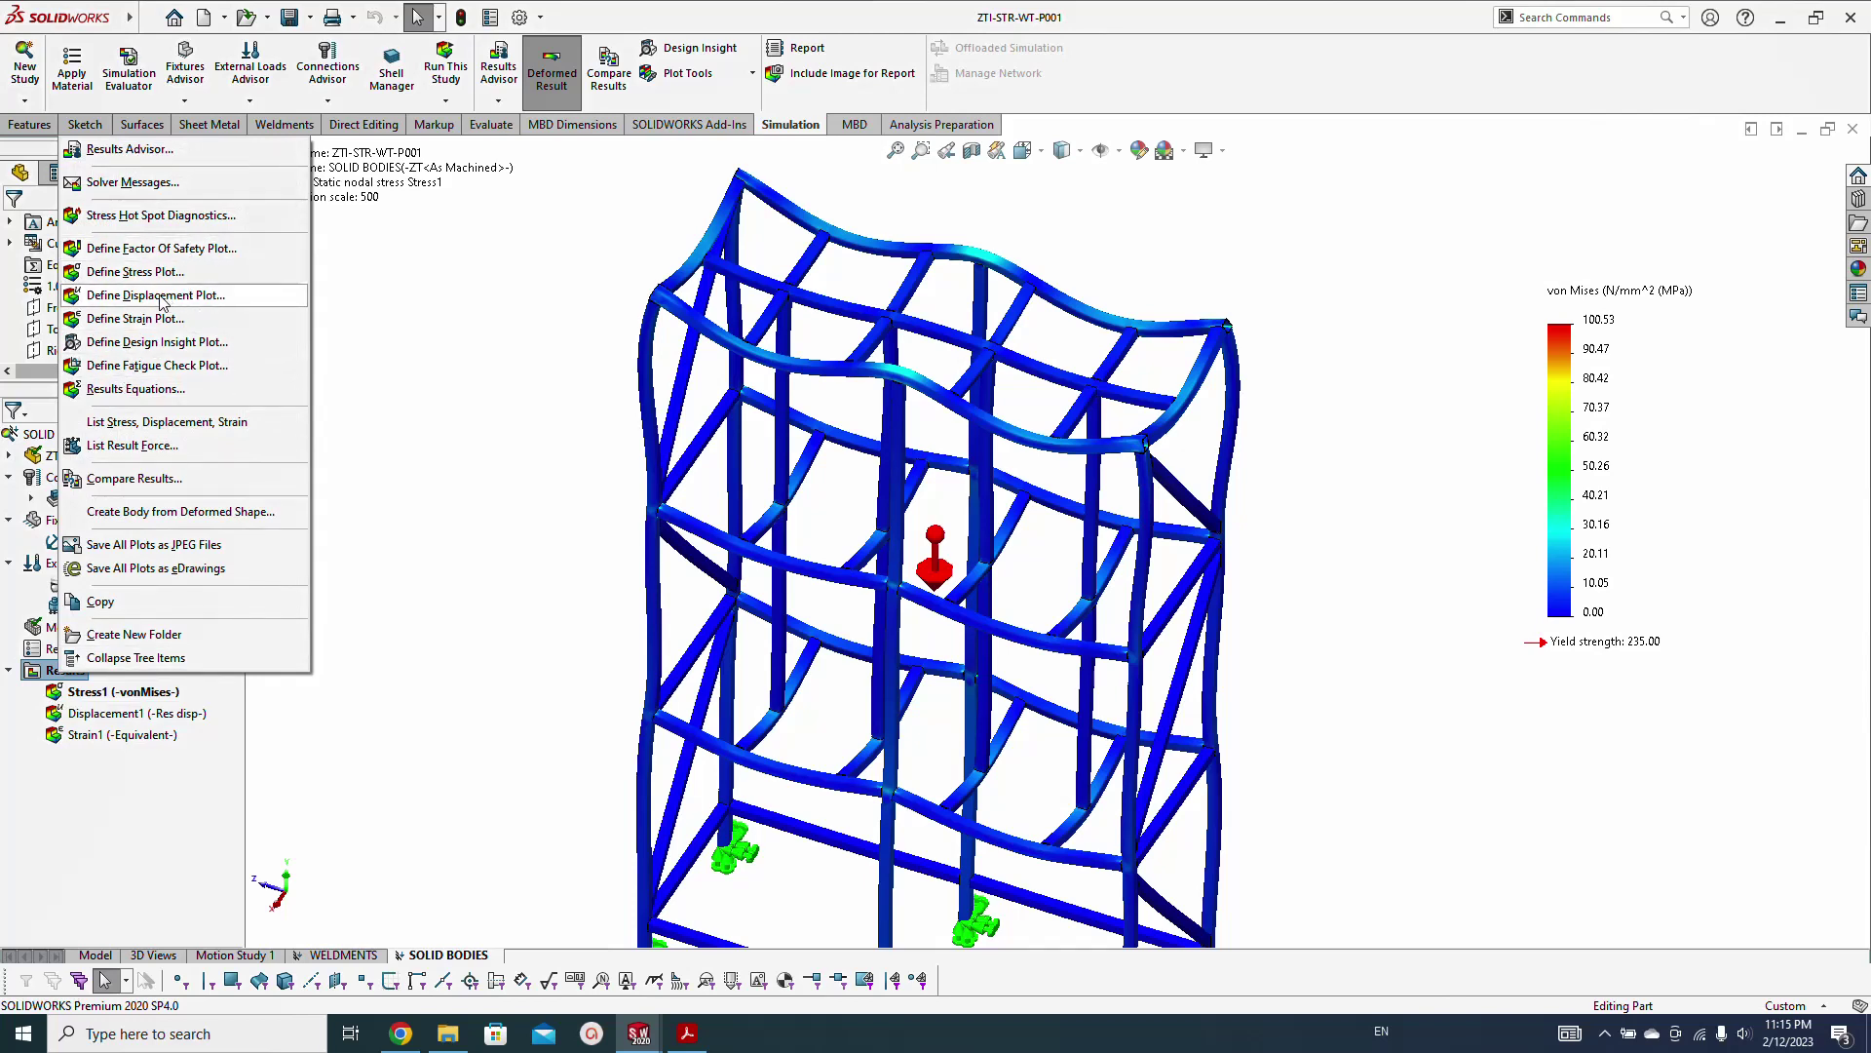
Define Stress2 von Mises plot: deformation scale 500, N/mm^2 (MPa) units, floating-format legend
left_click(190, 272)
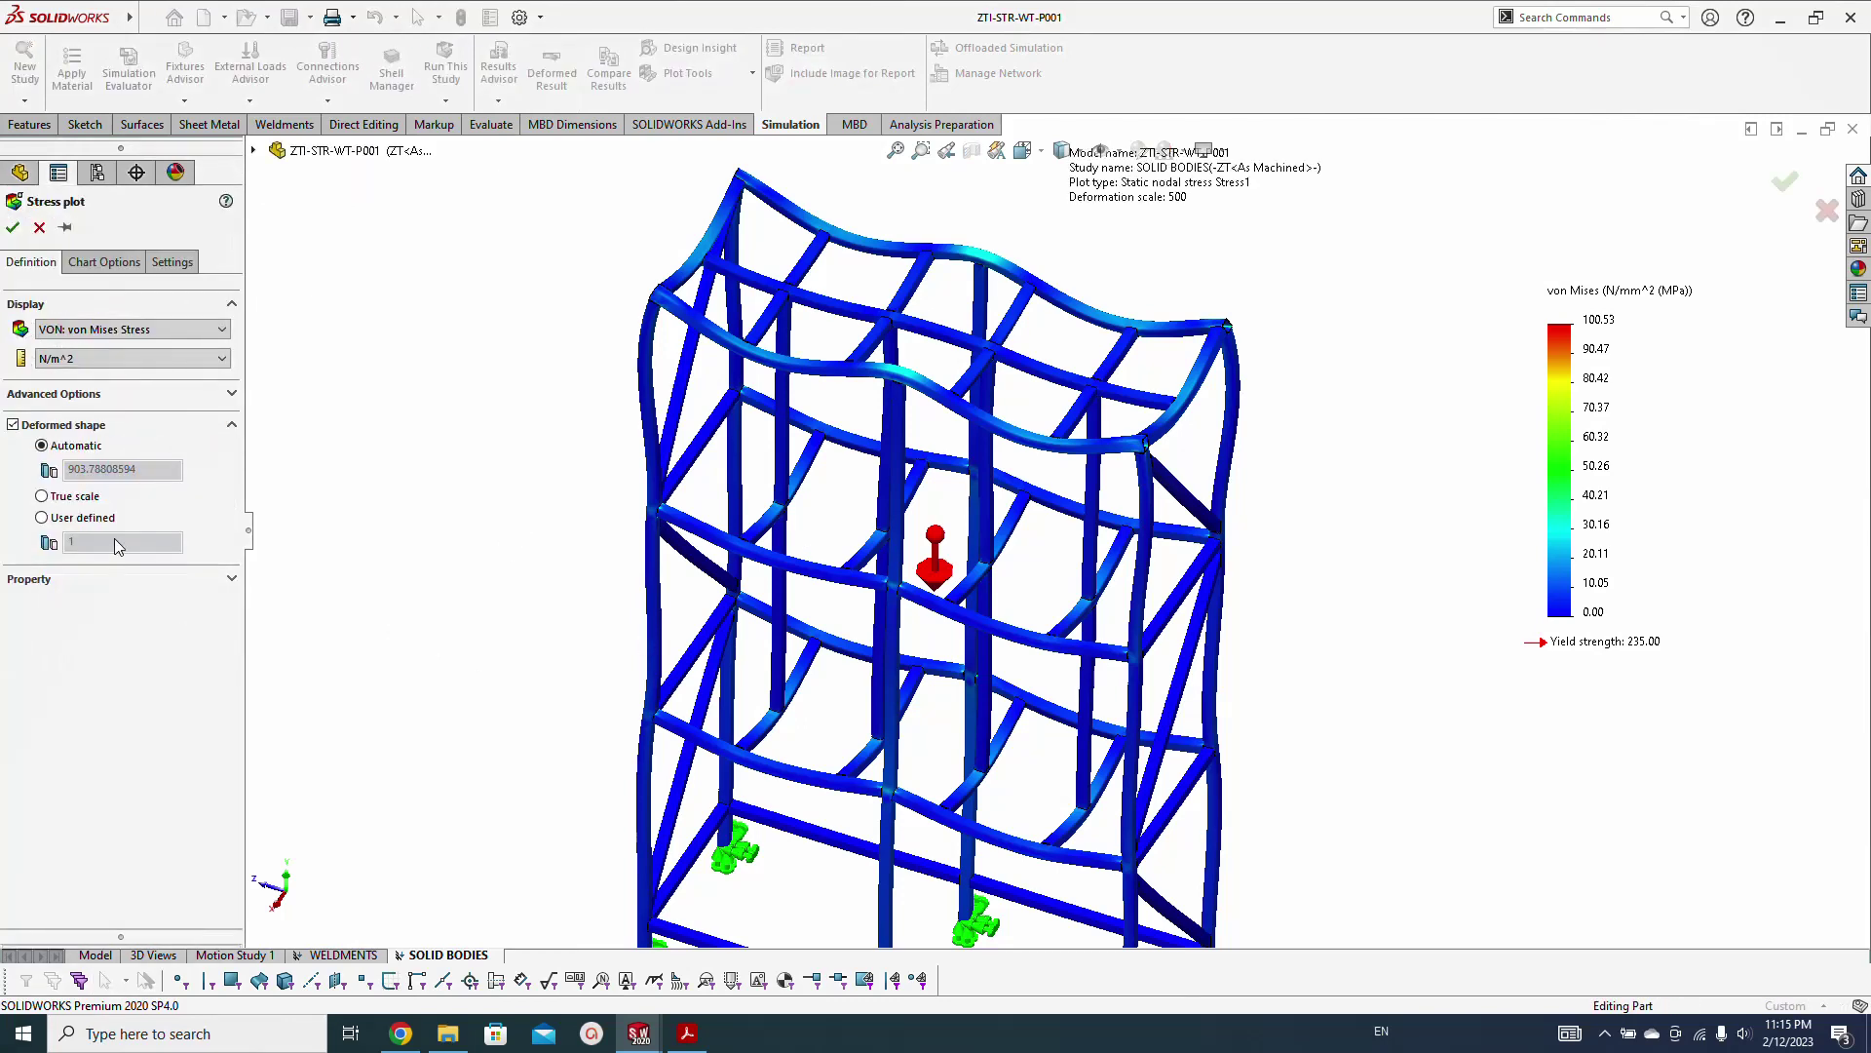
left_click(78, 519)
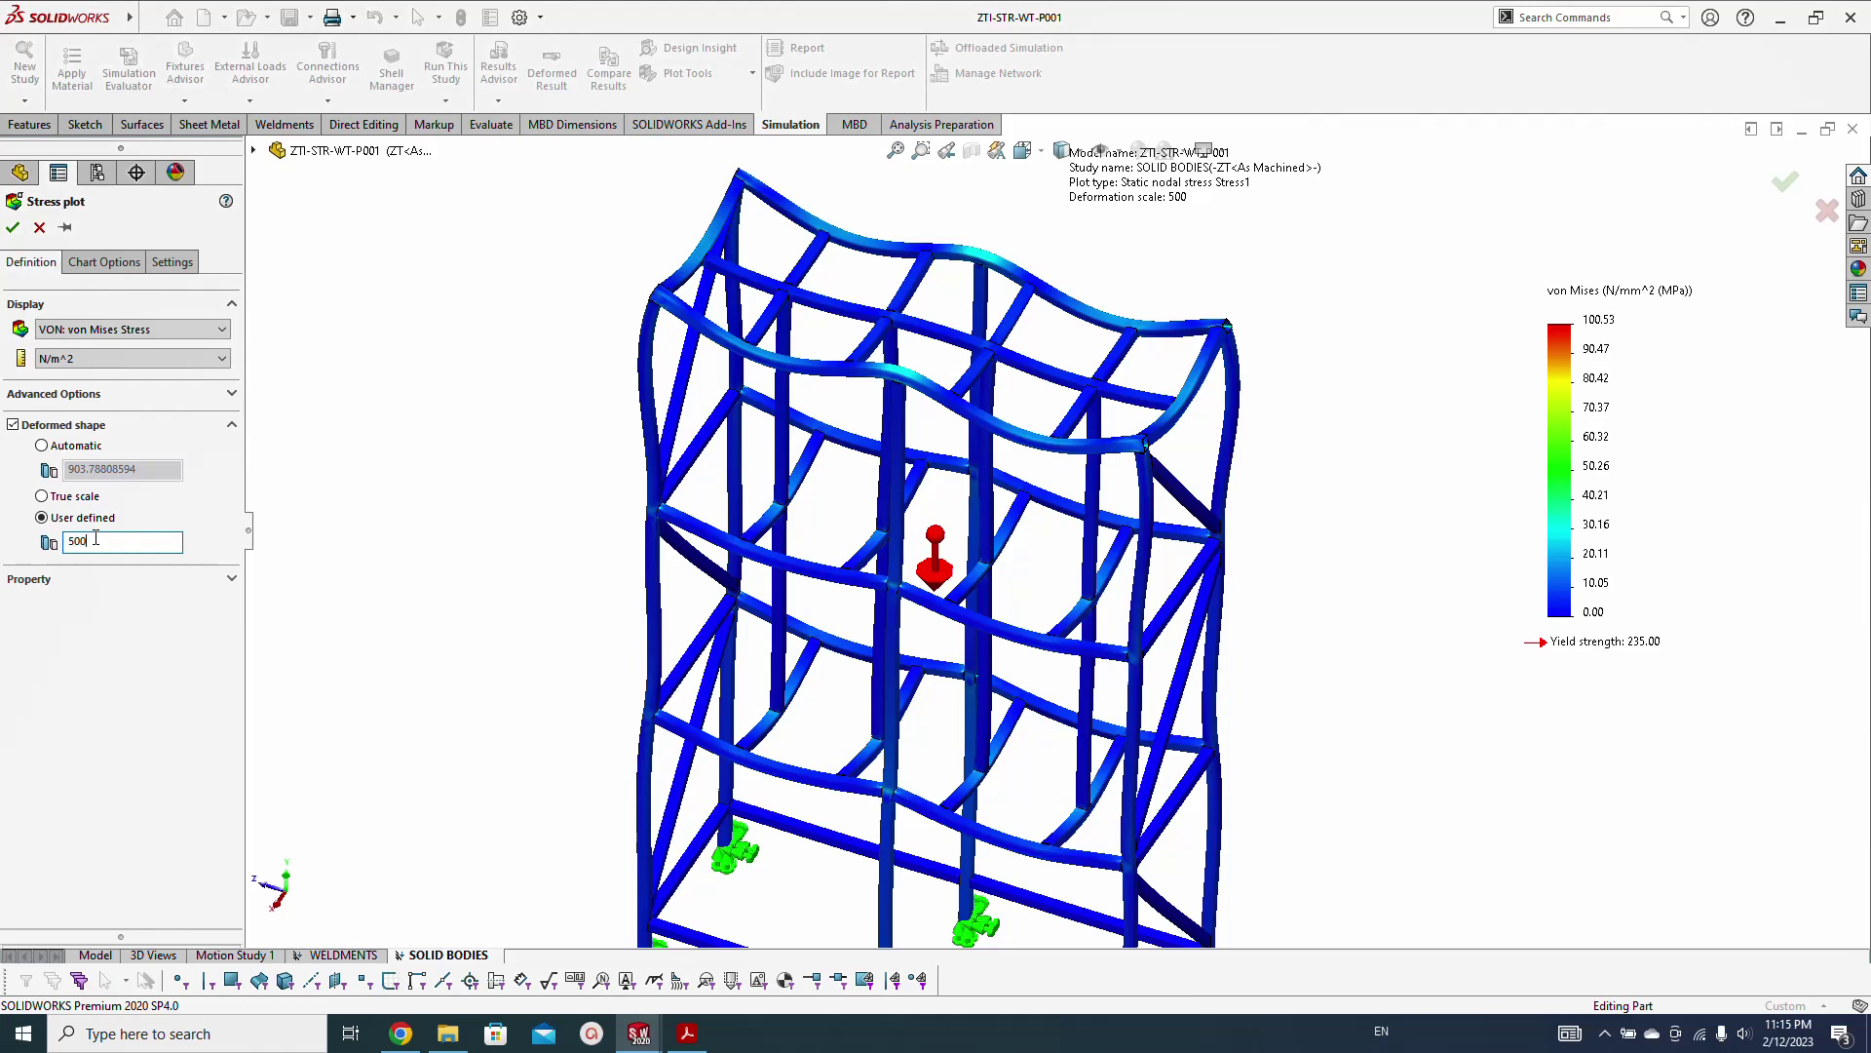
left_click(133, 359)
left_click(117, 383)
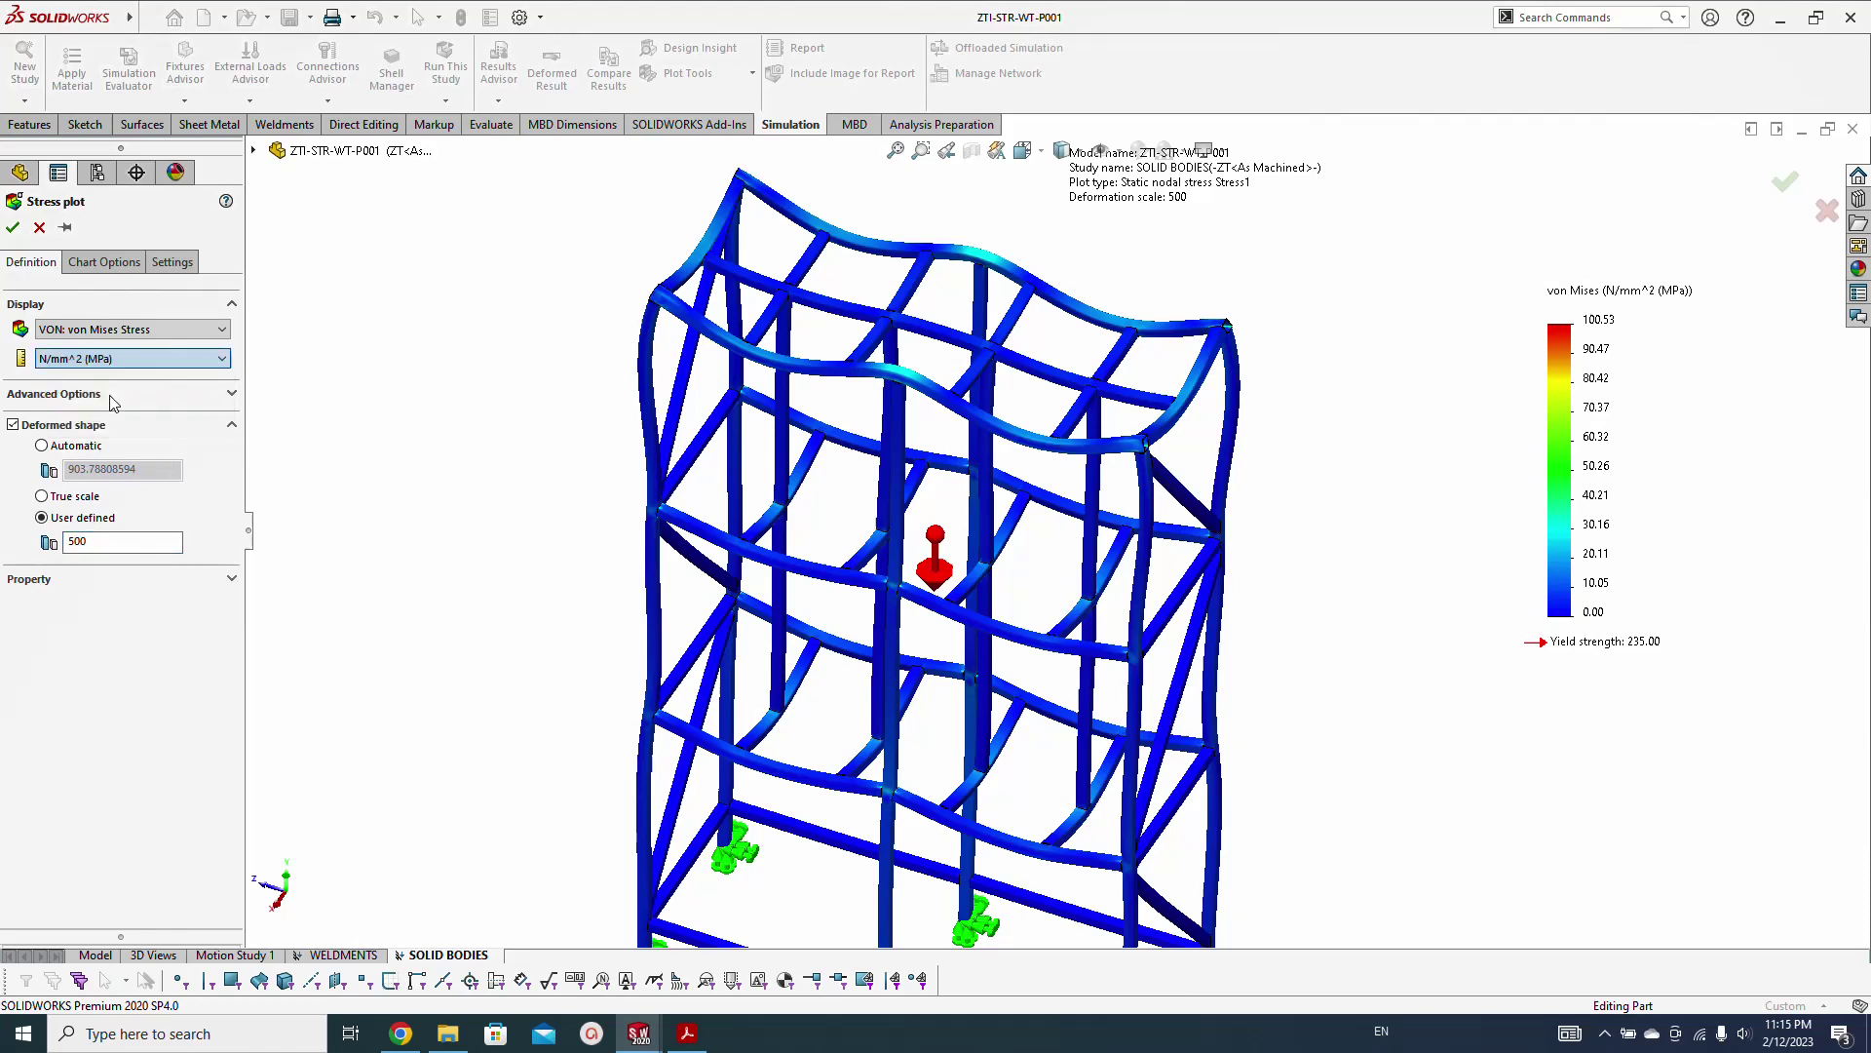
left_click(102, 263)
left_click(88, 763)
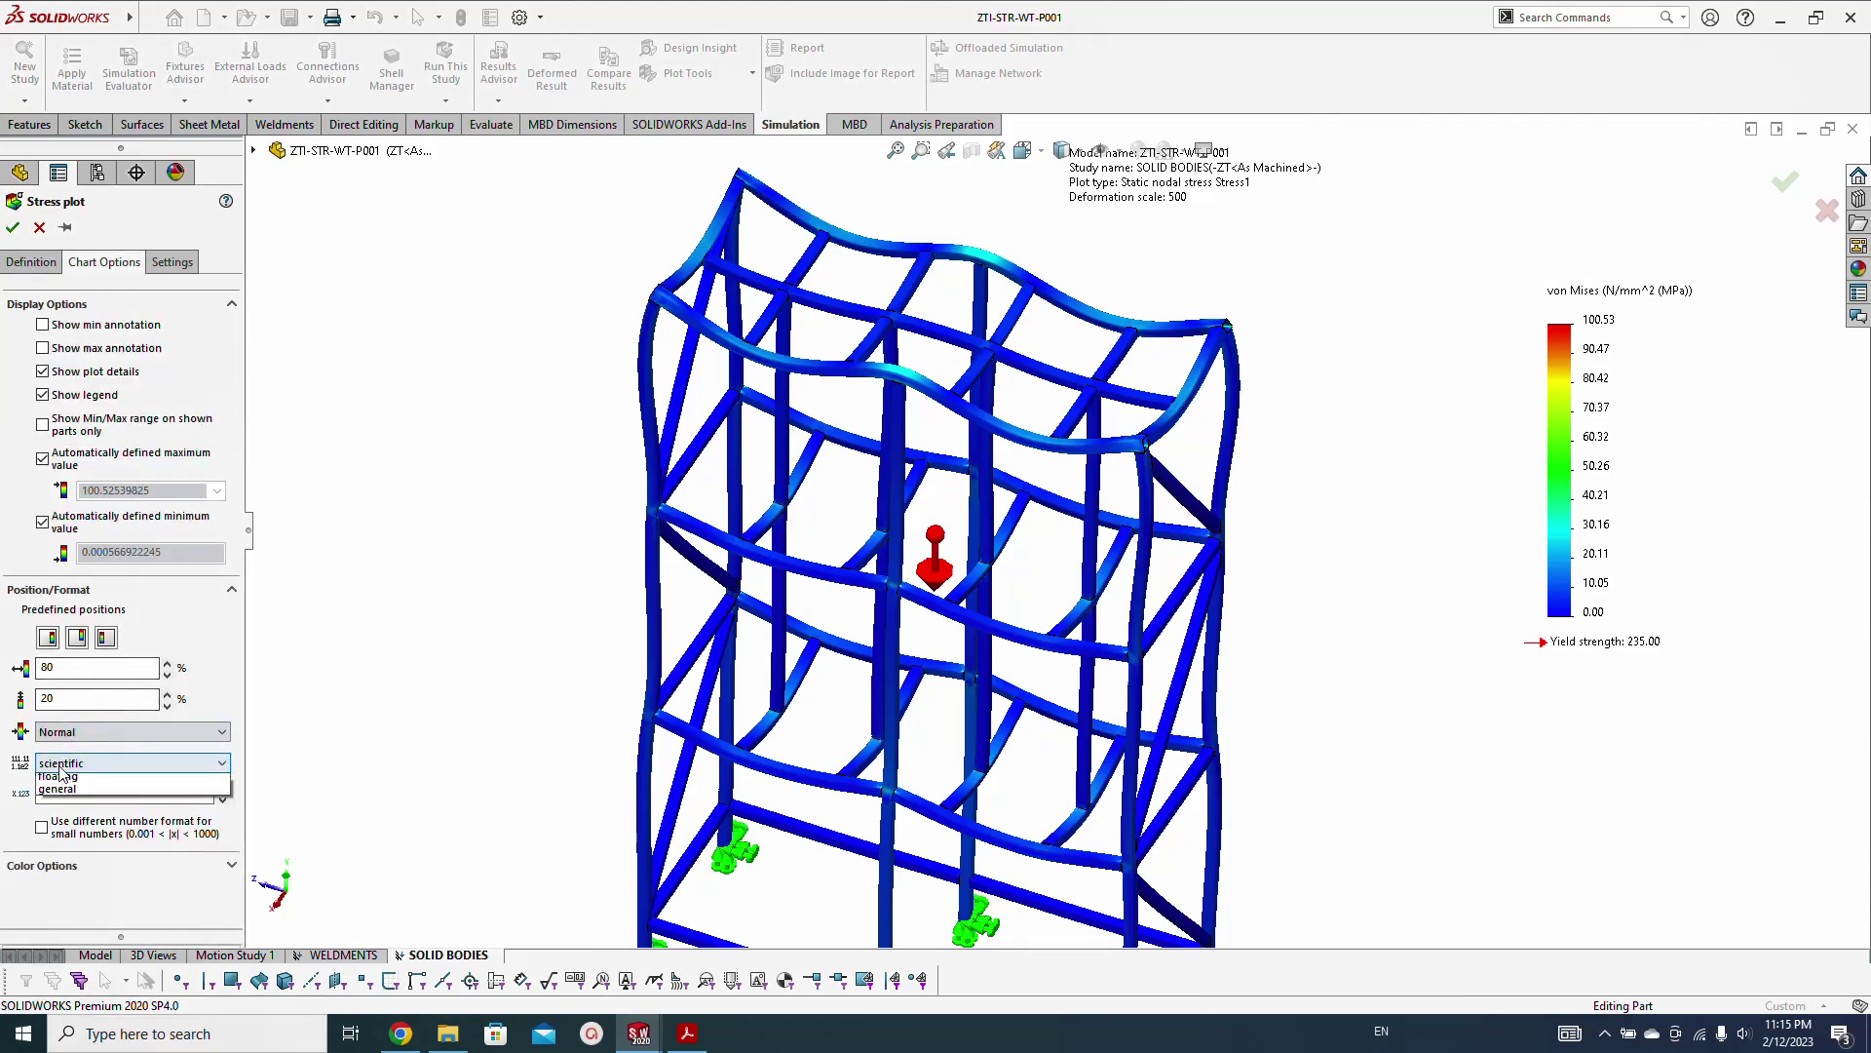
left_click(63, 794)
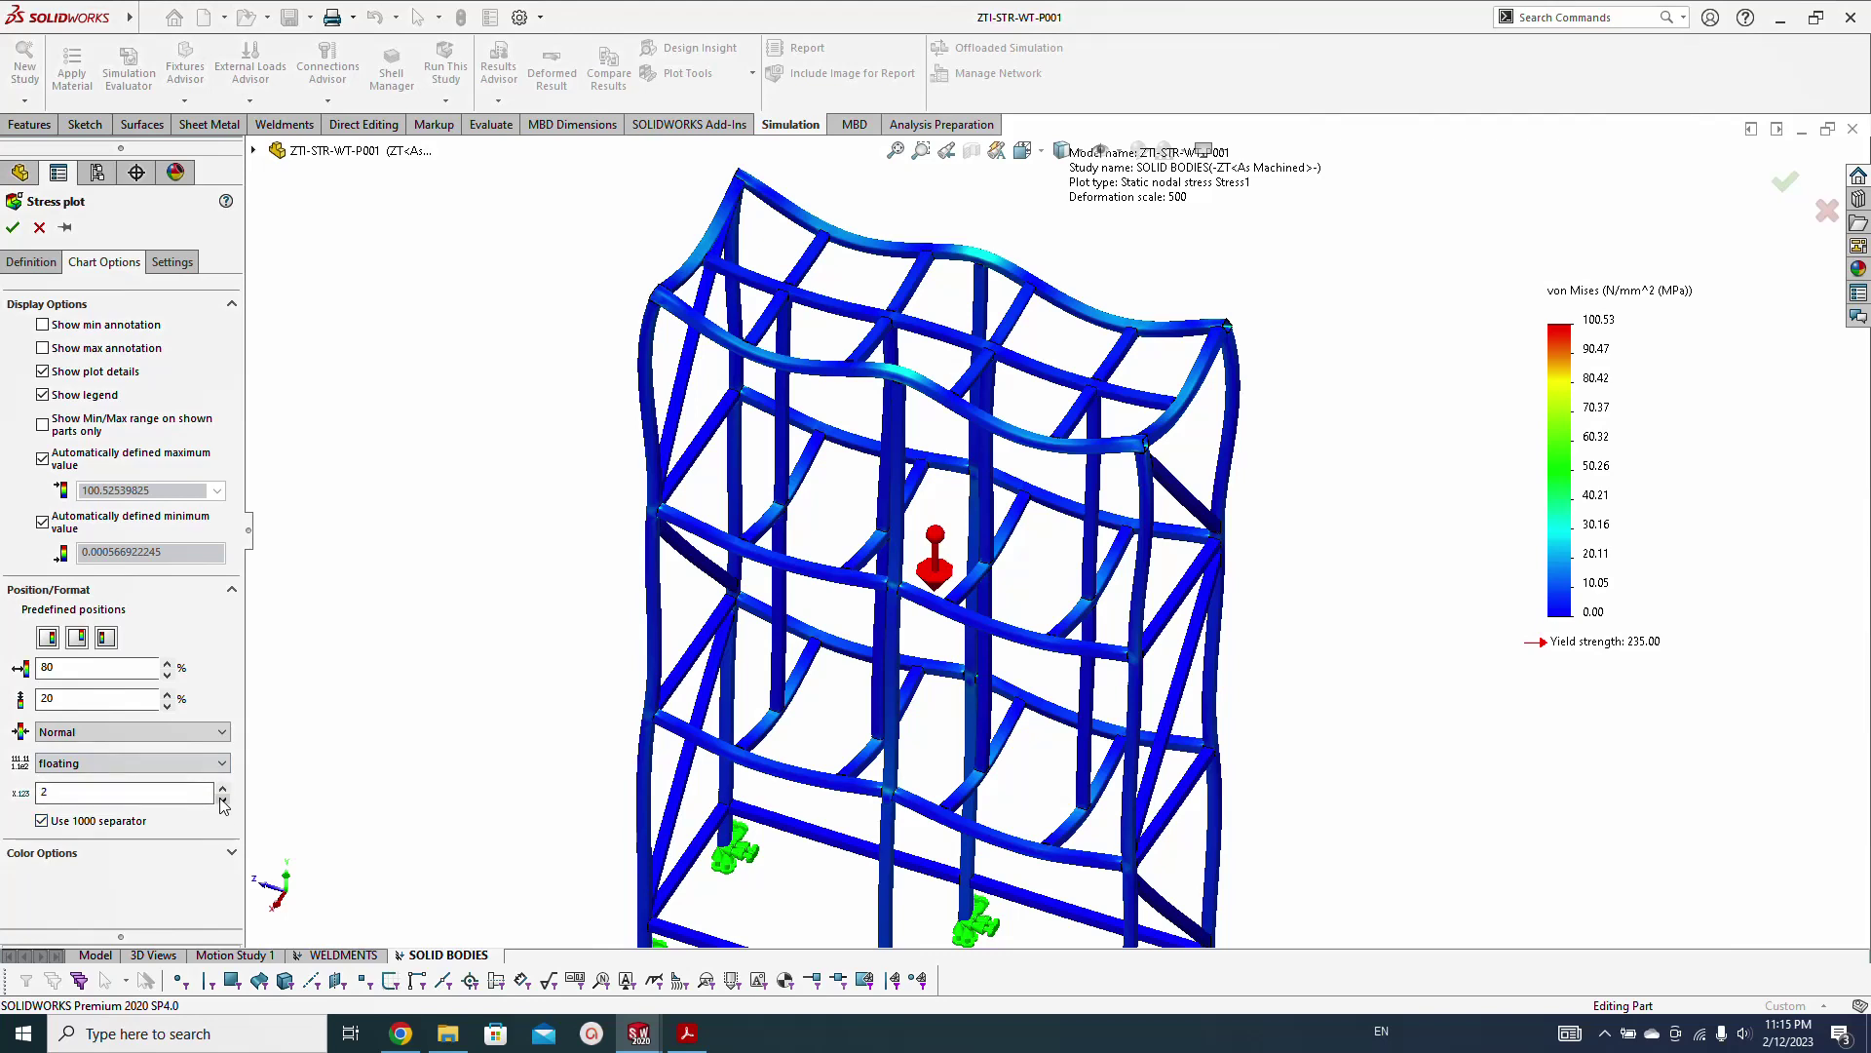
left_click(31, 263)
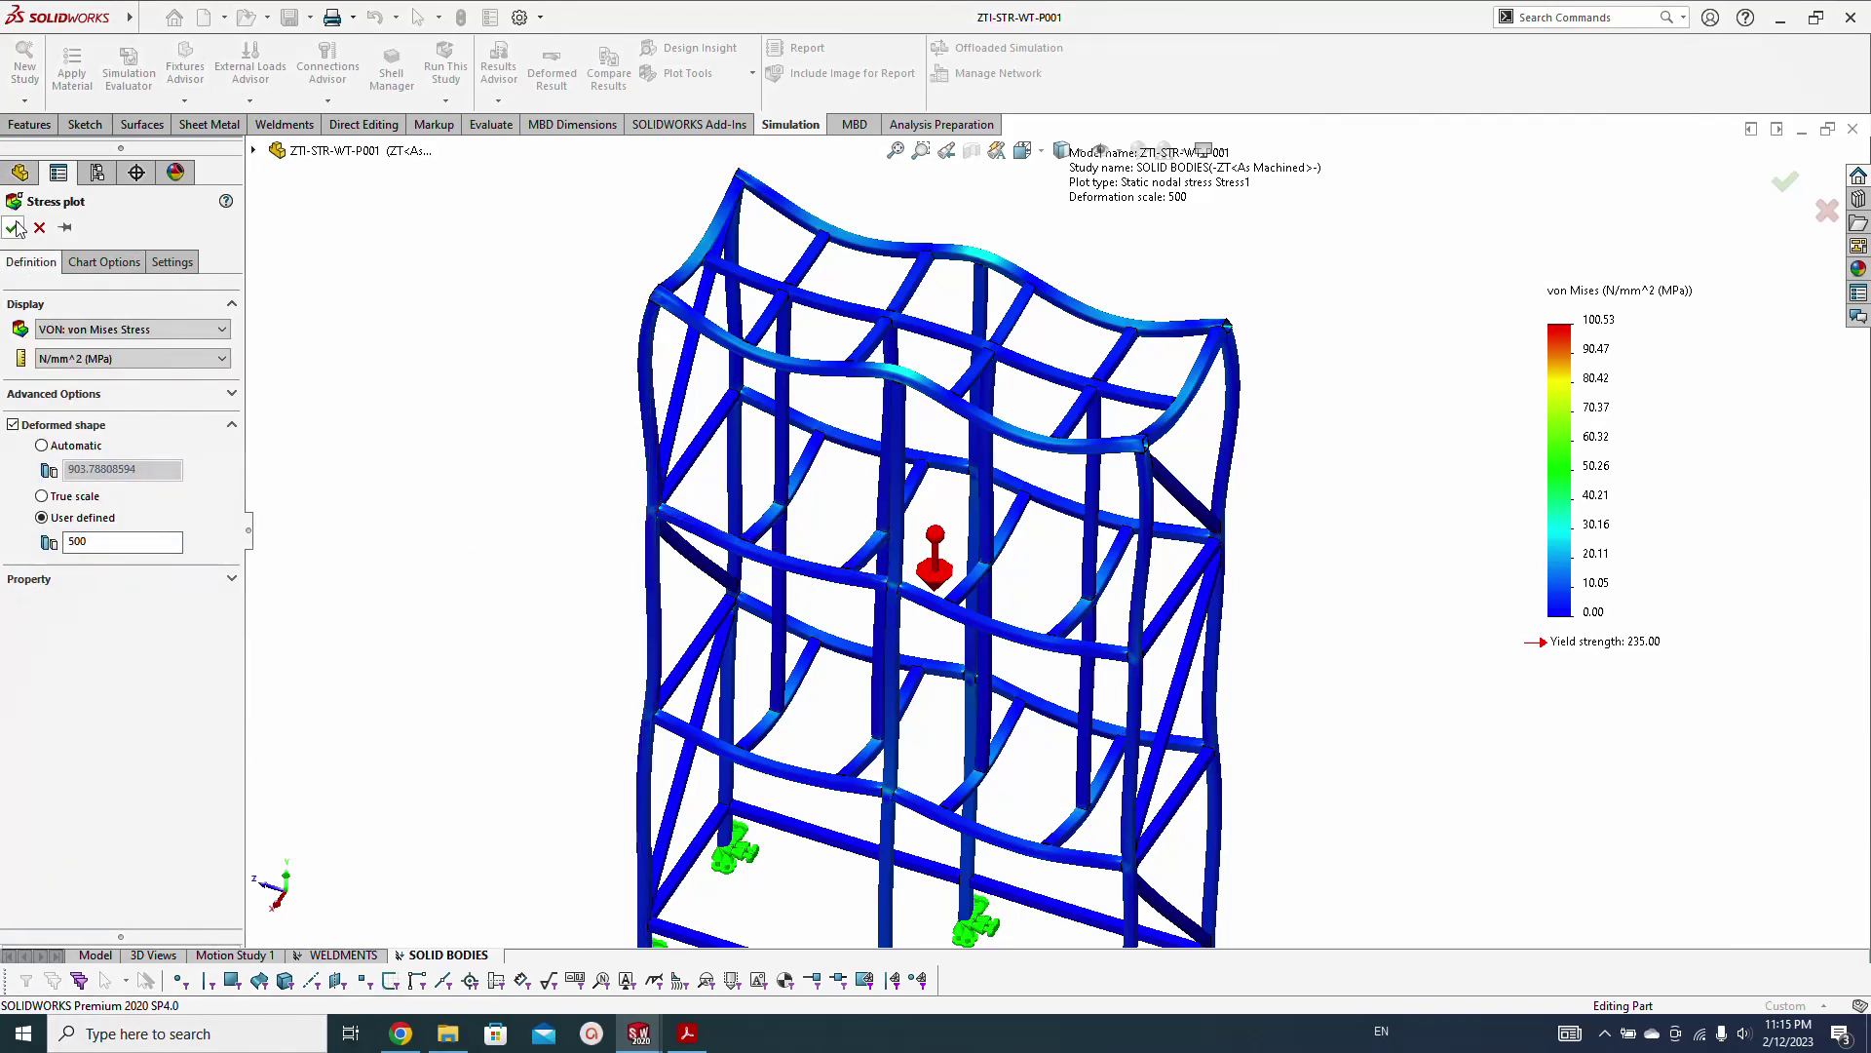
left_click(14, 228)
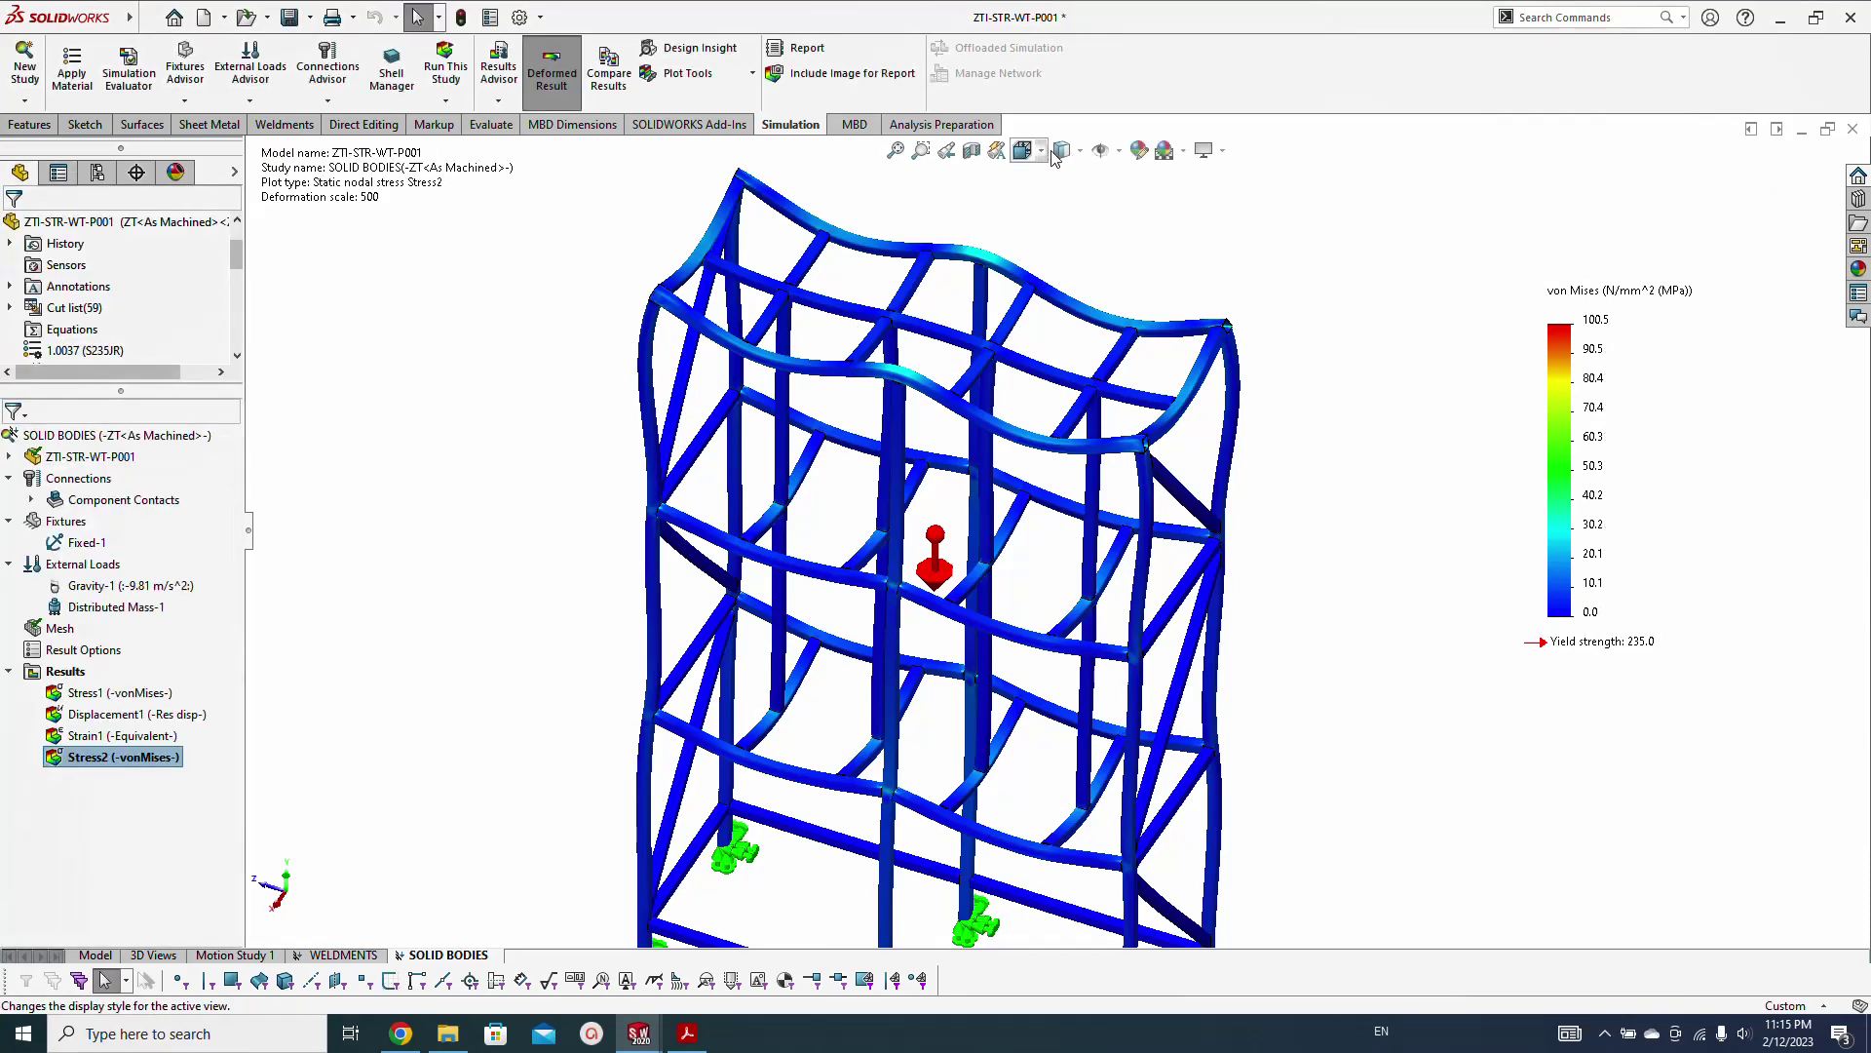
Hide the fixture and load symbols on the model
left_click(1111, 151)
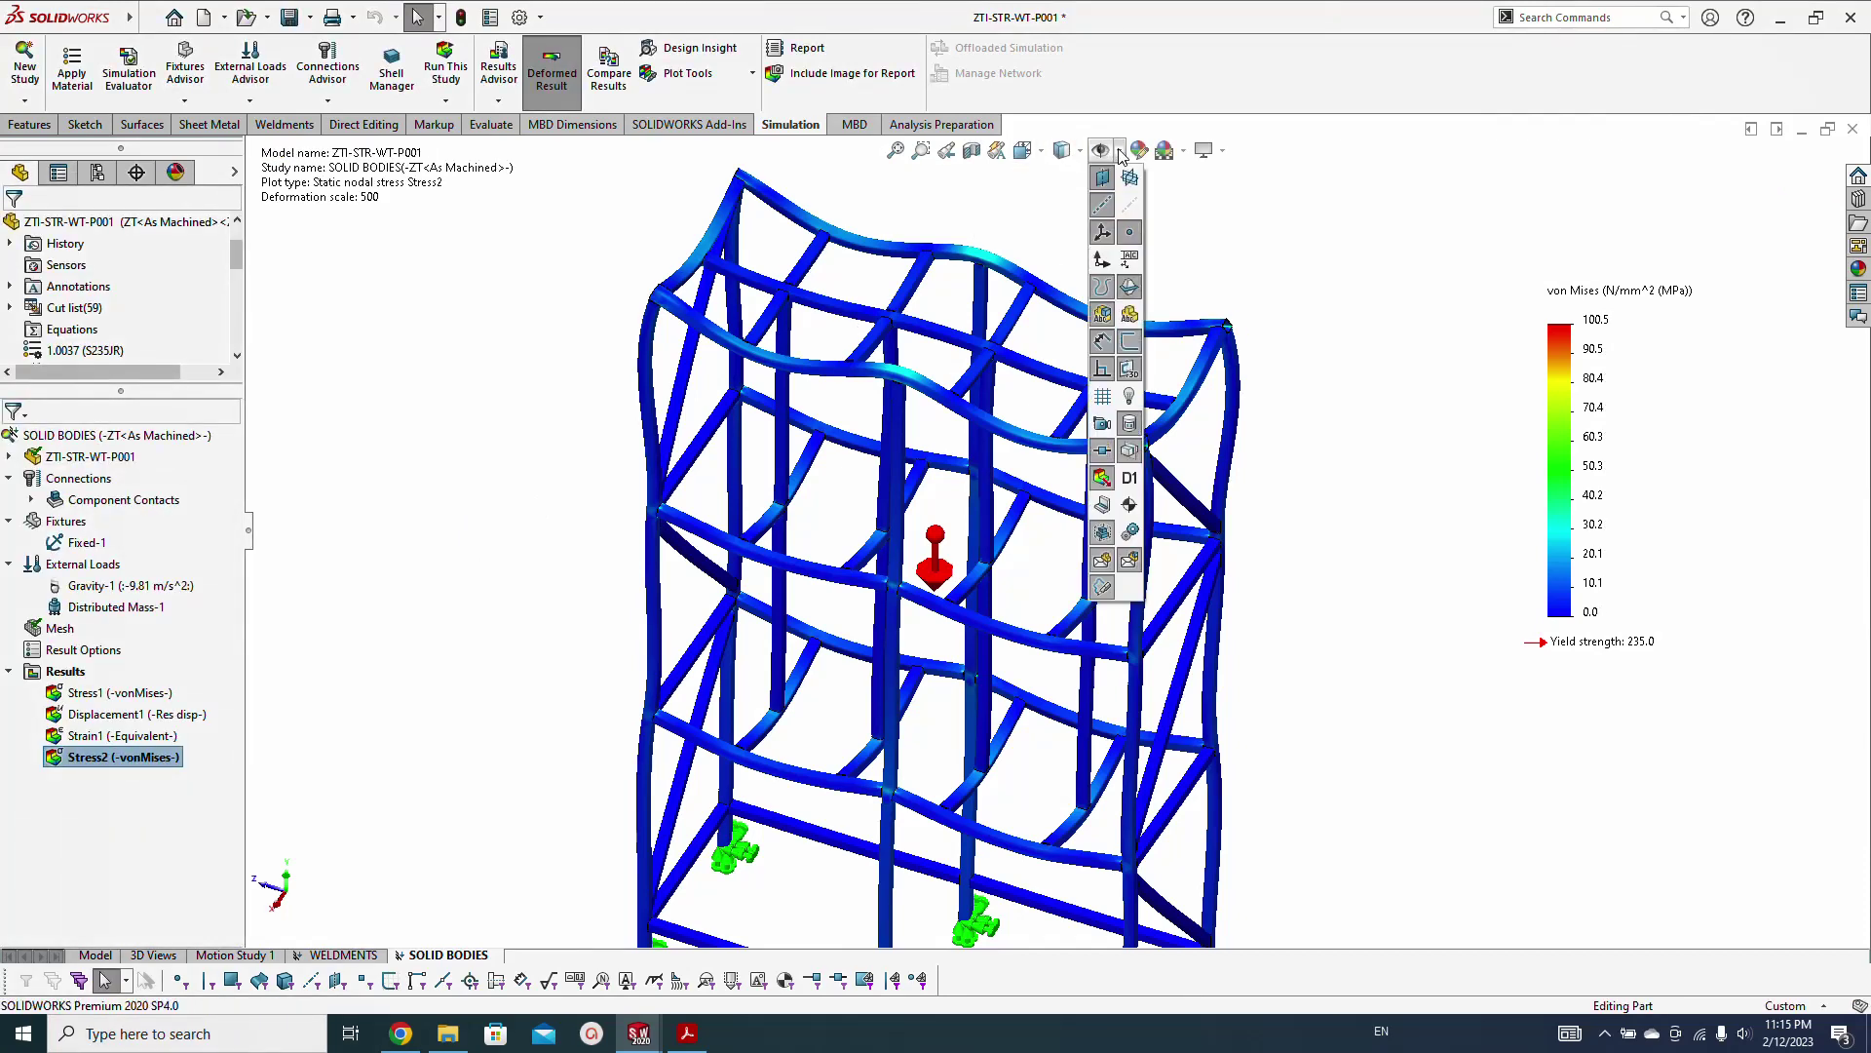
left_click(1101, 484)
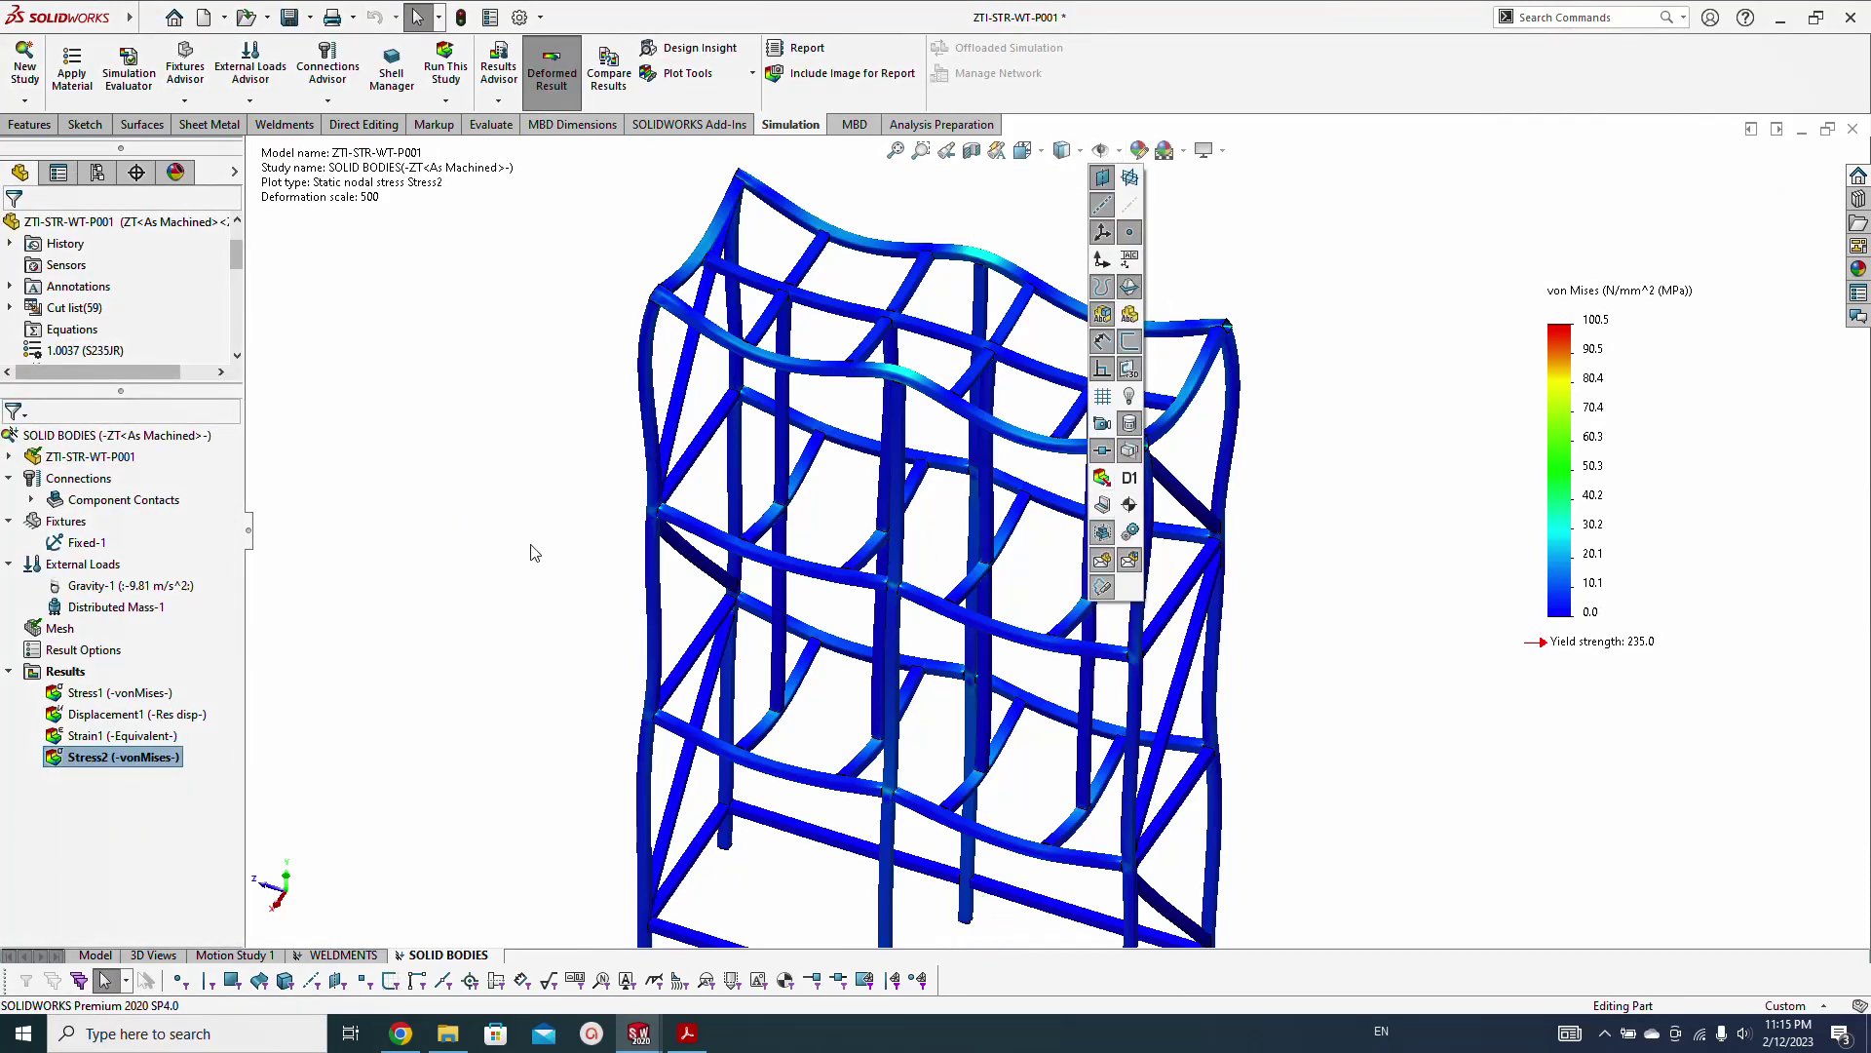
right_click(118, 758)
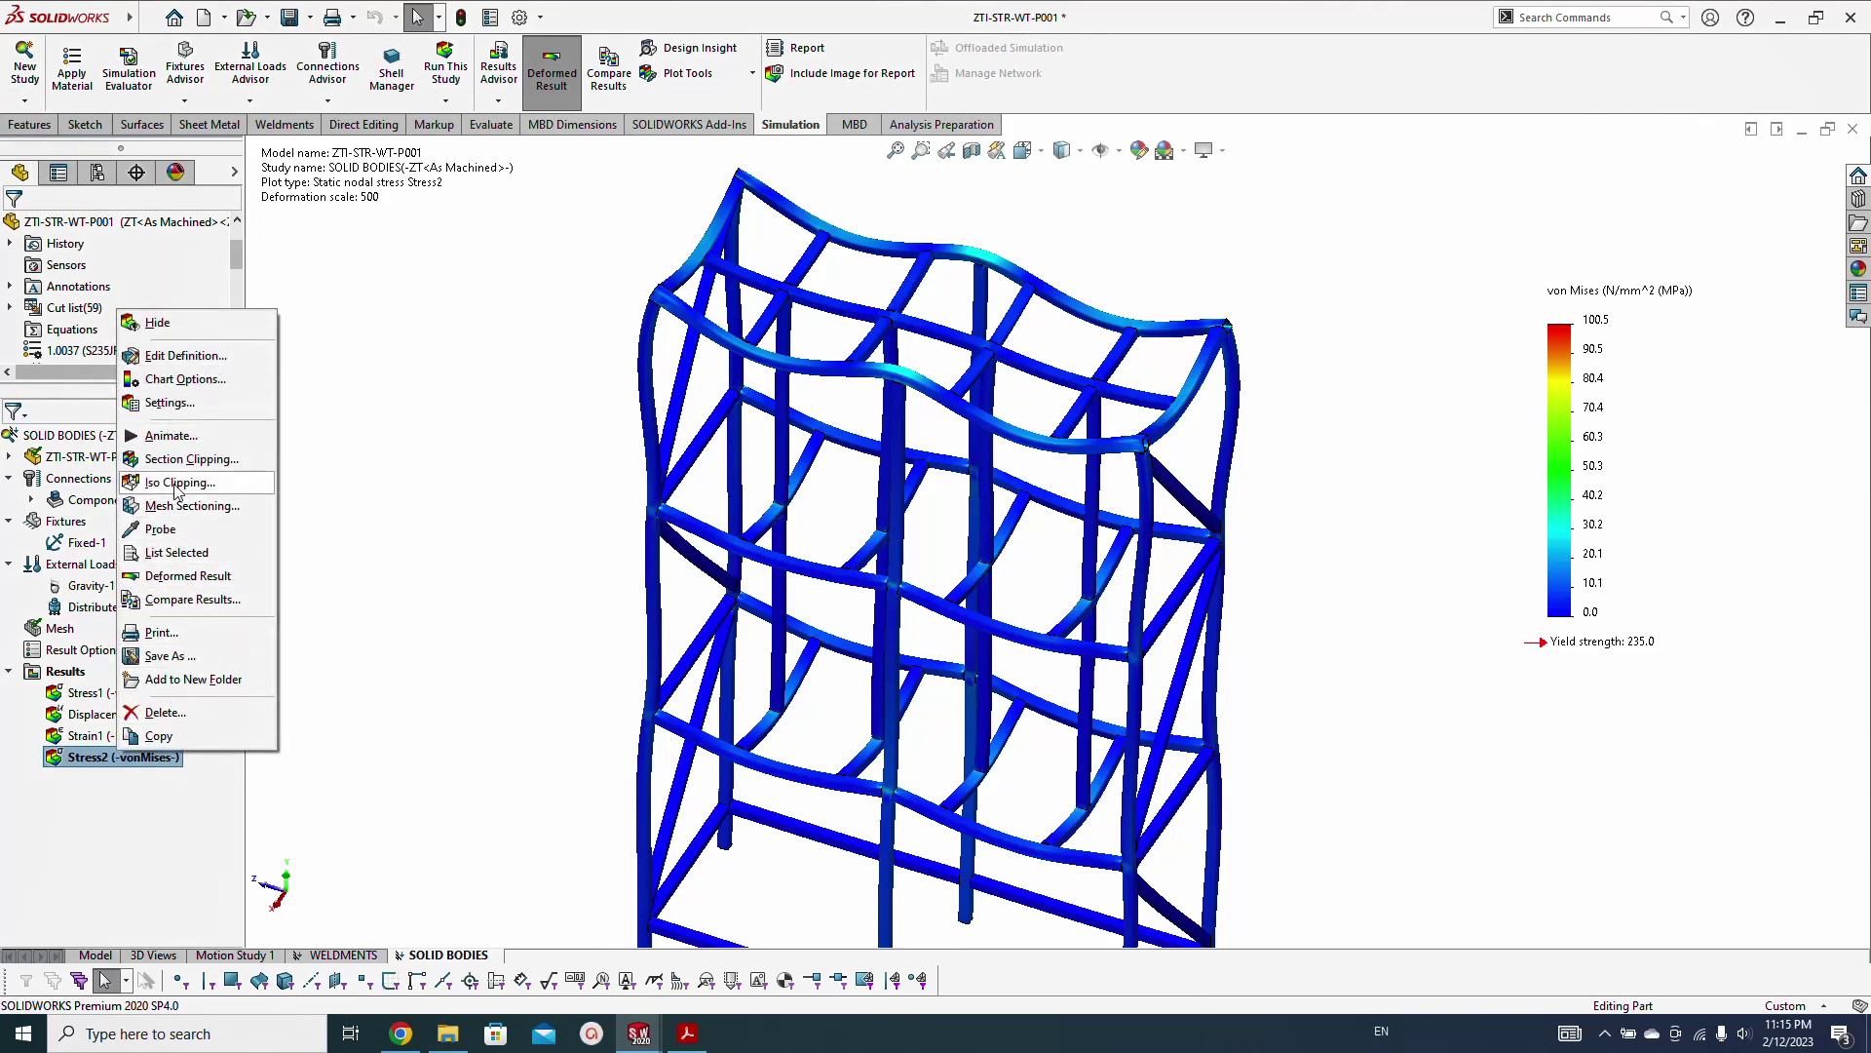
Iso-clip Stress2 with two iso surfaces: Iso 1 at 105 and Iso 2 at 33 MPa
left_click(179, 487)
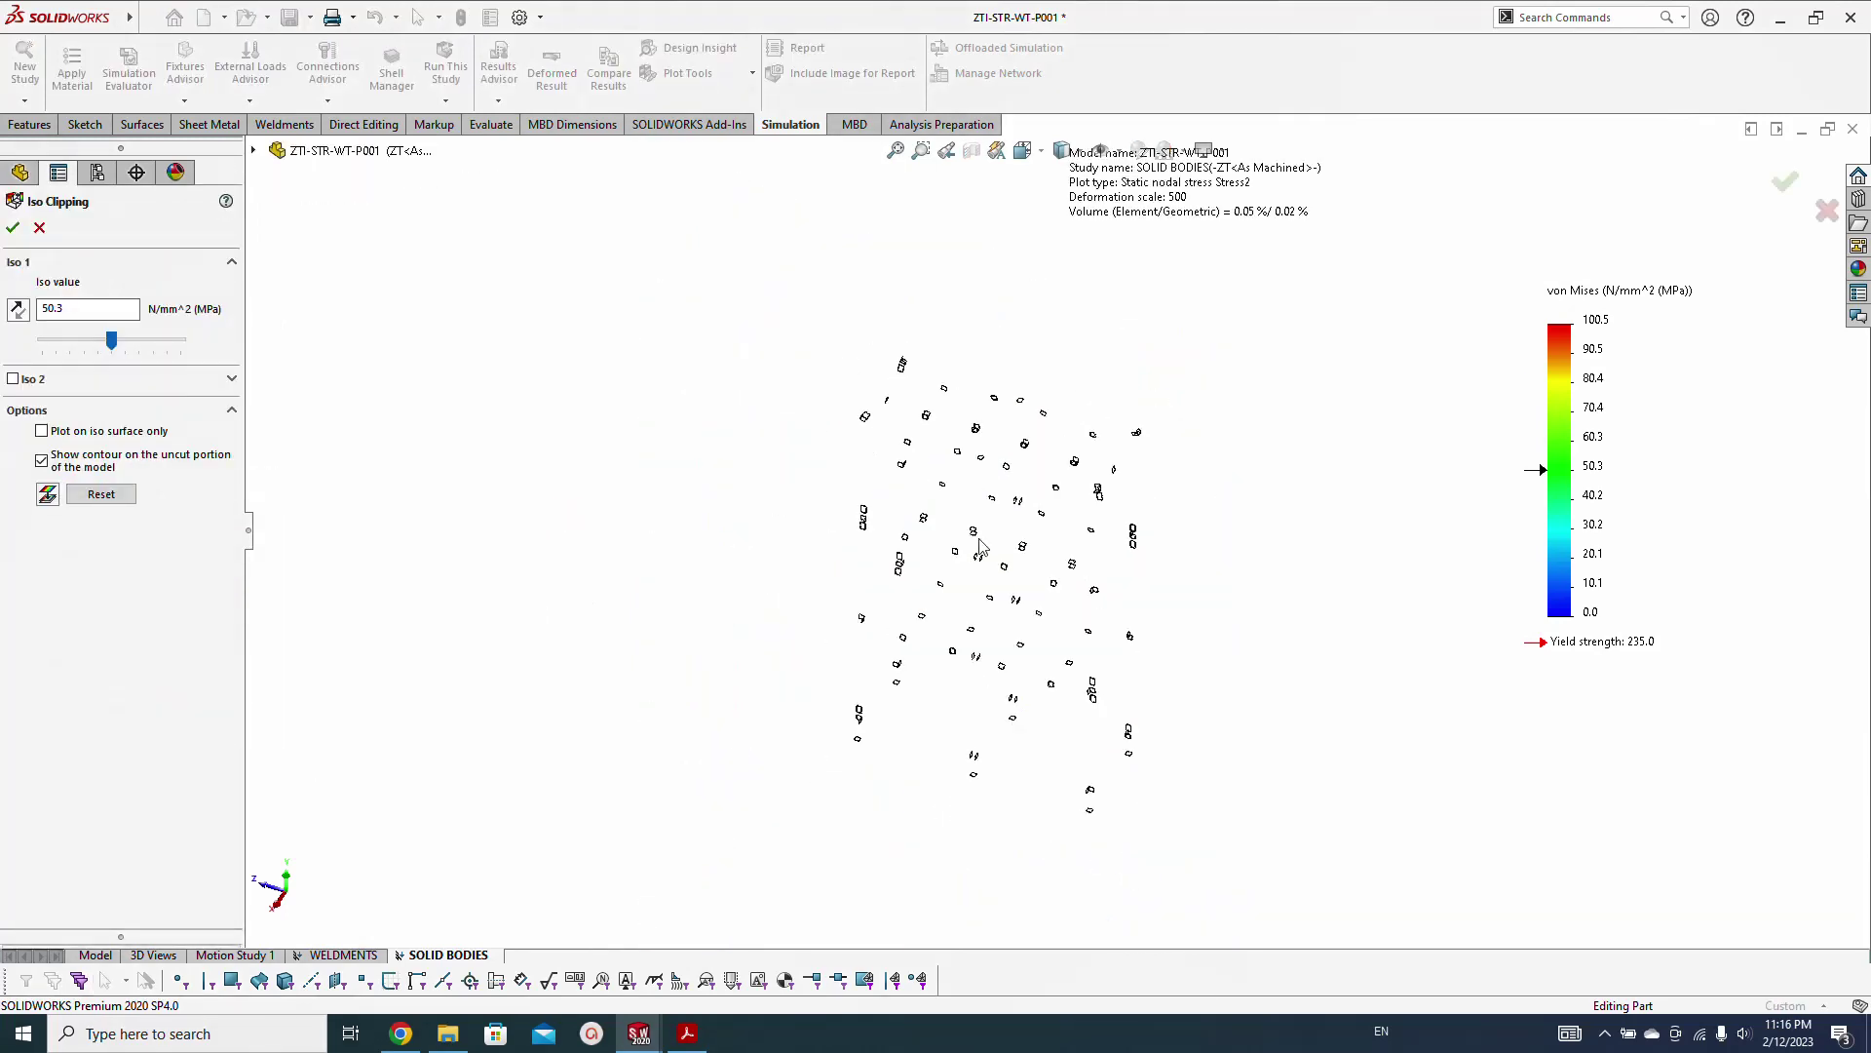
middle_click_drag(979, 547, 965, 457)
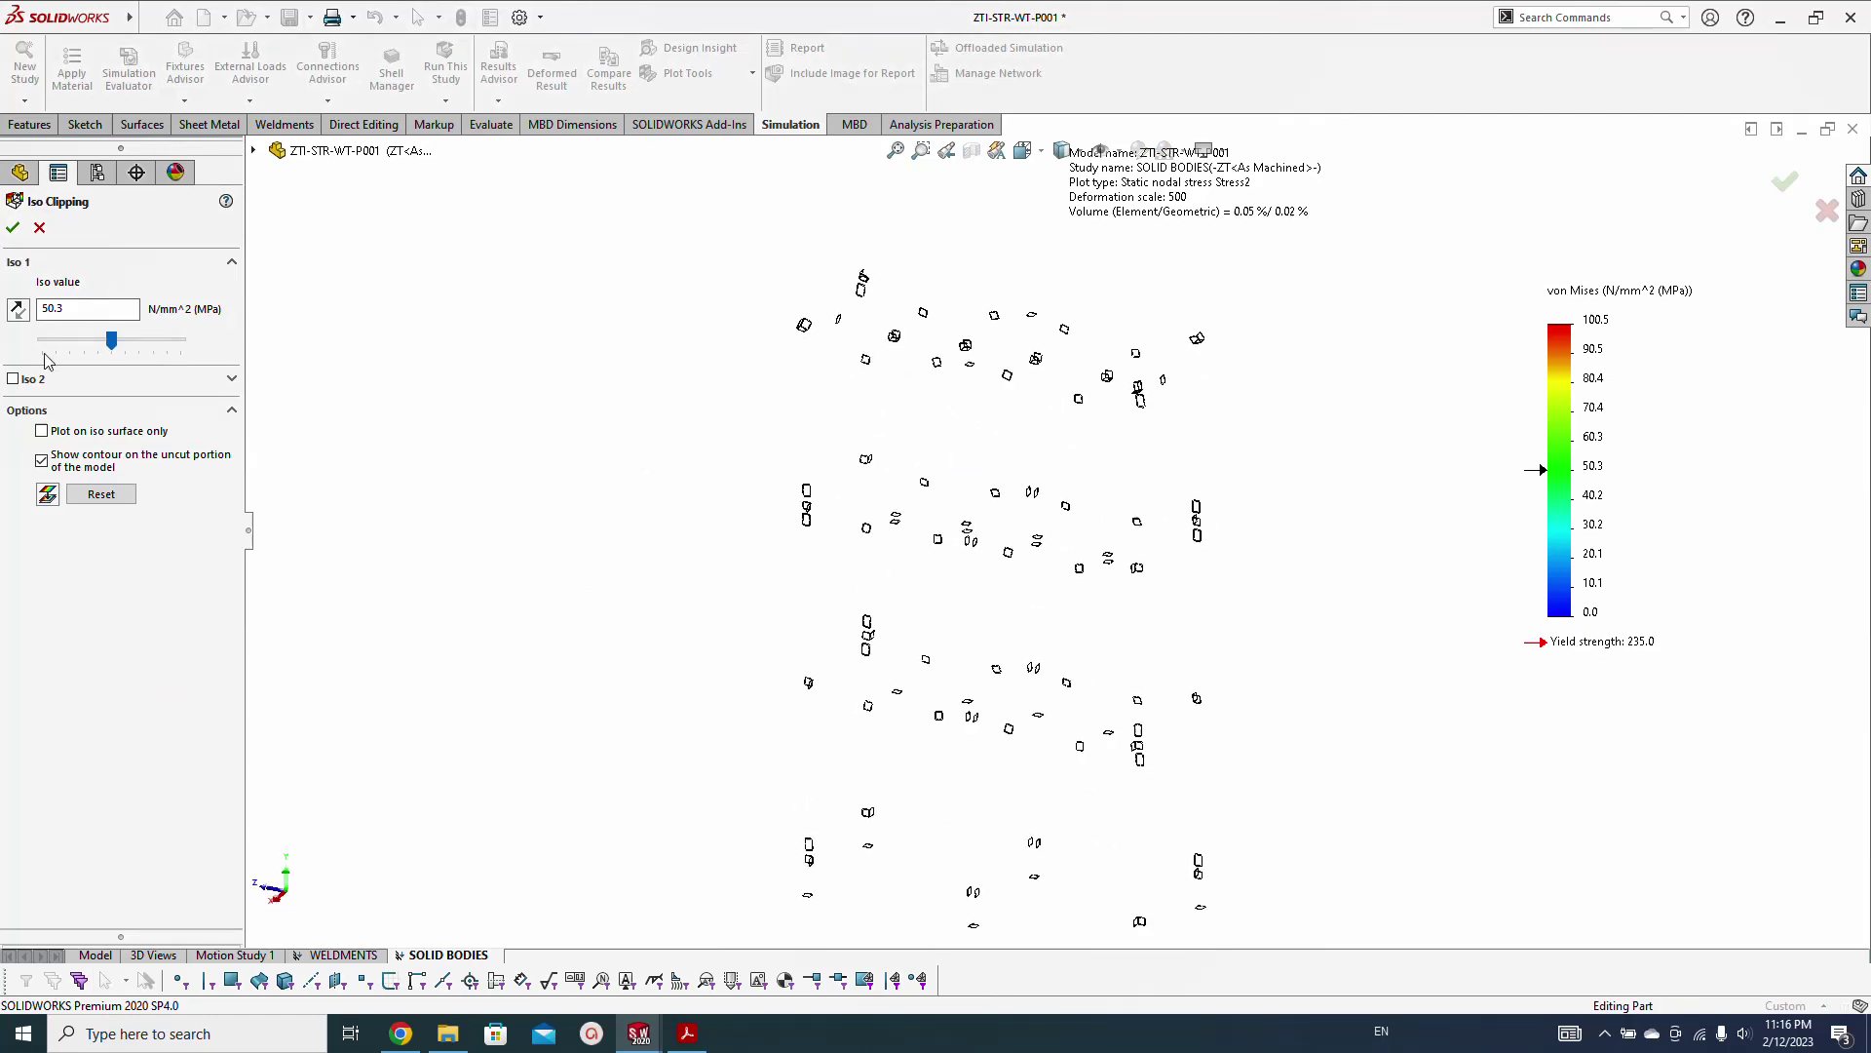
left_click(14, 381)
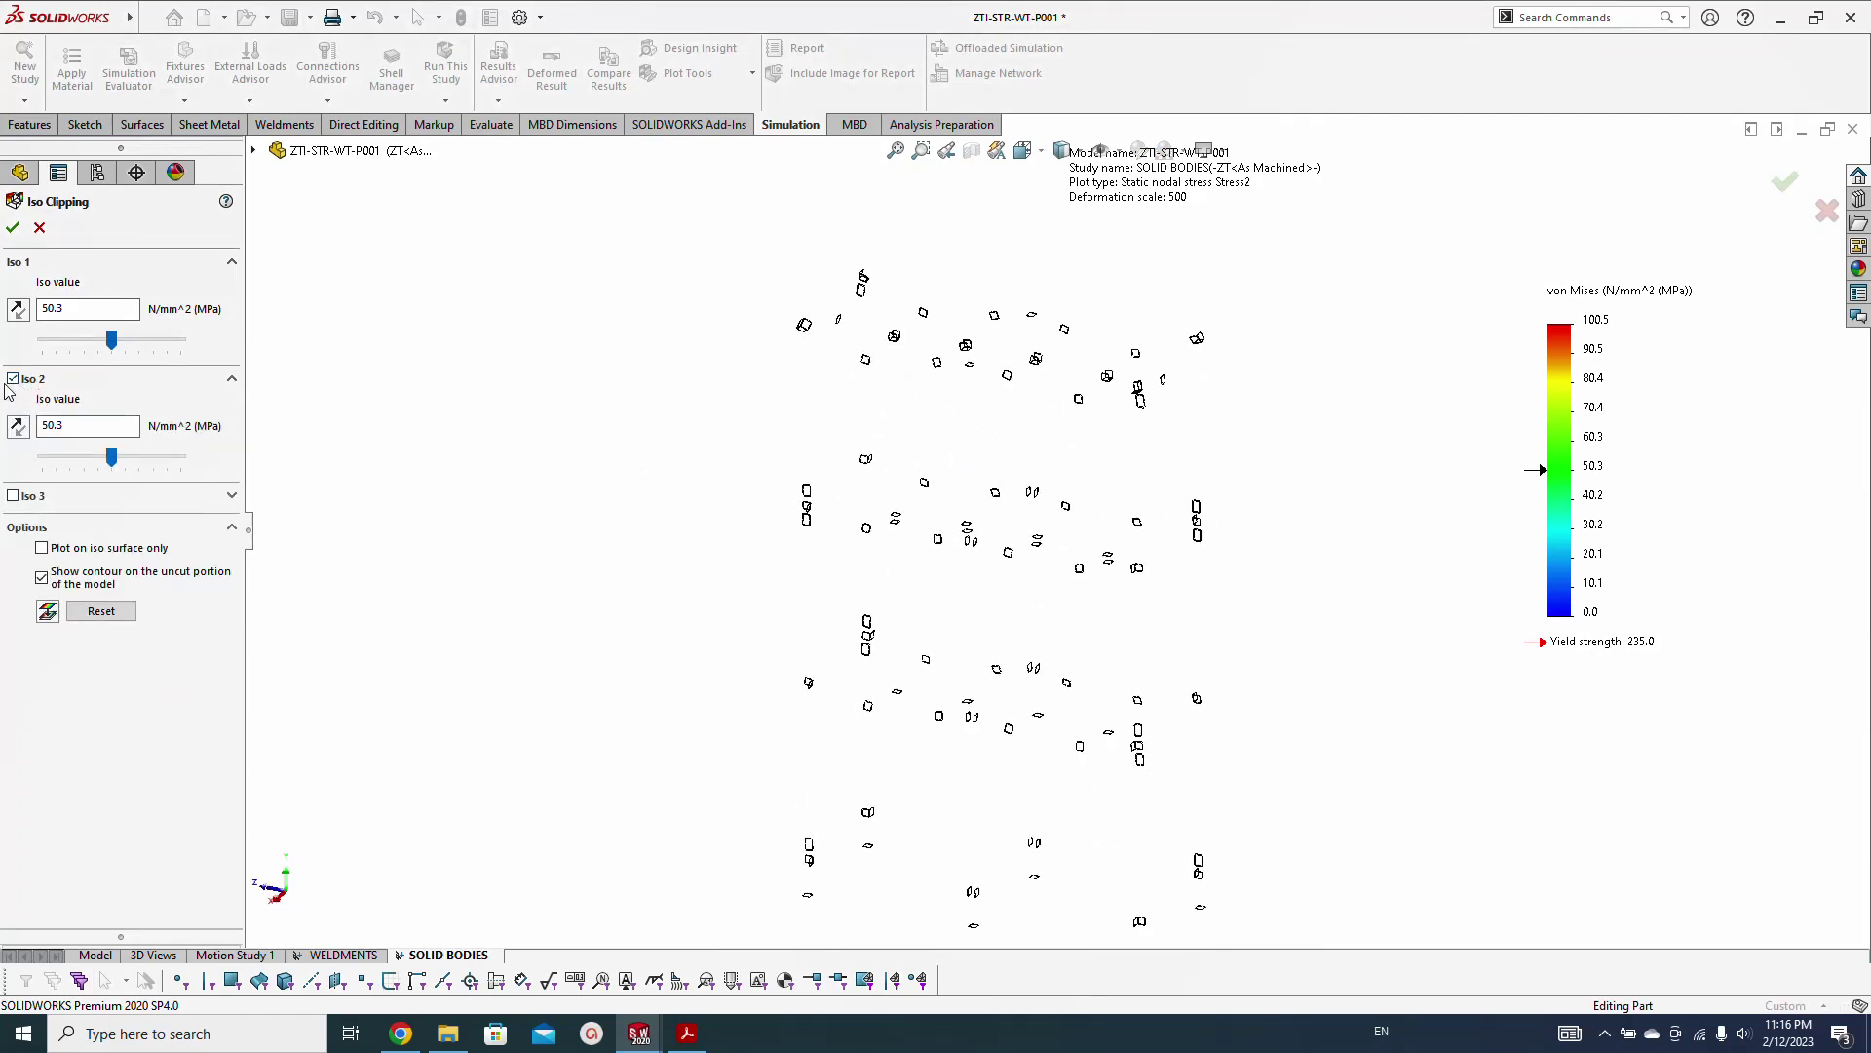
double_click(78, 426)
left_click(81, 314)
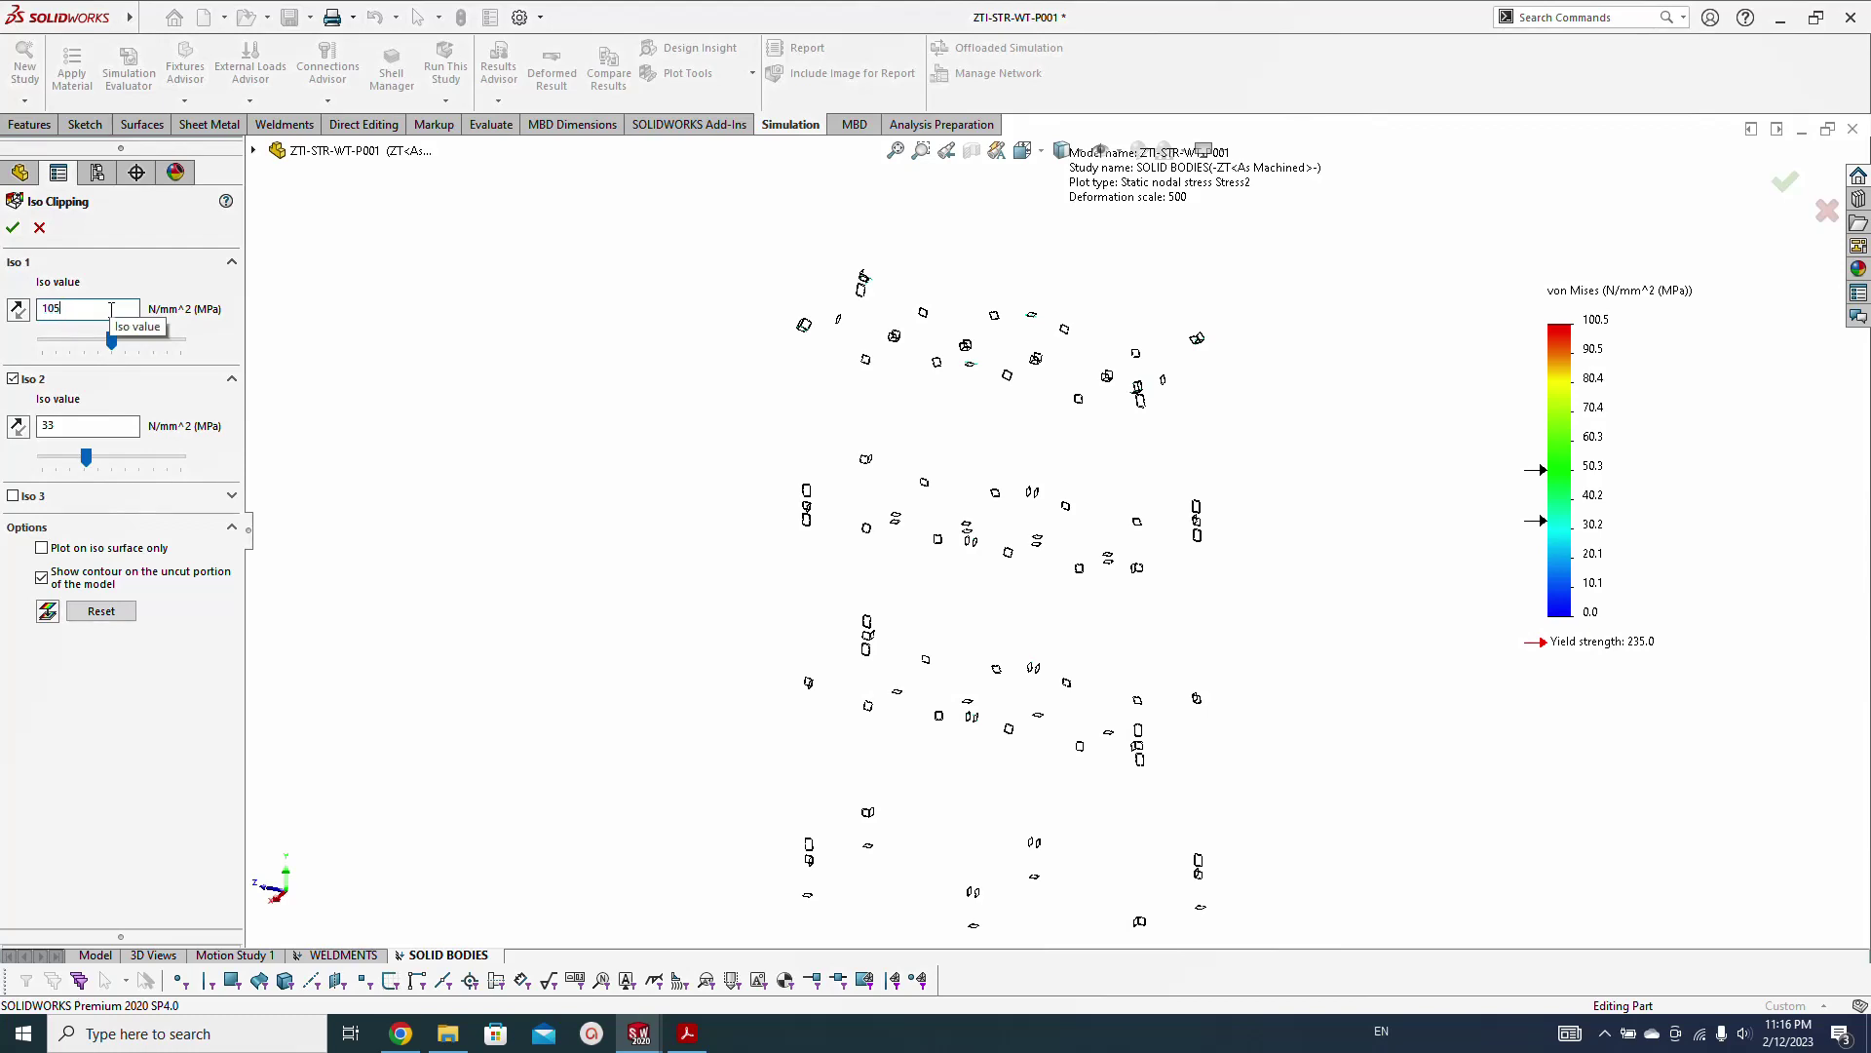
left_click(95, 424)
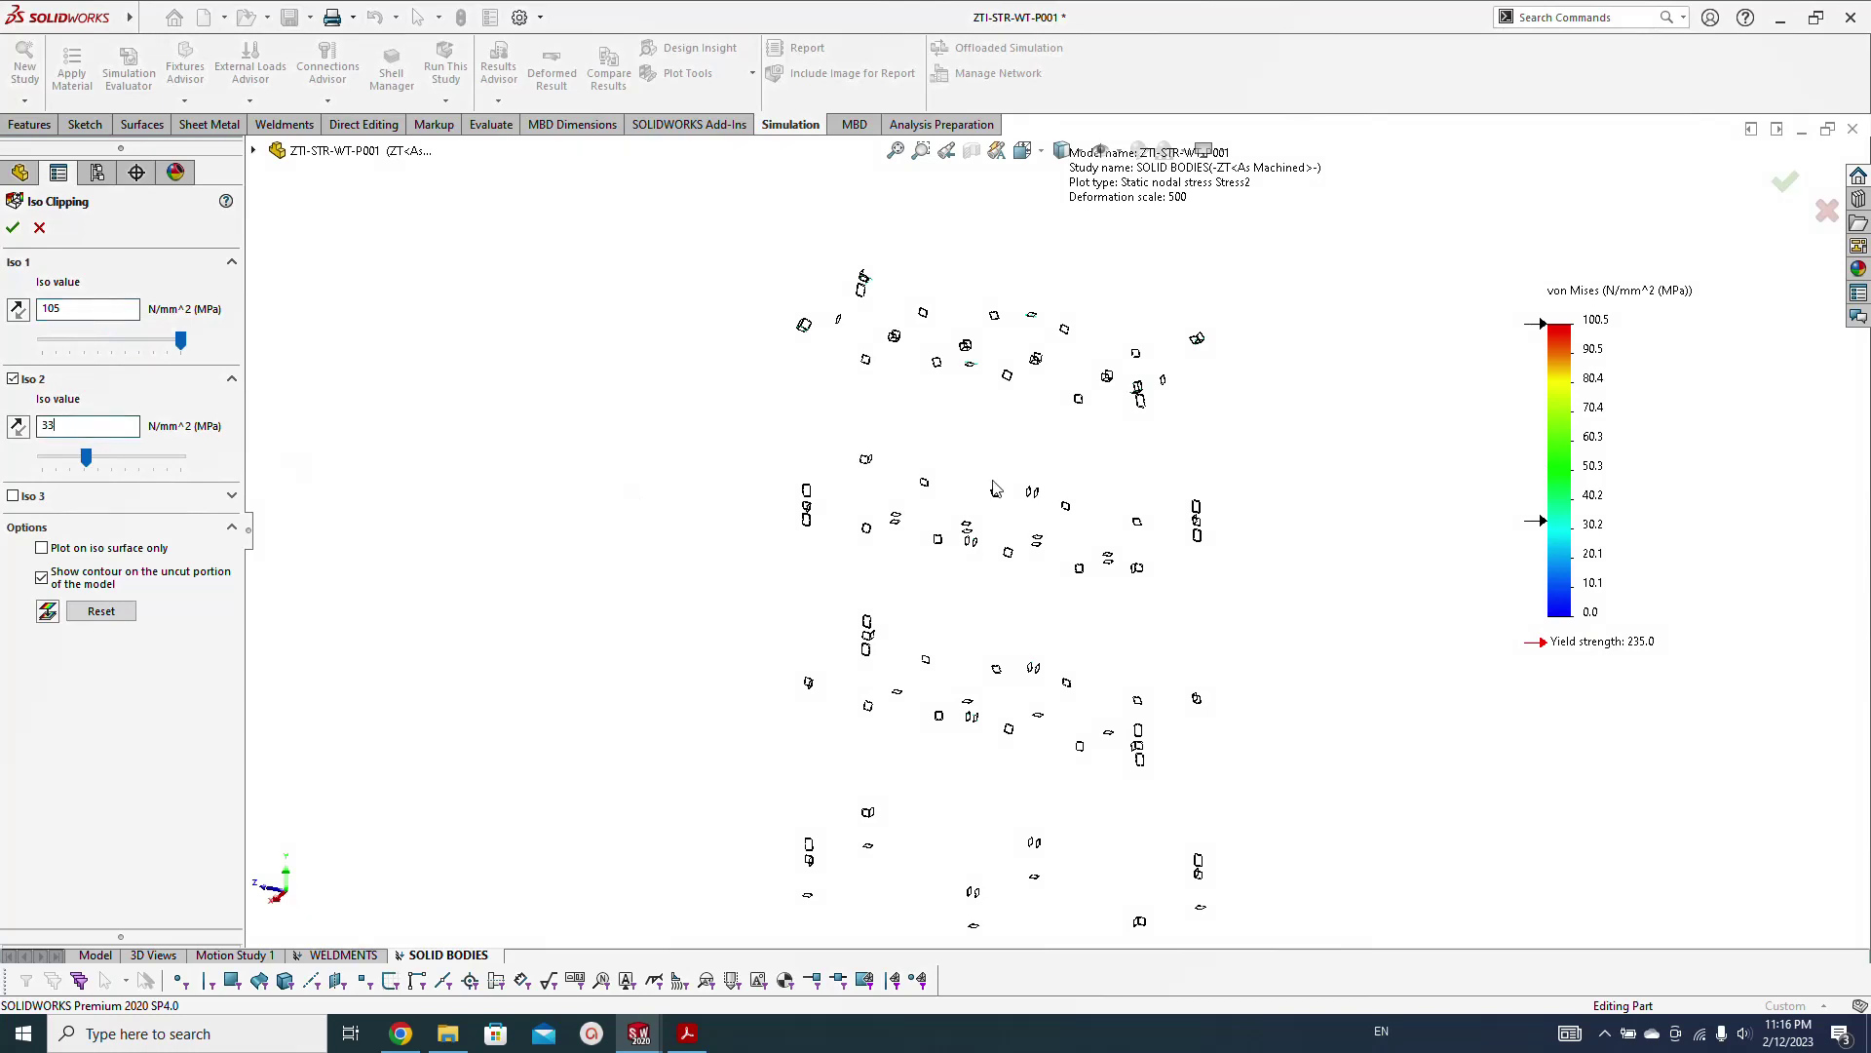
scroll(1119, 400, "down", 5)
scroll(1119, 506, "down", 8)
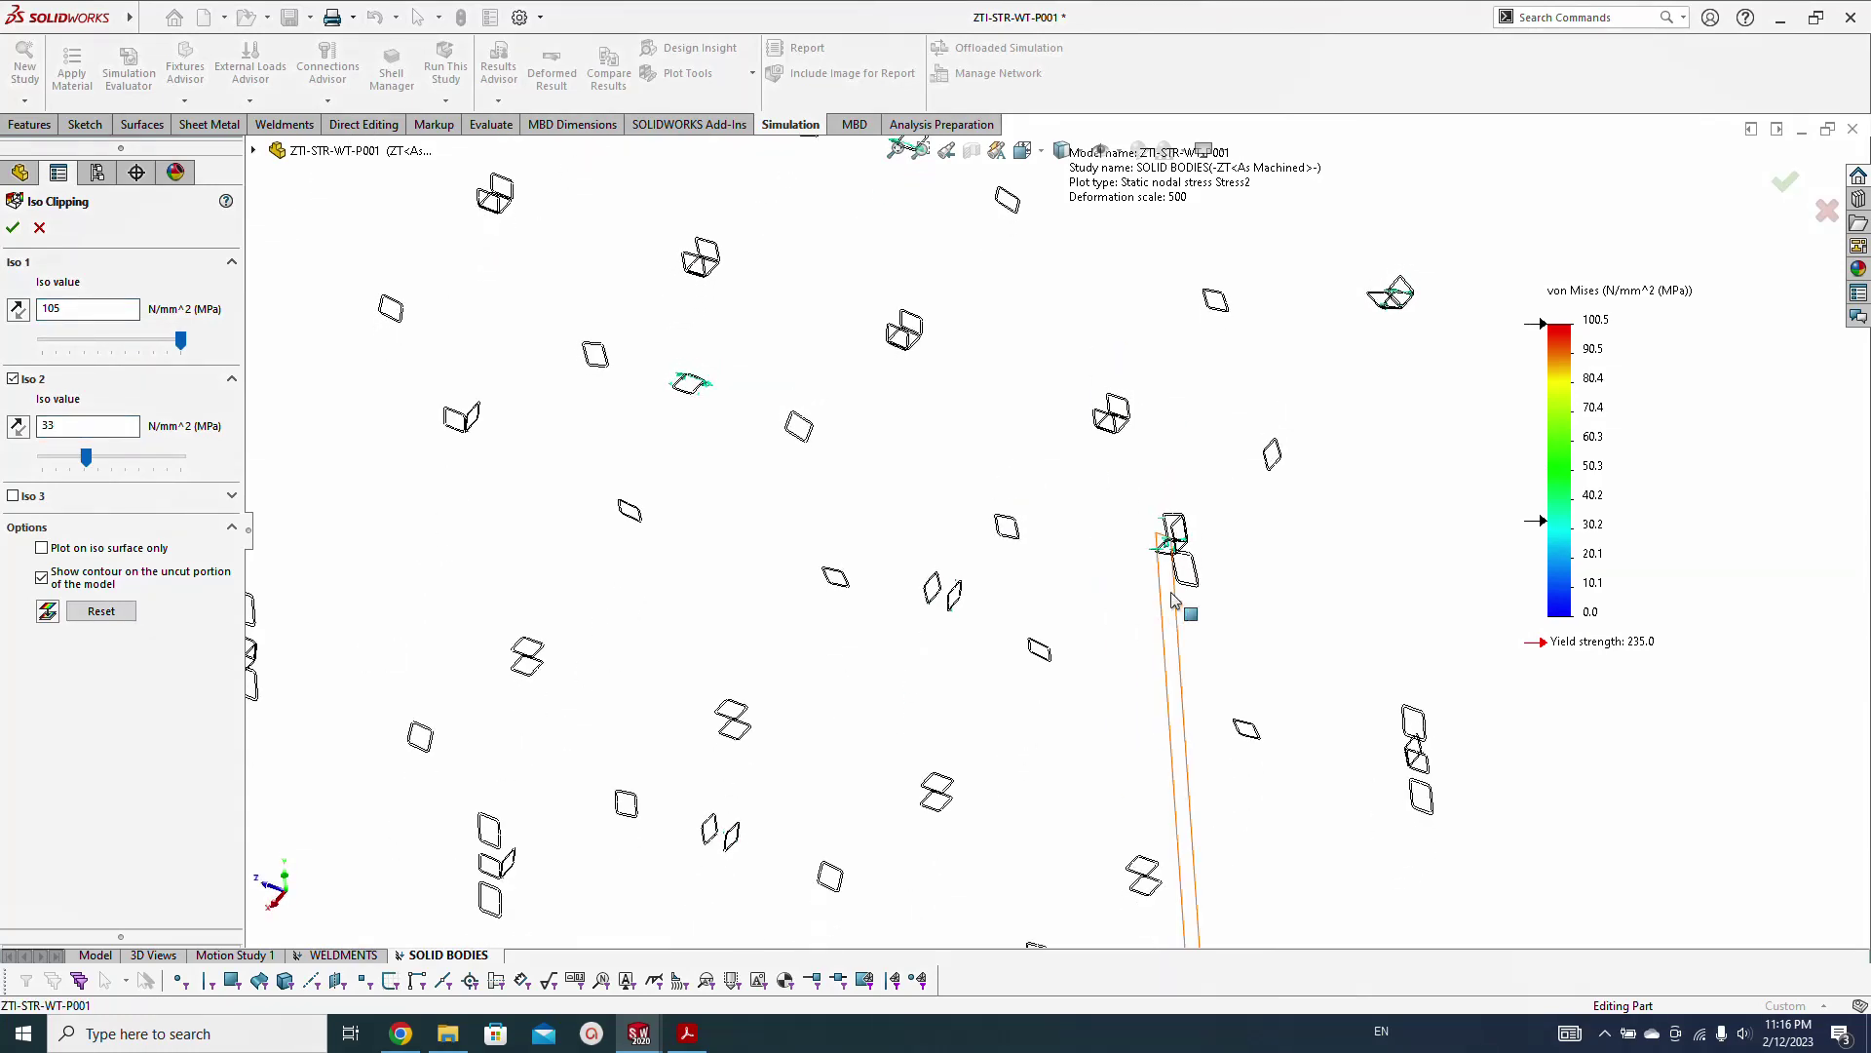
scroll(1090, 447, "down", 8)
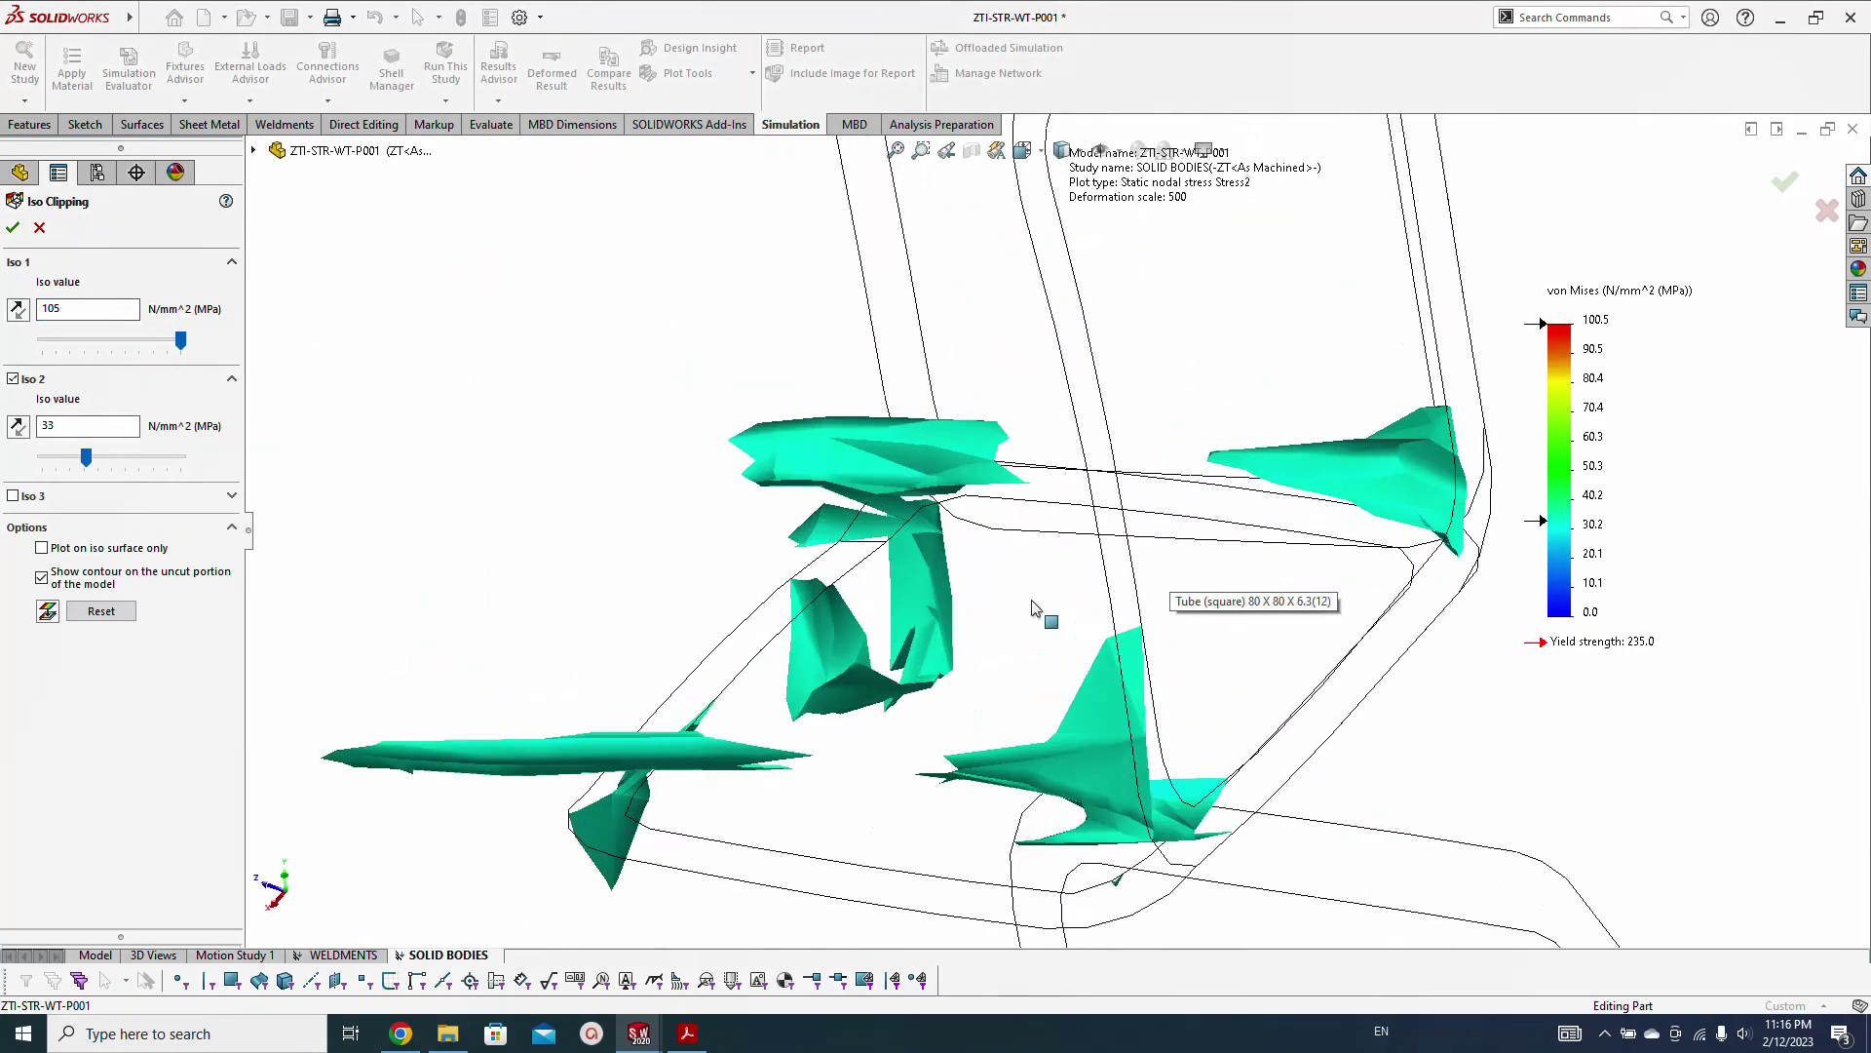
scroll(1101, 723, "up", 10)
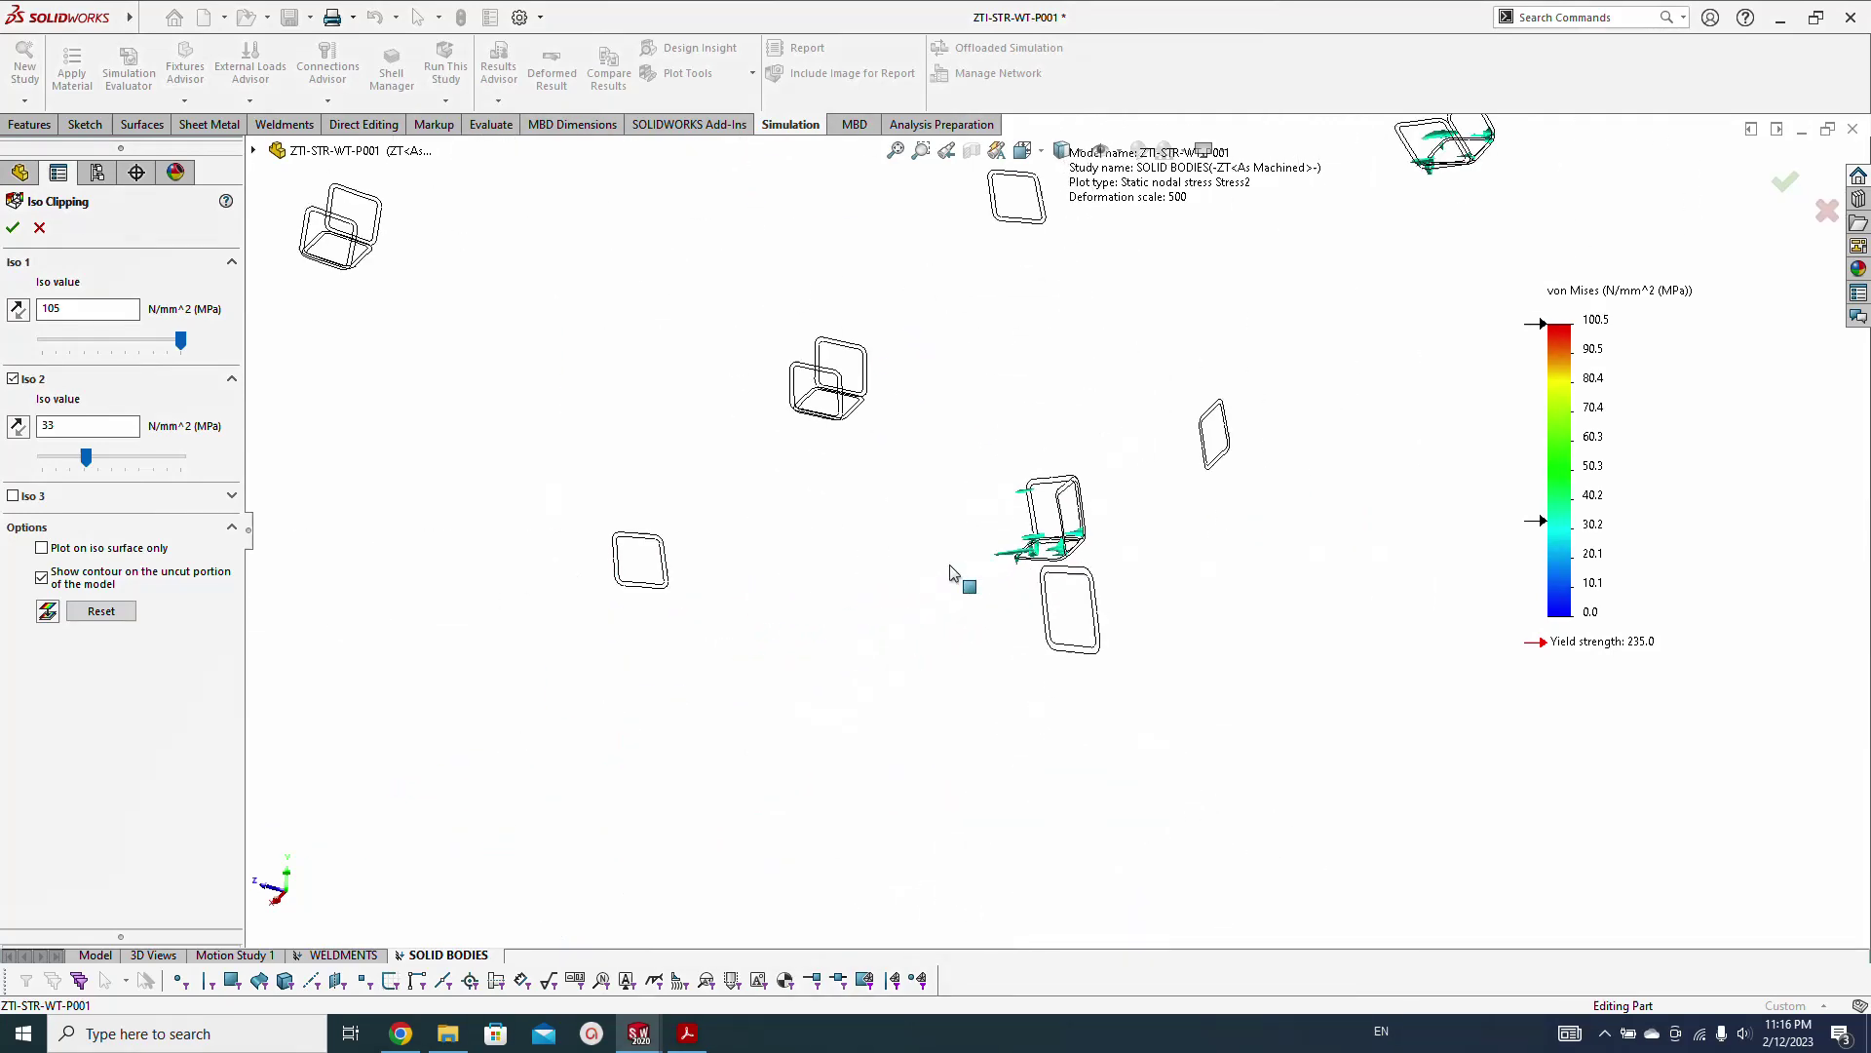
scroll(1133, 308, "down", 8)
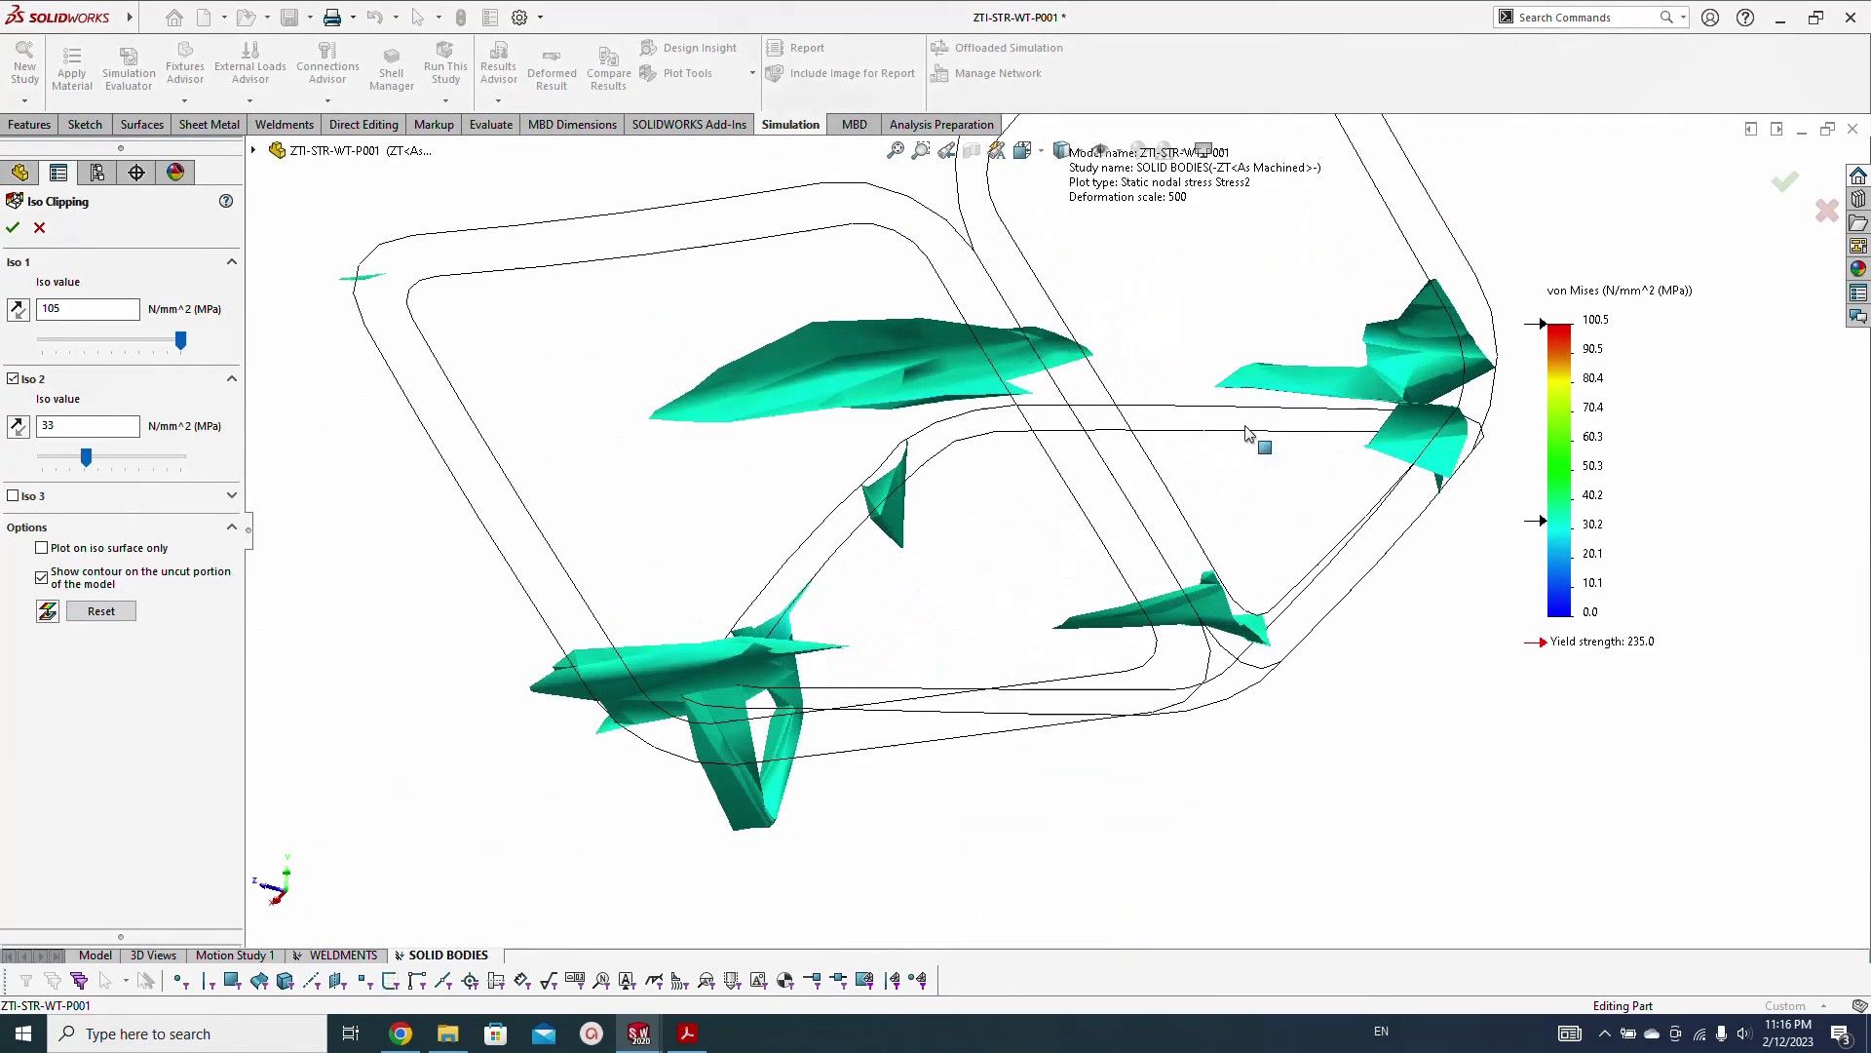
middle_click_drag(1254, 430, 1187, 545)
scroll(1047, 565, "up", 10)
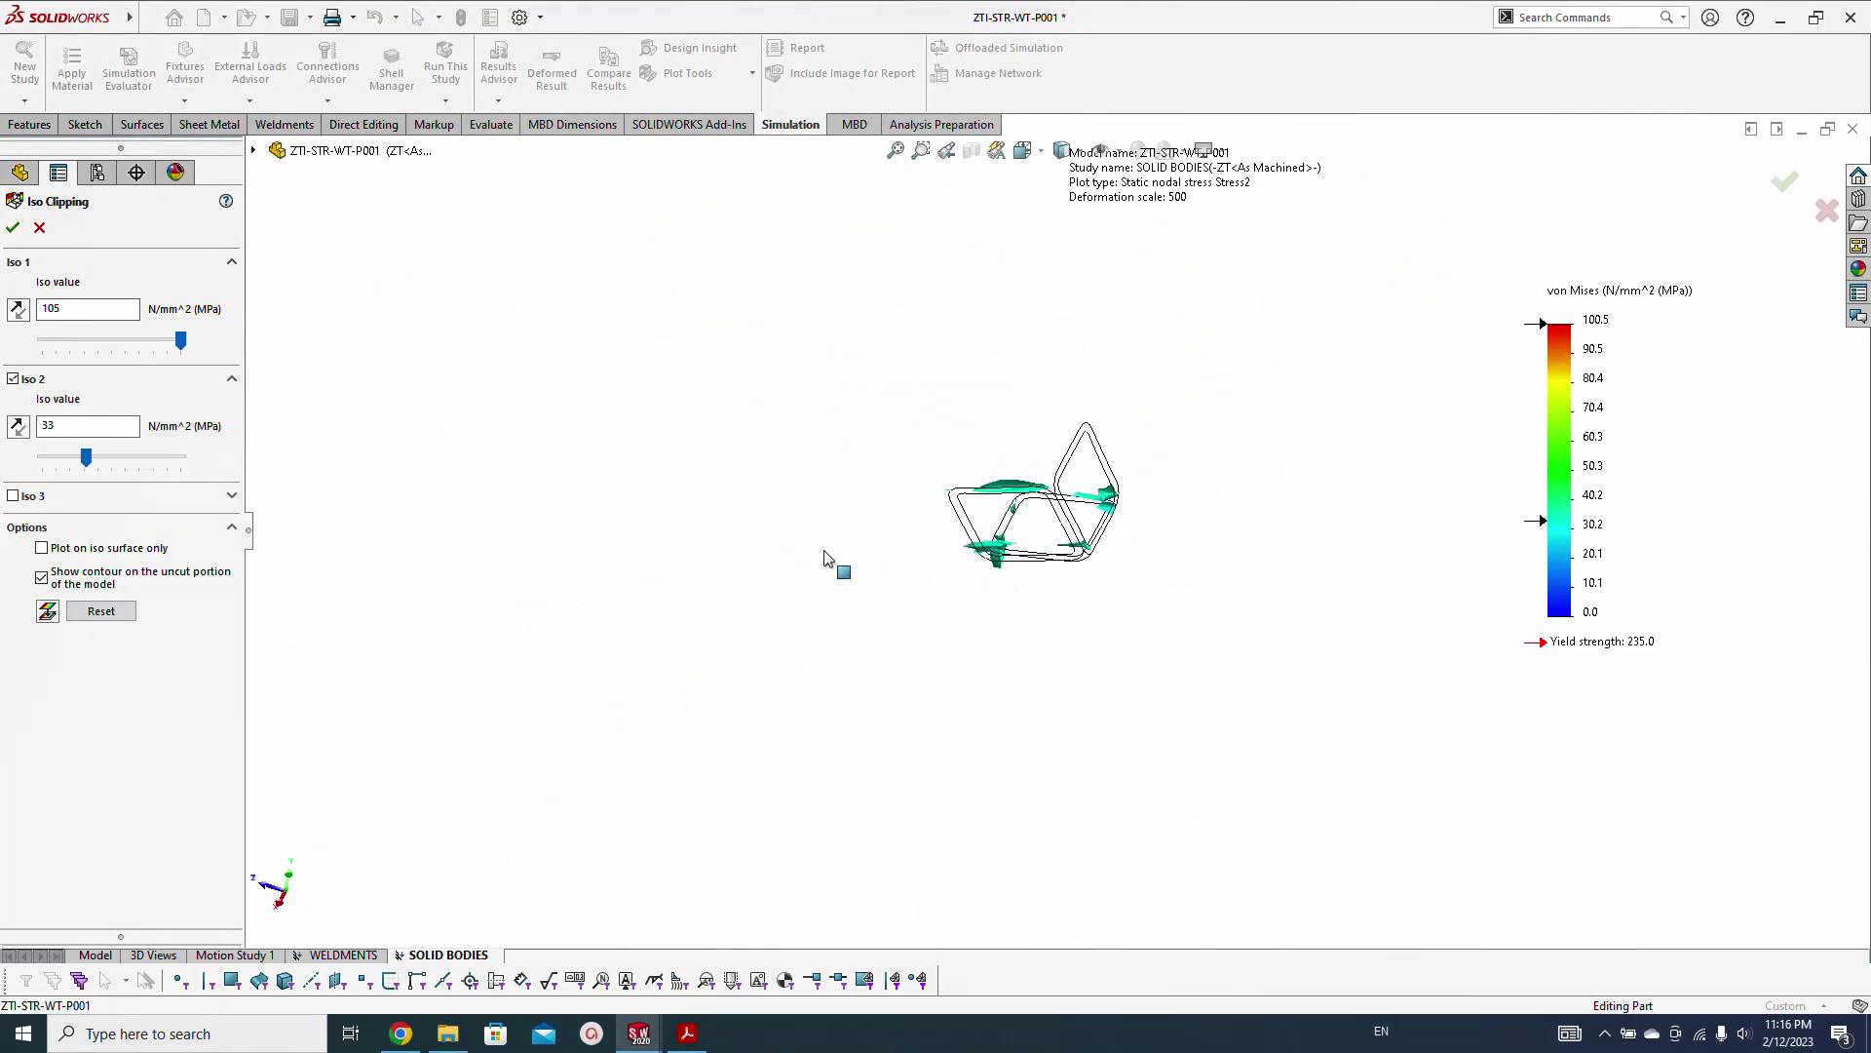
scroll(751, 541, "down", 10)
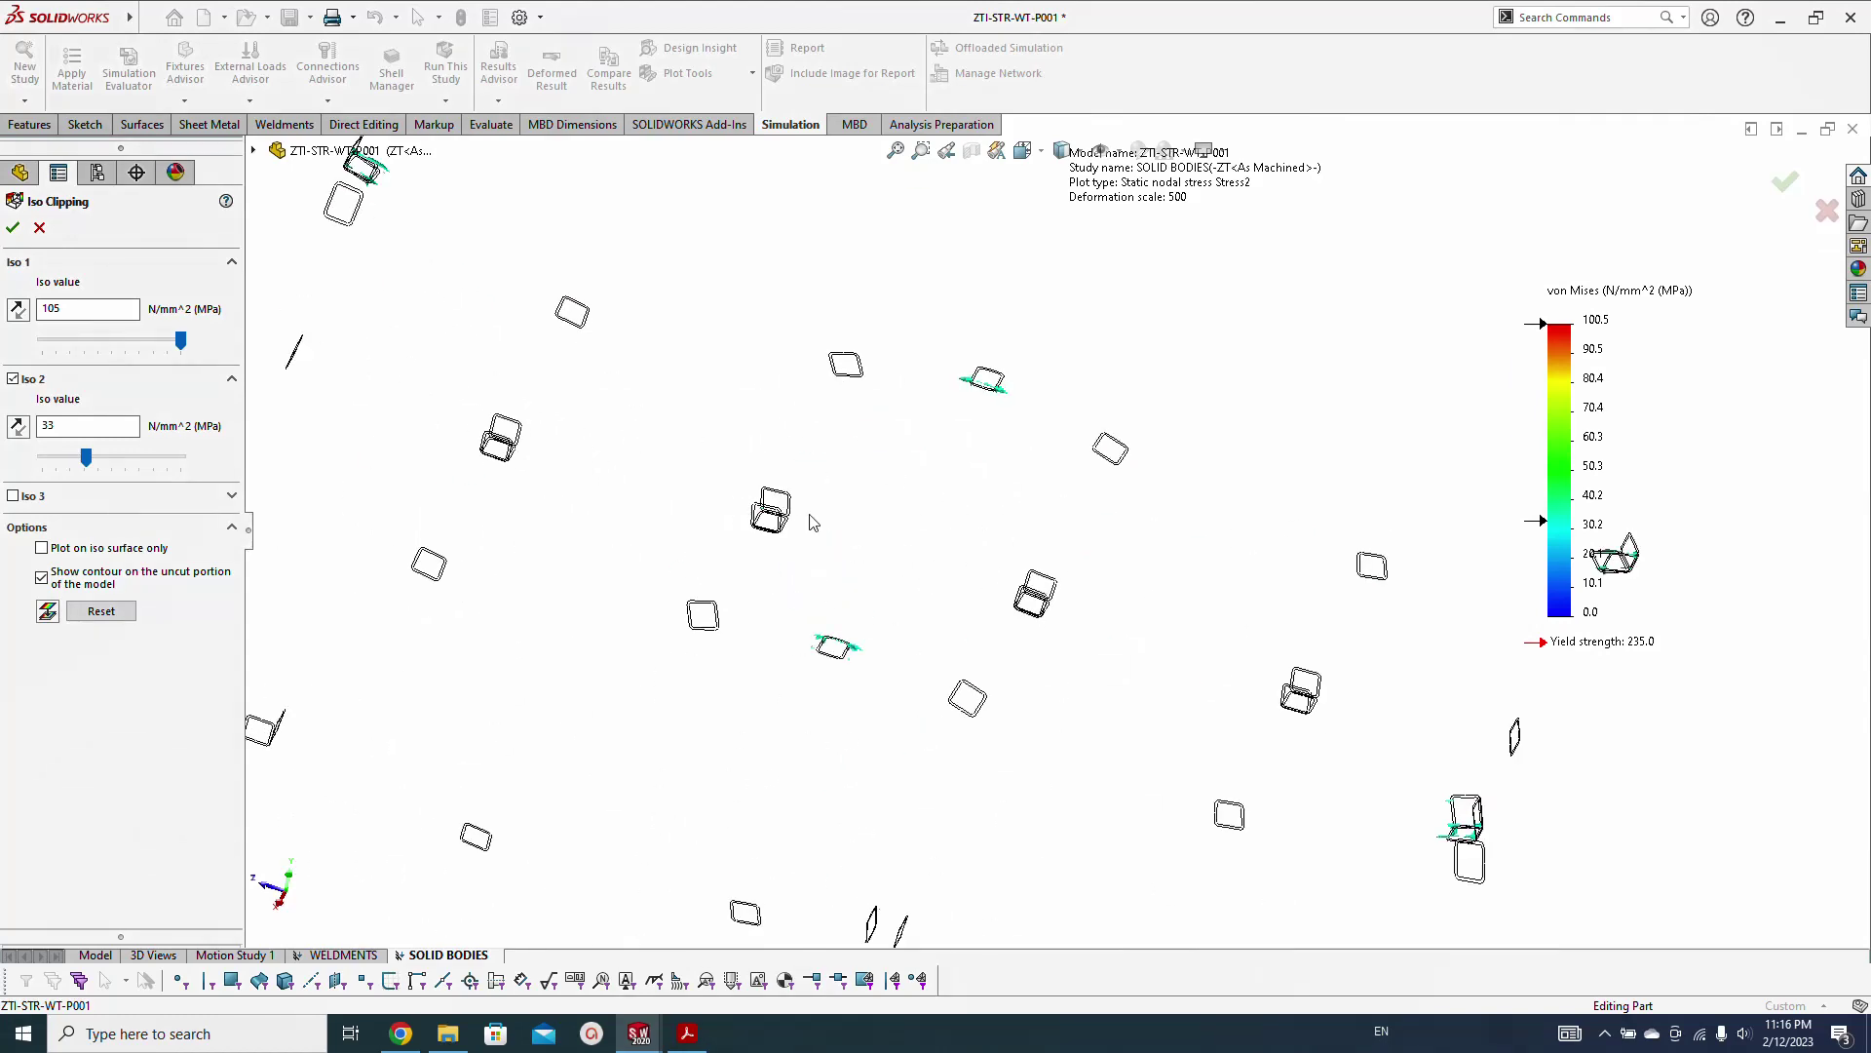
scroll(1199, 668, "up", 6)
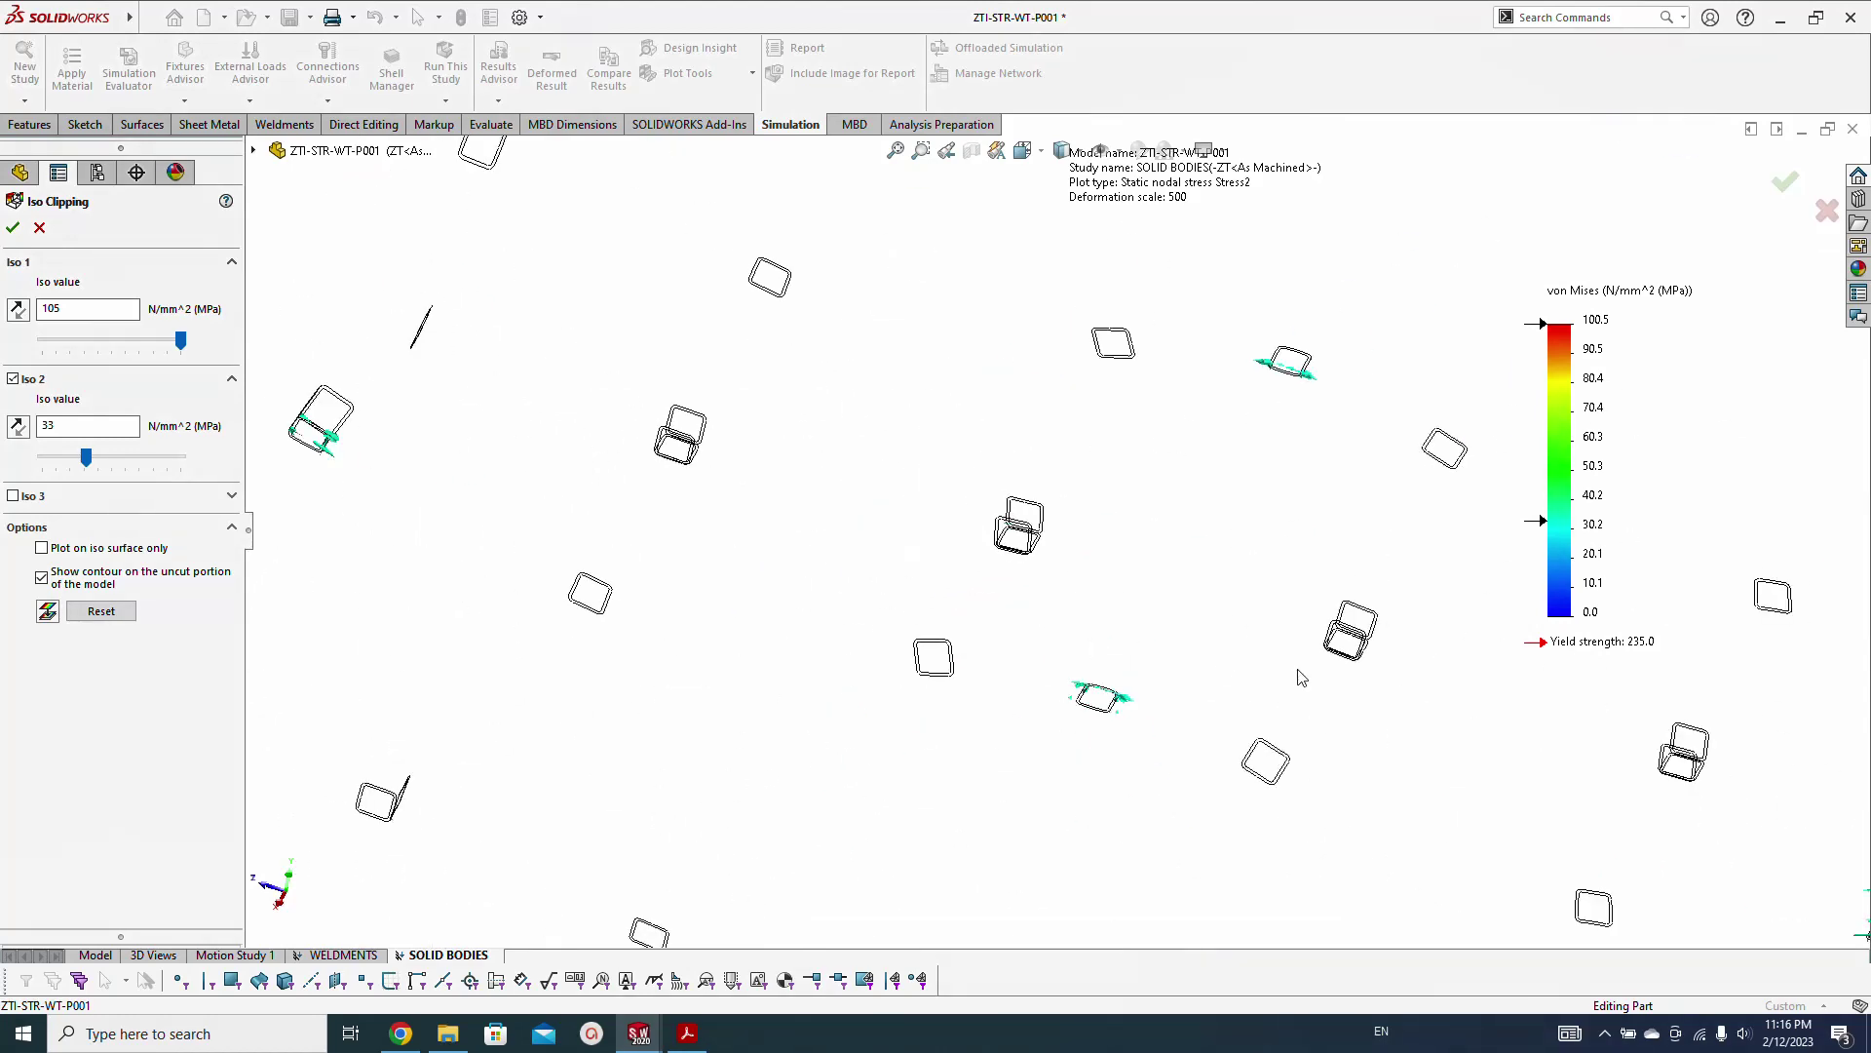
scroll(1053, 697, "down", 10)
middle_click_drag(835, 606, 1036, 642)
scroll(1036, 642, "up", 10)
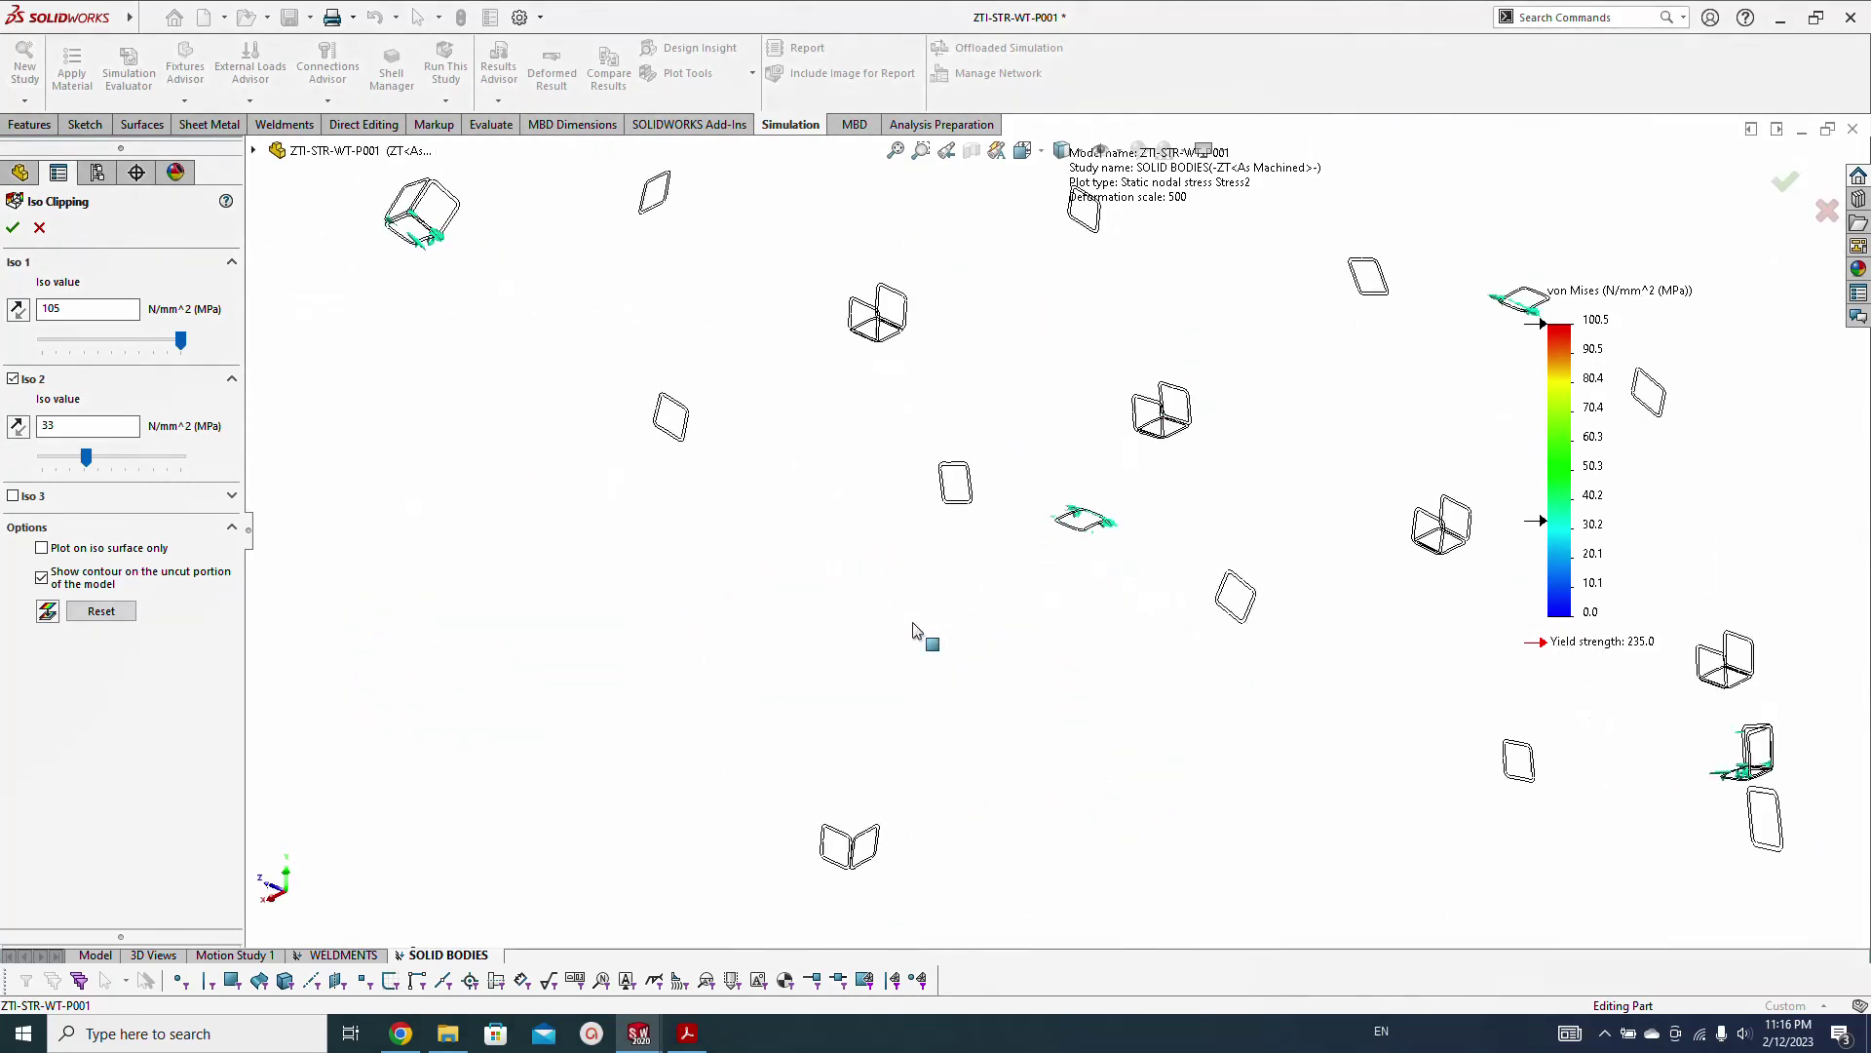
scroll(994, 375, "down", 10)
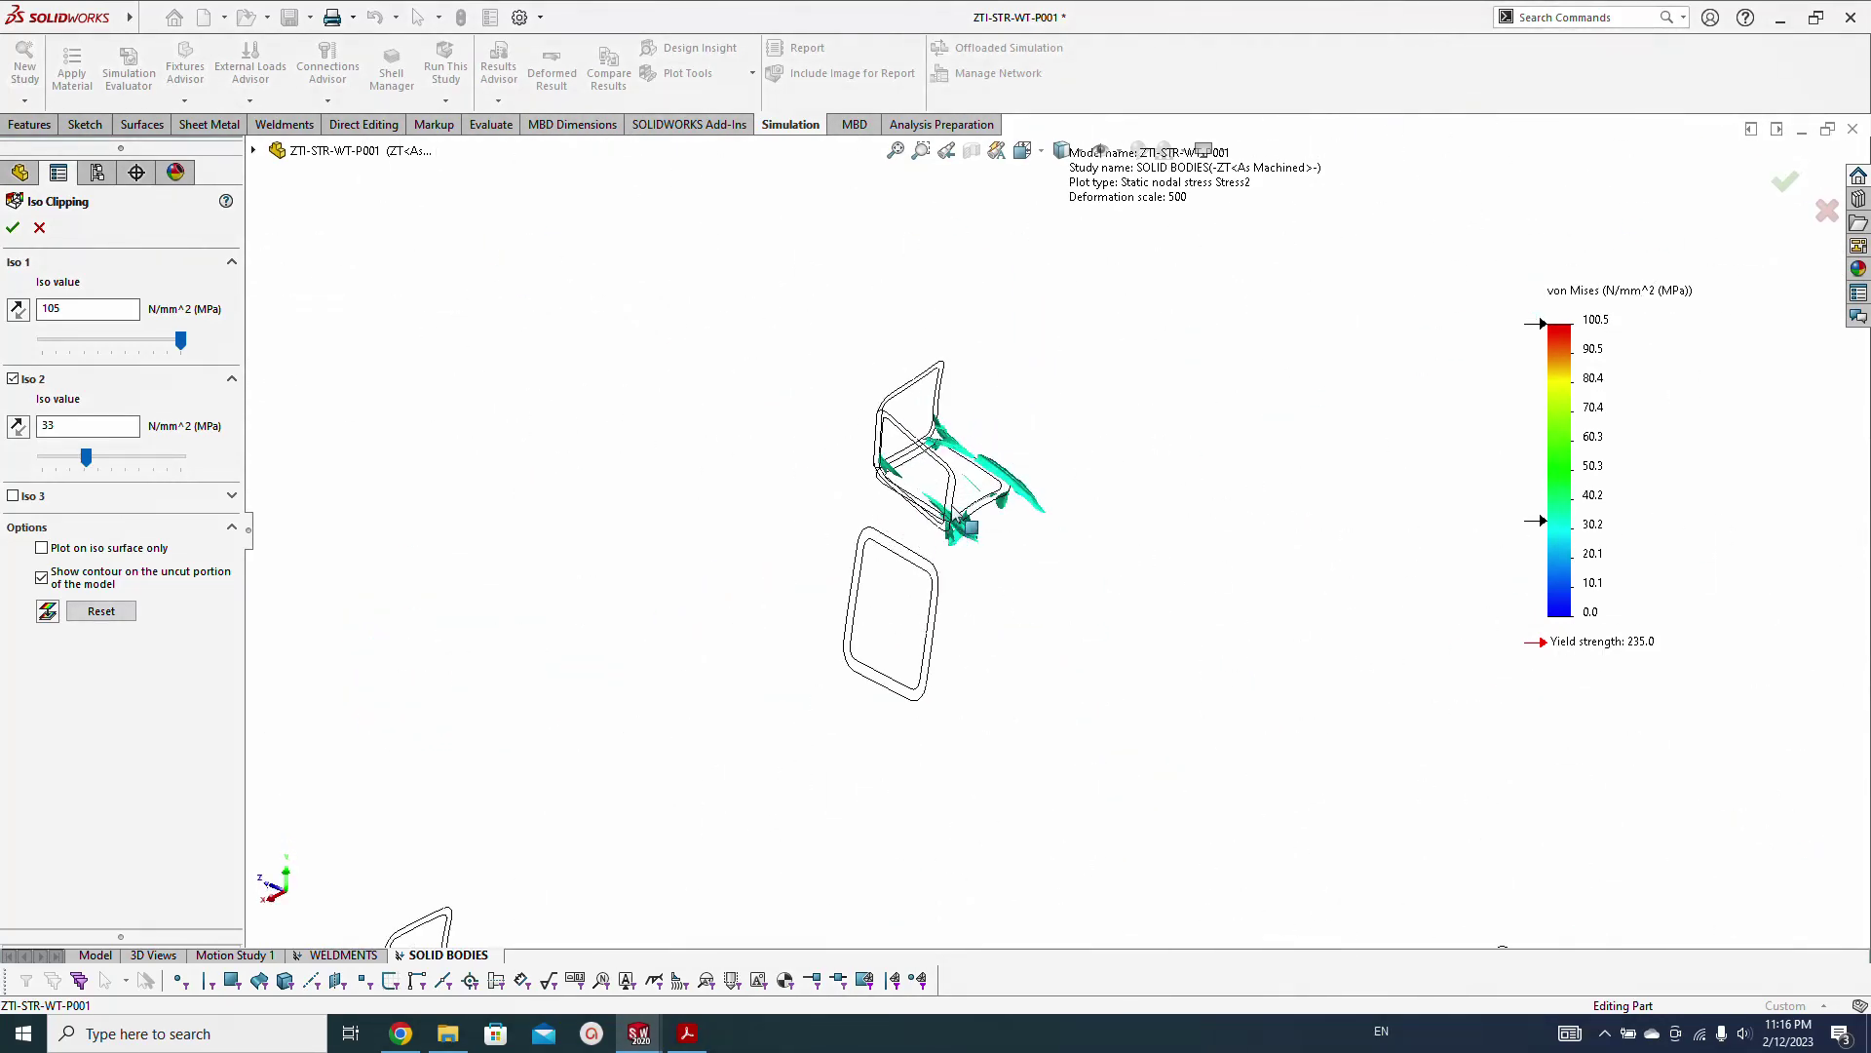
scroll(1111, 632, "up", 10)
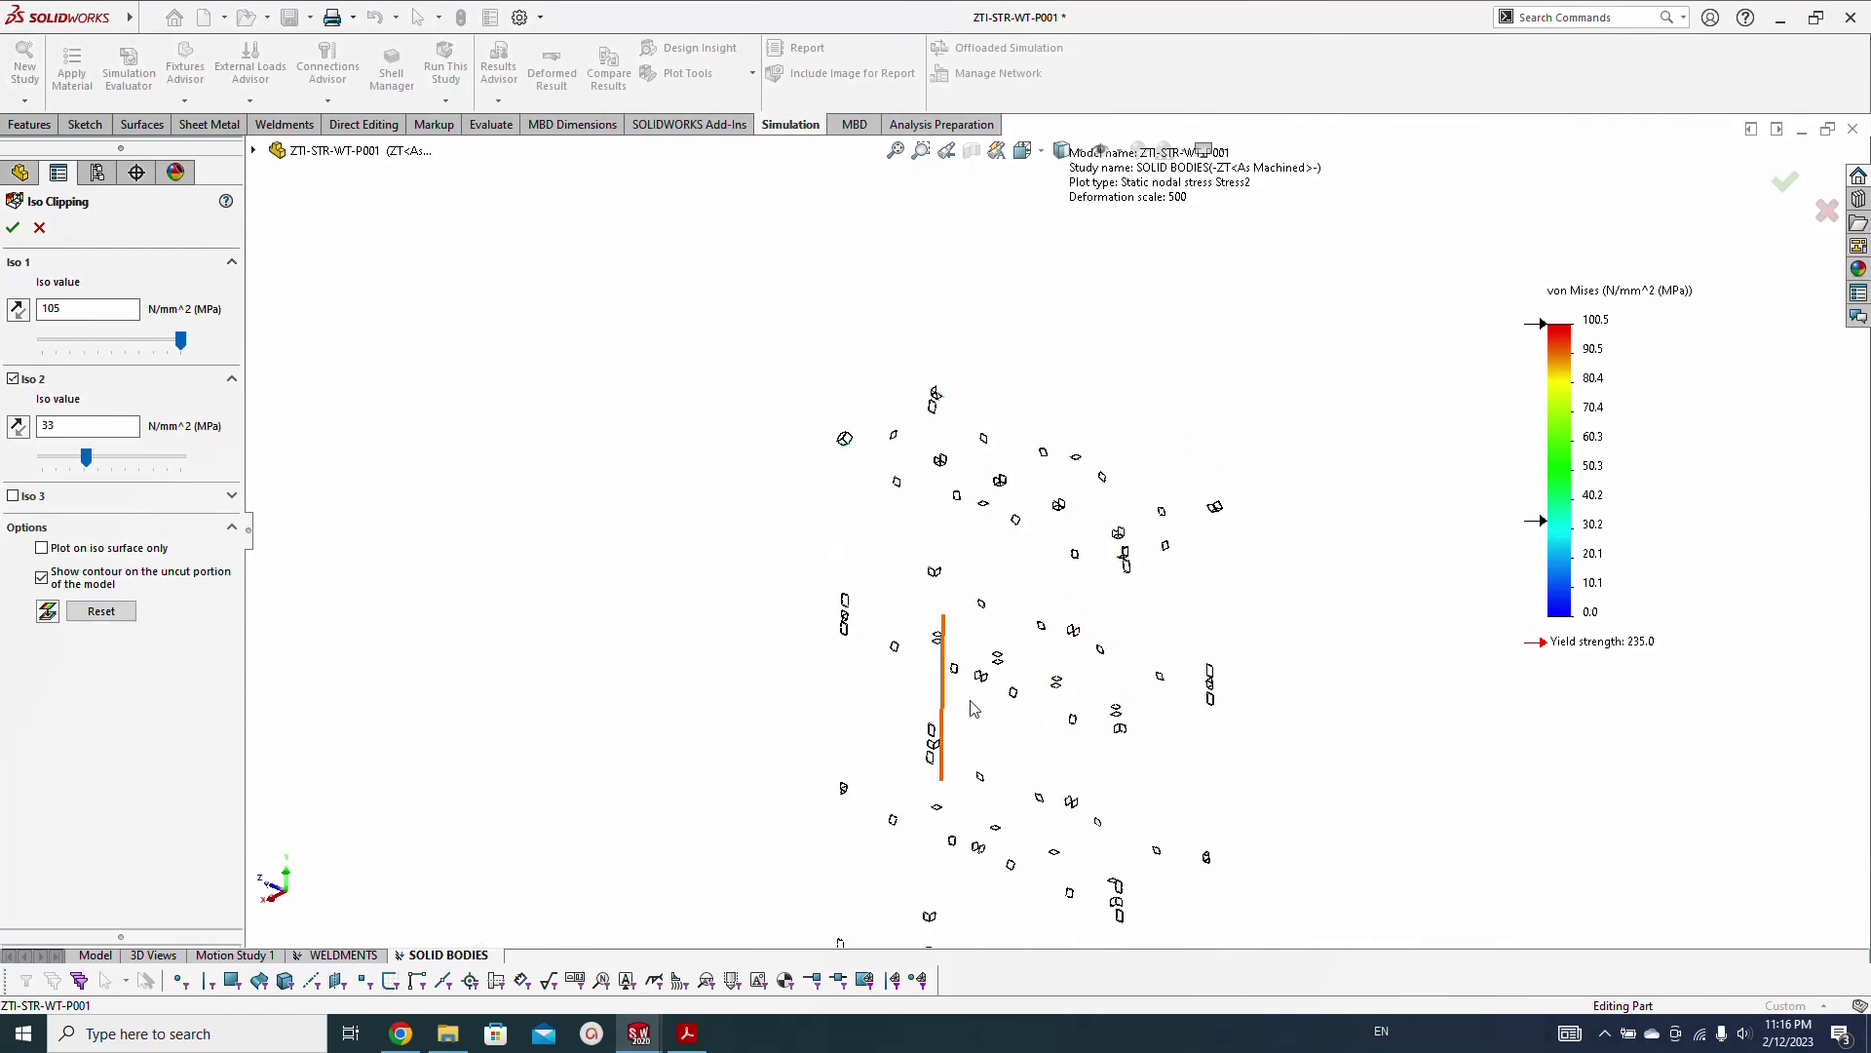
scroll(944, 585, "up", 3)
scroll(945, 568, "down", 4)
scroll(944, 569, "down", 8)
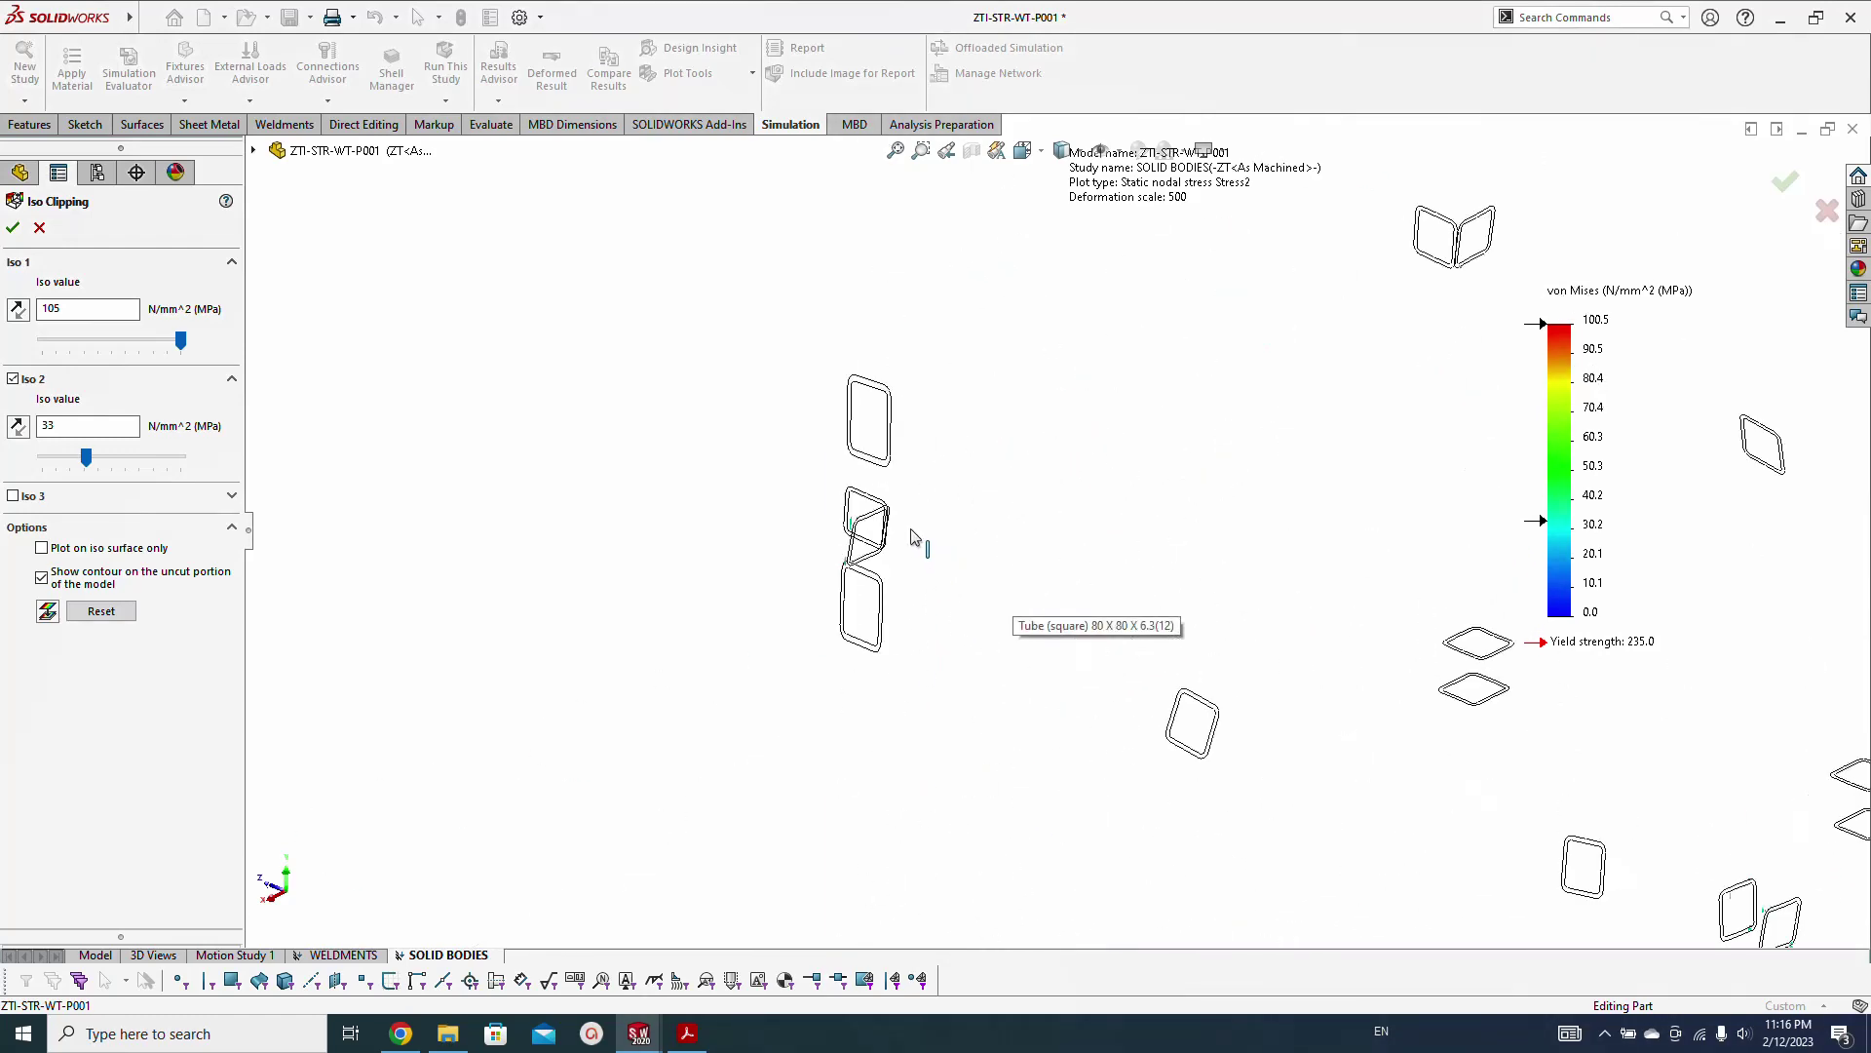
scroll(1280, 659, "up", 8)
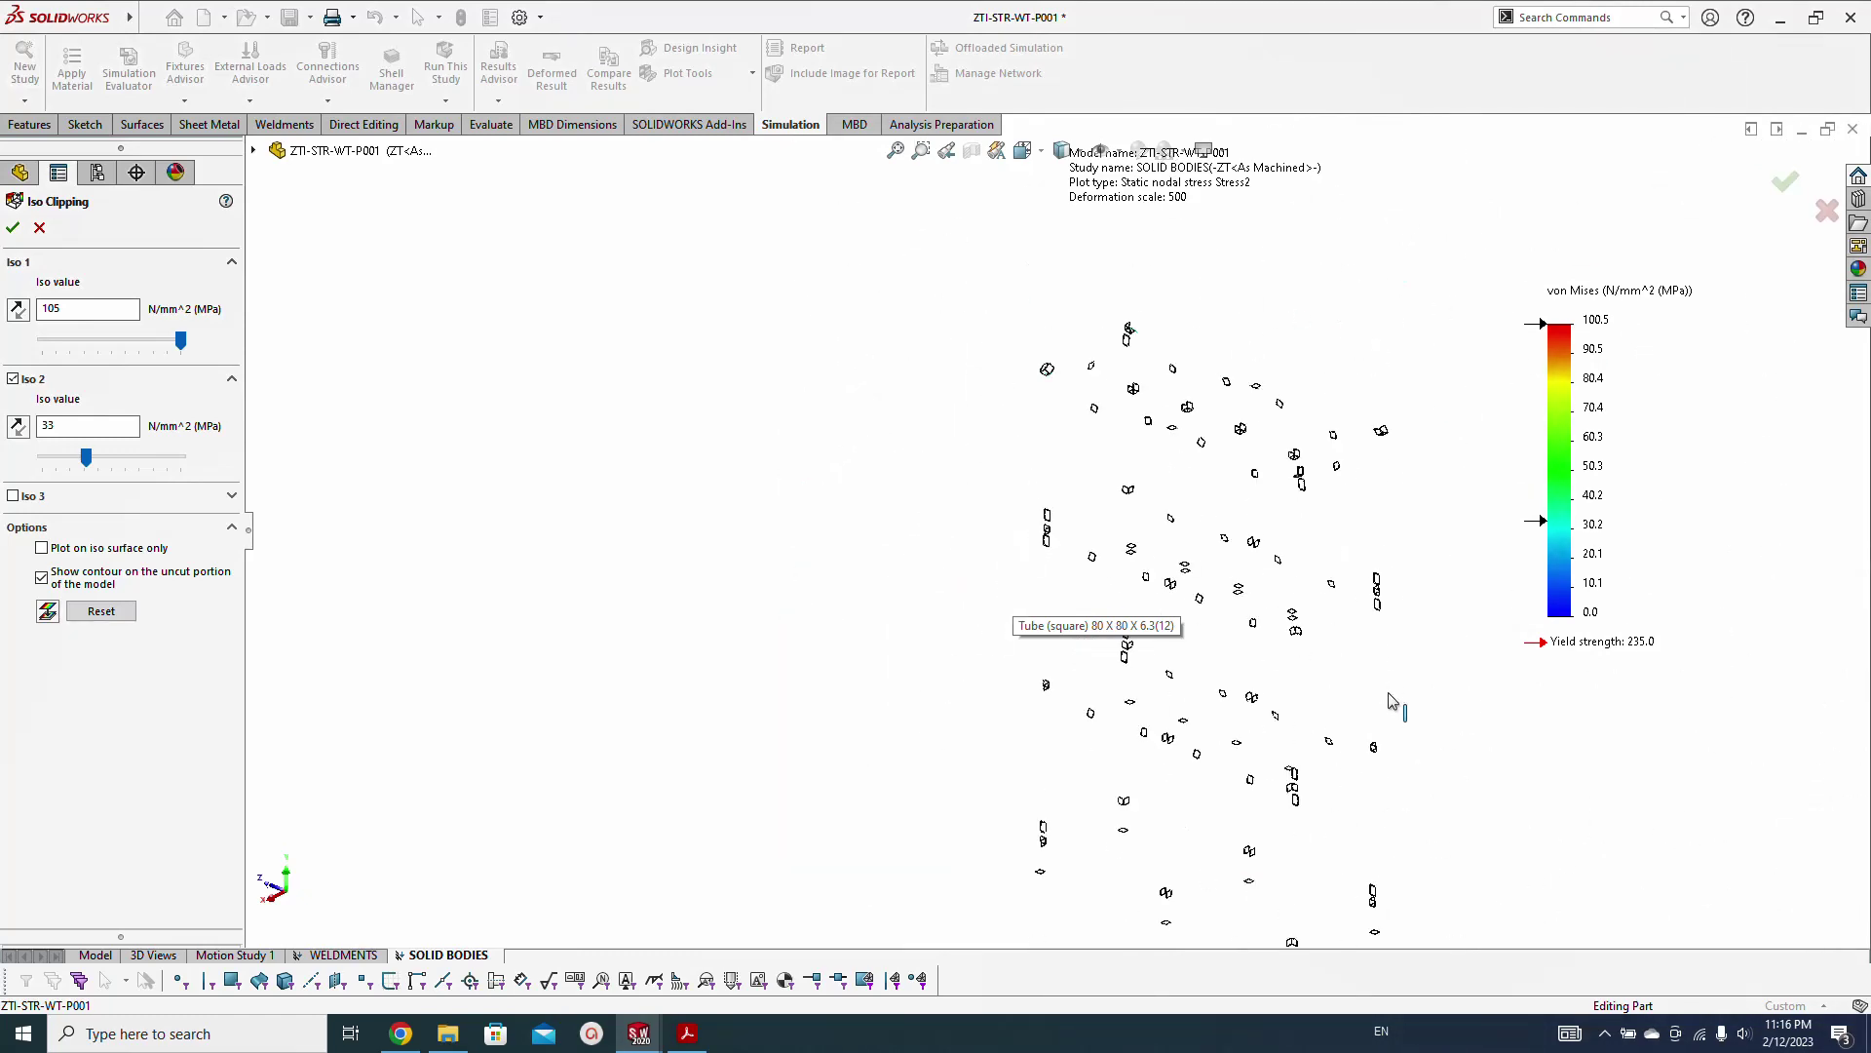
Change the second iso value to 50 MPa and inspect the clipped surfaces
double_click(84, 421)
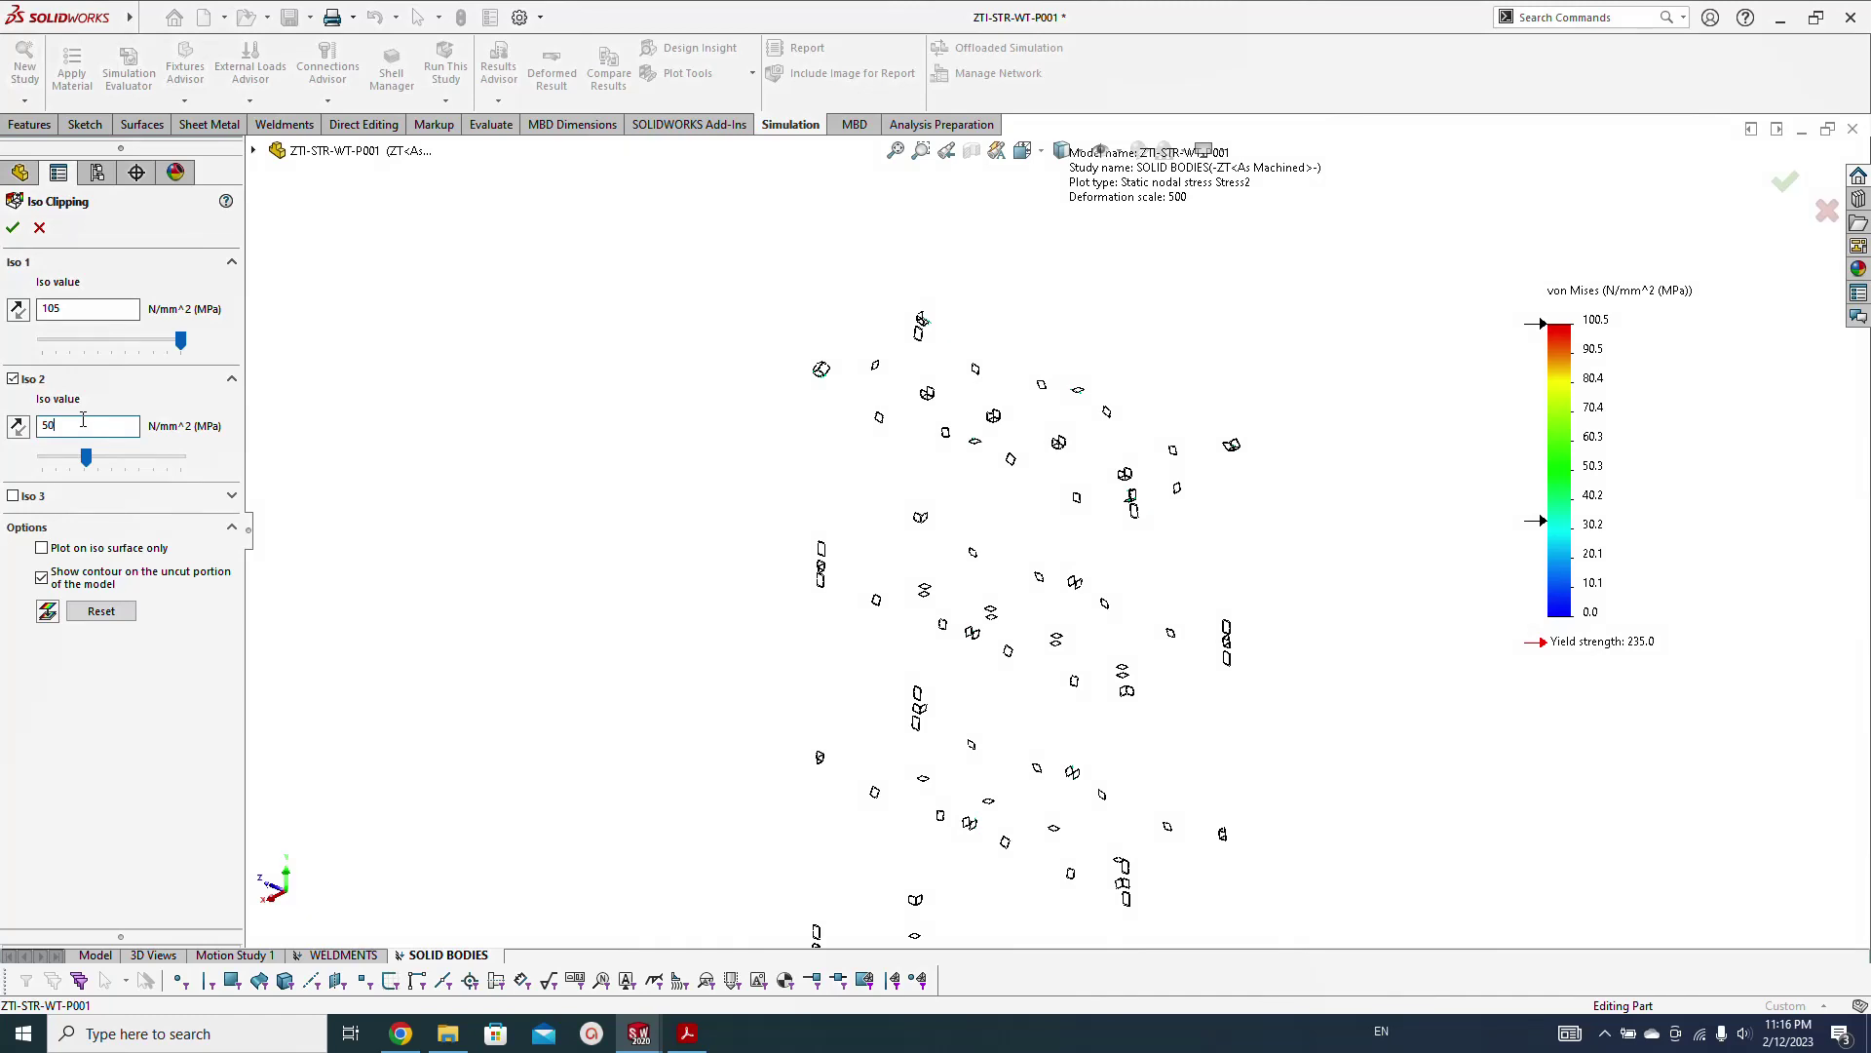
type("50")
key("Return")
scroll(1153, 461, "down", 8)
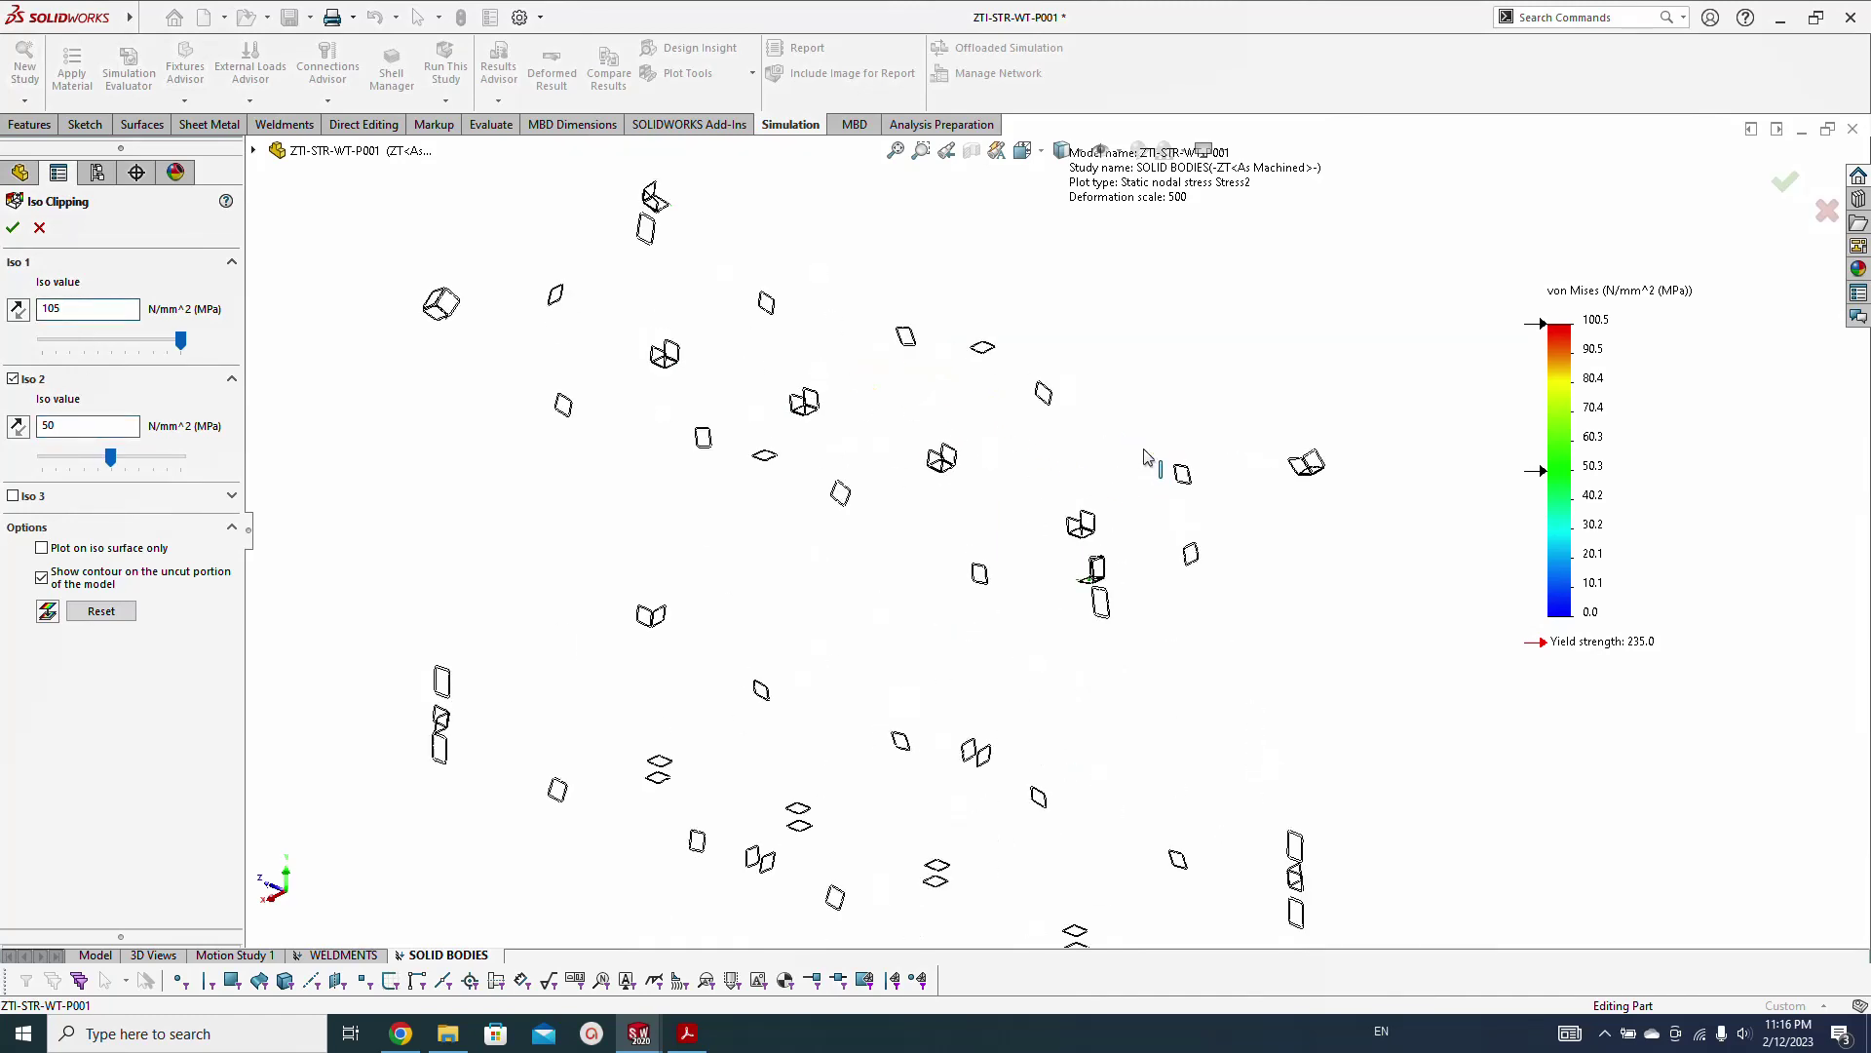
scroll(1286, 502, "down", 5)
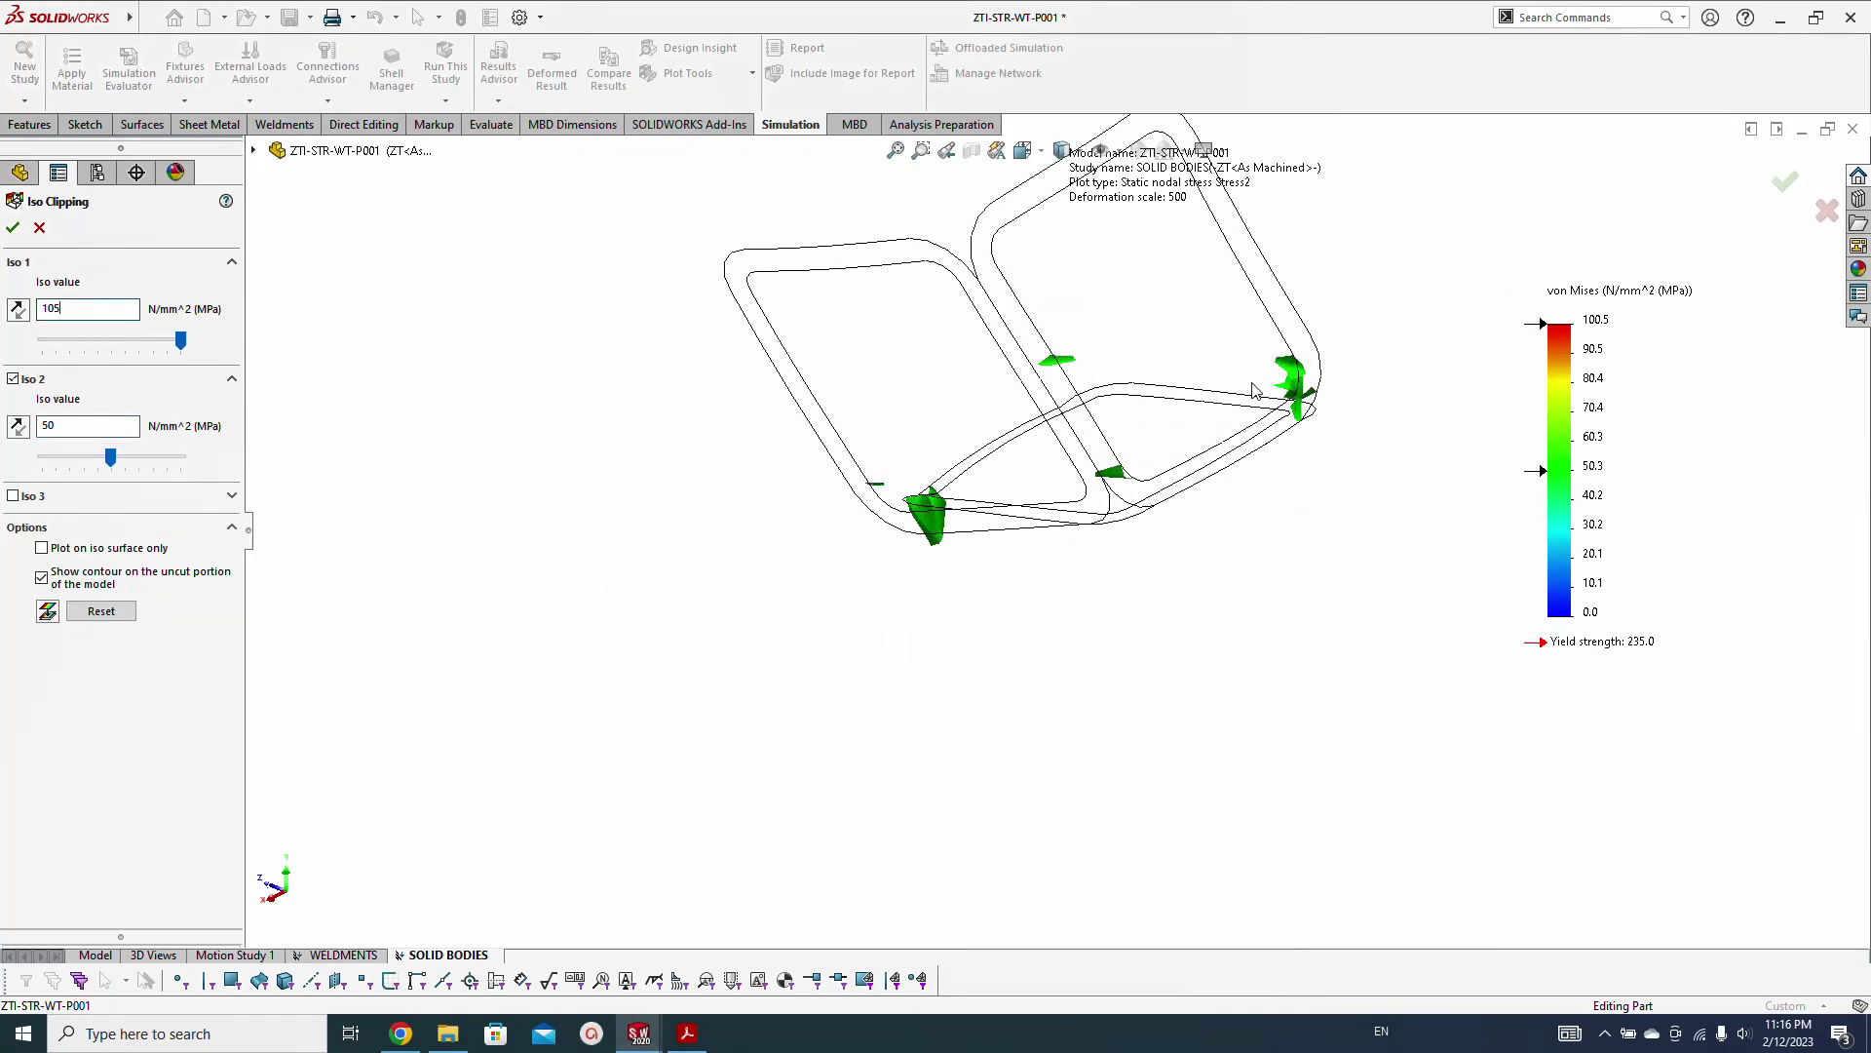
scroll(1036, 559, "down", 3)
scroll(877, 627, "up", 5)
middle_click_drag(877, 627, 902, 624)
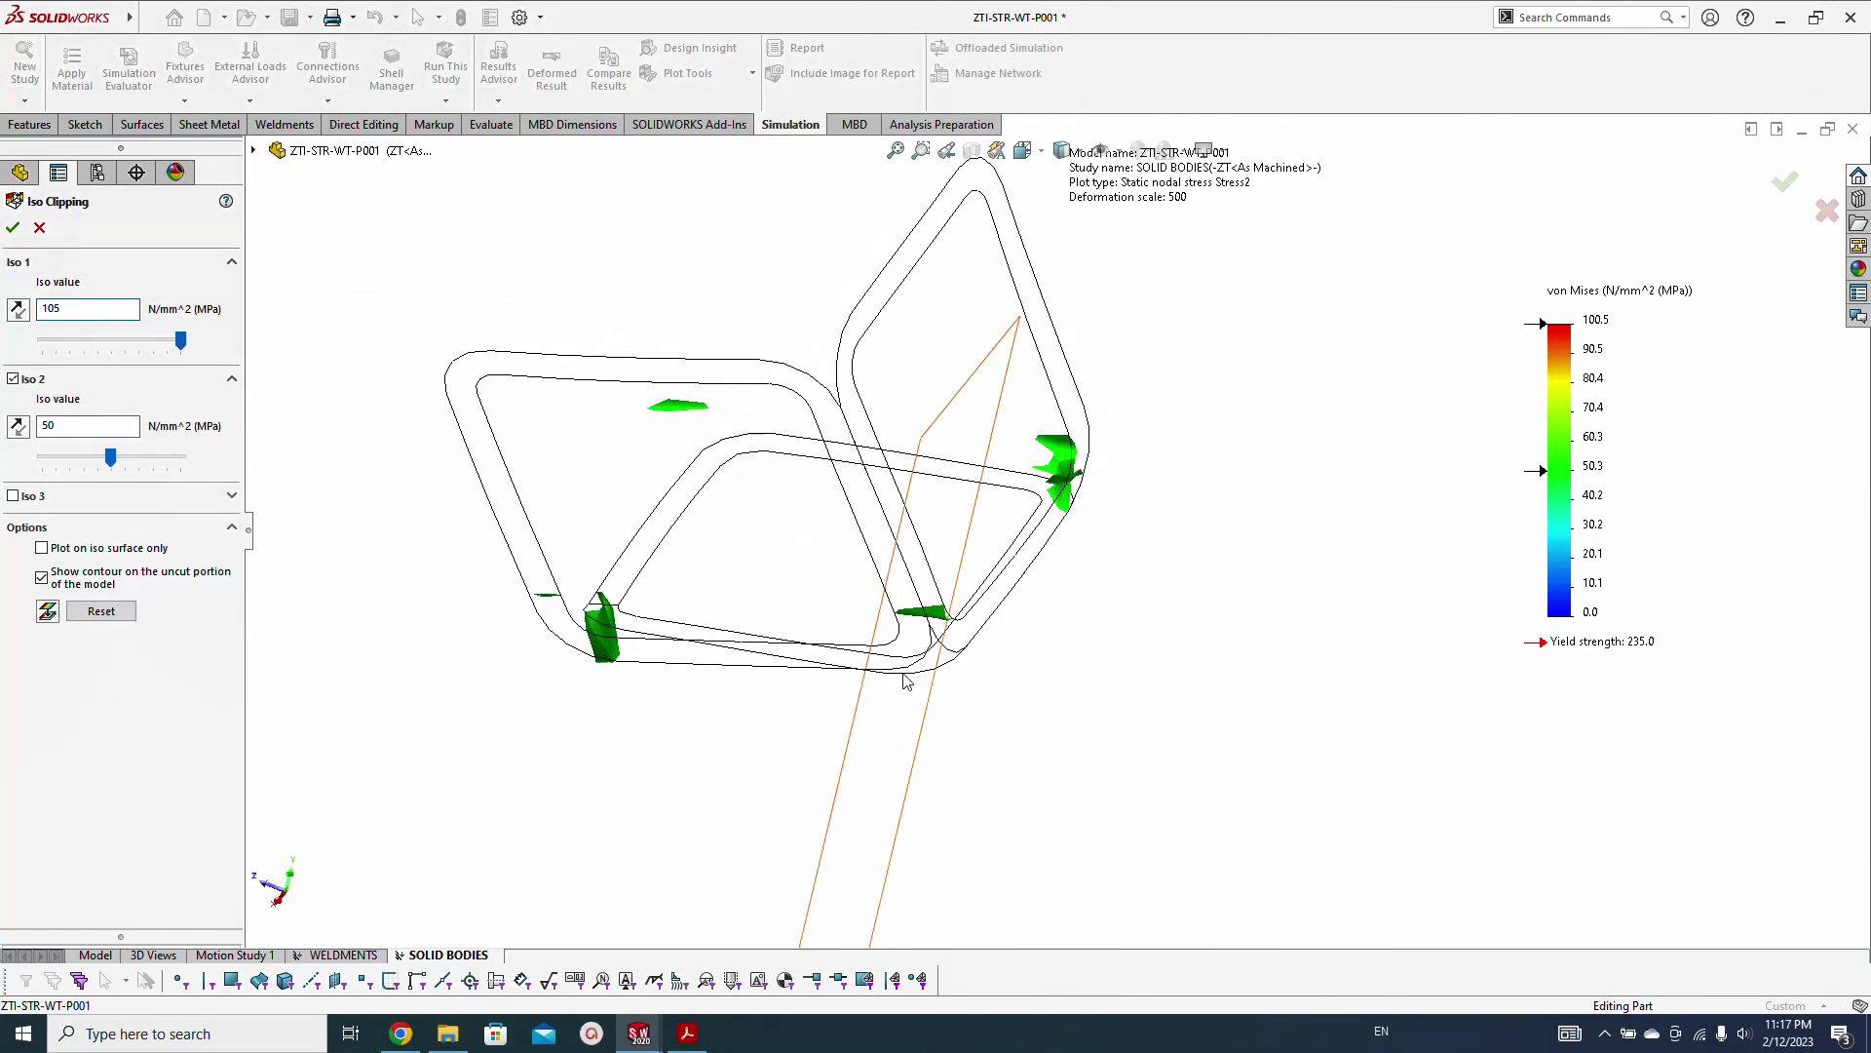
scroll(752, 680, "up", 5)
scroll(721, 679, "up", 3)
scroll(919, 585, "down", 3)
scroll(1228, 585, "up", 4)
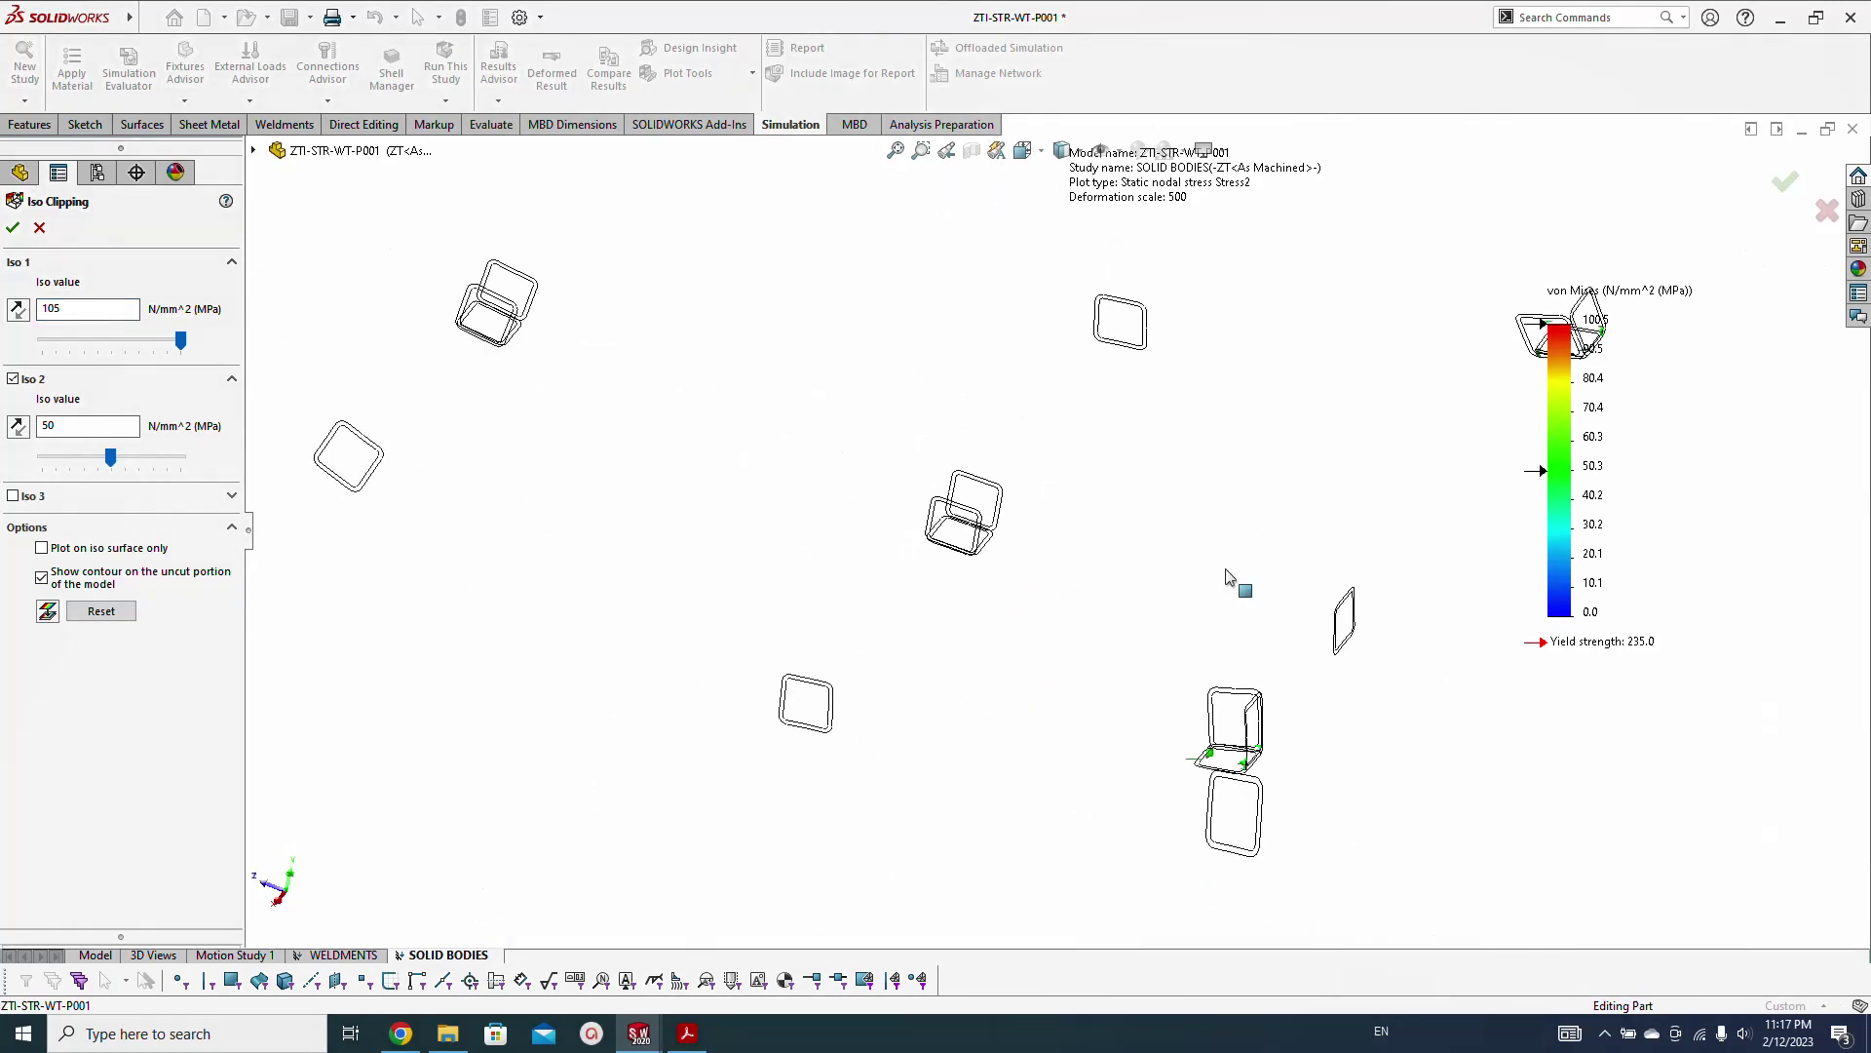
scroll(1257, 588, "up", 3)
Raise the second iso value to 80 MPa and apply the clipping
double_click(63, 426)
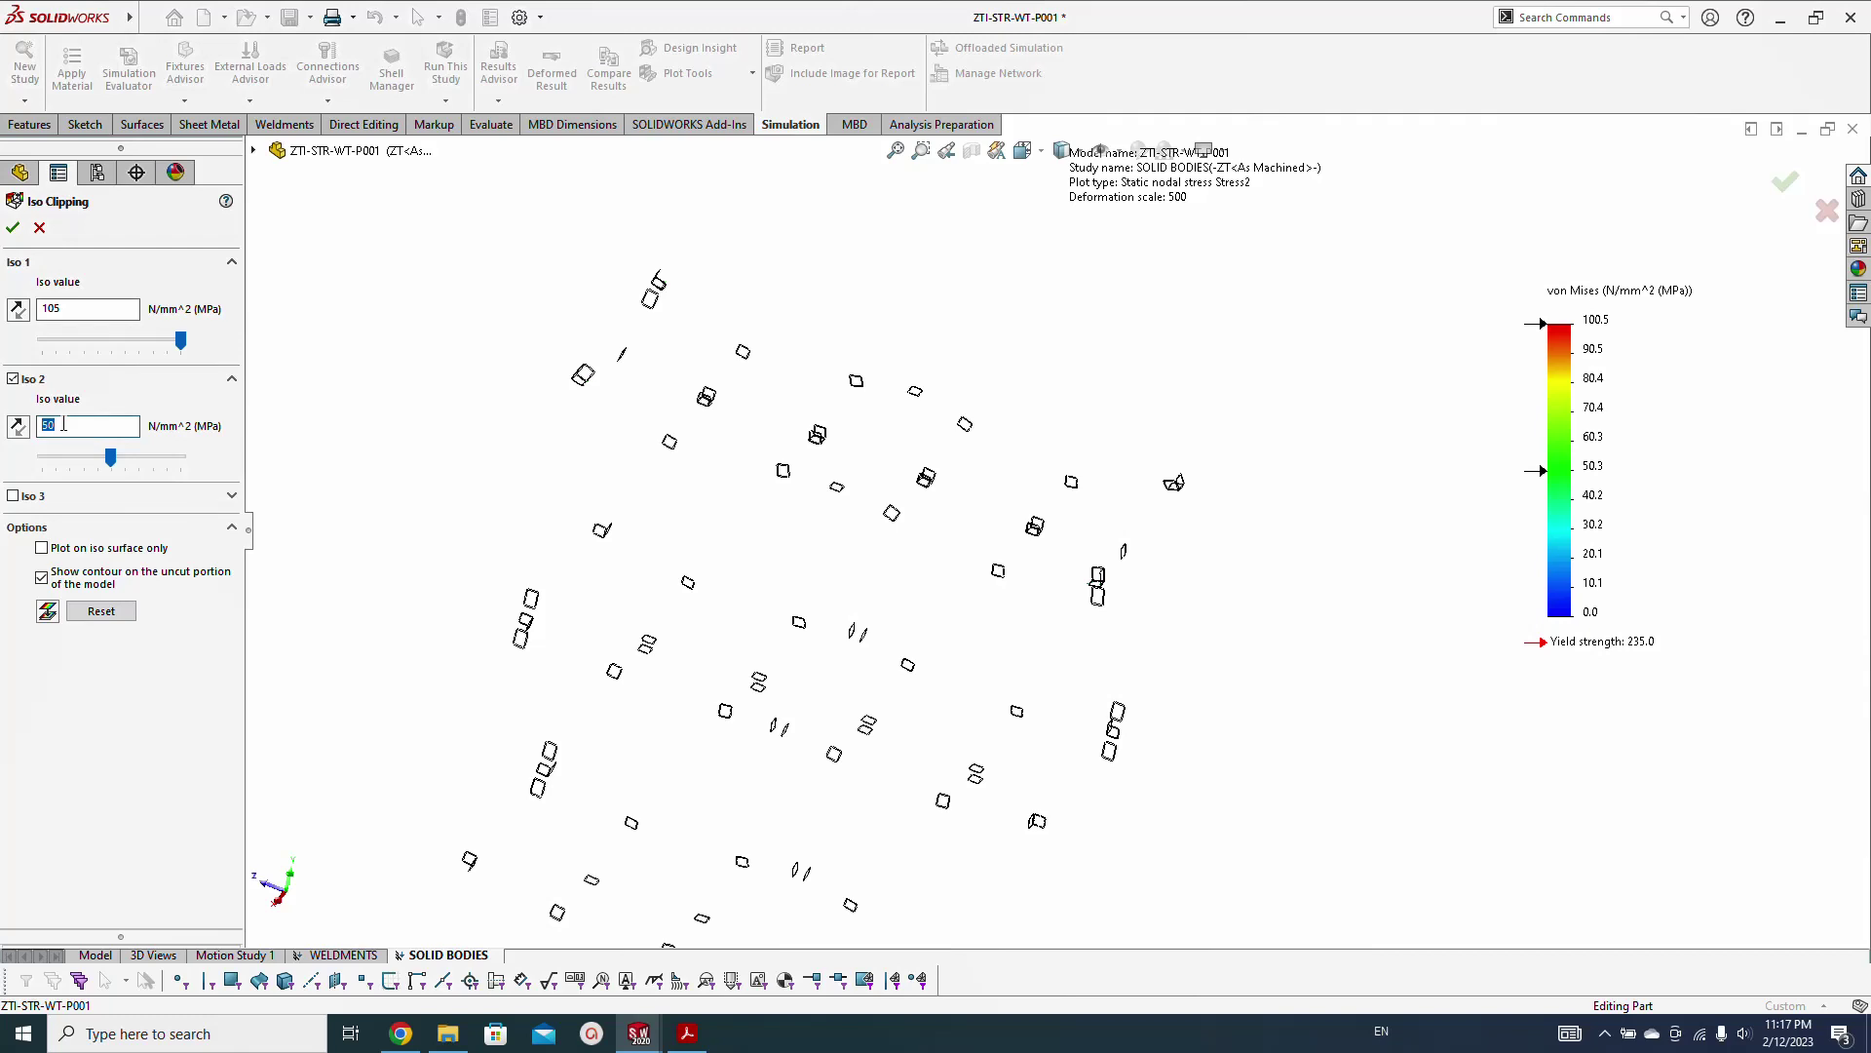
left_click(84, 317)
scroll(1230, 546, "down", 5)
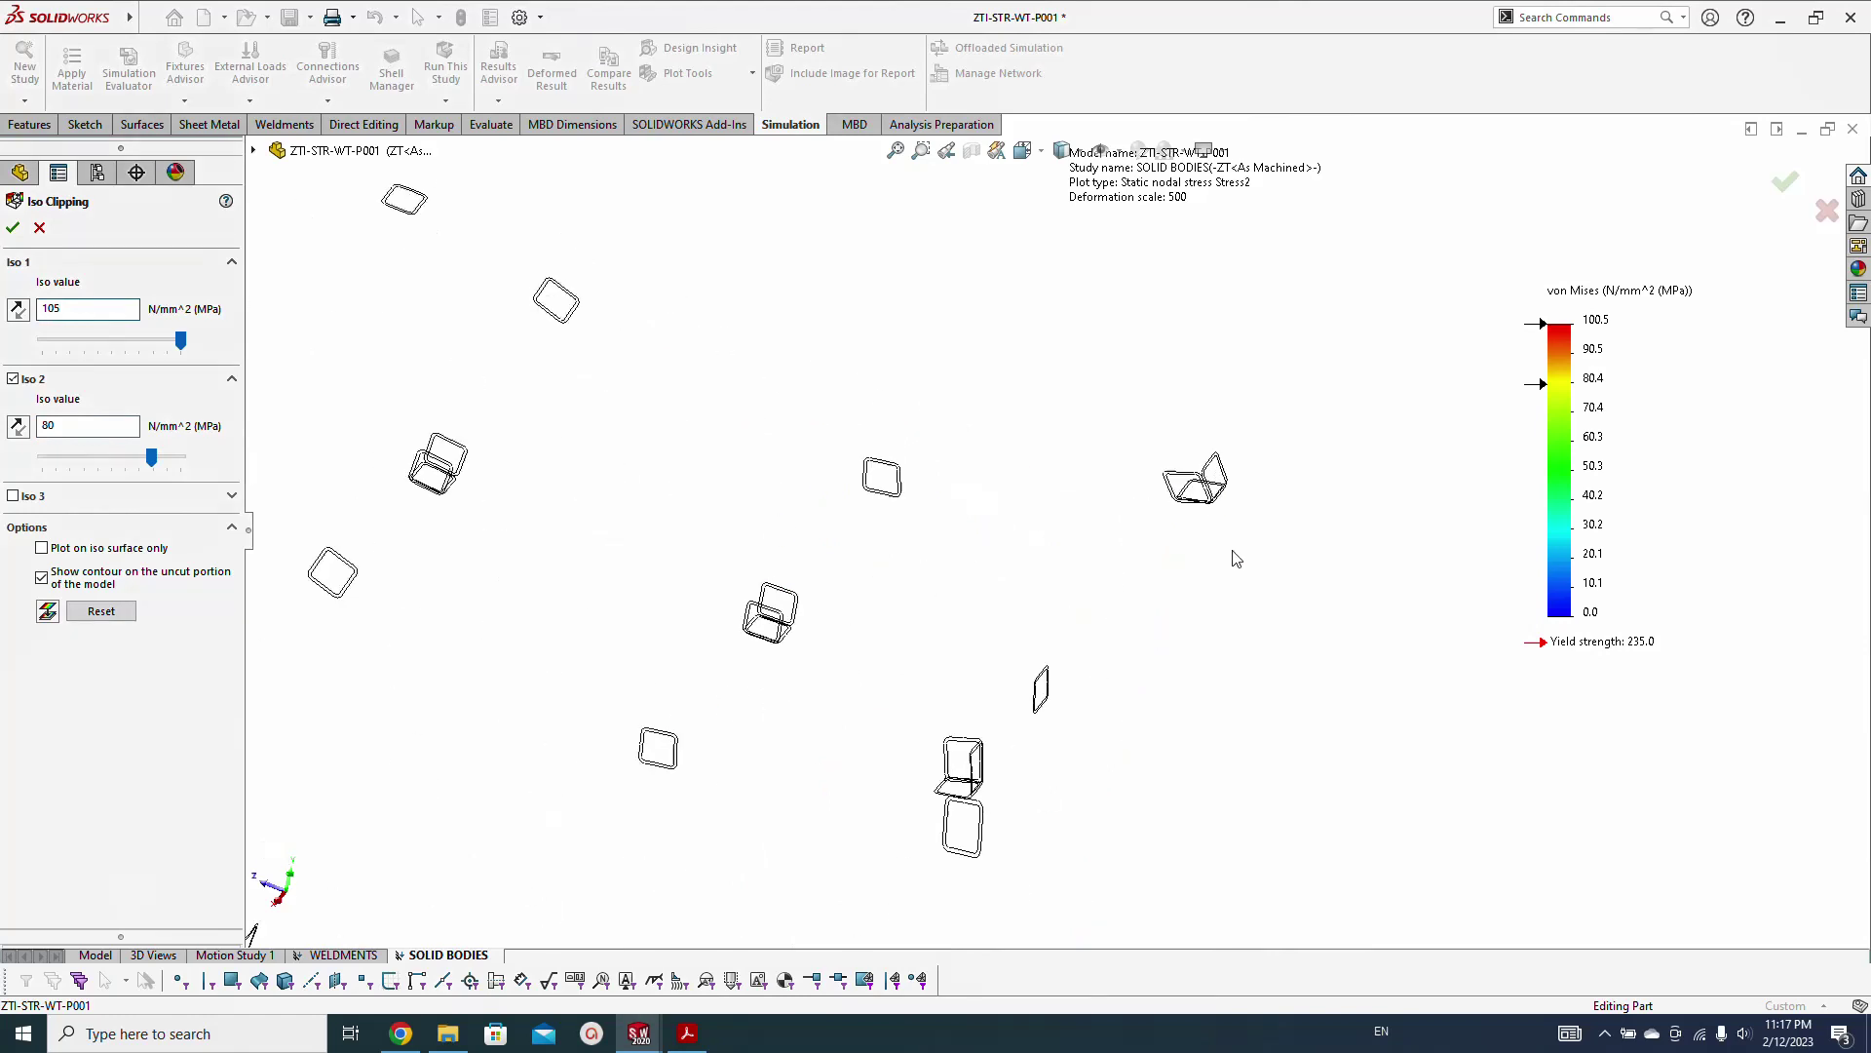
scroll(1214, 477, "down", 3)
scroll(680, 622, "up", 5)
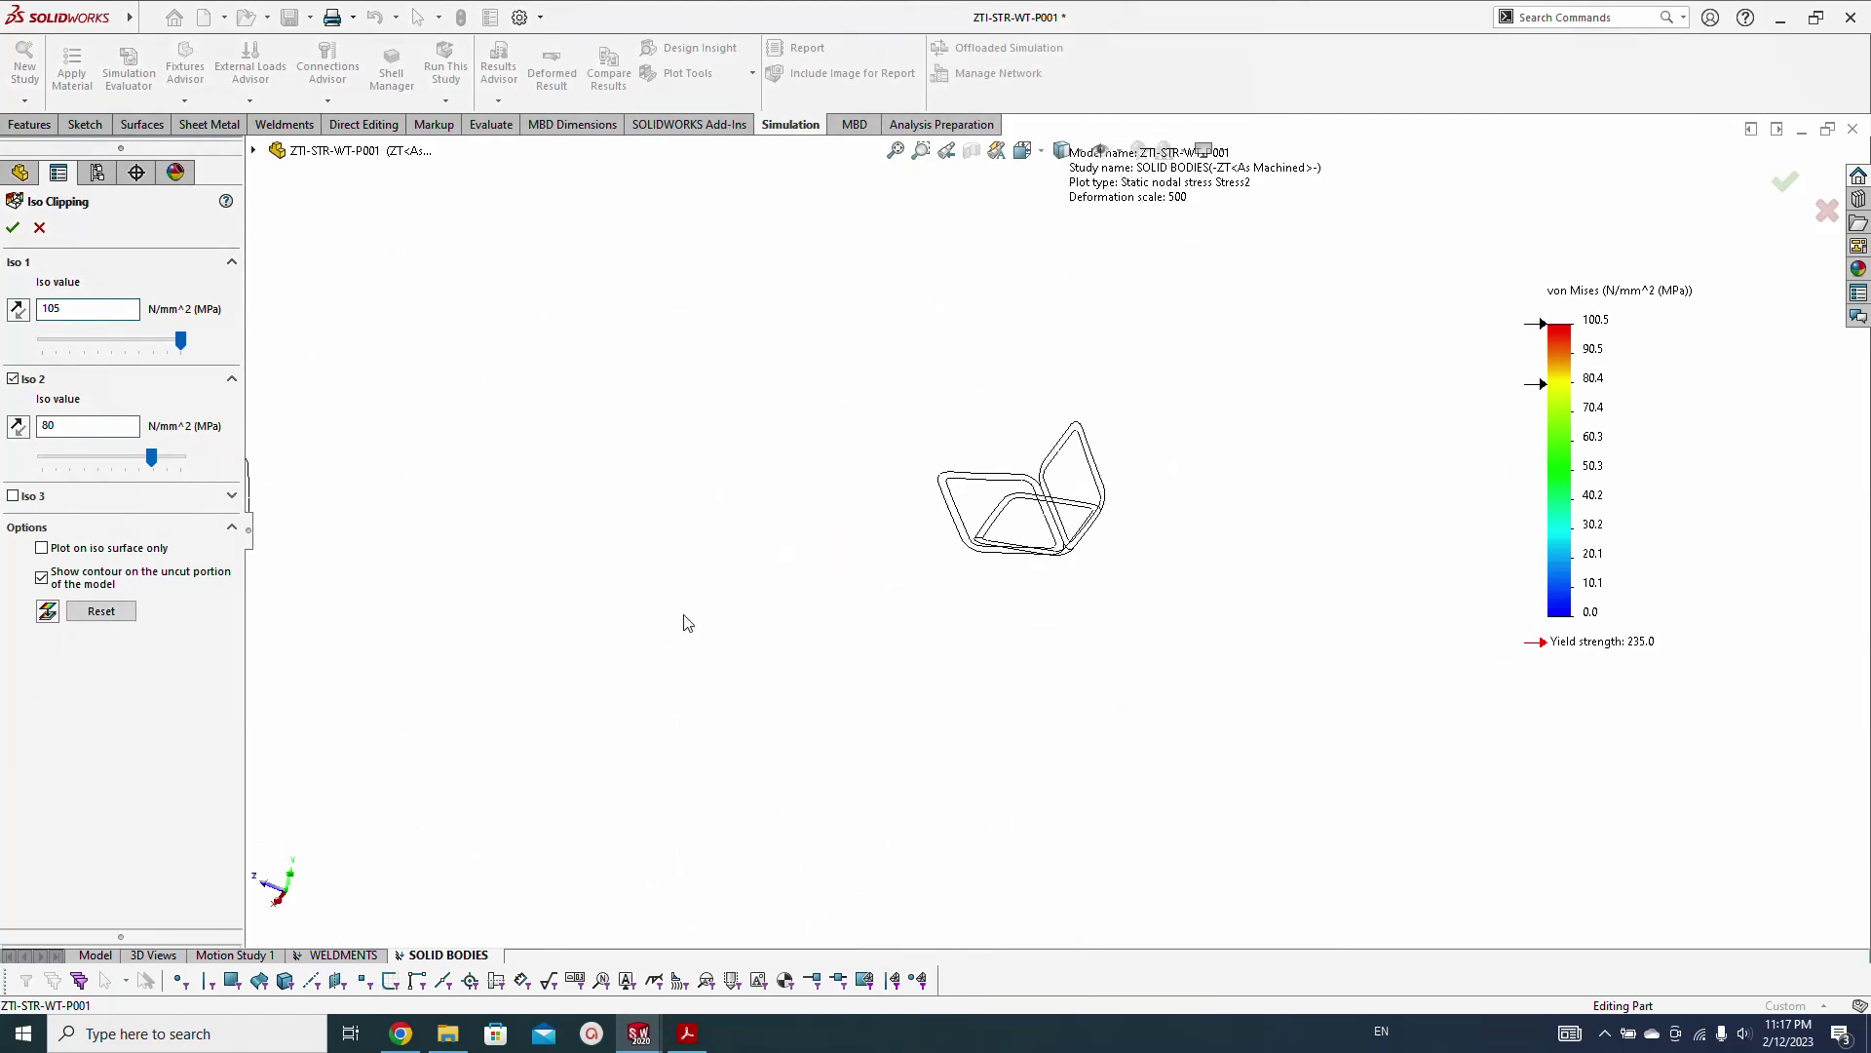
scroll(1107, 659, "down", 5)
scroll(1099, 564, "up", 5)
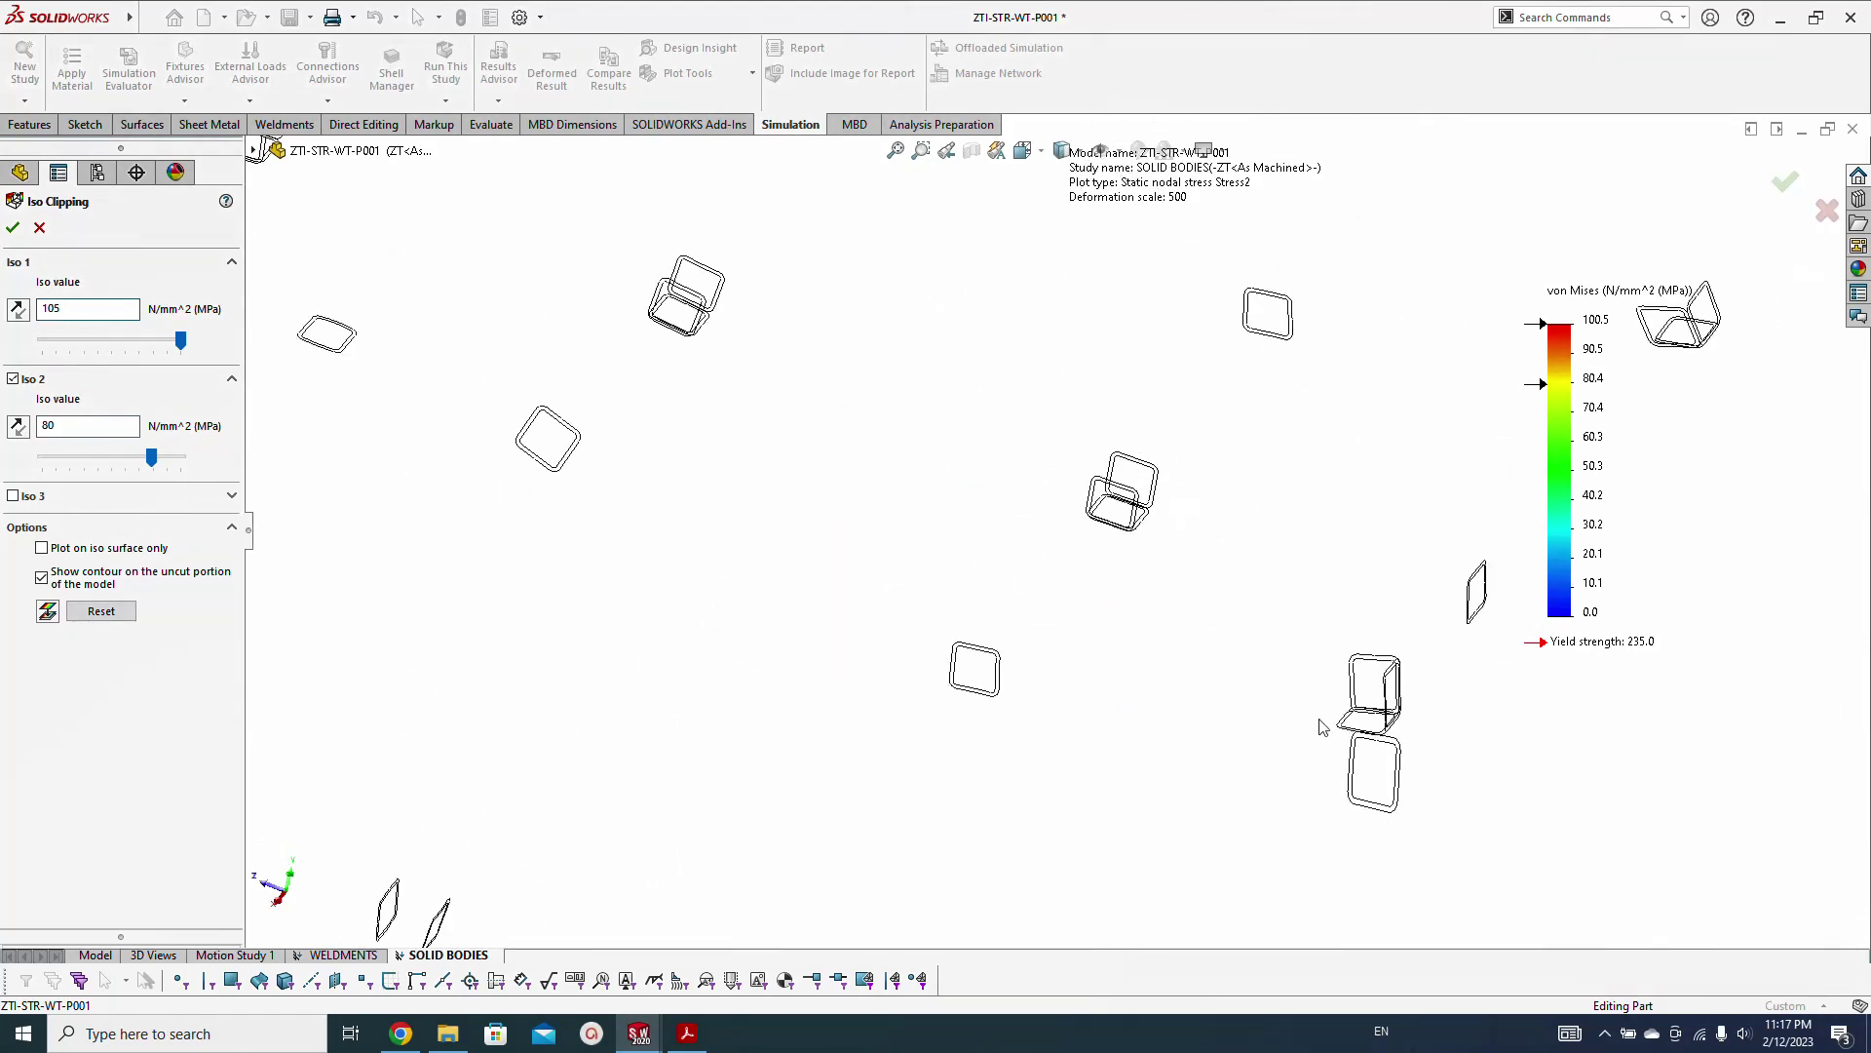
scroll(1272, 647, "down", 5)
scroll(1274, 639, "down", 3)
scroll(961, 559, "up", 10)
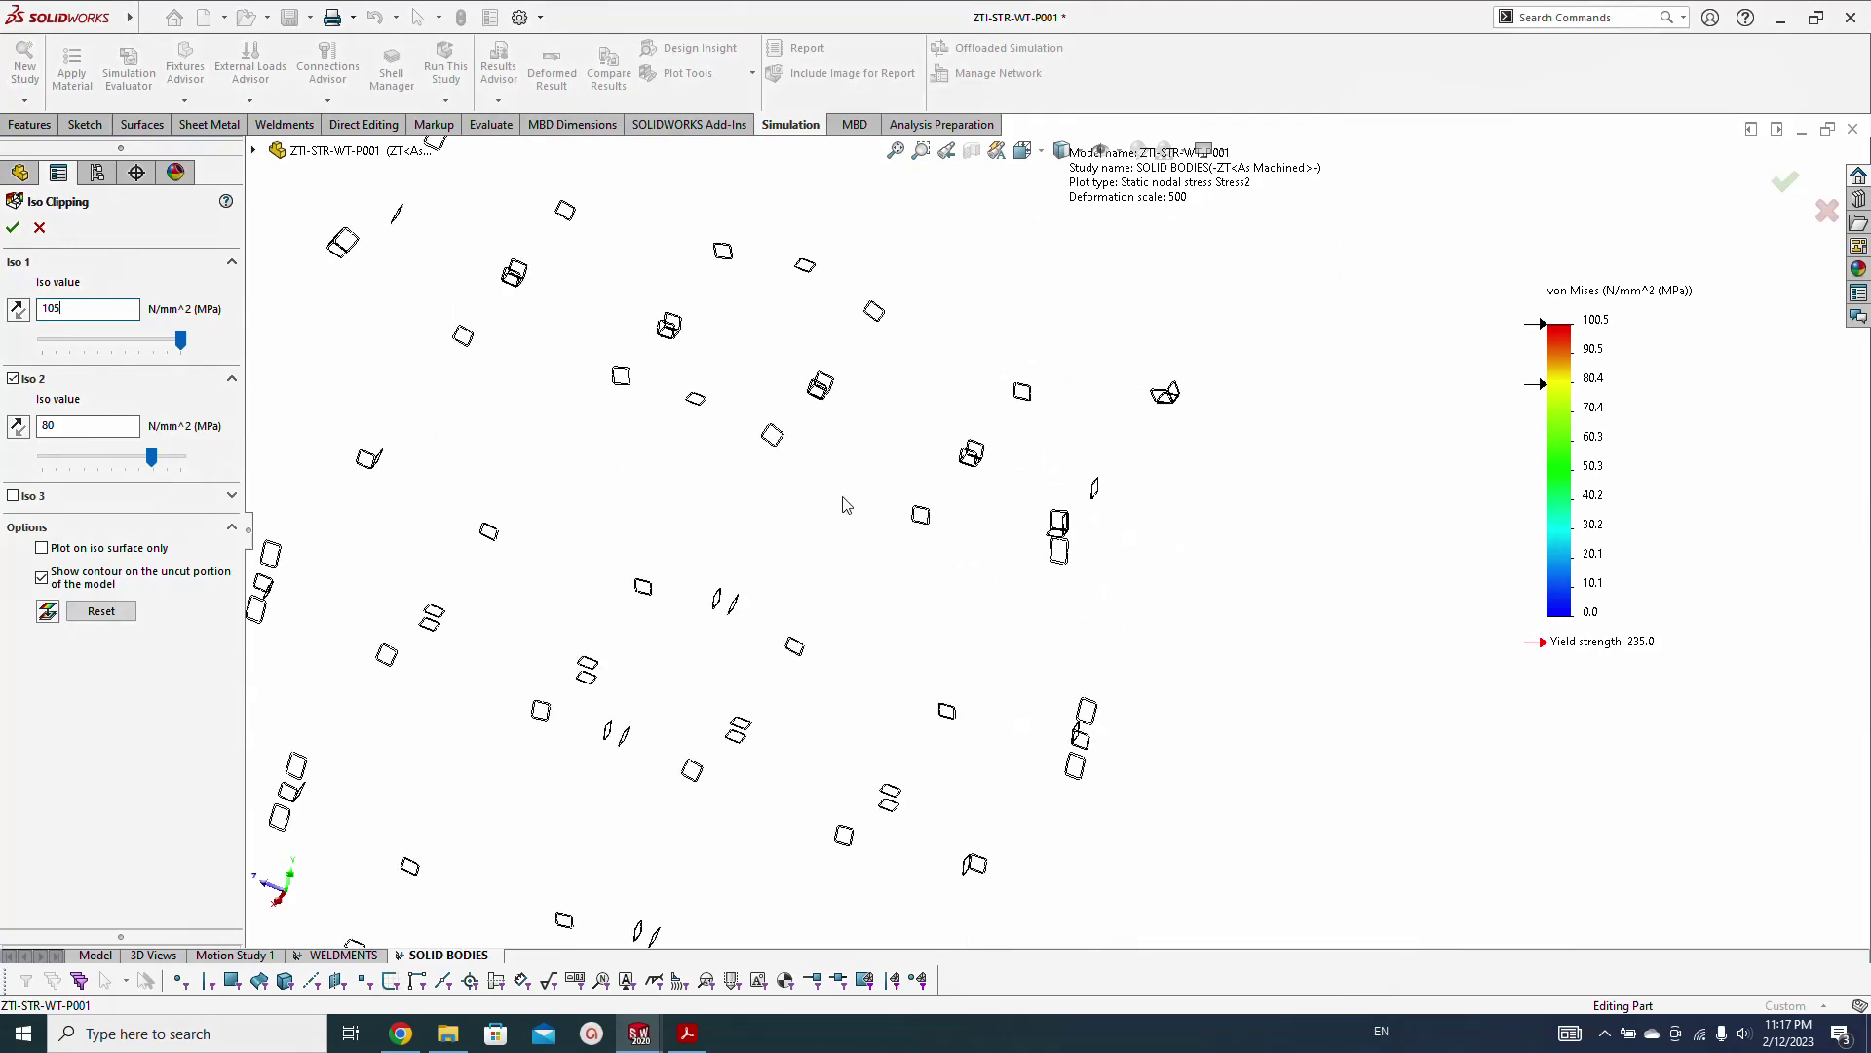
scroll(690, 349, "down", 3)
scroll(756, 547, "up", 3)
scroll(757, 360, "down", 8)
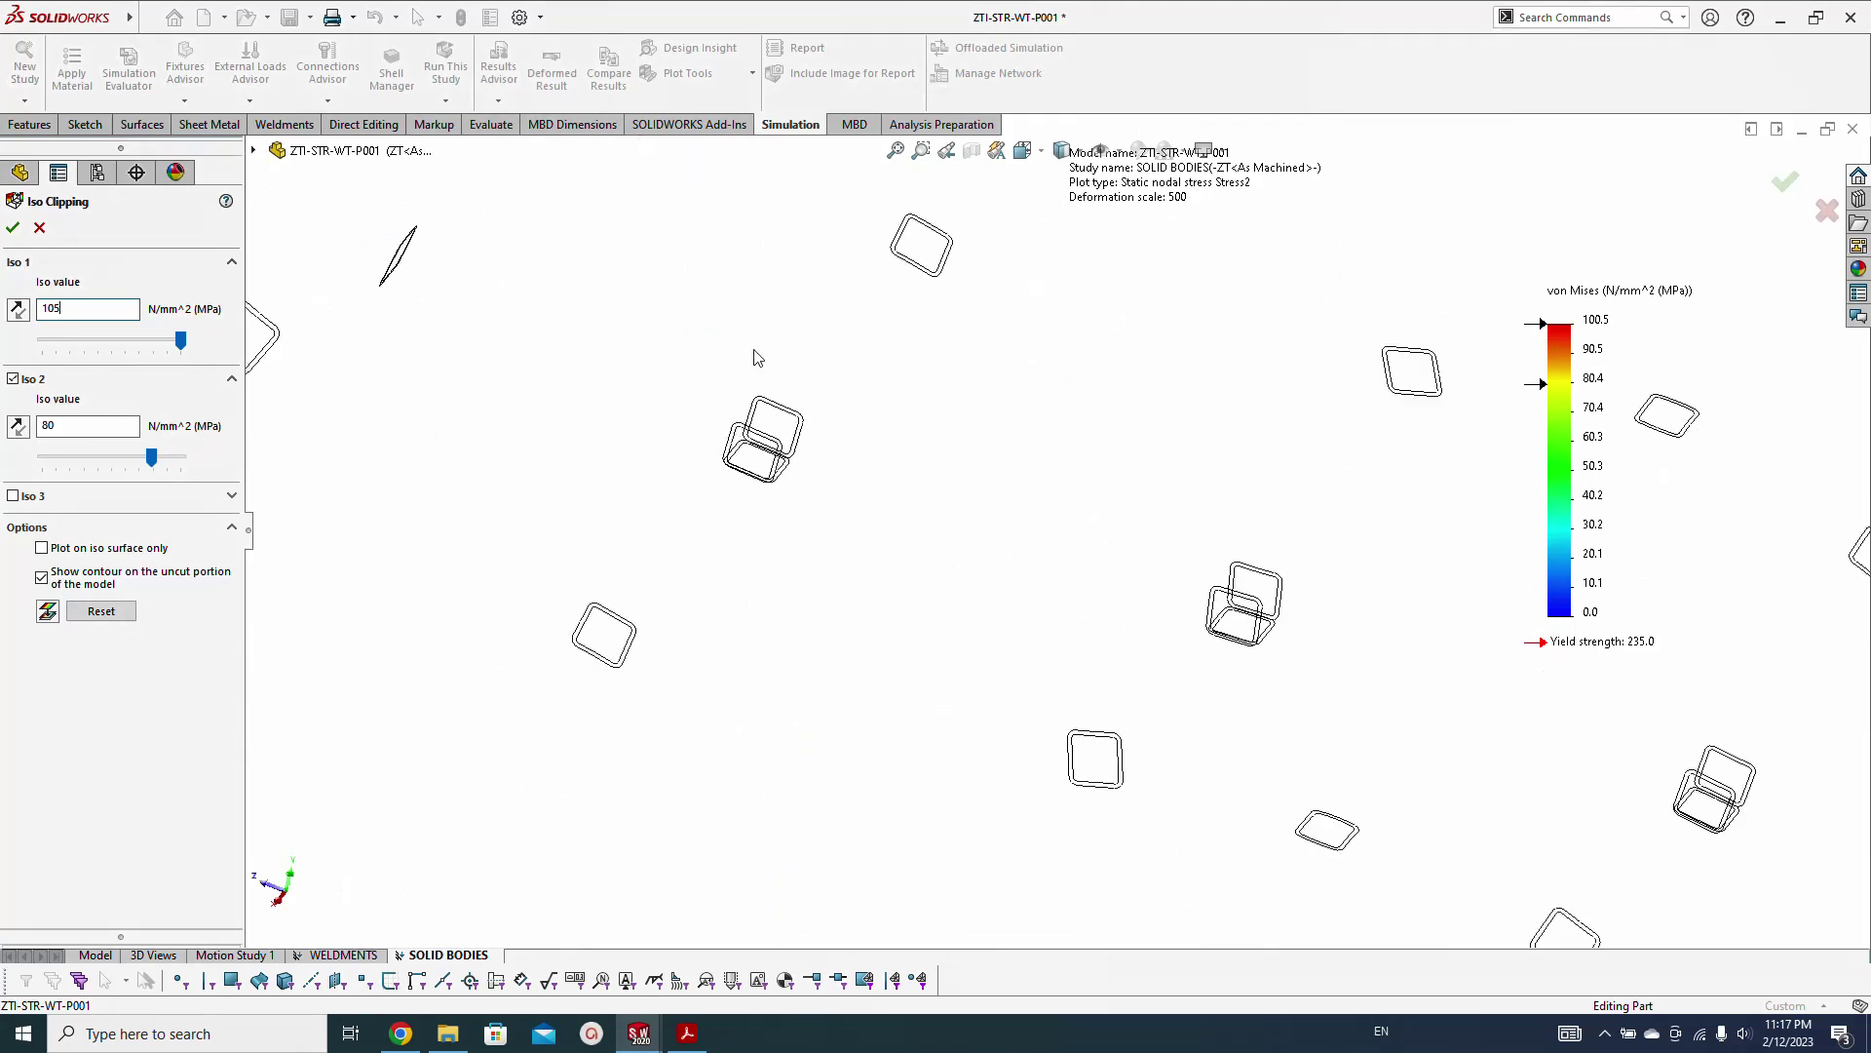
scroll(810, 485, "up", 8)
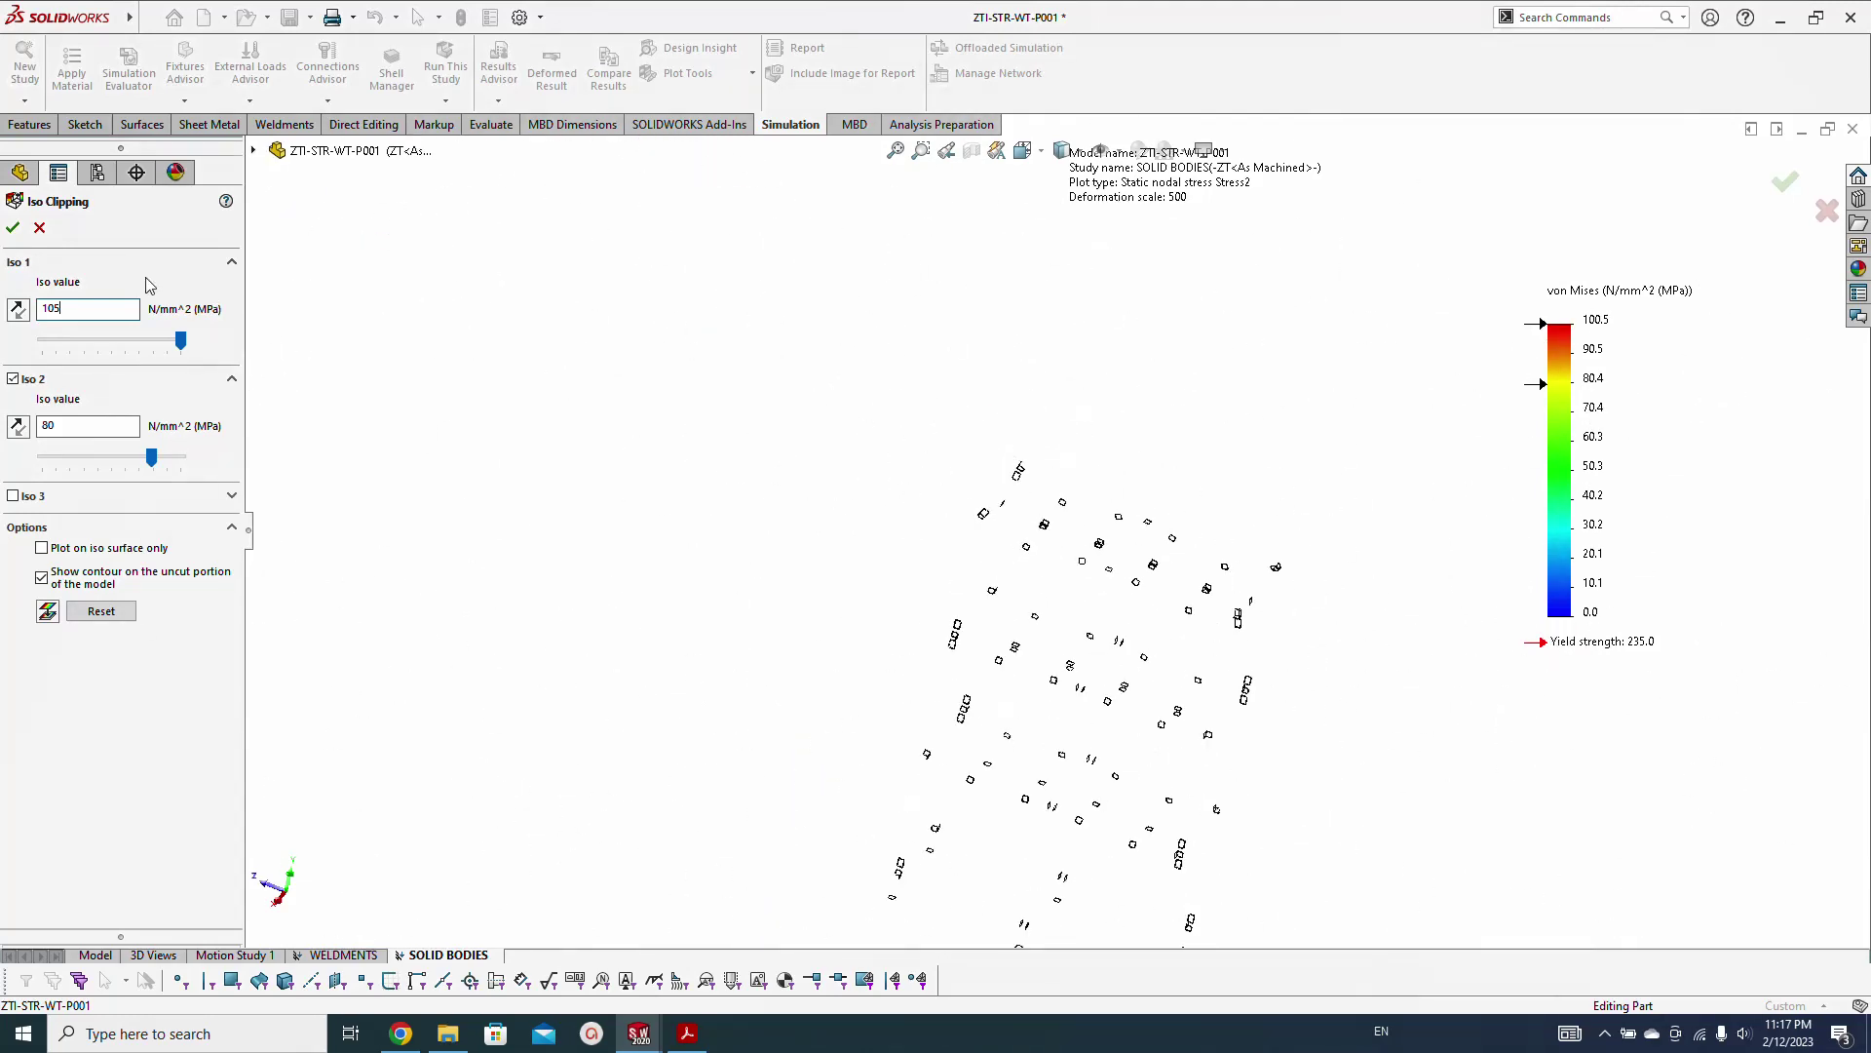
left_click(12, 228)
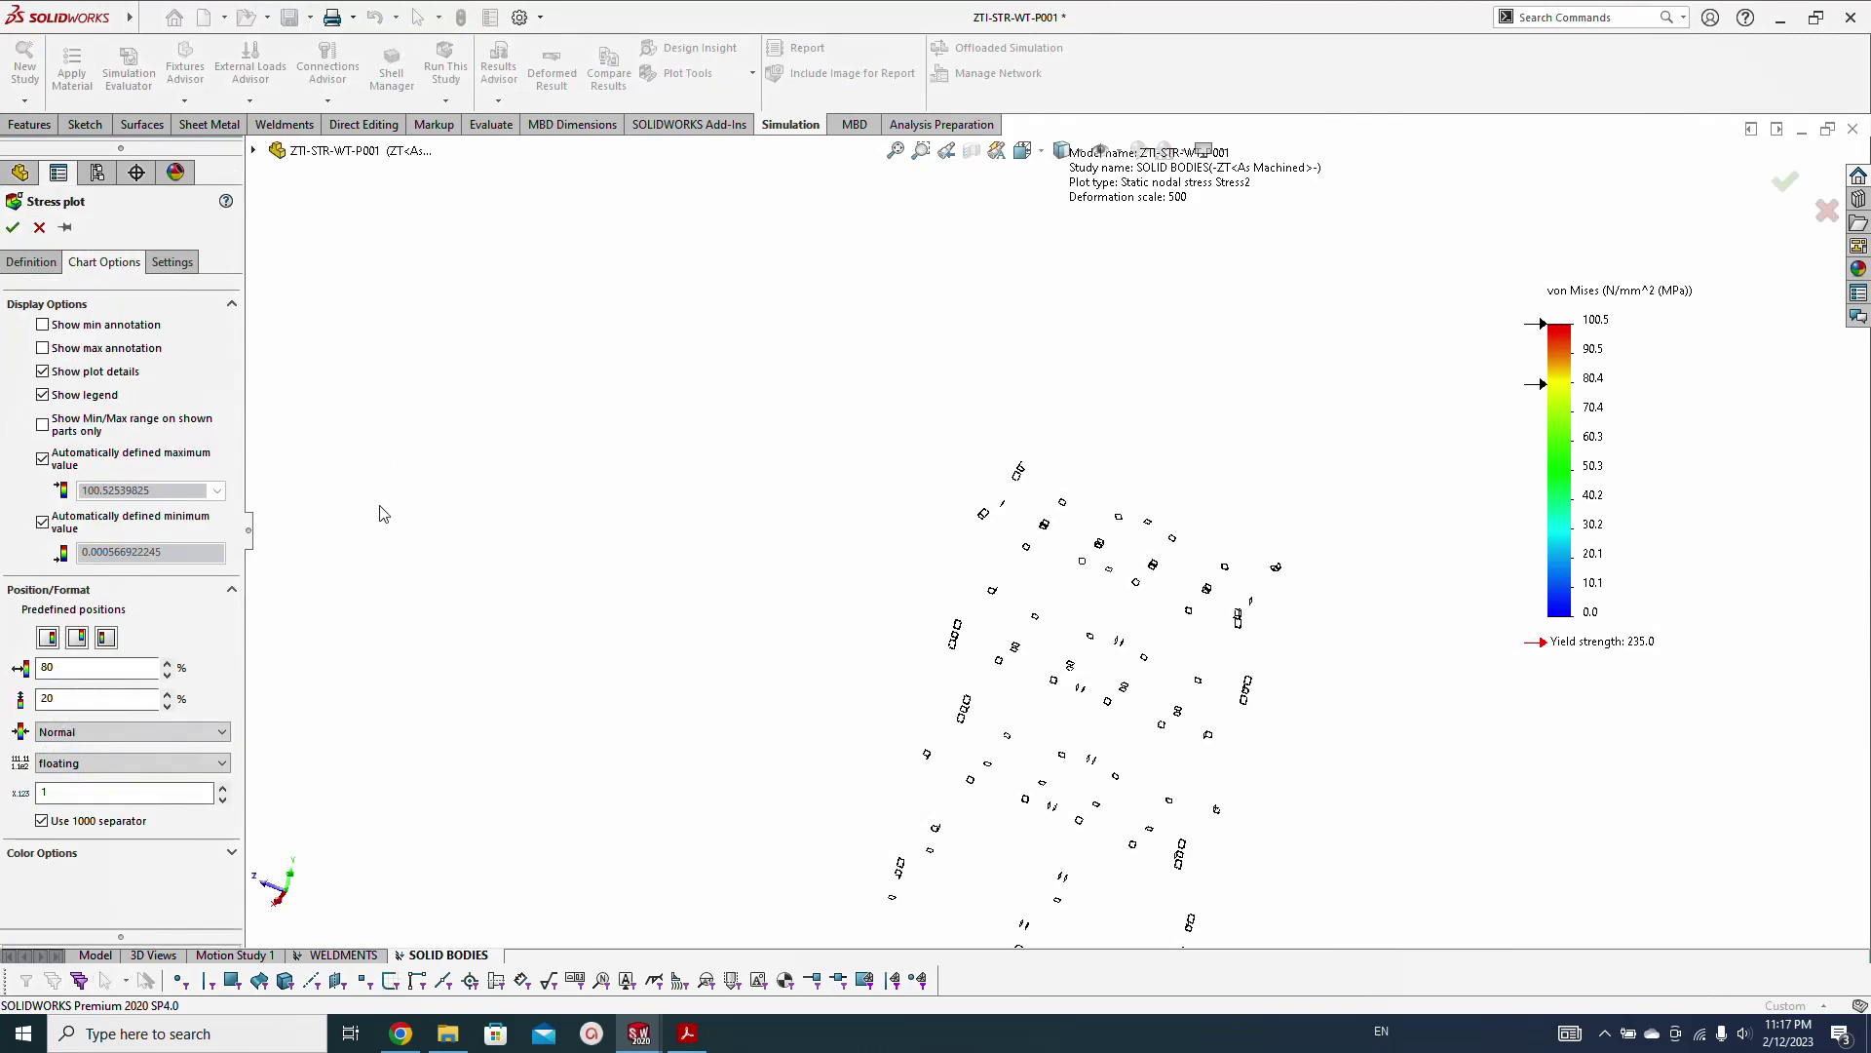
Turn on the Max annotation for the Stress2 plot and confirm the settings
left_click(44, 351)
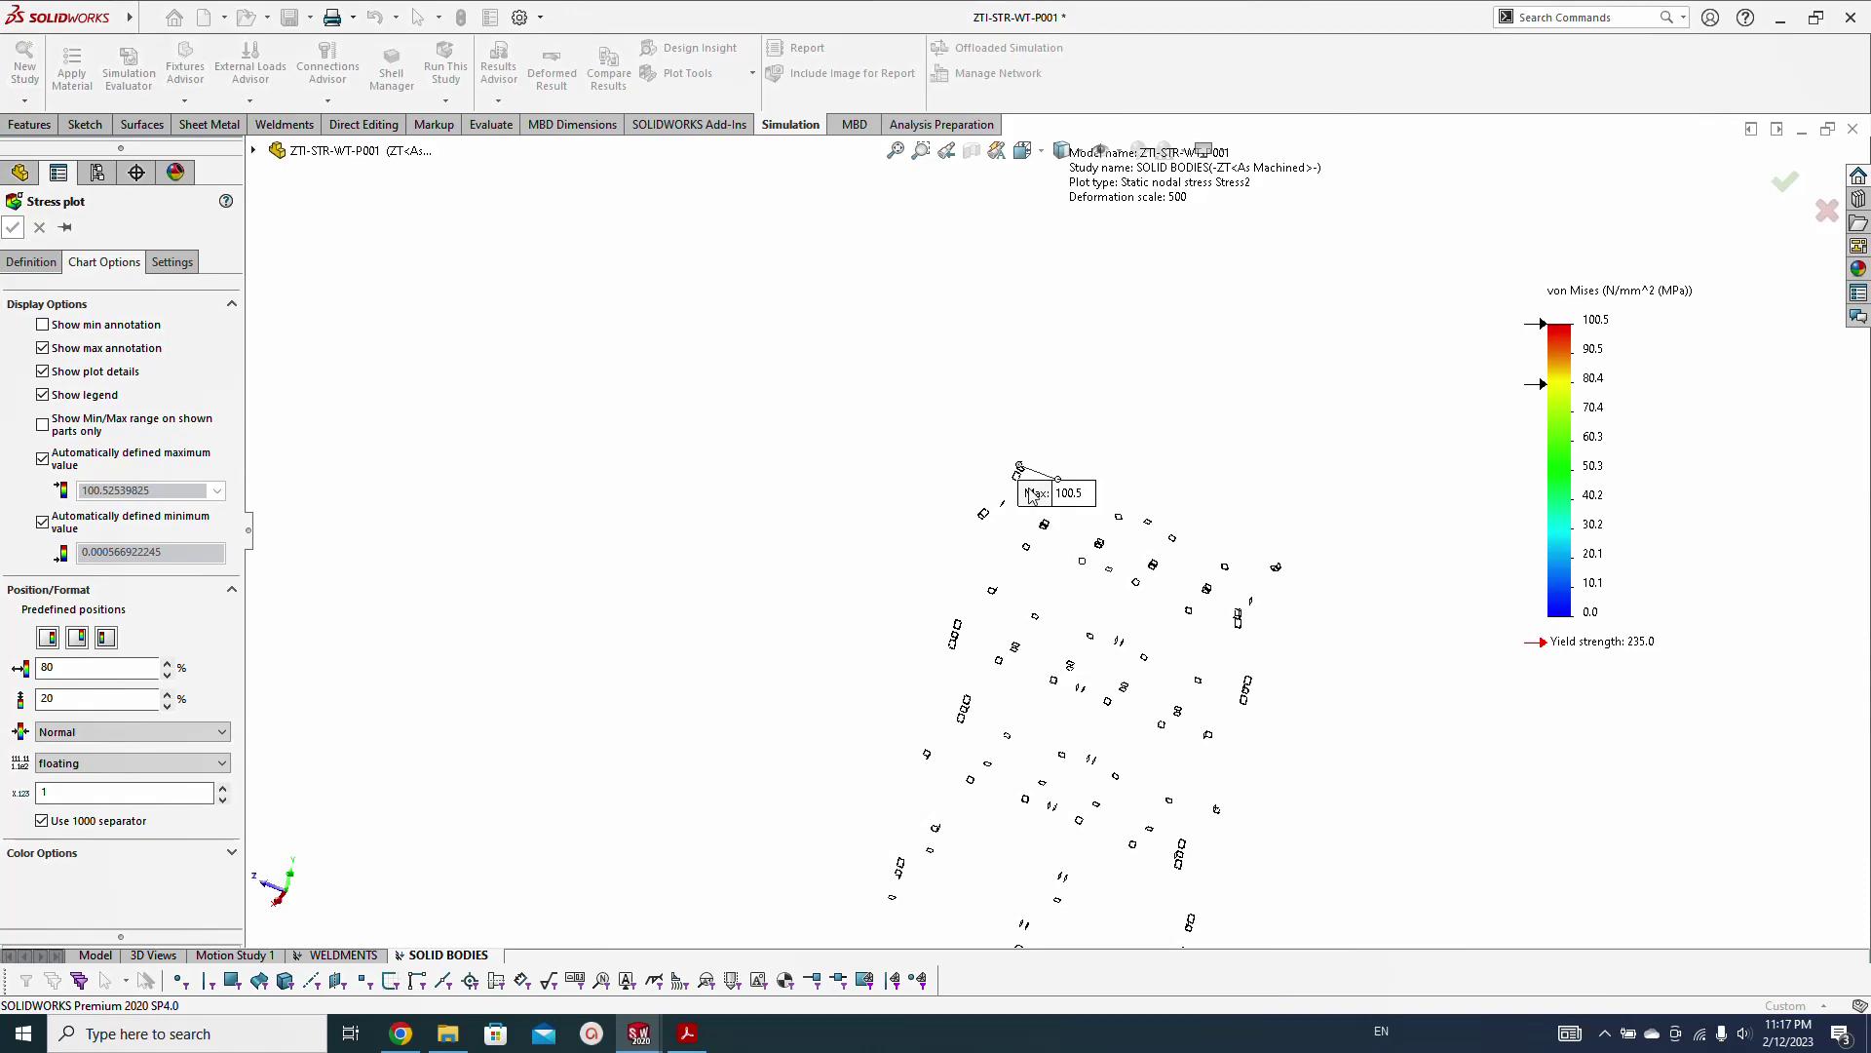
key("Return")
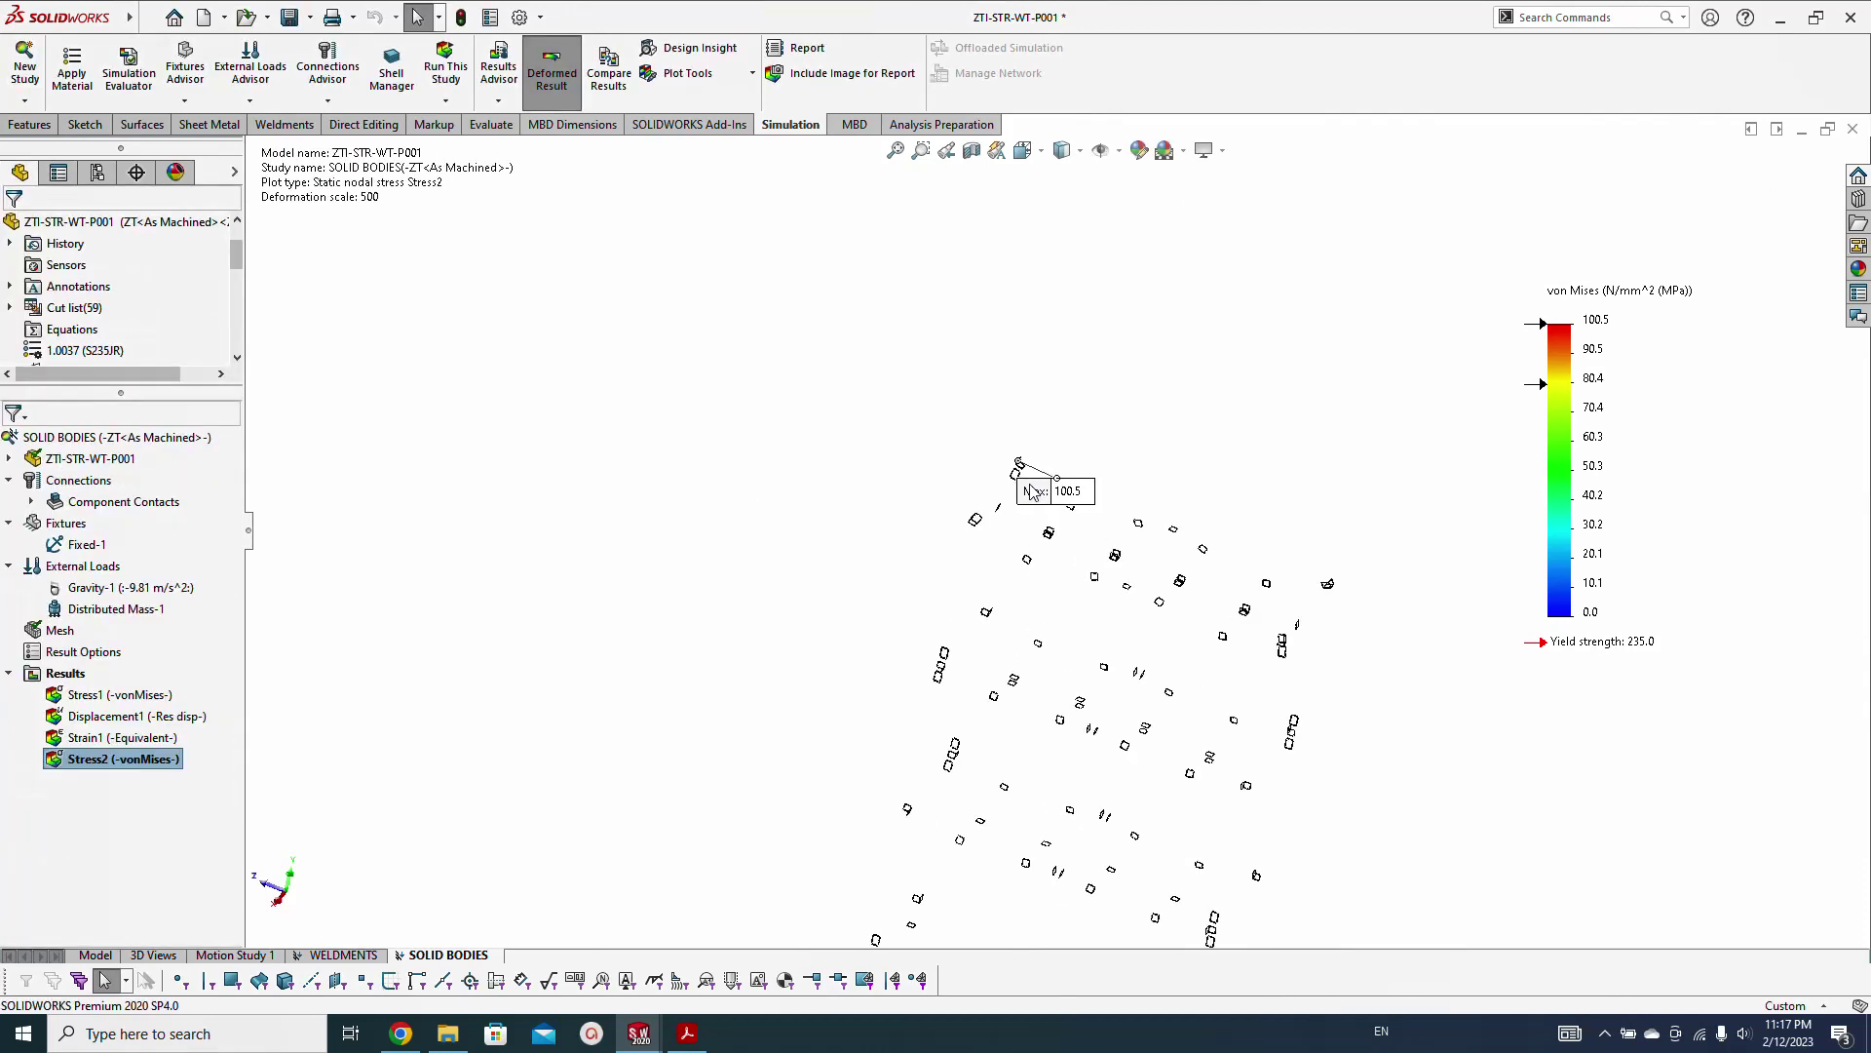
scroll(1033, 458, "down", 5)
scroll(1033, 458, "down", 5)
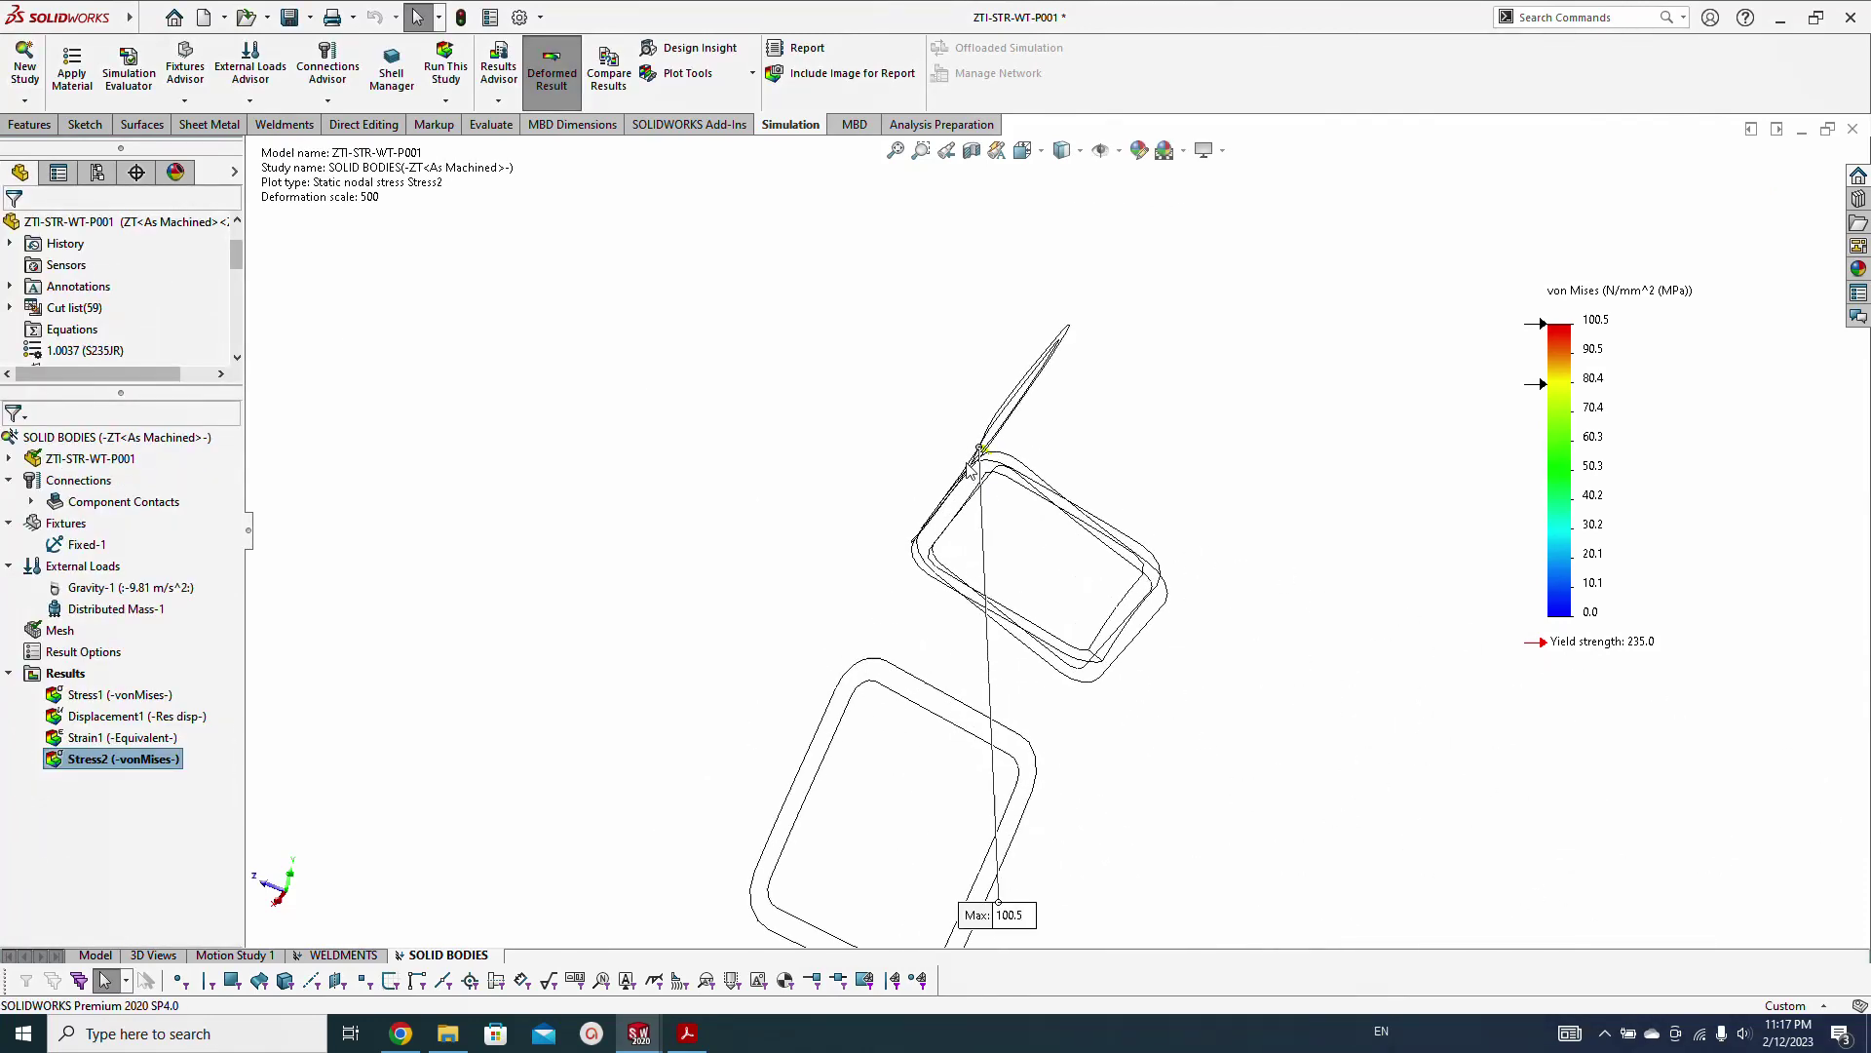
Orbit around the 100.5 MPa maximum, then bring up the Stress1 von Mises plot
middle_click_drag(1033, 458, 1173, 514)
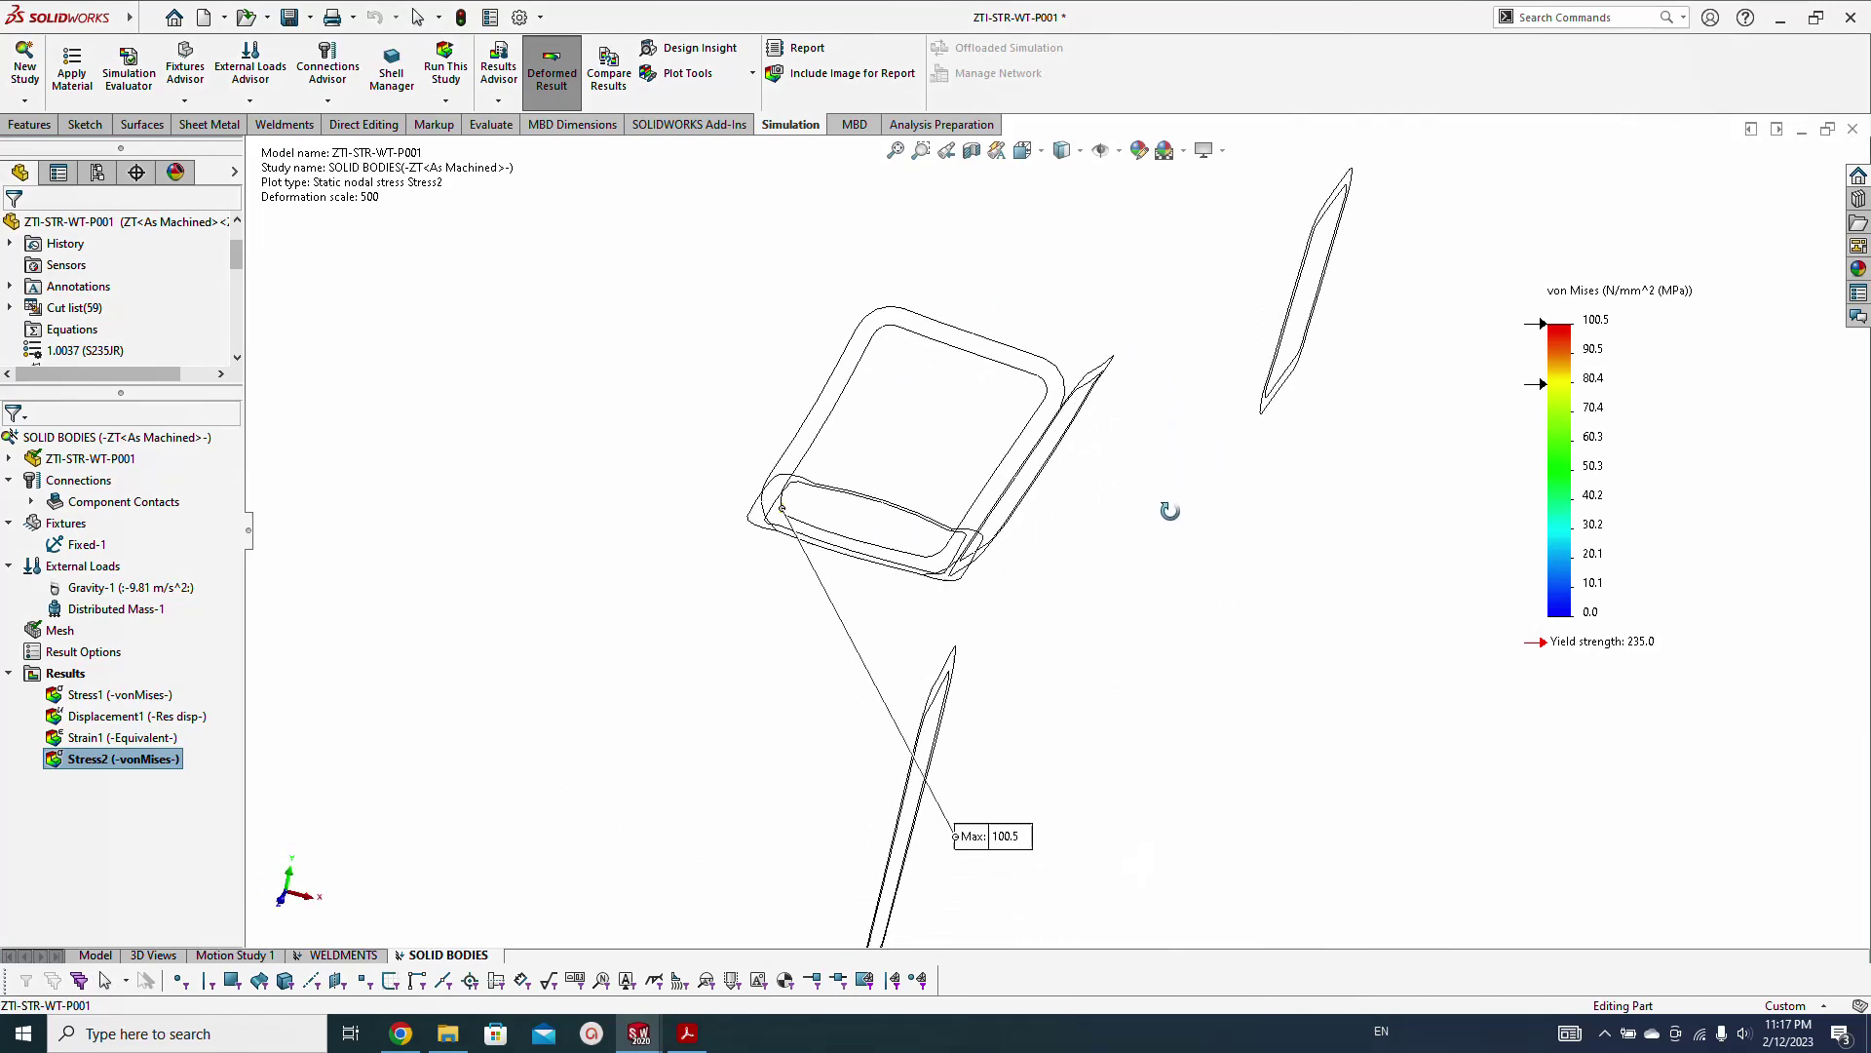
scroll(910, 510, "down", 5)
scroll(775, 531, "down", 5)
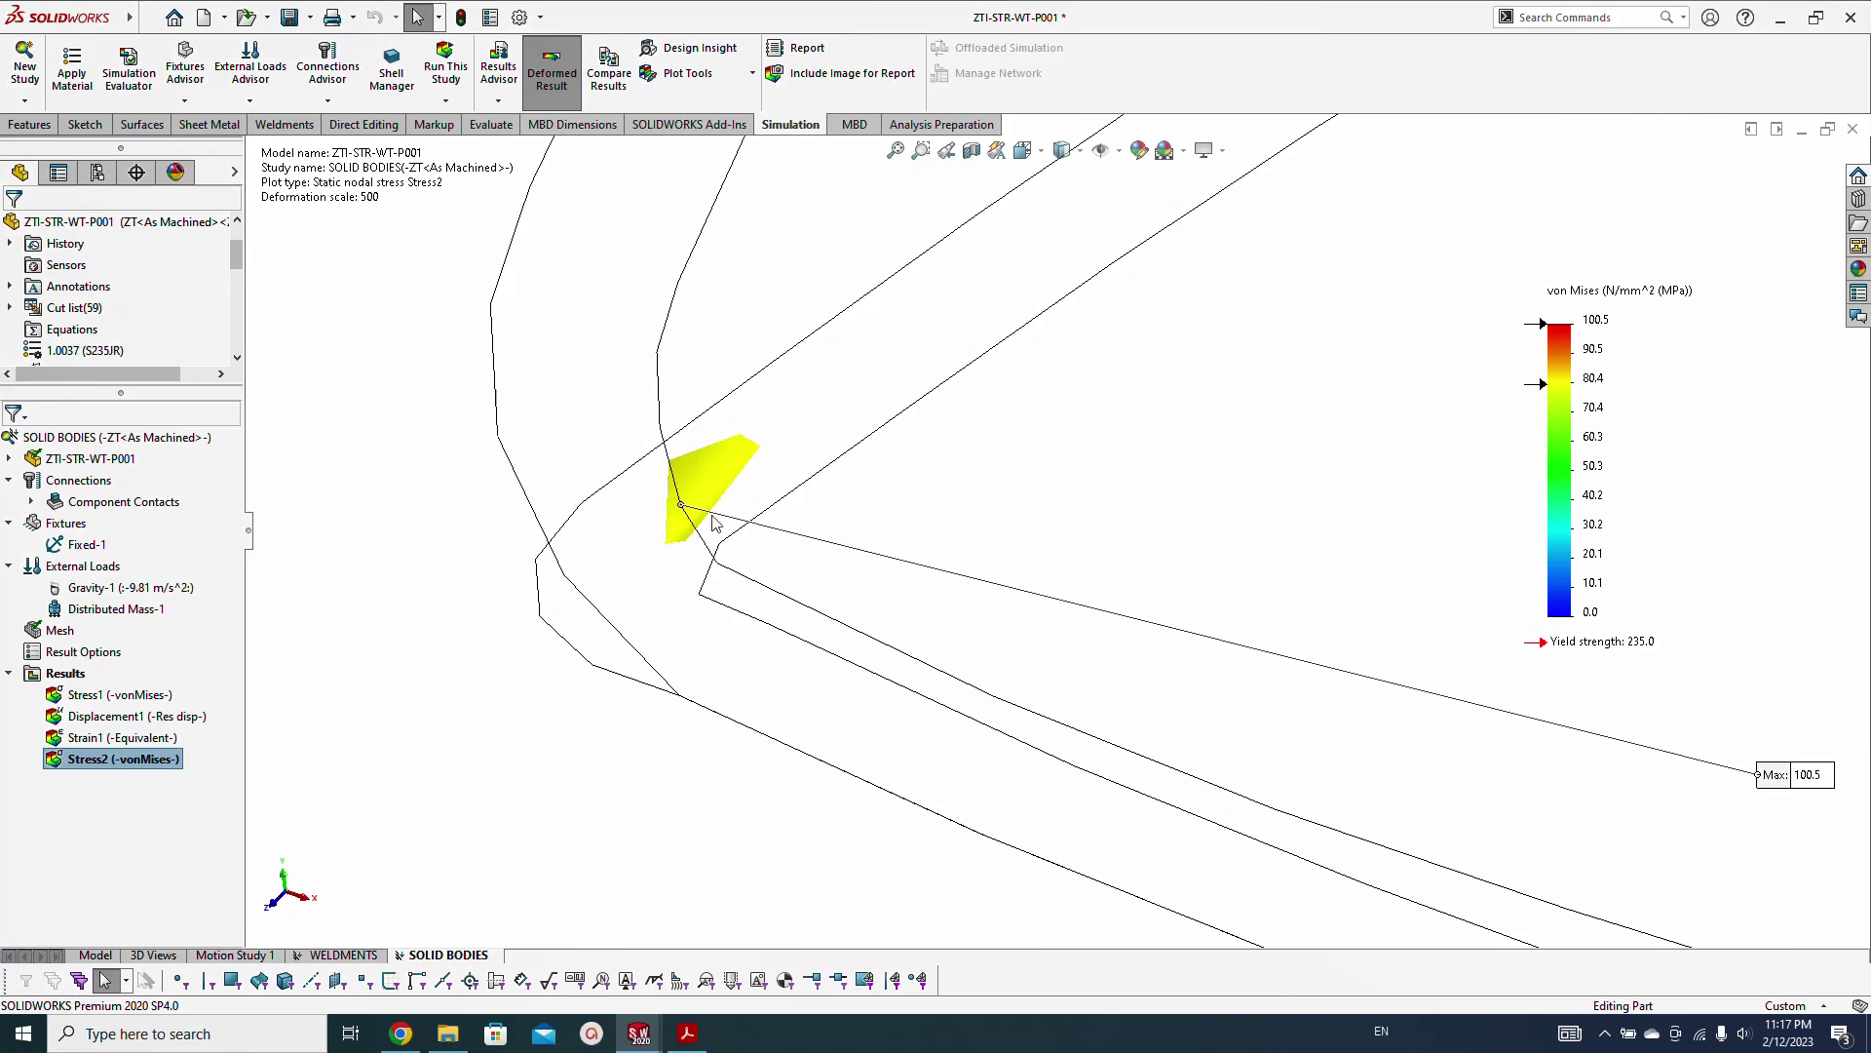
scroll(1218, 682, "up", 10)
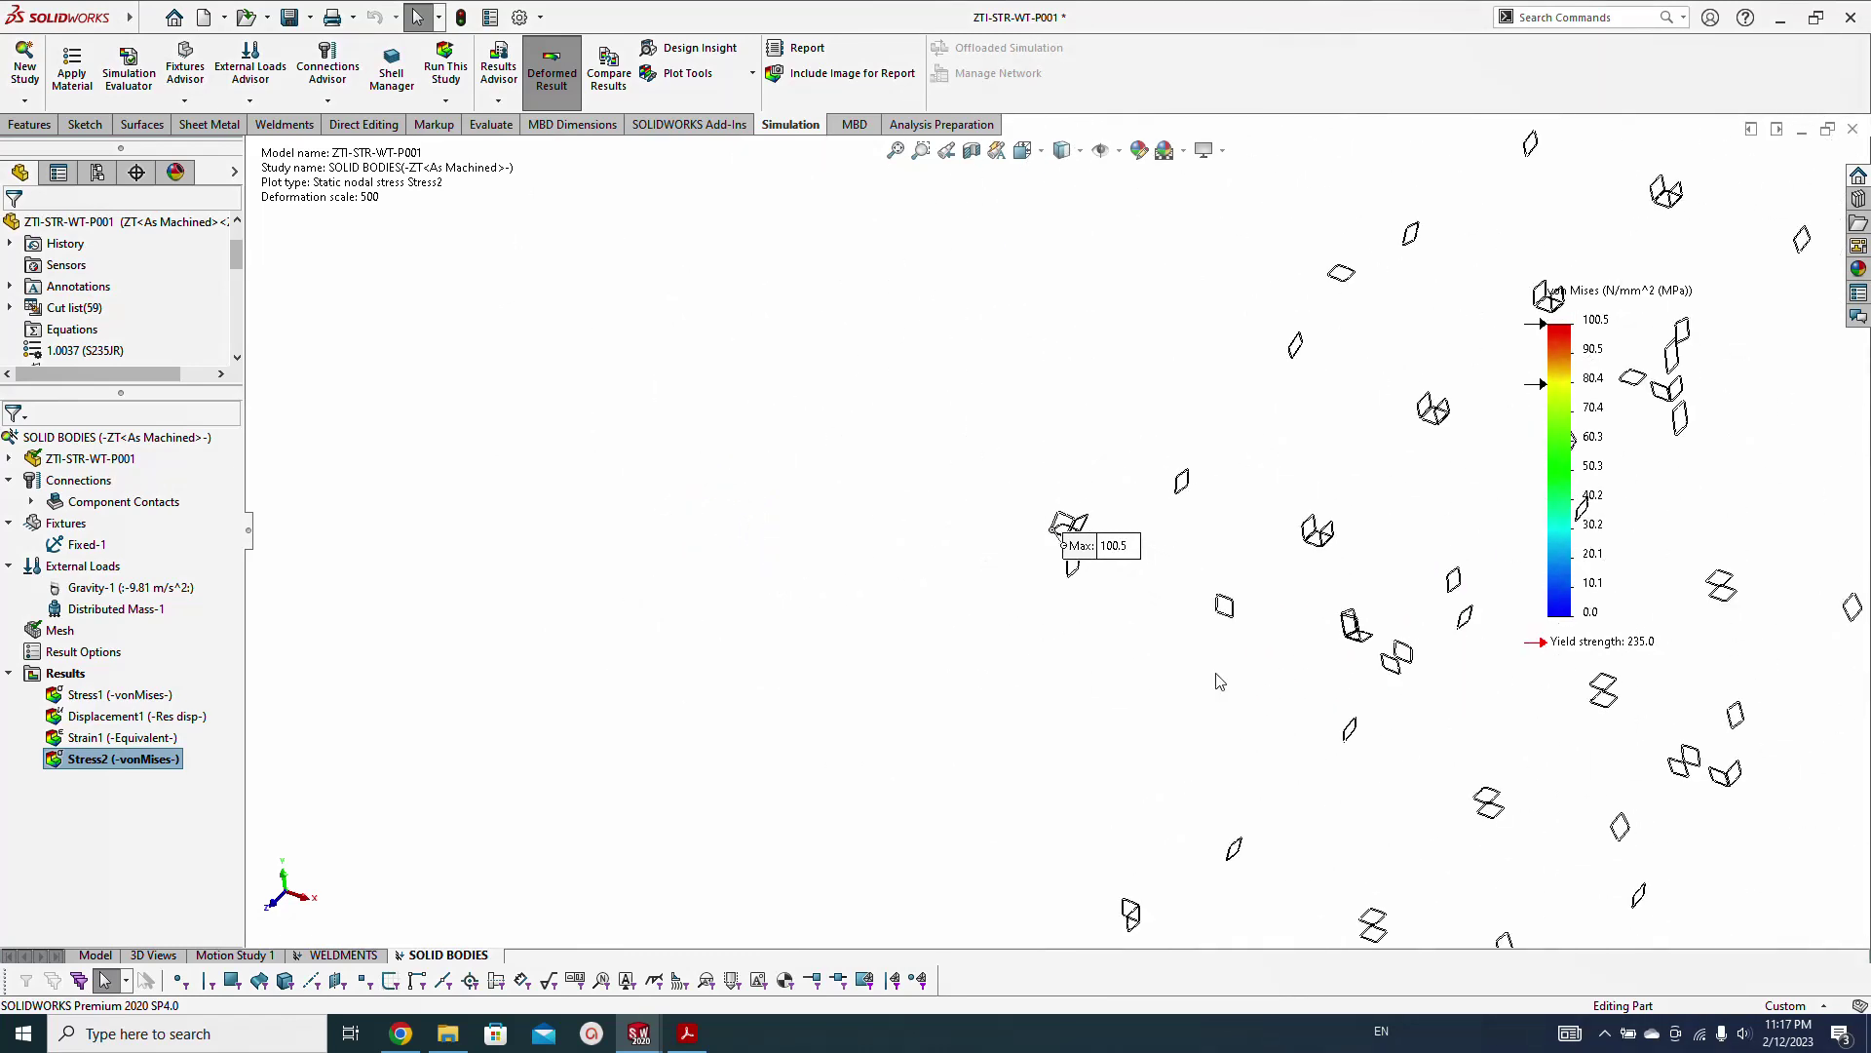
scroll(1218, 681, "up", 5)
middle_click_drag(1218, 681, 589, 612)
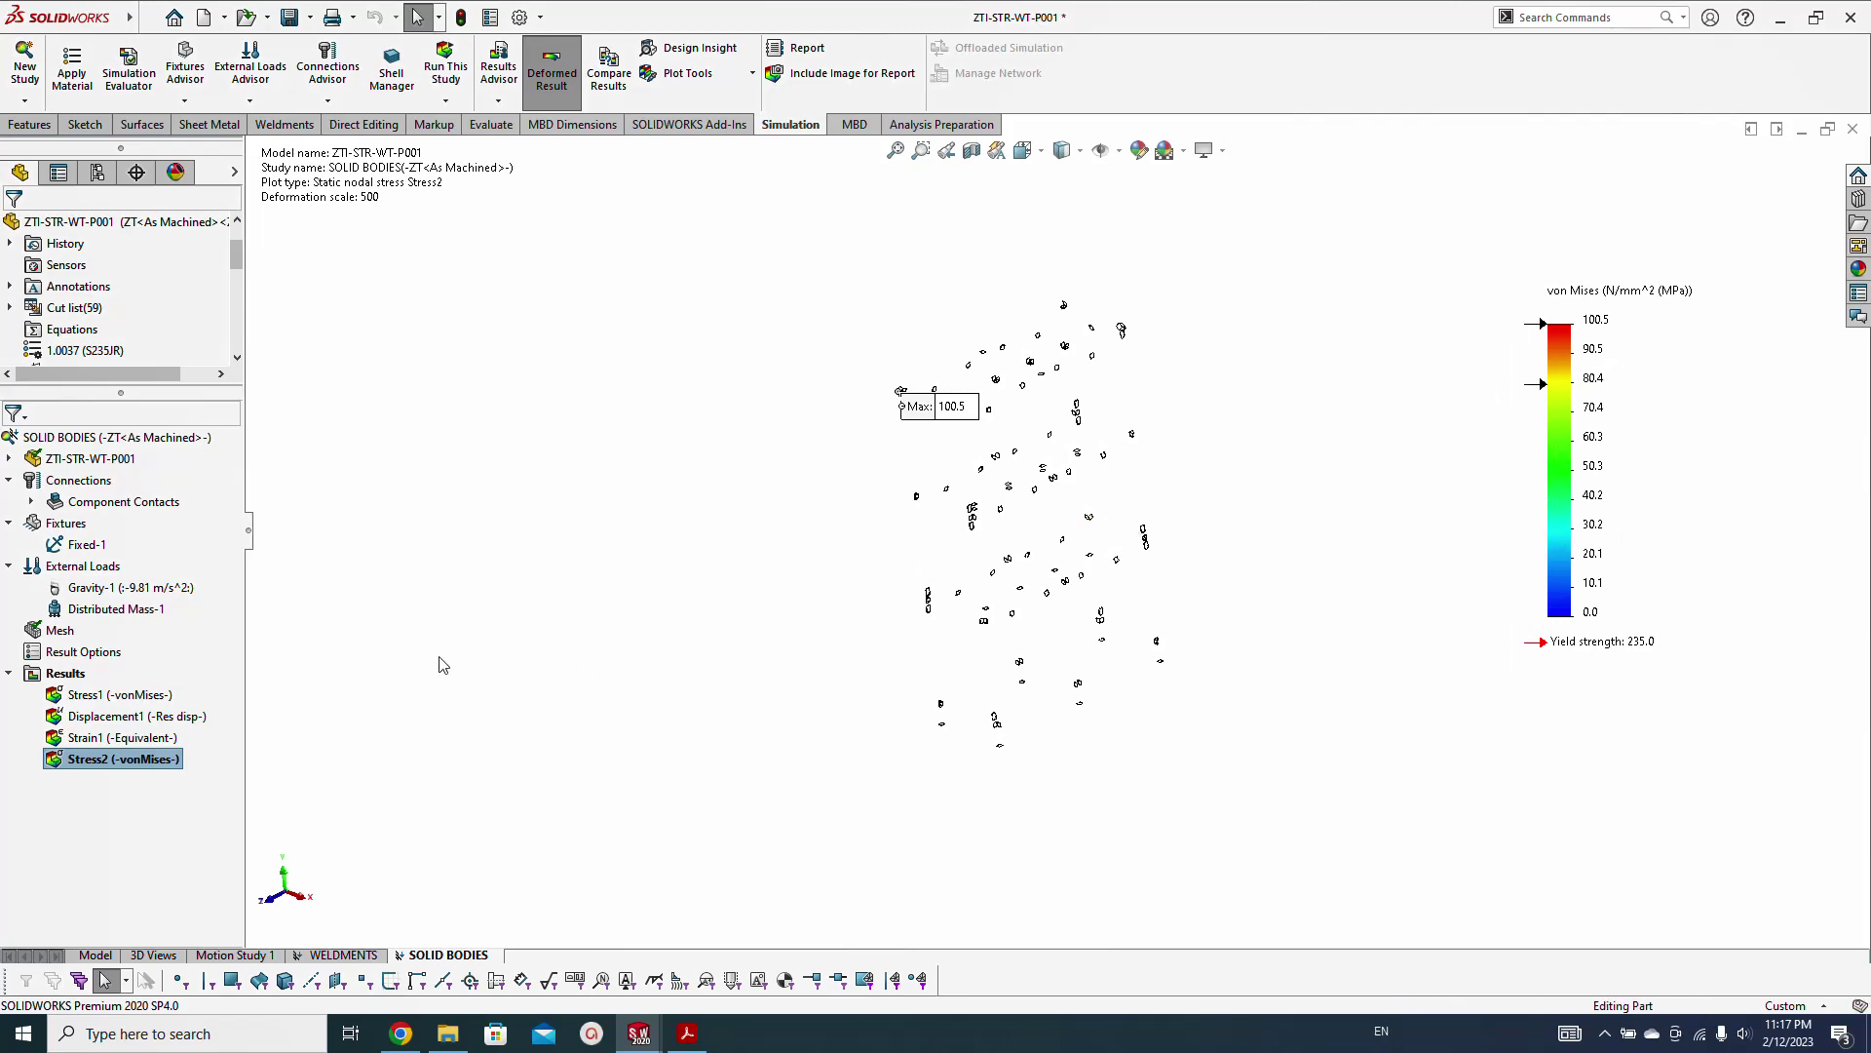
double_click(107, 692)
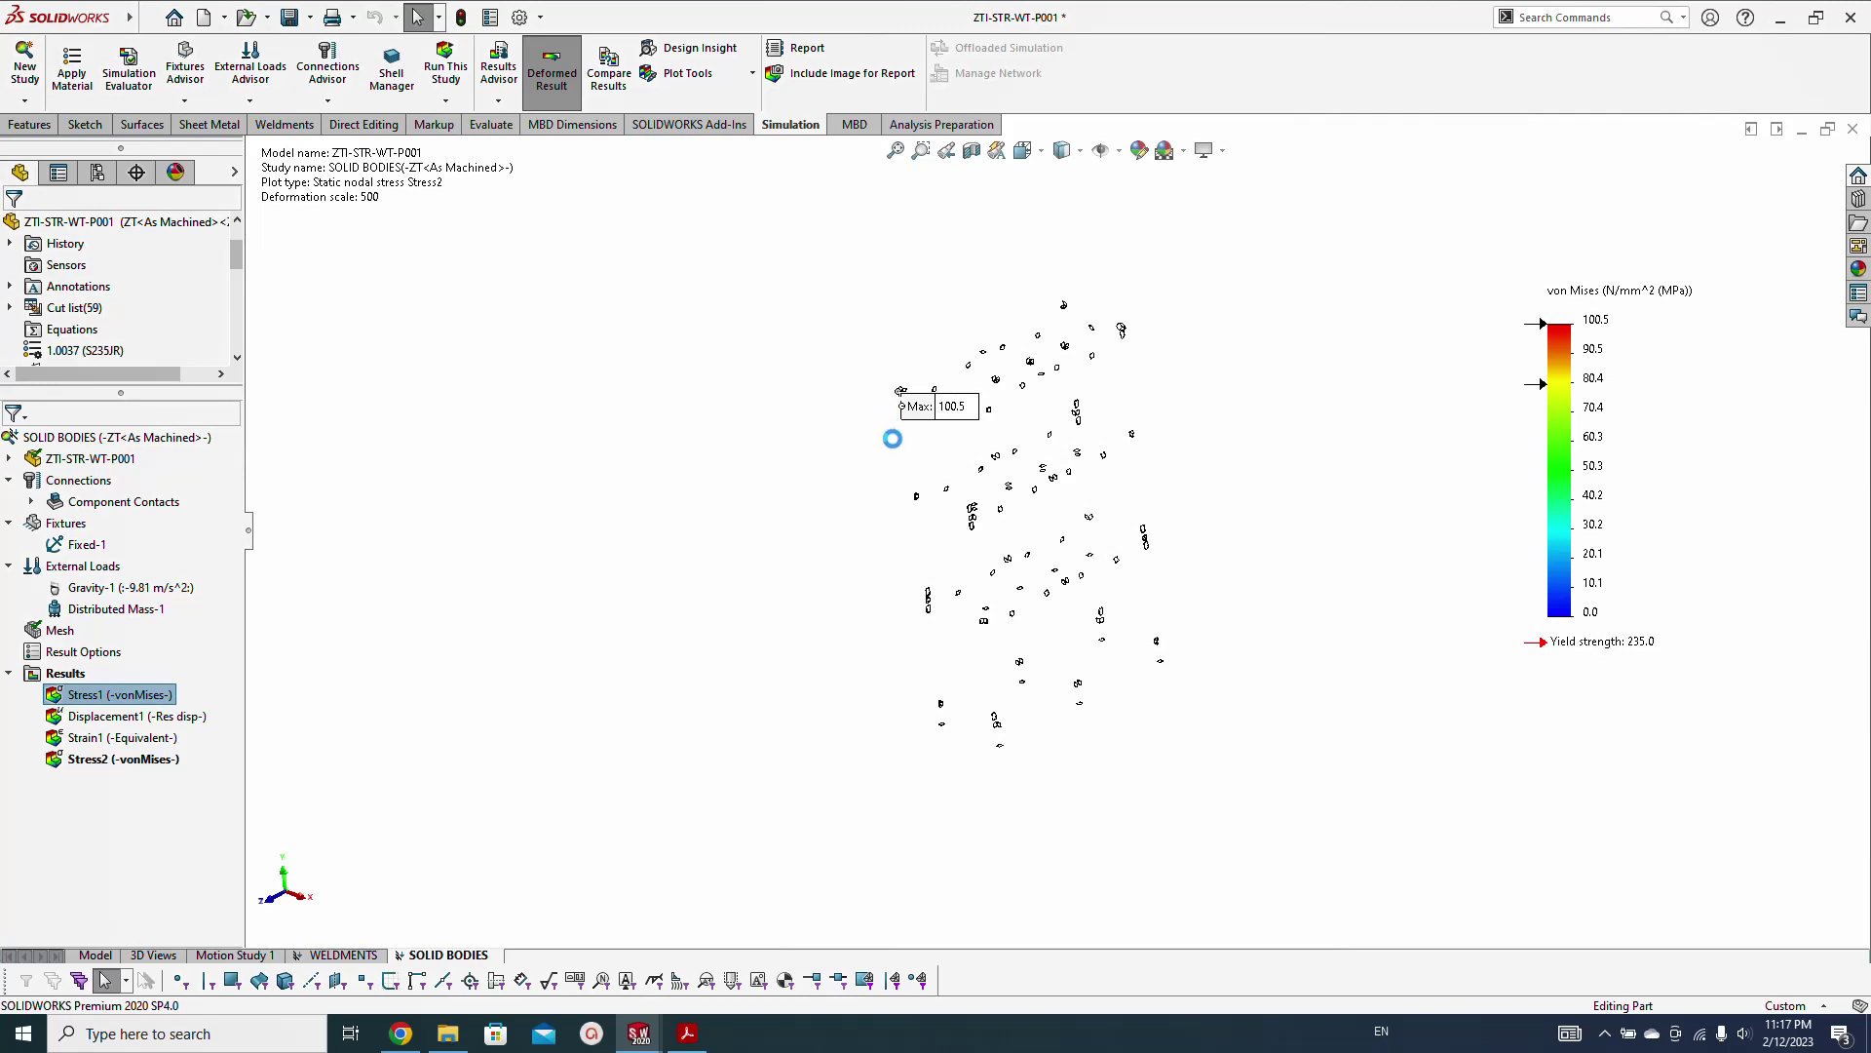
Zoom into the red stress hotspot at the top corner joint and view it from another side
scroll(931, 453, "down", 6)
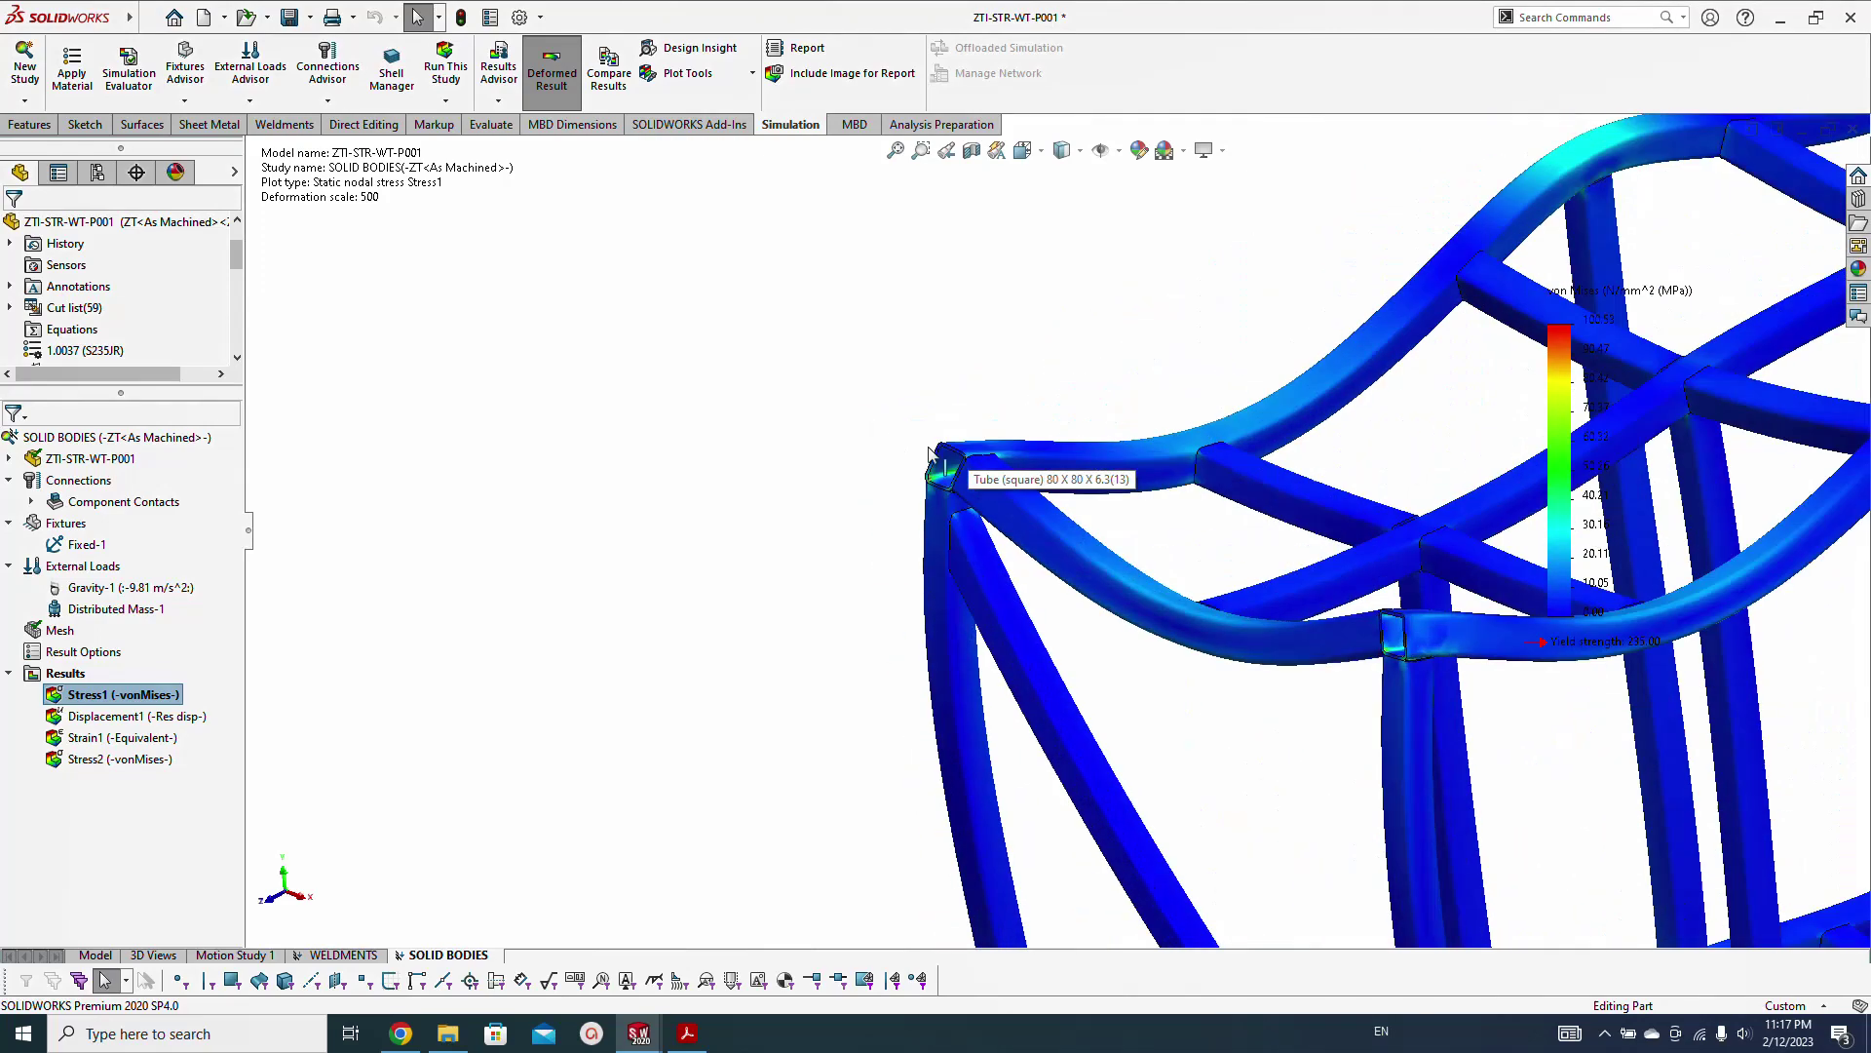
scroll(930, 453, "down", 10)
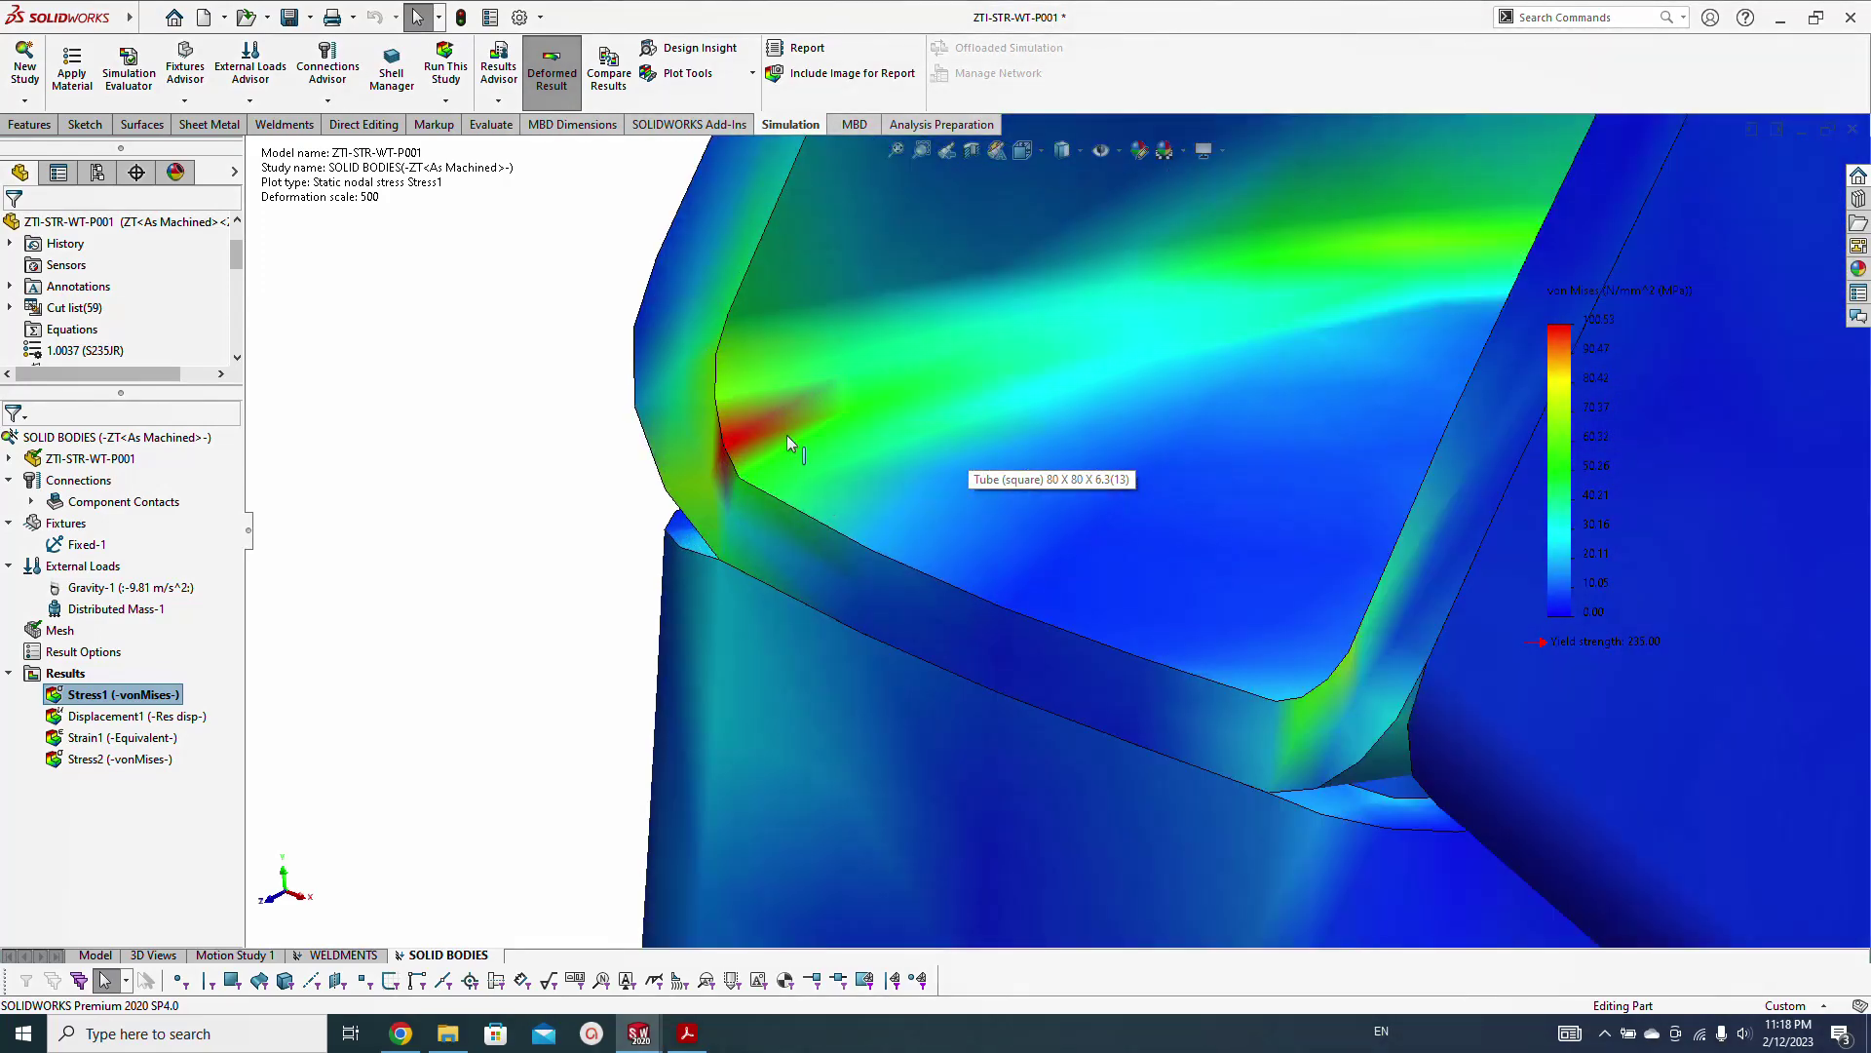
middle_click_drag(768, 431, 847, 509)
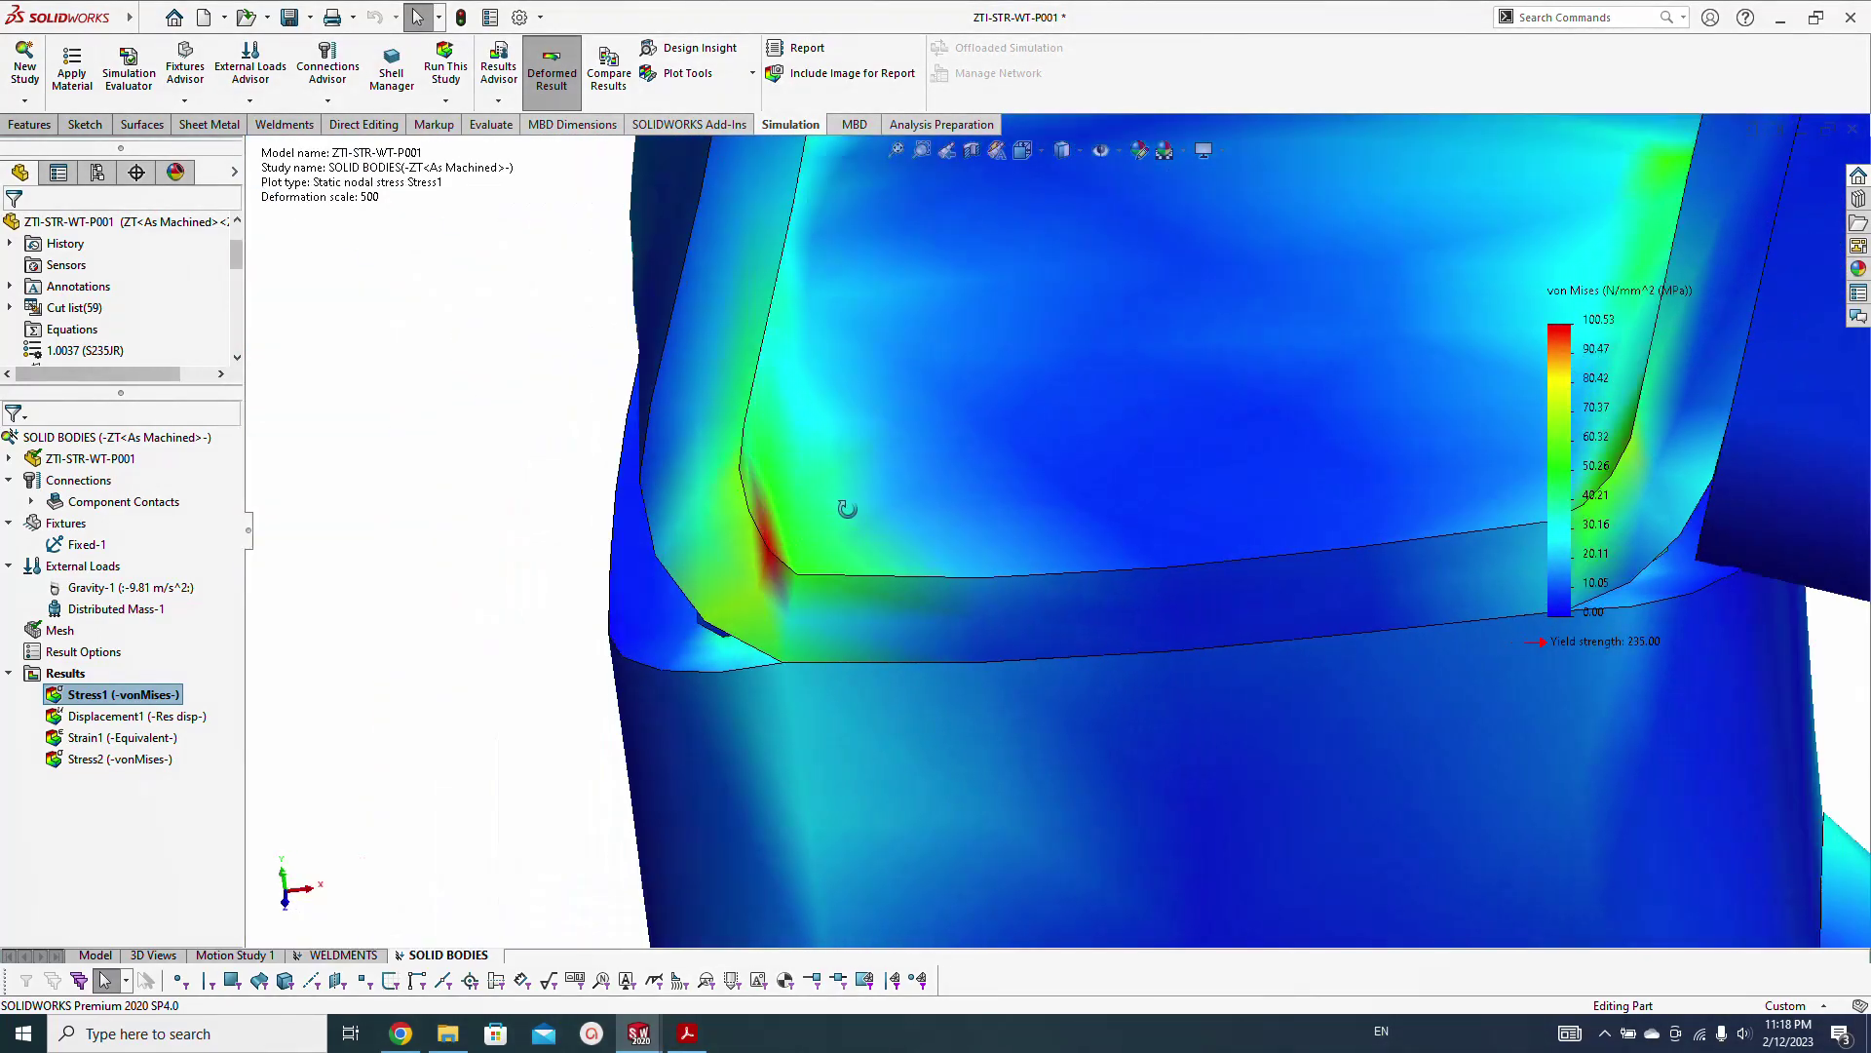
scroll(853, 516, "up", 3)
scroll(1116, 578, "up", 6)
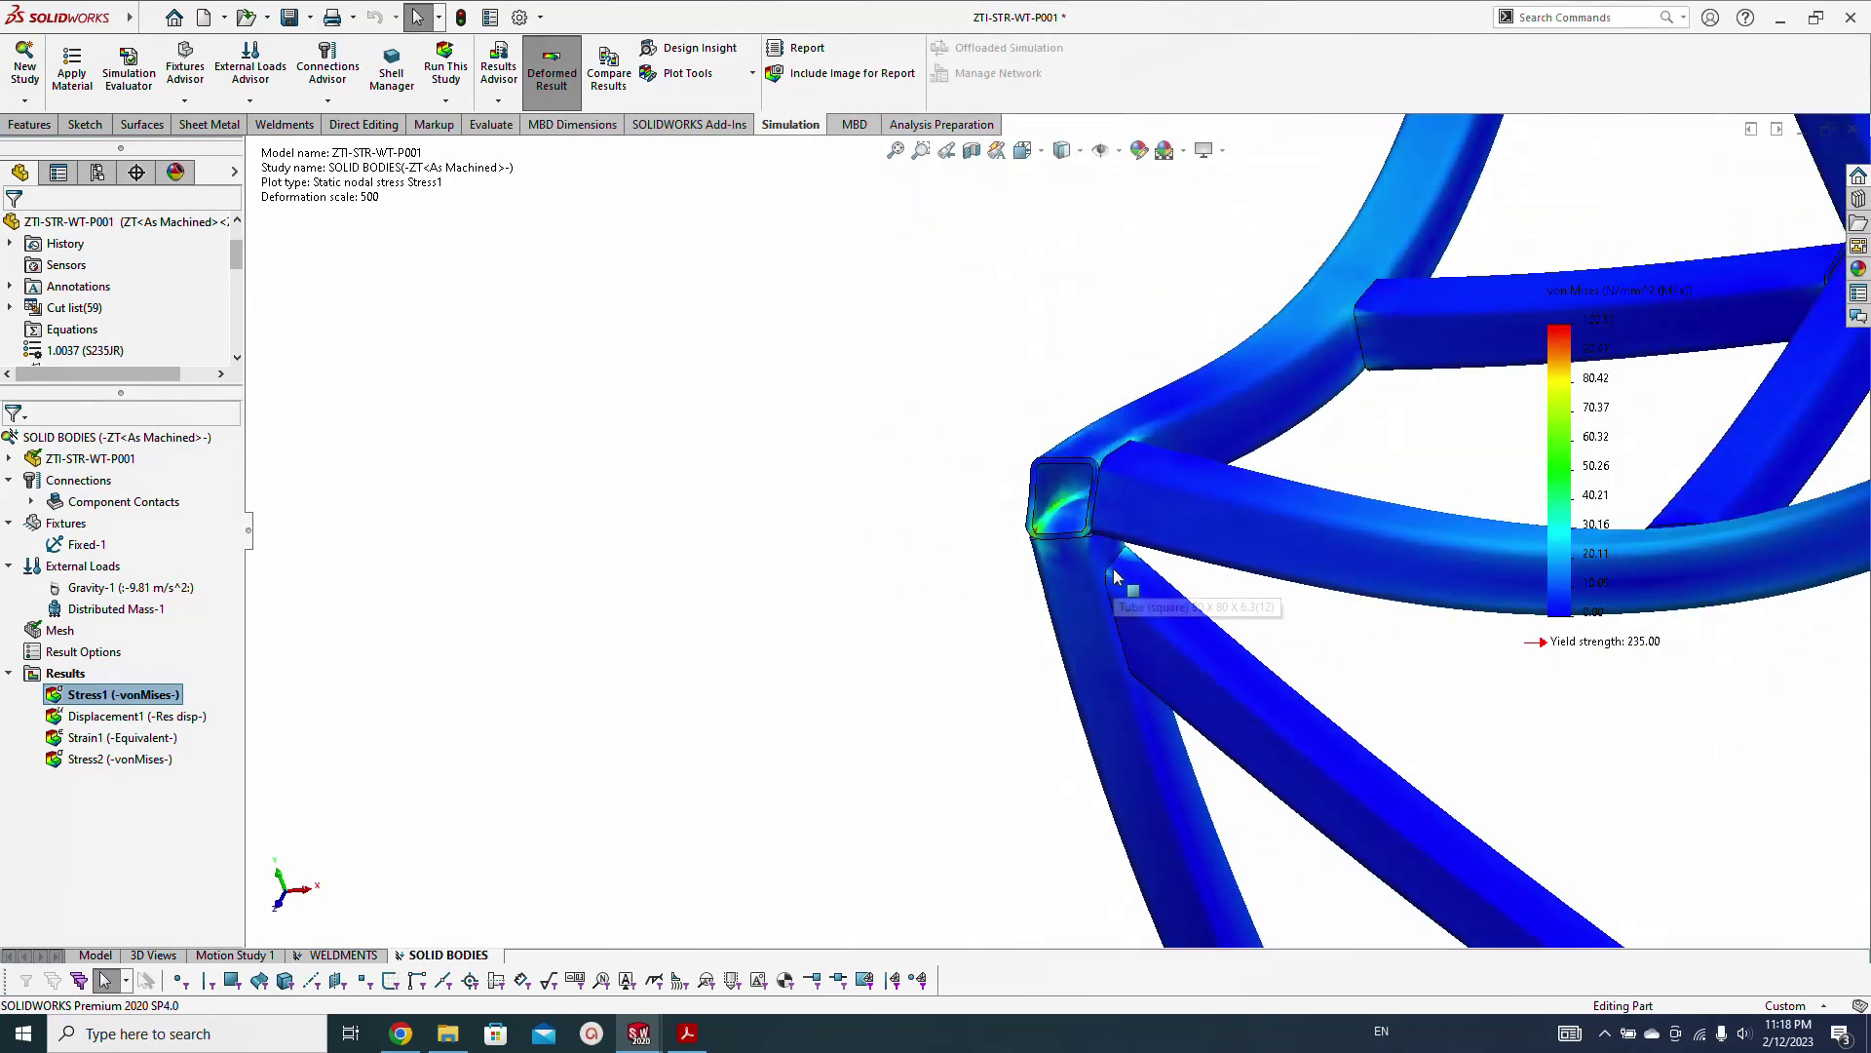
scroll(1116, 578, "up", 6)
Orbit out to the full frame, then switch to the WELDMENTS beam study
middle_click_drag(1116, 575, 1160, 643)
scroll(992, 502, "down", 5)
scroll(1220, 675, "up", 5)
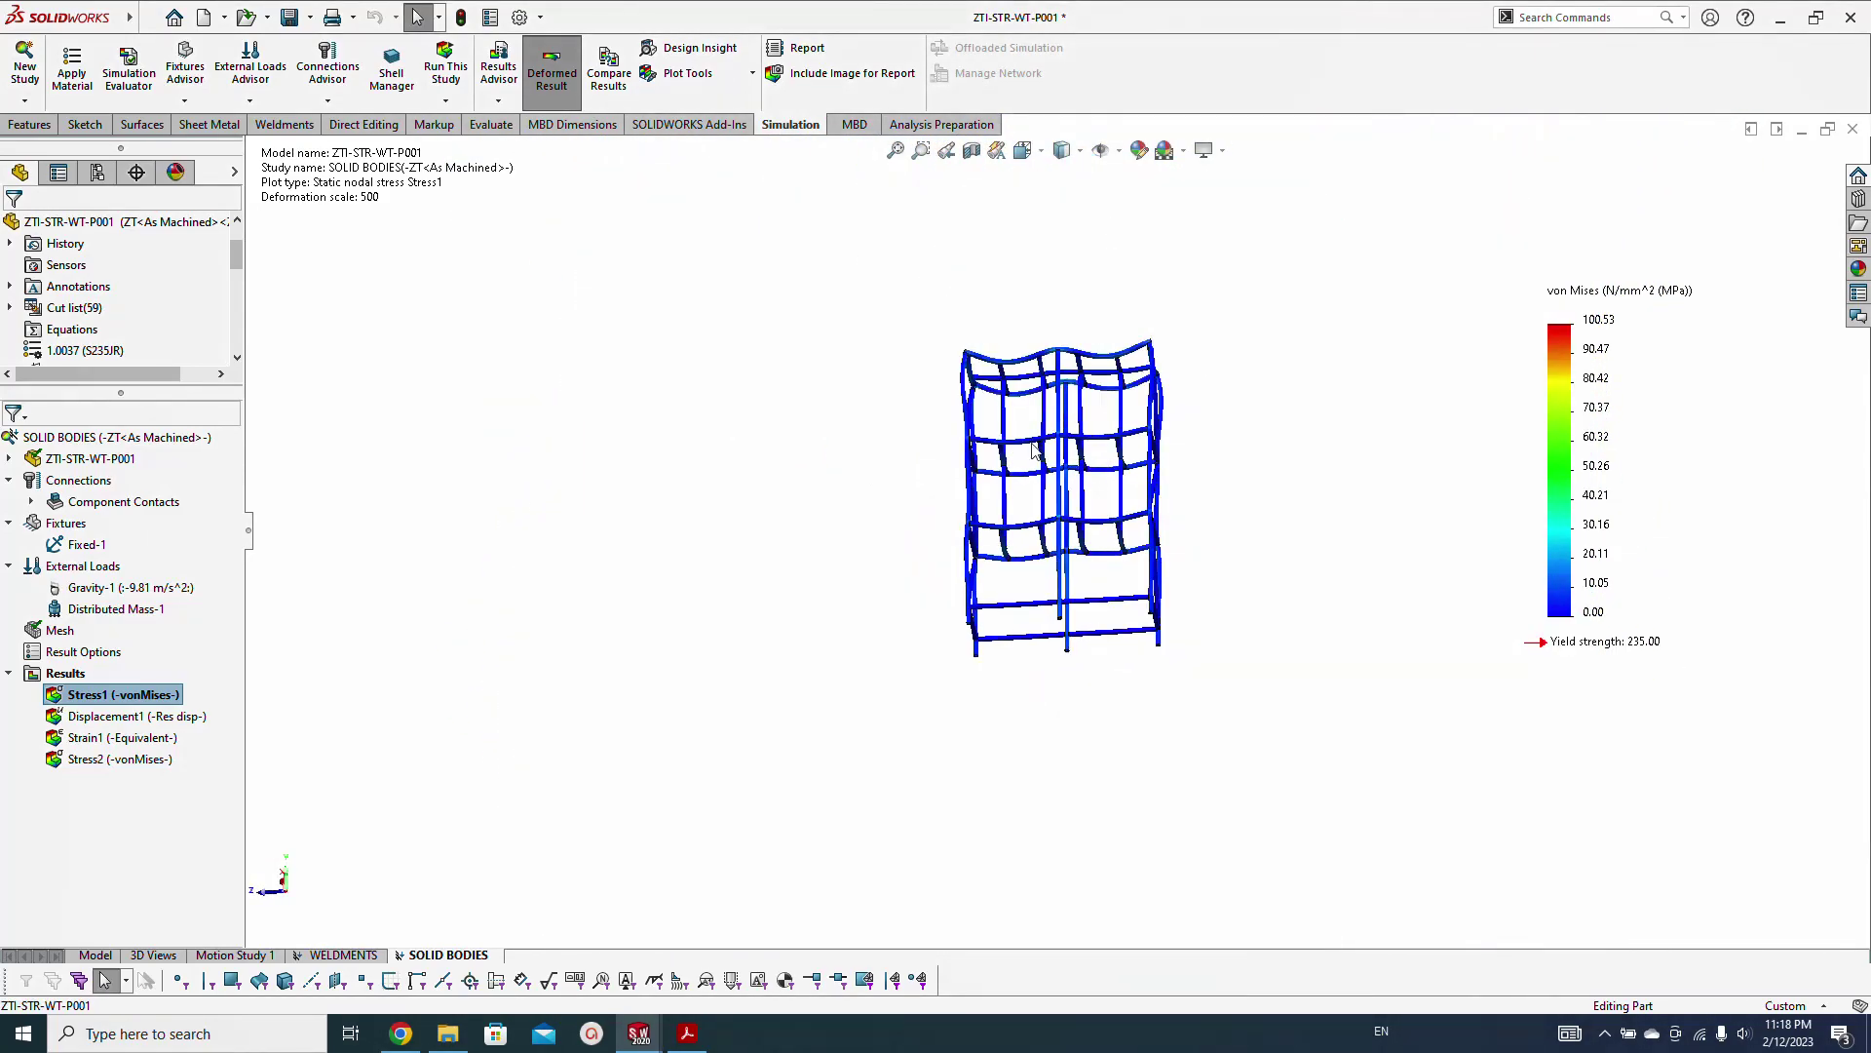
middle_click_drag(1035, 451, 877, 517)
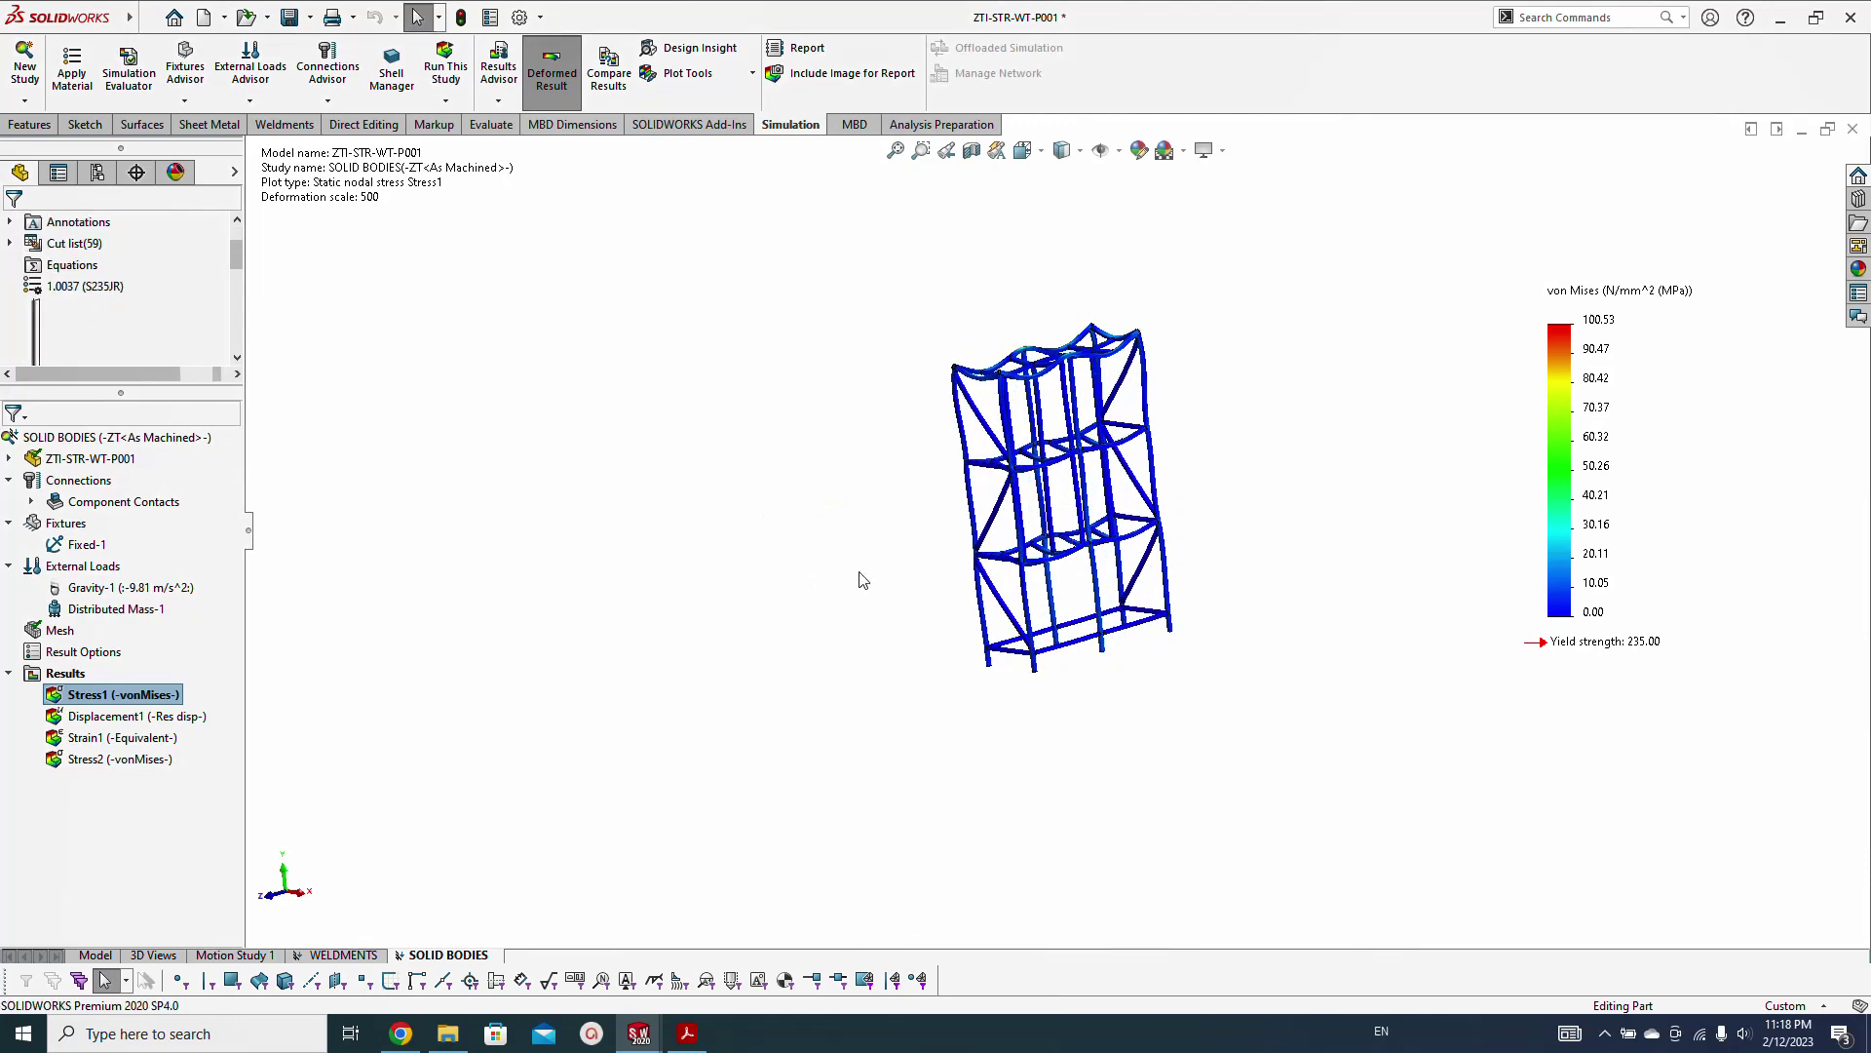
left_click(342, 956)
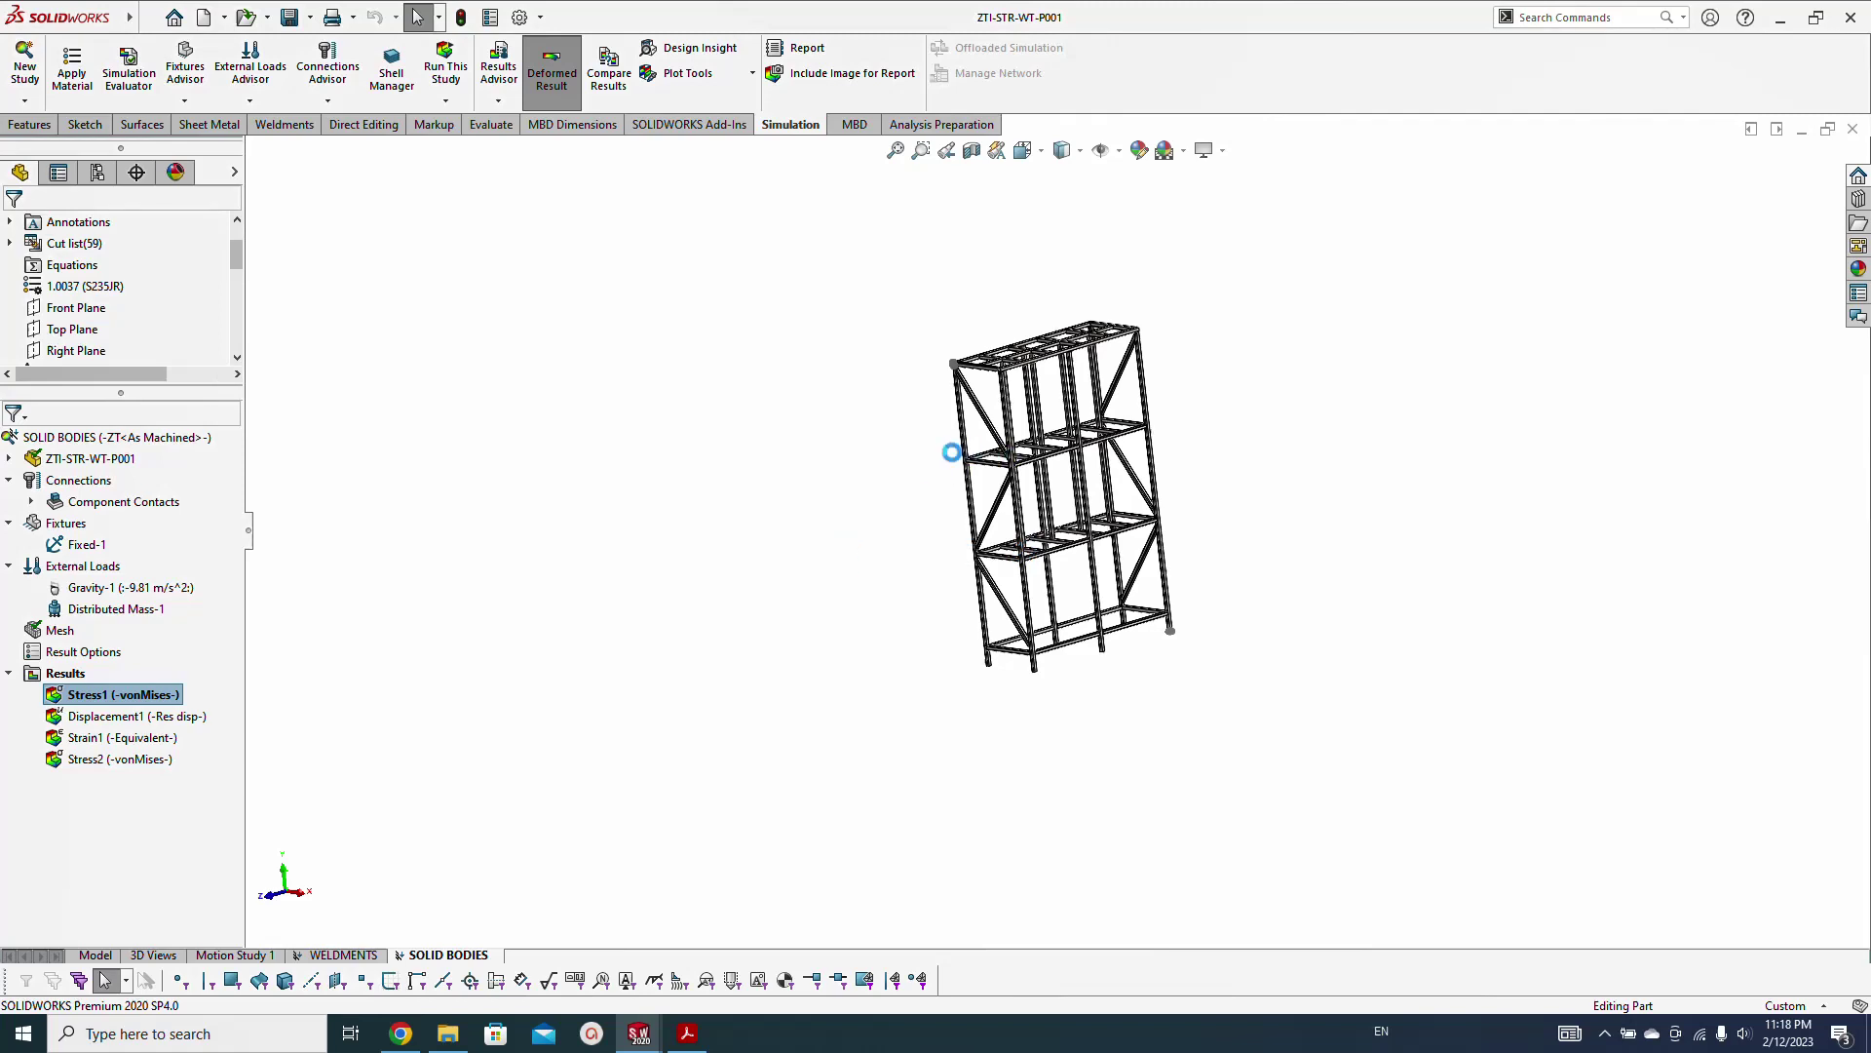
middle_click_drag(883, 483, 739, 618)
Show the WELDMENTS Stress1 plot and select its Displacement1 result
left_click(733, 542)
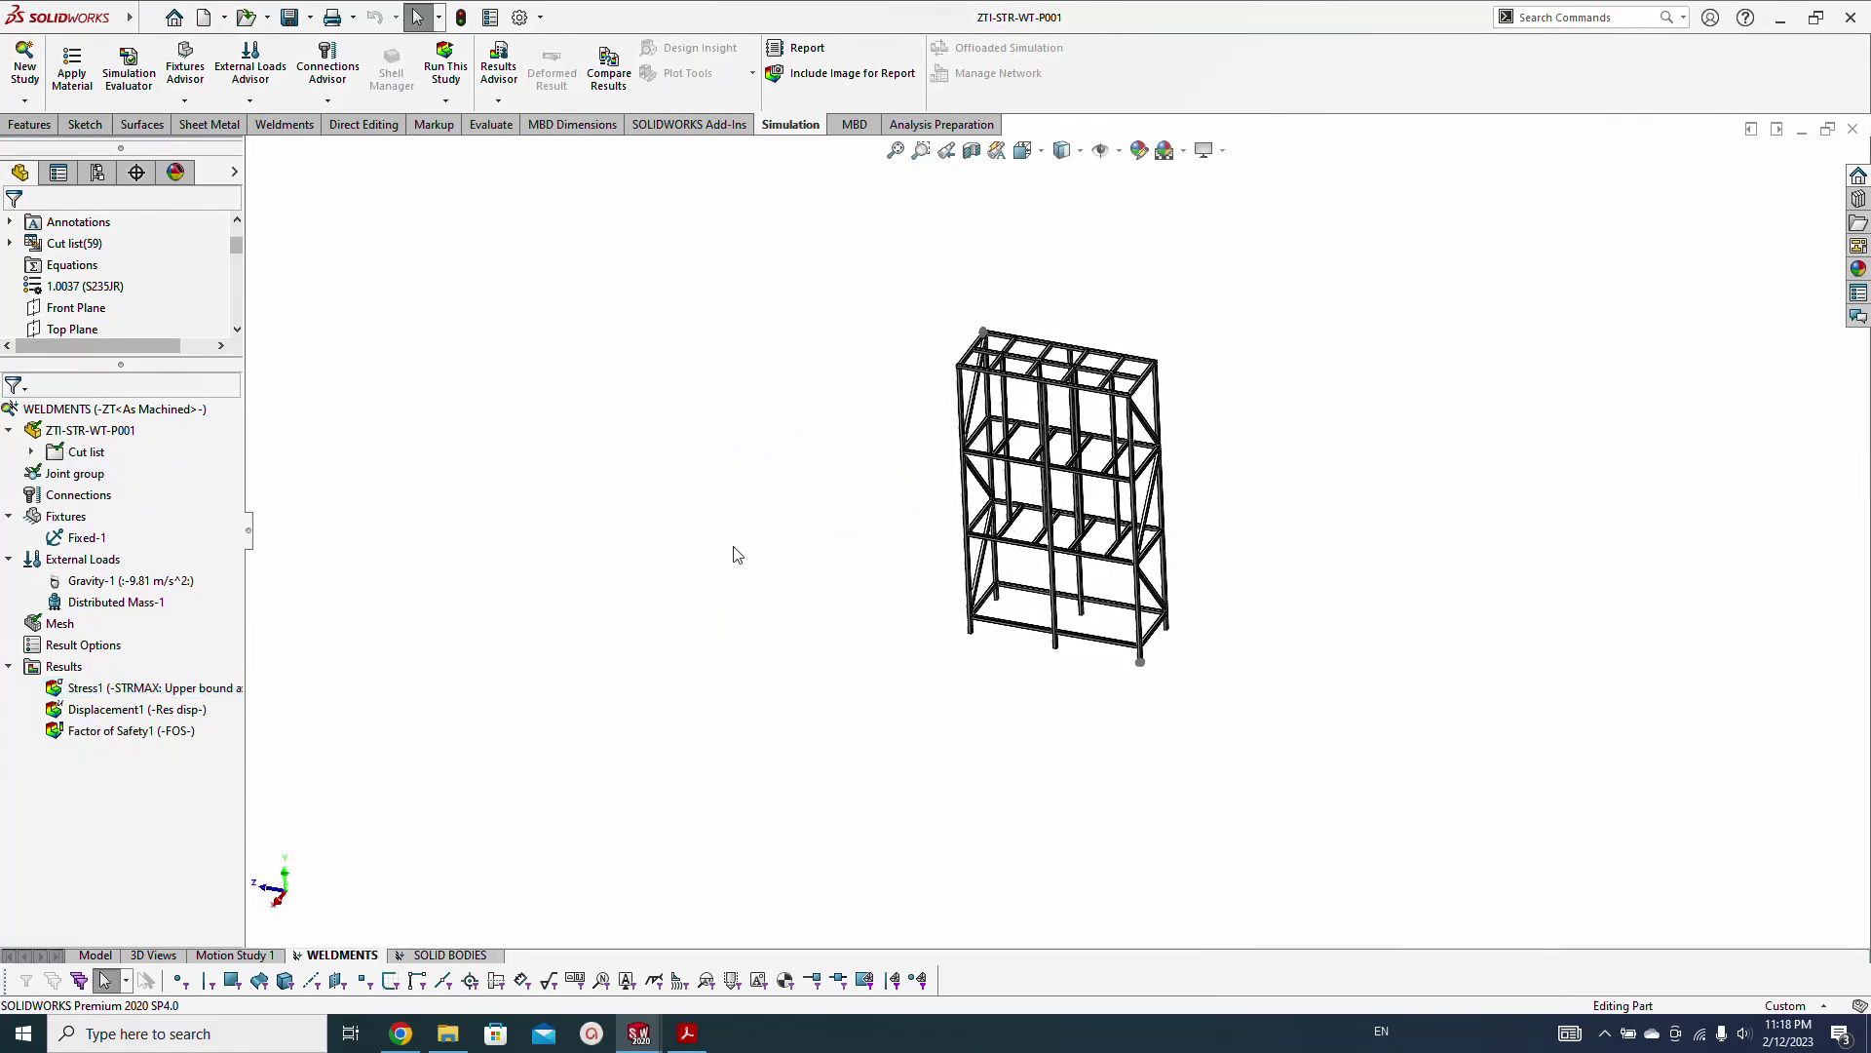
right_click(122, 688)
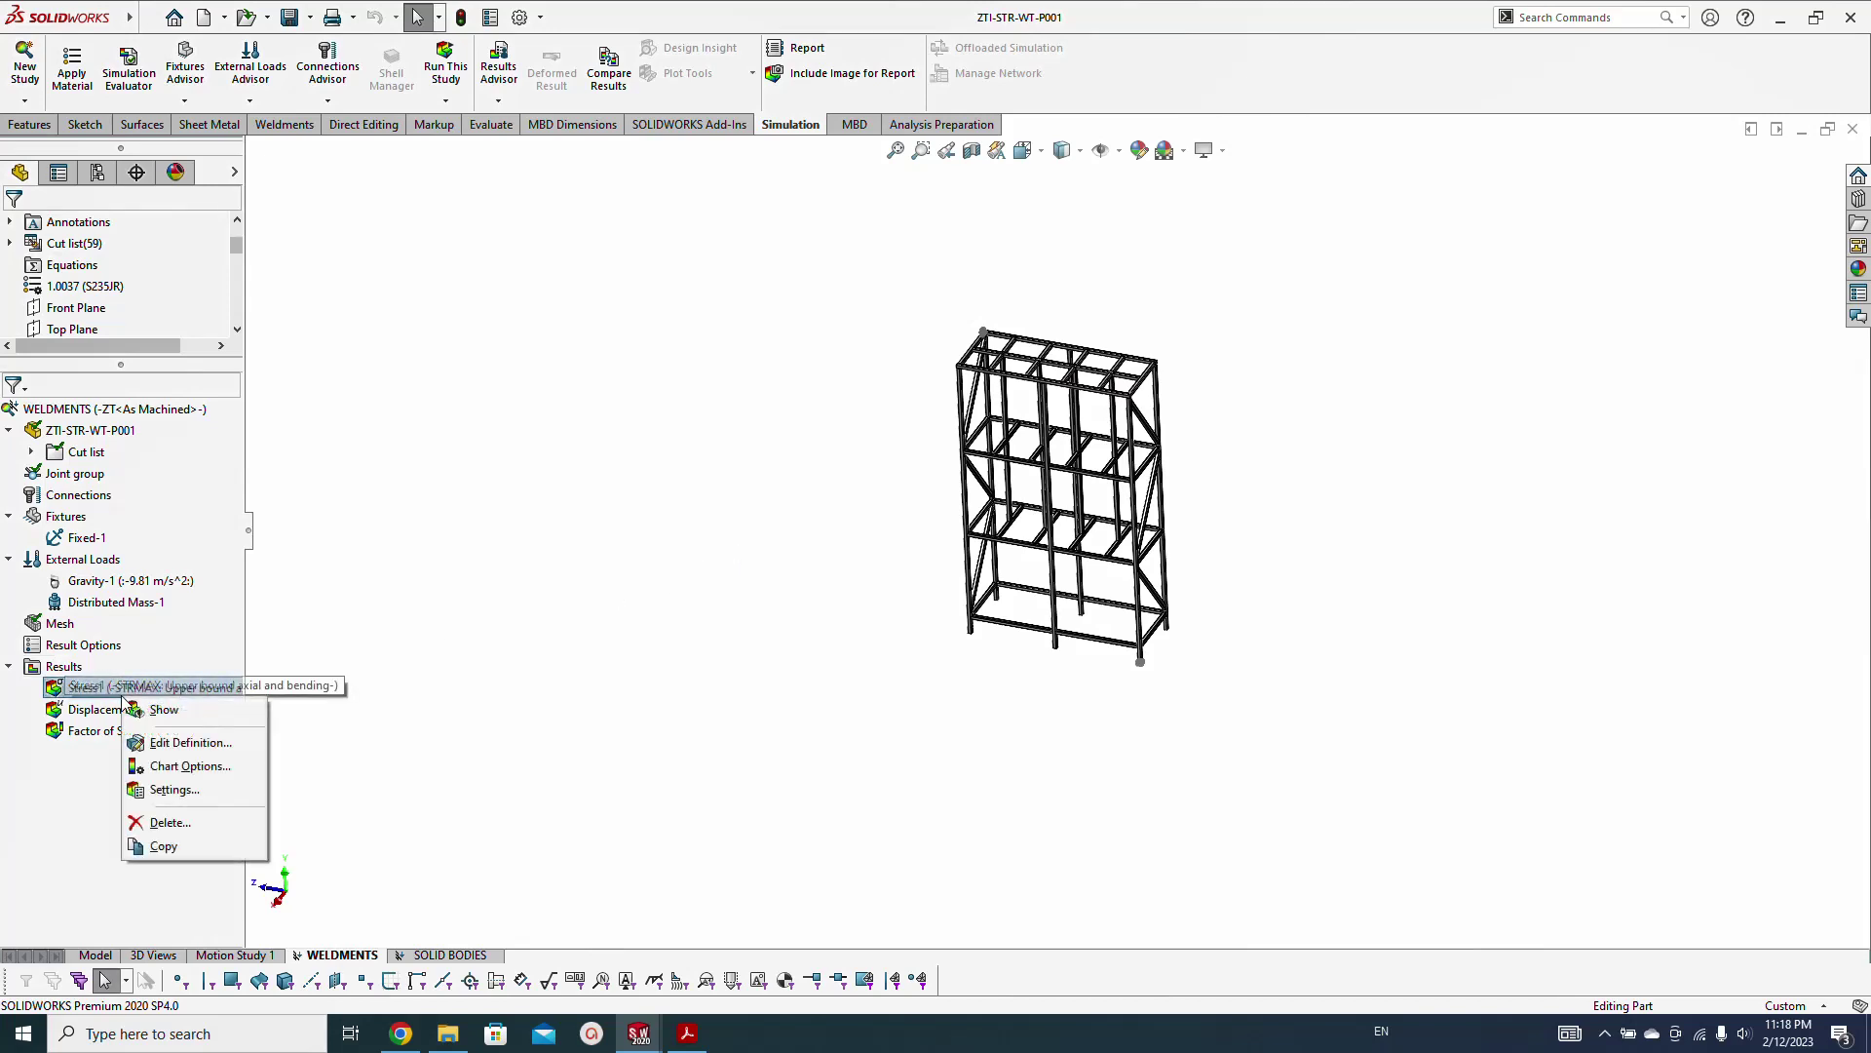
left_click(667, 739)
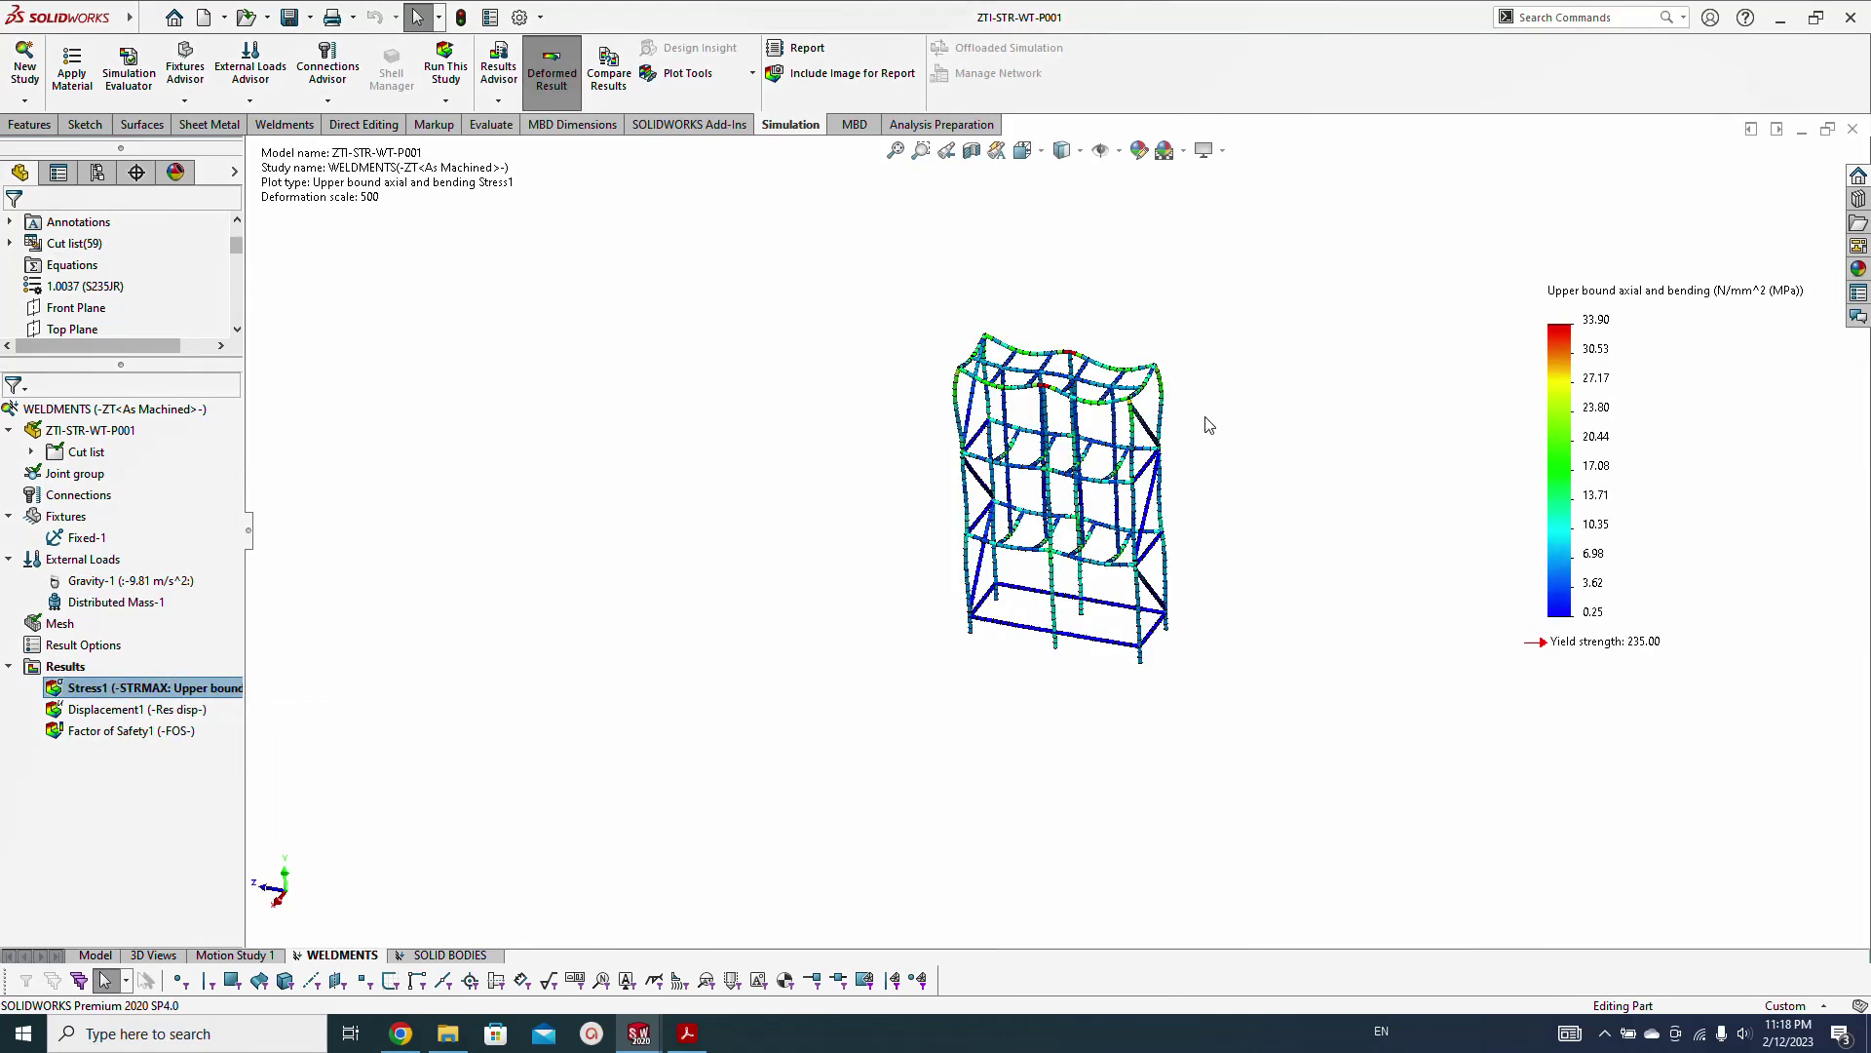
double_click(180, 709)
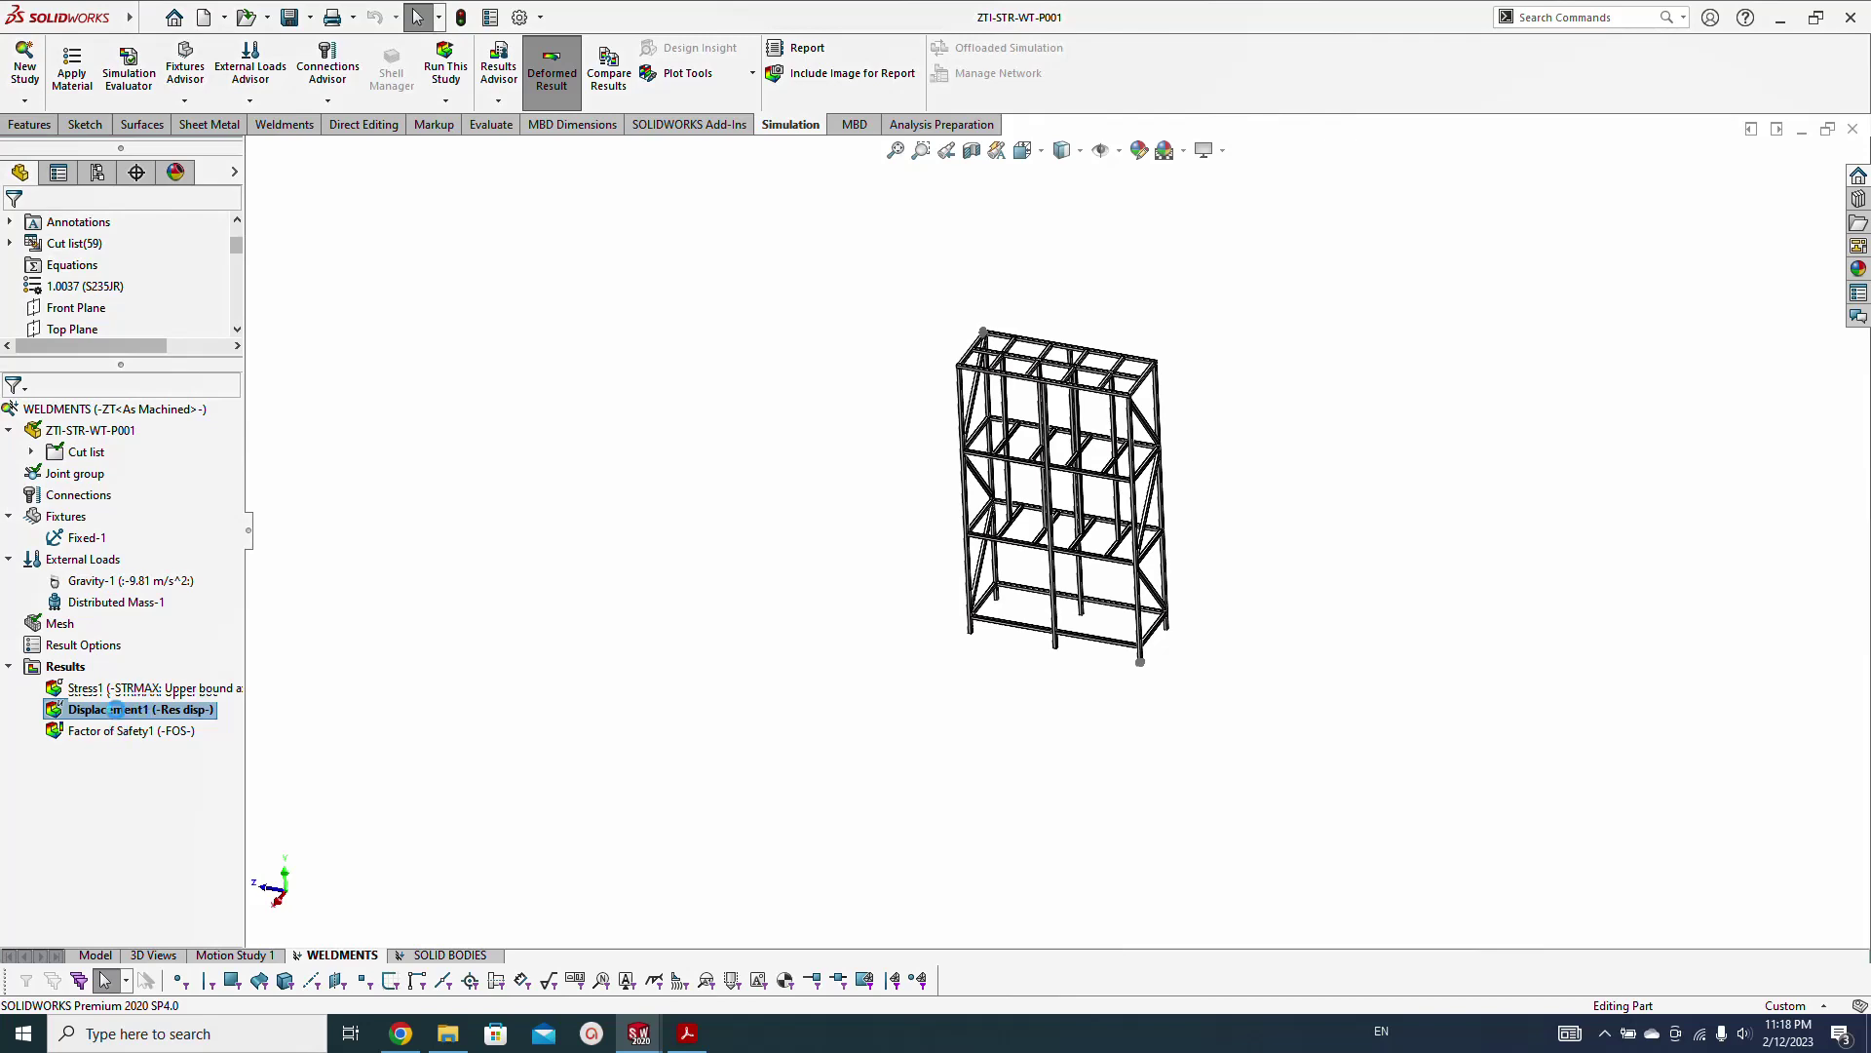
Show the SOLID BODIES Displacement1 plot (max 0.66 mm) and orbit the deformed frame
left_click(115, 716)
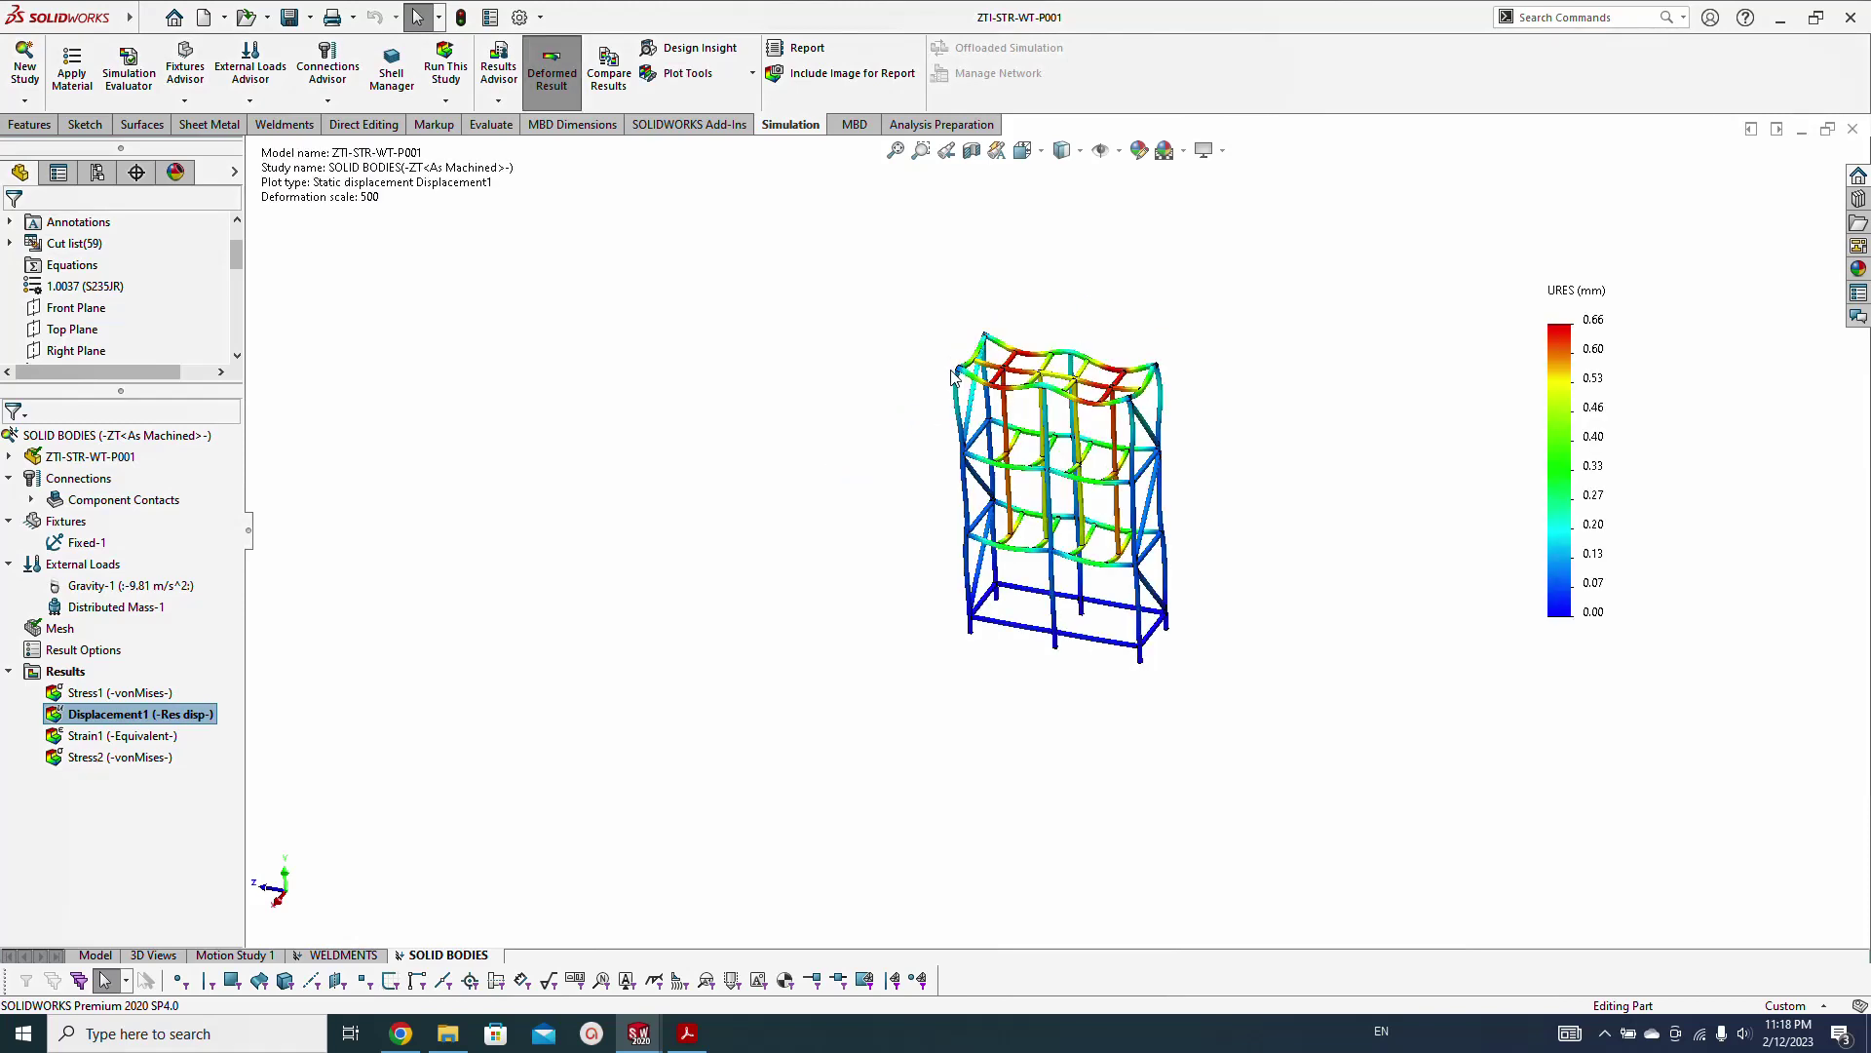
scroll(1181, 429, "down", 2)
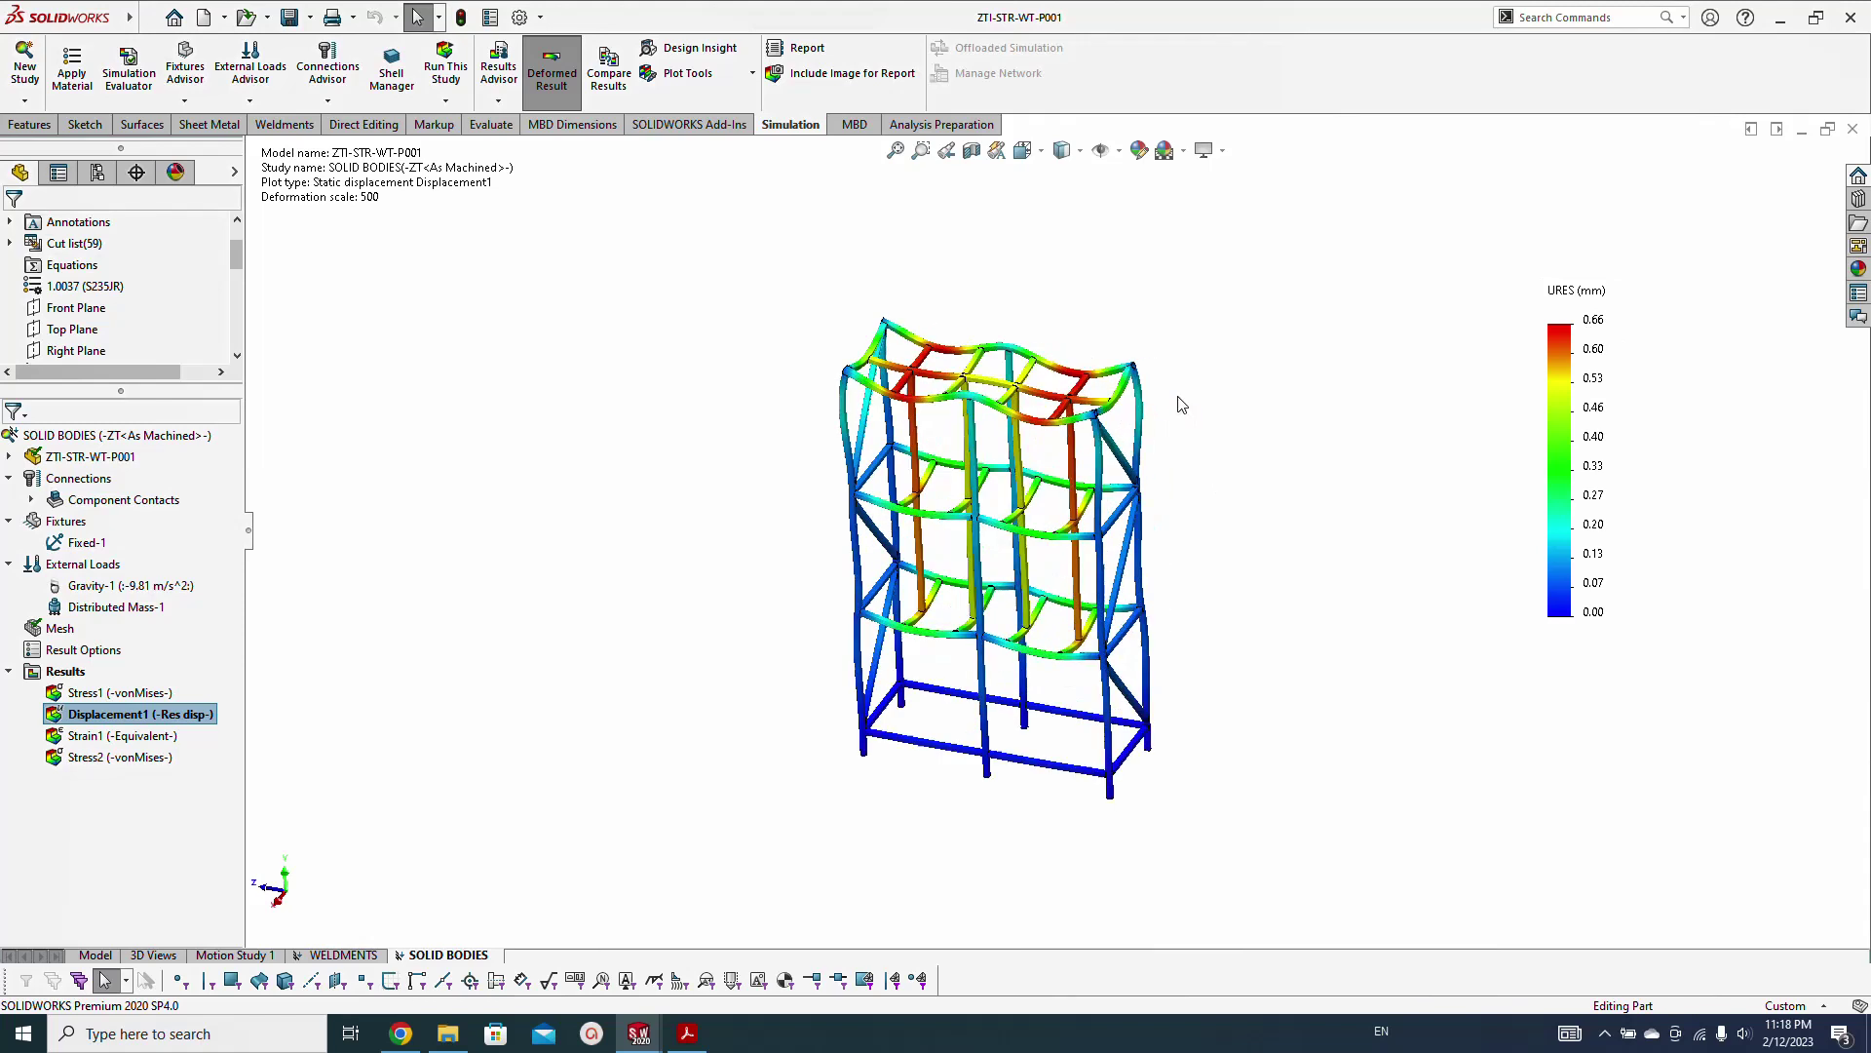
middle_click_drag(1181, 405, 899, 340)
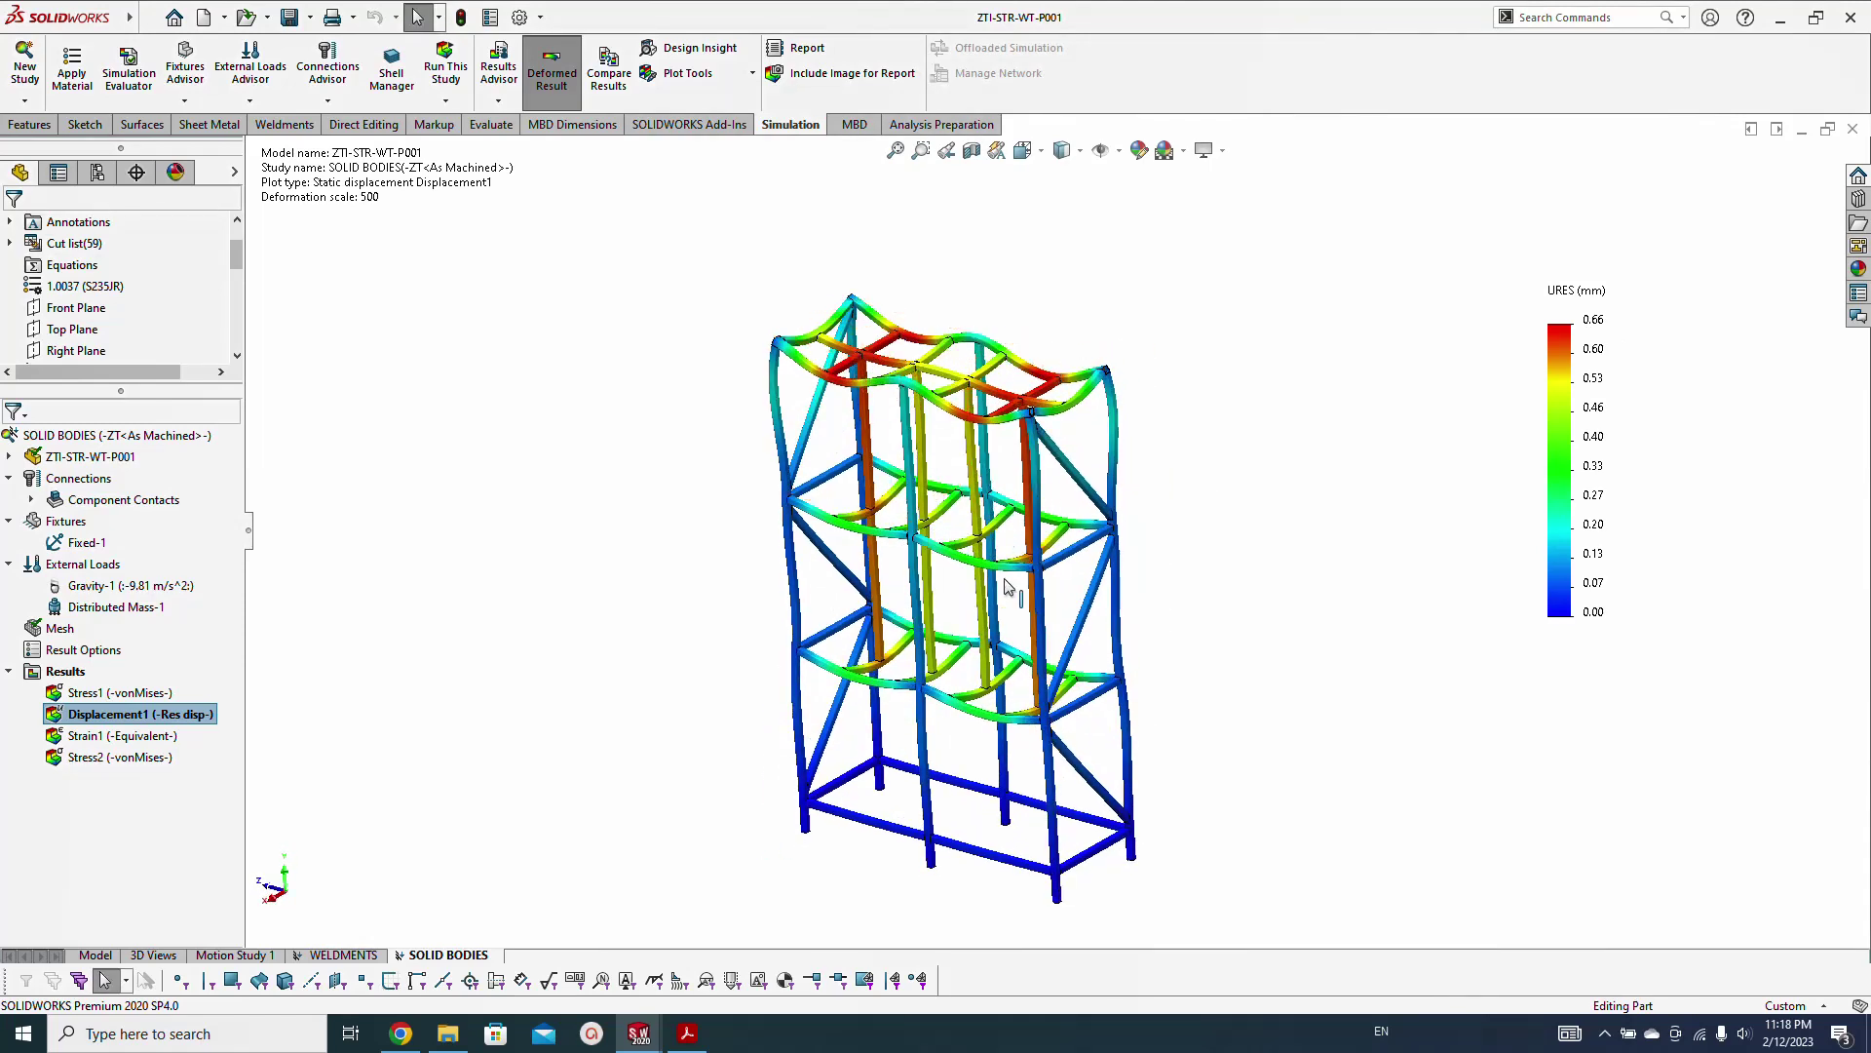
middle_click_drag(1008, 586, 799, 740)
Display the WELDMENTS Displacement1 plot (max 0.62 mm) for comparison
left_click(347, 956)
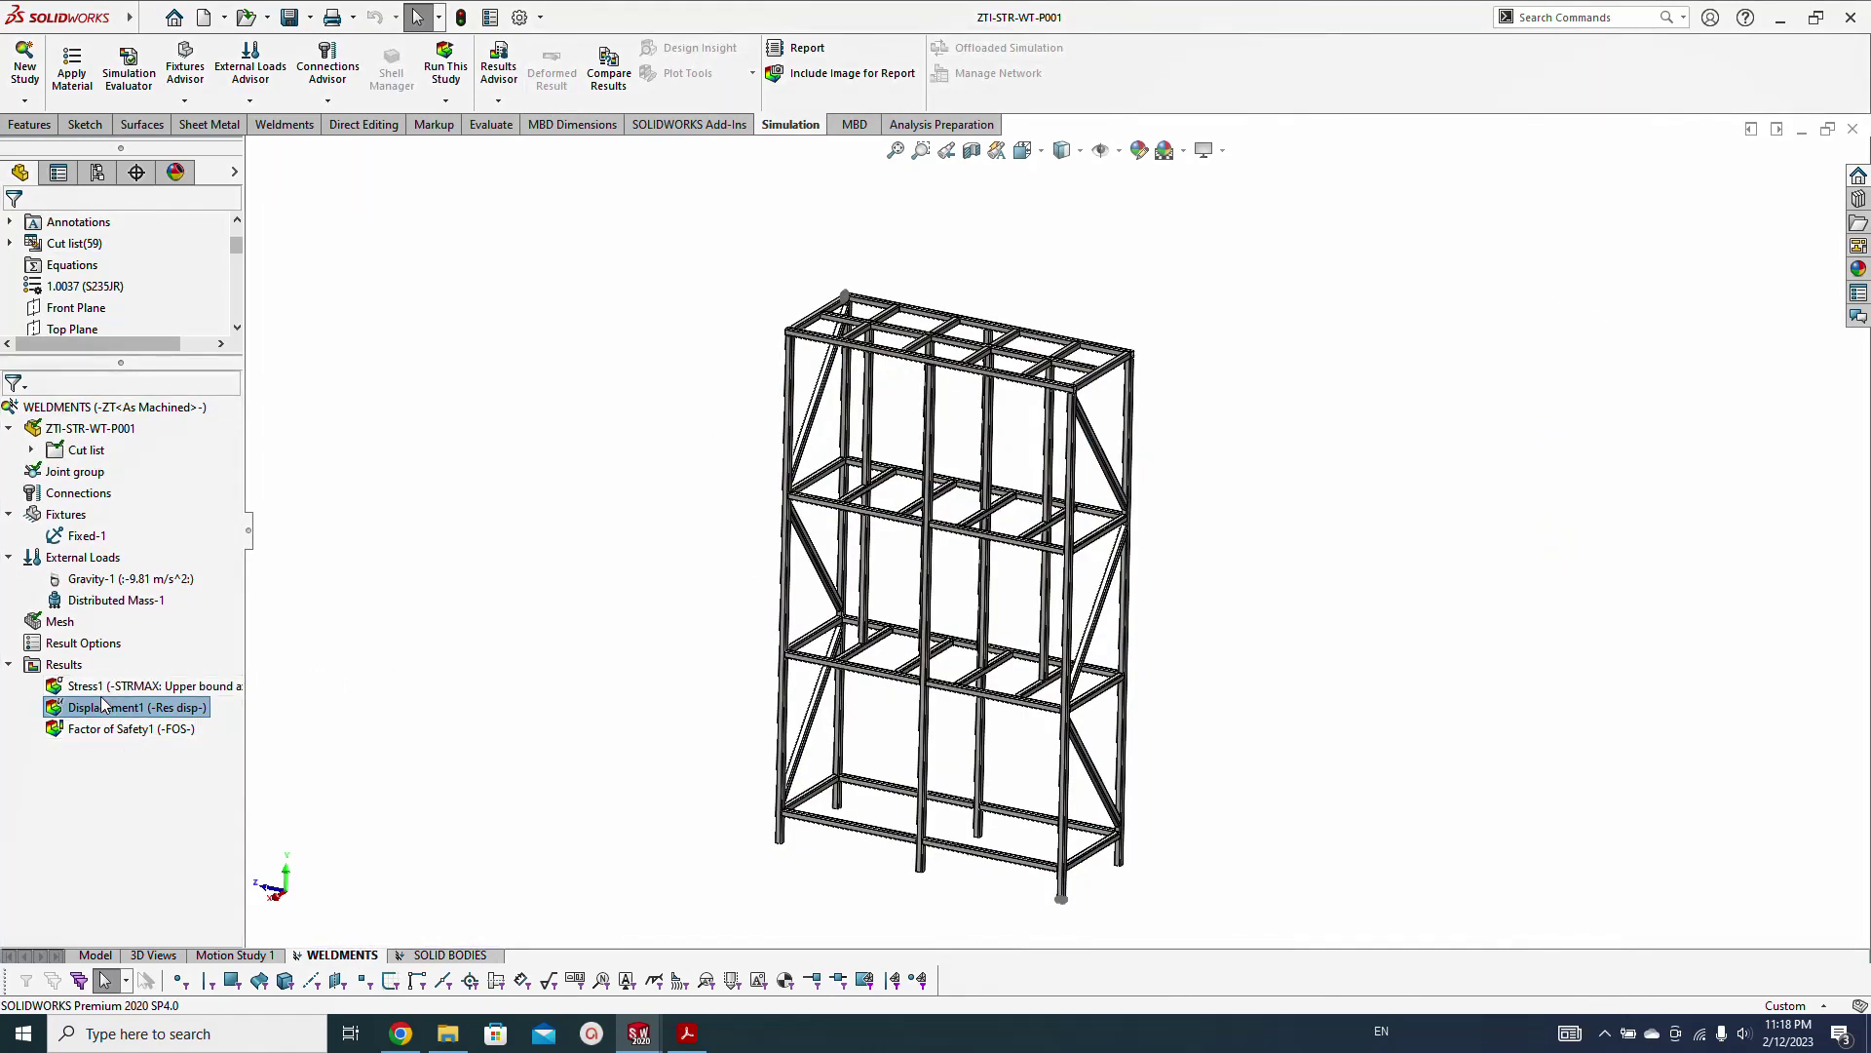
right_click(96, 703)
left_click(137, 716)
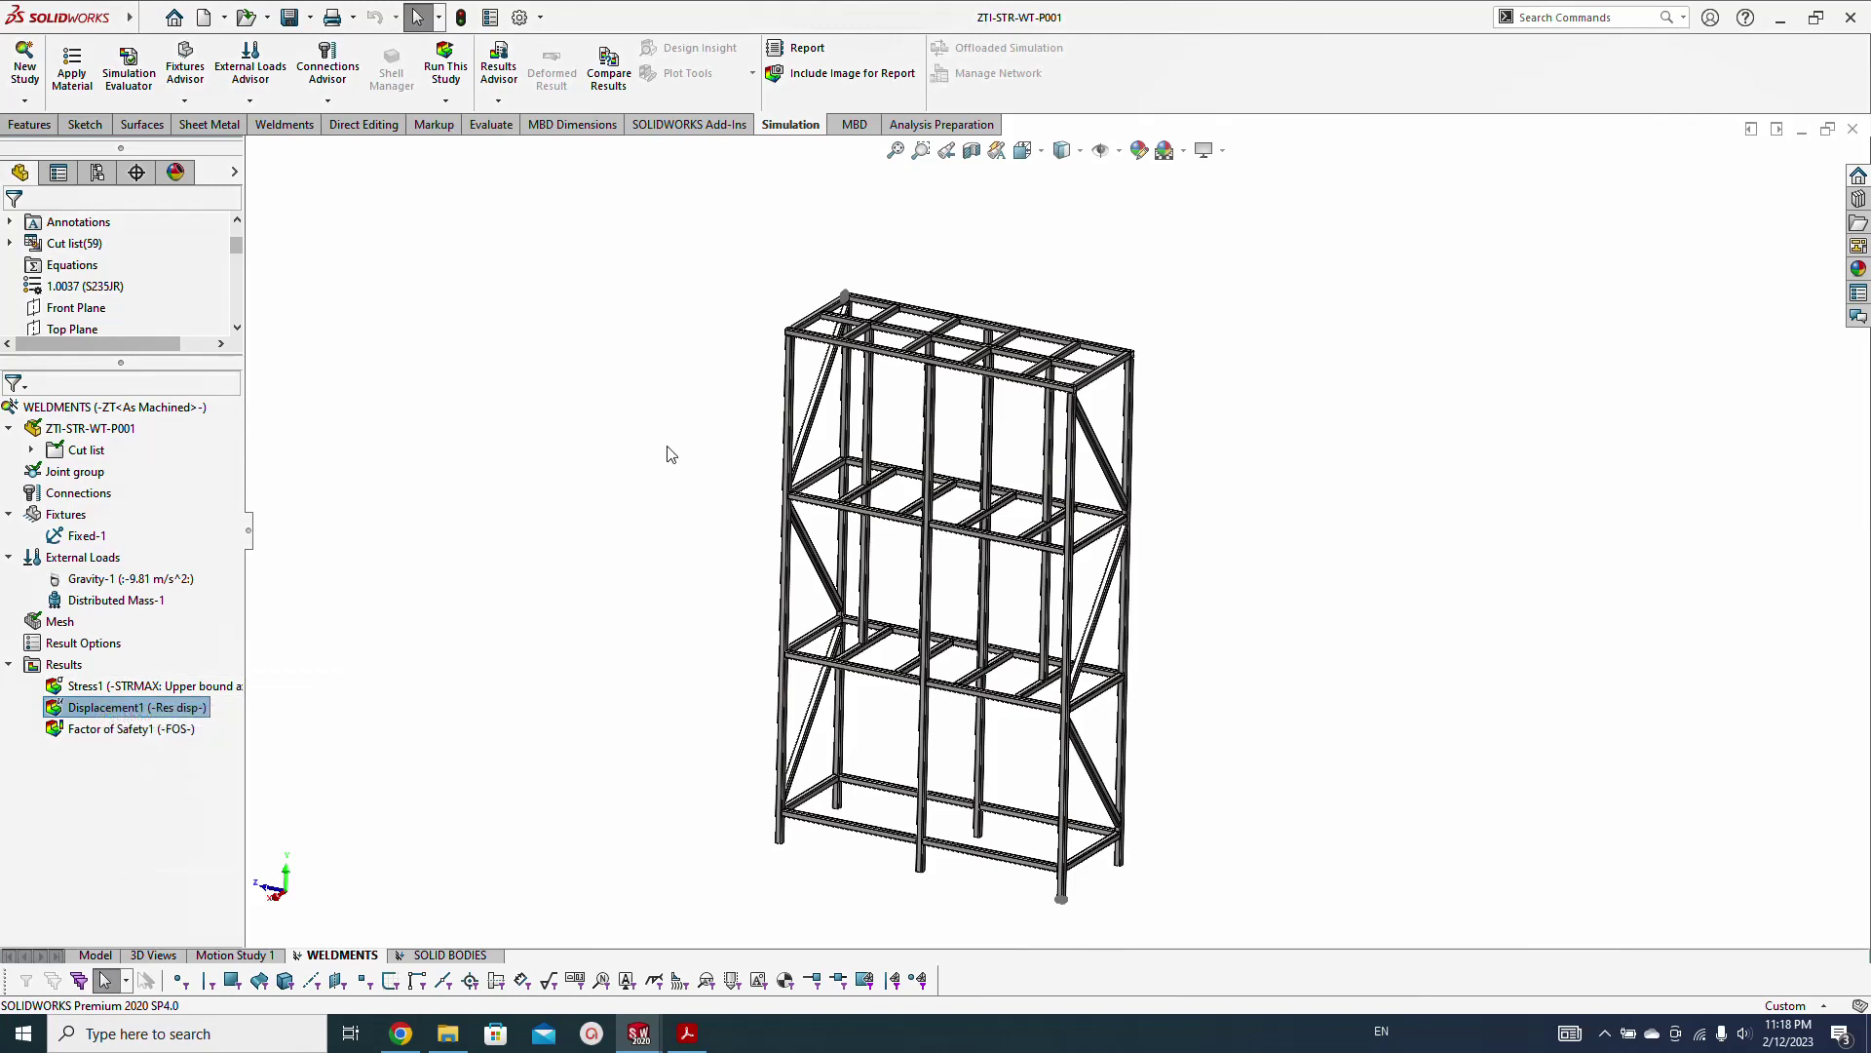